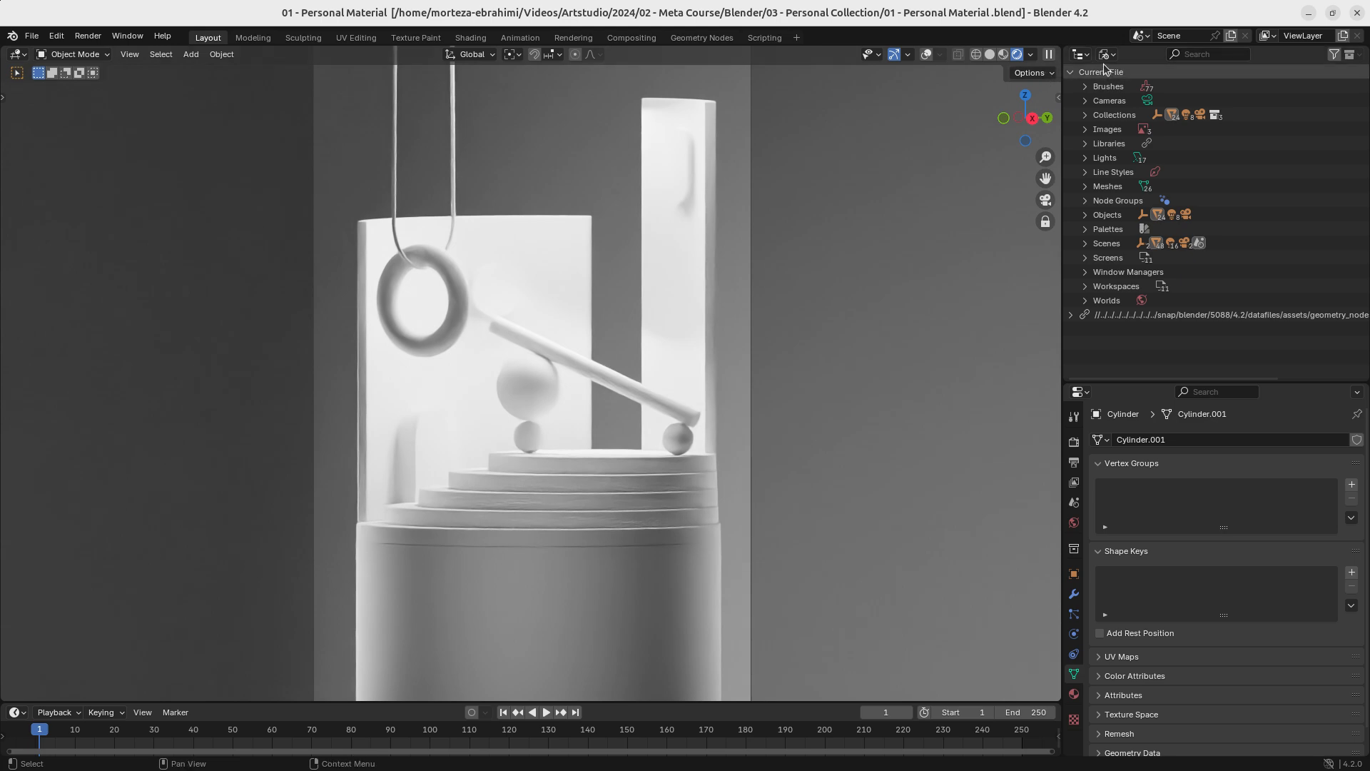
# - Set the outliner's display mode to View Layer and expand the main collection
pyautogui.click(1107, 54)
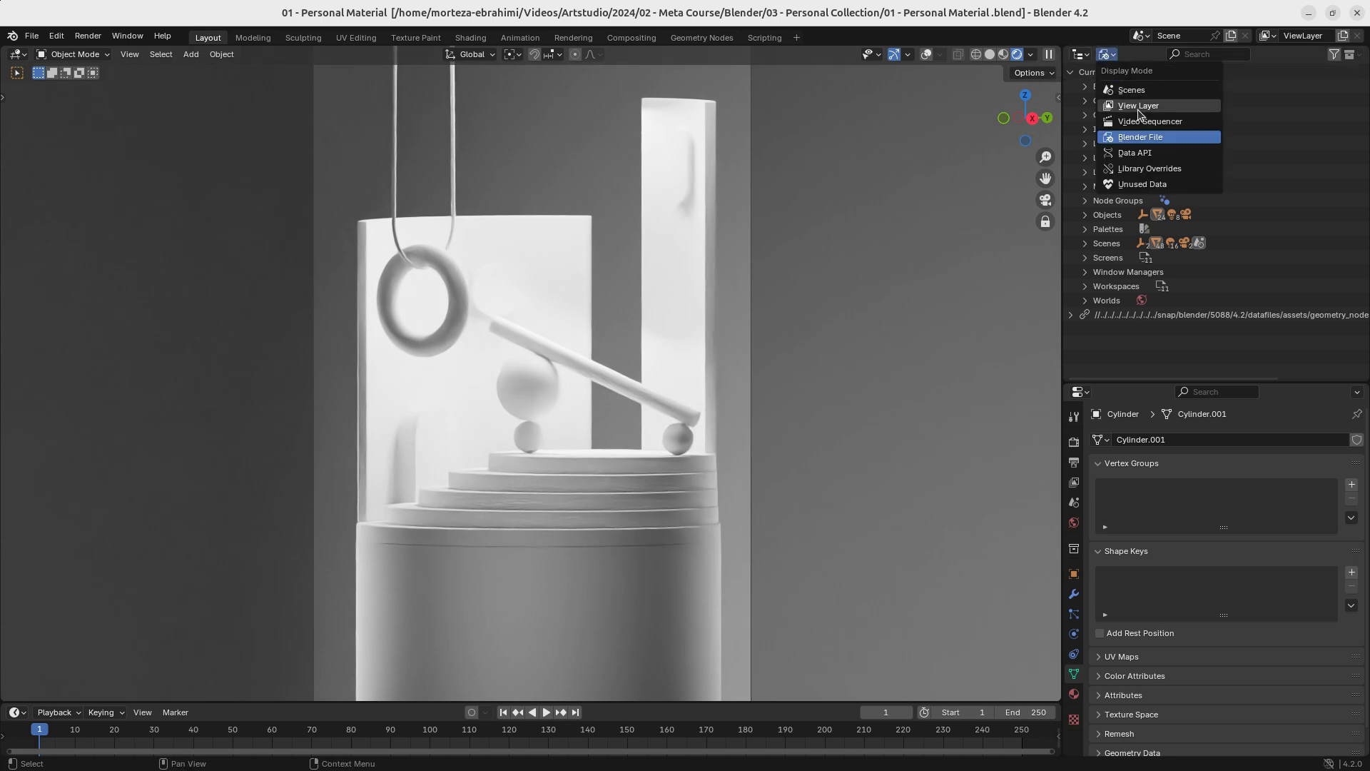
pyautogui.click(1137, 107)
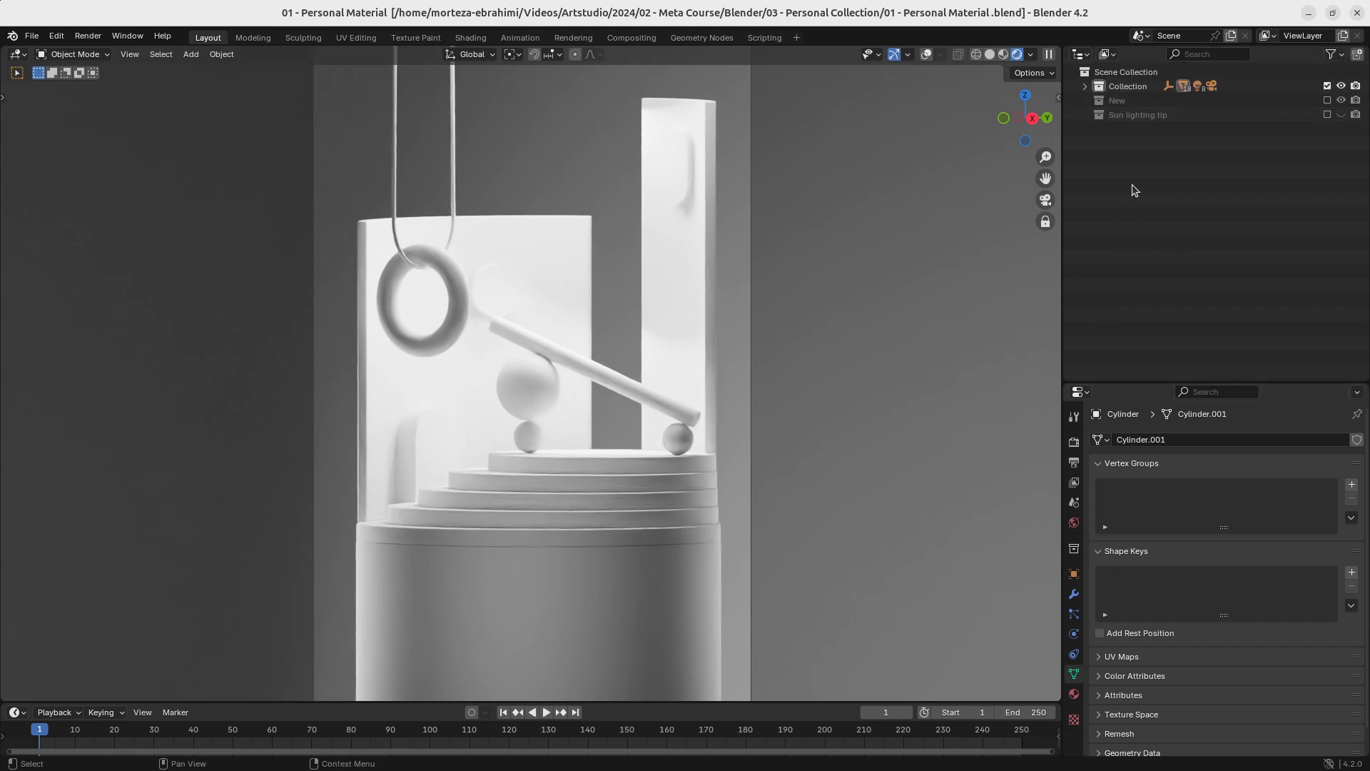
pyautogui.click(1086, 87)
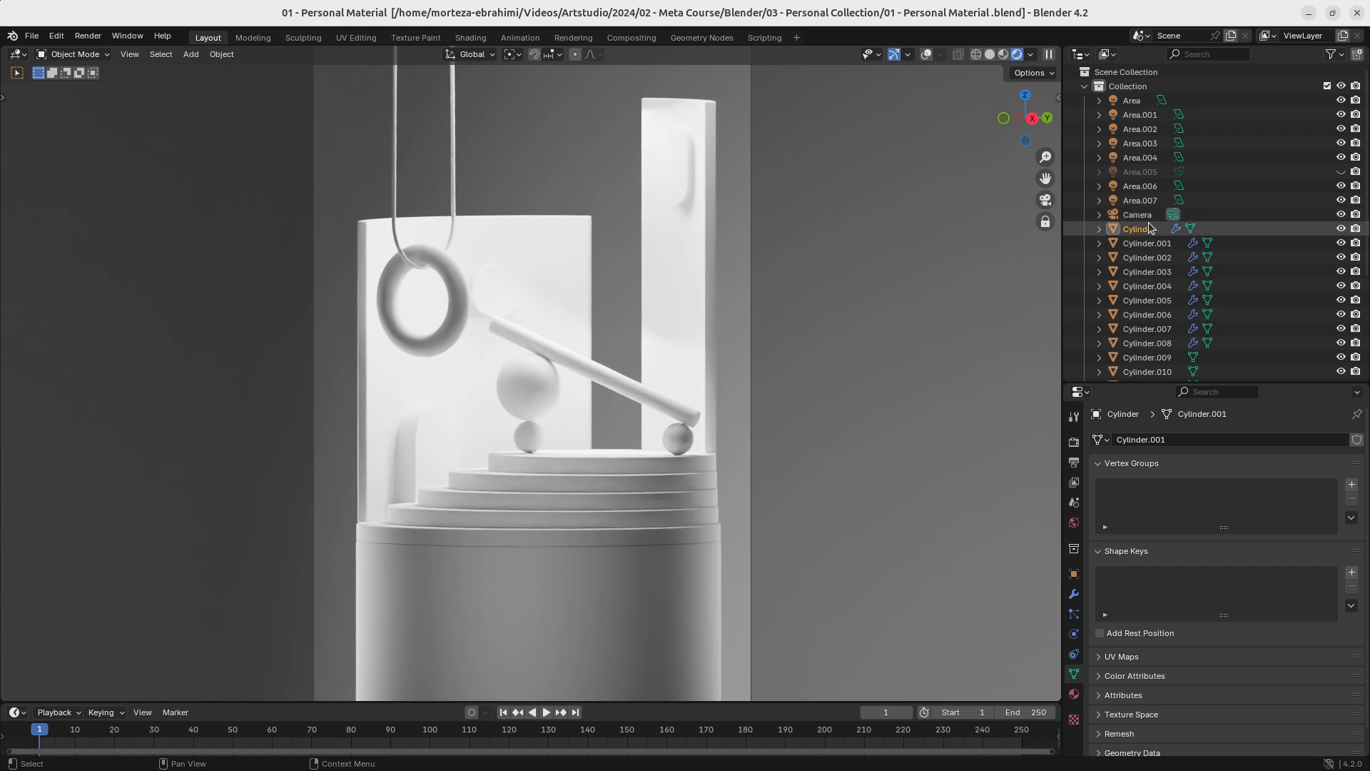
# - Select all the area lights from Area to Area.007 and move them into a new collection named Lights
pyautogui.click(1150, 217)
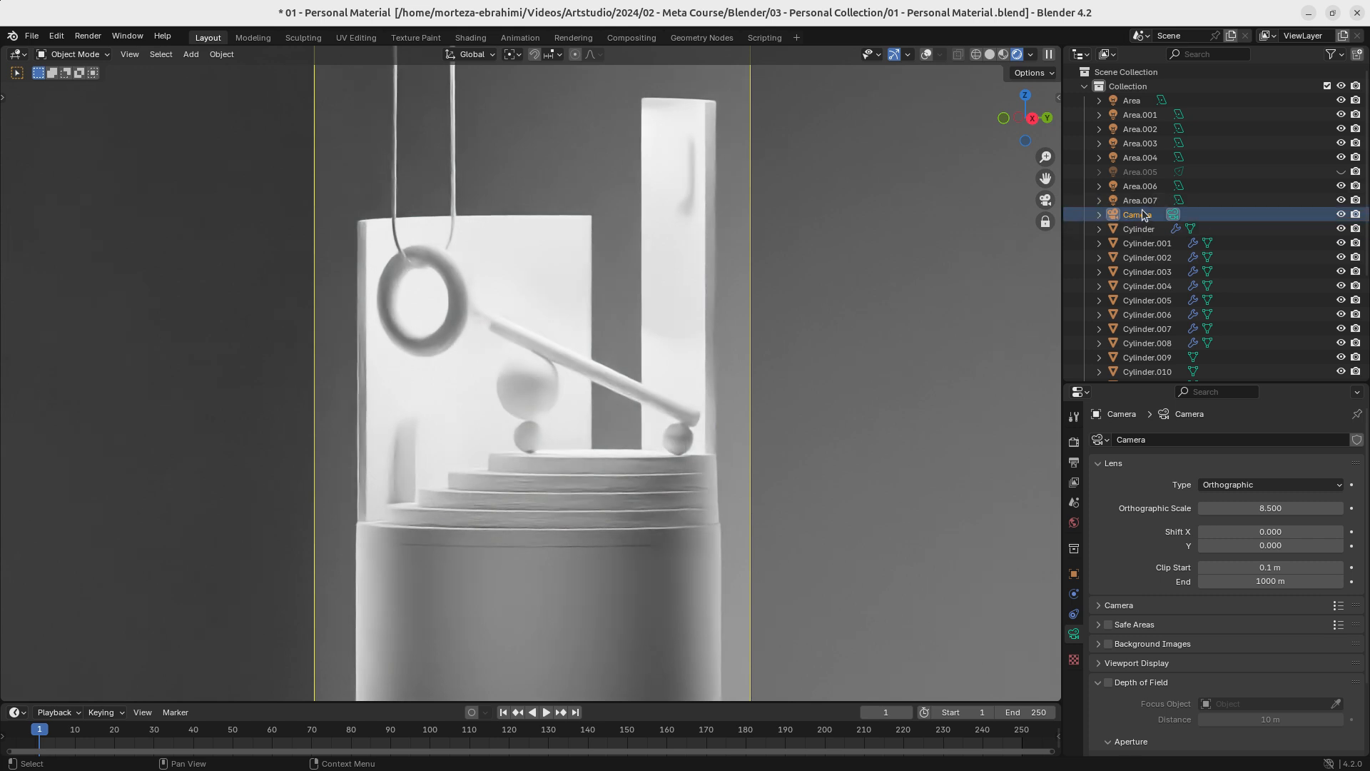
pyautogui.click(1142, 203)
pyautogui.keyDown('shift'); pyautogui.click(1137, 100); pyautogui.keyUp('shift')
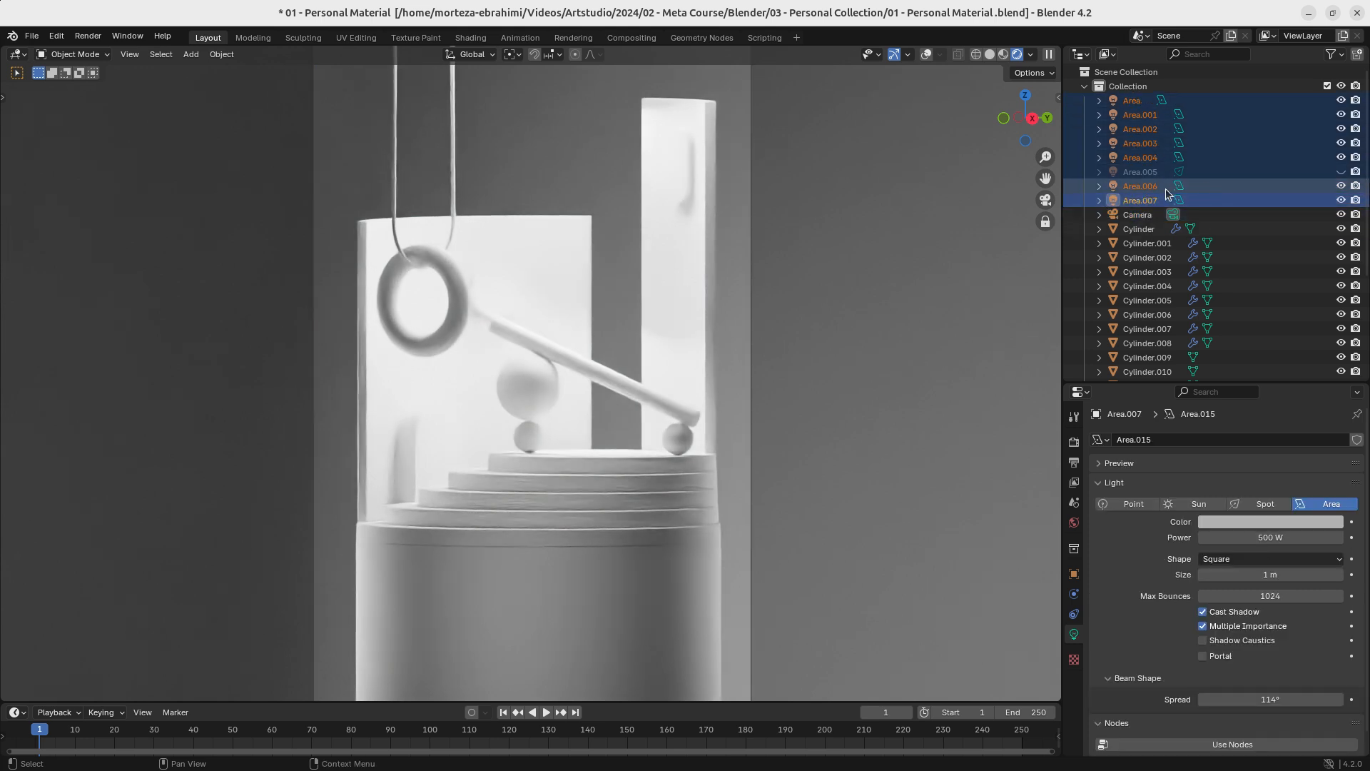
pyautogui.press('m')
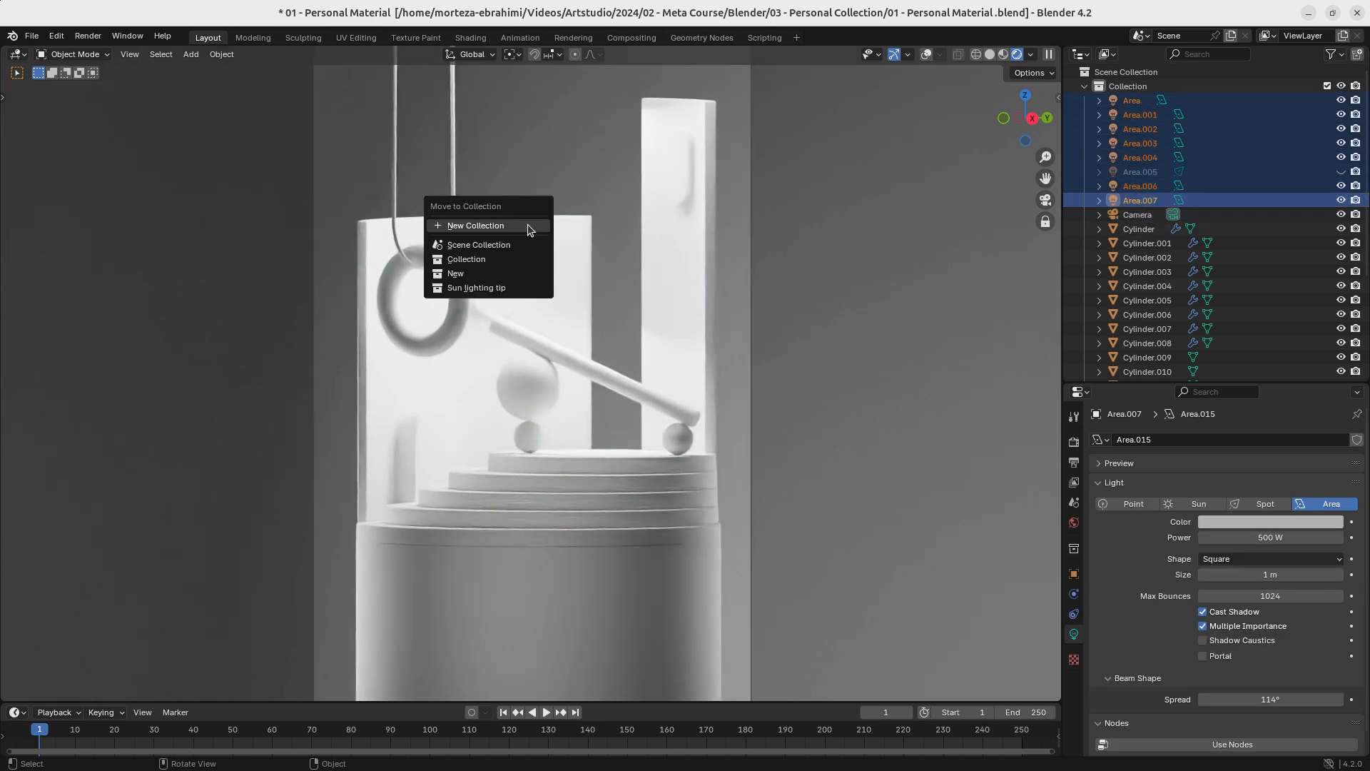
pyautogui.click(530, 227)
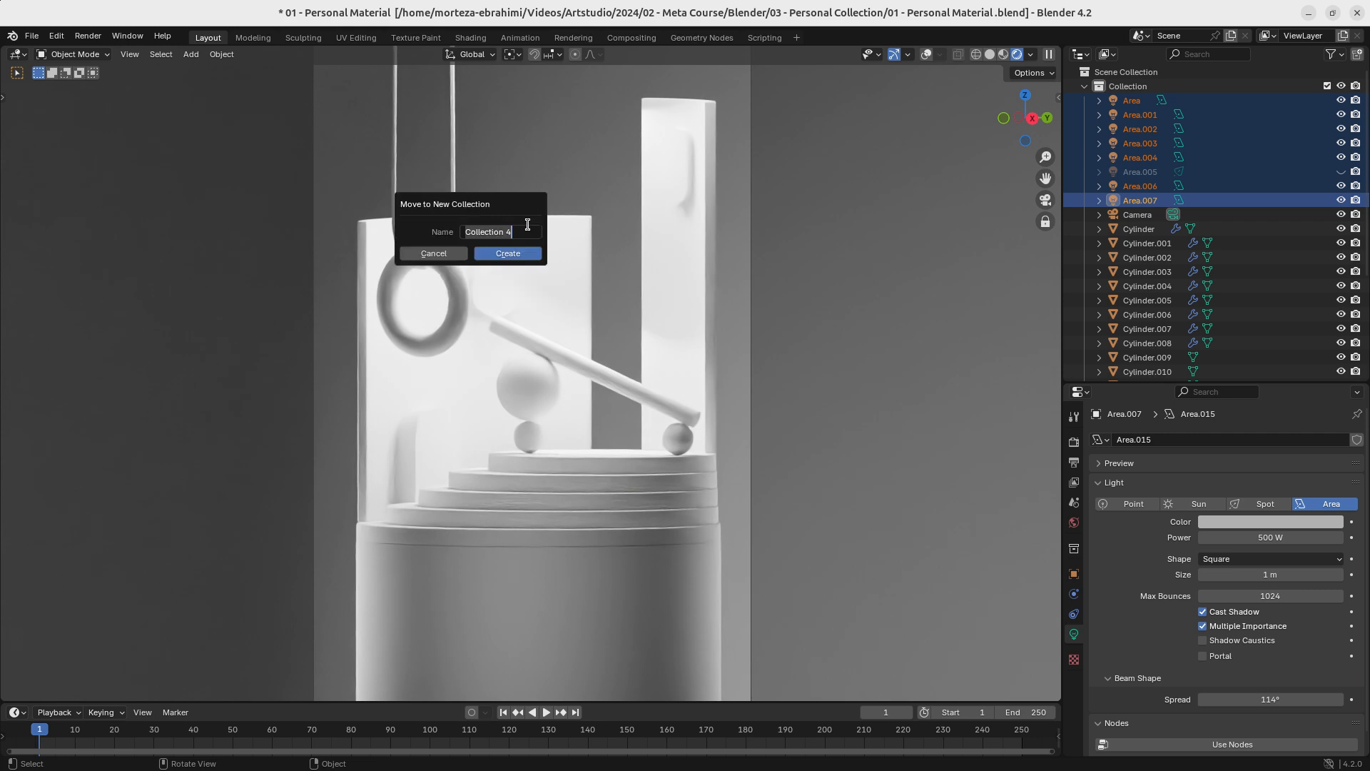
pyautogui.write('Lights')
pyautogui.click(504, 251)
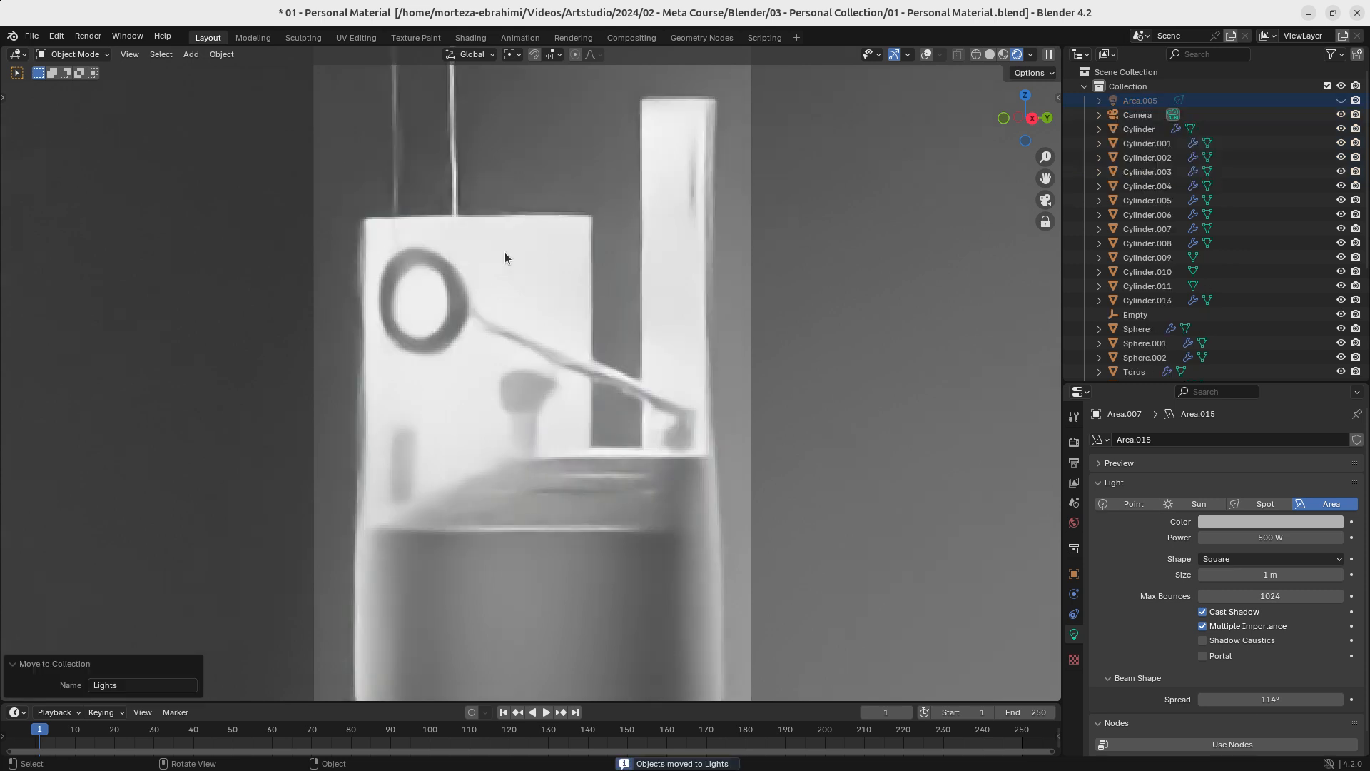
# - Collapse the main collection and the Lights collection in the outliner, and save the file
pyautogui.click(1083, 87)
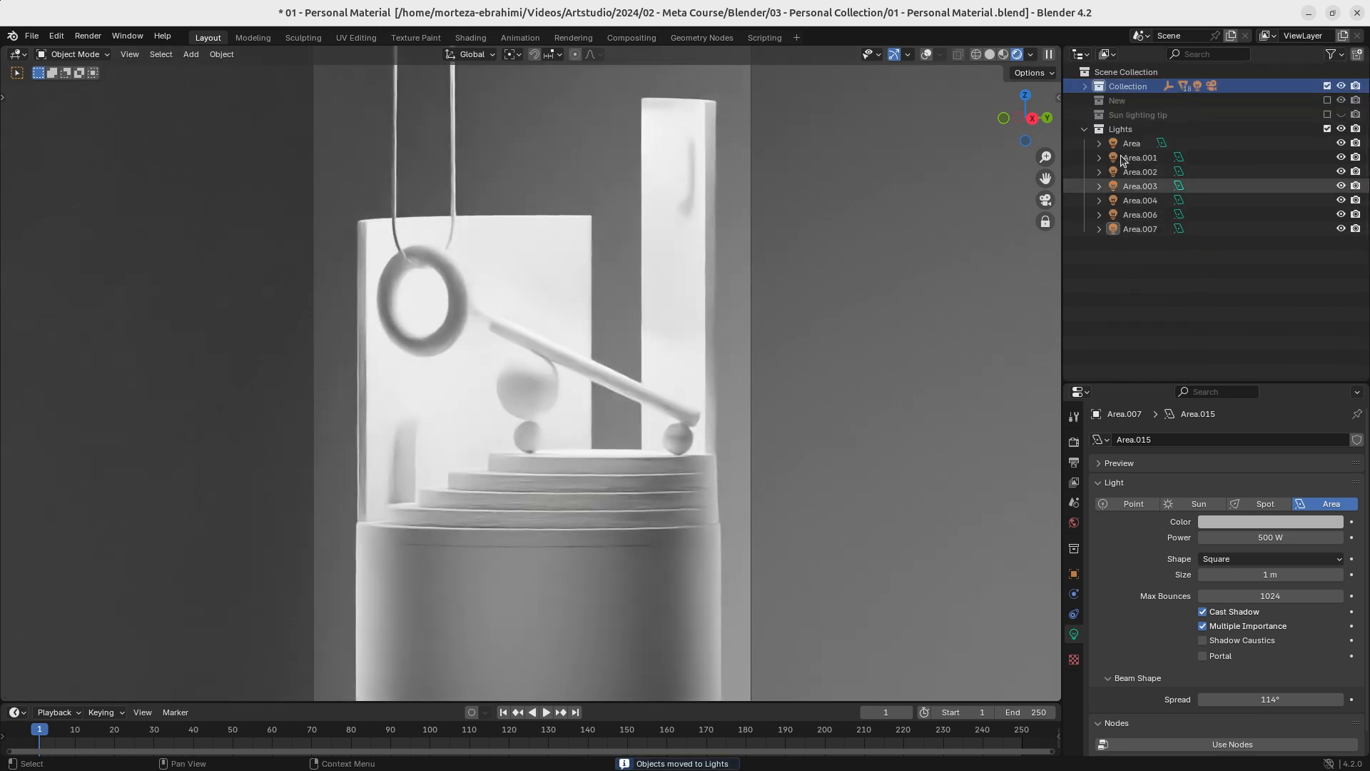
pyautogui.click(1083, 130)
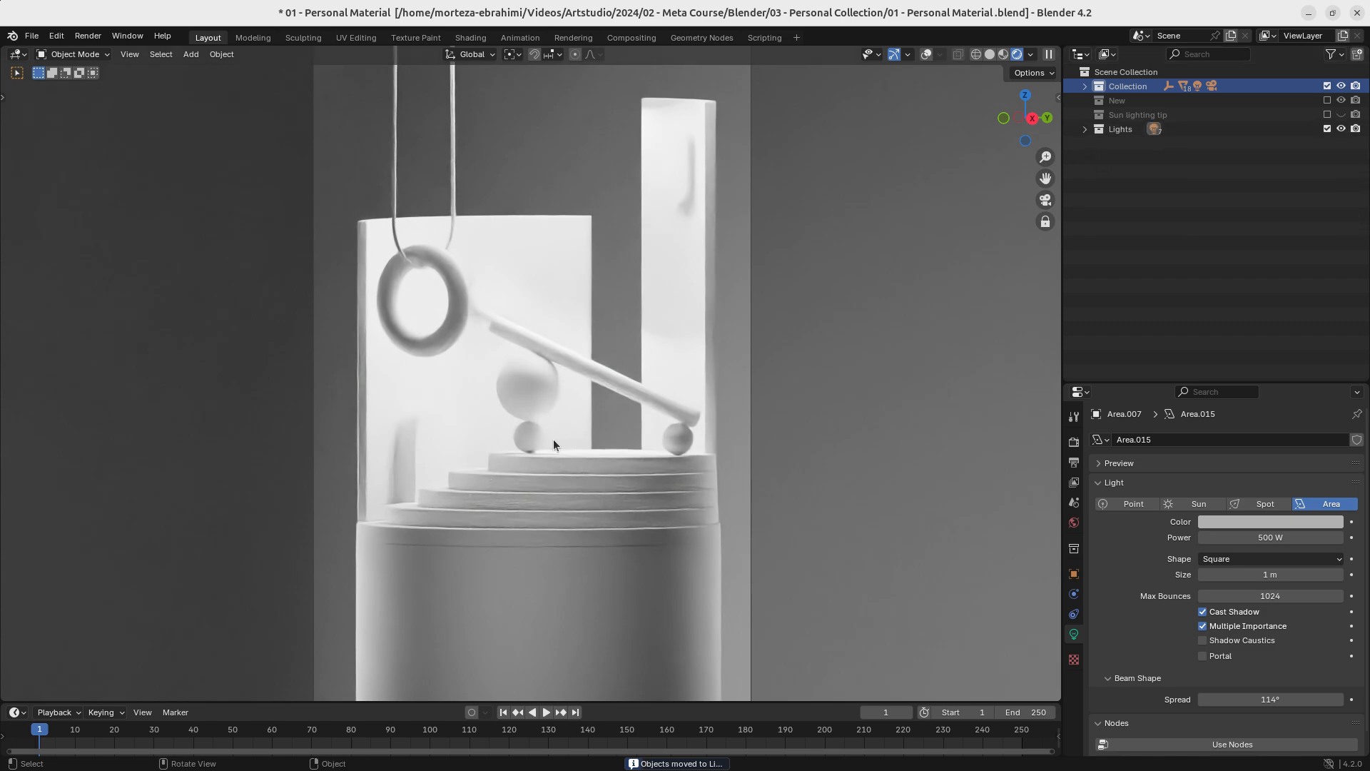
pyautogui.hotkey('ctrl', 's')
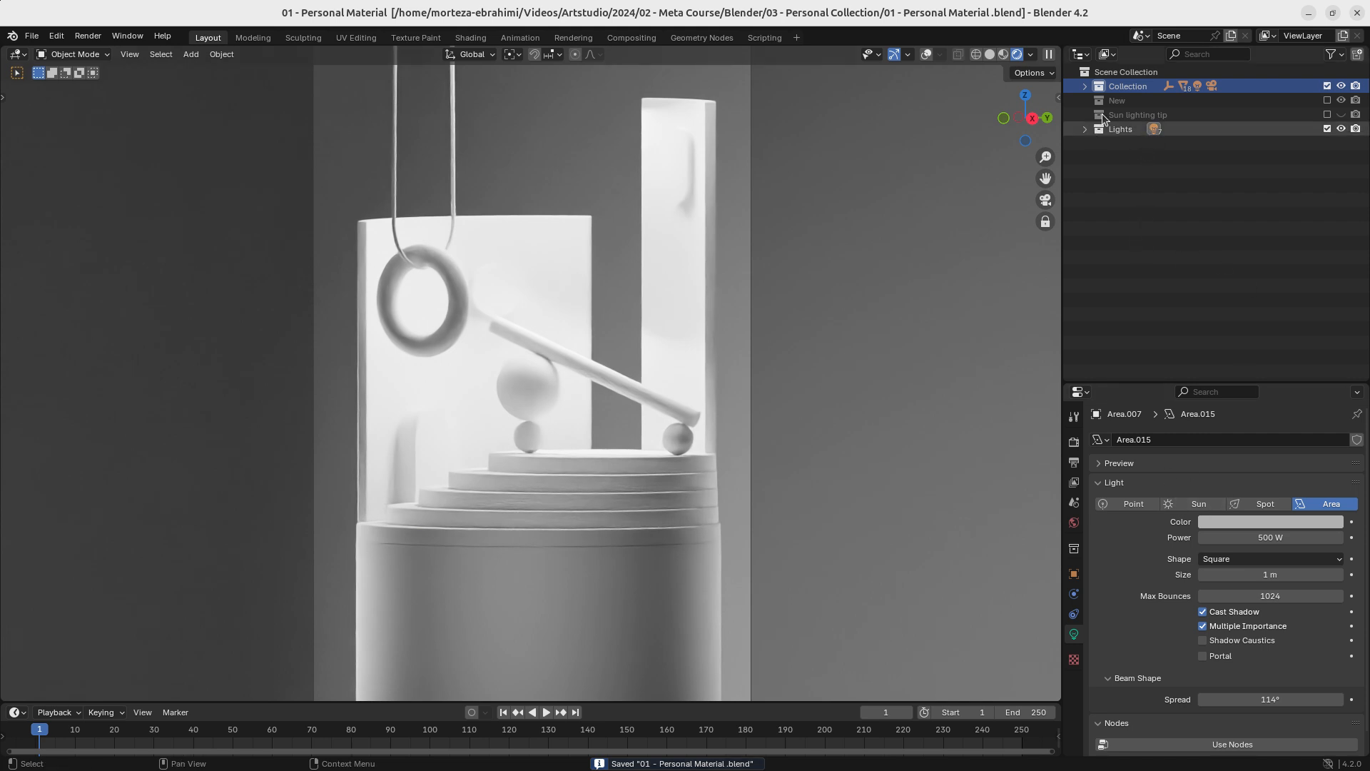
# - Select the camera, try the Perspective lens type, and return it to Orthographic with an orthographic scale of 8.1
pyautogui.click(1086, 86)
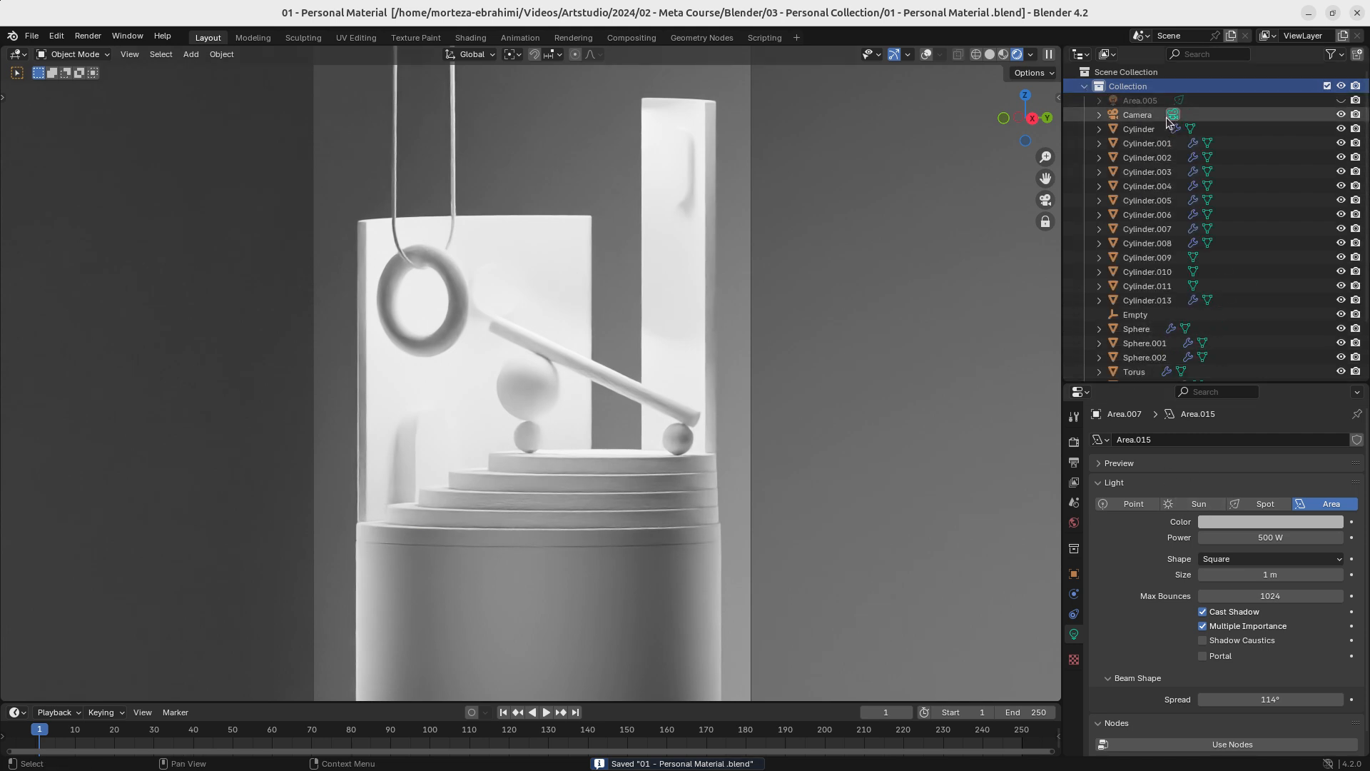
pyautogui.click(1141, 114)
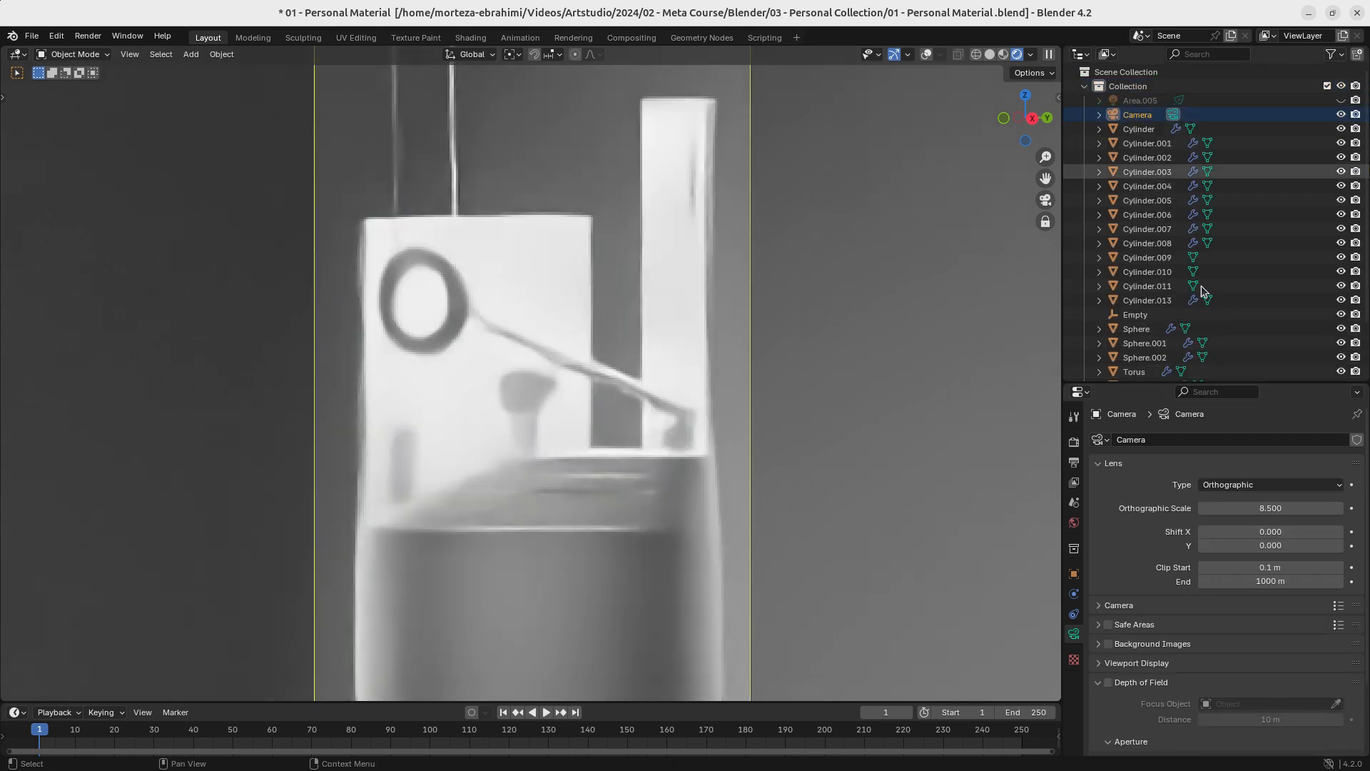
pyautogui.click(1210, 485)
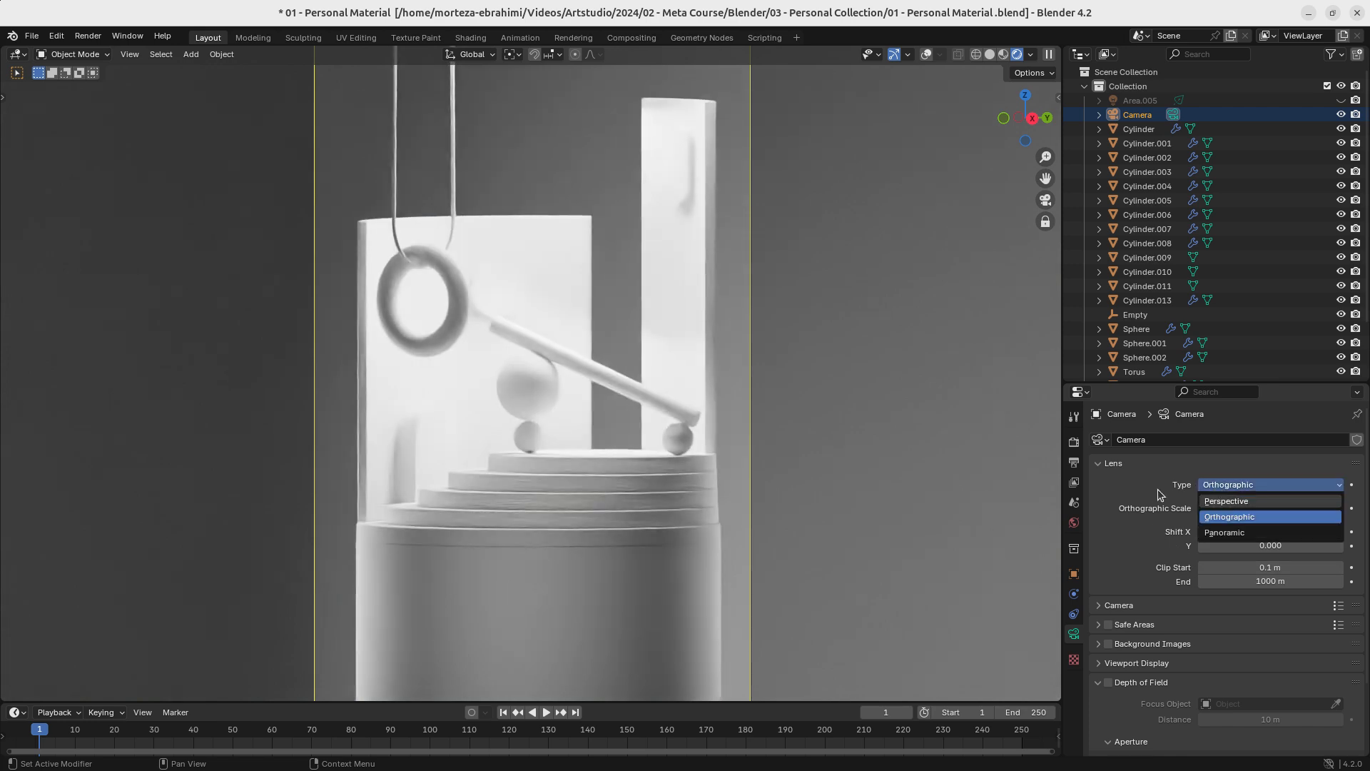
pyautogui.click(1210, 517)
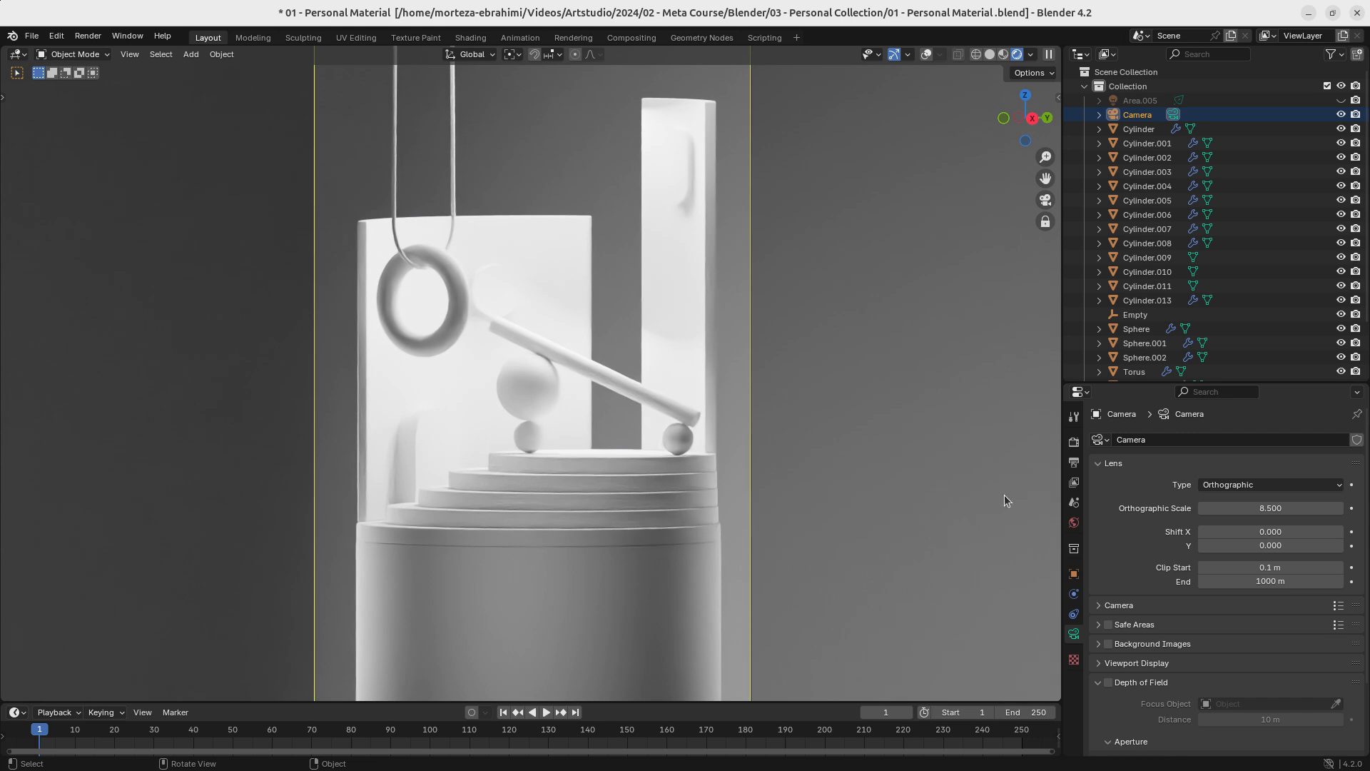
pyautogui.click(1281, 485)
pyautogui.click(1259, 482)
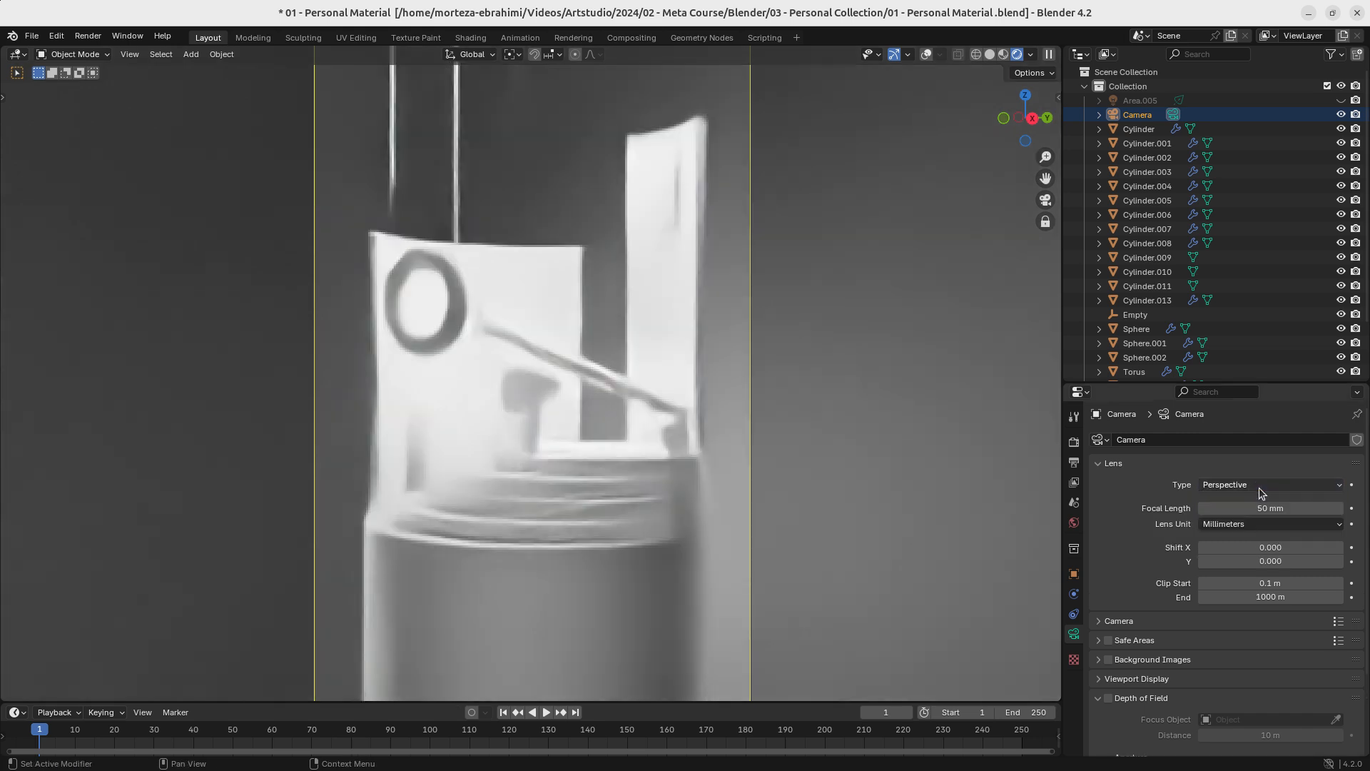
pyautogui.click(1260, 485)
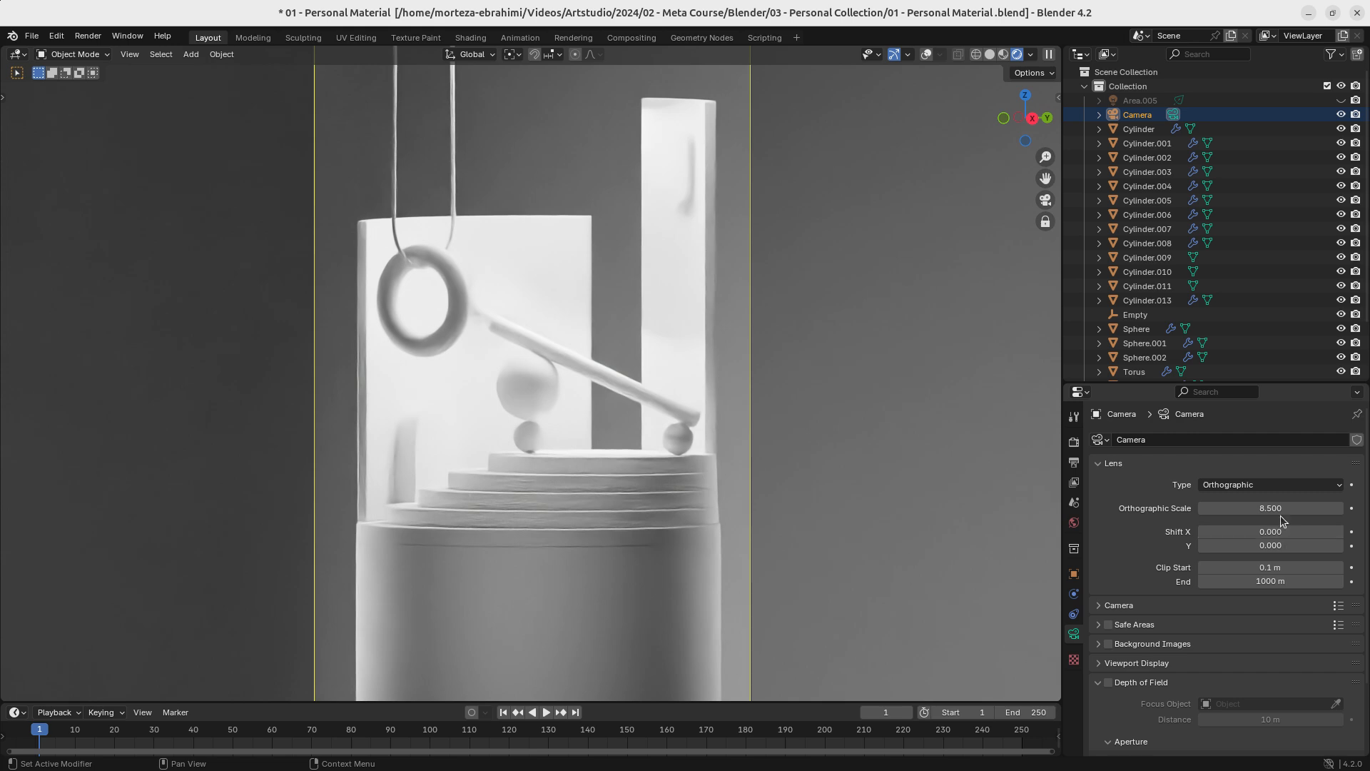
pyautogui.moveTo(1273, 506); pyautogui.dragTo(1278, 506)
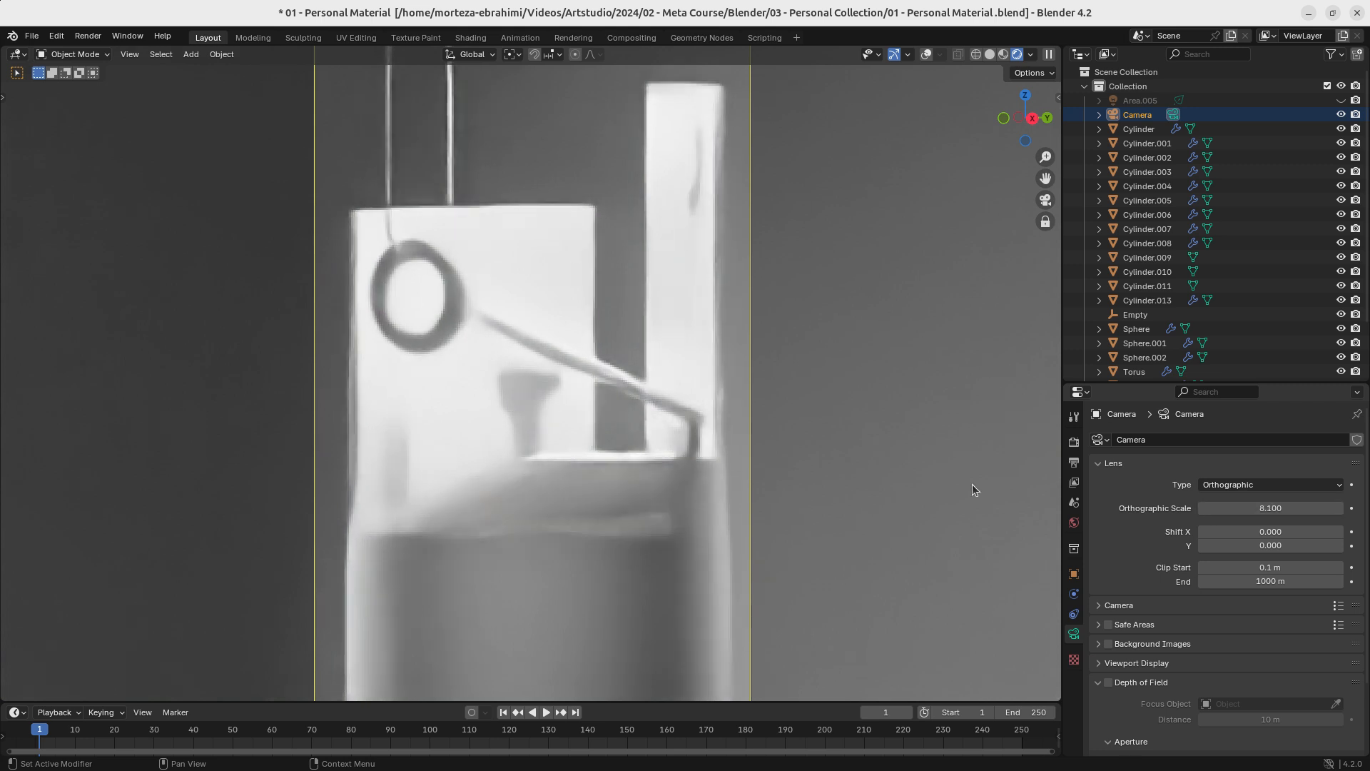
pyautogui.moveTo(548, 460)
pyautogui.mouseDown(button='middle')
pyautogui.moveTo(552, 474)
pyautogui.moveTo(534, 475)
pyautogui.moveTo(541, 464)
pyautogui.mouseUp(button='middle')
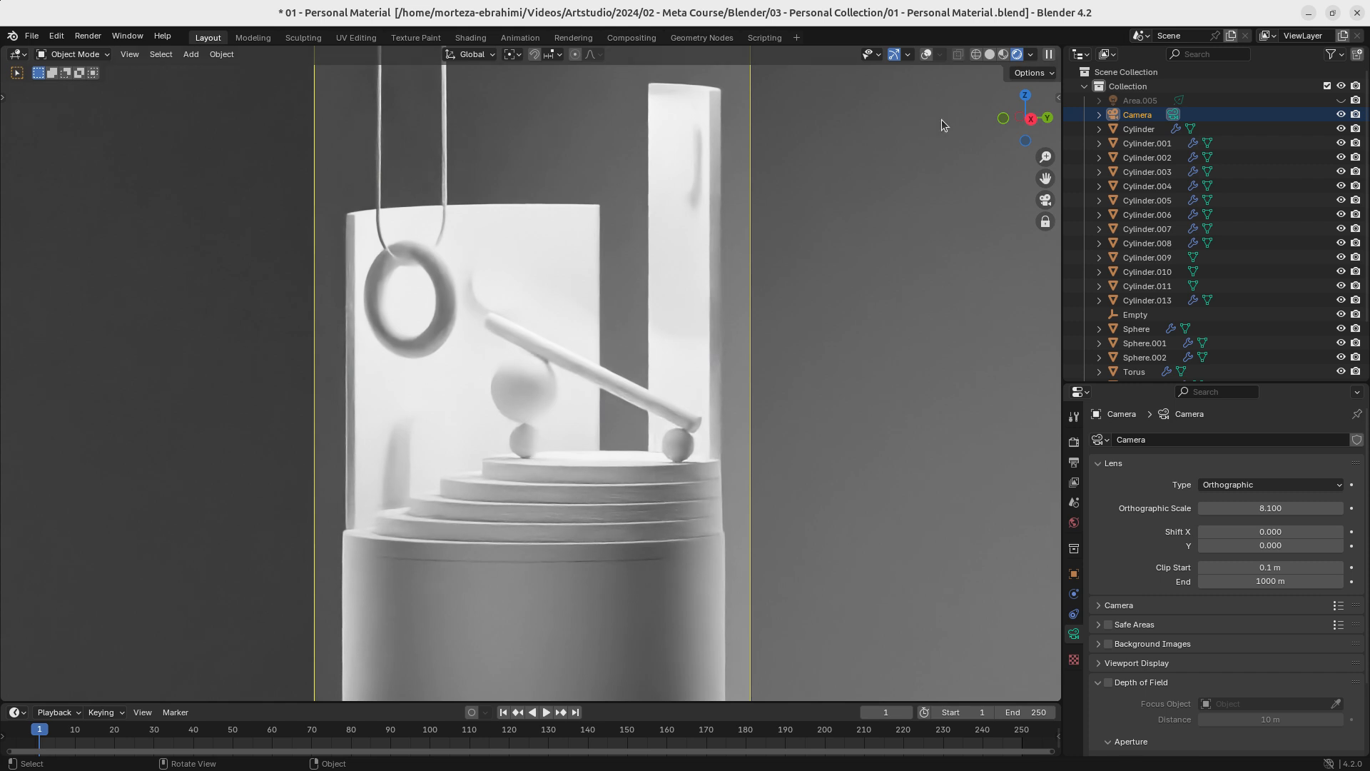
# - Split the 3D viewport into two side by side, with Camera to View disabled in the rendered one, and save the file
pyautogui.moveTo(1059, 48); pyautogui.dragTo(443, 164)
pyautogui.press('n')
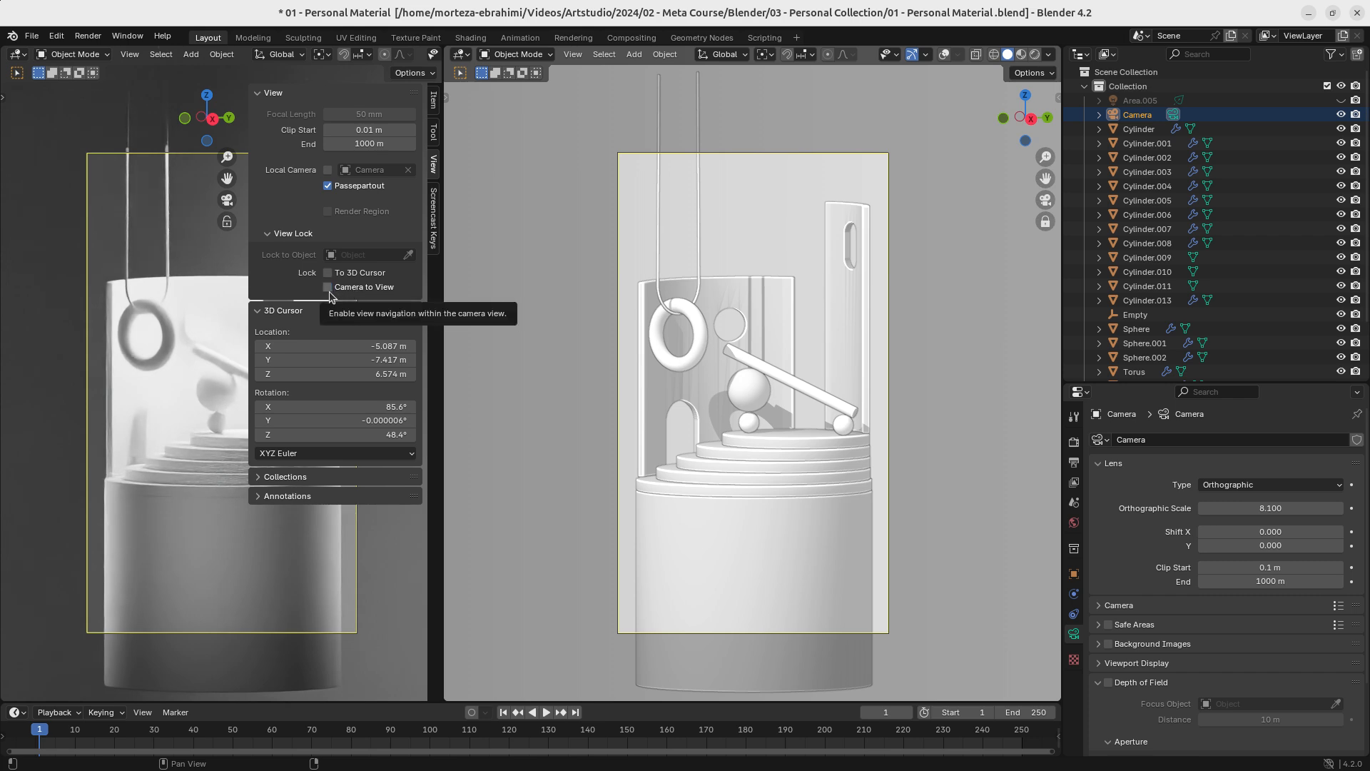
pyautogui.press('n')
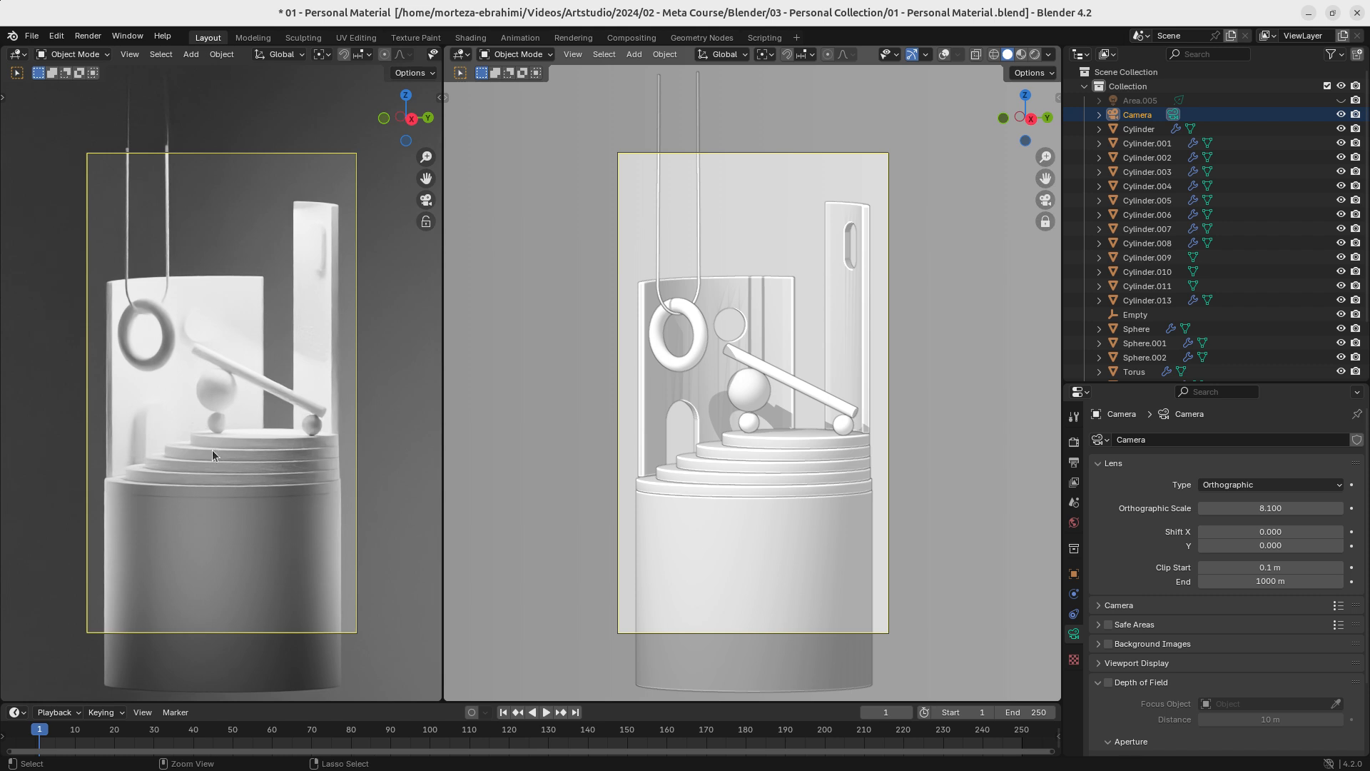
pyautogui.keyDown('ctrl'); pyautogui.moveTo(212, 449); pyautogui.dragTo(245, 416, button='middle'); pyautogui.keyUp('ctrl')
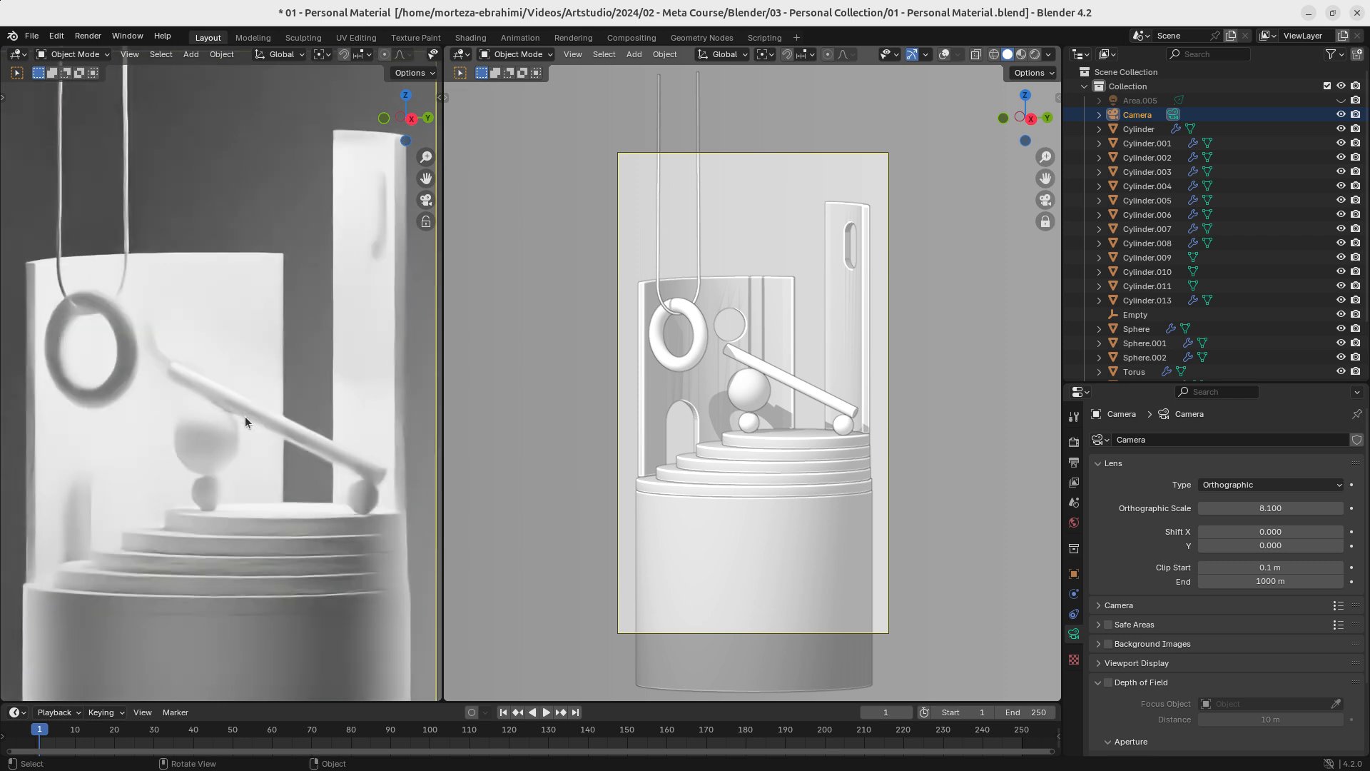
pyautogui.hotkey('ctrl', 's')
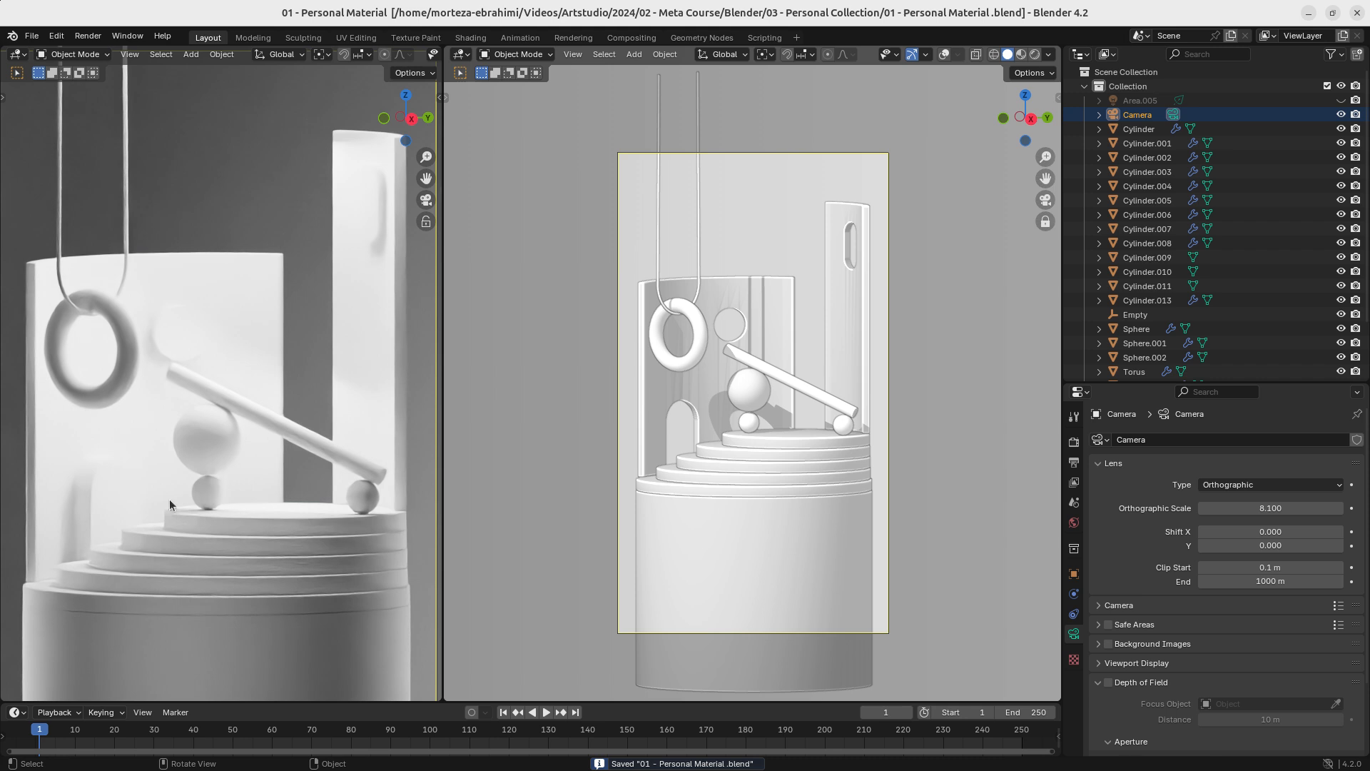
# - Leave the camera view in the solid viewport, split it horizontally, and turn the upper half into a Shader Editor with its sidebar hidden
pyautogui.press('KP_0')
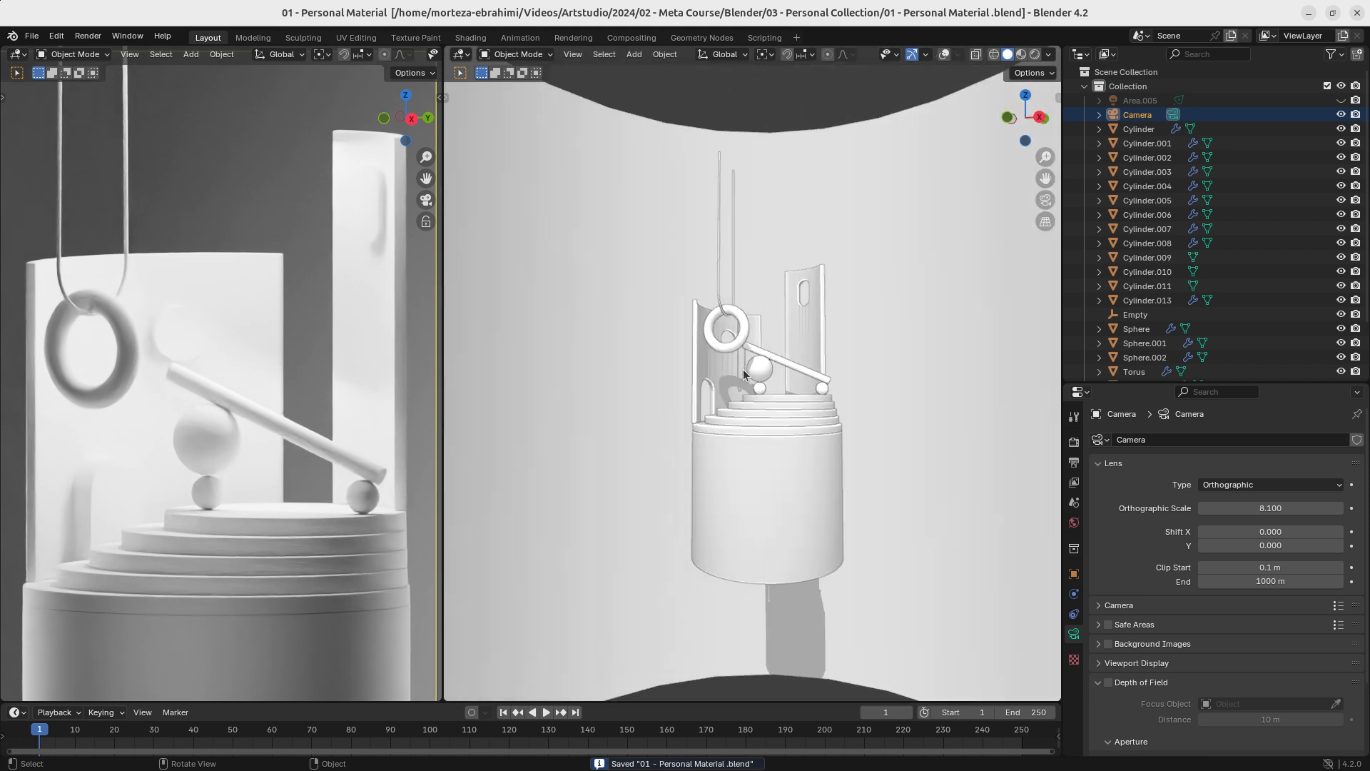
pyautogui.moveTo(1049, 55); pyautogui.dragTo(985, 379)
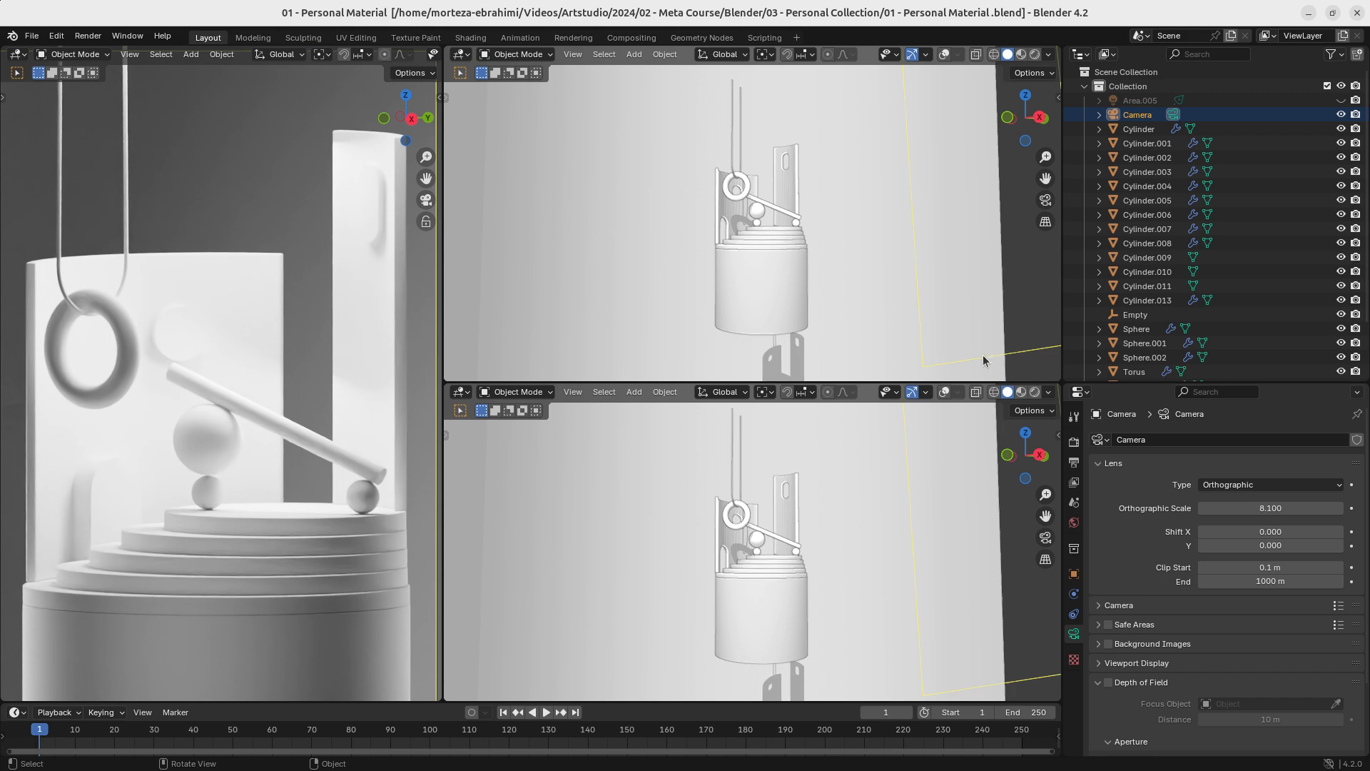
pyautogui.click(460, 55)
pyautogui.click(500, 187)
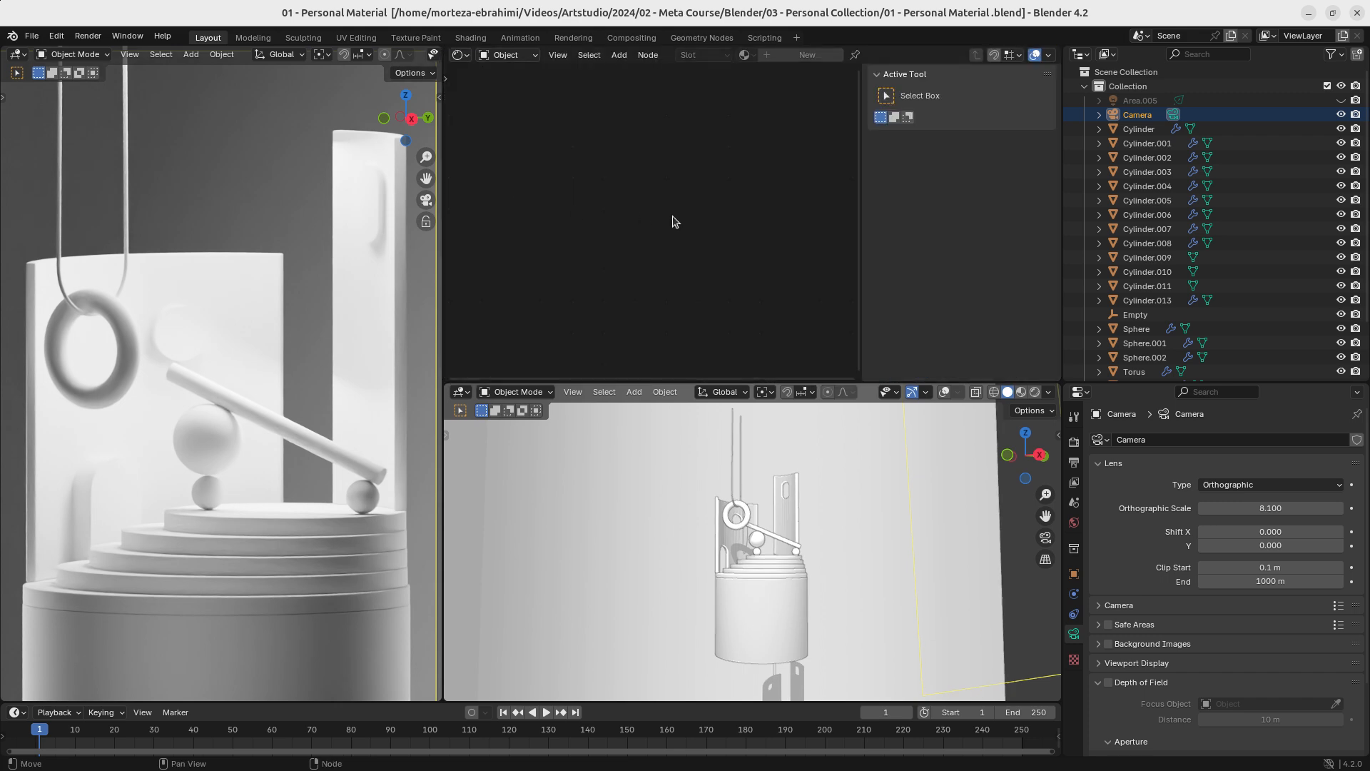
pyautogui.press('n')
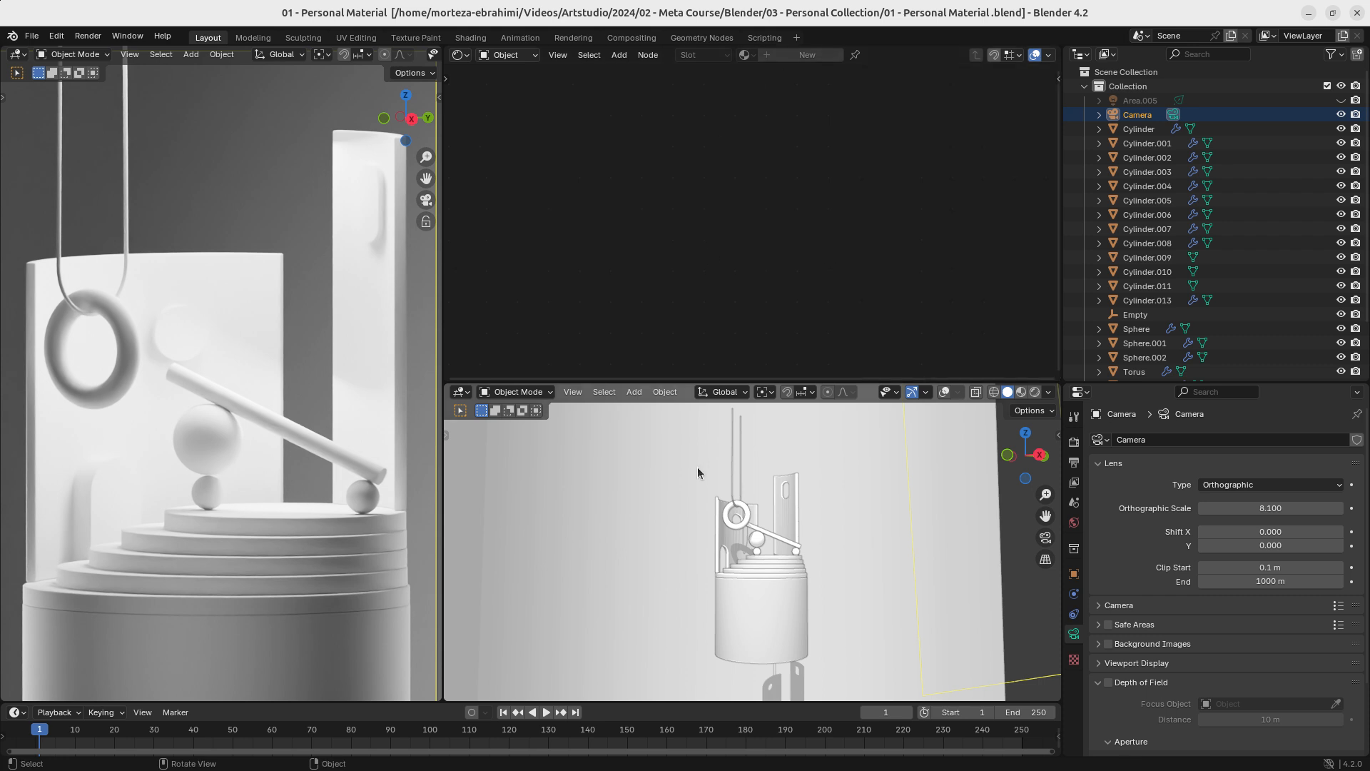
# - Select the large base cylinder under the steps and enable overlays in the solid 3D viewport
pyautogui.click(241, 655)
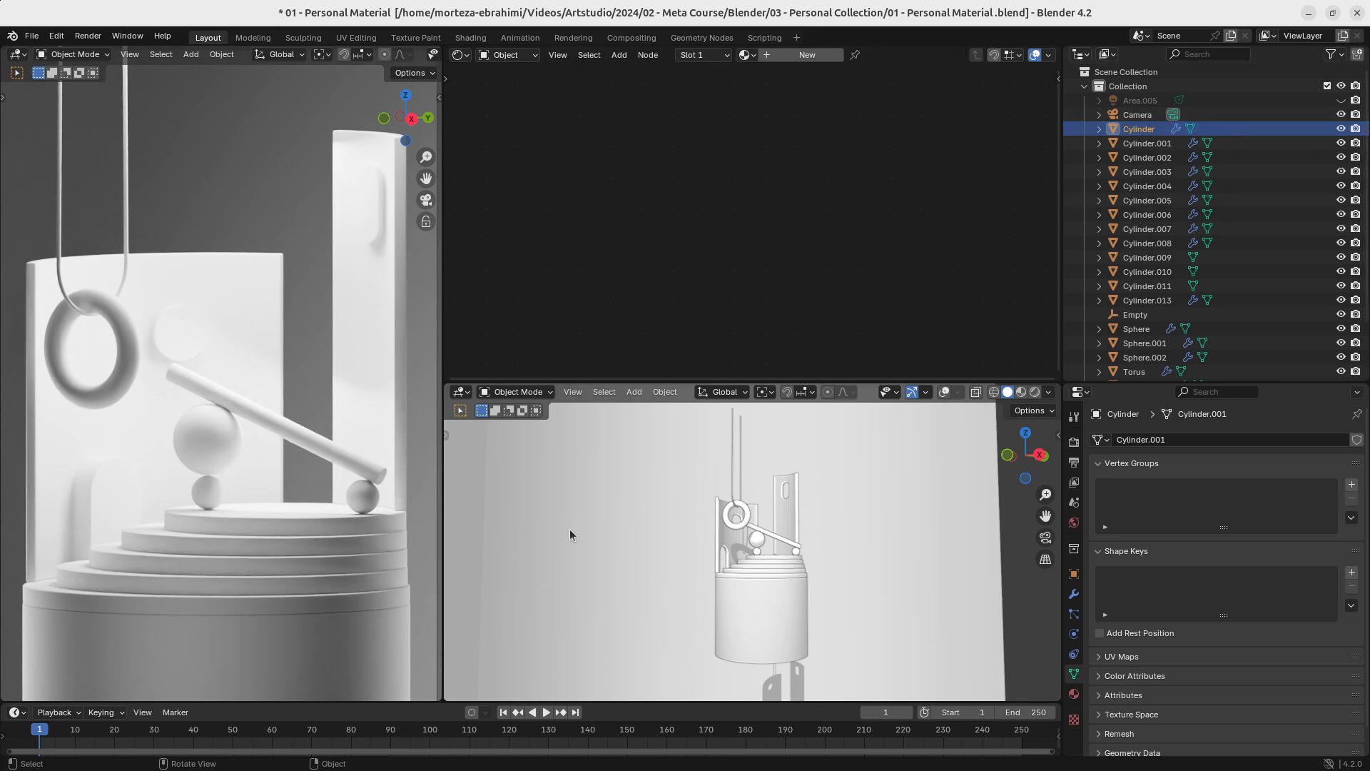
pyautogui.moveTo(686, 525)
pyautogui.mouseDown(button='middle')
pyautogui.moveTo(711, 563)
pyautogui.moveTo(688, 555)
pyautogui.moveTo(721, 535)
pyautogui.moveTo(676, 545)
pyautogui.mouseUp(button='middle')
pyautogui.click(943, 393)
# - Switch the lower viewport's shading to Wireframe and back to Solid, and save the file
pyautogui.press('z')
pyautogui.click(721, 543)
pyautogui.press('z')
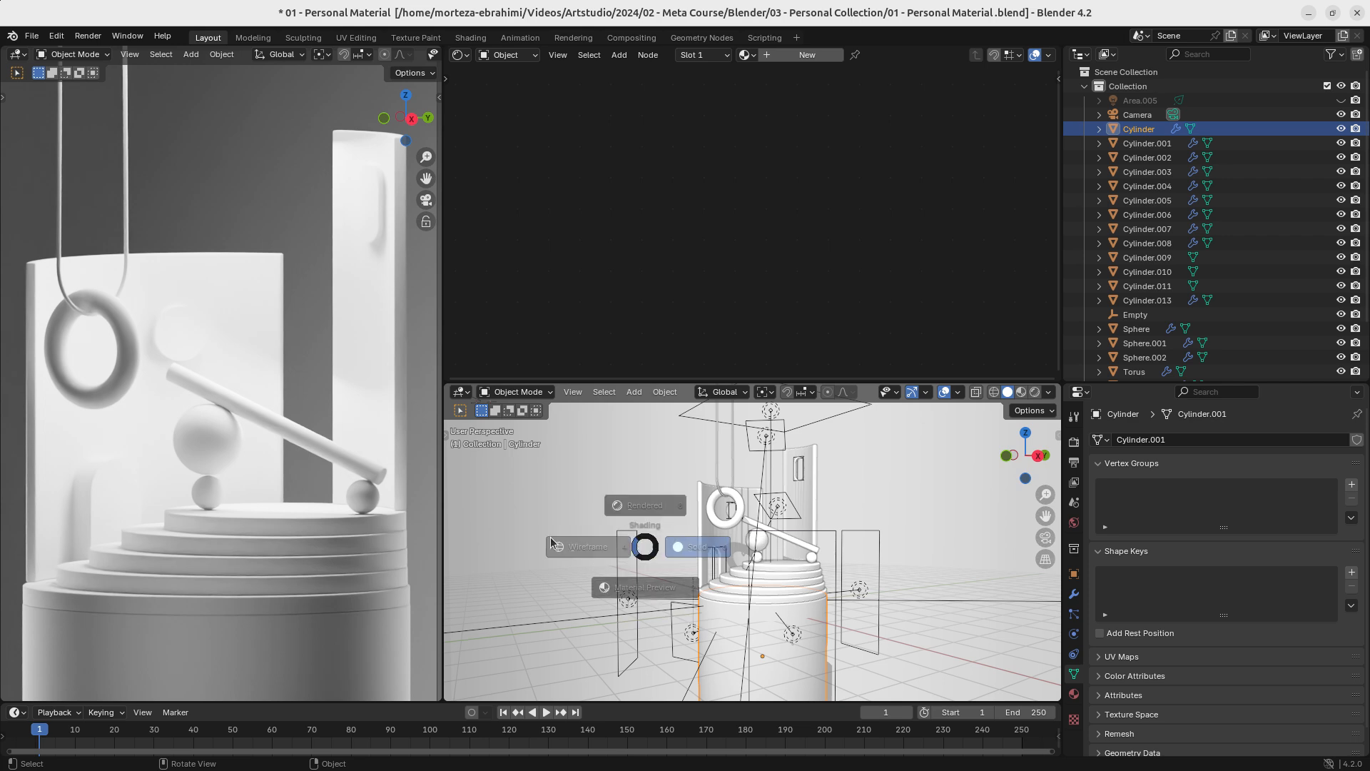
pyautogui.click(560, 544)
pyautogui.press('z')
pyautogui.click(660, 533)
pyautogui.hotkey('ctrl', 's')
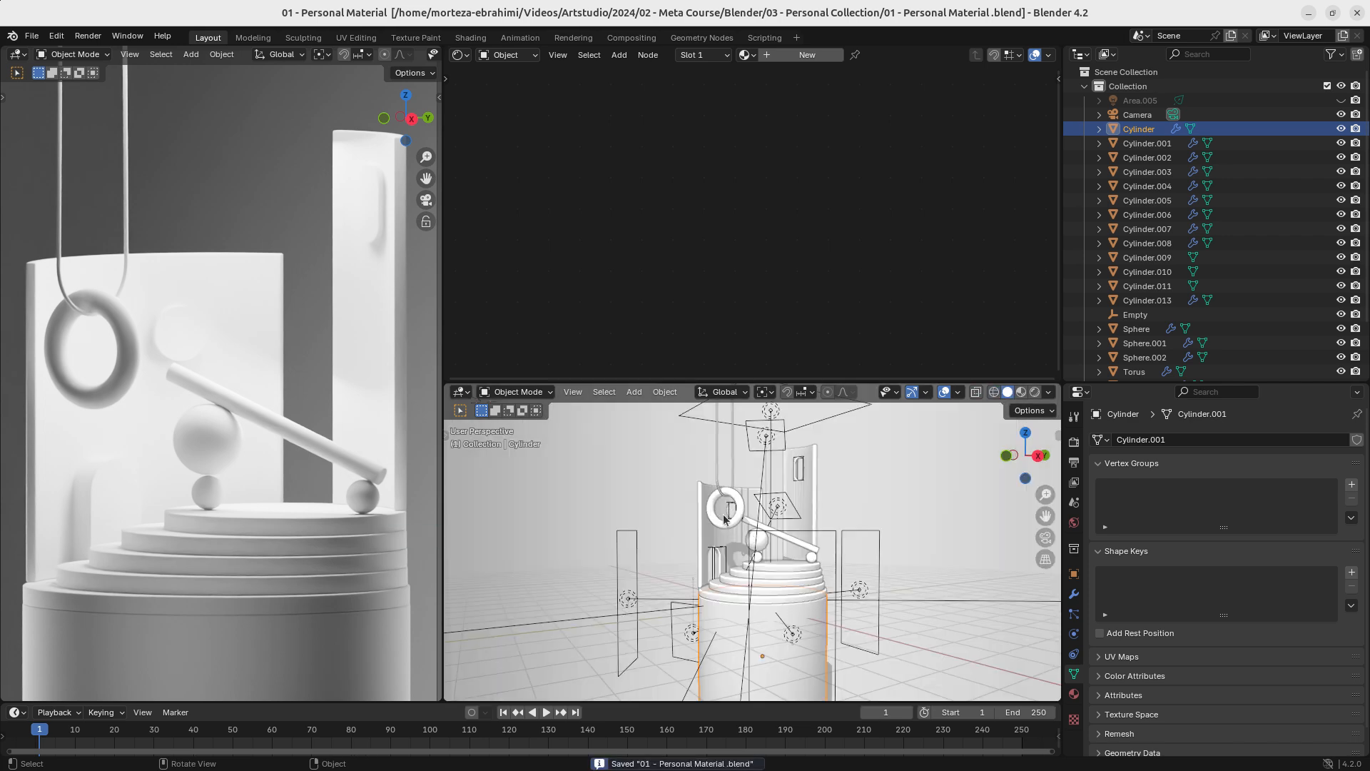
# - Change the outliner area into an Image Editor showing the reference screenshot of the coloured tumblers
pyautogui.moveTo(730, 530); pyautogui.dragTo(800, 535, button='middle')
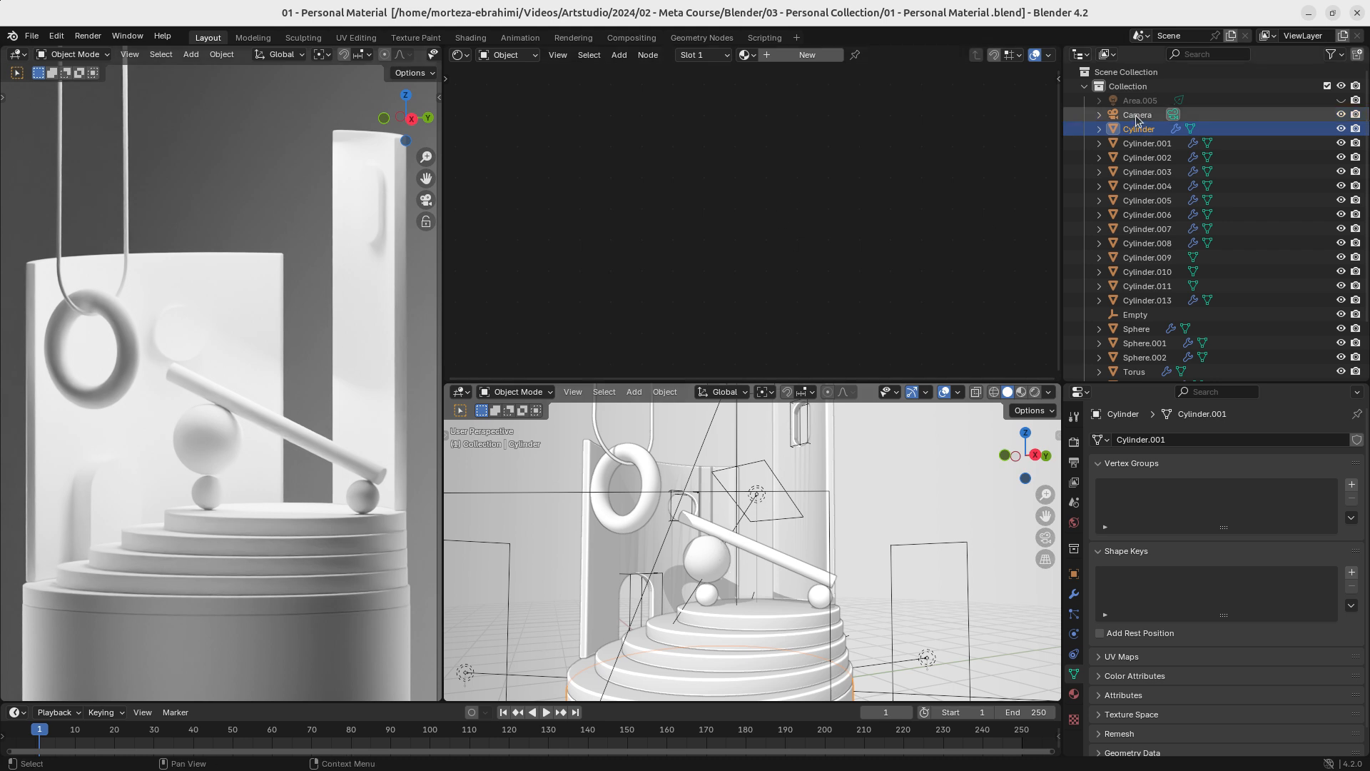
pyautogui.click(1080, 55)
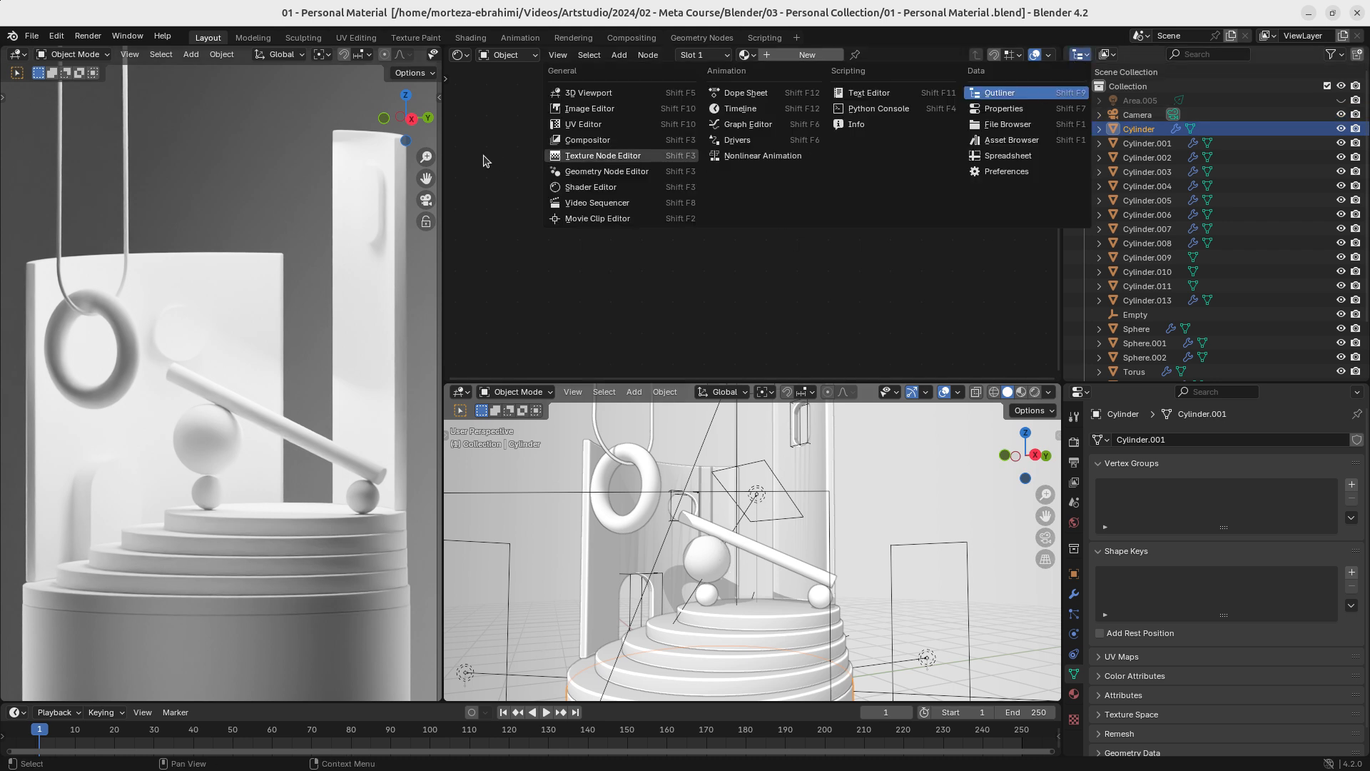
pyautogui.click(589, 109)
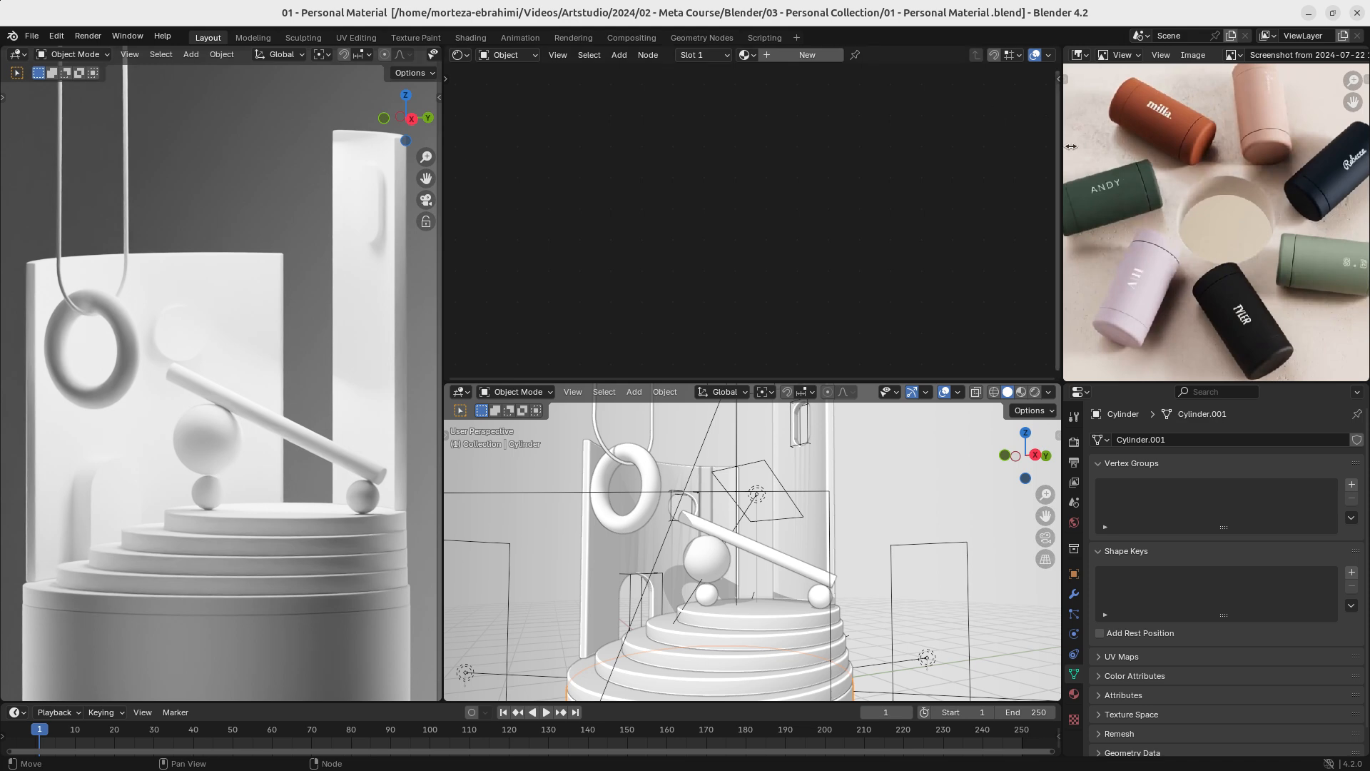
pyautogui.click(1080, 56)
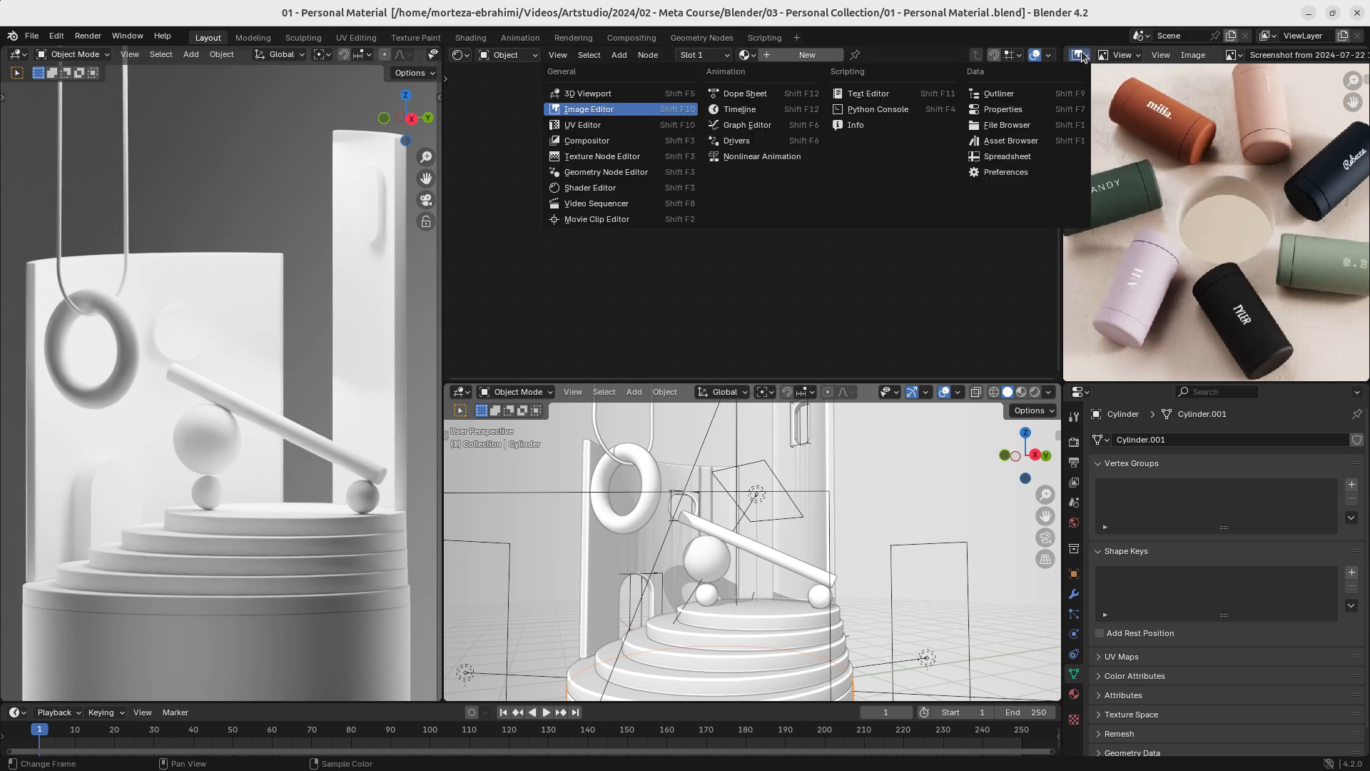
pyautogui.click(585, 111)
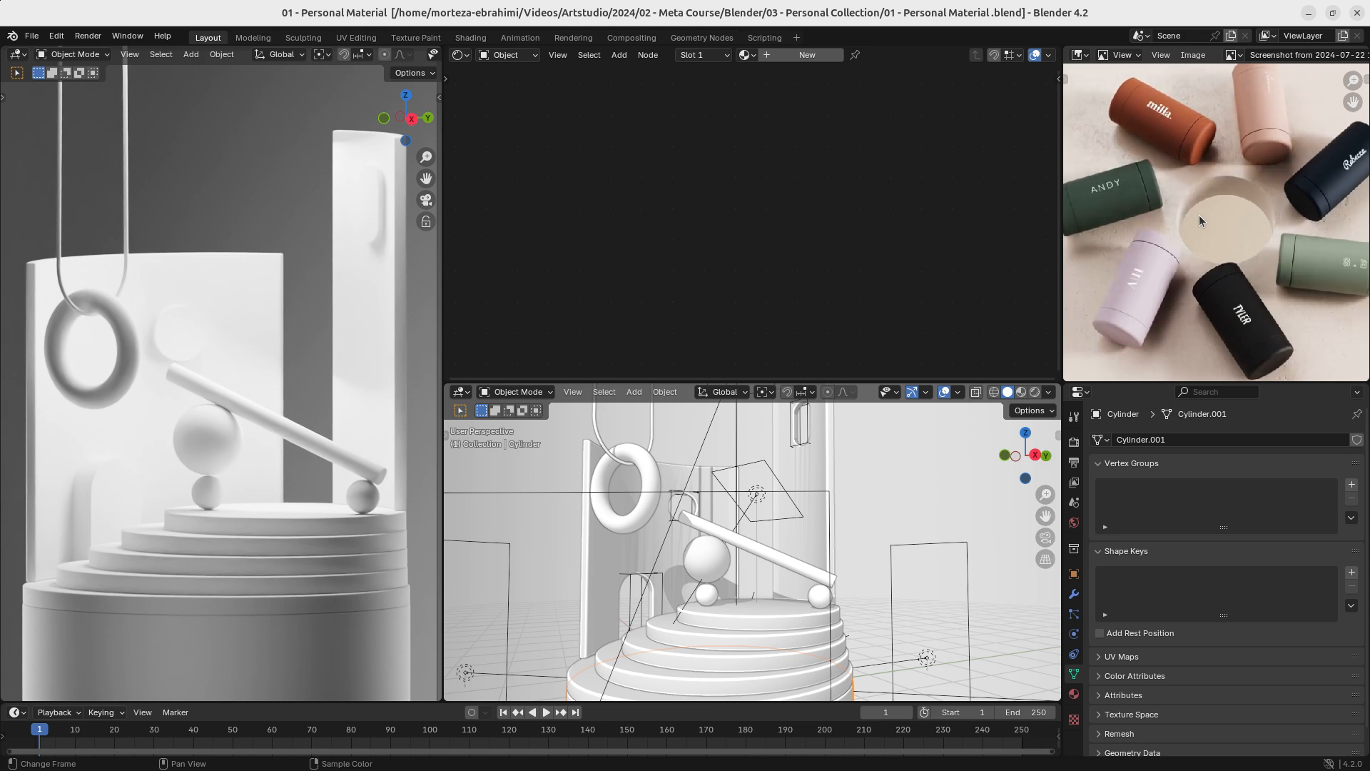
pyautogui.scroll(-8, 767, 509)
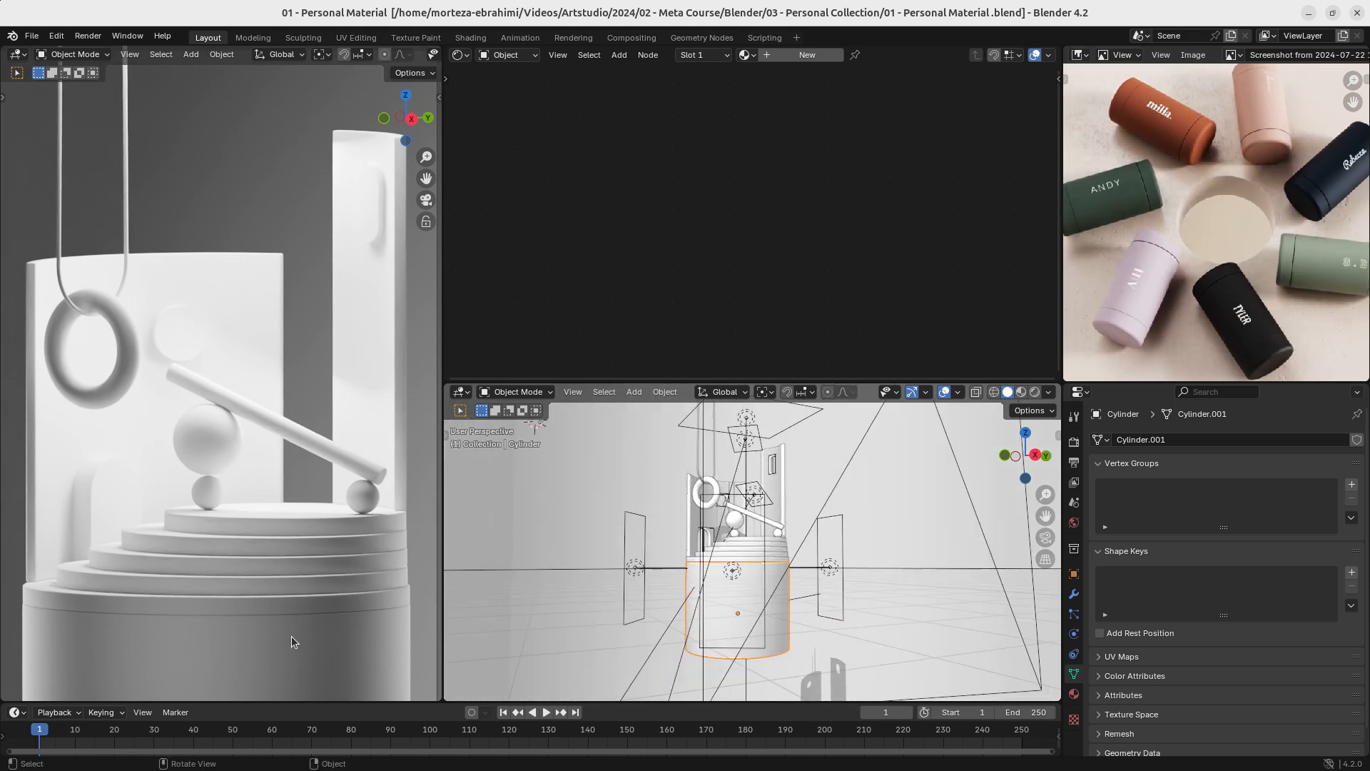
# - Select the stacked step discs with the base cylinder in wireframe shading, leave the surrounding lights out of the selection, and return to solid shading
pyautogui.moveTo(735, 569)
pyautogui.mouseDown(button='middle')
pyautogui.moveTo(795, 545)
pyautogui.moveTo(737, 603)
pyautogui.moveTo(756, 572)
pyautogui.moveTo(769, 621)
pyautogui.moveTo(737, 581)
pyautogui.moveTo(821, 585)
pyautogui.moveTo(723, 593)
pyautogui.moveTo(857, 596)
pyautogui.moveTo(771, 554)
pyautogui.mouseUp(button='middle')
pyautogui.click(311, 563)
pyautogui.click(717, 579)
pyautogui.hotkey('shift', 'z')
pyautogui.keyDown('shift'); pyautogui.moveTo(769, 550); pyautogui.dragTo(746, 614); pyautogui.keyUp('shift')
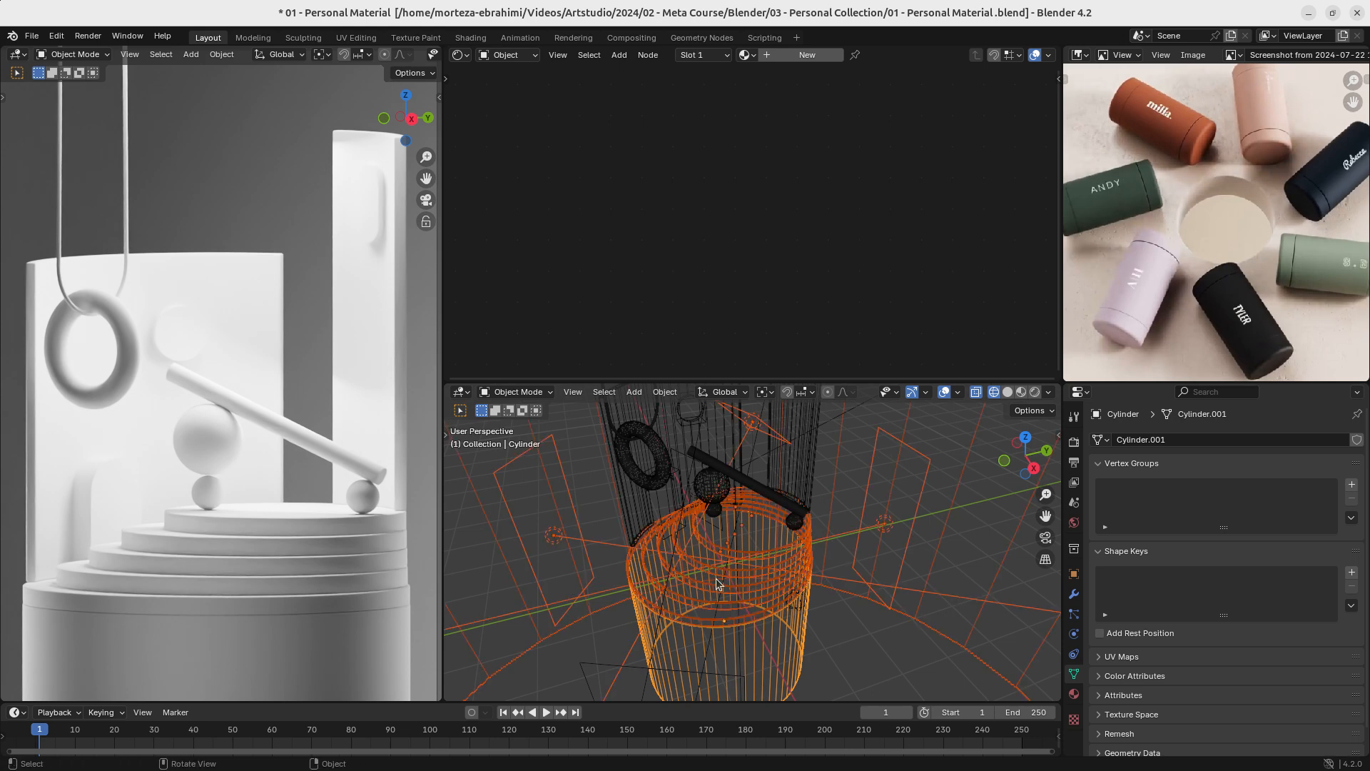
pyautogui.keyDown('ctrl'); pyautogui.moveTo(583, 501); pyautogui.dragTo(512, 660); pyautogui.keyUp('ctrl')
pyautogui.keyDown('ctrl'); pyautogui.moveTo(596, 628); pyautogui.dragTo(640, 671); pyautogui.keyUp('ctrl')
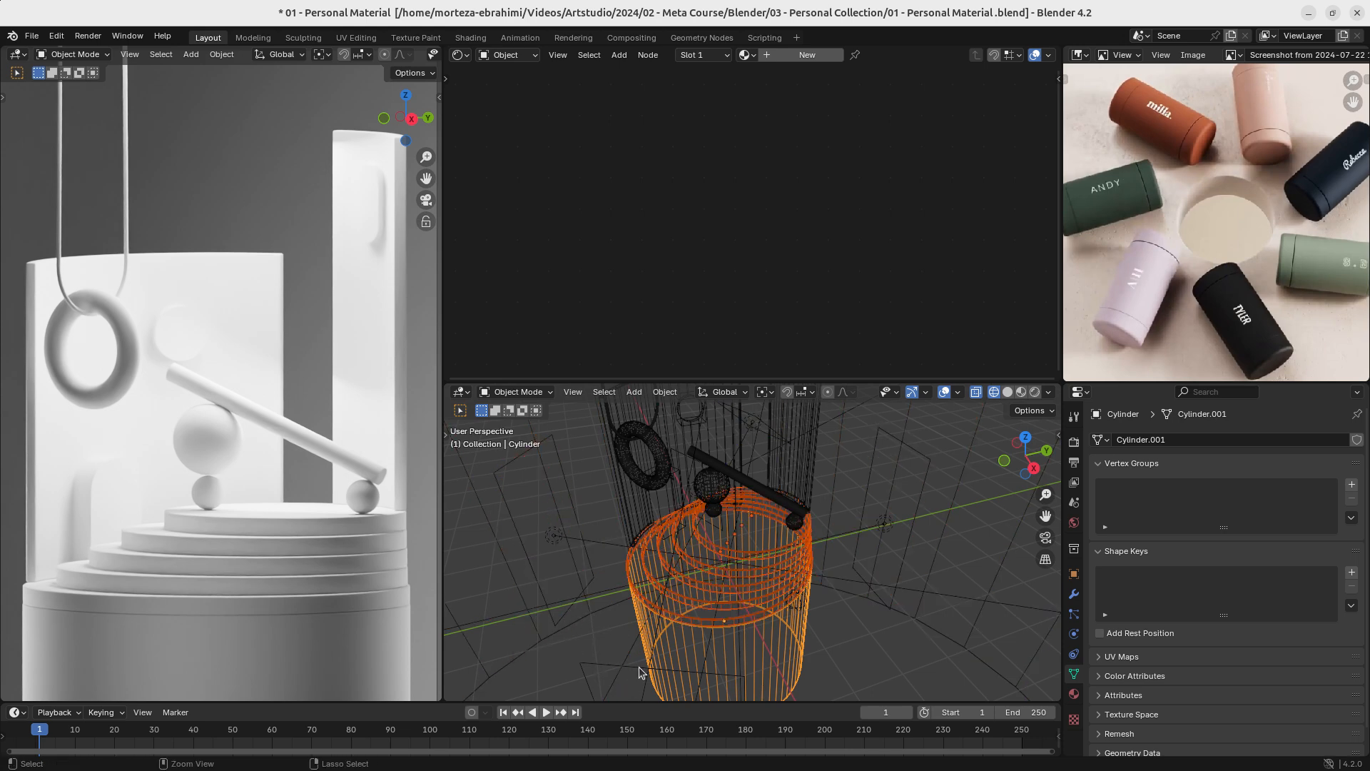
pyautogui.scroll(4, 771, 554)
pyautogui.moveTo(770, 554)
pyautogui.keyDown('shift'); pyautogui.mouseDown(button='middle')
pyautogui.moveTo(776, 500)
pyautogui.moveTo(816, 550)
pyautogui.moveTo(805, 534)
pyautogui.mouseUp(button='middle'); pyautogui.keyUp('shift')
pyautogui.hotkey('shift', 'z')
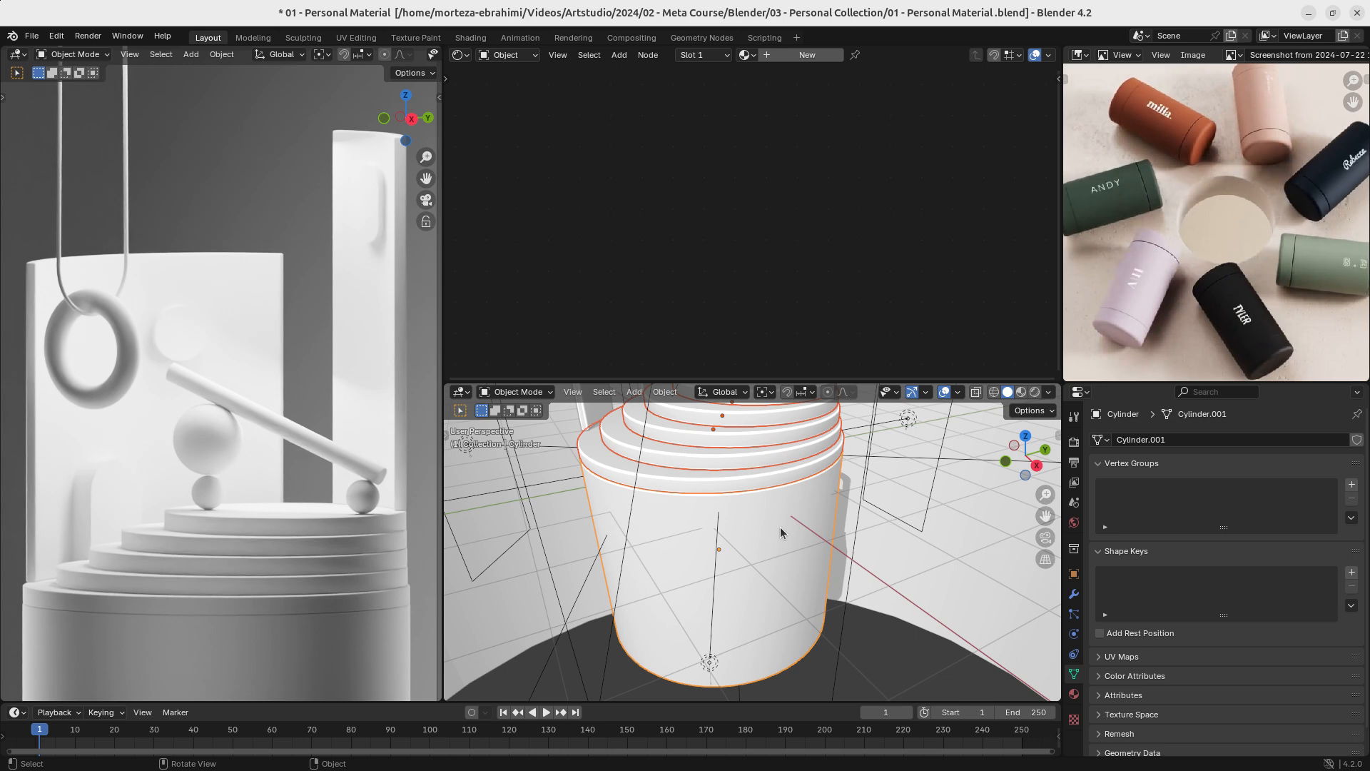
# - Try to link the base cylinder's materials to the selected step discs, and select only the base cylinder
pyautogui.hotkey('ctrl', 'l')
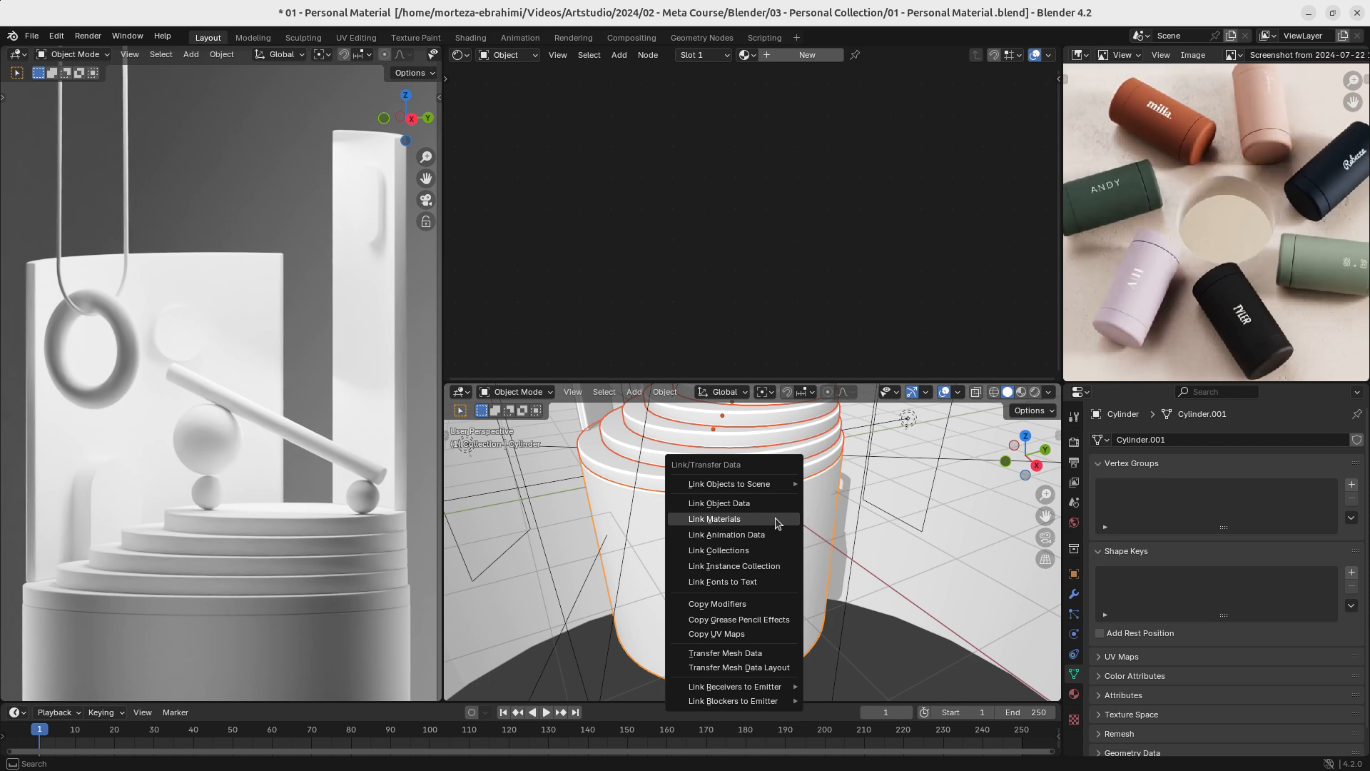
pyautogui.click(768, 521)
pyautogui.click(770, 515)
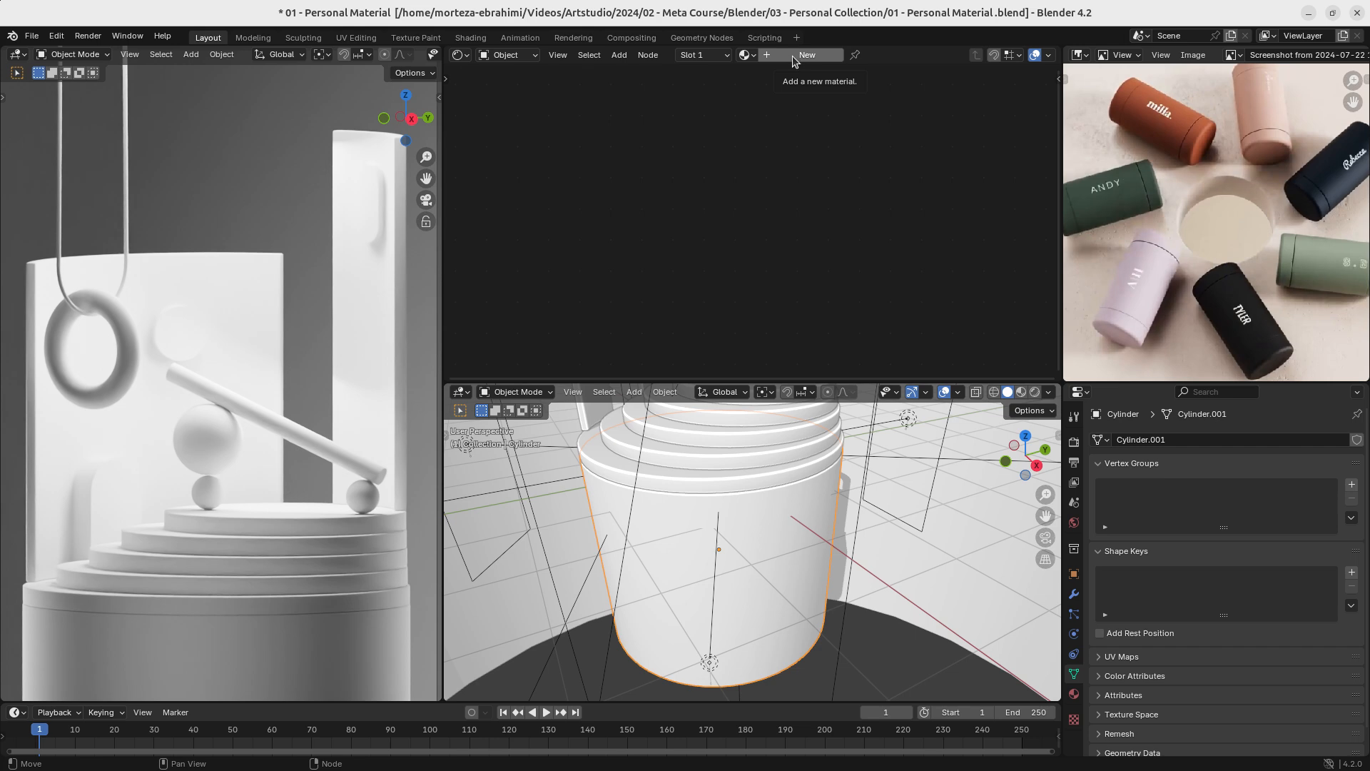
# - Remove the base cylinder's empty material slot and create a new material named Base
pyautogui.click(1074, 693)
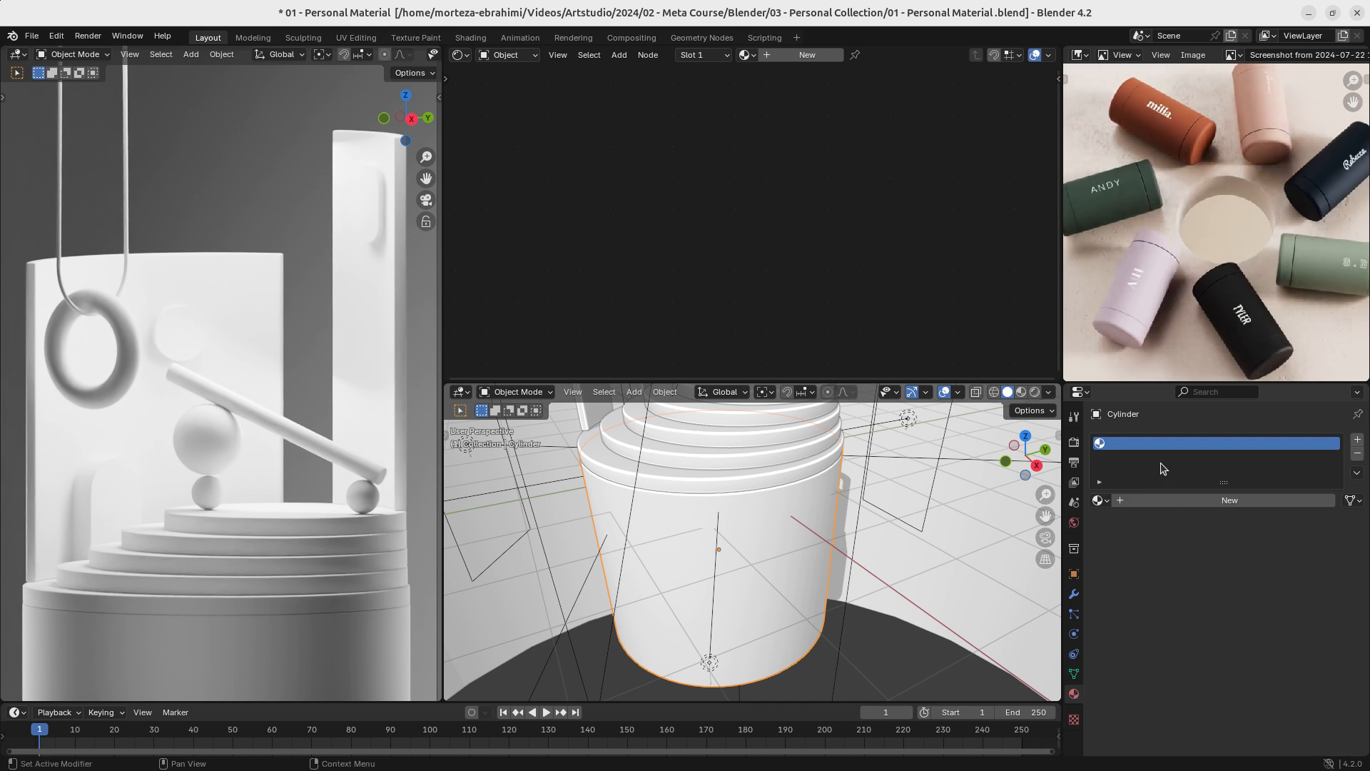
pyautogui.click(1357, 454)
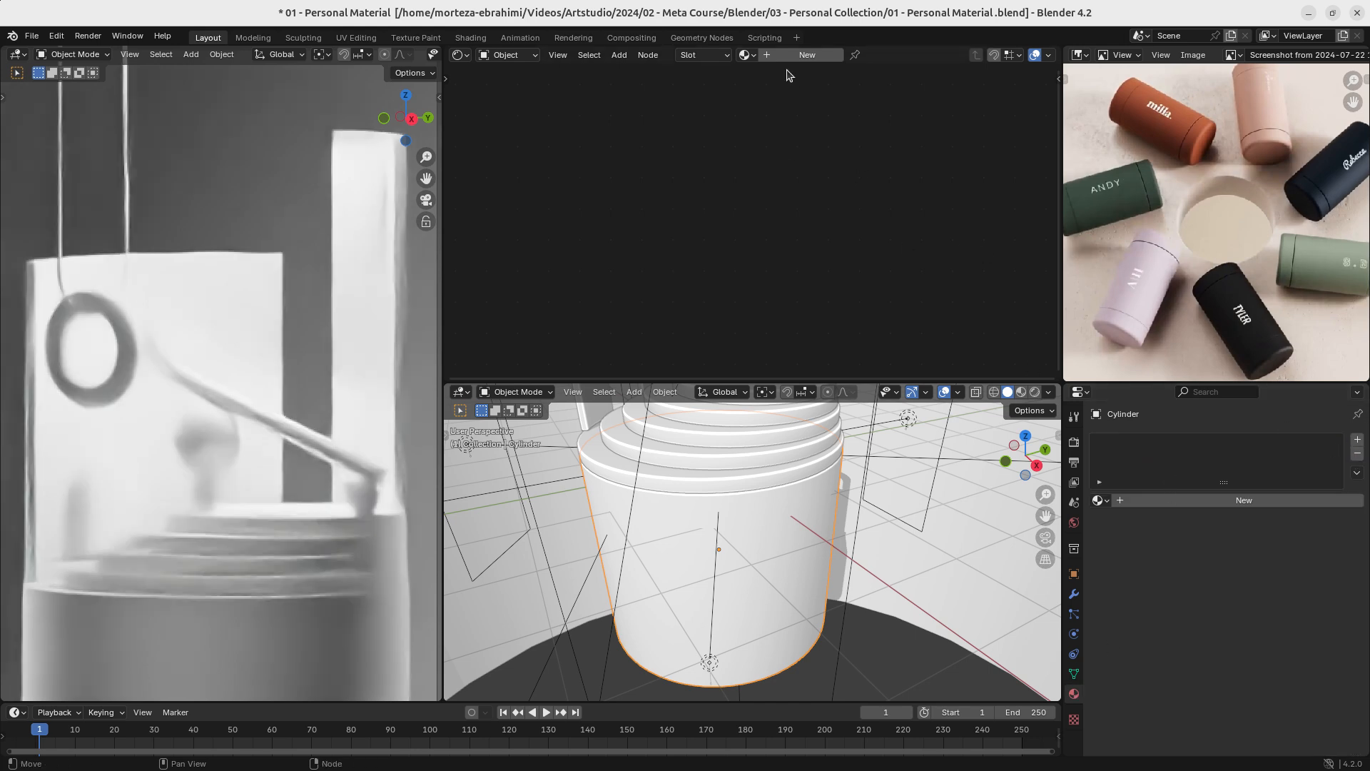
pyautogui.click(805, 56)
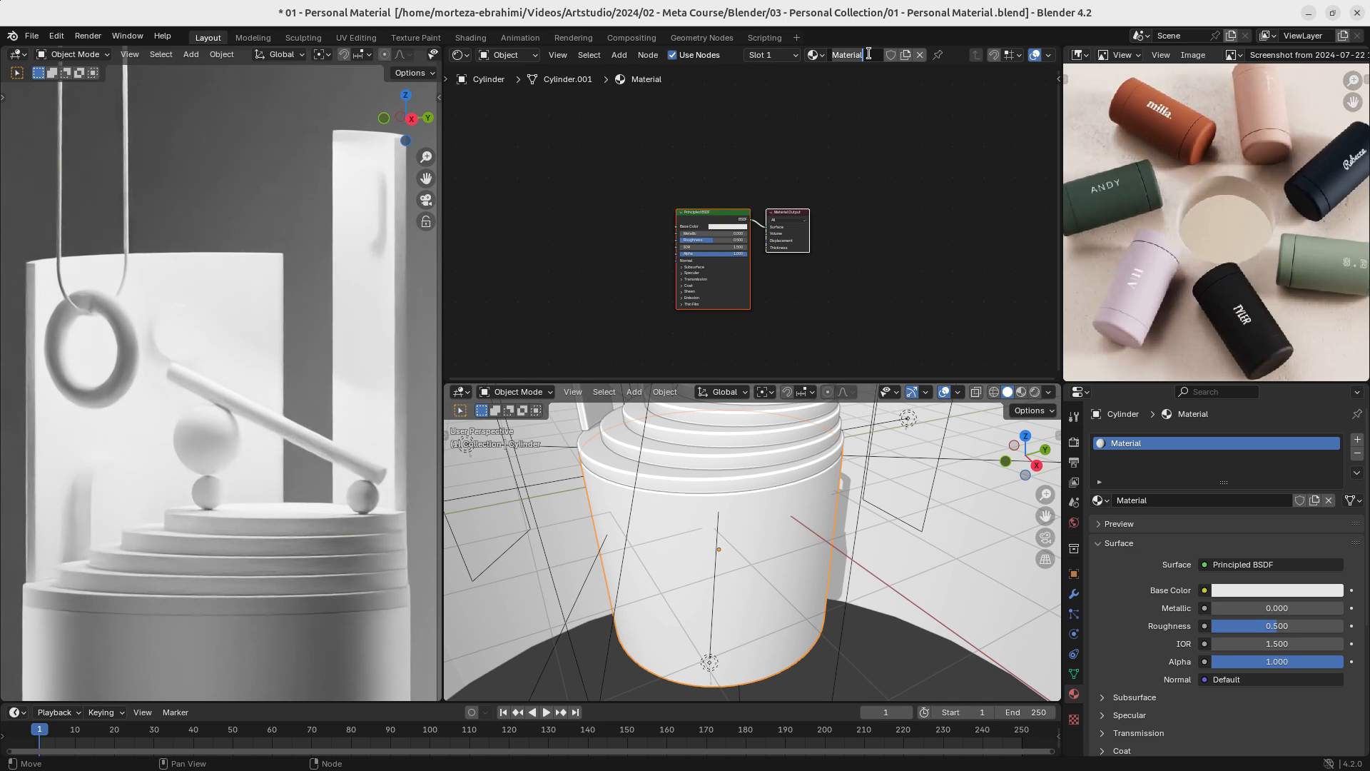
pyautogui.write('Base')
pyautogui.press('Return')
# - Sample the Principled BSDF's Base Color from the terracotta tumbler in the reference image
pyautogui.scroll(2, 741, 217)
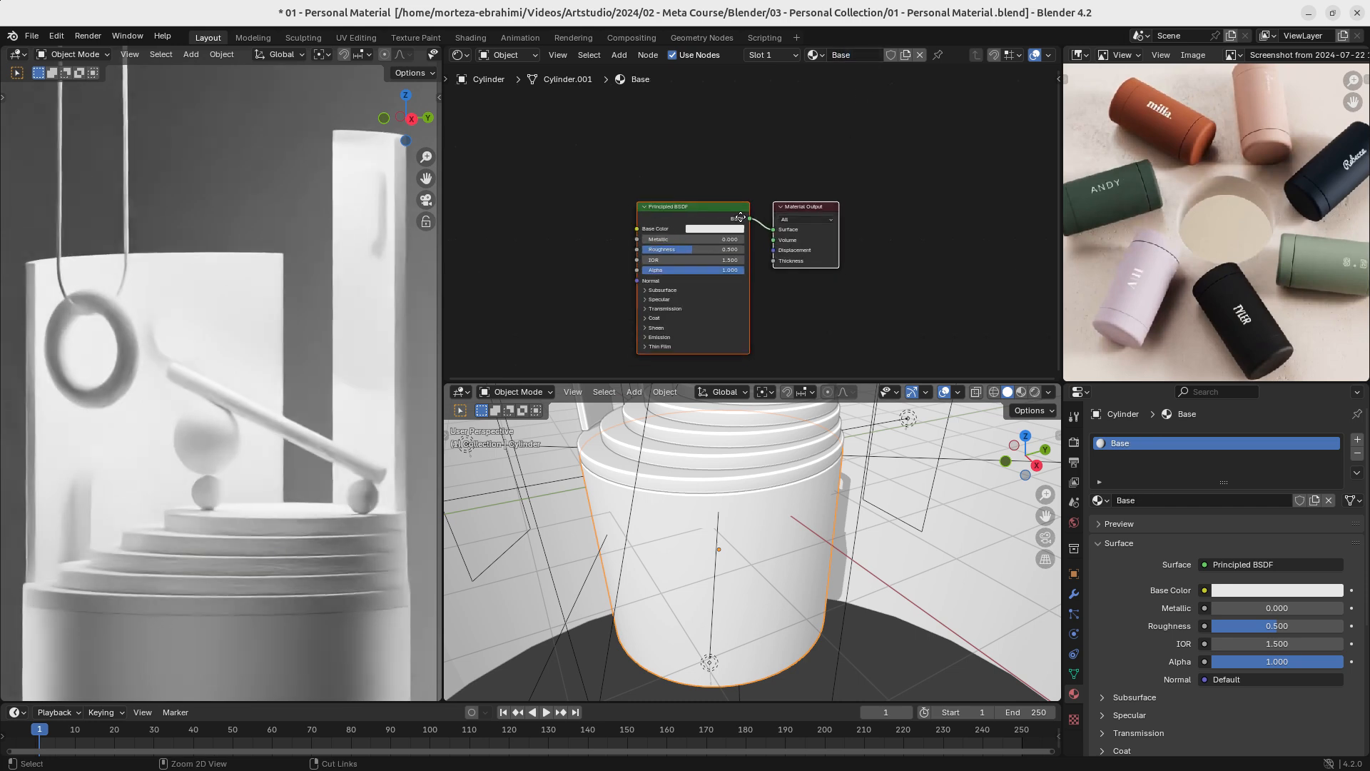
pyautogui.scroll(1, 741, 217)
pyautogui.moveTo(678, 327); pyautogui.dragTo(703, 311, button='middle')
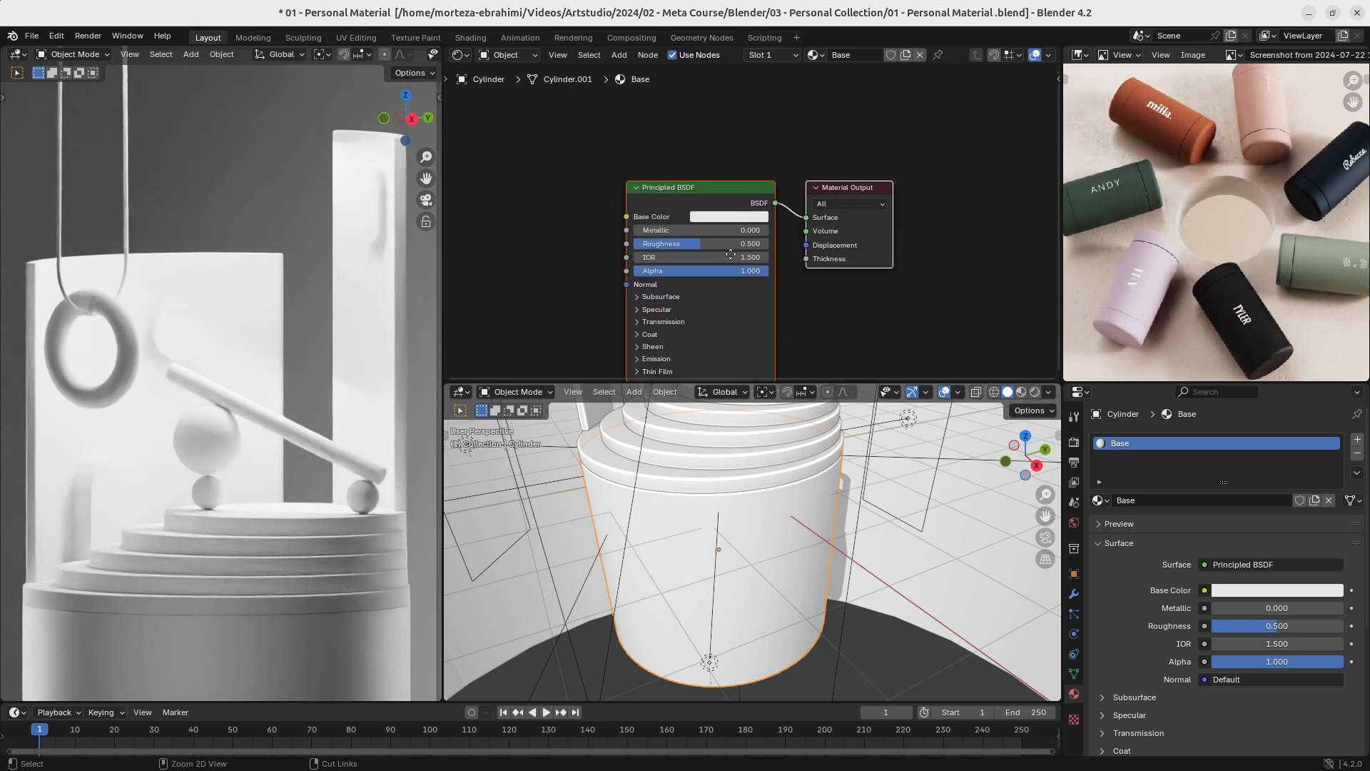
pyautogui.keyDown('ctrl'); pyautogui.moveTo(749, 221); pyautogui.dragTo(714, 271, button='middle'); pyautogui.keyUp('ctrl')
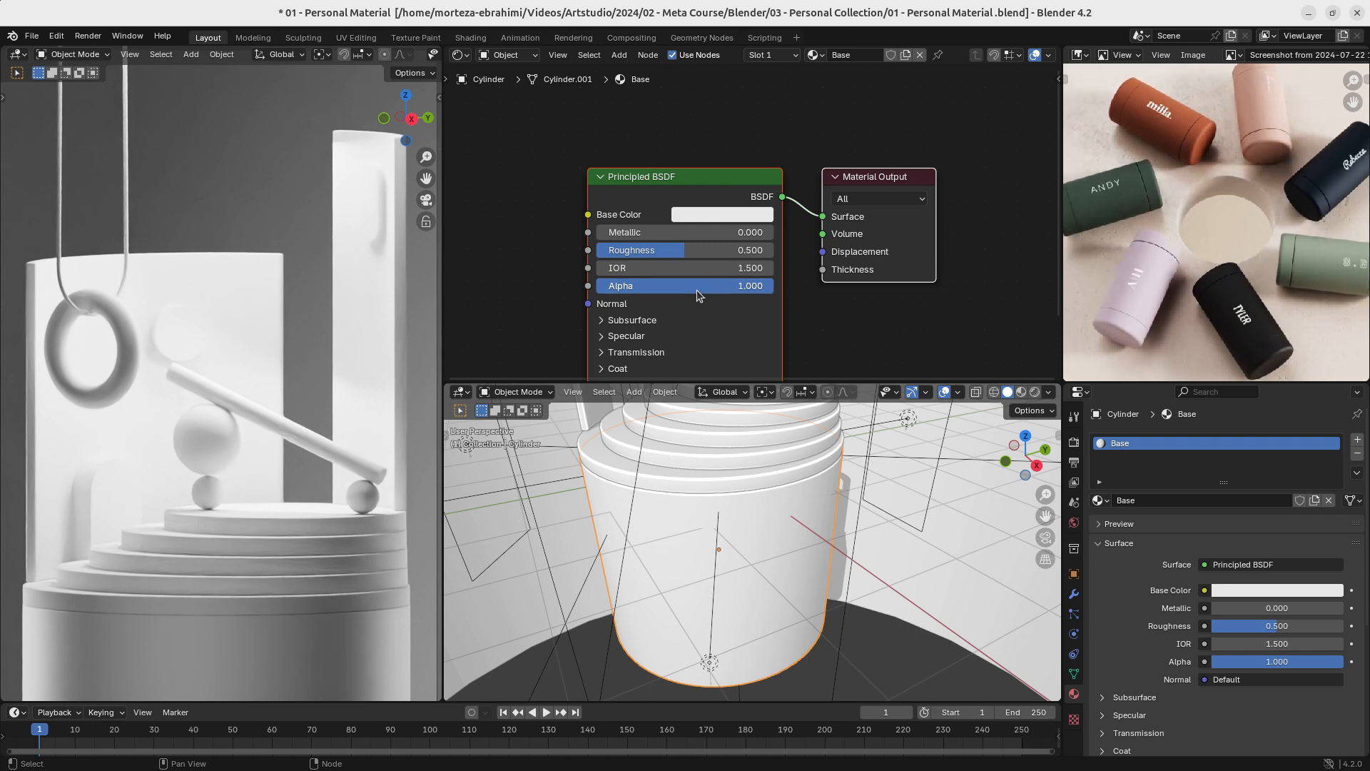
pyautogui.moveTo(672, 321); pyautogui.dragTo(733, 262, button='middle')
pyautogui.scroll(2, 703, 271)
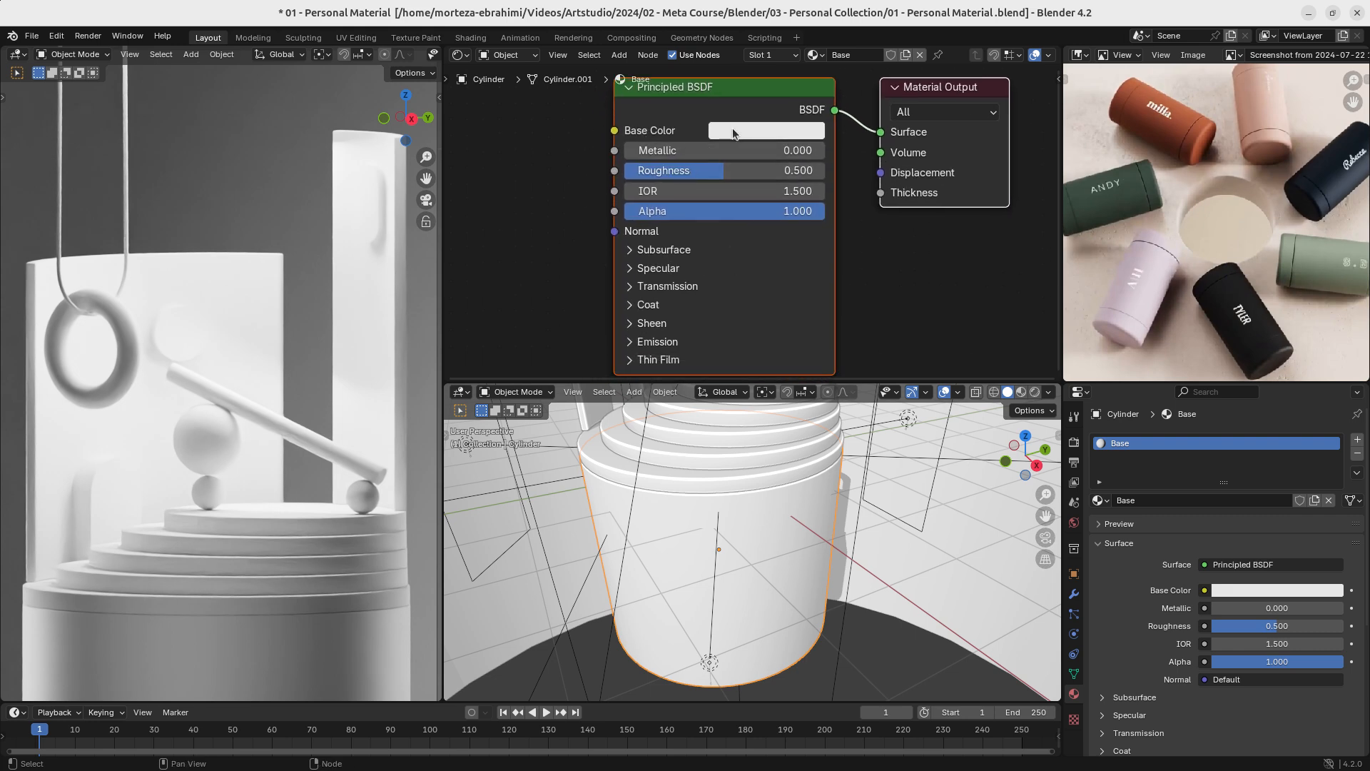
pyautogui.click(759, 132)
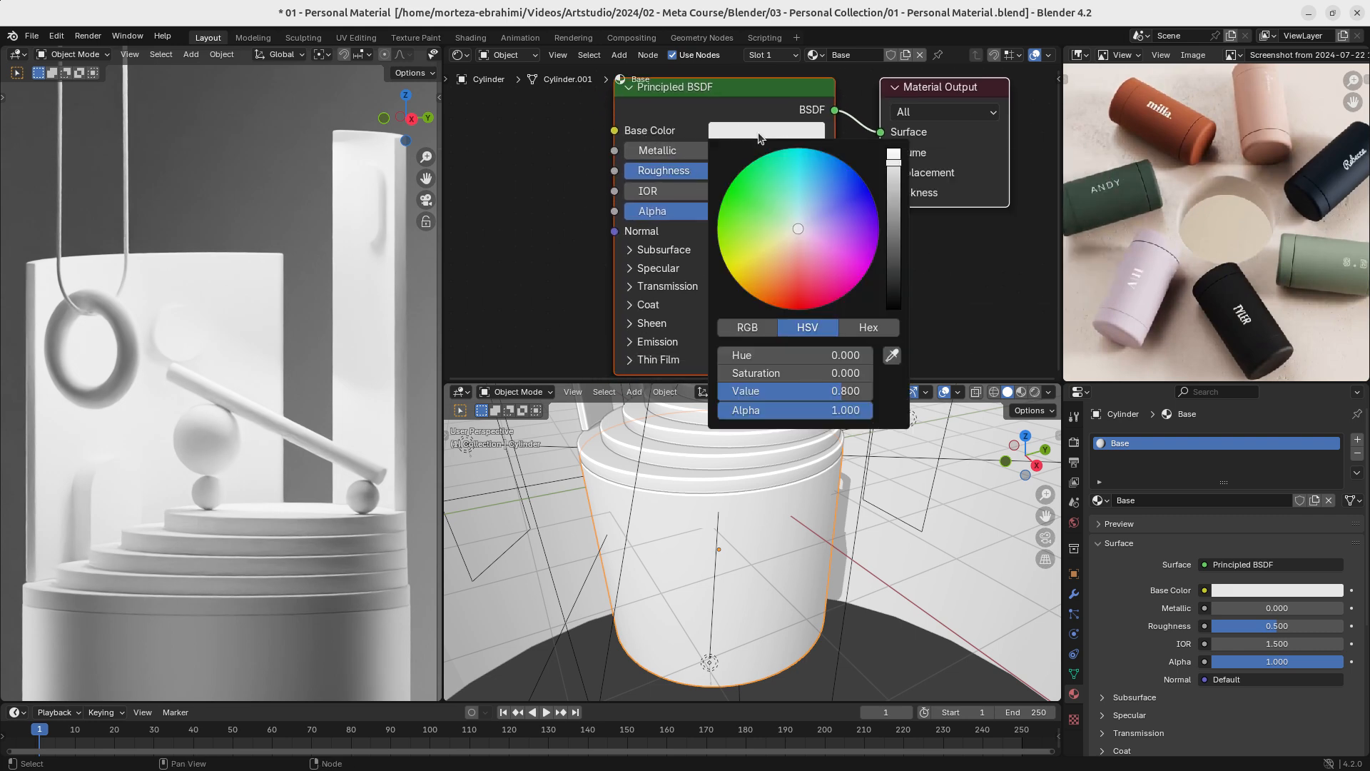
pyautogui.click(893, 357)
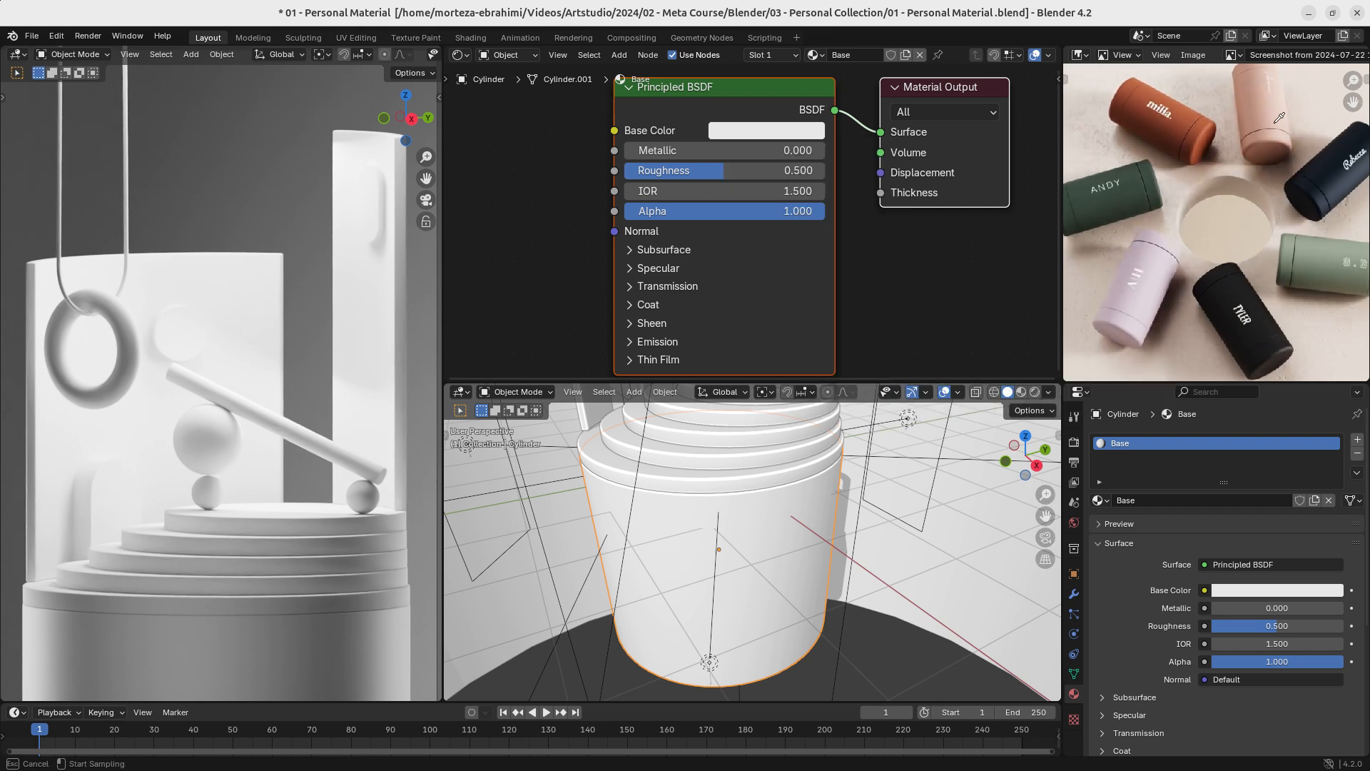
pyautogui.click(1187, 120)
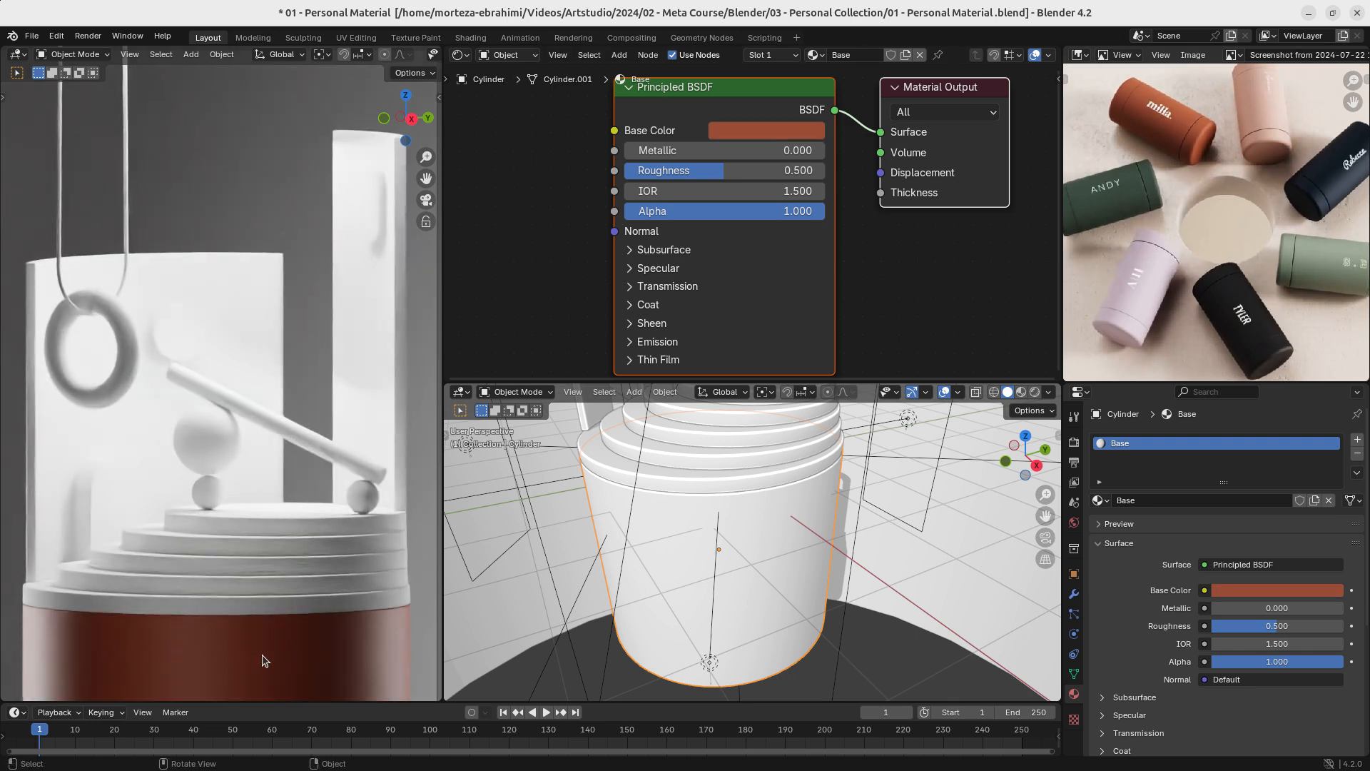
# - Resample the Base Color from the light sage green tumbler in the reference image
pyautogui.click(797, 132)
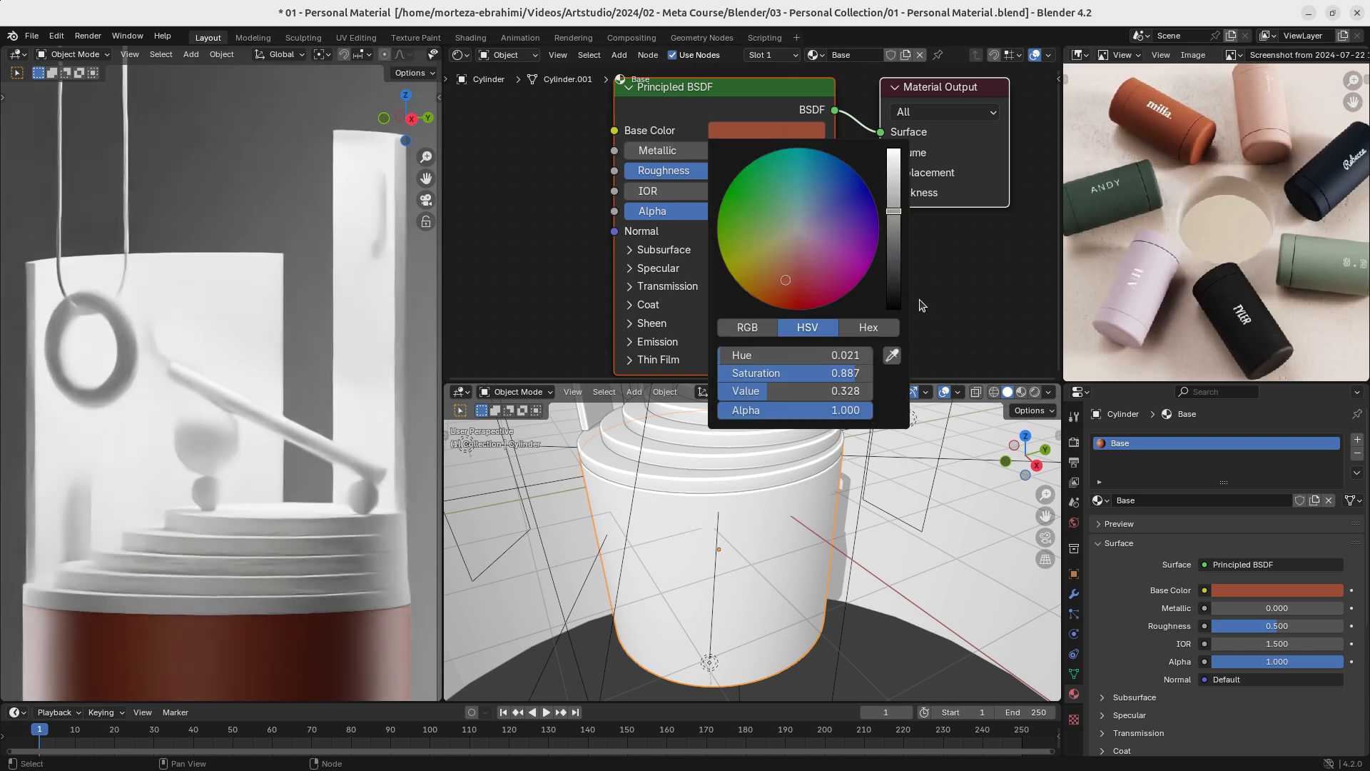
pyautogui.click(892, 355)
pyautogui.click(1311, 250)
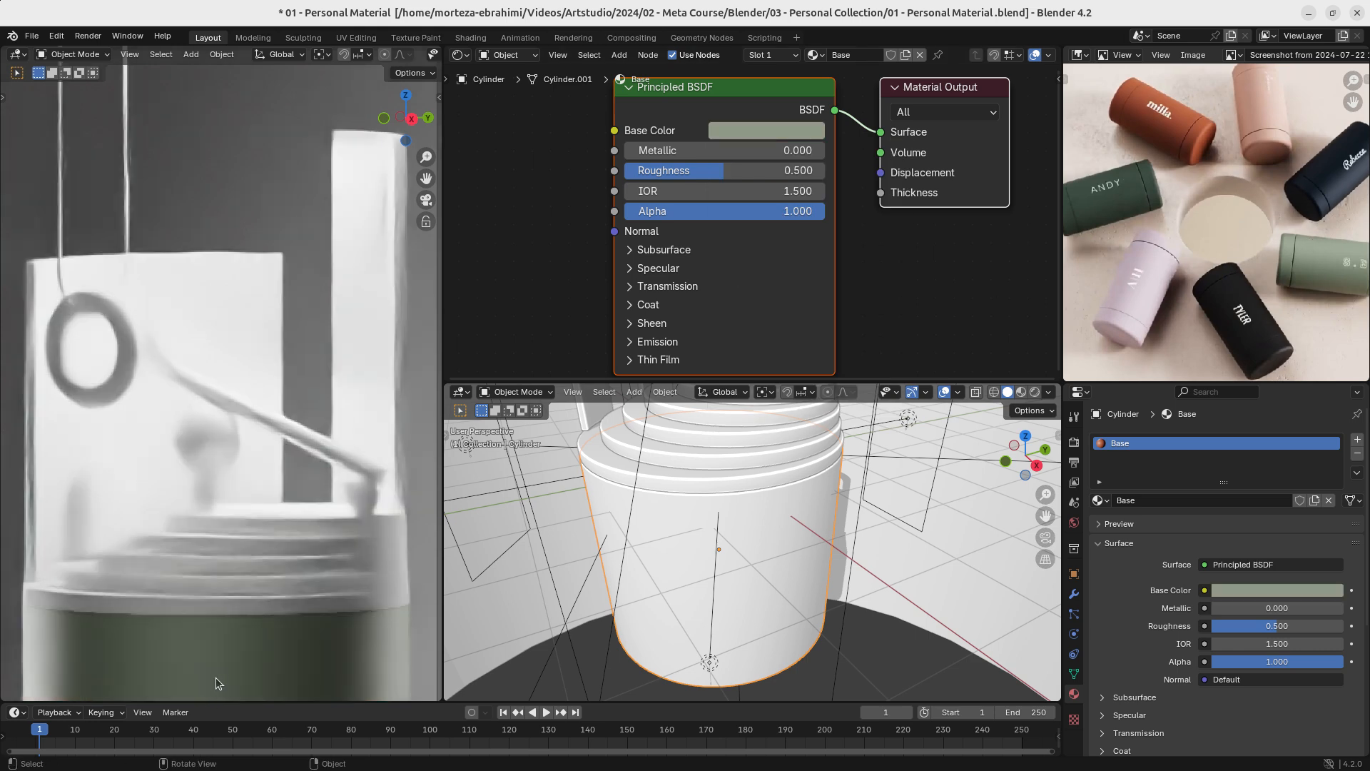
# - Paste the copied dark green hex code into the Base Color and check it in the rendered view
pyautogui.click(788, 132)
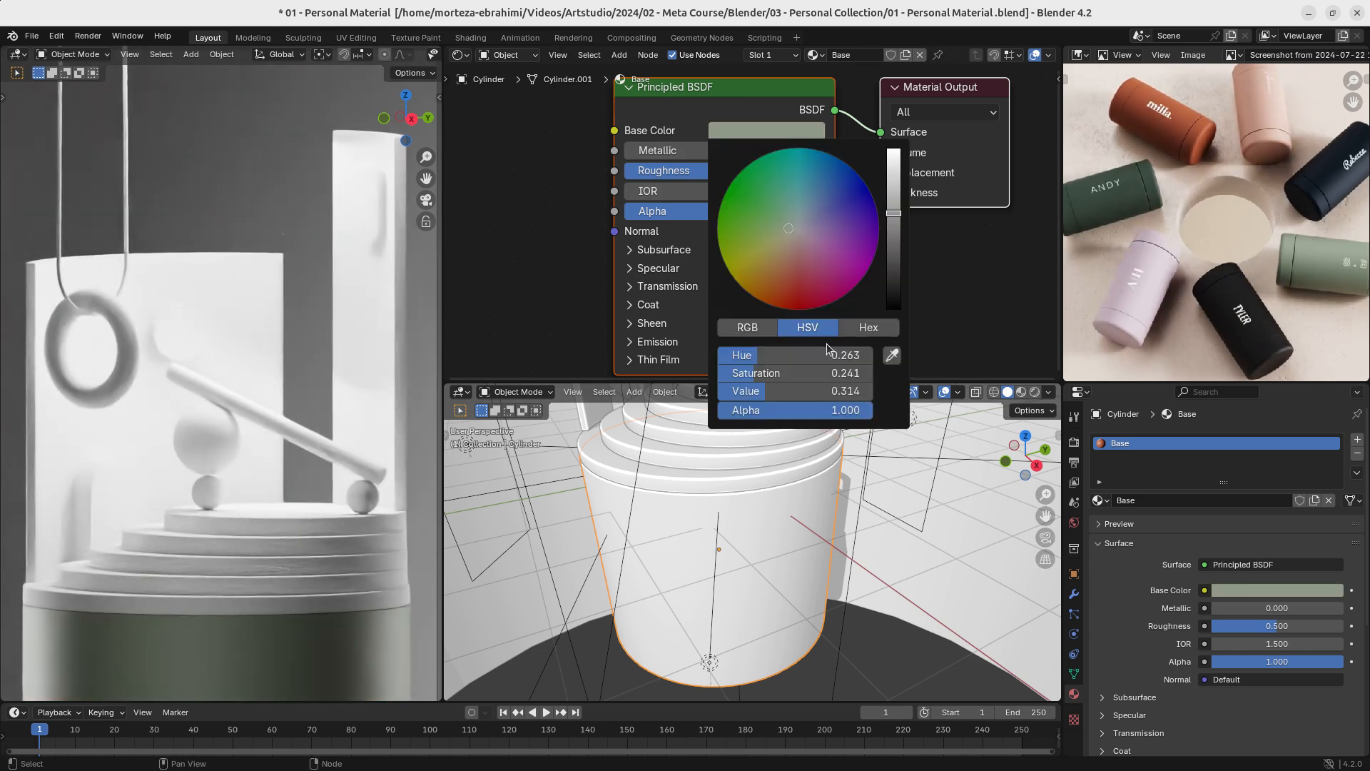
pyautogui.click(872, 328)
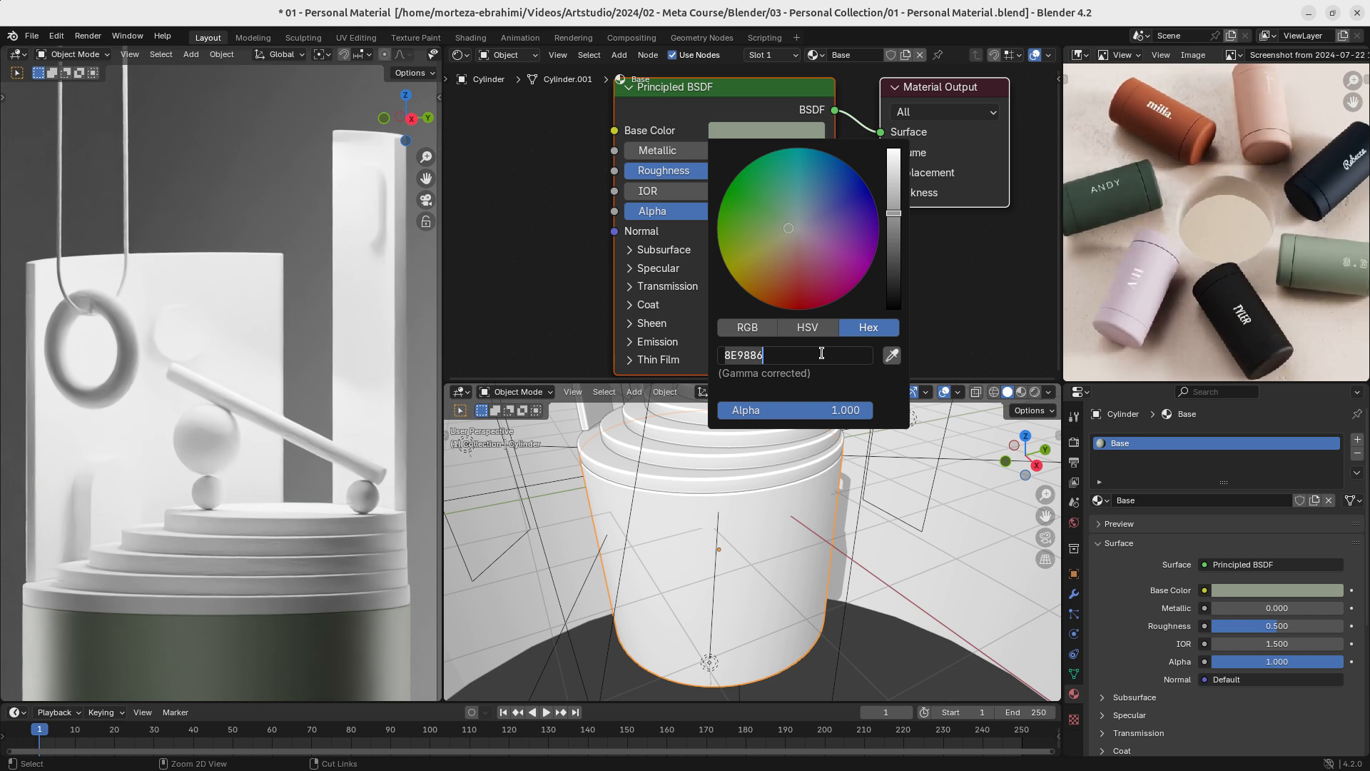
pyautogui.write('334238')
pyautogui.press('Return')
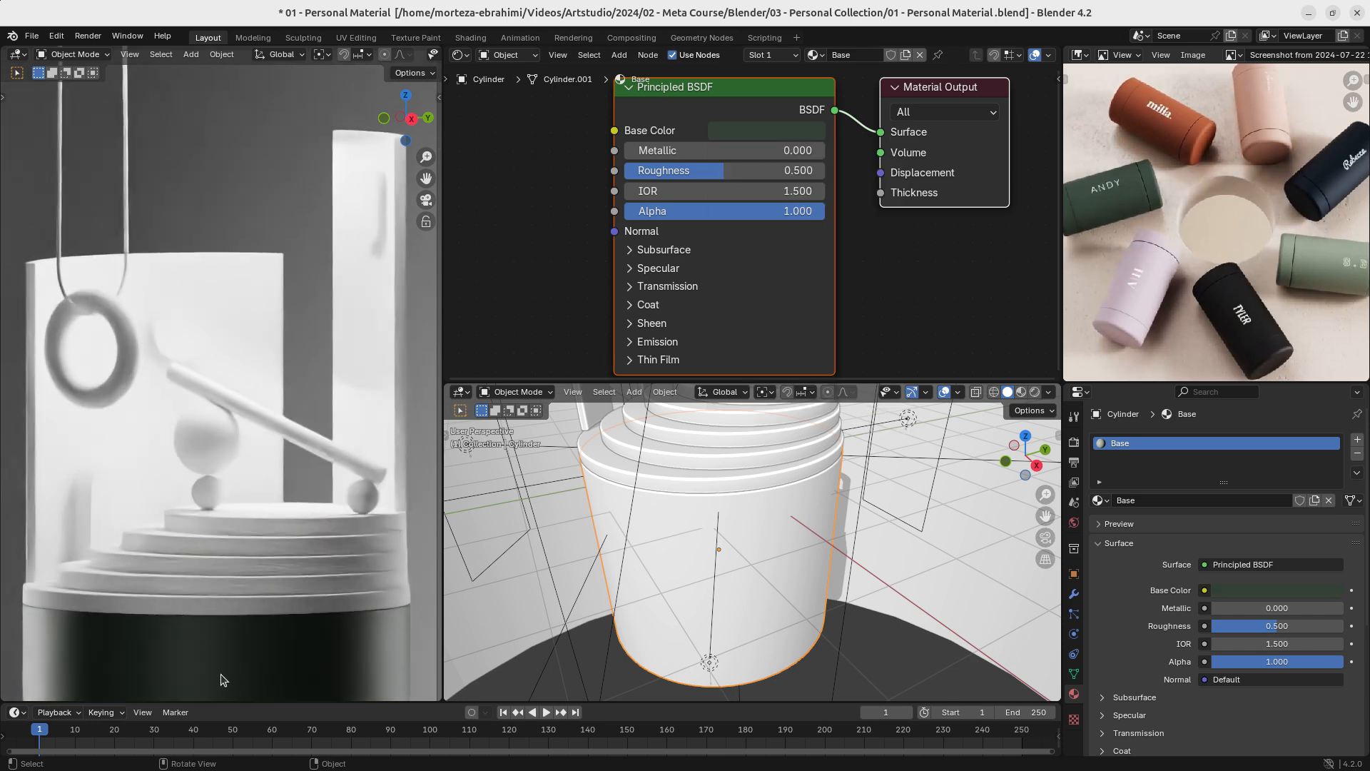
pyautogui.scroll(-2, 239, 568)
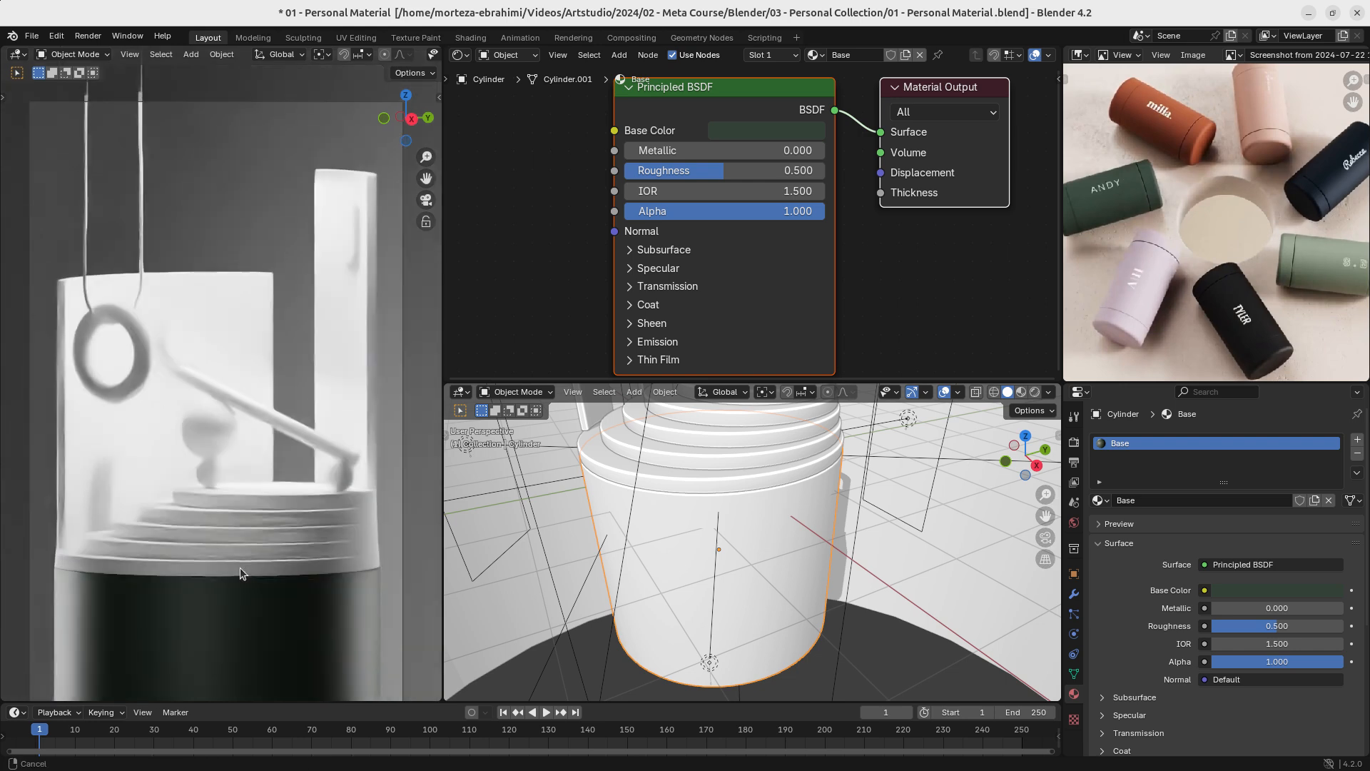
pyautogui.scroll(1, 241, 548)
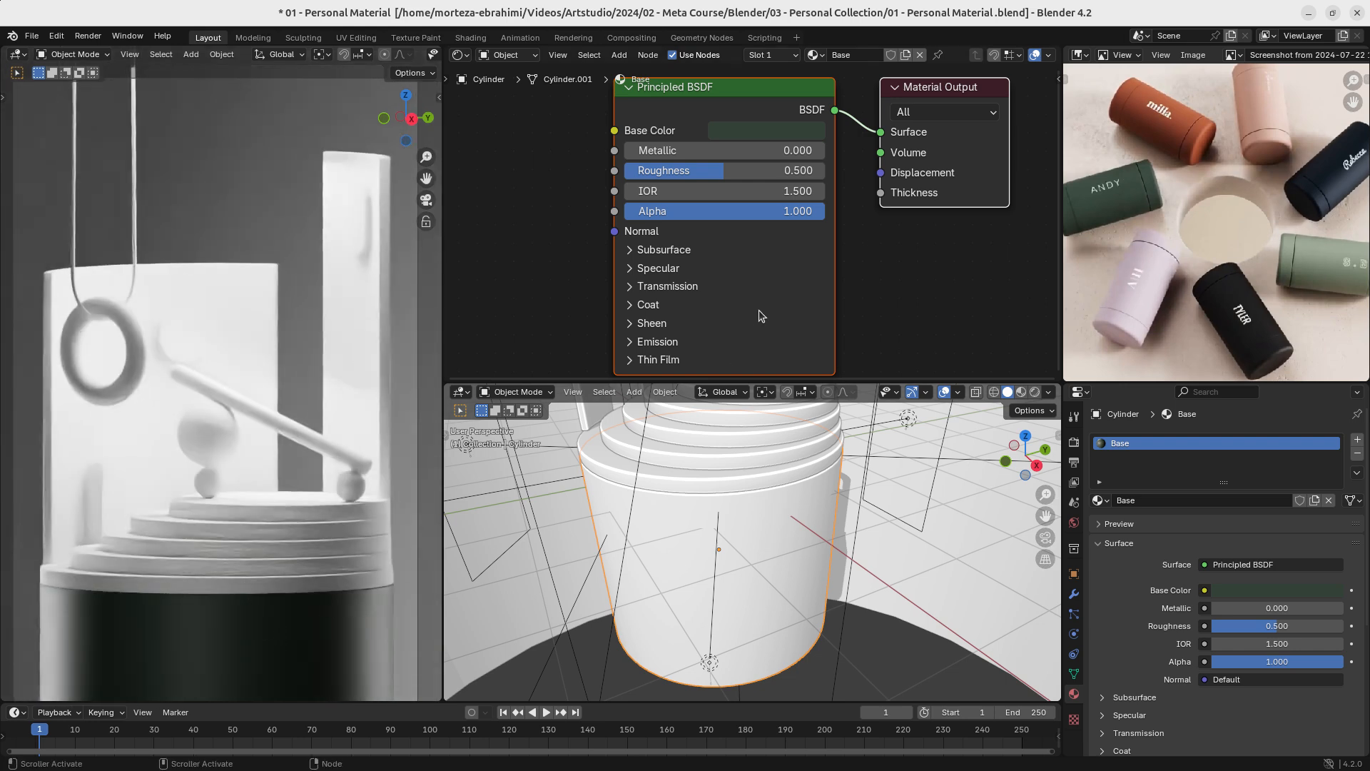
# - Select all the step discs together with the base cylinder as active object in wireframe shading, and return to solid shading
pyautogui.scroll(-3, 718, 575)
pyautogui.moveTo(751, 515)
pyautogui.mouseDown(button='middle')
pyautogui.moveTo(768, 567)
pyautogui.moveTo(712, 602)
pyautogui.mouseUp(button='middle')
pyautogui.press('z')
pyautogui.click(709, 591)
pyautogui.moveTo(800, 596); pyautogui.dragTo(770, 552)
pyautogui.moveTo(771, 552); pyautogui.dragTo(792, 524, button='middle')
pyautogui.scroll(5, 797, 535)
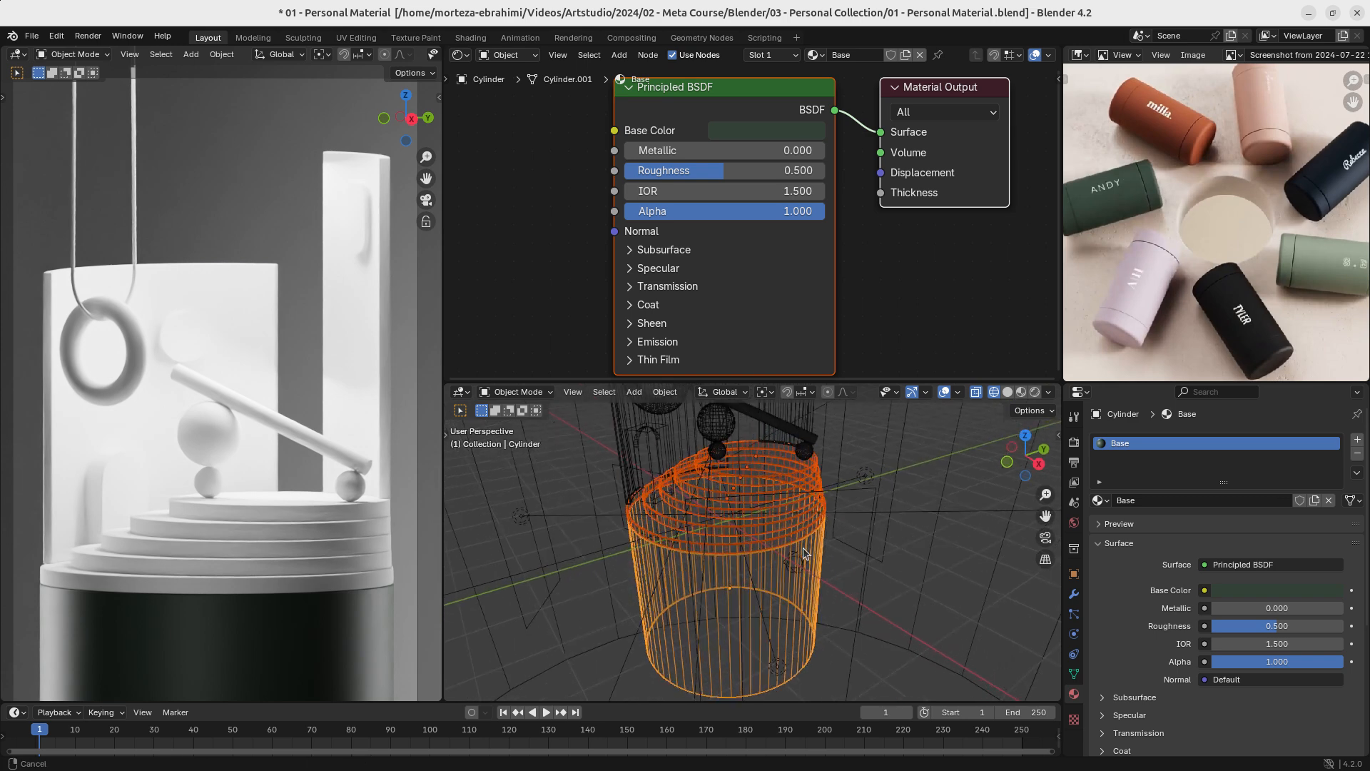
pyautogui.hotkey('shift', 'z')
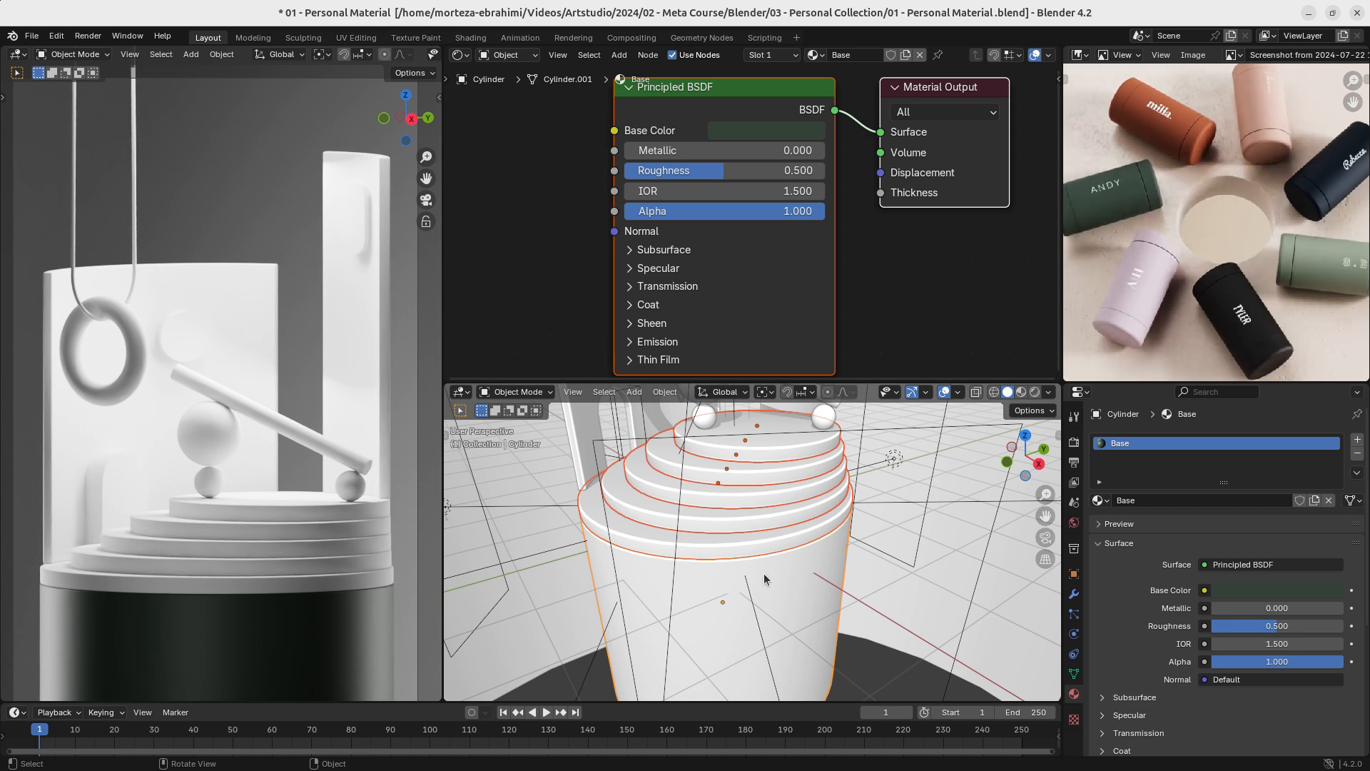
# - Link the base cylinder's Base material to the selected step discs, and leave only the cylinder selected
pyautogui.hotkey('ctrl', 'l')
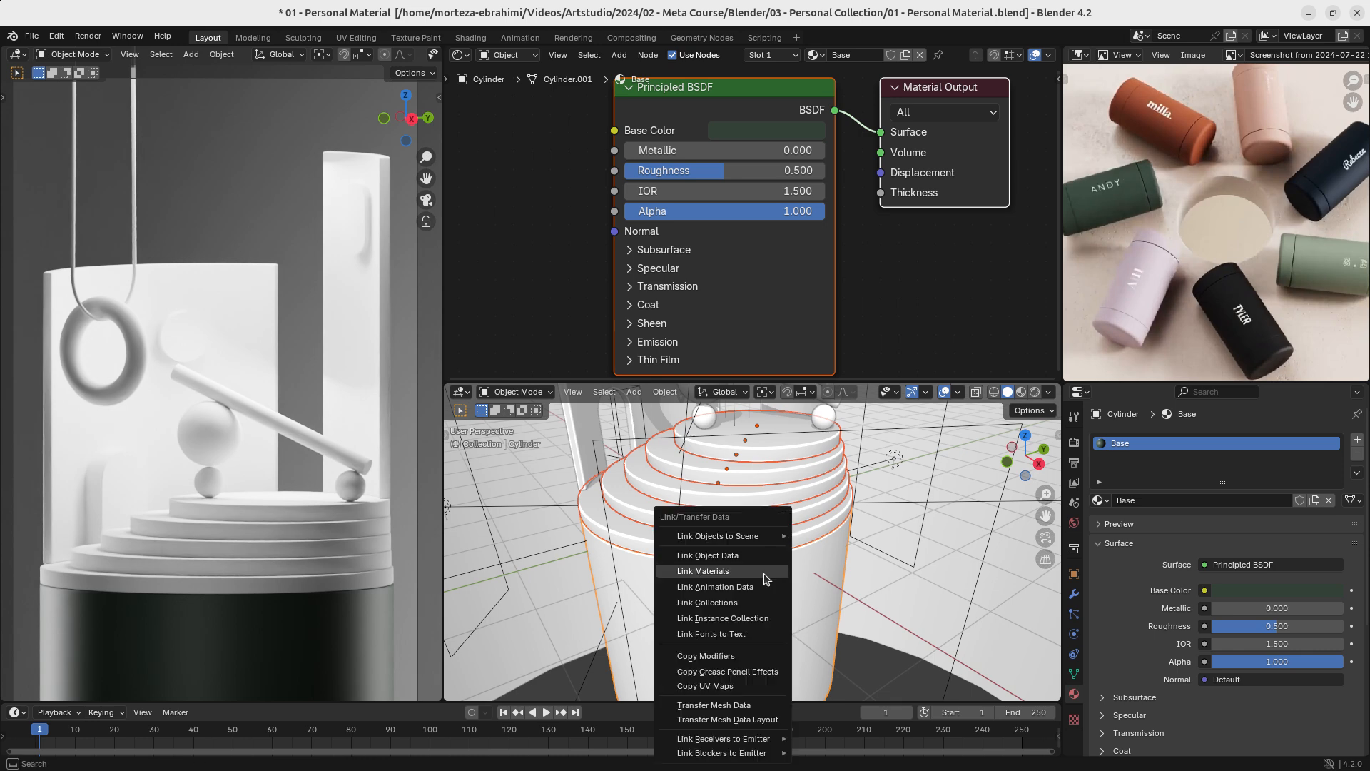
pyautogui.click(764, 574)
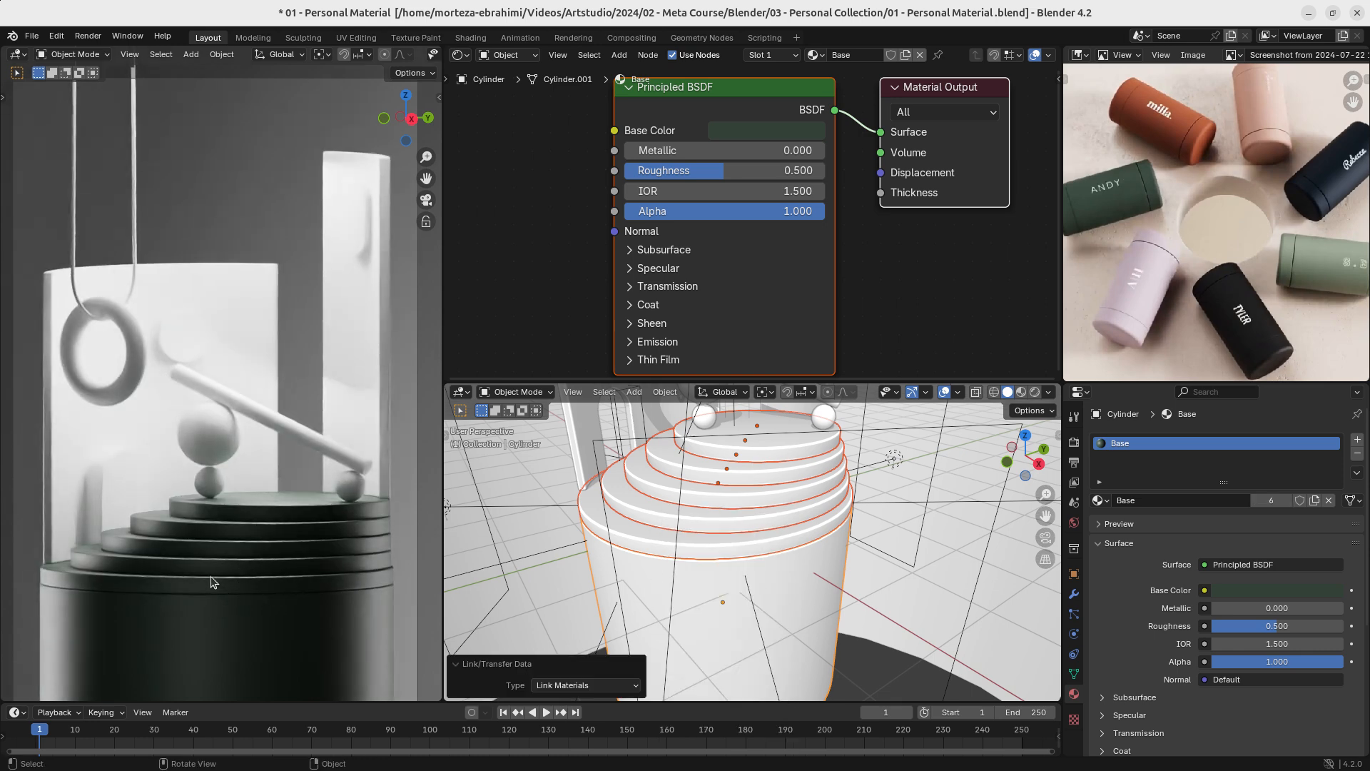
pyautogui.click(793, 573)
# - Set the Base material's Roughness to 1.000 and save the file
pyautogui.moveTo(794, 168)
pyautogui.keyDown('ctrl'); pyautogui.mouseDown(button='middle')
pyautogui.moveTo(794, 208)
pyautogui.moveTo(792, 145)
pyautogui.mouseUp(button='middle'); pyautogui.keyUp('ctrl')
pyautogui.keyDown('ctrl'); pyautogui.moveTo(727, 170); pyautogui.dragTo(844, 161); pyautogui.keyUp('ctrl')
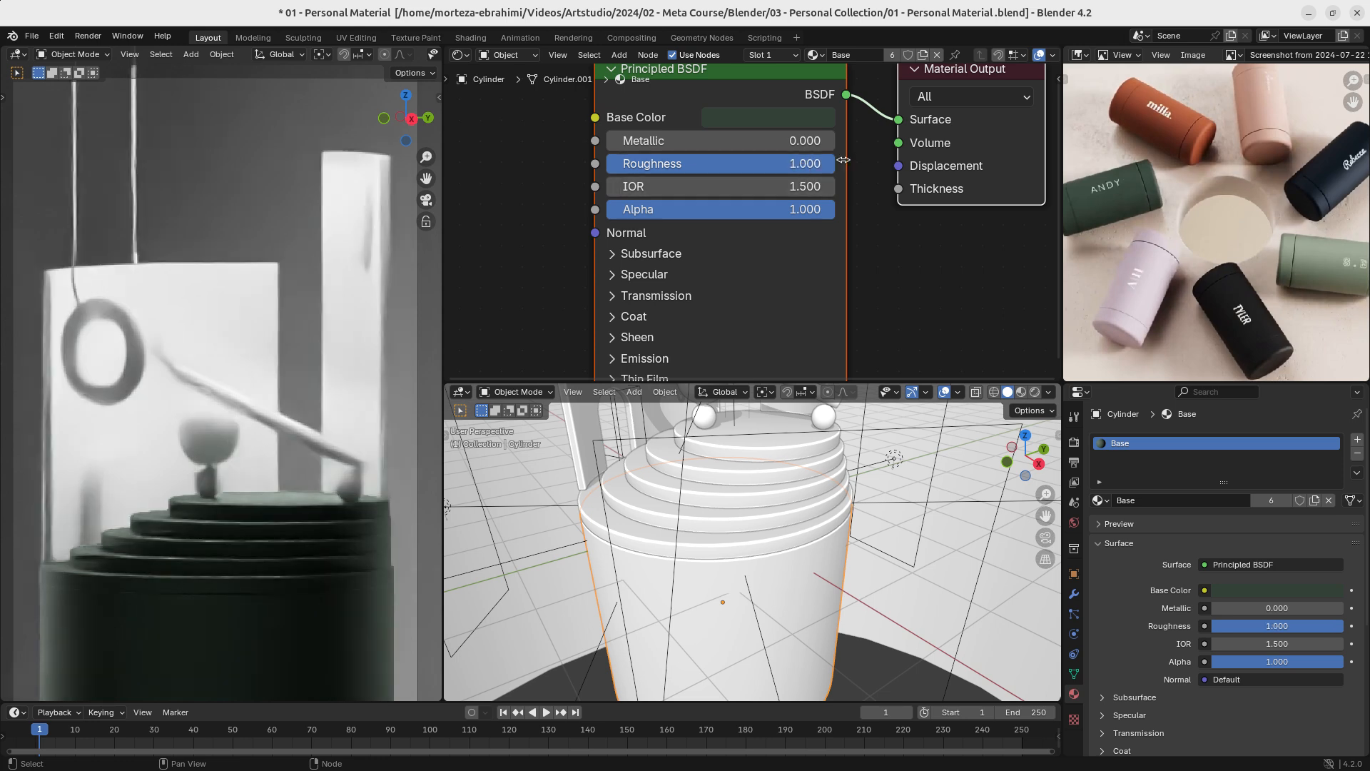
pyautogui.hotkey('ctrl', 's')
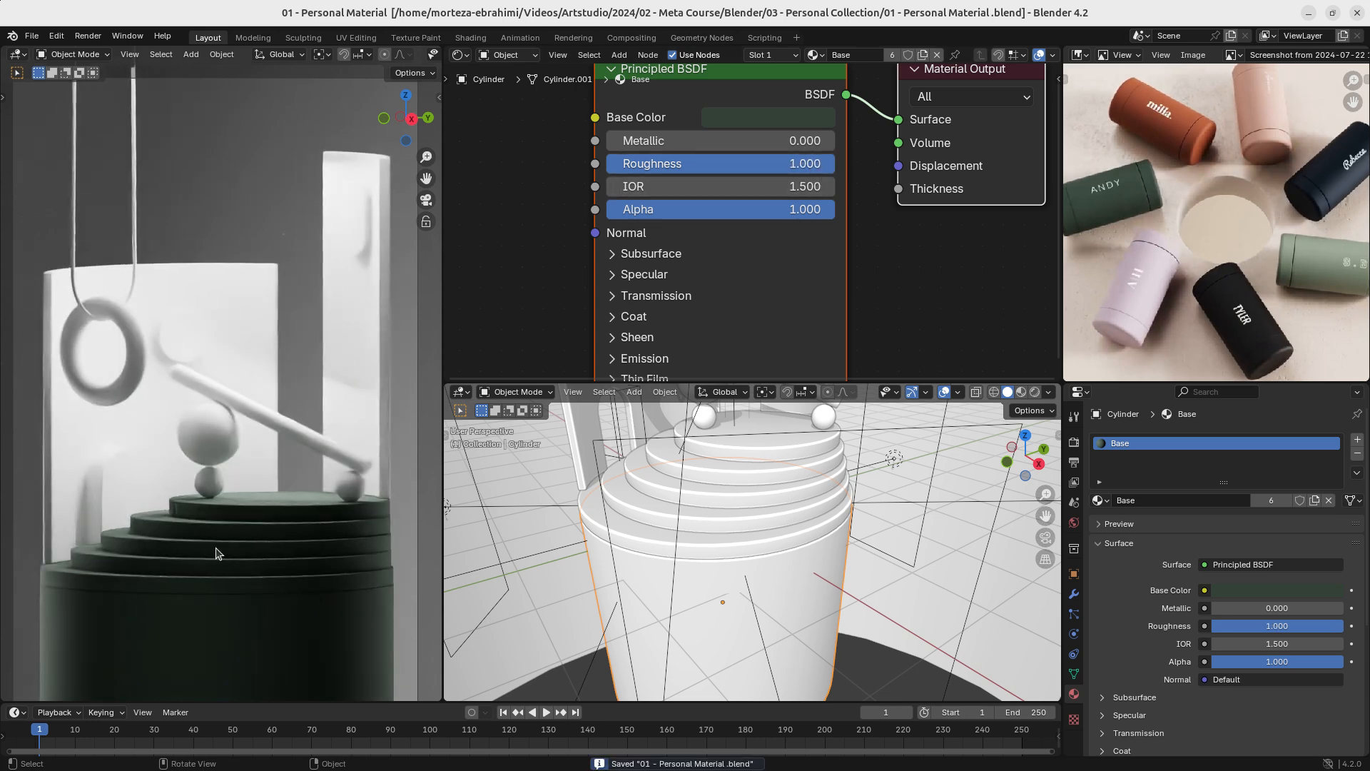
# - Try a Specular IOR Level of 1.000 on the Base material and settle on 0.300, collapsing the Specular settings
pyautogui.scroll(-1, 780, 309)
pyautogui.scroll(2, 780, 294)
pyautogui.moveTo(780, 293); pyautogui.dragTo(790, 237, button='middle')
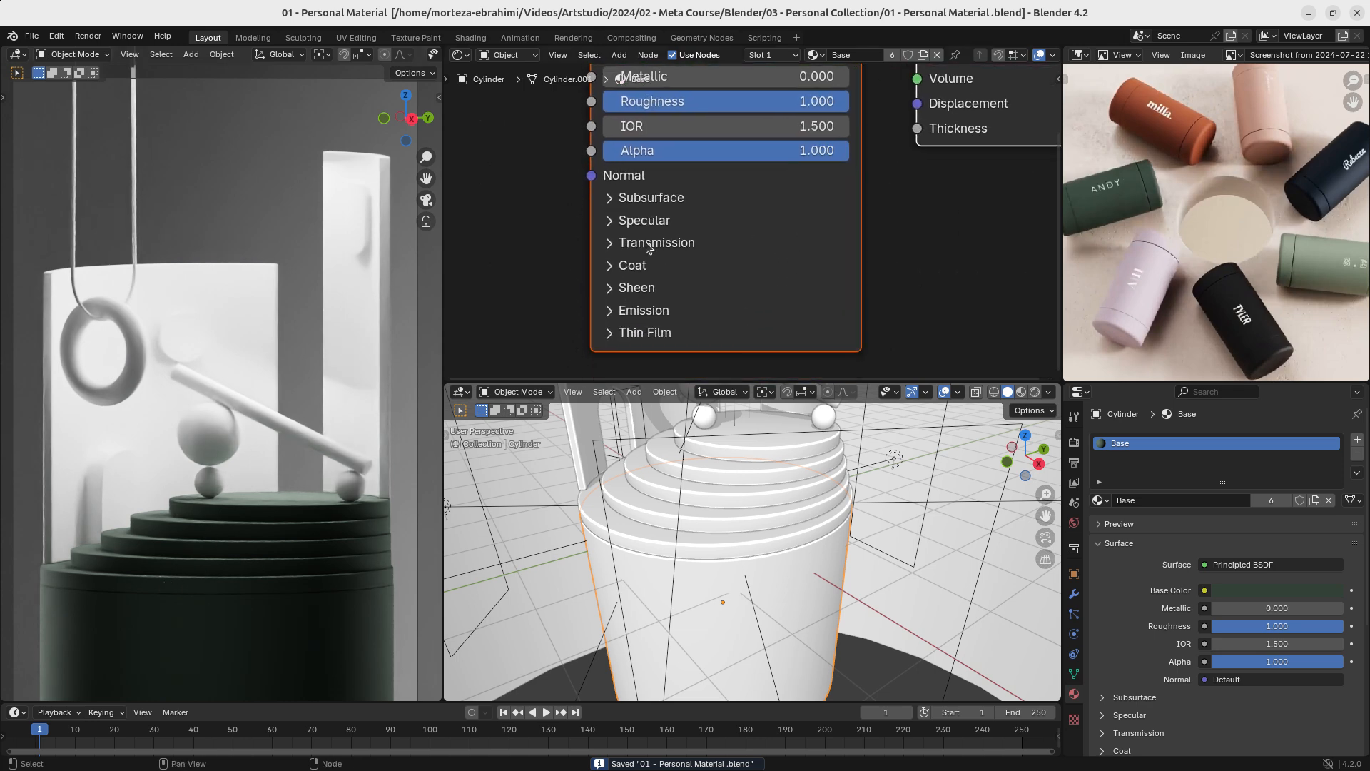
pyautogui.click(611, 222)
pyautogui.moveTo(737, 277); pyautogui.dragTo(848, 275)
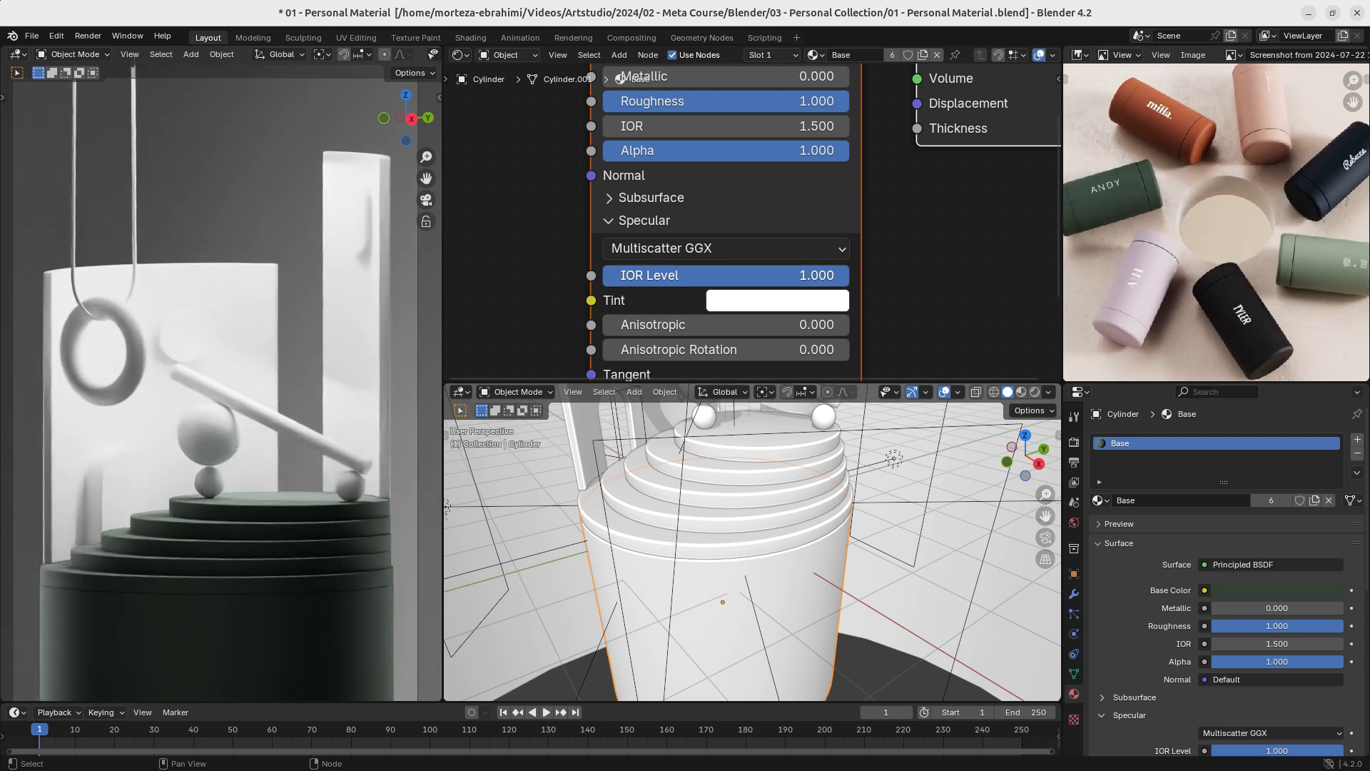
pyautogui.moveTo(847, 275); pyautogui.dragTo(675, 275)
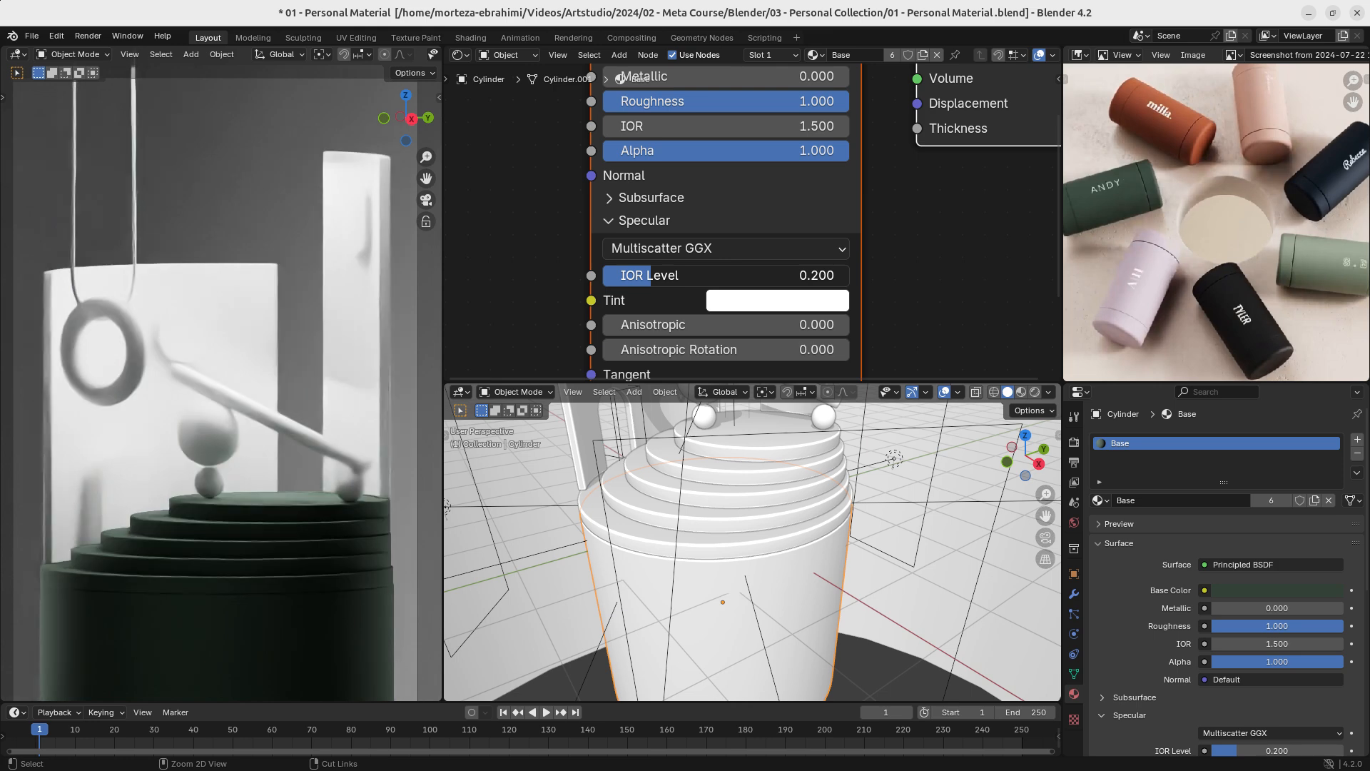
pyautogui.click(614, 221)
# - Set the Base material's Sheen Weight to 0.500 and its Sheen Tint to hex 334238
pyautogui.moveTo(758, 290); pyautogui.dragTo(756, 261, button='middle')
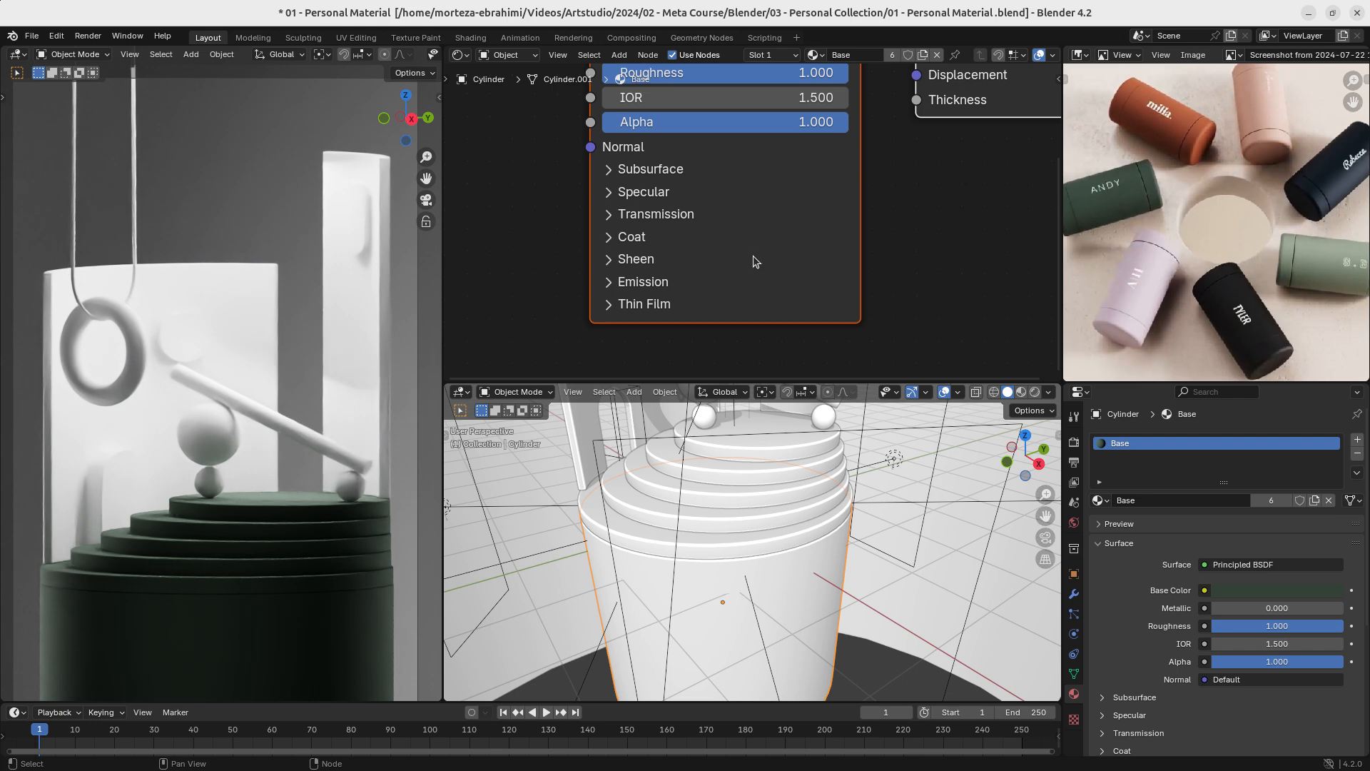
pyautogui.click(610, 260)
pyautogui.moveTo(637, 261); pyautogui.dragTo(634, 201, button='middle')
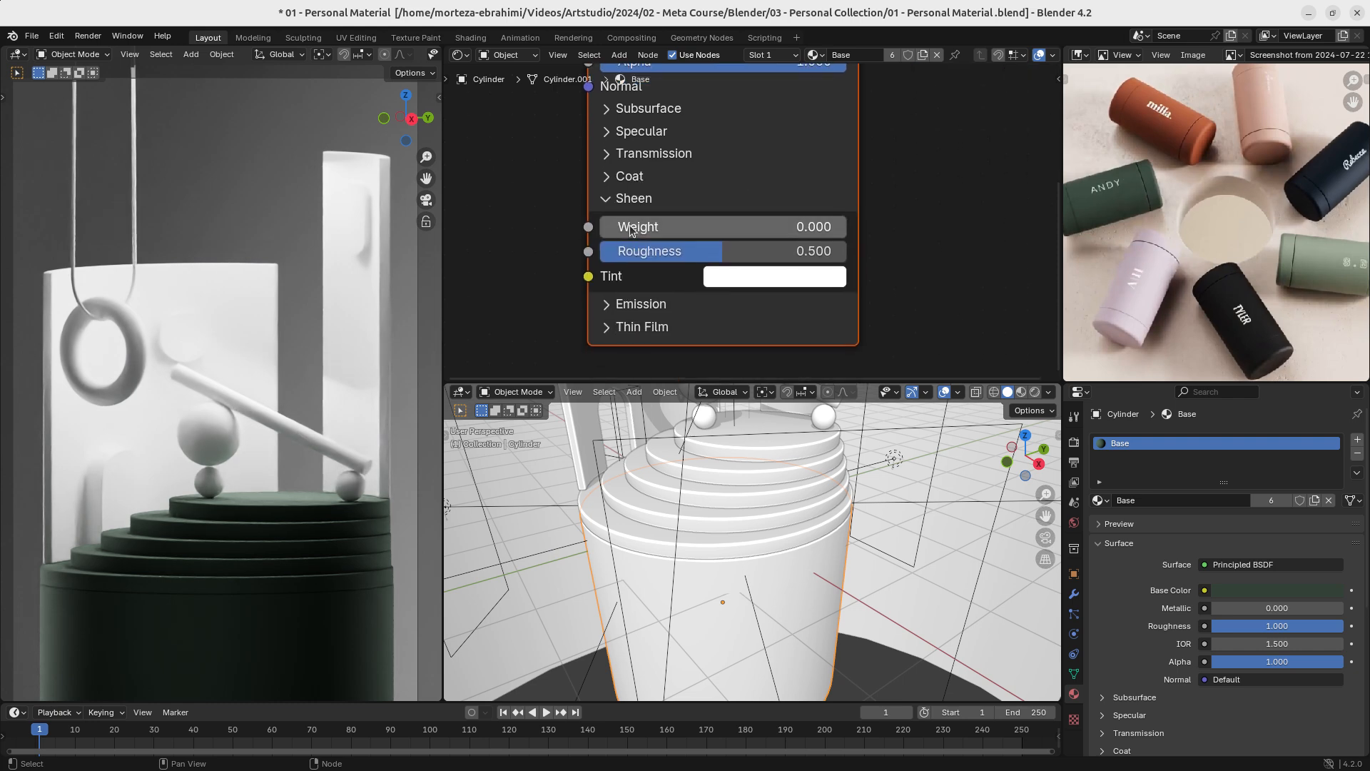
pyautogui.moveTo(631, 231); pyautogui.dragTo(723, 231)
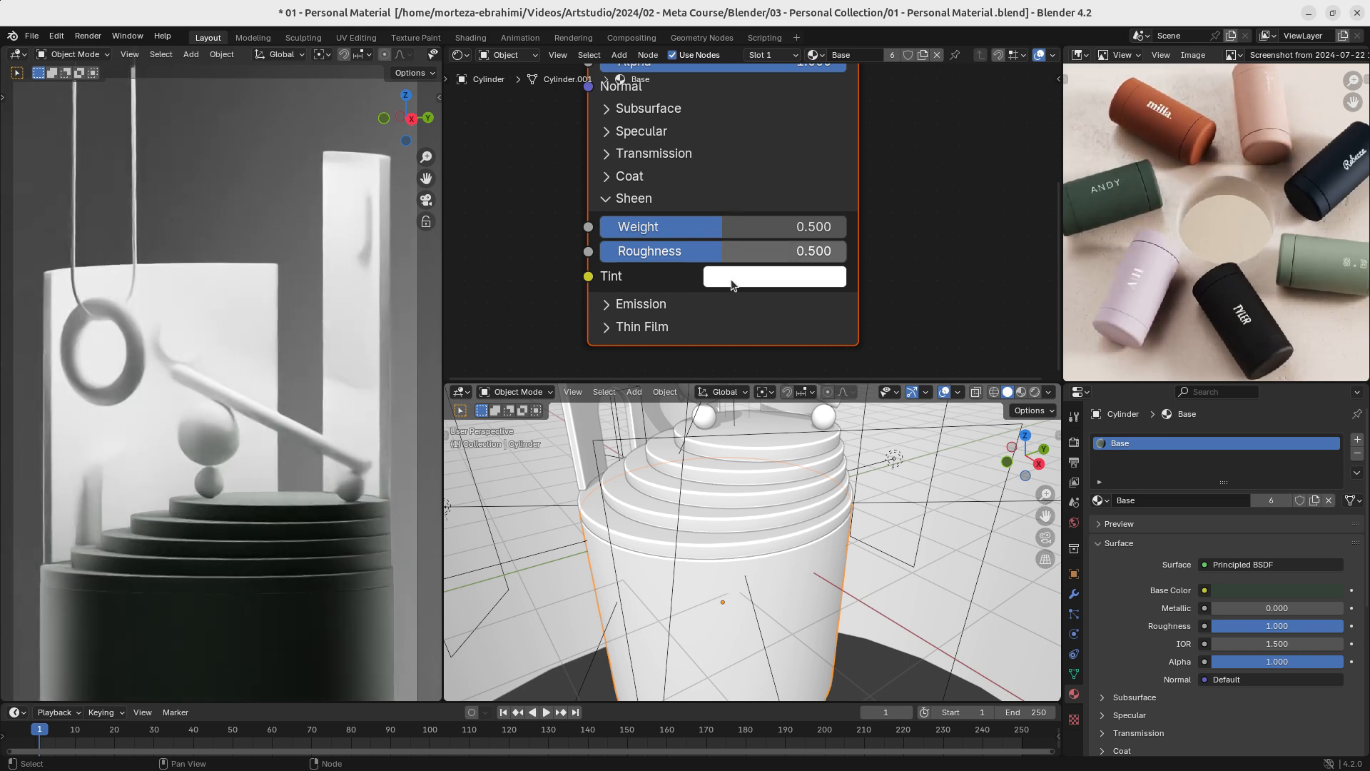
pyautogui.click(770, 282)
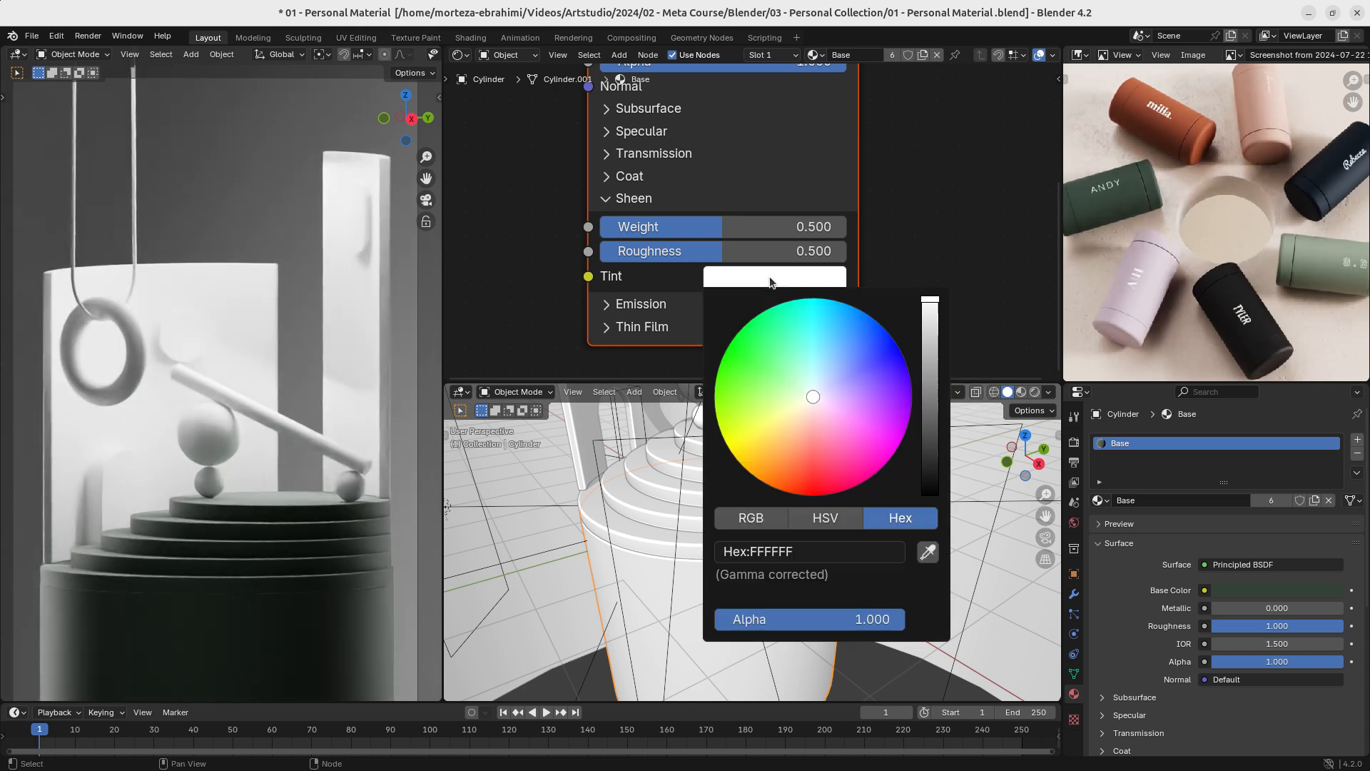
pyautogui.click(853, 552)
pyautogui.write('334238')
pyautogui.press('Return')
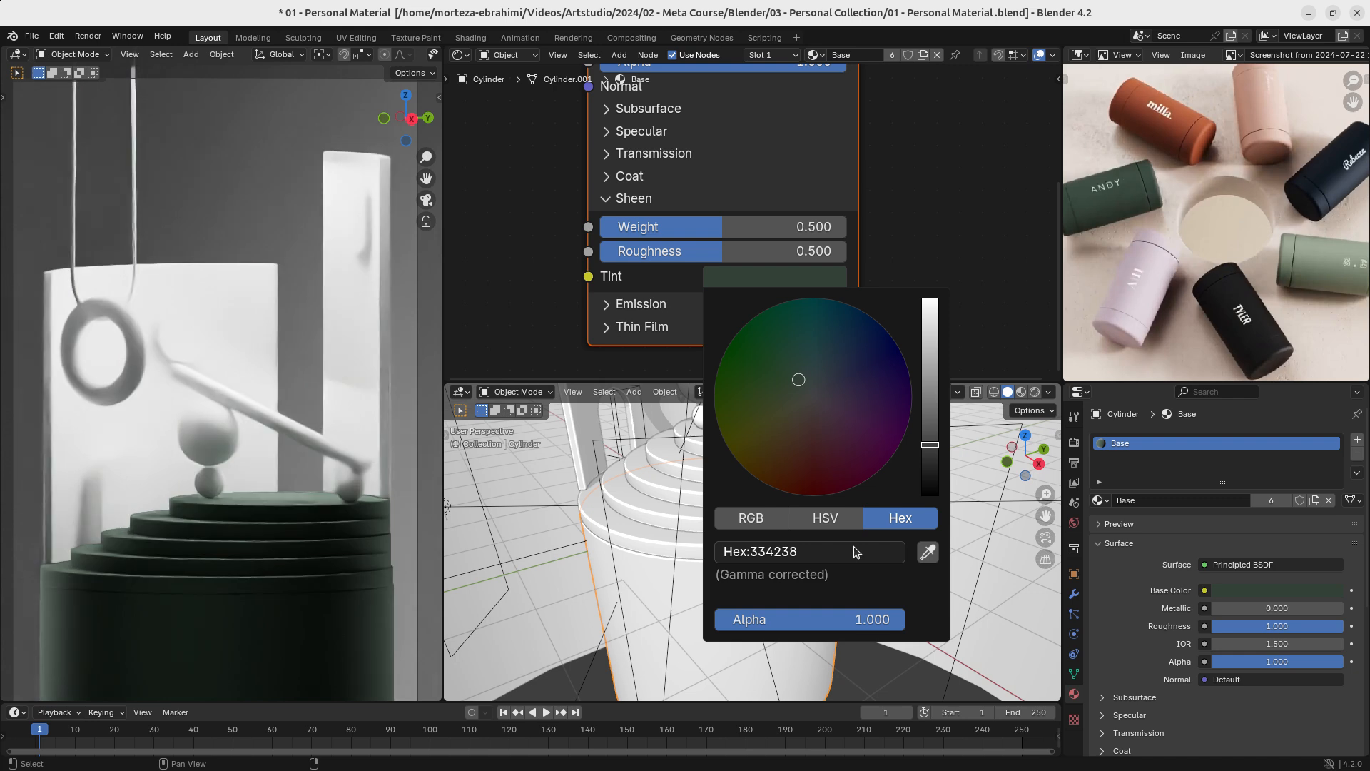
# - Brighten the Sheen Tint and shift it to a more saturated green with Hue 0.315 and Saturation 0.815
pyautogui.moveTo(930, 445); pyautogui.dragTo(930, 337)
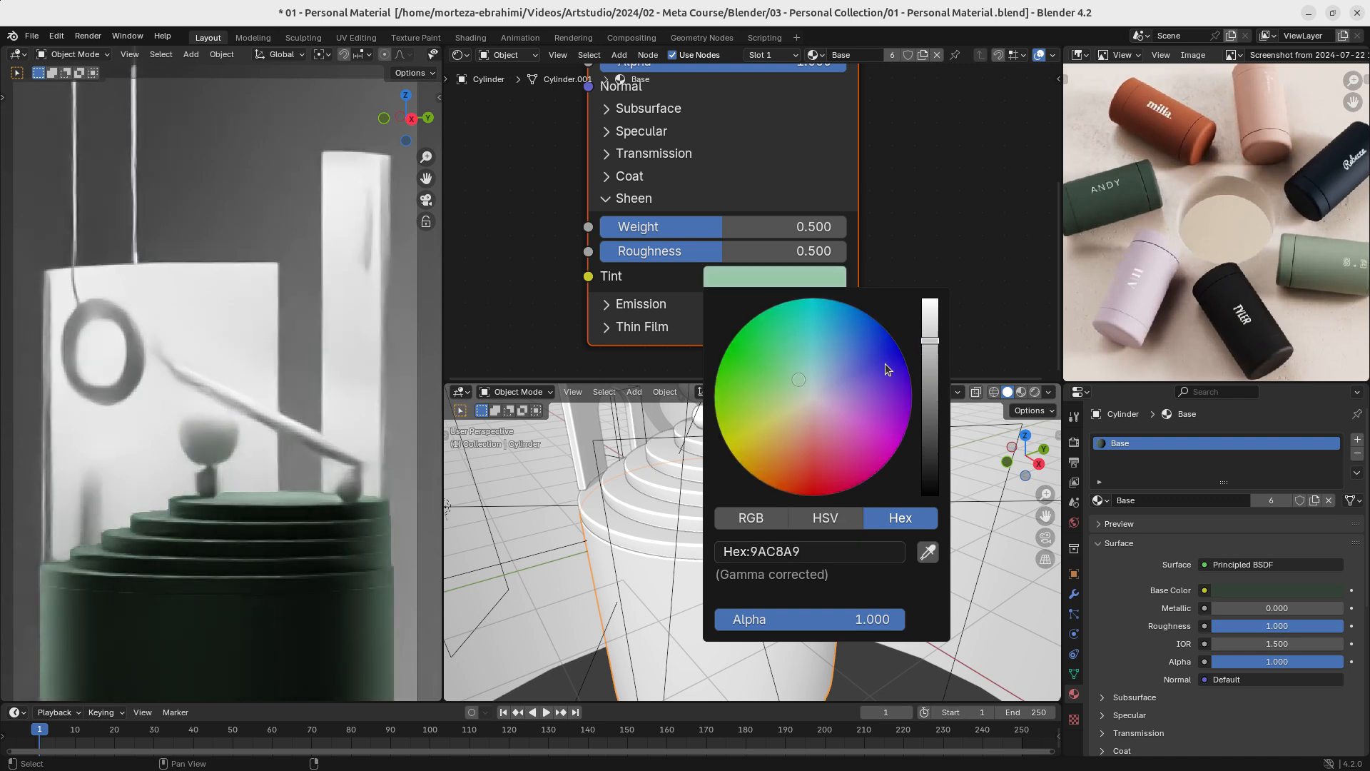
pyautogui.moveTo(769, 395); pyautogui.dragTo(748, 400)
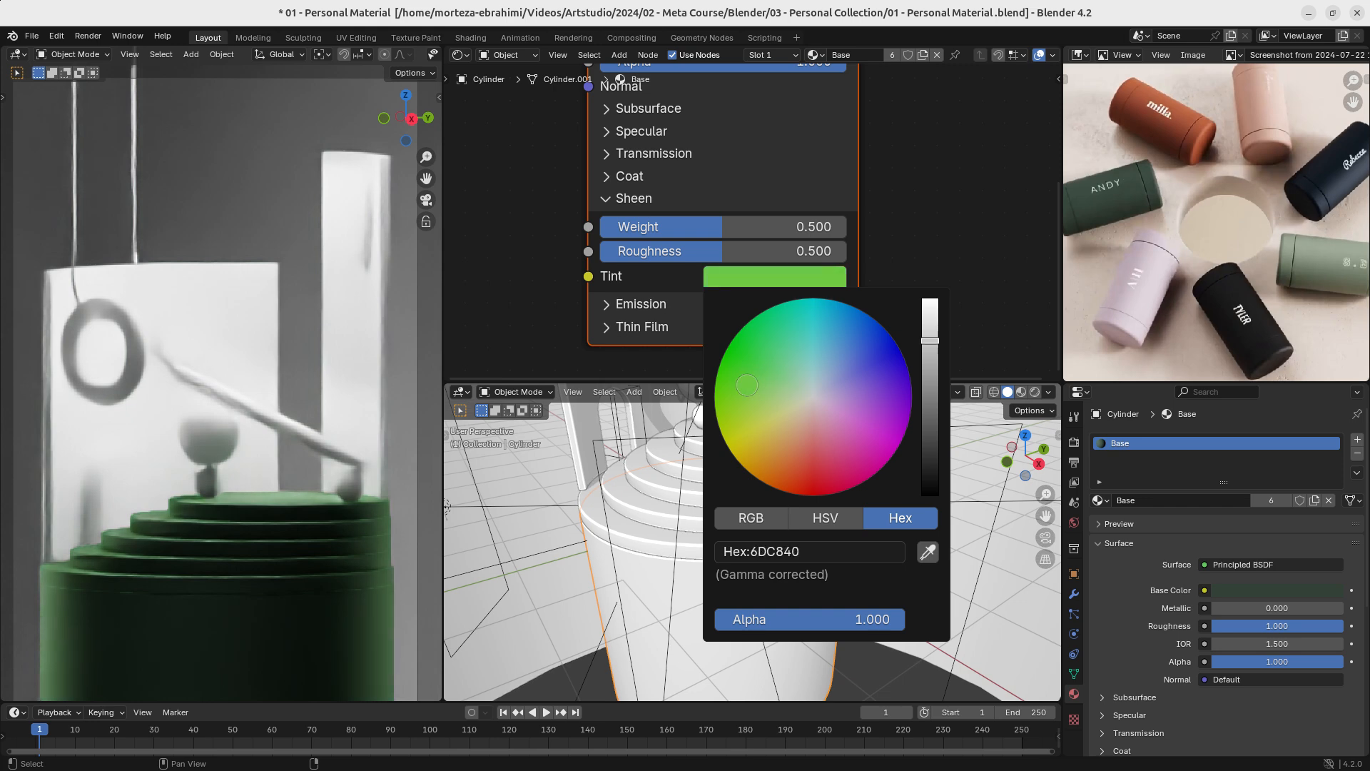
pyautogui.moveTo(747, 385)
pyautogui.mouseDown()
pyautogui.moveTo(738, 371)
pyautogui.moveTo(876, 464)
pyautogui.moveTo(820, 485)
pyautogui.moveTo(885, 464)
pyautogui.moveTo(819, 477)
pyautogui.moveTo(769, 389)
pyautogui.mouseUp()
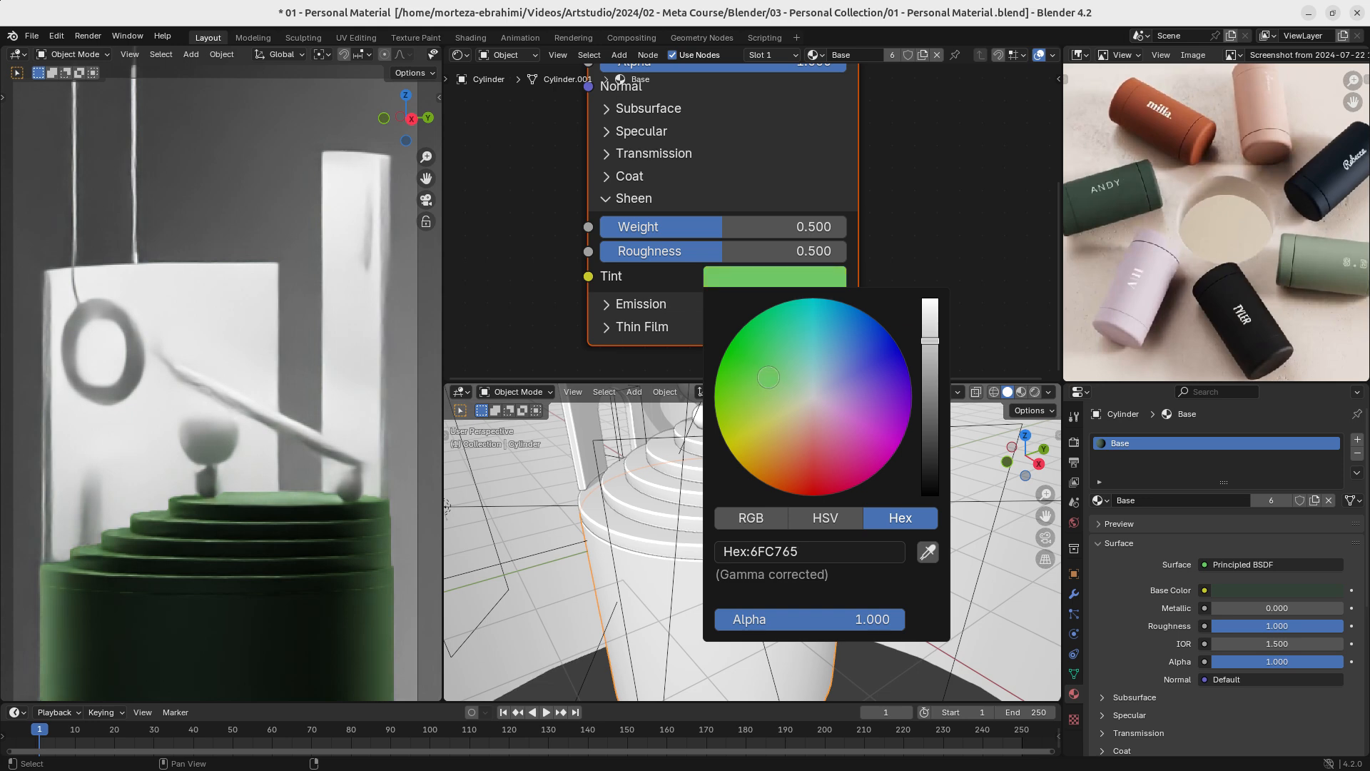
pyautogui.moveTo(759, 387); pyautogui.dragTo(756, 394)
pyautogui.moveTo(759, 389)
pyautogui.mouseDown()
pyautogui.moveTo(728, 390)
pyautogui.moveTo(746, 346)
pyautogui.moveTo(743, 395)
pyautogui.moveTo(760, 396)
pyautogui.moveTo(753, 382)
pyautogui.mouseUp()
pyautogui.click(776, 284)
pyautogui.moveTo(930, 350)
pyautogui.mouseDown()
pyautogui.moveTo(929, 331)
pyautogui.moveTo(930, 399)
pyautogui.moveTo(930, 341)
pyautogui.moveTo(930, 378)
pyautogui.moveTo(929, 367)
pyautogui.mouseUp()
pyautogui.click(827, 518)
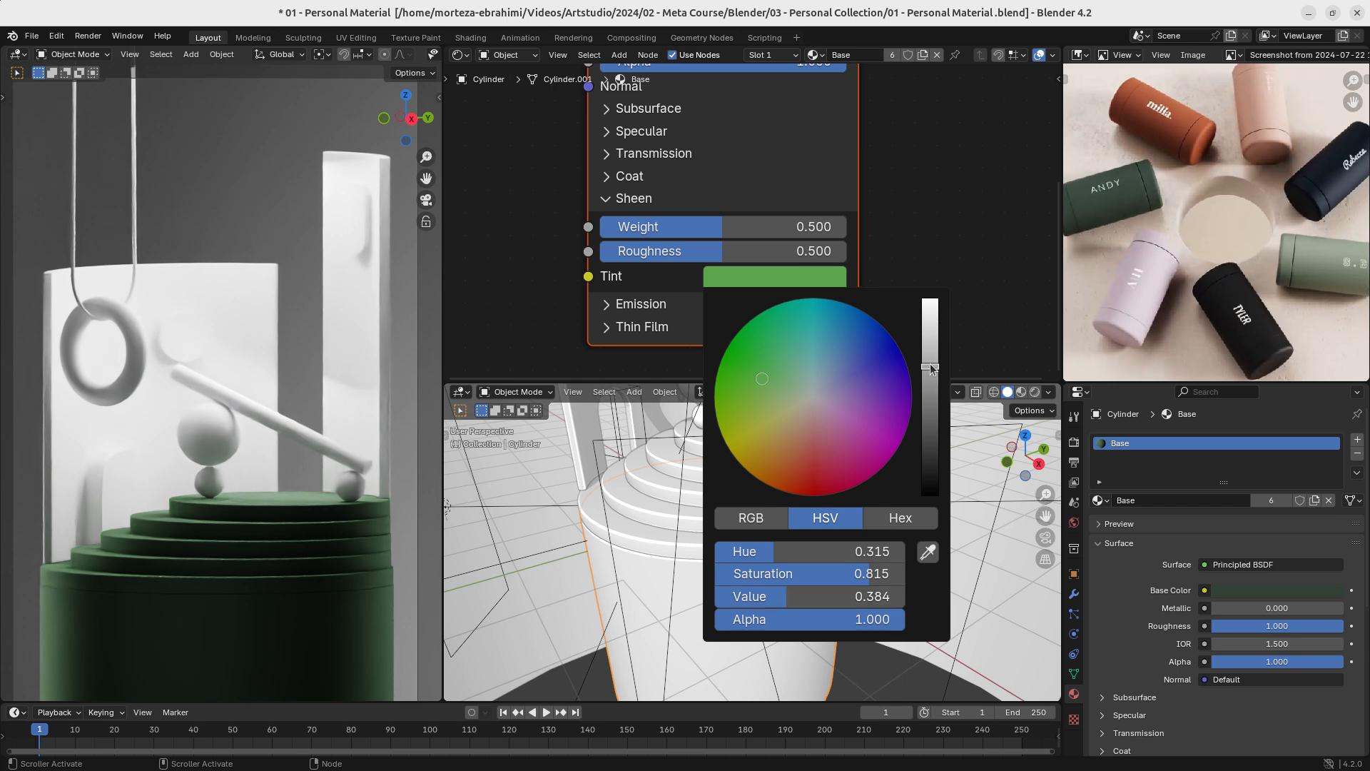
pyautogui.moveTo(931, 368)
pyautogui.mouseDown()
pyautogui.moveTo(930, 392)
pyautogui.moveTo(930, 340)
pyautogui.moveTo(930, 415)
pyautogui.moveTo(930, 332)
pyautogui.moveTo(930, 351)
pyautogui.mouseUp()
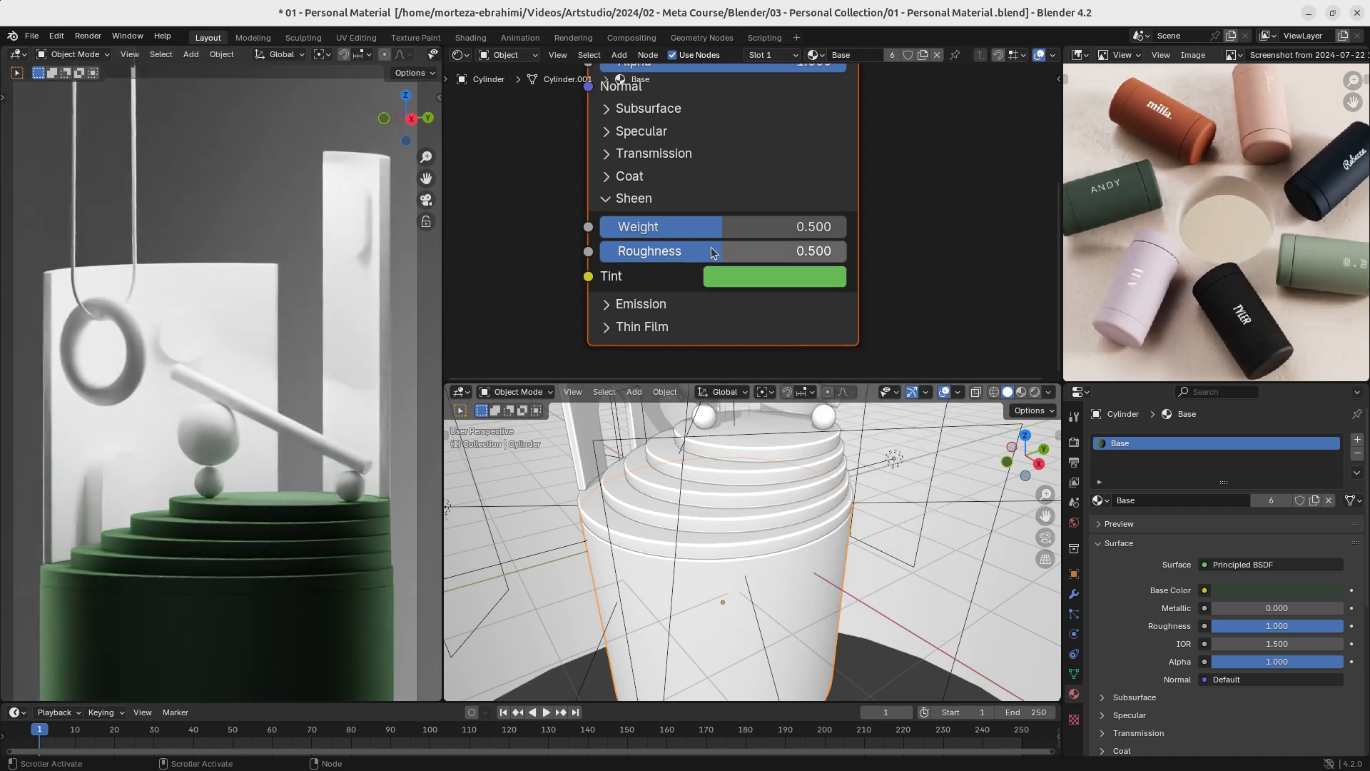
# - Try a Sheen Roughness of 1.000, settle on 0.600 with Weight at 0.500, and save the file
pyautogui.moveTo(722, 225); pyautogui.dragTo(846, 250)
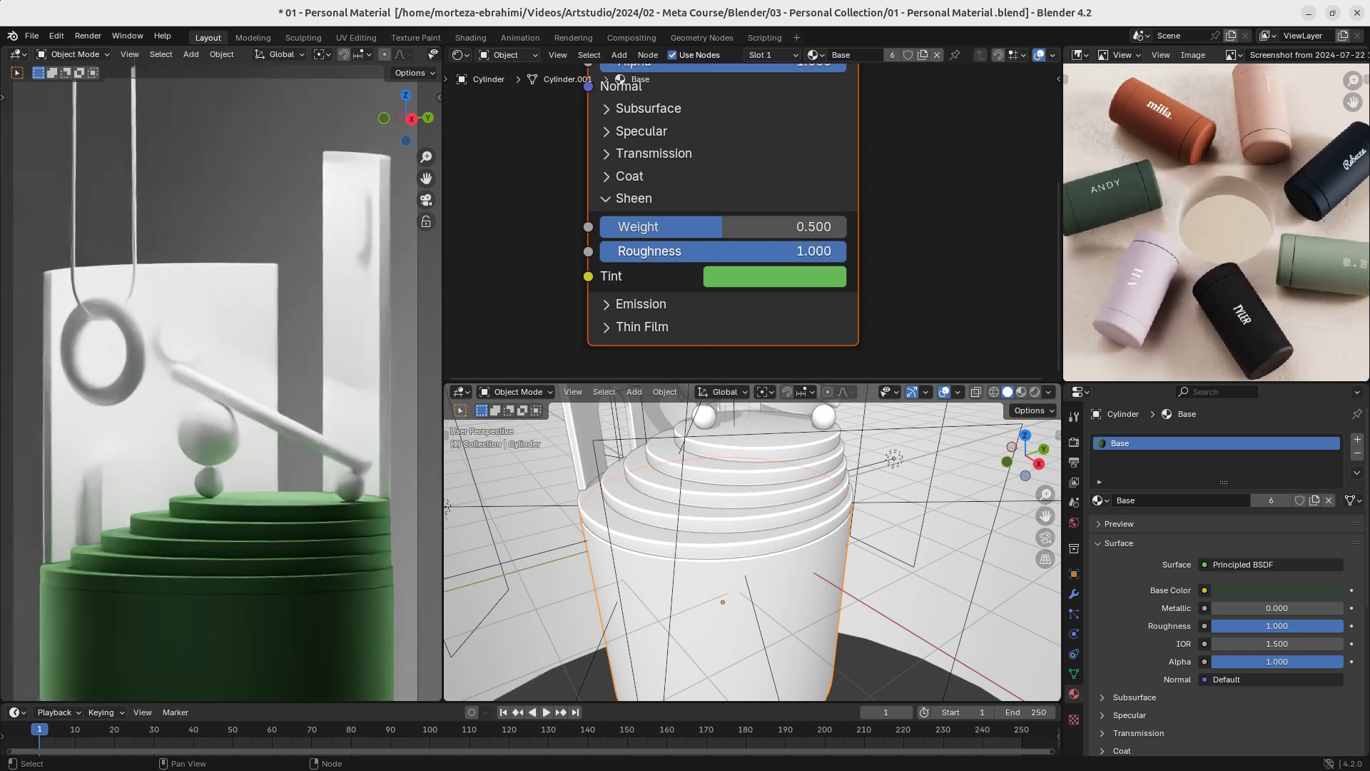
pyautogui.moveTo(732, 229)
pyautogui.mouseDown()
pyautogui.moveTo(669, 228)
pyautogui.moveTo(723, 227)
pyautogui.mouseUp()
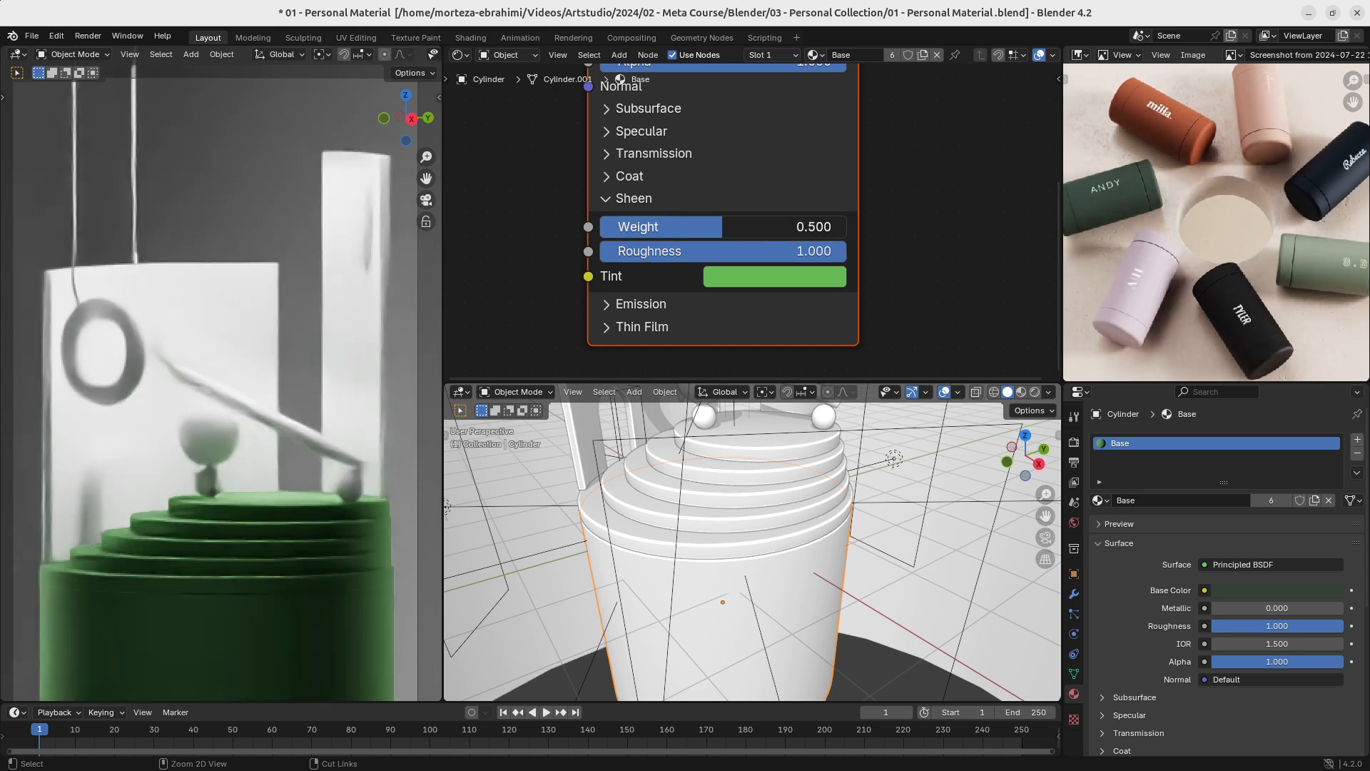
pyautogui.keyDown('ctrl'); pyautogui.moveTo(811, 250); pyautogui.dragTo(757, 250); pyautogui.keyUp('ctrl')
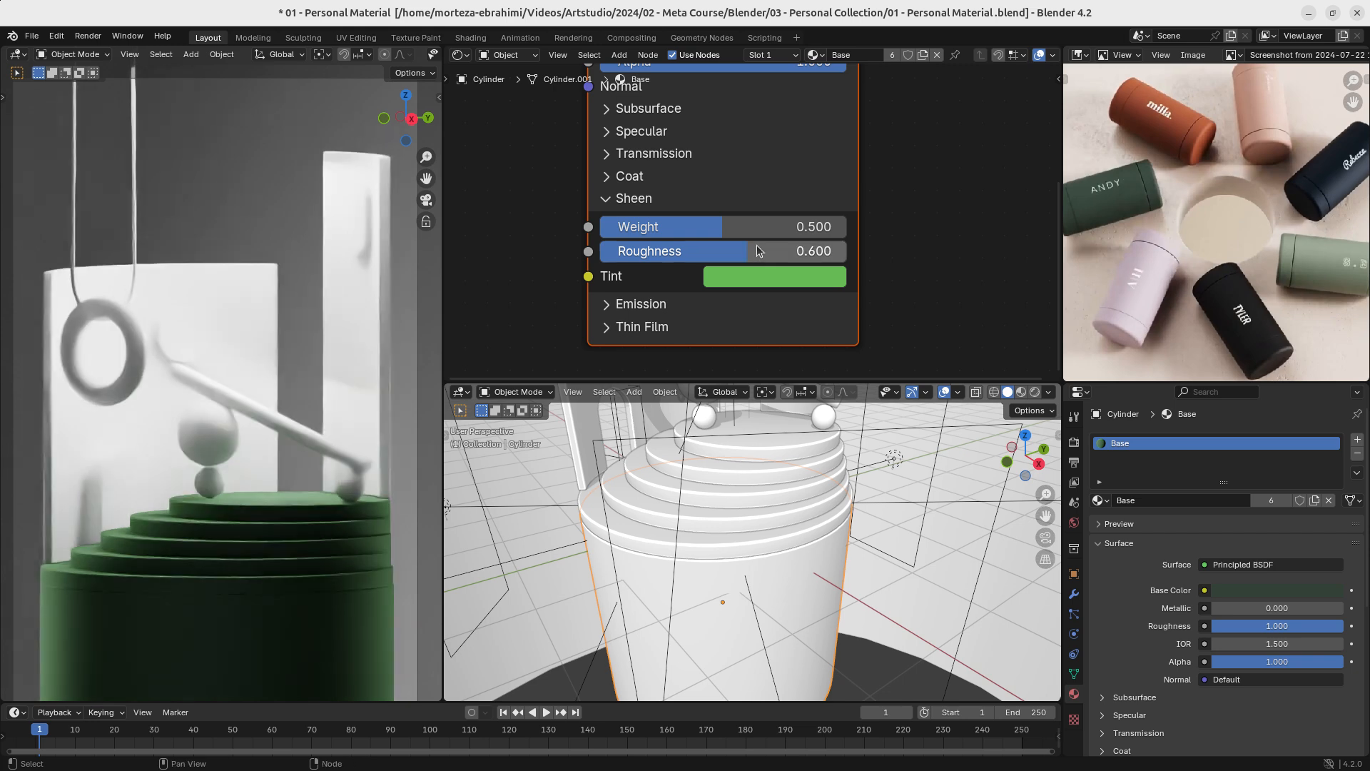
pyautogui.scroll(-3, 708, 207)
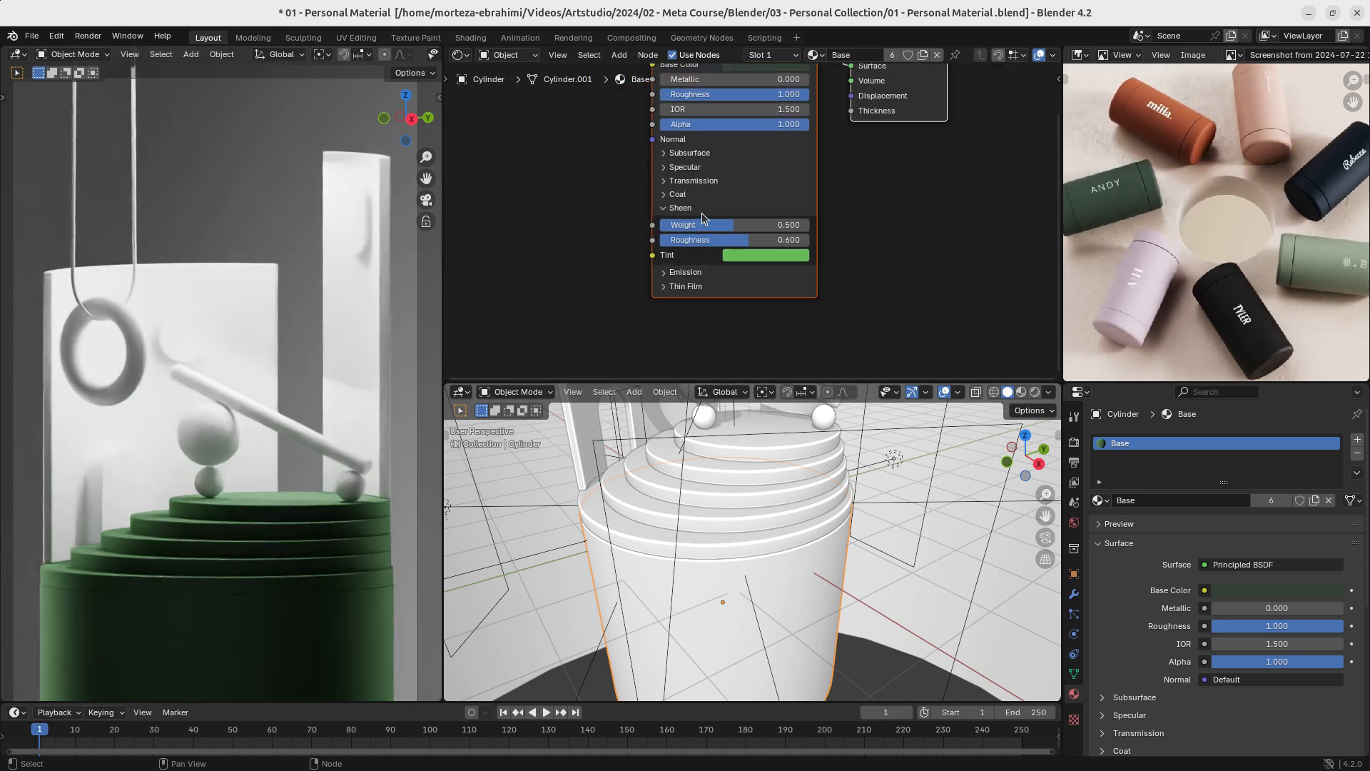
pyautogui.hotkey('ctrl', 's')
pyautogui.moveTo(712, 226)
pyautogui.keyDown('ctrl'); pyautogui.mouseDown(button='middle')
pyautogui.moveTo(712, 183)
pyautogui.moveTo(698, 244)
pyautogui.mouseUp(button='middle'); pyautogui.keyUp('ctrl')
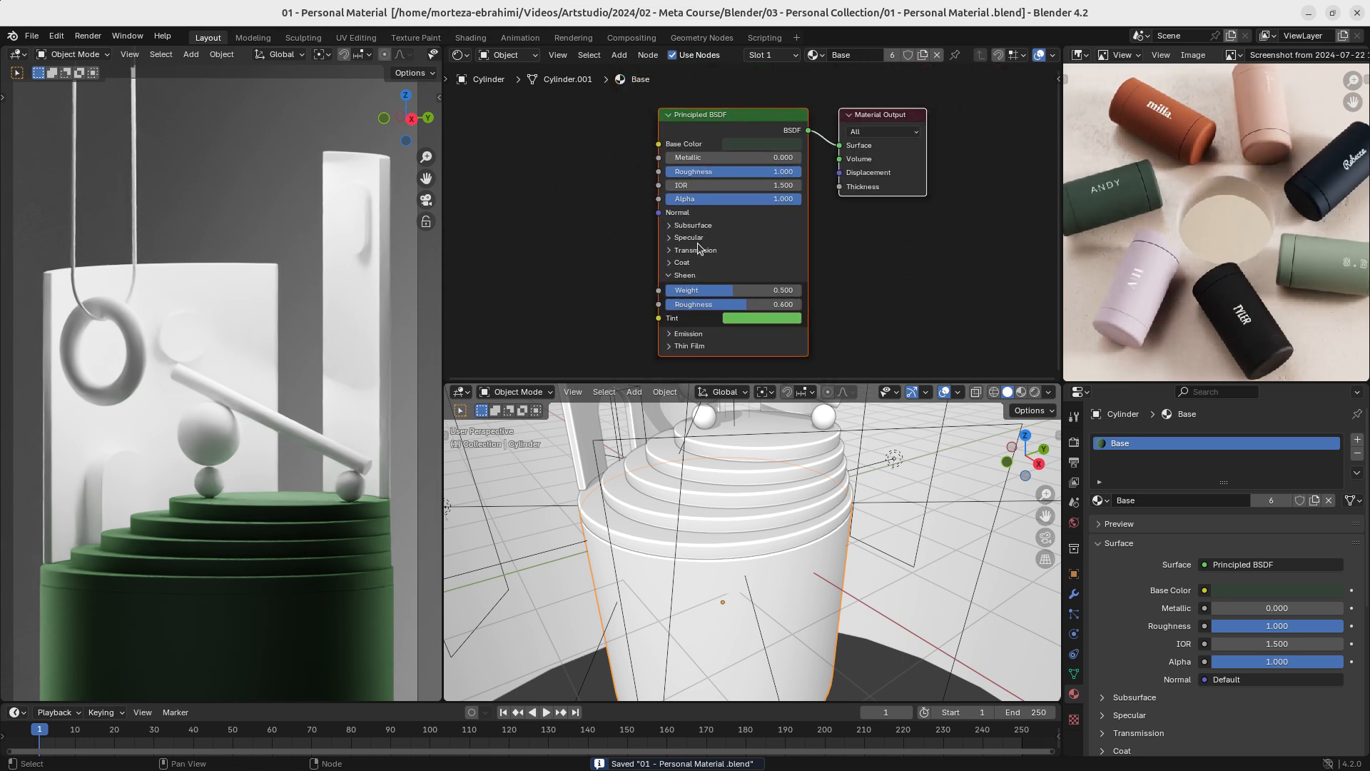
# - Save the file and apply the Solidify modifier on the low curved back wall with the arch opening
pyautogui.keyDown('ctrl'); pyautogui.moveTo(816, 537); pyautogui.dragTo(782, 579, button='middle'); pyautogui.keyUp('ctrl')
pyautogui.keyDown('shift'); pyautogui.moveTo(774, 543); pyautogui.dragTo(718, 534, button='middle'); pyautogui.keyUp('shift')
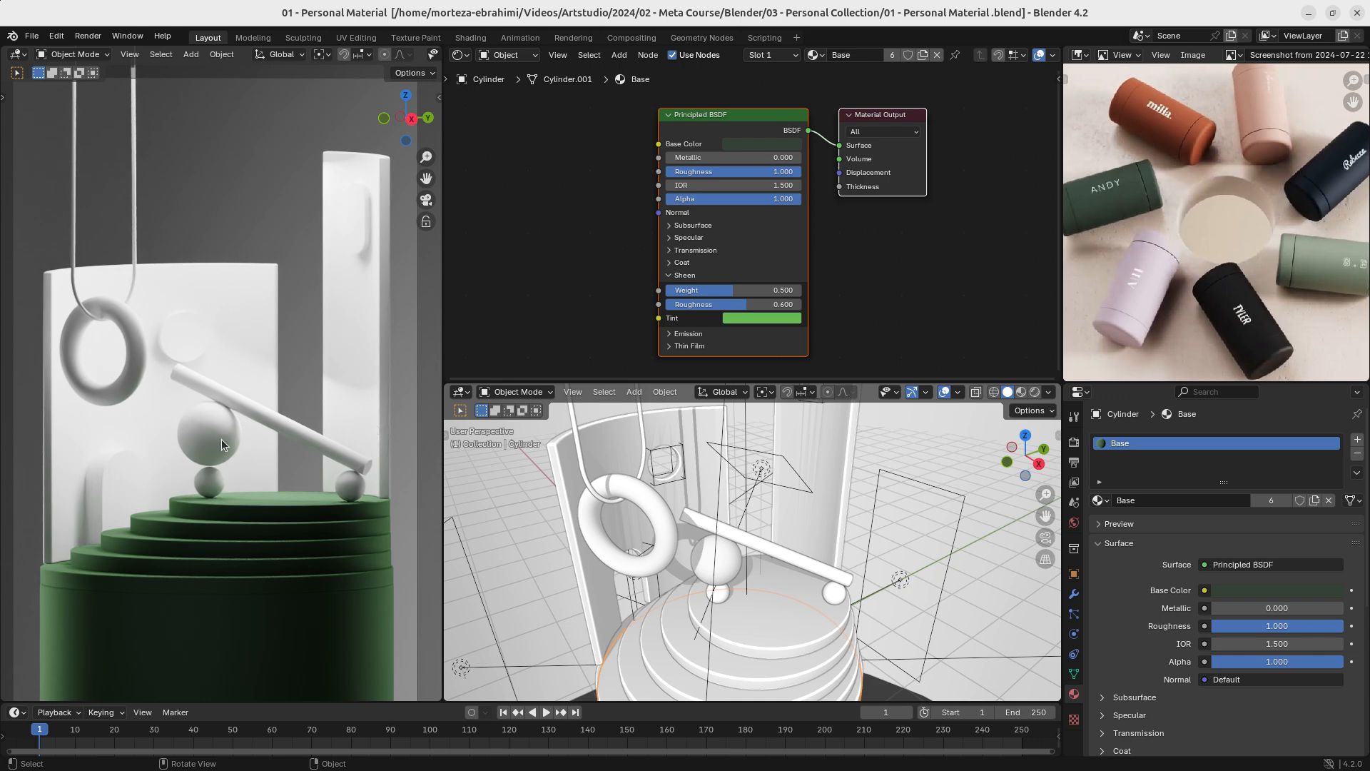
pyautogui.keyDown('ctrl'); pyautogui.moveTo(774, 580); pyautogui.dragTo(763, 524, button='middle'); pyautogui.keyUp('ctrl')
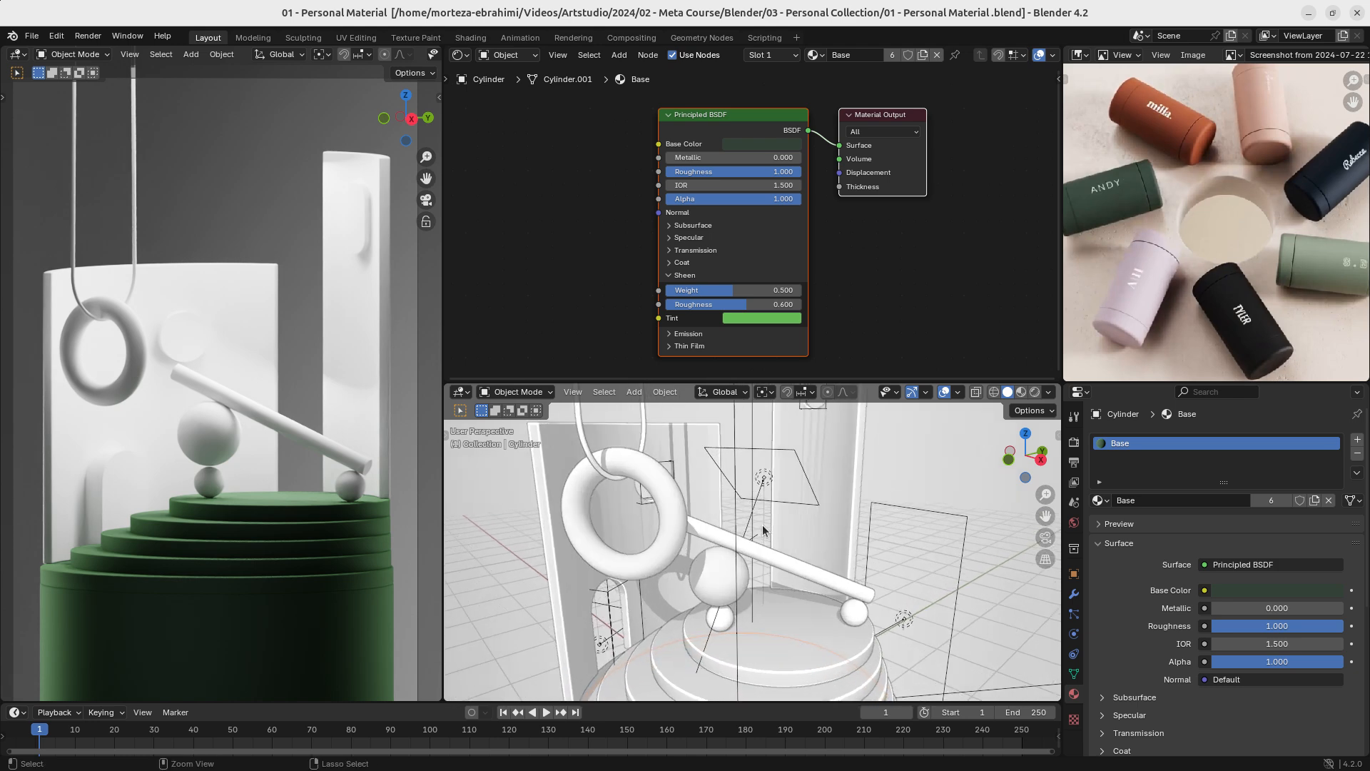
pyautogui.hotkey('ctrl', 's')
pyautogui.click(575, 580)
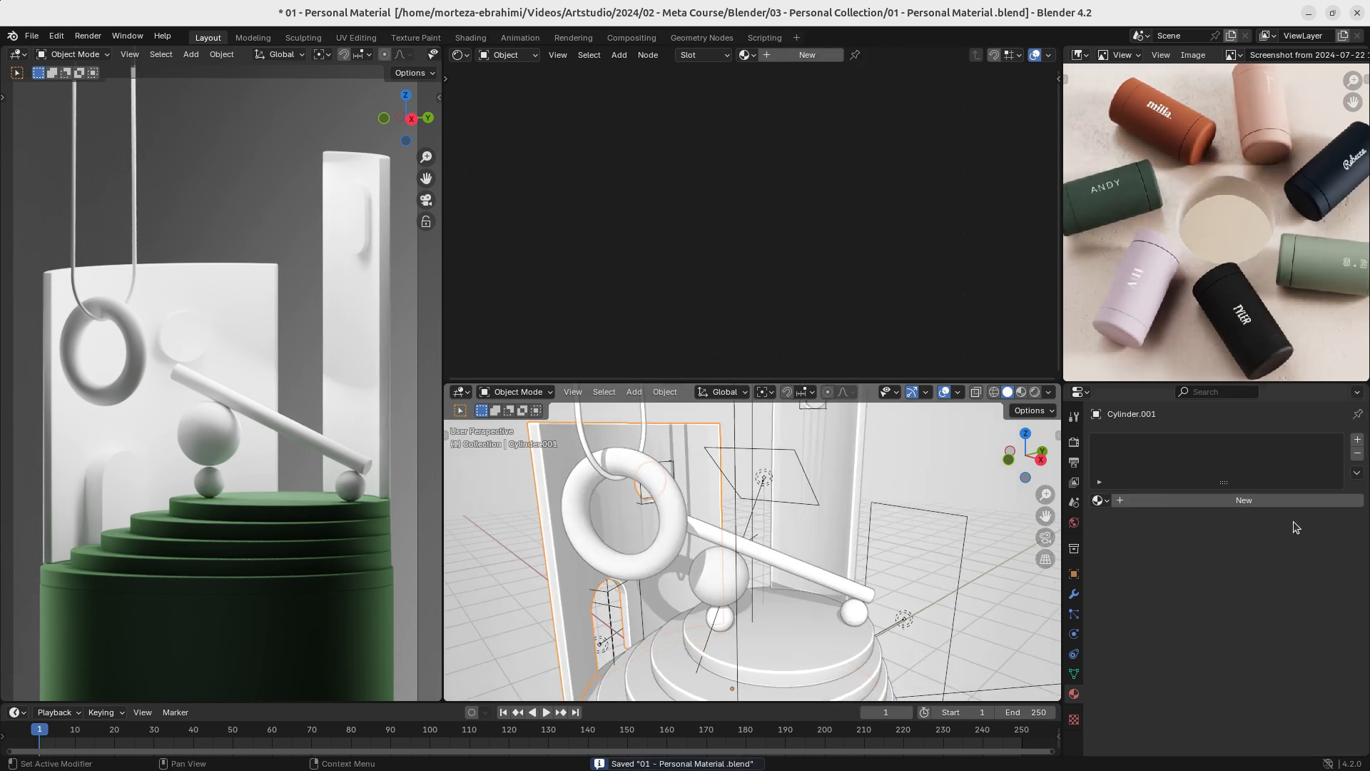
pyautogui.click(1074, 594)
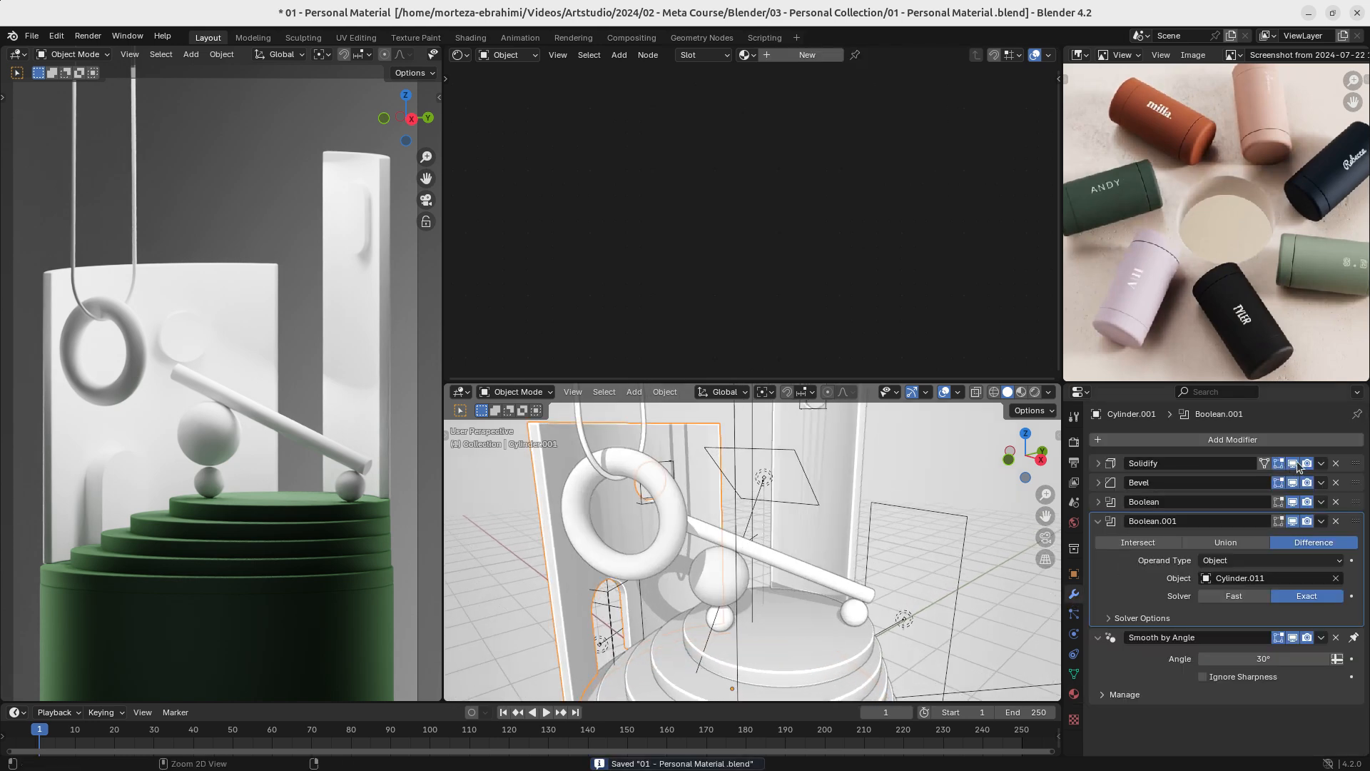
pyautogui.hotkey('ctrl', 'a')
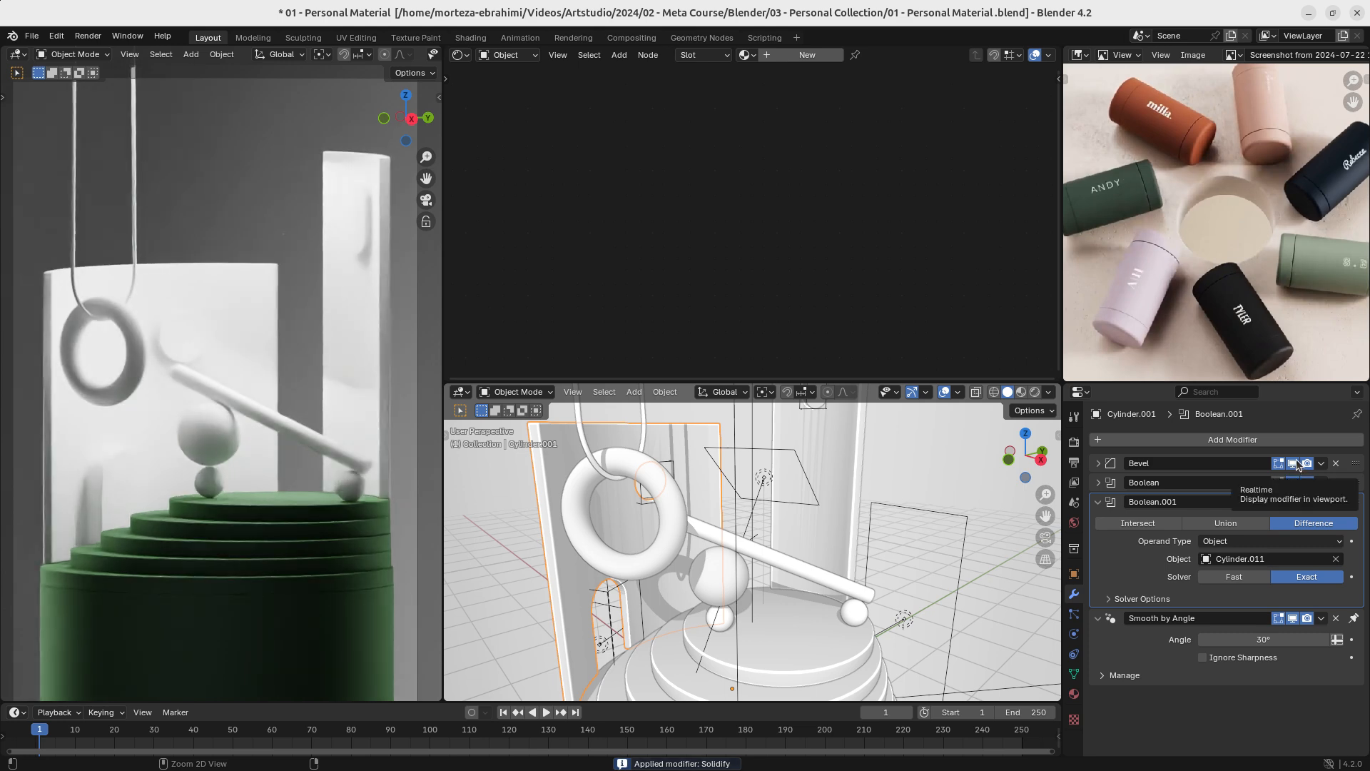
pyautogui.hotkey('ctrl', 'a')
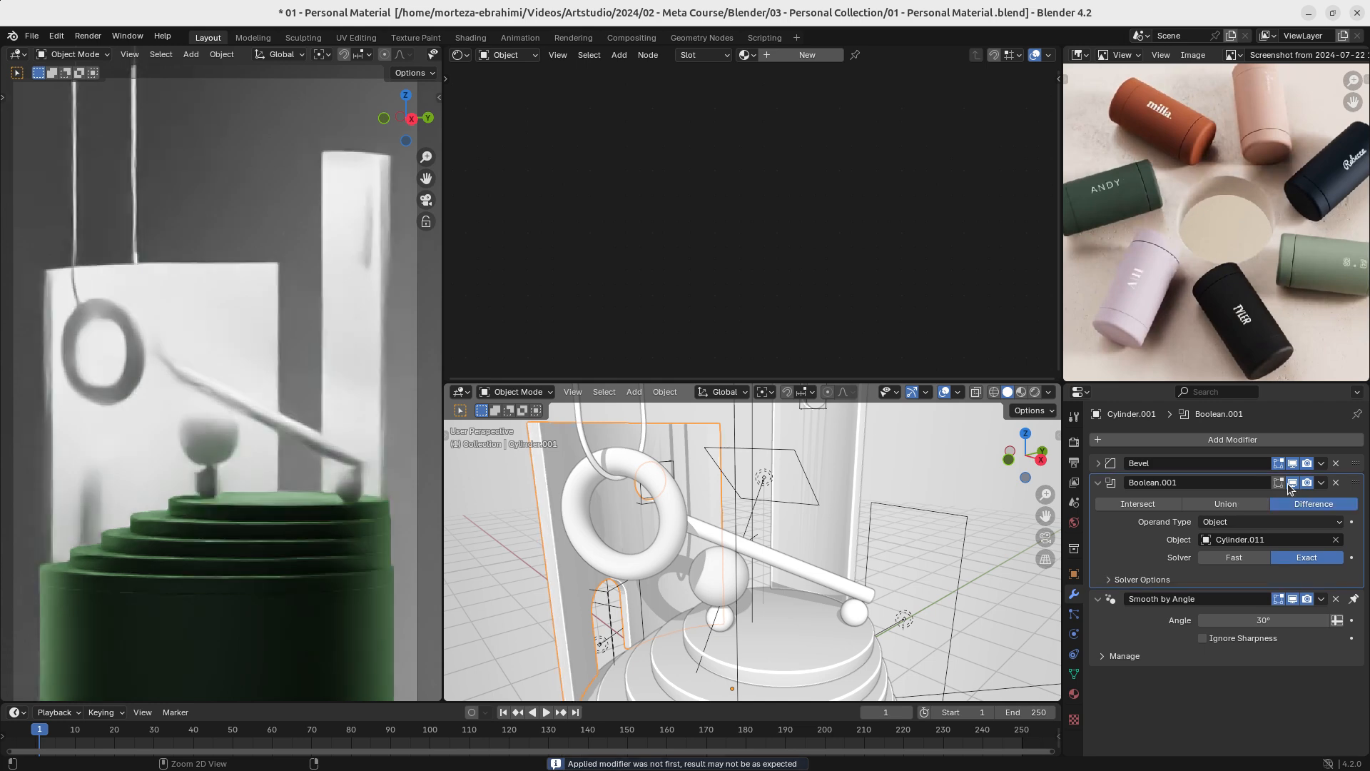
pyautogui.hotkey('ctrl', 'a')
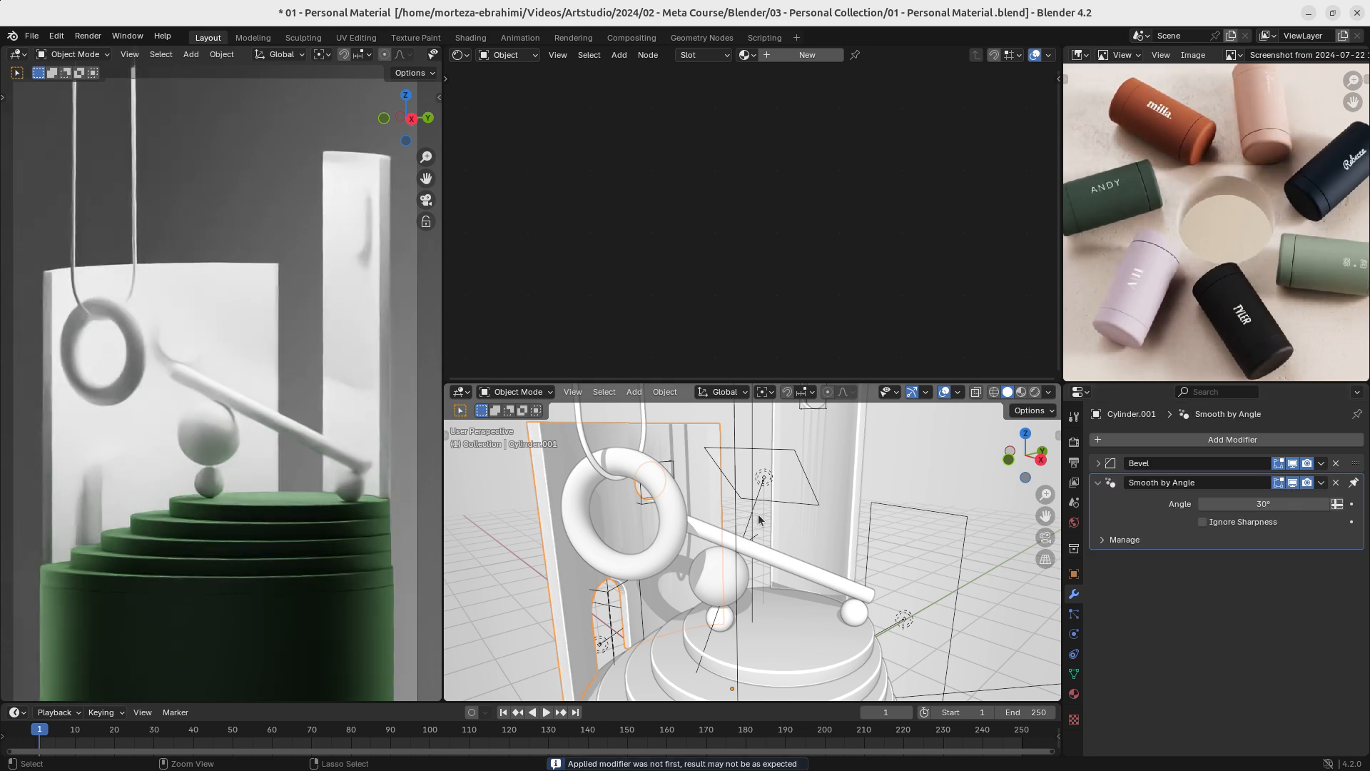
pyautogui.hotkey('ctrl', 'z')
pyautogui.hotkey('ctrl', 'z')
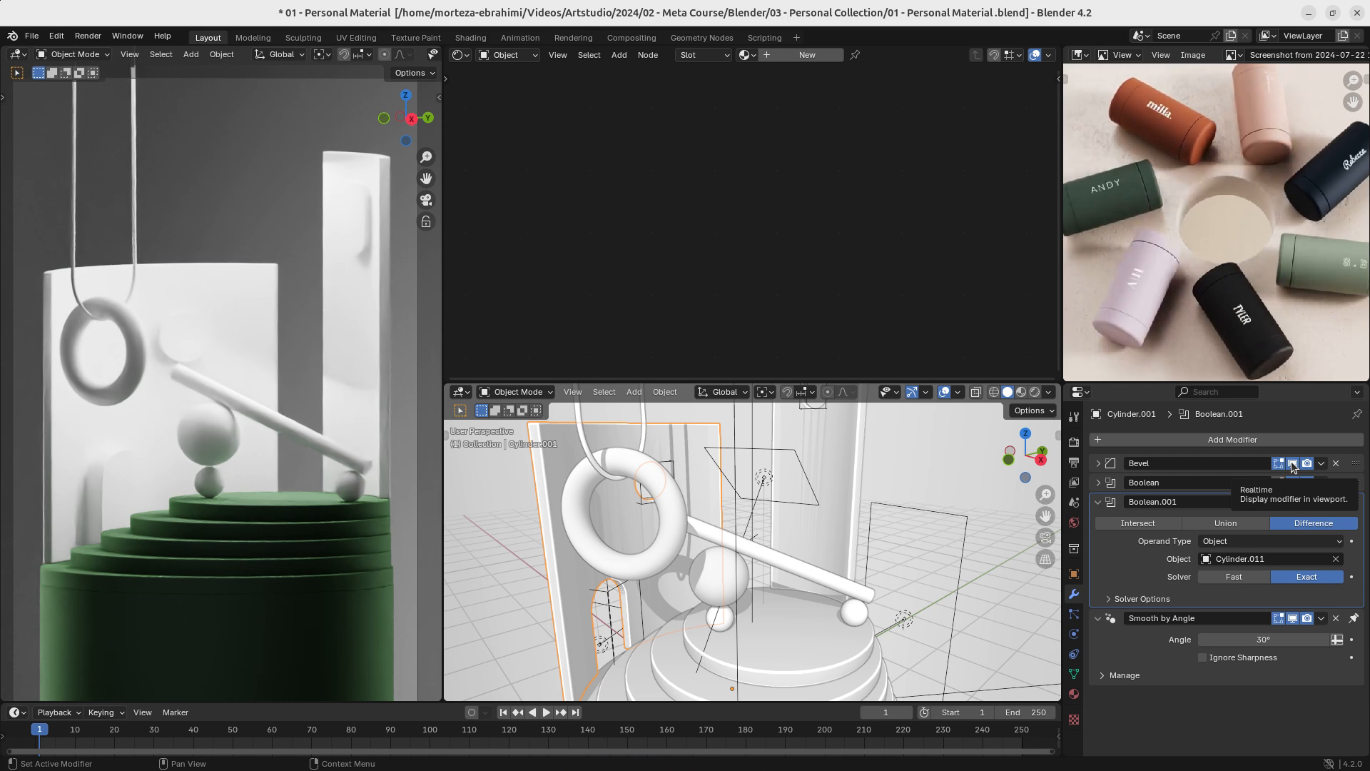
# - Apply the low back wall's Bevel, Boolean and Boolean.001 modifiers in stack order, keeping only Smooth by Angle
pyautogui.hotkey('ctrl', 'a')
pyautogui.hotkey('ctrl', 'a')
pyautogui.hotkey('ctrl', 'a')
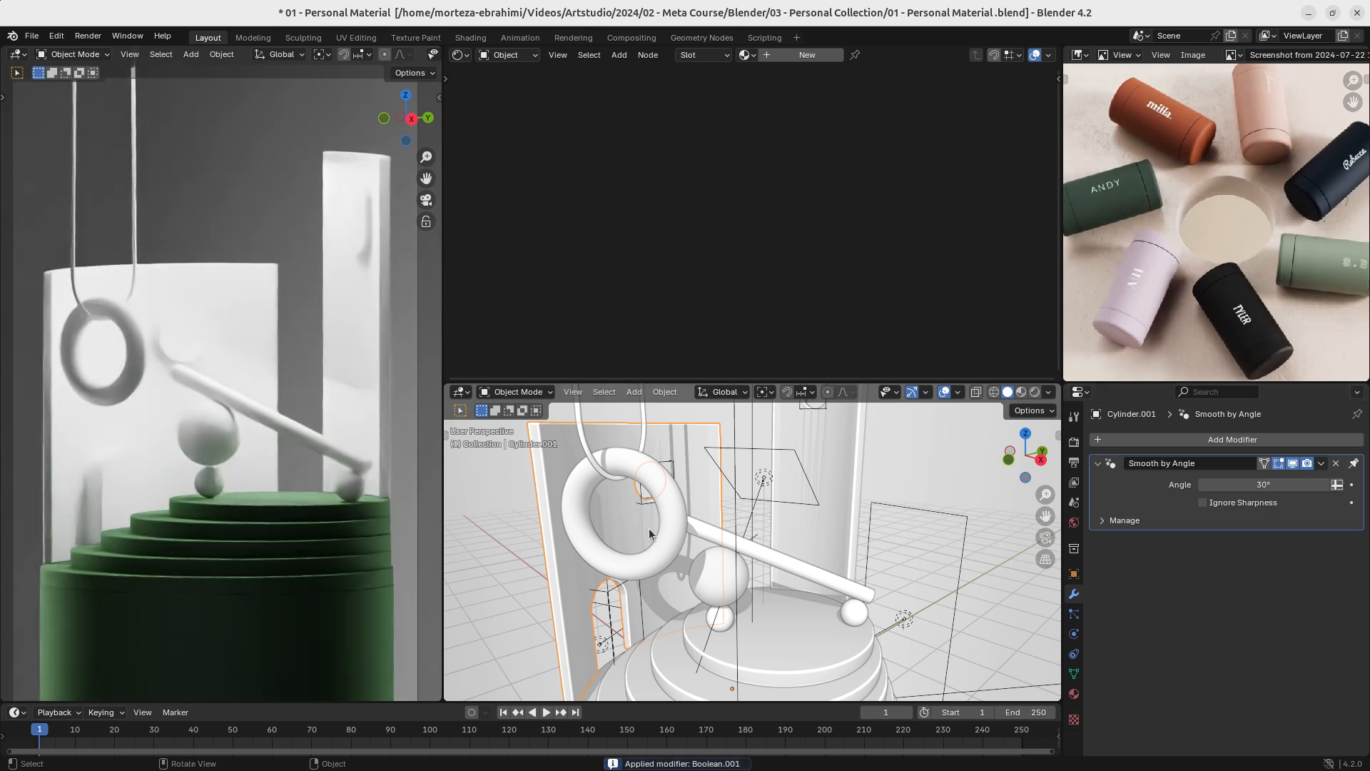
# - Delete the arch and round cutter objects that fill the openings of the low back wall
pyautogui.click(620, 593)
pyautogui.keyDown('shift'); pyautogui.click(660, 475); pyautogui.keyUp('shift')
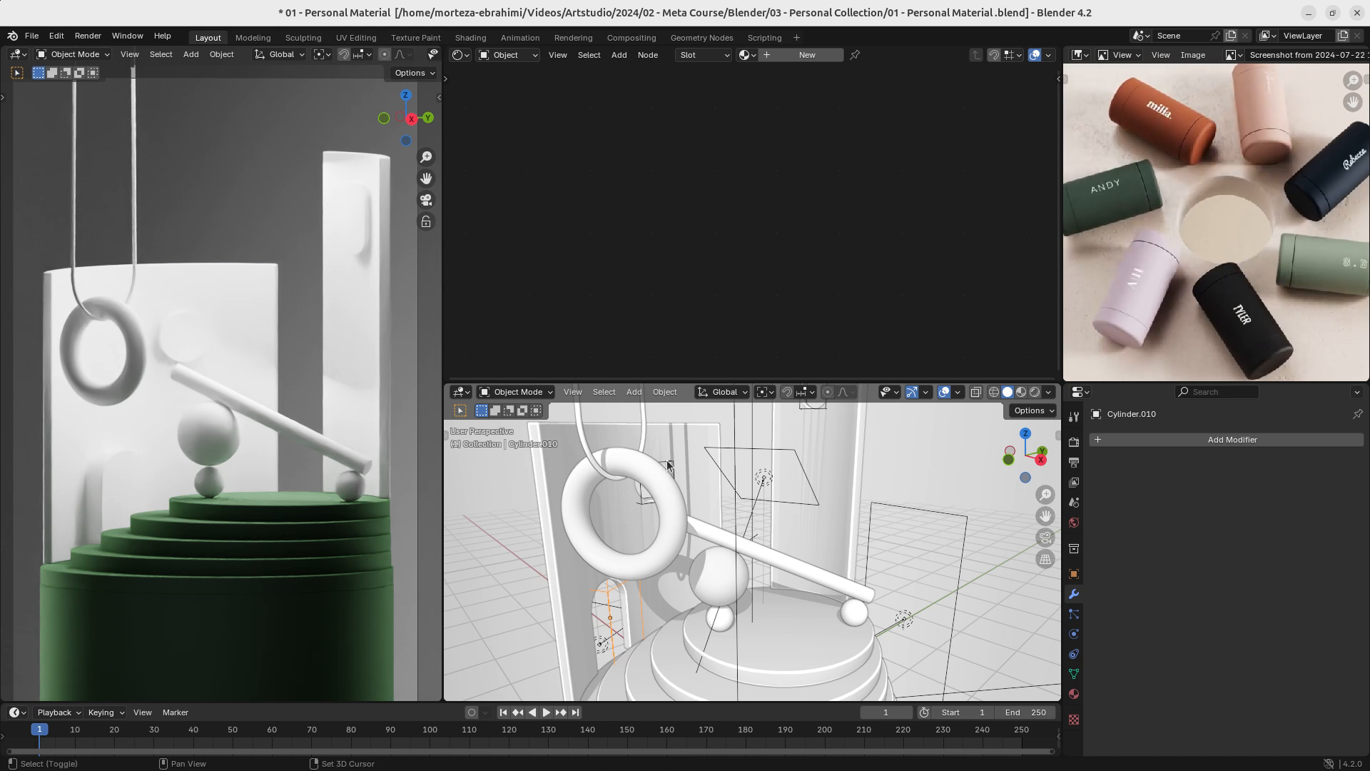
pyautogui.press('Delete')
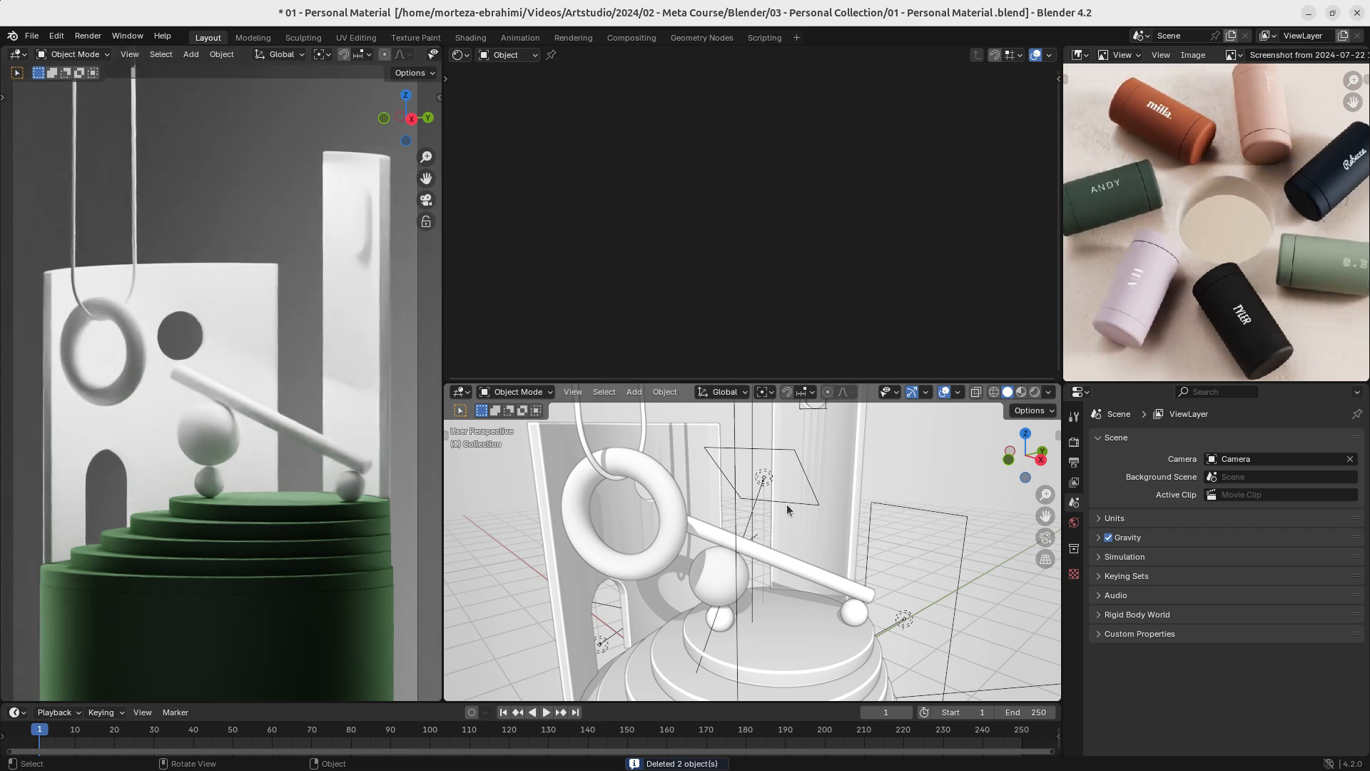
# - Apply the Solidify, Bevel and Boolean modifiers on the tall curved wall, keeping only Smooth by Angle
pyautogui.click(836, 512)
pyautogui.hotkey('ctrl', 'a')
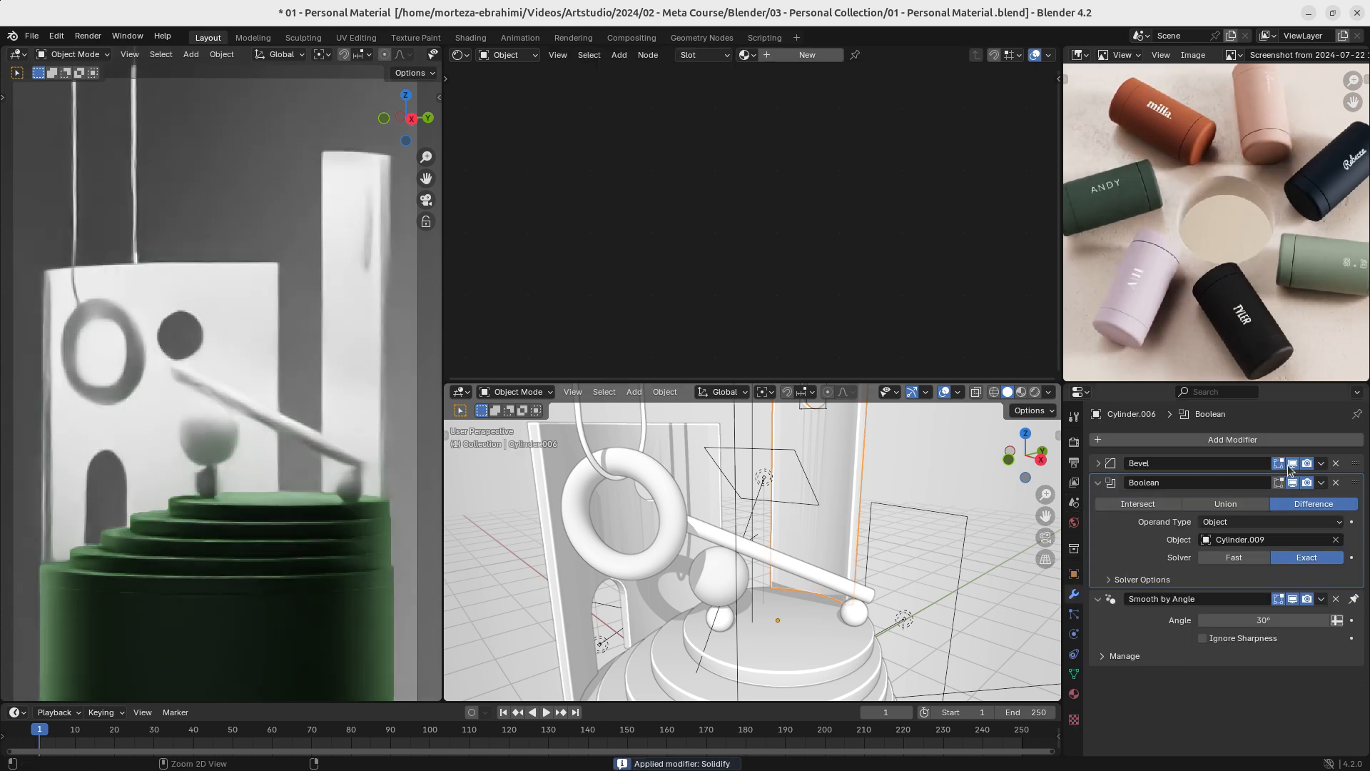
pyautogui.hotkey('ctrl', 'a')
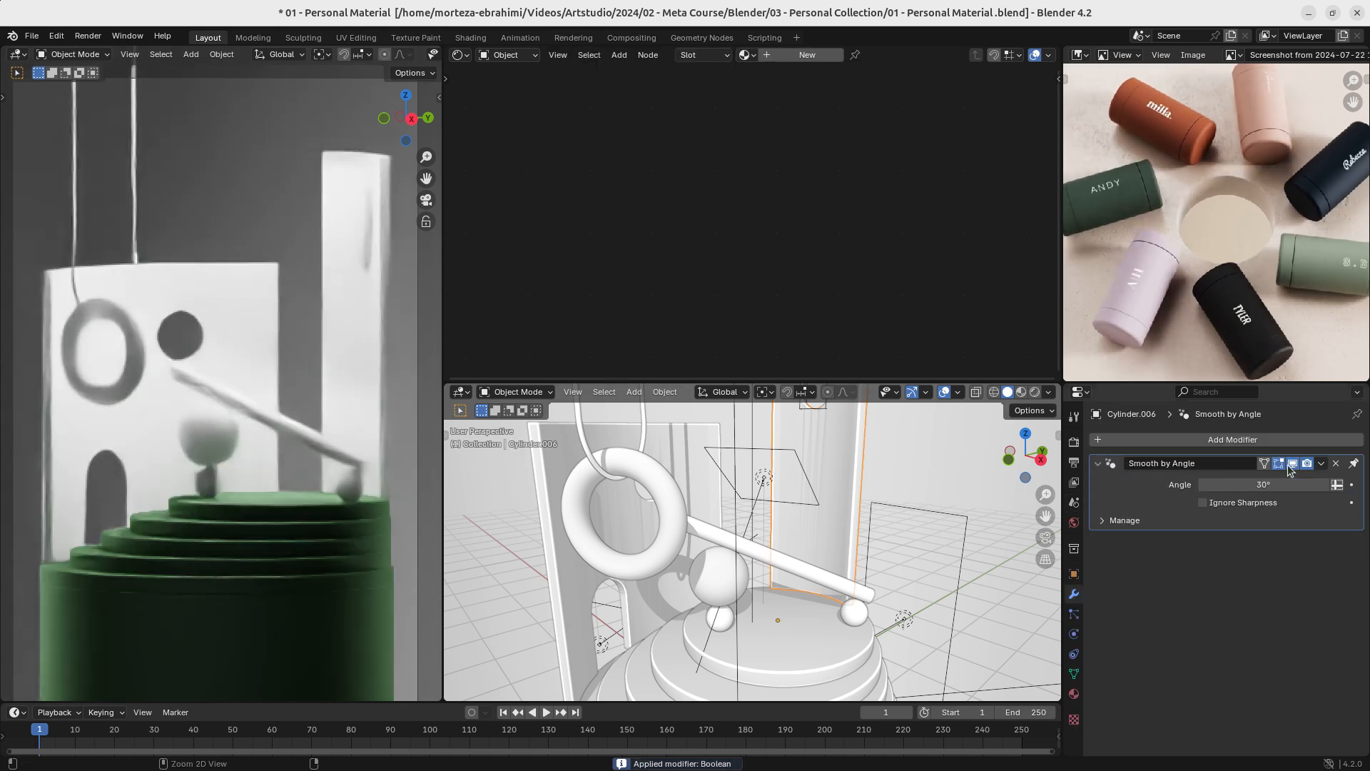
# - Delete the cutter object inside the tall wall's slot and save the file
pyautogui.click(814, 415)
pyautogui.press('Delete')
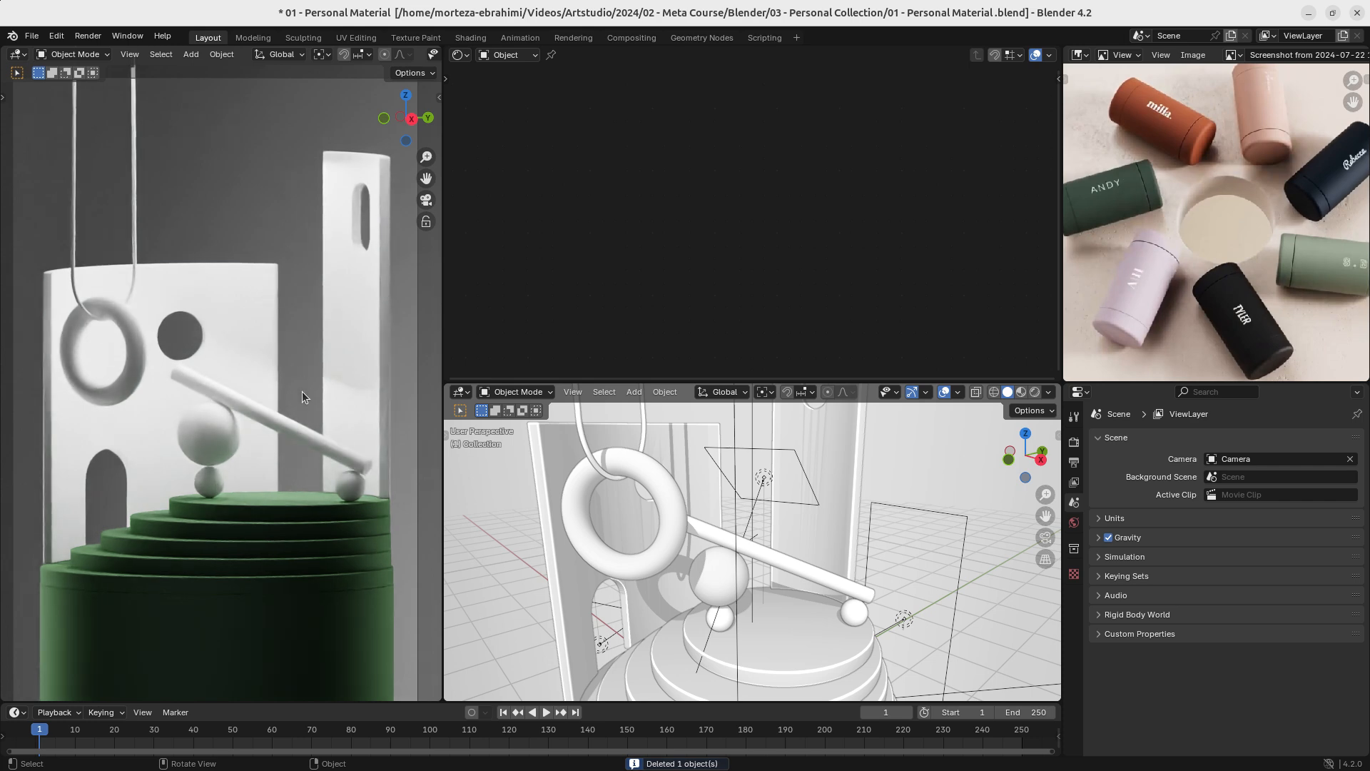
pyautogui.hotkey('ctrl', 's')
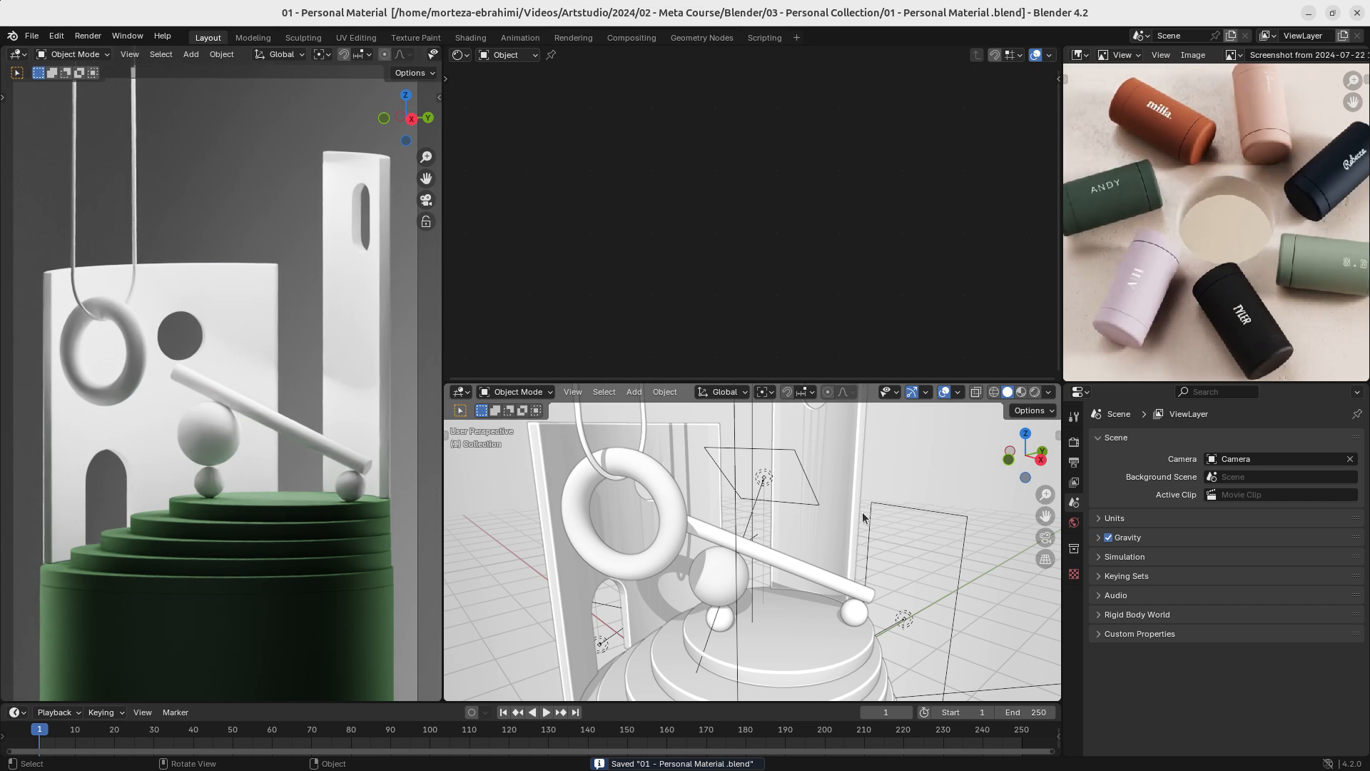
# - Select the low back wall and switch the working viewport to wireframe display
pyautogui.scroll(2, 863, 516)
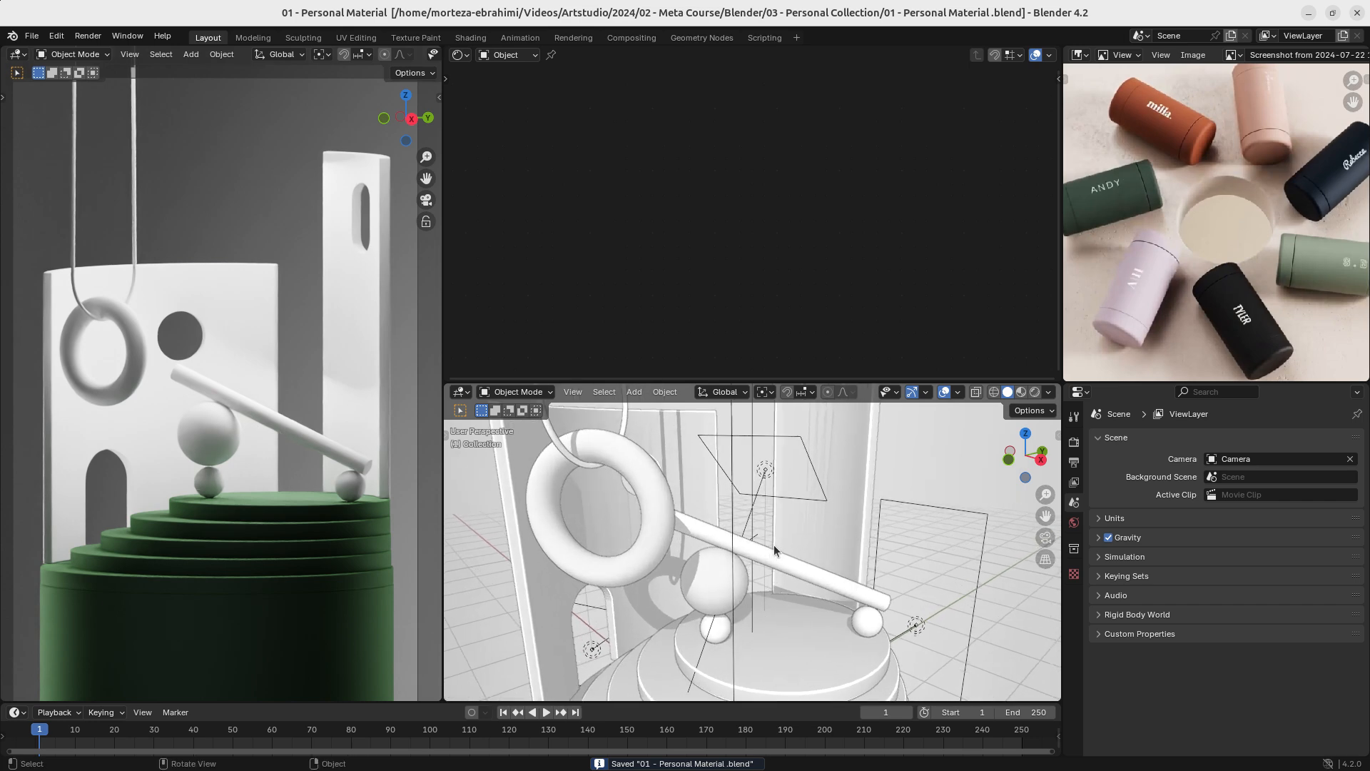
pyautogui.click(761, 512)
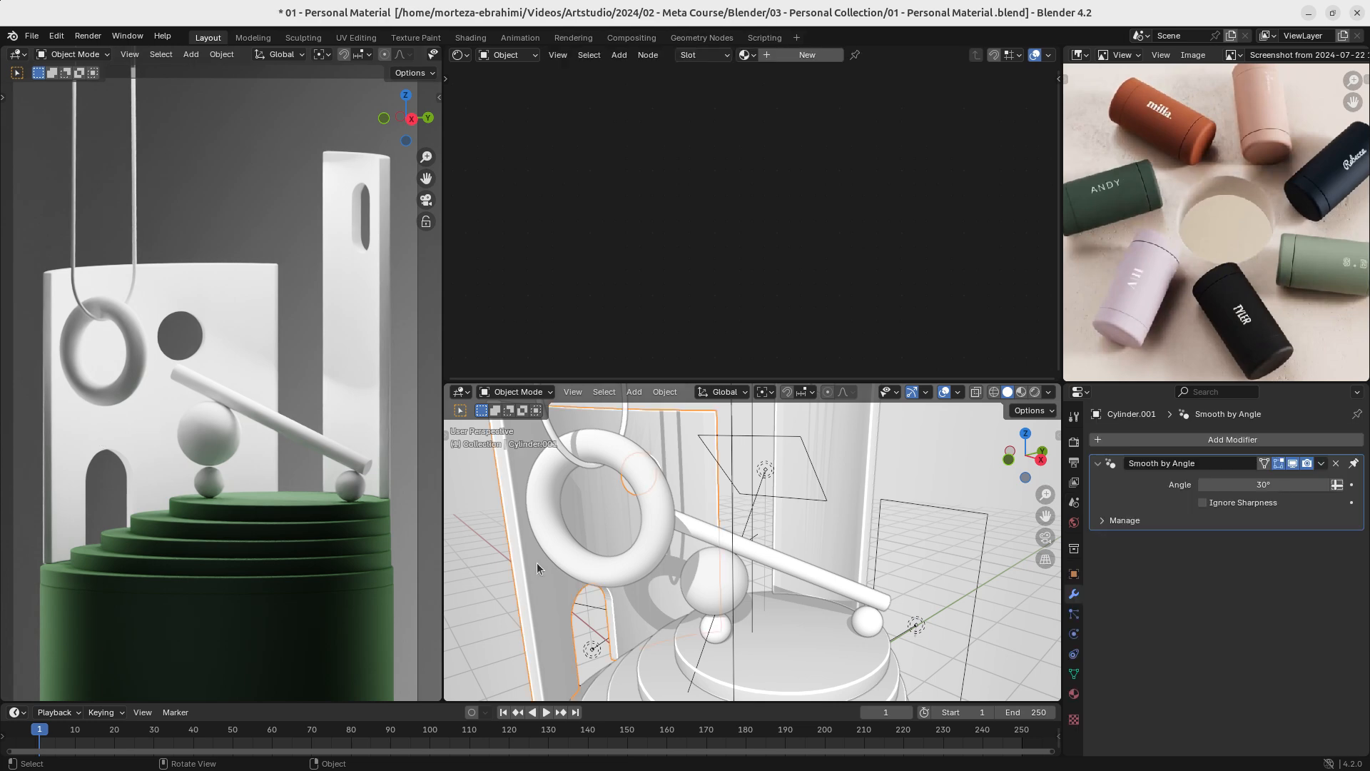
pyautogui.moveTo(537, 563); pyautogui.dragTo(783, 588, button='middle')
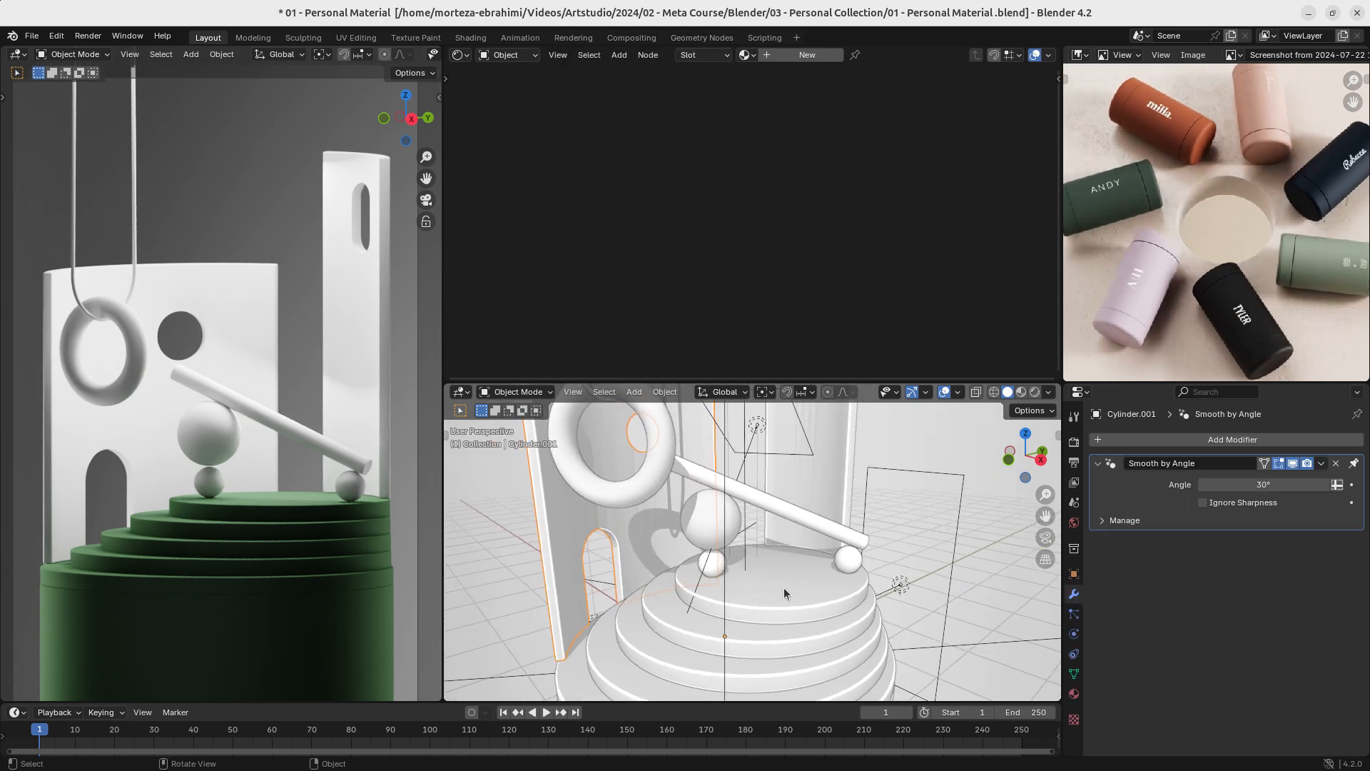
pyautogui.scroll(-5, 785, 594)
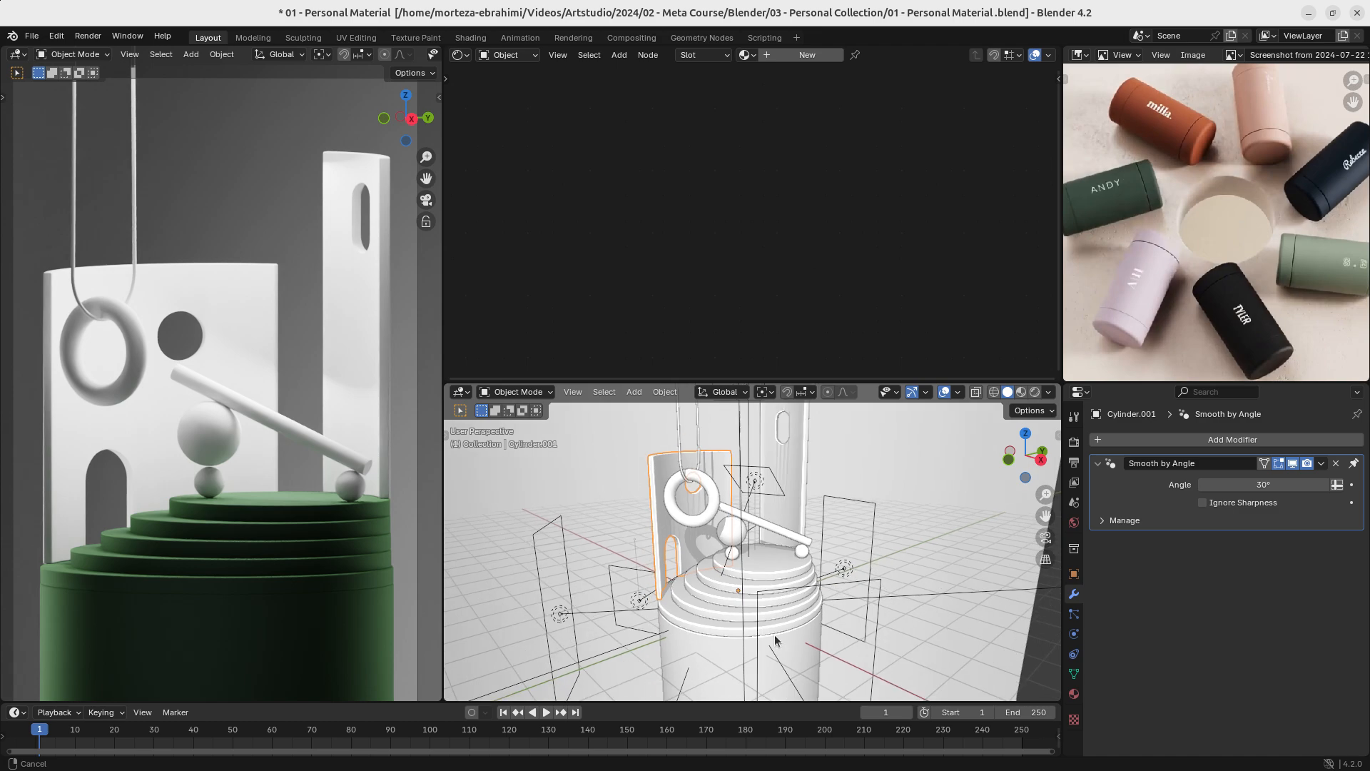
pyautogui.hotkey('shift', 'z')
# - Link the top podium tier's Base material to the walls, ring, hanging loop, balls and sloping tube, and save the file
pyautogui.moveTo(621, 544); pyautogui.dragTo(807, 526, button='middle')
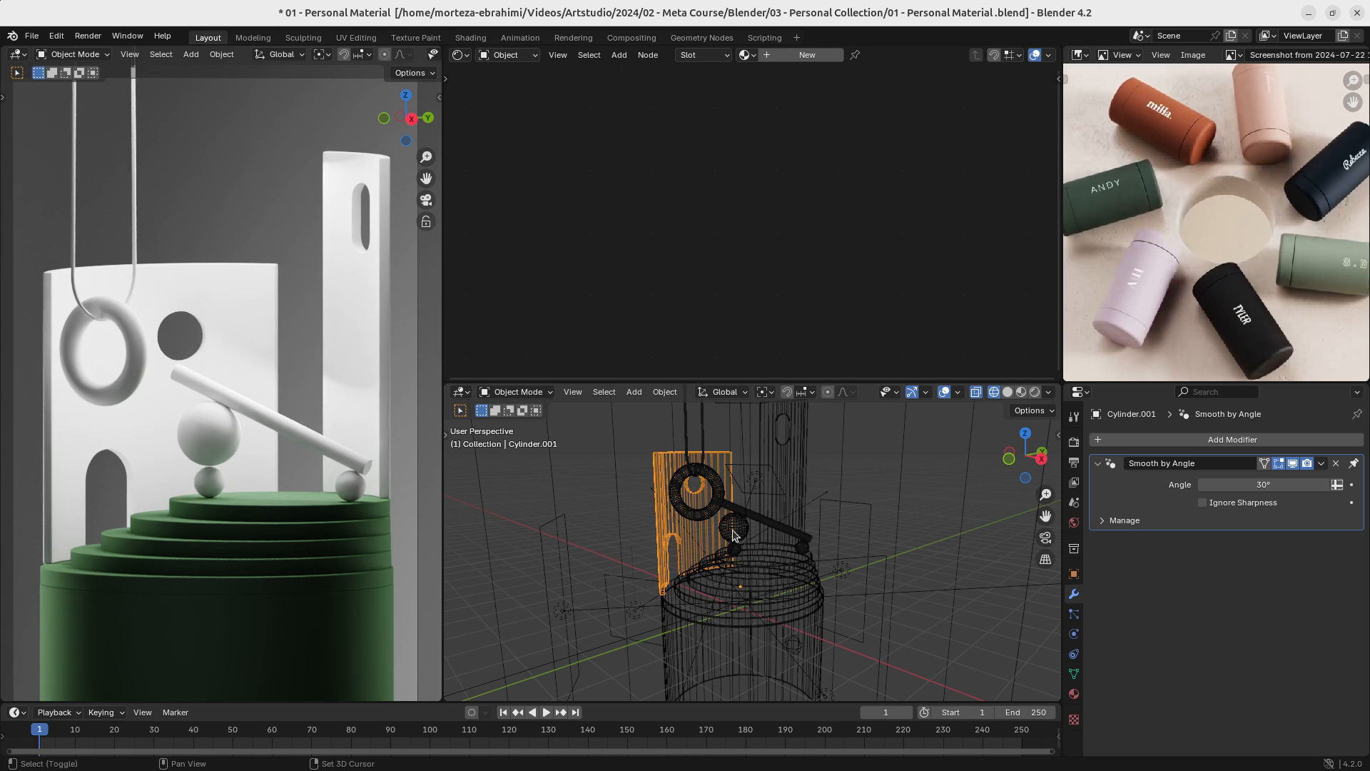
pyautogui.keyDown('shift'); pyautogui.click(714, 517); pyautogui.keyUp('shift')
pyautogui.keyDown('shift'); pyautogui.click(713, 512); pyautogui.keyUp('shift')
pyautogui.moveTo(860, 474); pyautogui.dragTo(598, 586)
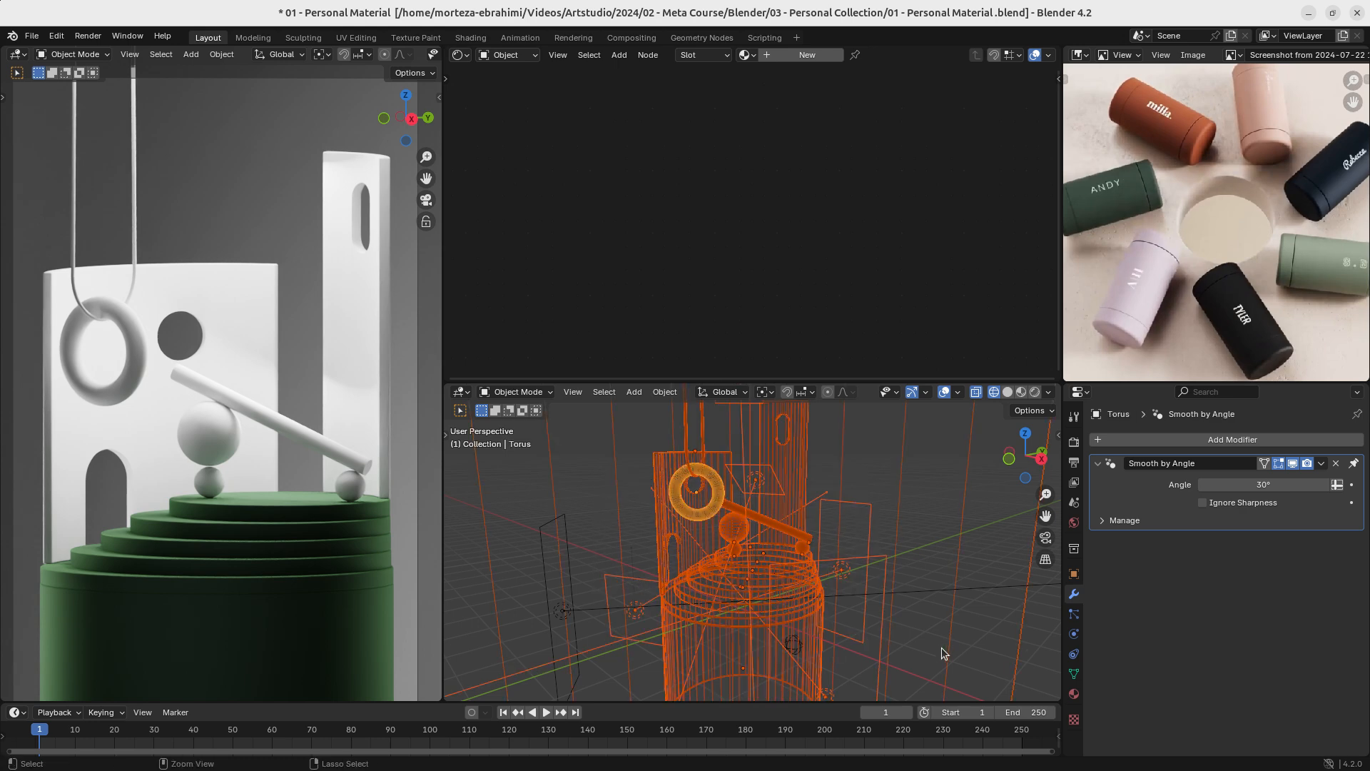
pyautogui.keyDown('ctrl'); pyautogui.moveTo(976, 664); pyautogui.dragTo(499, 717); pyautogui.keyUp('ctrl')
pyautogui.keyDown('ctrl'); pyautogui.moveTo(802, 685); pyautogui.dragTo(572, 640); pyautogui.keyUp('ctrl')
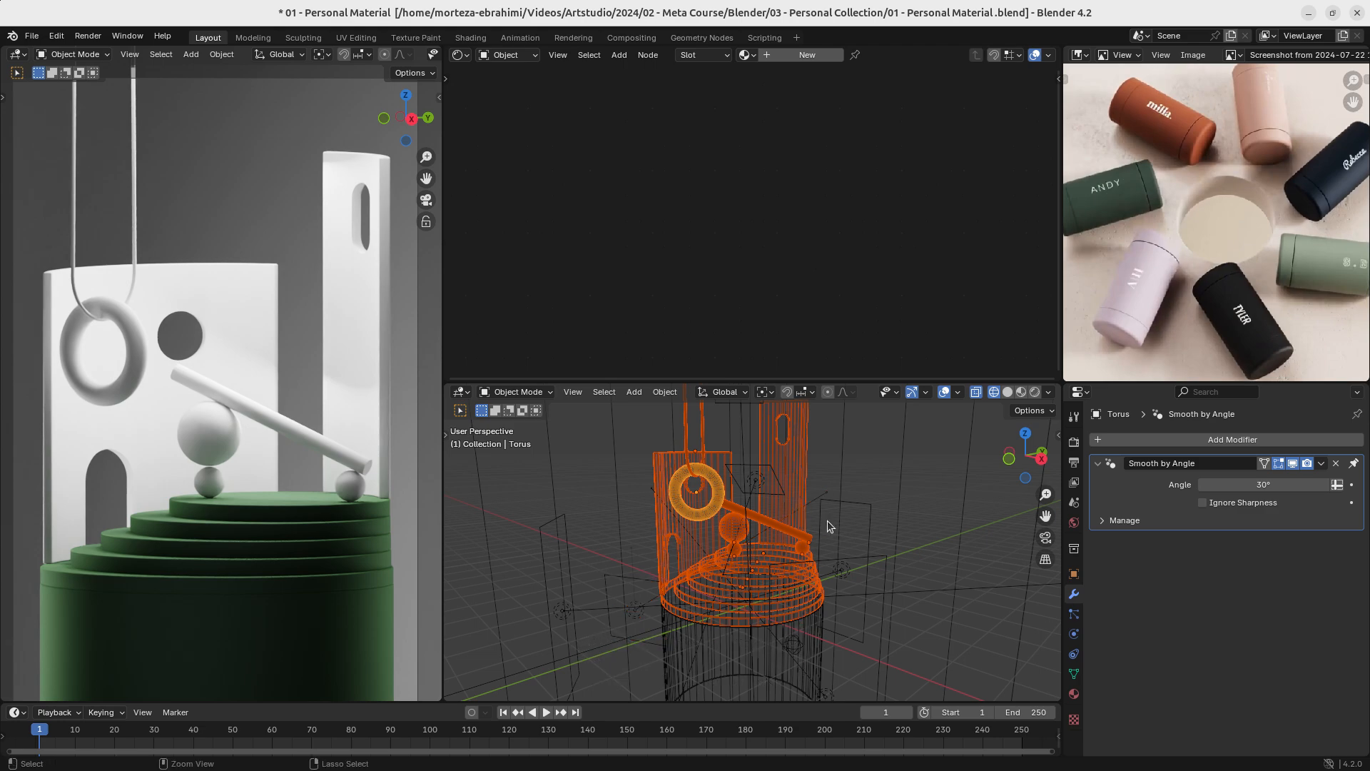
pyautogui.moveTo(820, 555); pyautogui.dragTo(766, 550, button='middle')
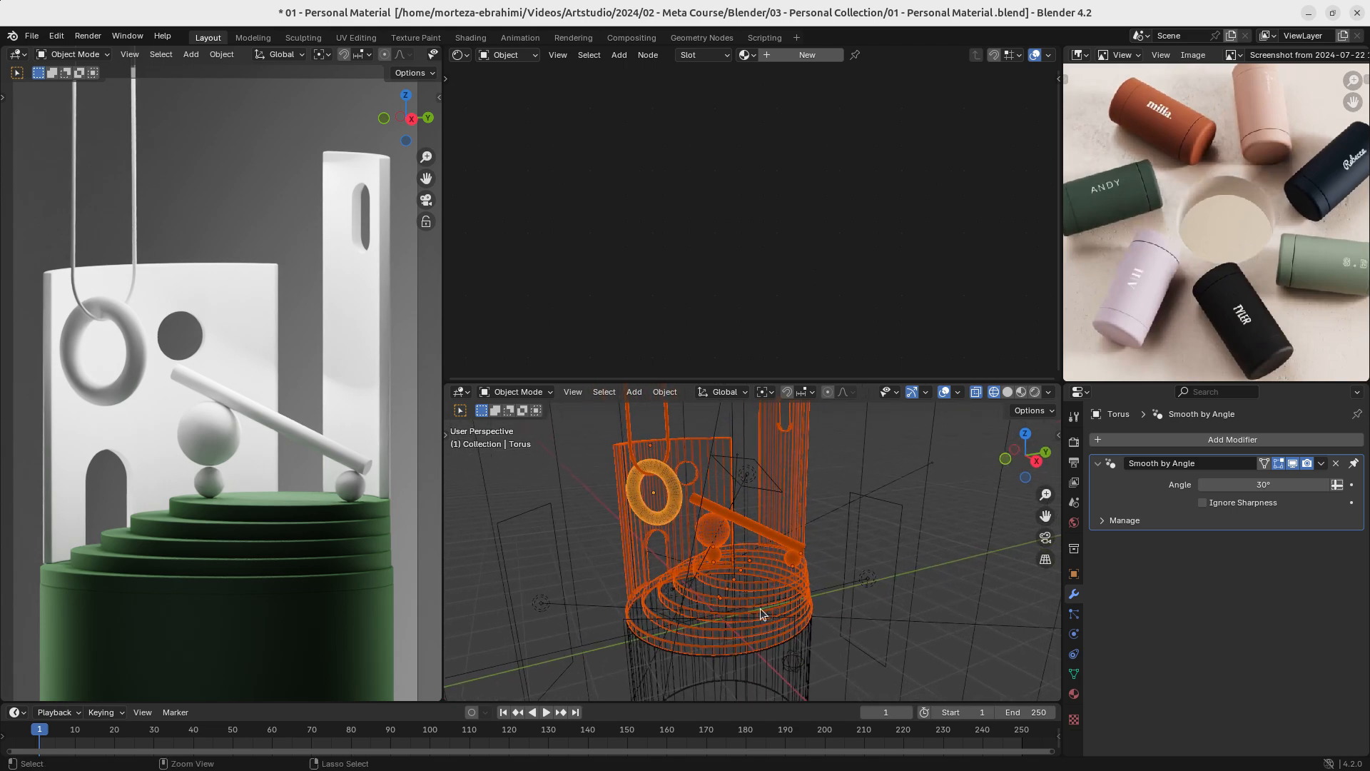
pyautogui.keyDown('ctrl'); pyautogui.moveTo(738, 605); pyautogui.dragTo(761, 620); pyautogui.keyUp('ctrl')
pyautogui.keyDown('ctrl'); pyautogui.moveTo(761, 619); pyautogui.dragTo(766, 648, button='middle'); pyautogui.keyUp('ctrl')
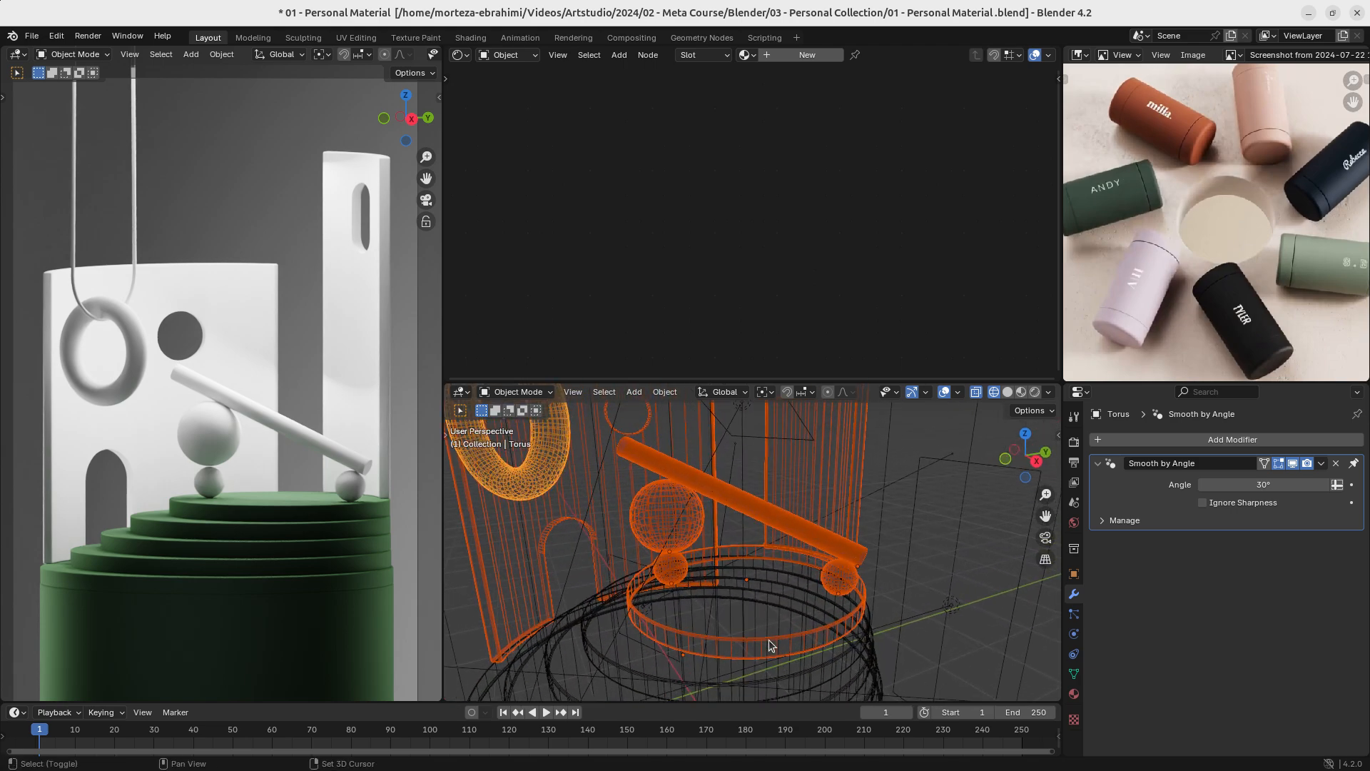
pyautogui.keyDown('shift'); pyautogui.click(769, 639); pyautogui.keyUp('shift')
pyautogui.hotkey('ctrl', 'l')
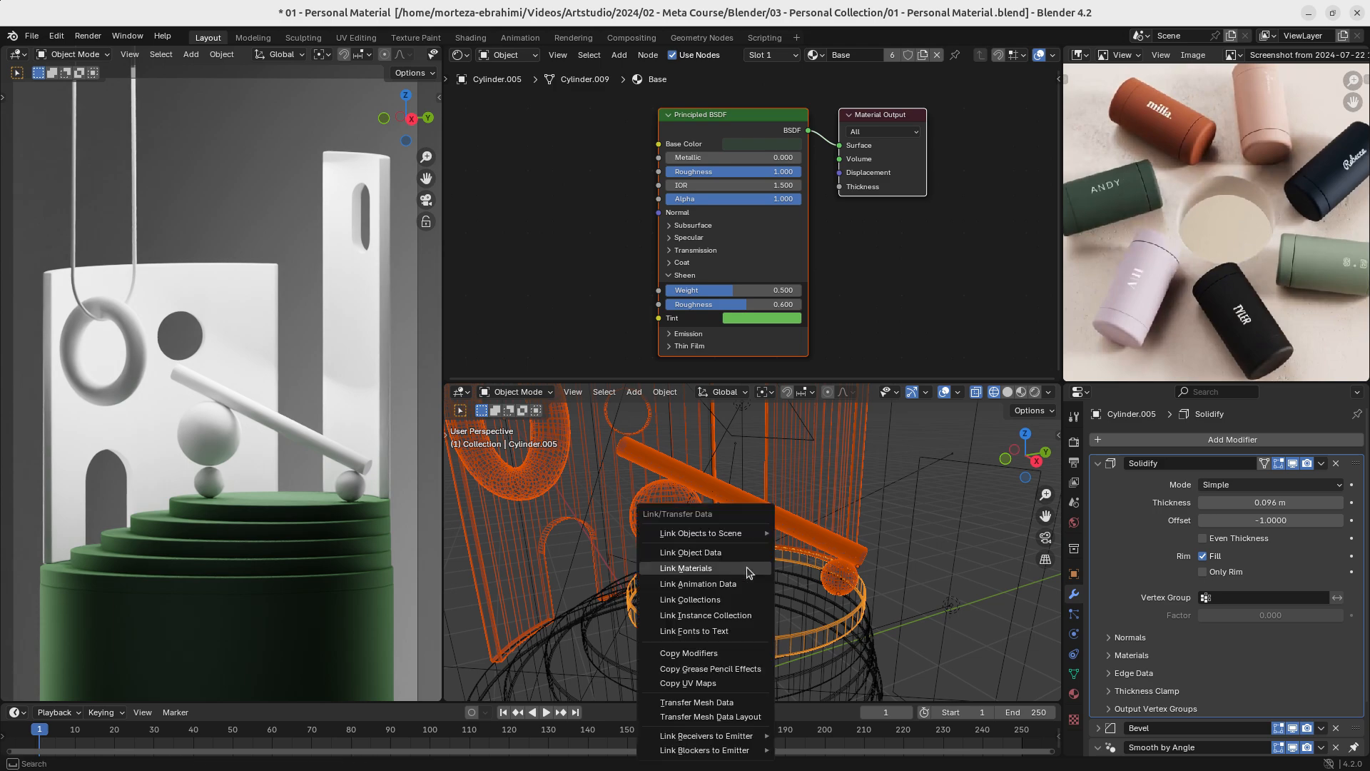
pyautogui.click(747, 569)
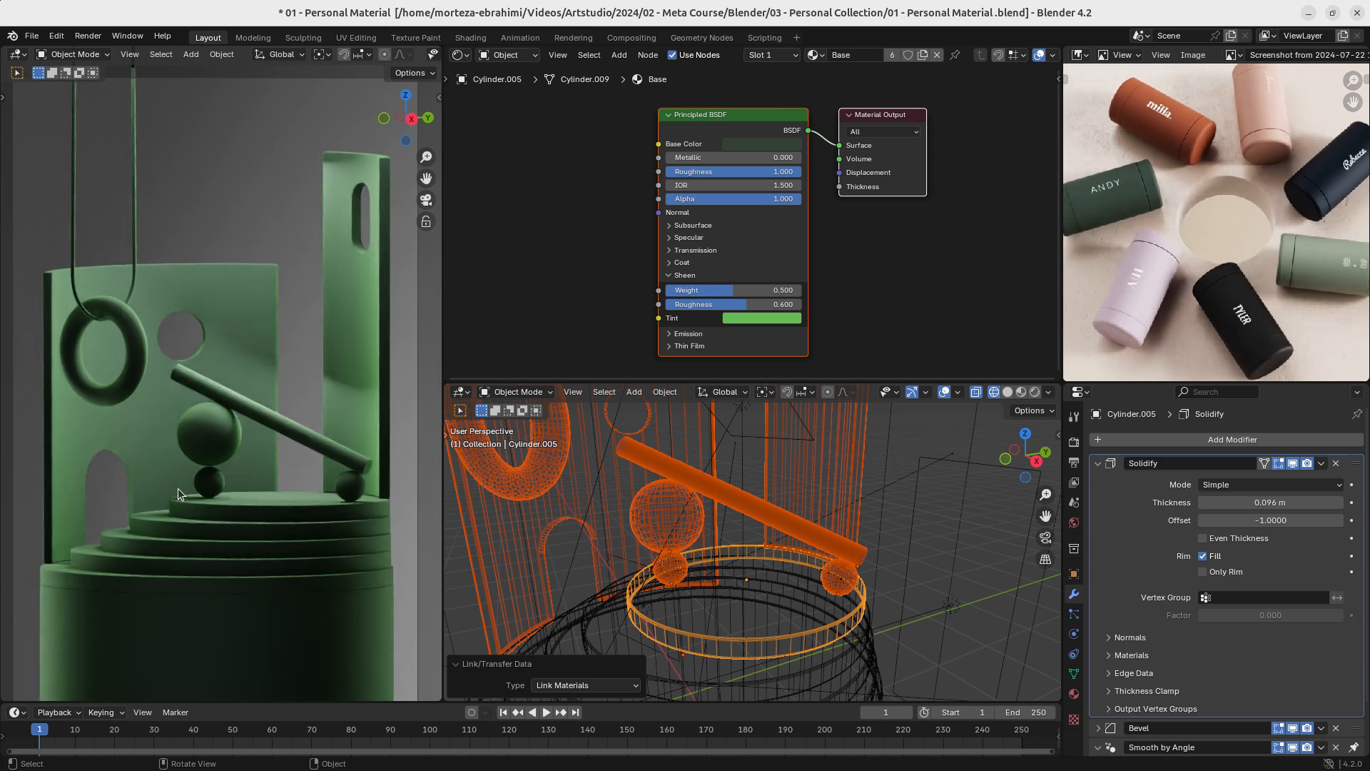
pyautogui.hotkey('ctrl', 's')
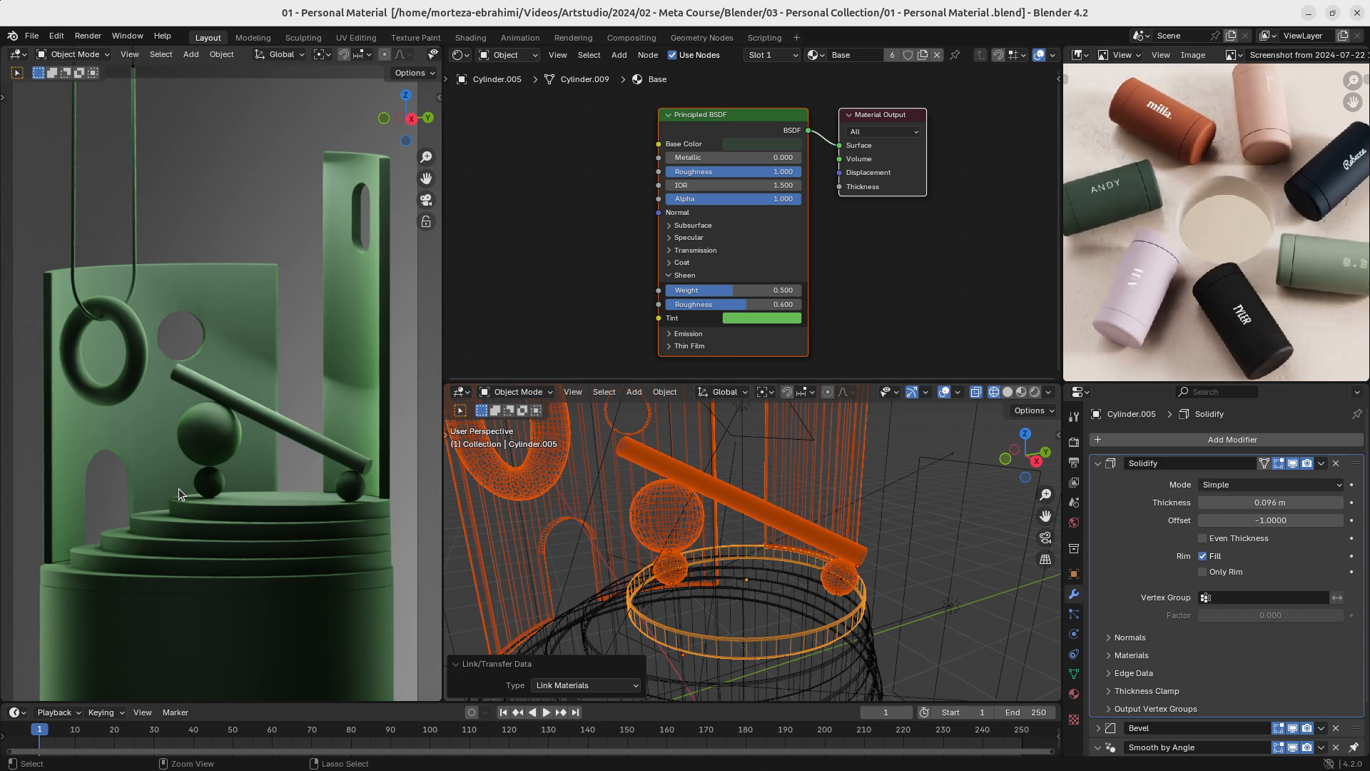
# - Give the low back wall its own copy of the Base material, name it "base 02" and save the file
pyautogui.click(239, 317)
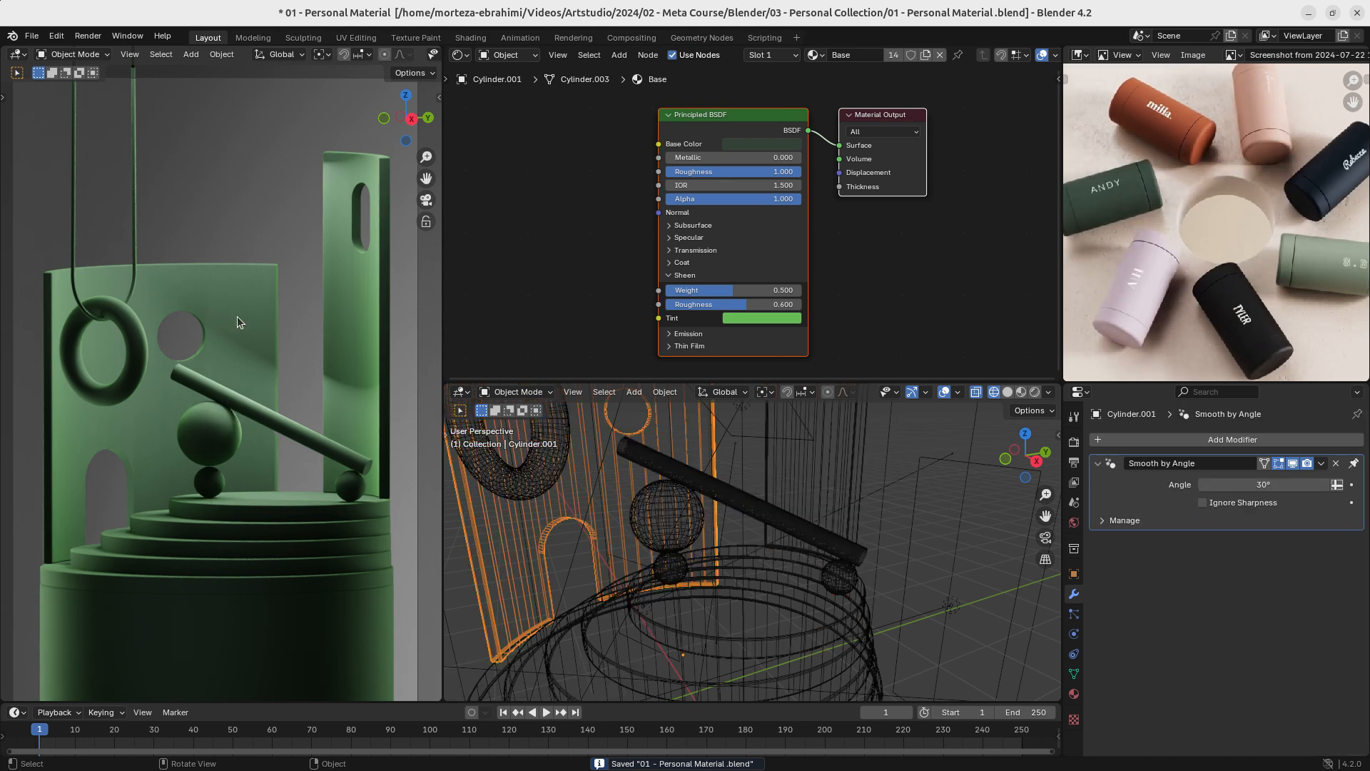
pyautogui.click(925, 56)
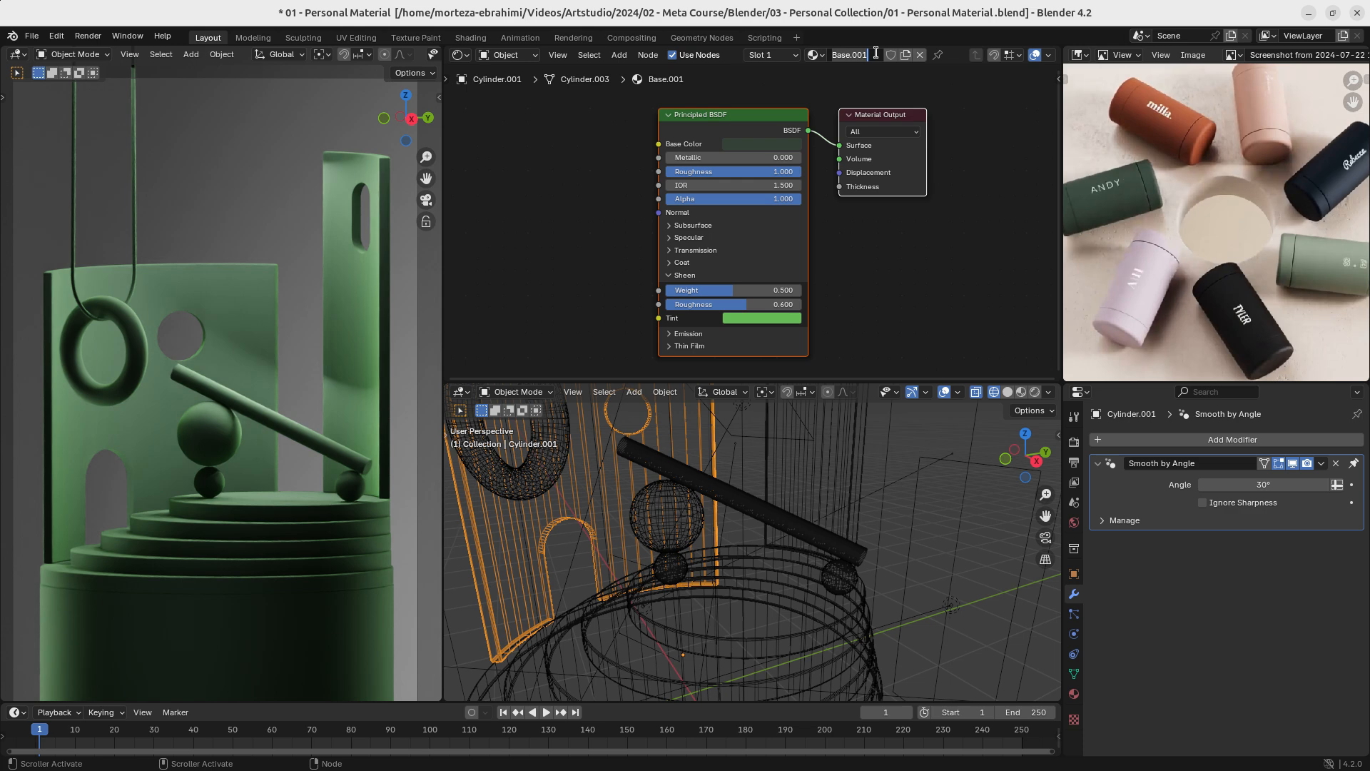
pyautogui.write('ba')
pyautogui.press('Return')
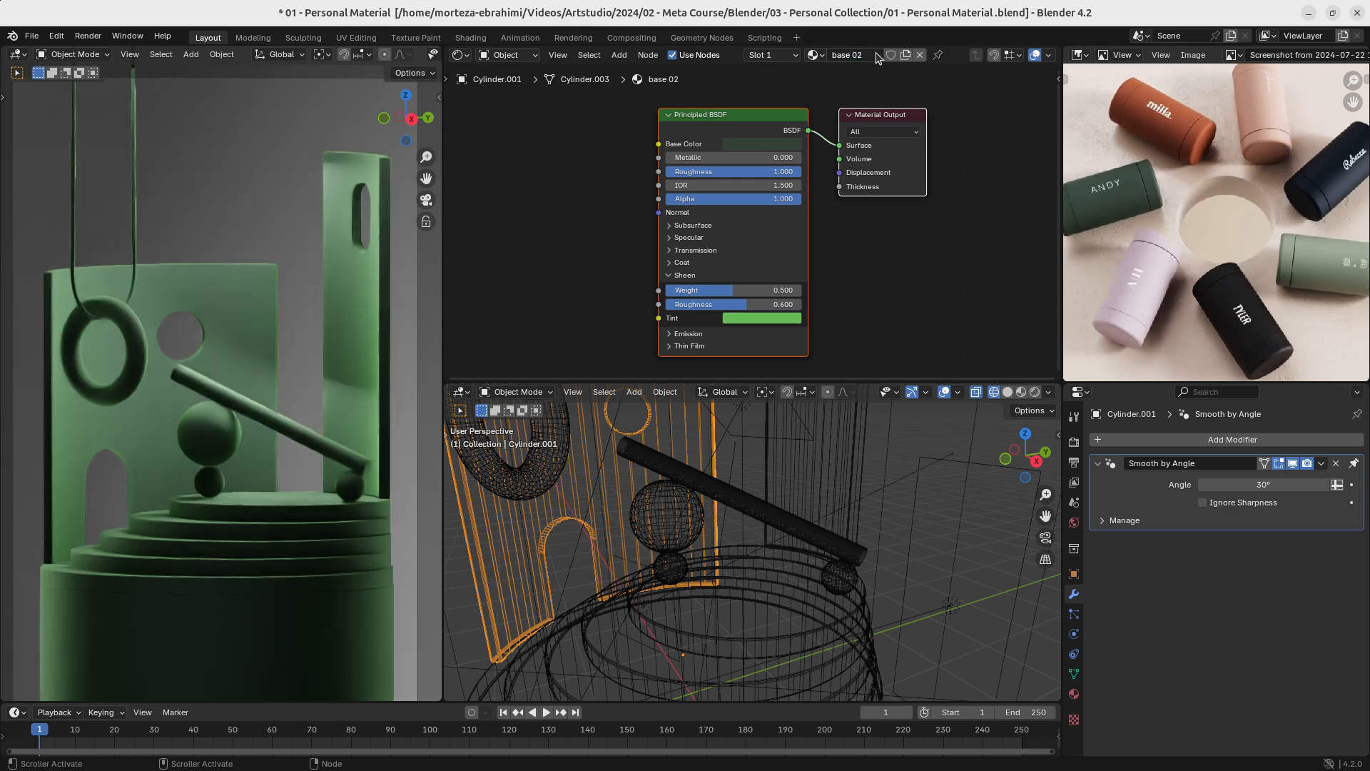
pyautogui.hotkey('ctrl', 's')
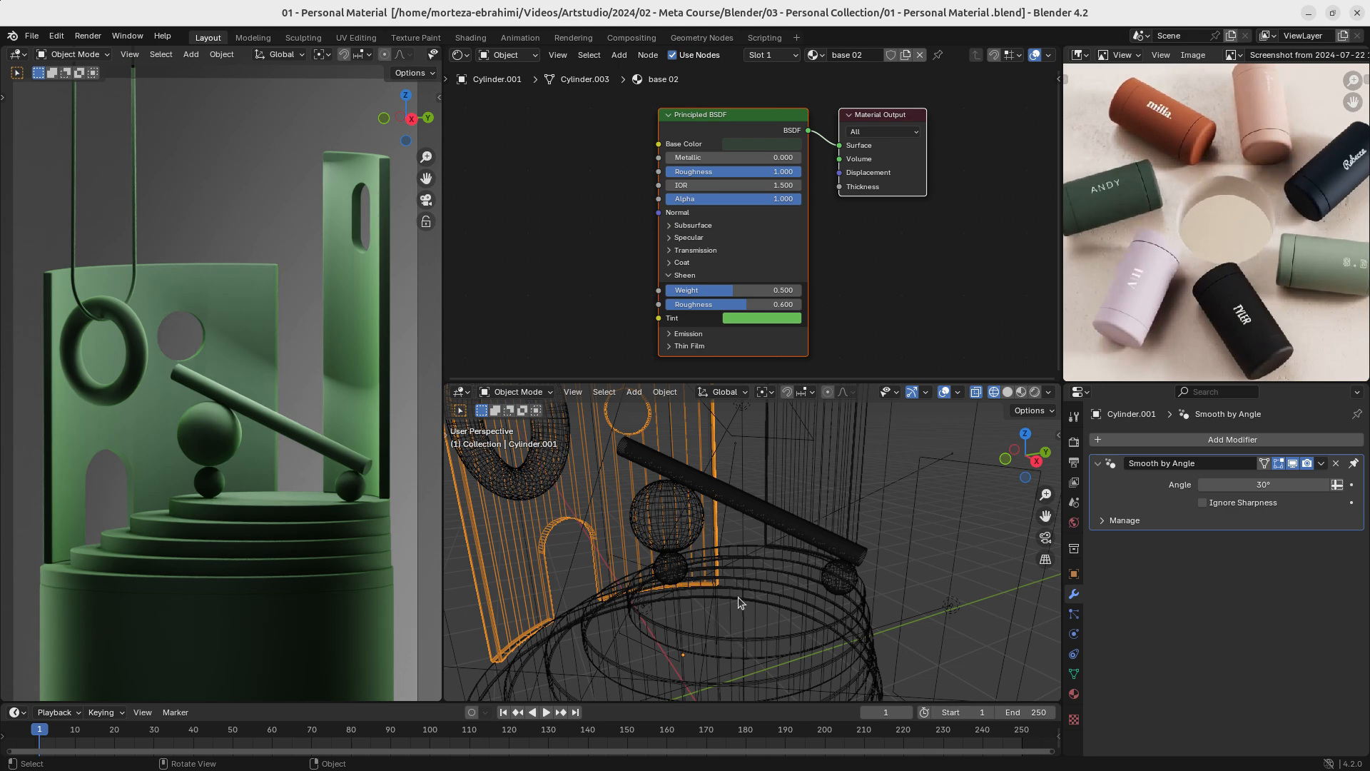
# - Select the top podium tier to show its Base material nodes and save the file
pyautogui.click(743, 636)
pyautogui.scroll(-2, 746, 264)
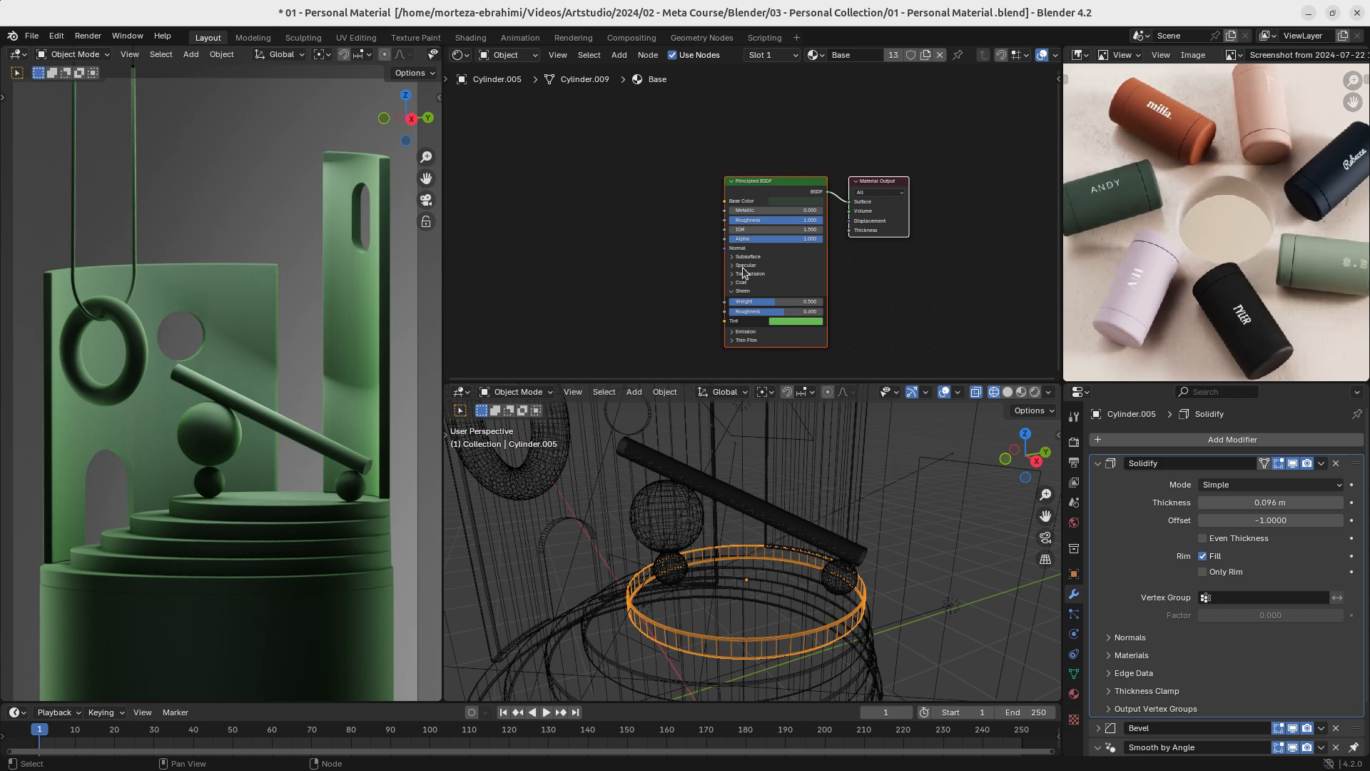
pyautogui.scroll(1, 707, 258)
pyautogui.scroll(-1, 701, 257)
pyautogui.keyDown('shift'); pyautogui.moveTo(700, 257); pyautogui.dragTo(777, 225, button='middle'); pyautogui.keyUp('shift')
pyautogui.scroll(3, 743, 212)
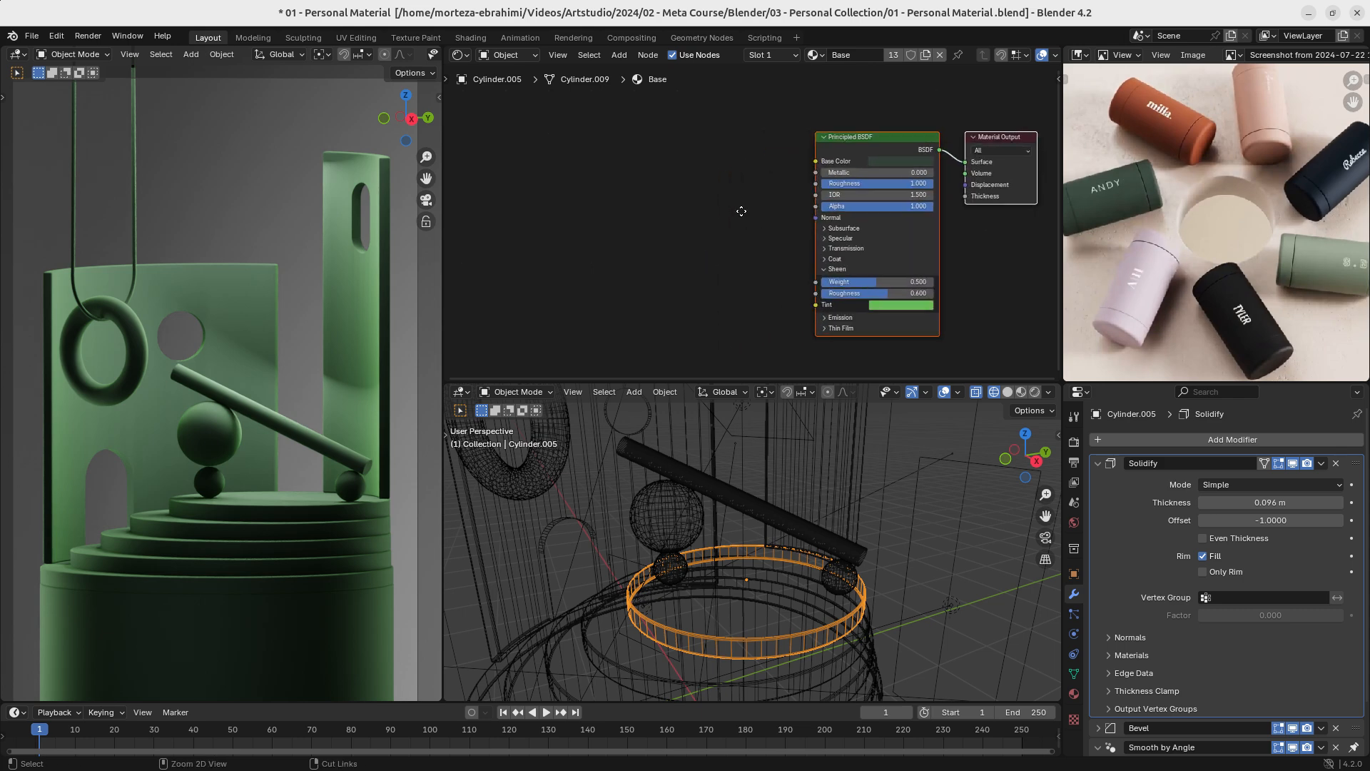
pyautogui.scroll(-3, 738, 213)
pyautogui.scroll(2, 707, 256)
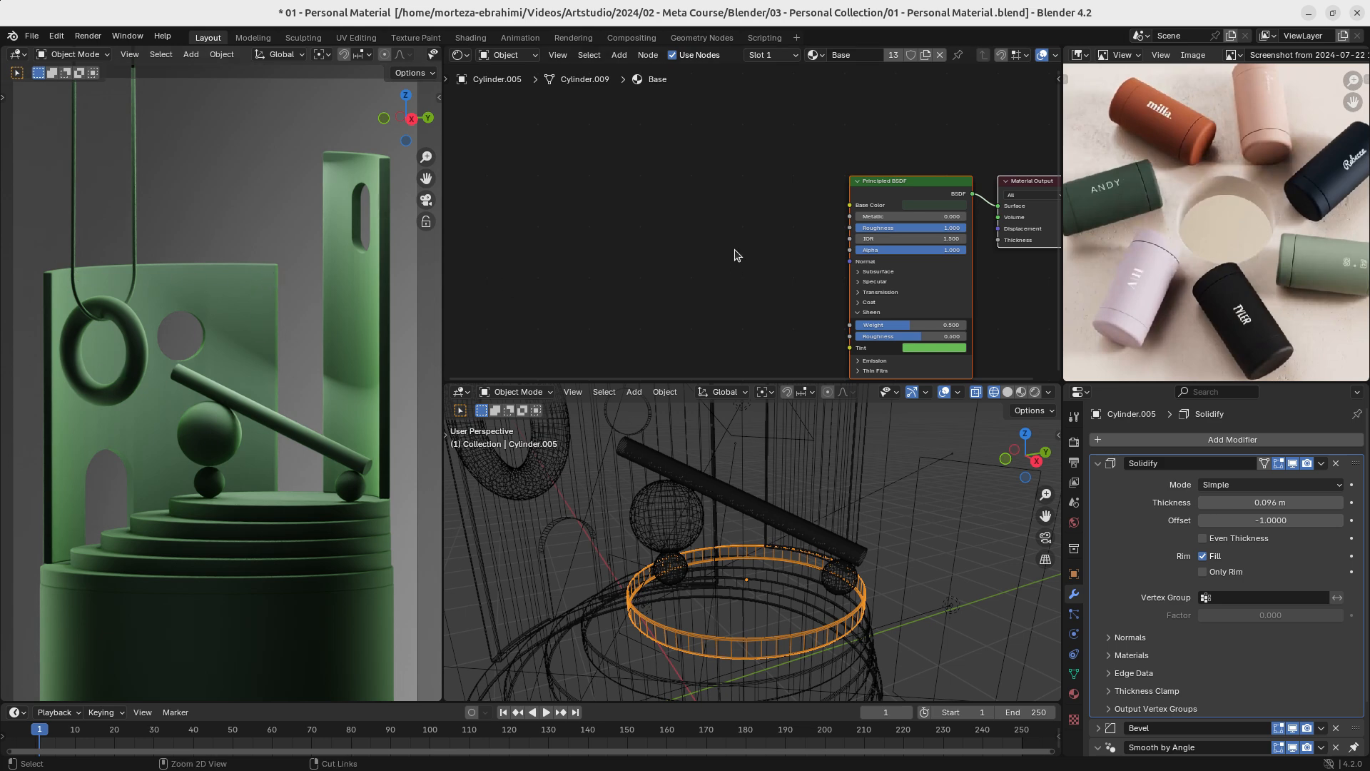
pyautogui.hotkey('ctrl', 's')
# - Add a Bevel node to the Base material, well ahead of the Principled BSDF node
pyautogui.scroll(1, 740, 267)
pyautogui.scroll(-2, 740, 267)
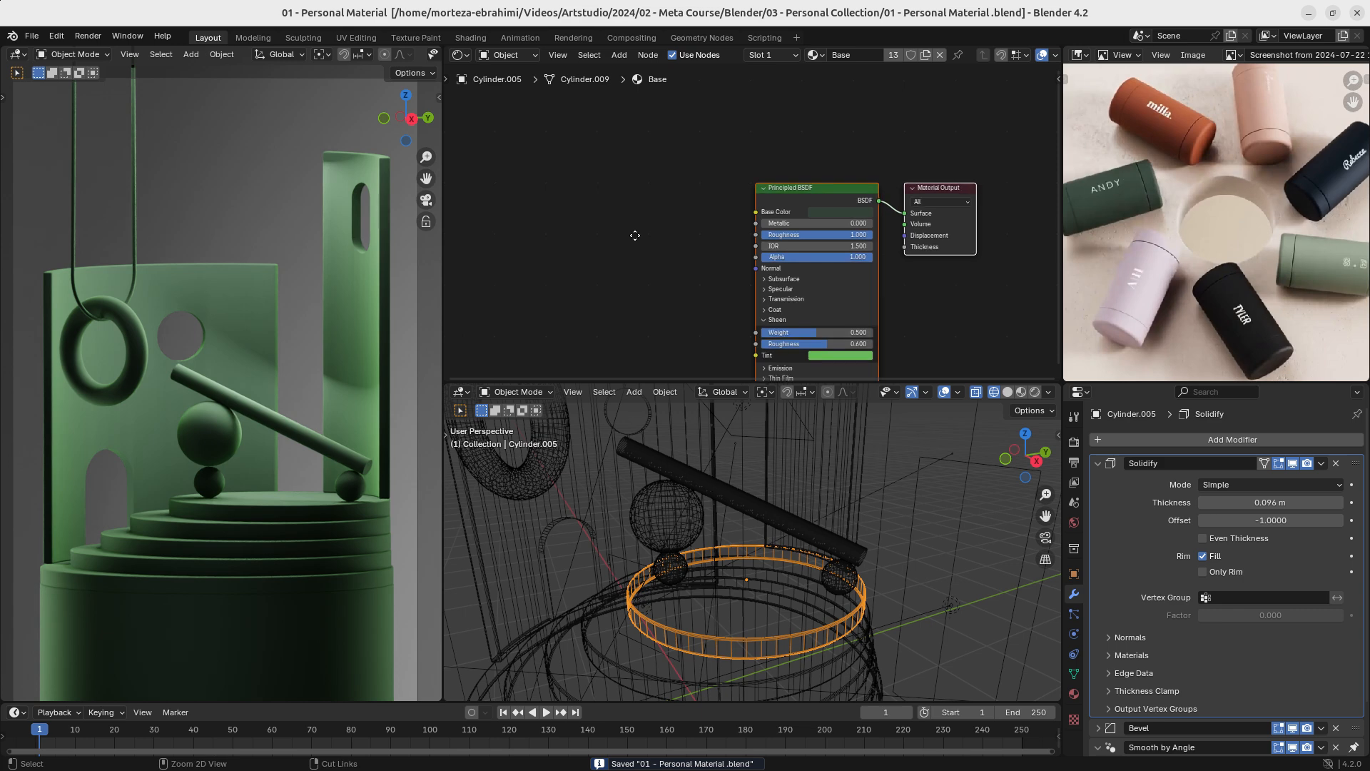
pyautogui.hotkey('shift', 'a')
pyautogui.click(598, 225)
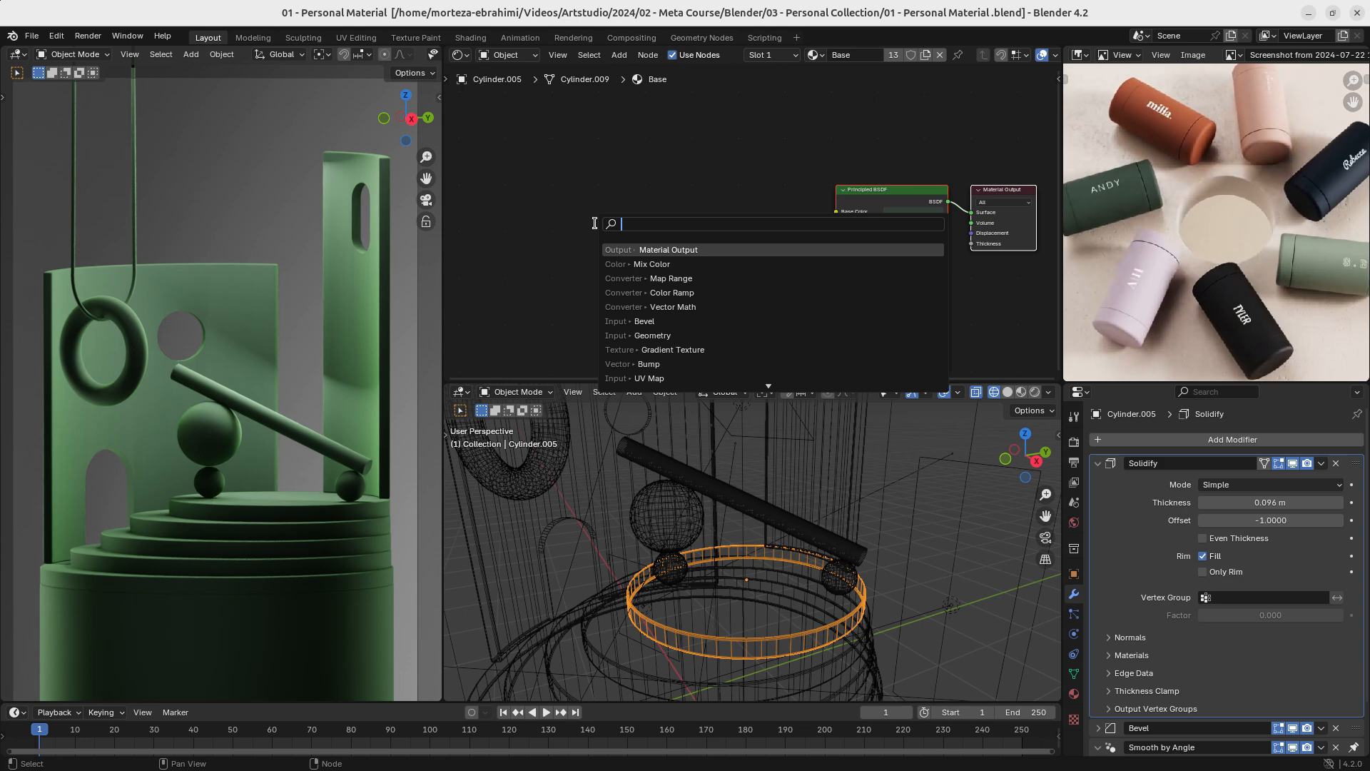
pyautogui.write('bev')
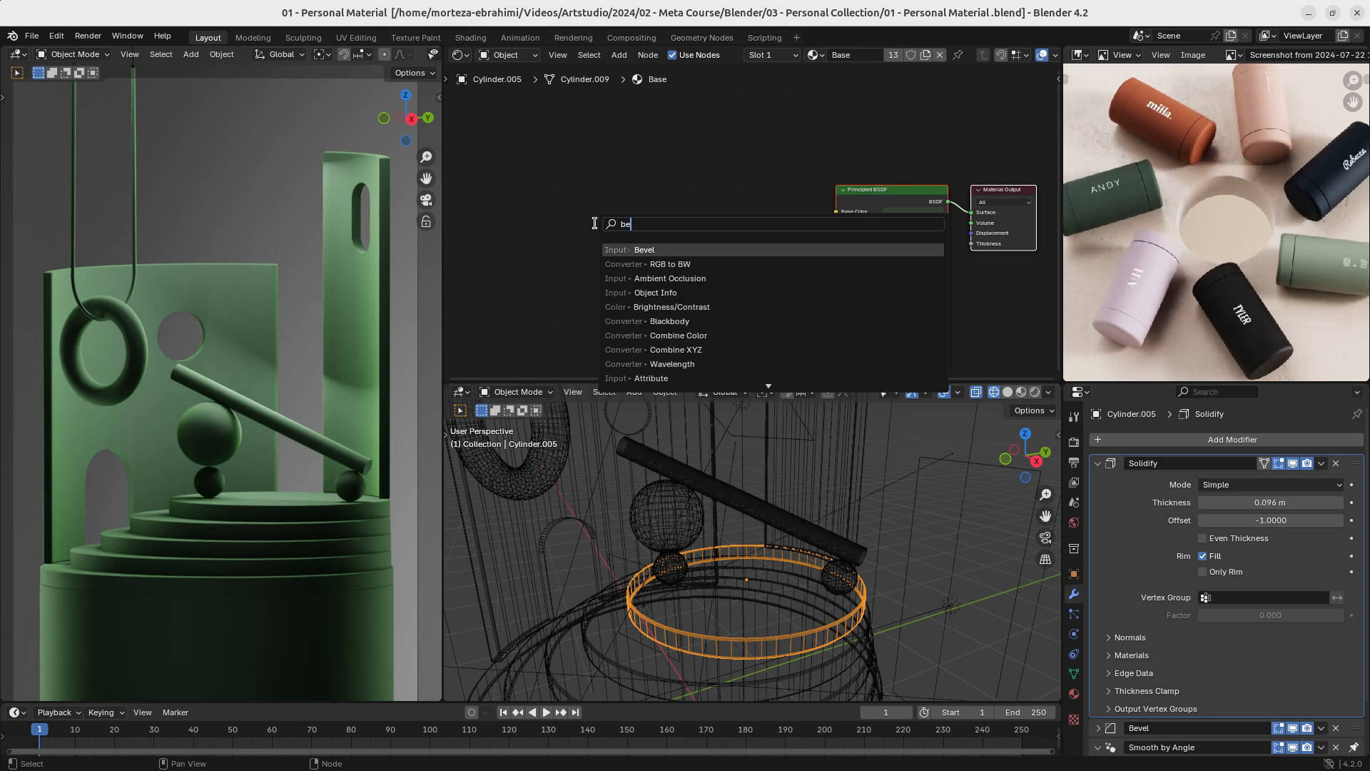
pyautogui.click(640, 249)
pyautogui.click(536, 170)
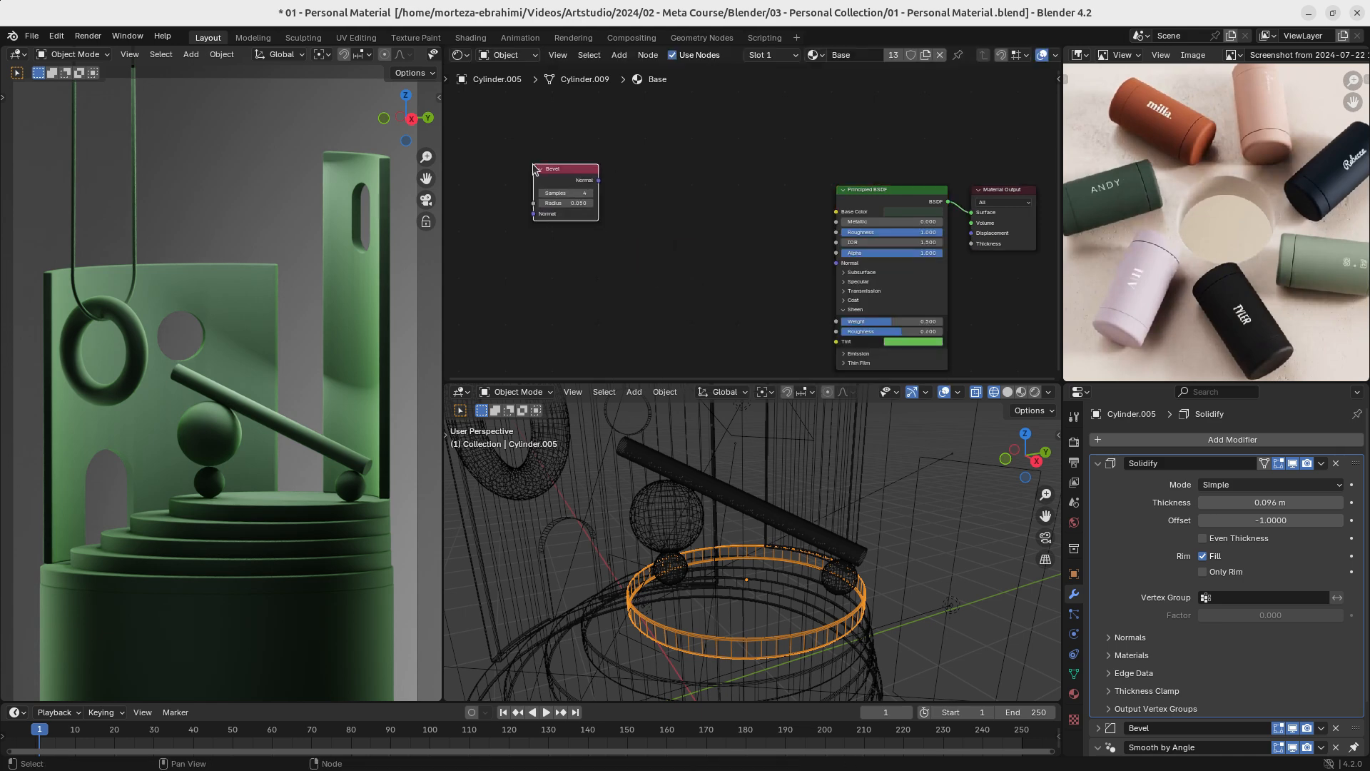
# - Add a Geometry node directly below the Bevel node
pyautogui.hotkey('shift', 'a')
pyautogui.write('geo')
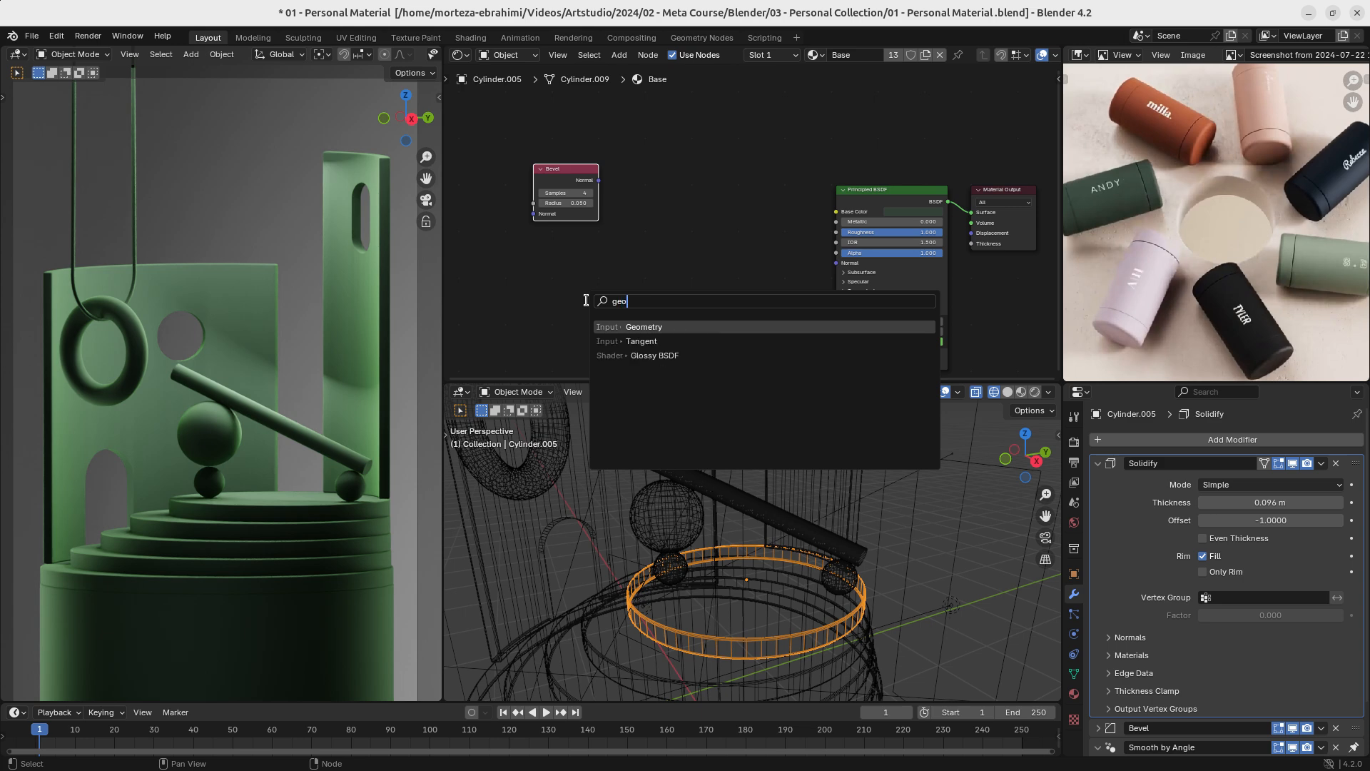
pyautogui.press('Return')
pyautogui.click(566, 225)
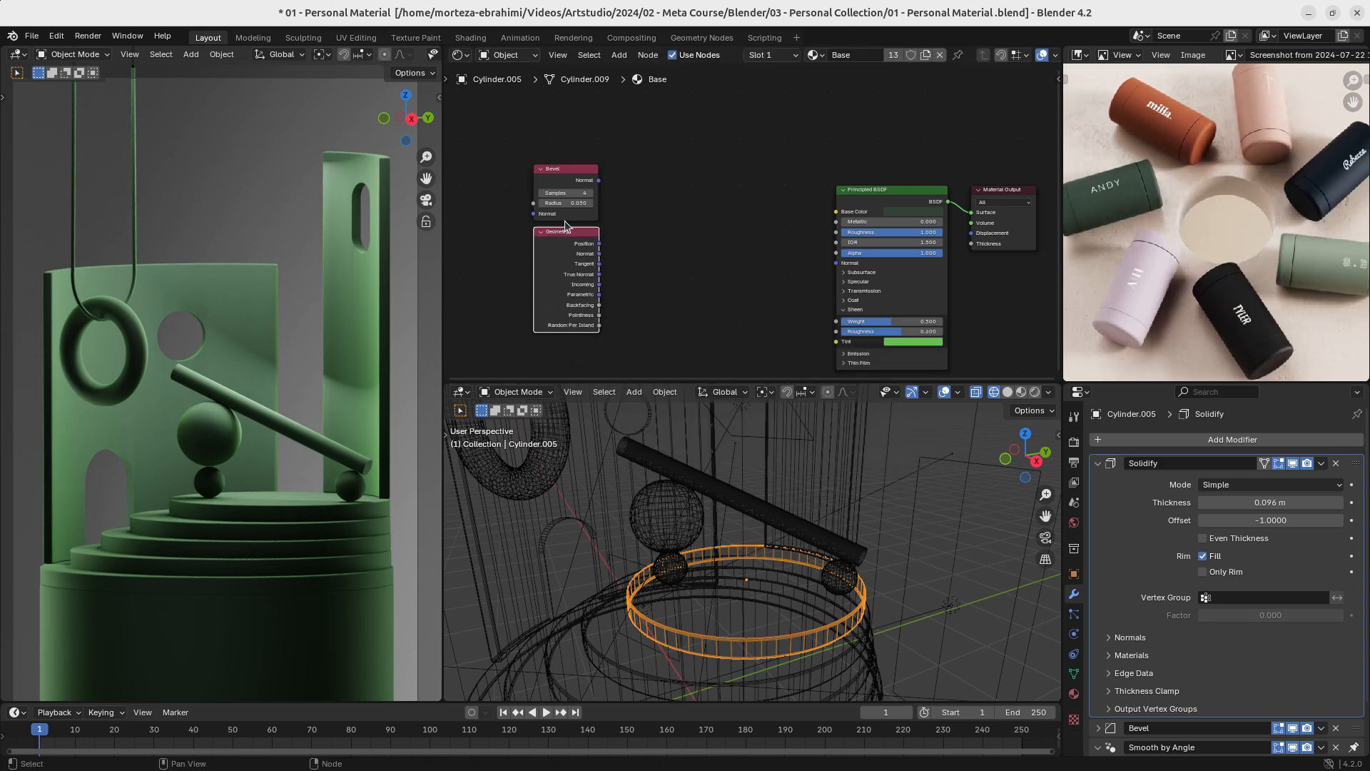
# - Add a Vector Math node beside the Bevel node and set its operation to Dot Product
pyautogui.hotkey('shift', 'a')
pyautogui.click(593, 211)
pyautogui.write('math')
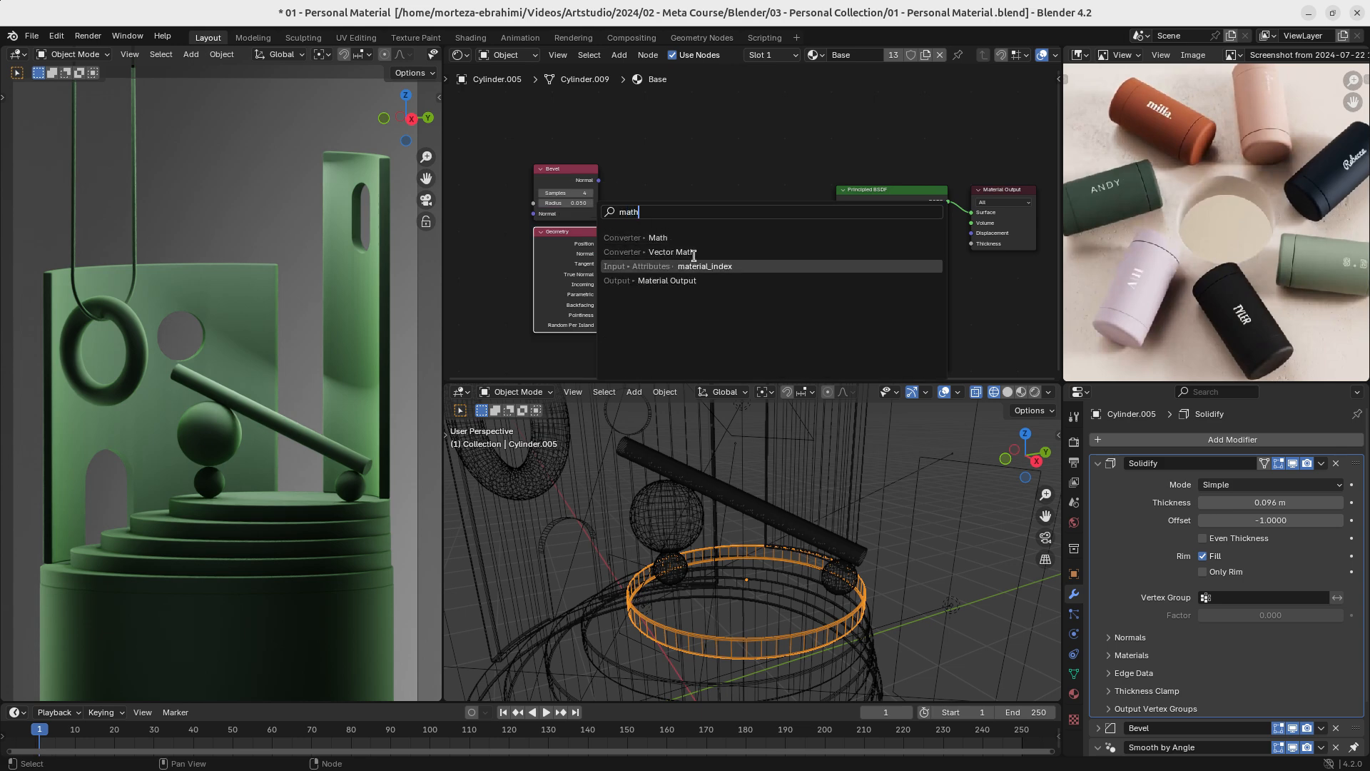
pyautogui.click(683, 253)
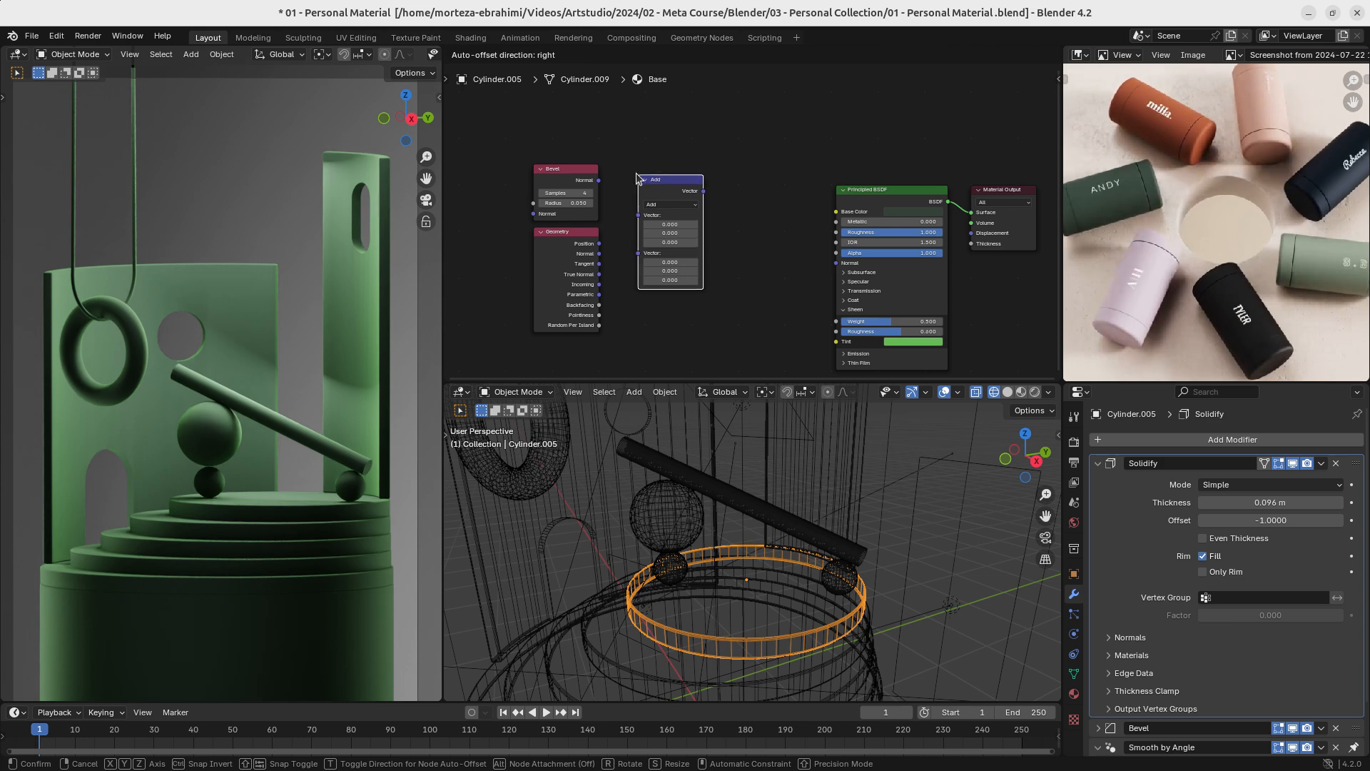
pyautogui.click(630, 169)
pyautogui.scroll(3, 630, 171)
pyautogui.click(636, 195)
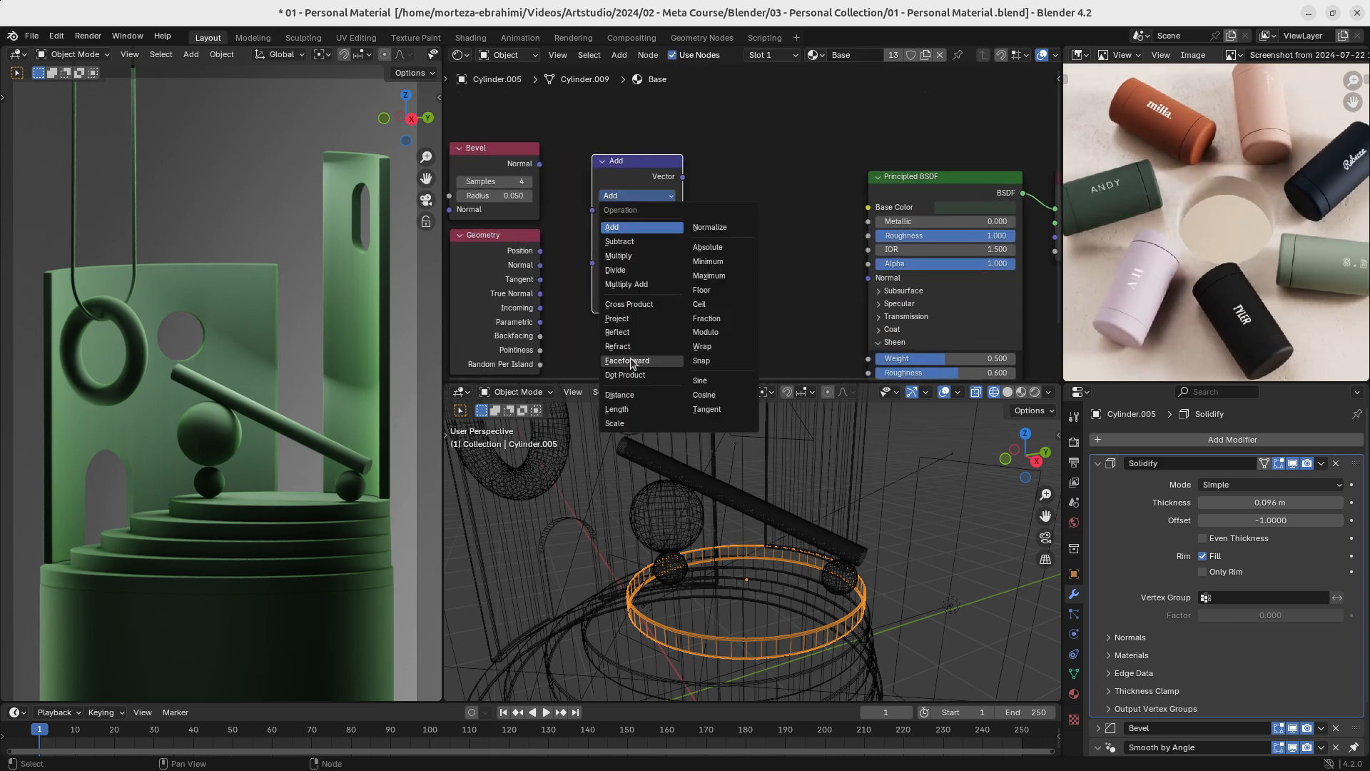
pyautogui.click(627, 374)
pyautogui.moveTo(579, 252); pyautogui.dragTo(634, 265, button='middle')
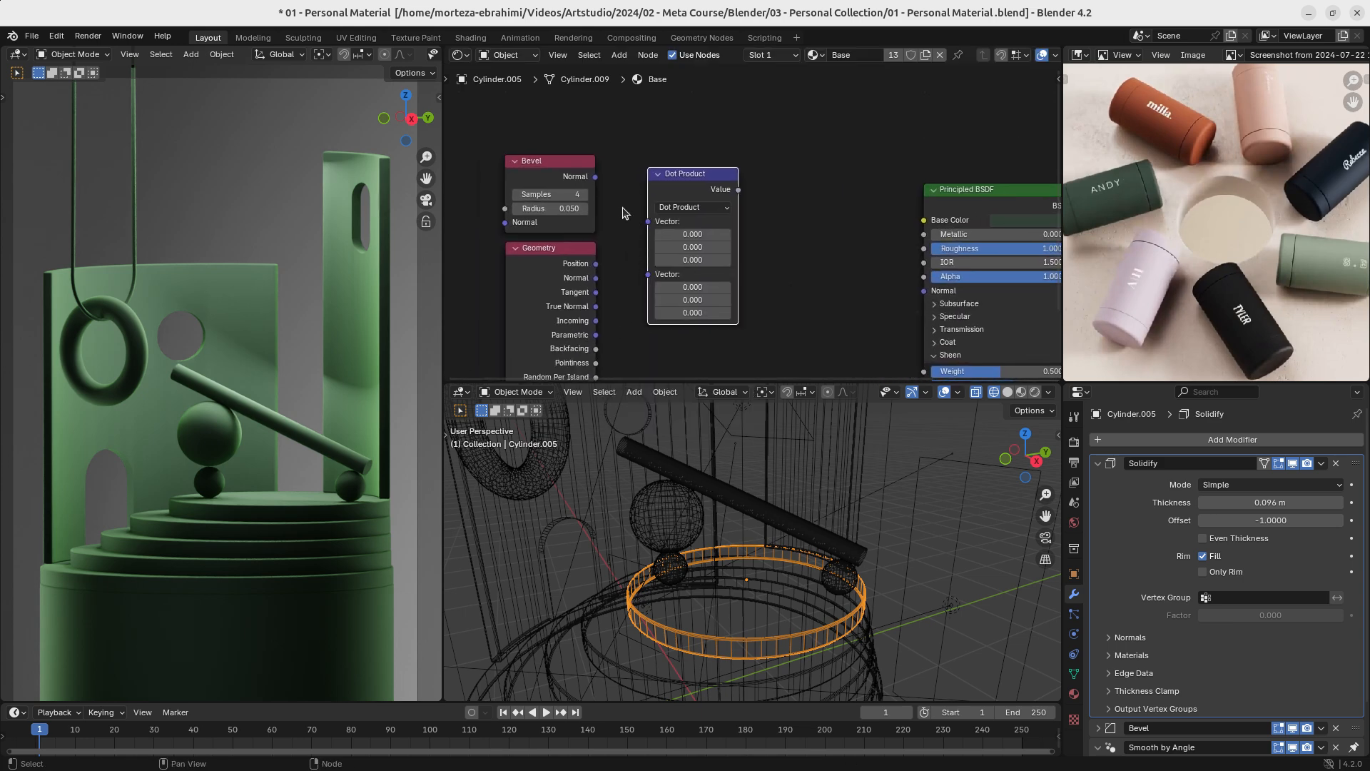
# - Connect the Bevel and Geometry Normal outputs to the Dot Product's two vectors and move the three nodes away from Principled BSDF
pyautogui.moveTo(595, 176); pyautogui.dragTo(648, 222)
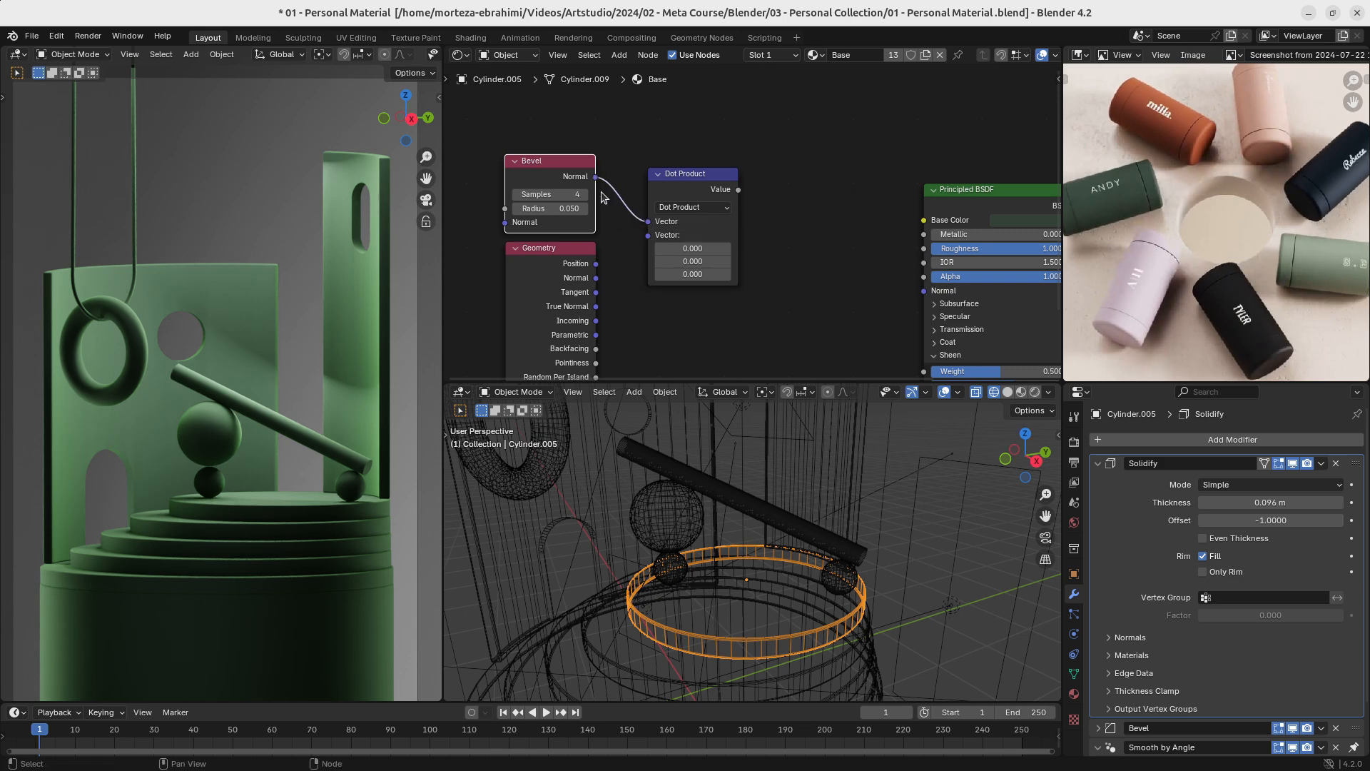
pyautogui.moveTo(596, 277); pyautogui.dragTo(648, 235)
pyautogui.moveTo(756, 139); pyautogui.dragTo(676, 158, button='middle')
pyautogui.keyDown('ctrl'); pyautogui.moveTo(682, 149); pyautogui.dragTo(515, 279); pyautogui.keyUp('ctrl')
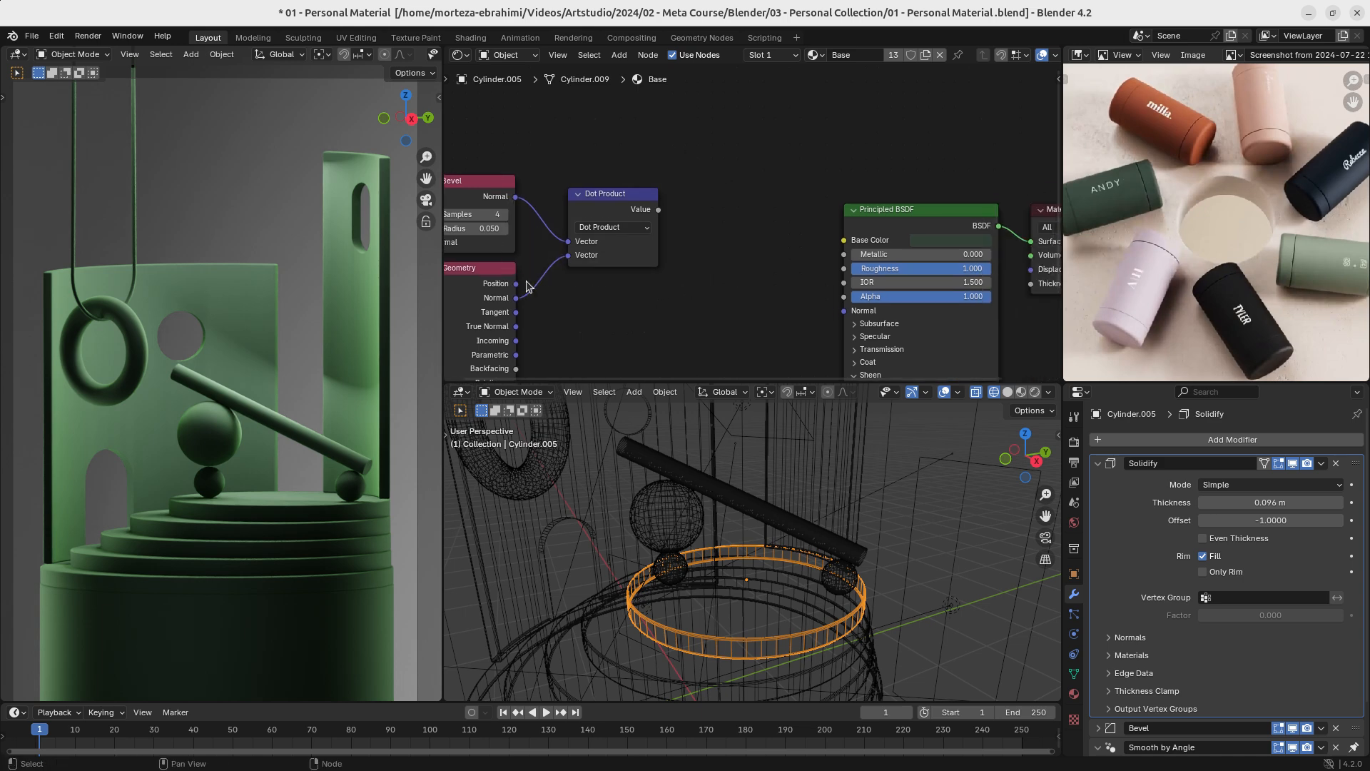
pyautogui.keyDown('ctrl'); pyautogui.moveTo(705, 280); pyautogui.dragTo(593, 367, button='middle'); pyautogui.keyUp('ctrl')
pyautogui.moveTo(713, 194); pyautogui.dragTo(518, 286)
pyautogui.scroll(2, 607, 243)
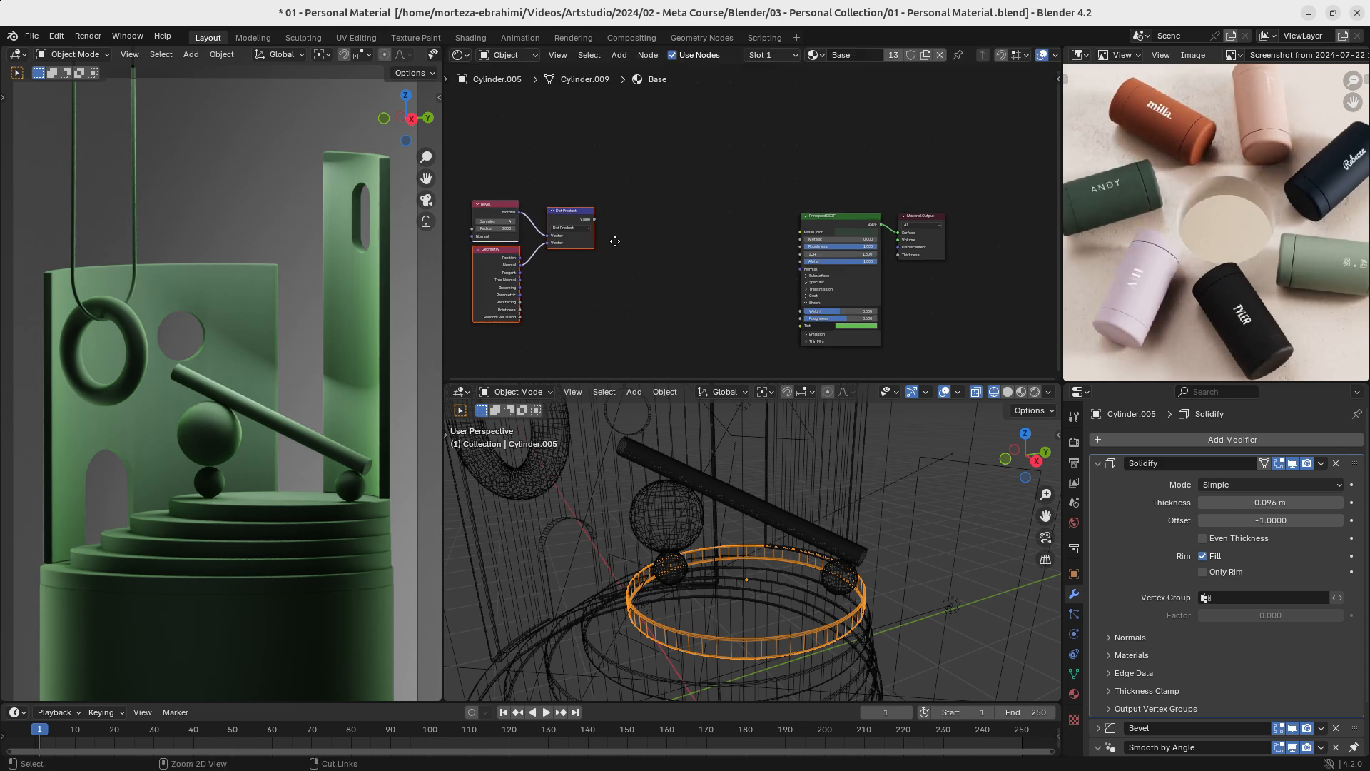
# - Add a Color Ramp node and place it between the Dot Product and Principled BSDF nodes
pyautogui.hotkey('shift', 'a')
pyautogui.write('ram')
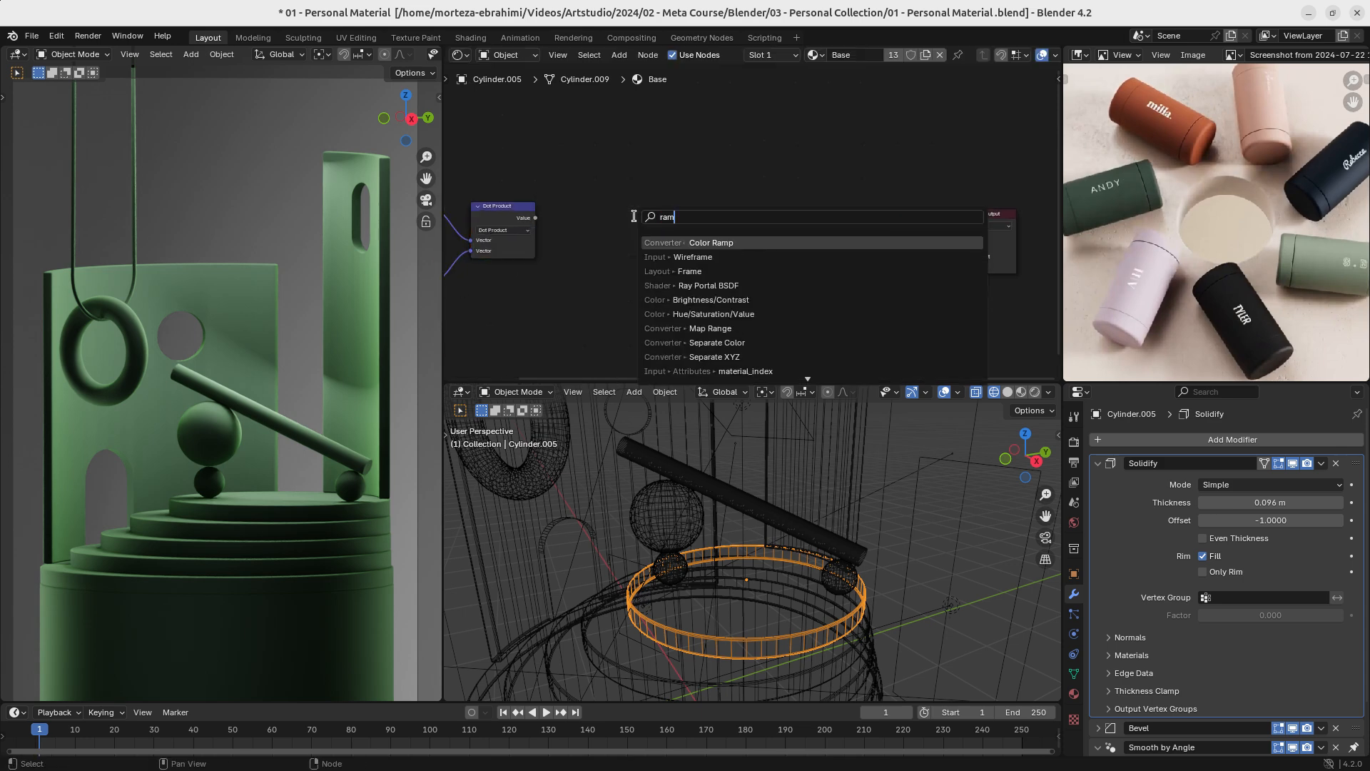
pyautogui.press('Return')
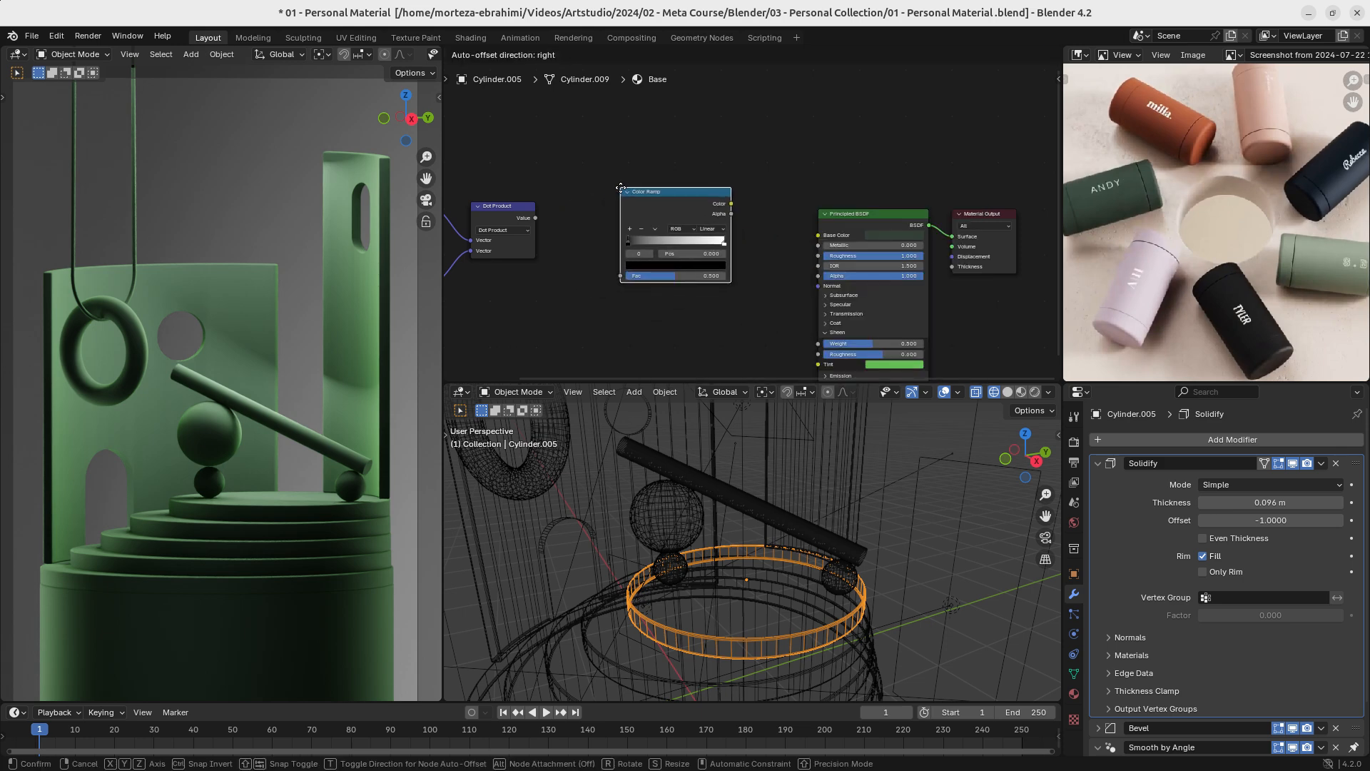
pyautogui.click(685, 228)
pyautogui.hotkey('shift', 'a')
pyautogui.moveTo(686, 196); pyautogui.dragTo(623, 193)
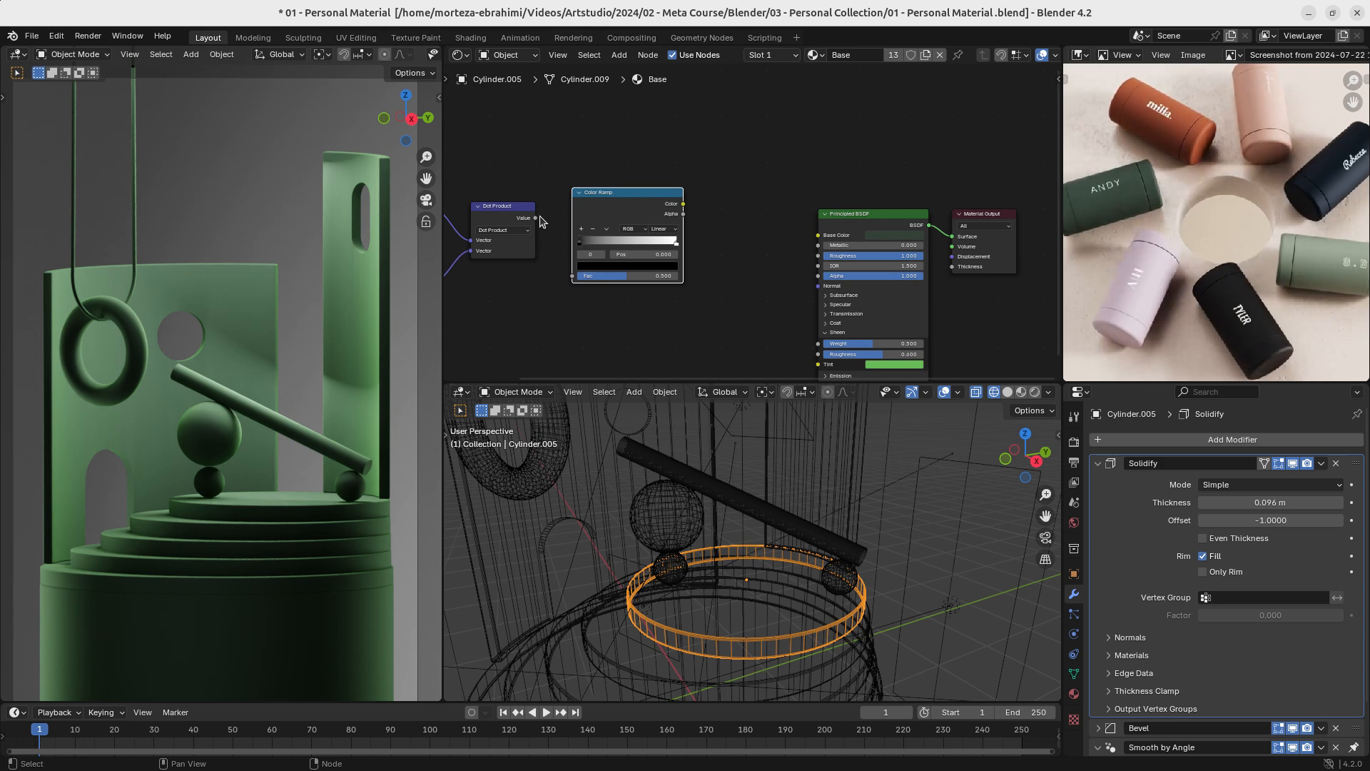
# - Connect the Dot Product value to the Color Ramp's Fac and add a Map Range node fed by the ramp's colour
pyautogui.moveTo(536, 218); pyautogui.dragTo(573, 272)
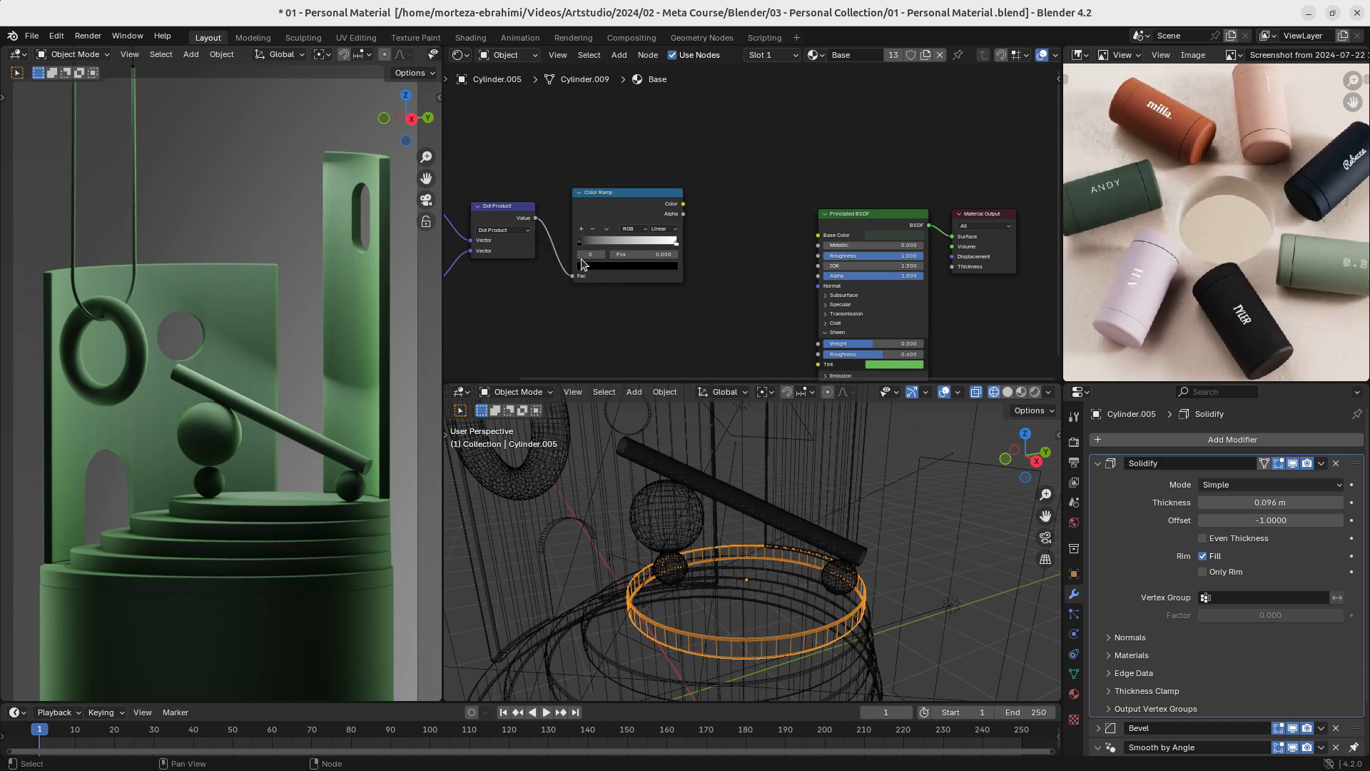
pyautogui.hotkey('shift', 'a')
pyautogui.click(639, 208)
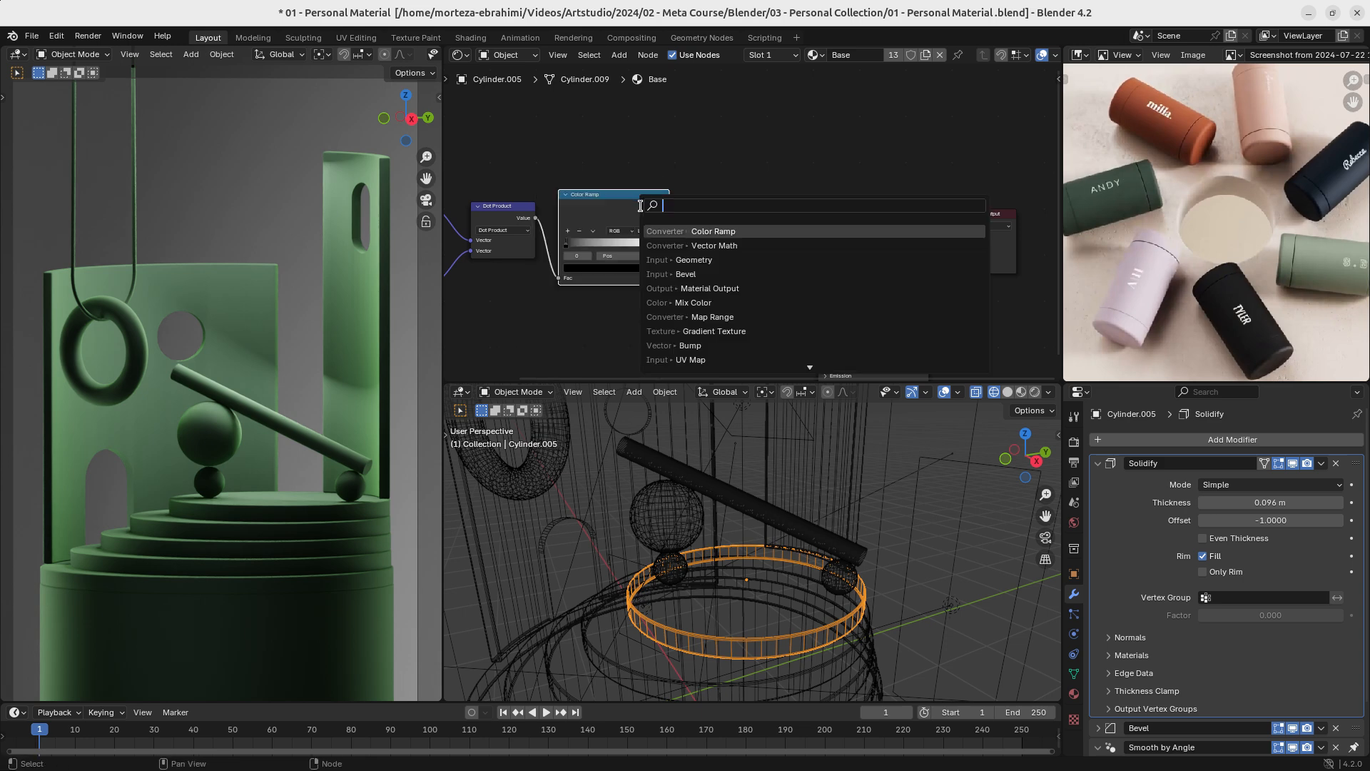
pyautogui.write('map r')
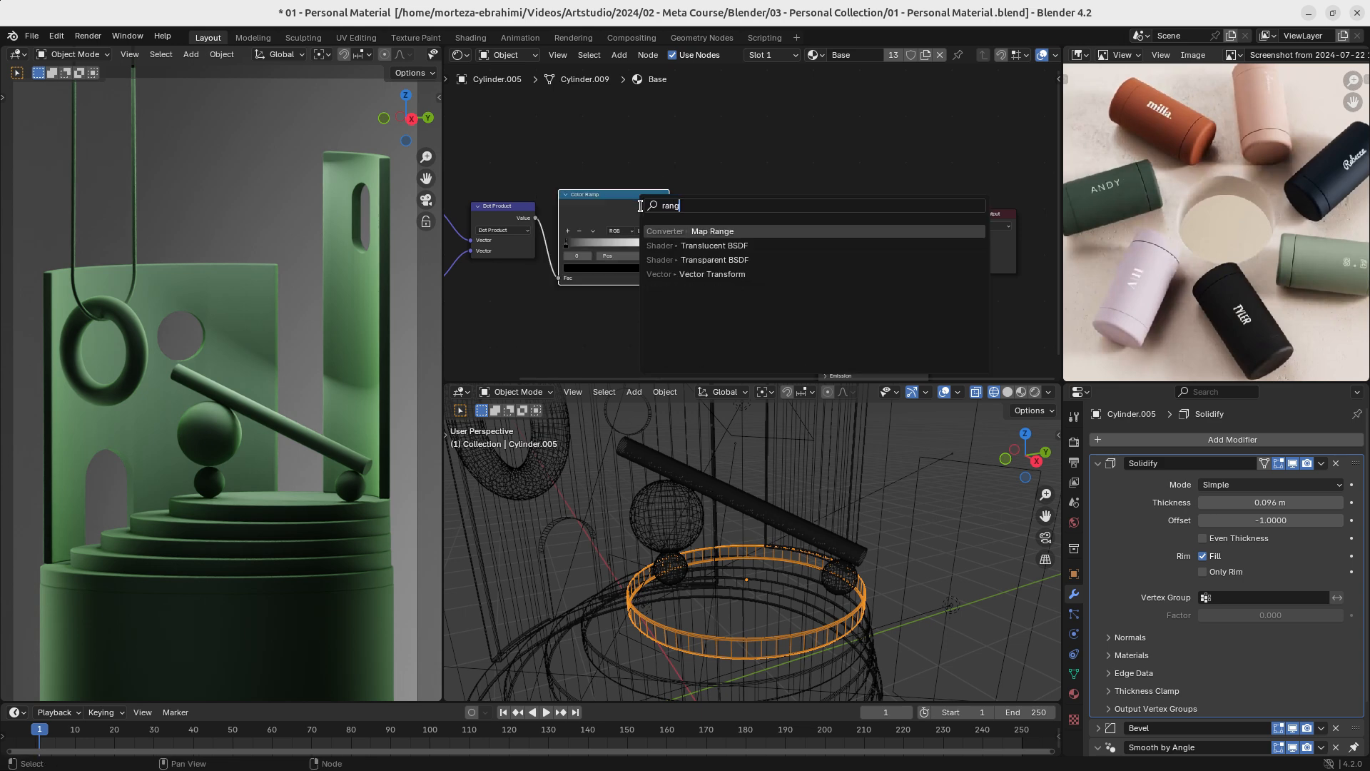
pyautogui.press('Return')
pyautogui.click(696, 188)
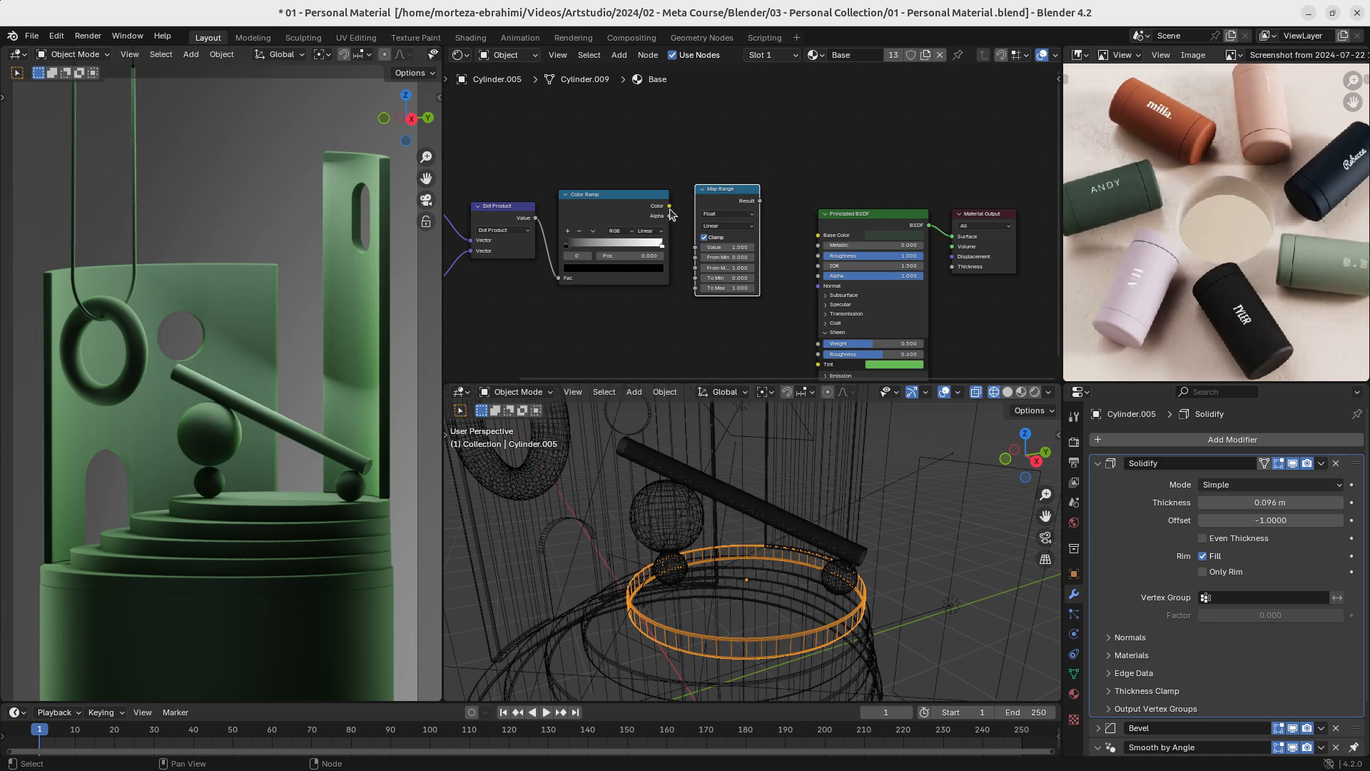
pyautogui.moveTo(669, 206); pyautogui.dragTo(694, 245)
pyautogui.moveTo(760, 200); pyautogui.dragTo(788, 225)
# - Move the whole edge-detection chain, from Bevel and Geometry through Map Range, further away from the Principled BSDF
pyautogui.scroll(-2, 757, 221)
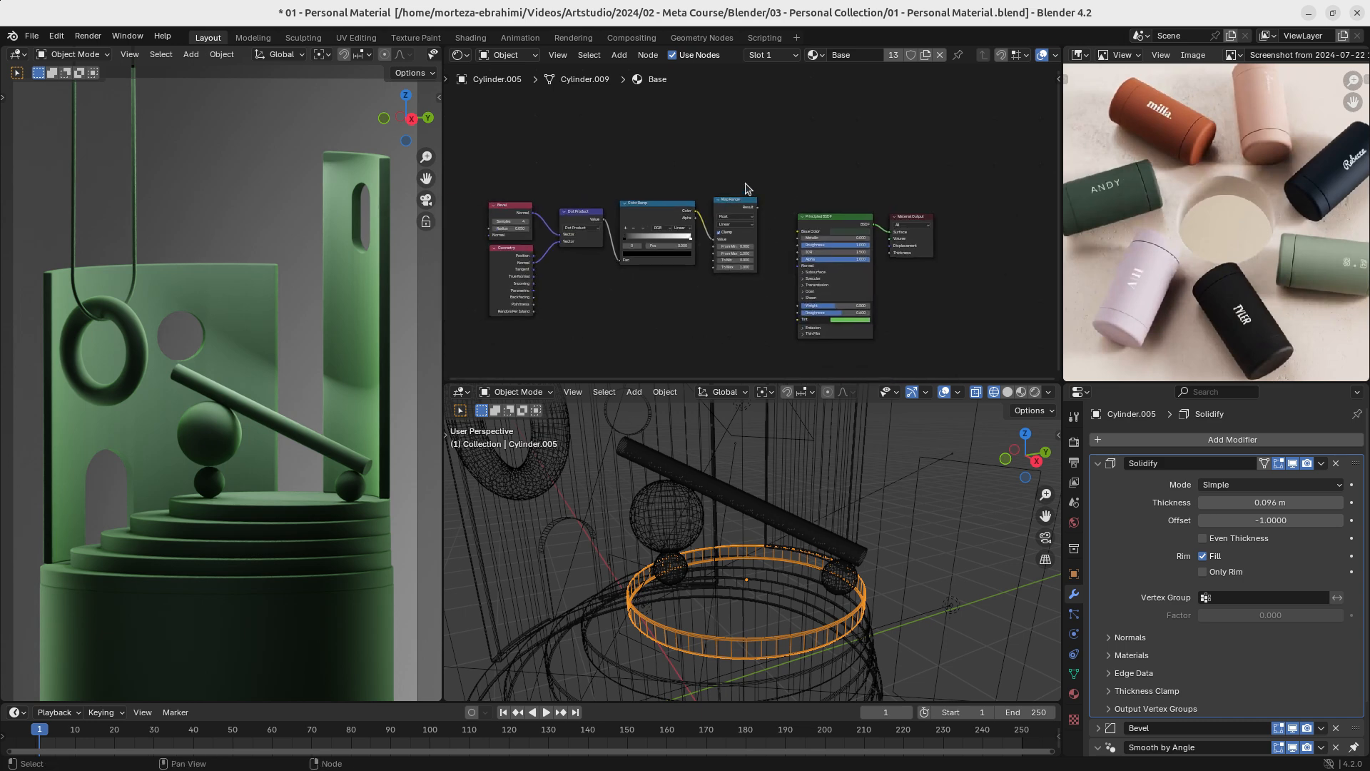
pyautogui.moveTo(742, 173); pyautogui.dragTo(528, 277)
pyautogui.press('g')
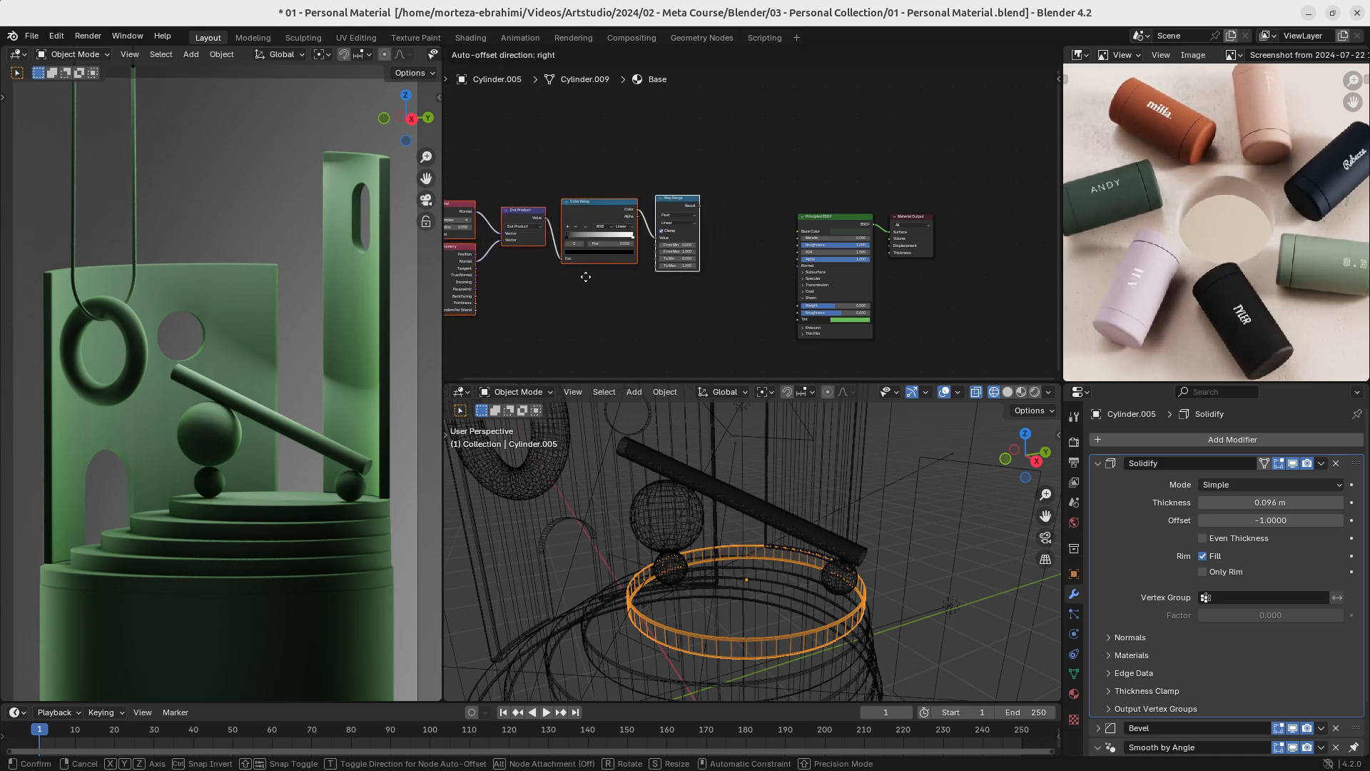
pyautogui.click(583, 275)
# - Add a Mix Color node, feeding its Factor from the Map Range result and sending its Result to the Principled BSDF's Base Color
pyautogui.scroll(2, 737, 228)
pyautogui.hotkey('shift', 'a')
pyautogui.write('m')
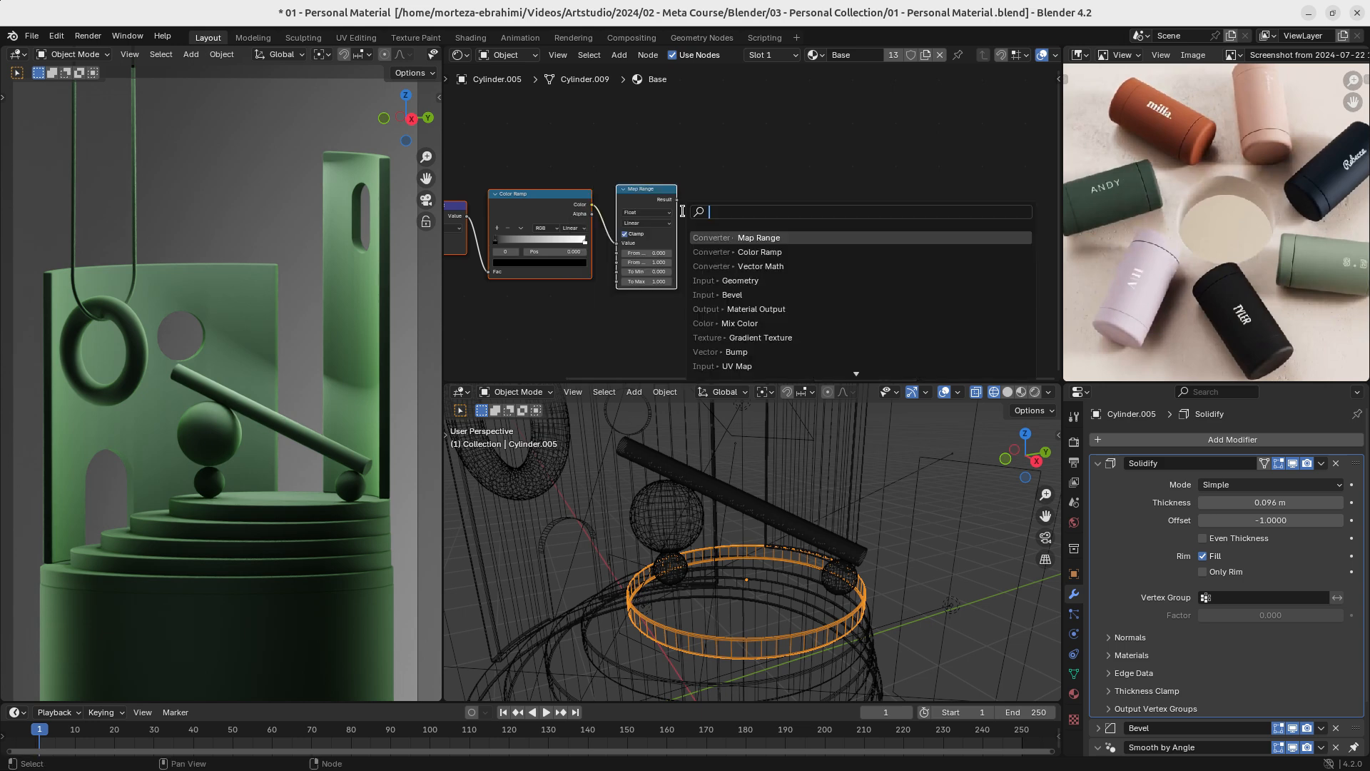
pyautogui.write('ix')
pyautogui.click(800, 227)
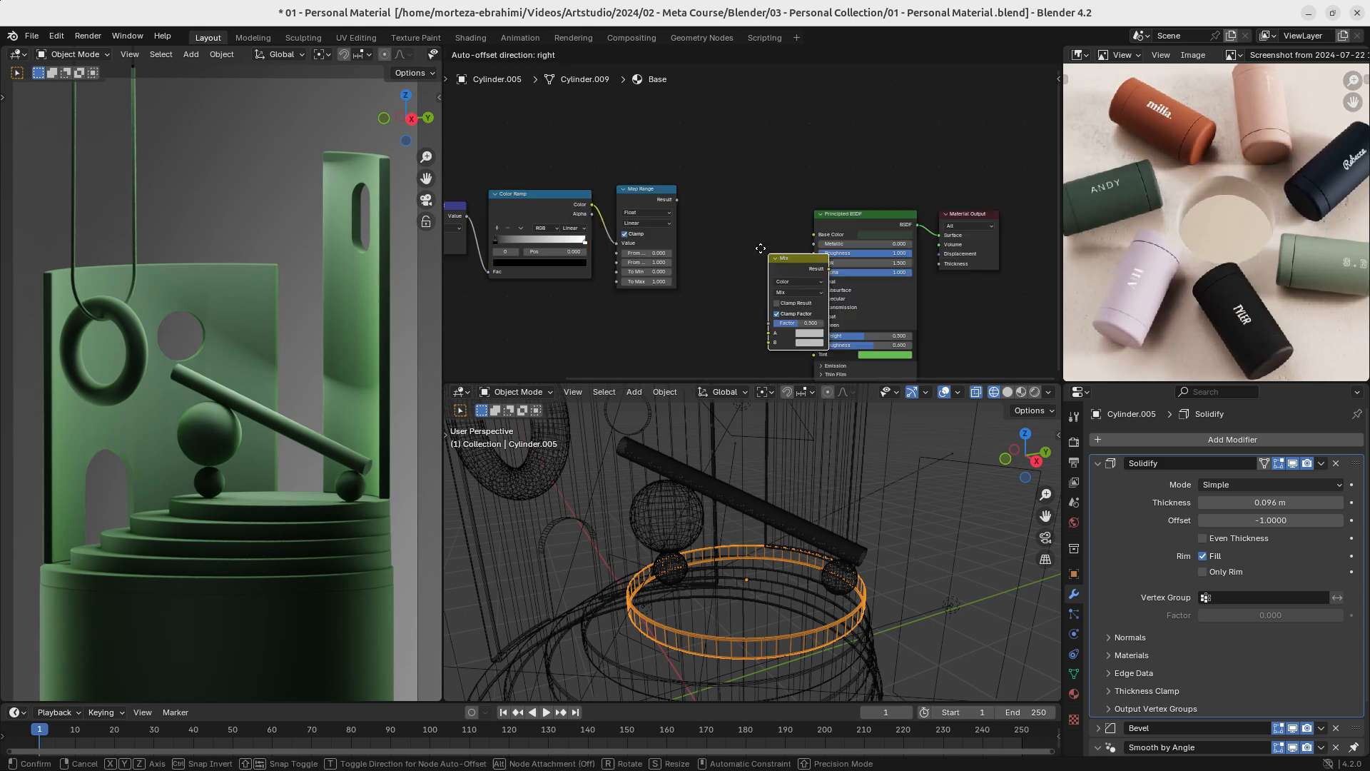
pyautogui.click(704, 184)
pyautogui.moveTo(677, 199); pyautogui.dragTo(703, 251)
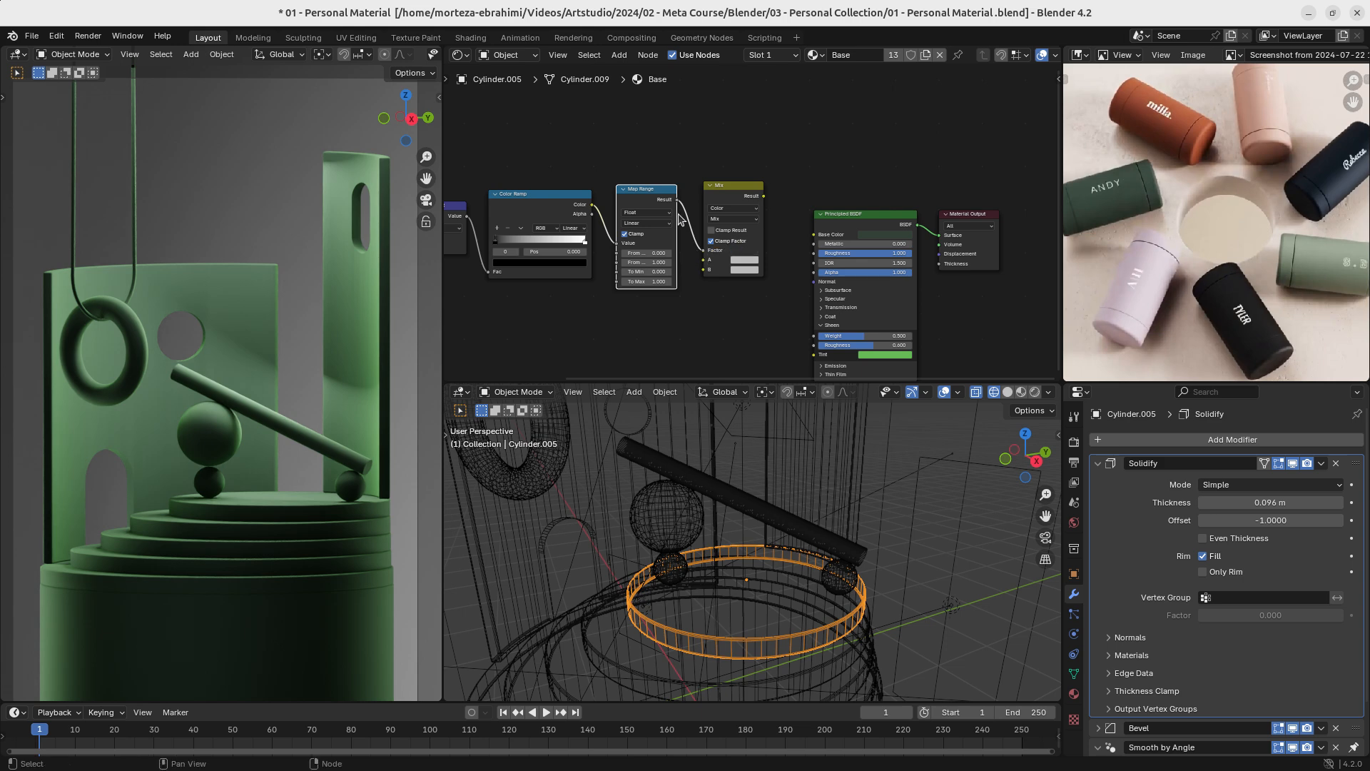
pyautogui.moveTo(765, 196); pyautogui.dragTo(811, 240)
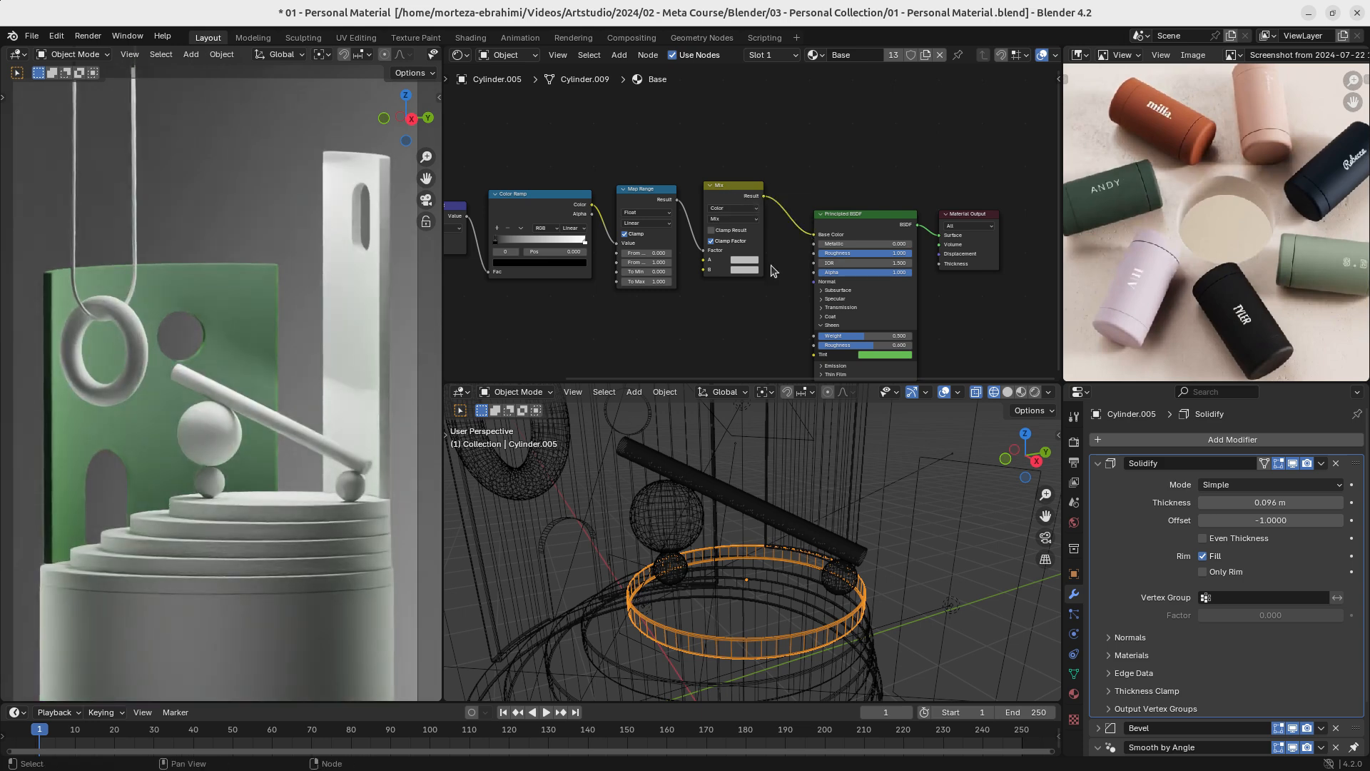
# - Temporarily unlink the Mix node from Base Color to copy the Principled BSDF's dark green base colour value
pyautogui.scroll(1, 771, 270)
pyautogui.scroll(2, 770, 271)
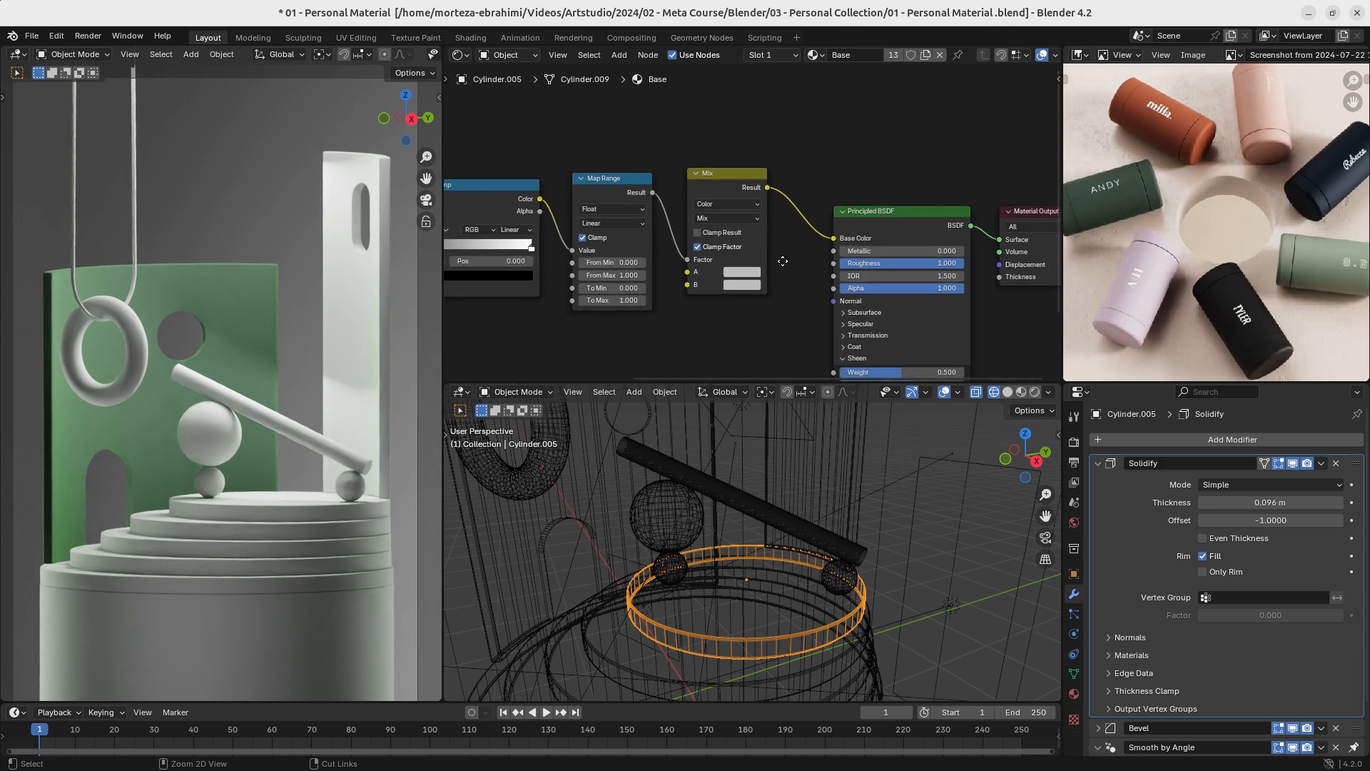
pyautogui.moveTo(857, 244); pyautogui.dragTo(833, 251)
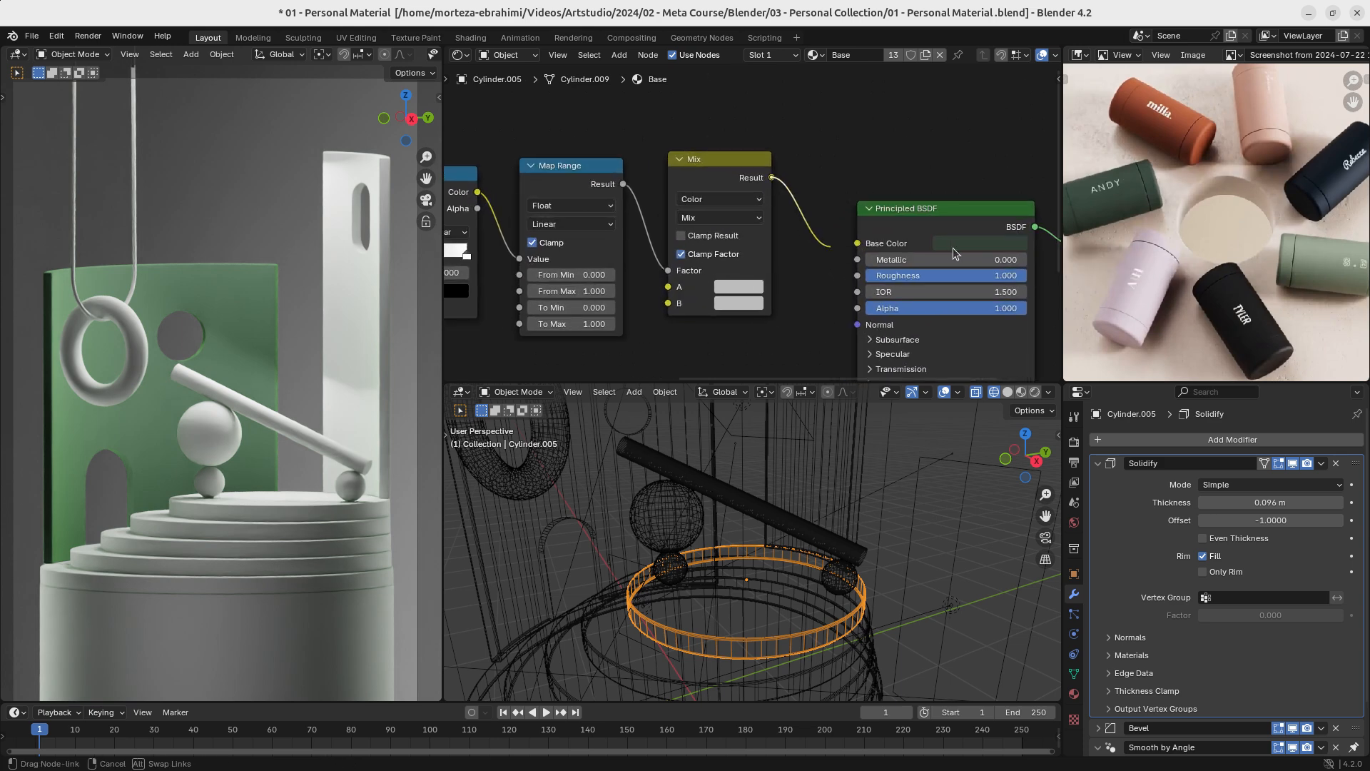
pyautogui.click(963, 244)
pyautogui.click(1043, 402)
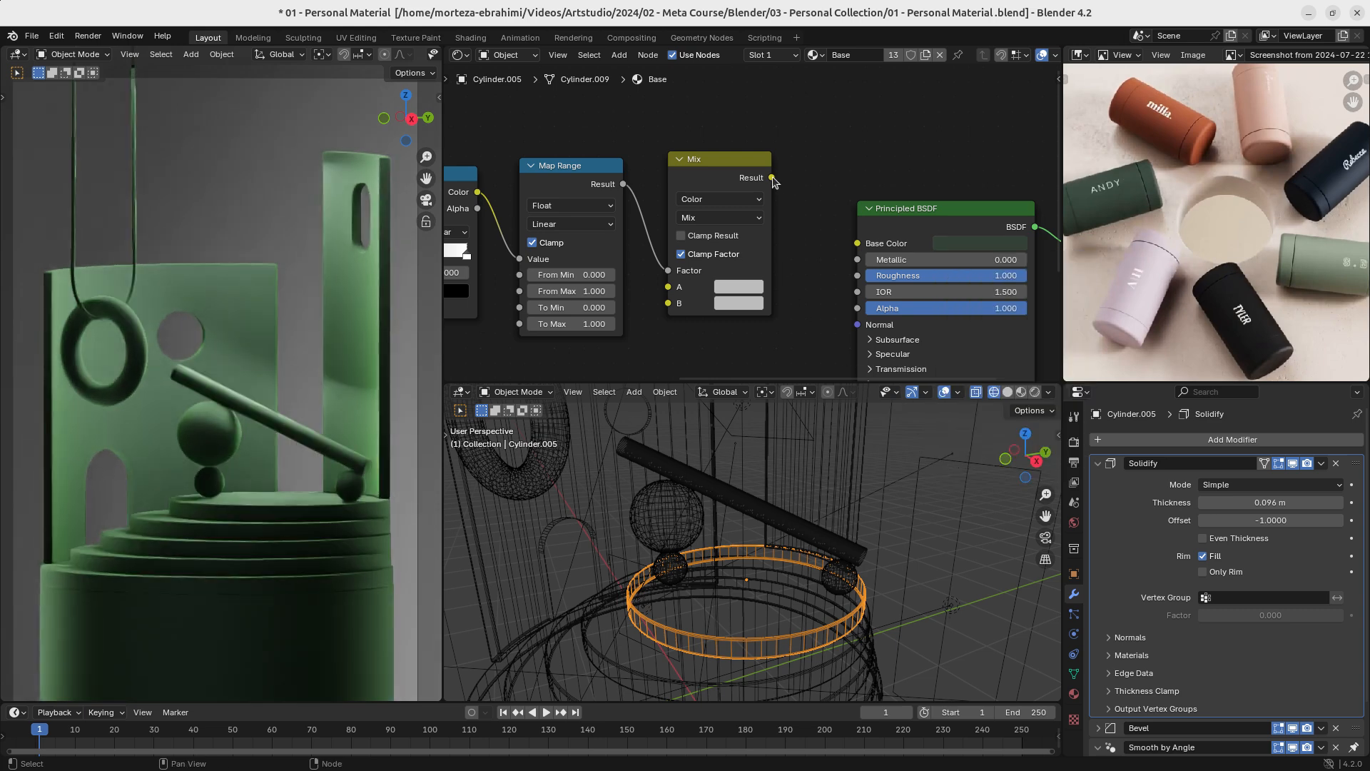
pyautogui.moveTo(772, 178); pyautogui.dragTo(859, 242)
# - Detach and delete the Mix node, leaving the Map Range result linked directly to Base Color
pyautogui.click(739, 286)
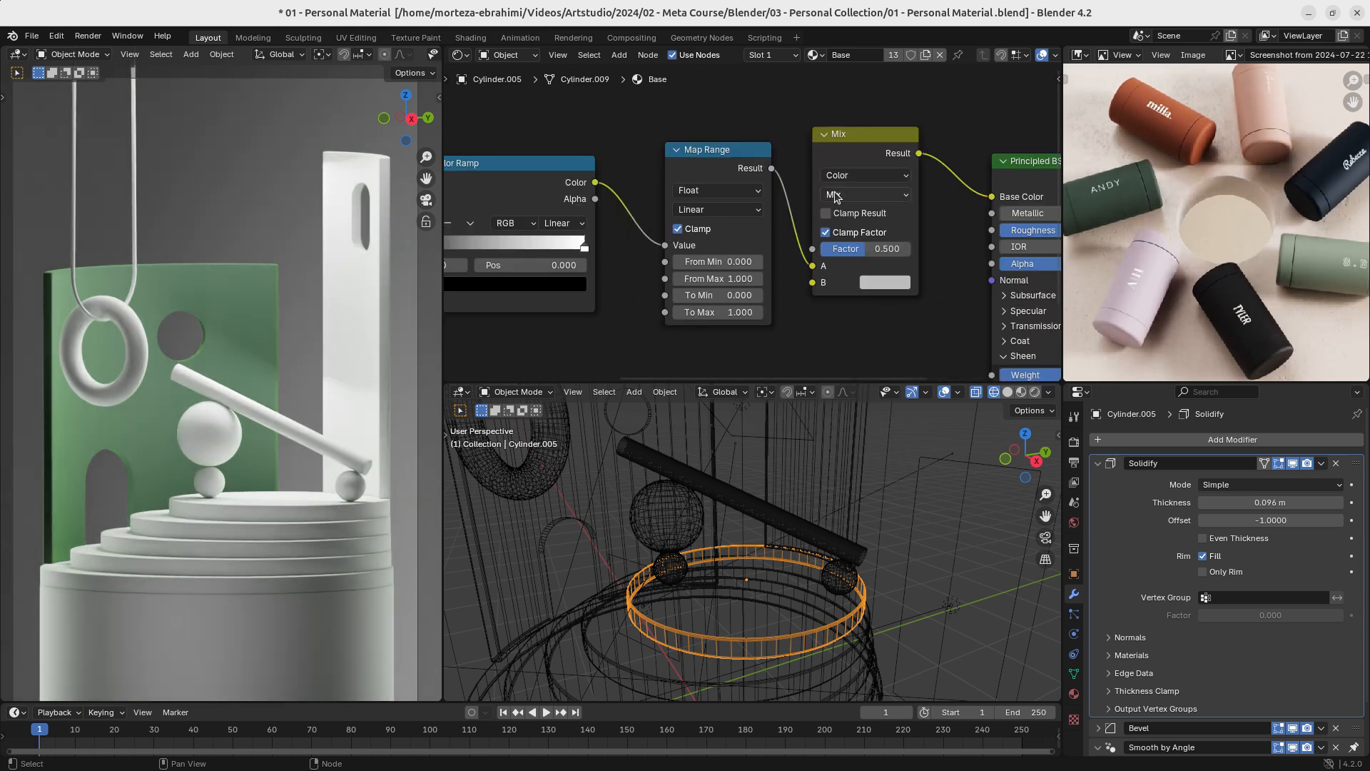
pyautogui.keyDown('ctrl'); pyautogui.moveTo(835, 207); pyautogui.dragTo(775, 151, button='middle'); pyautogui.keyUp('ctrl')
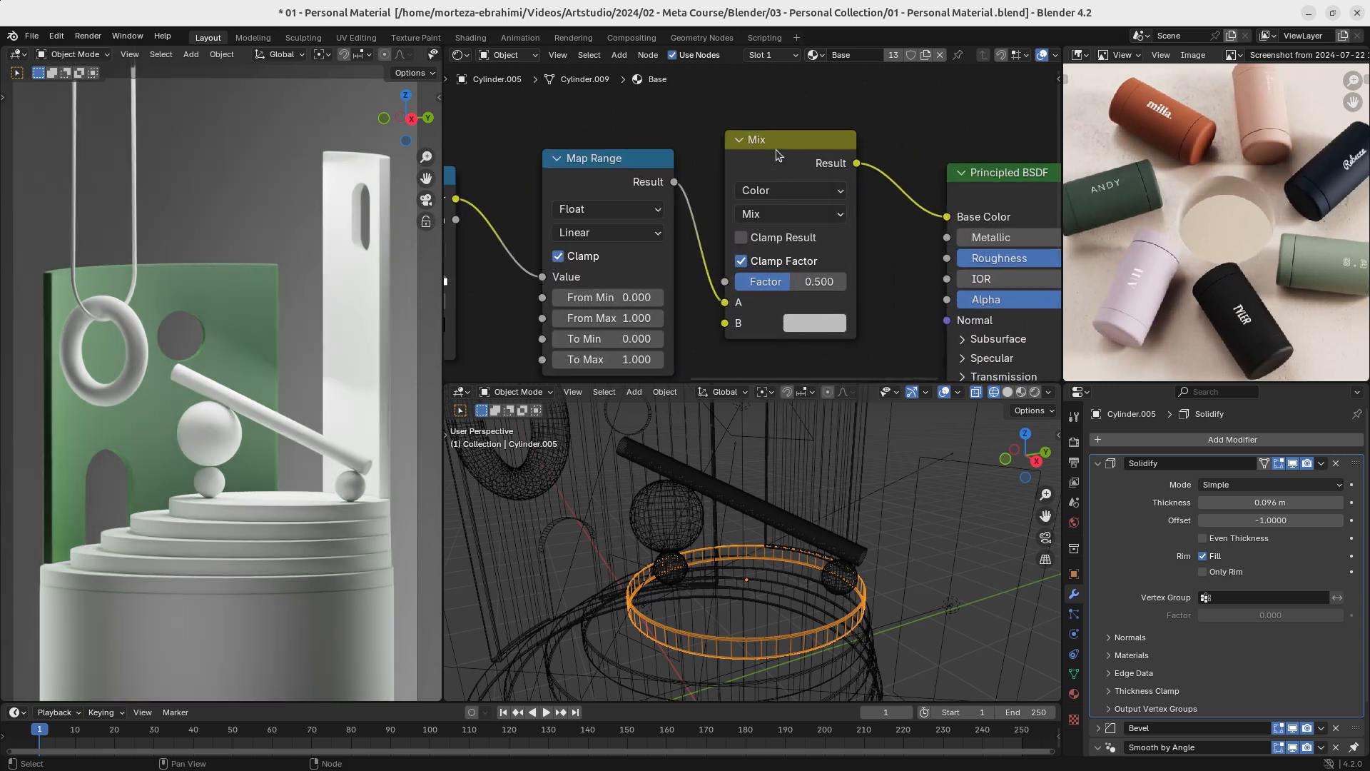
pyautogui.click(779, 141)
pyautogui.scroll(-2, 753, 216)
pyautogui.moveTo(734, 292); pyautogui.dragTo(921, 218)
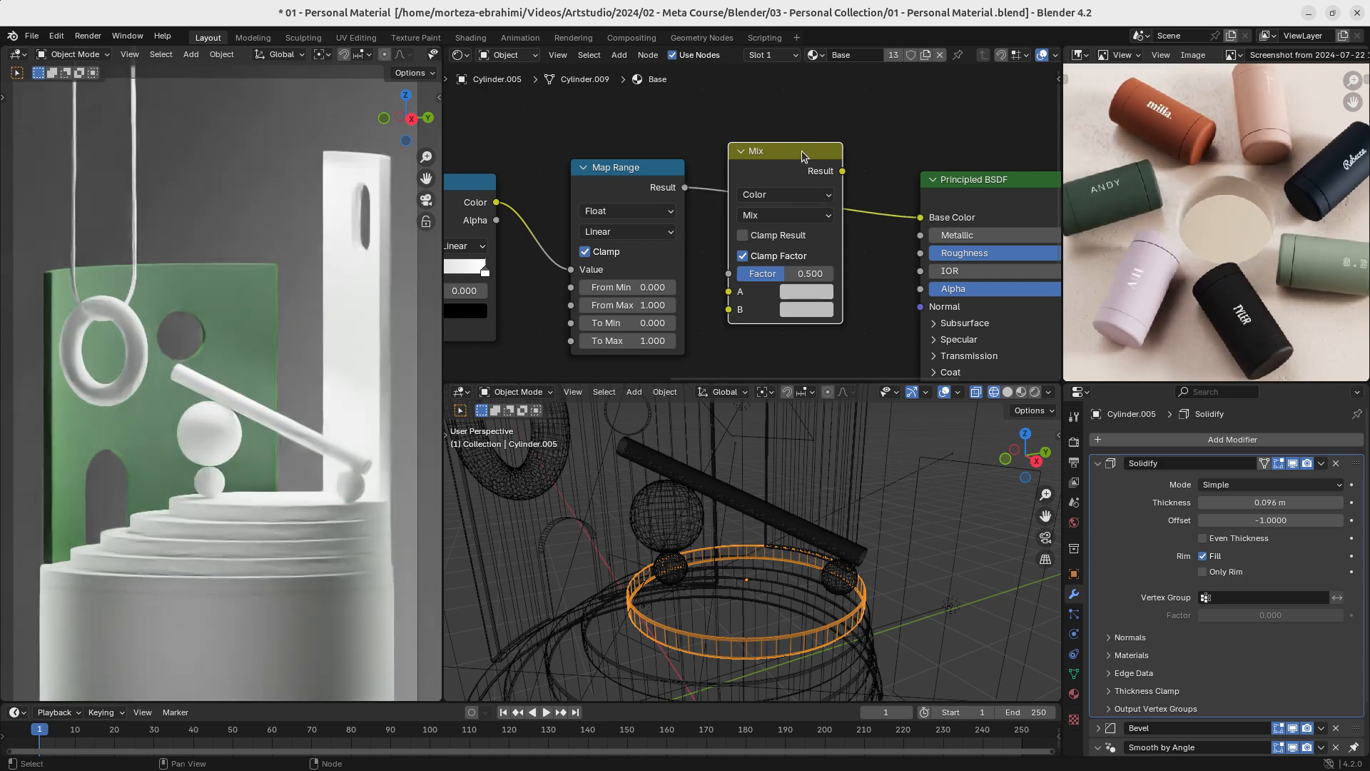
pyautogui.press('x')
pyautogui.hotkey('shift', 'a')
pyautogui.write('ras')
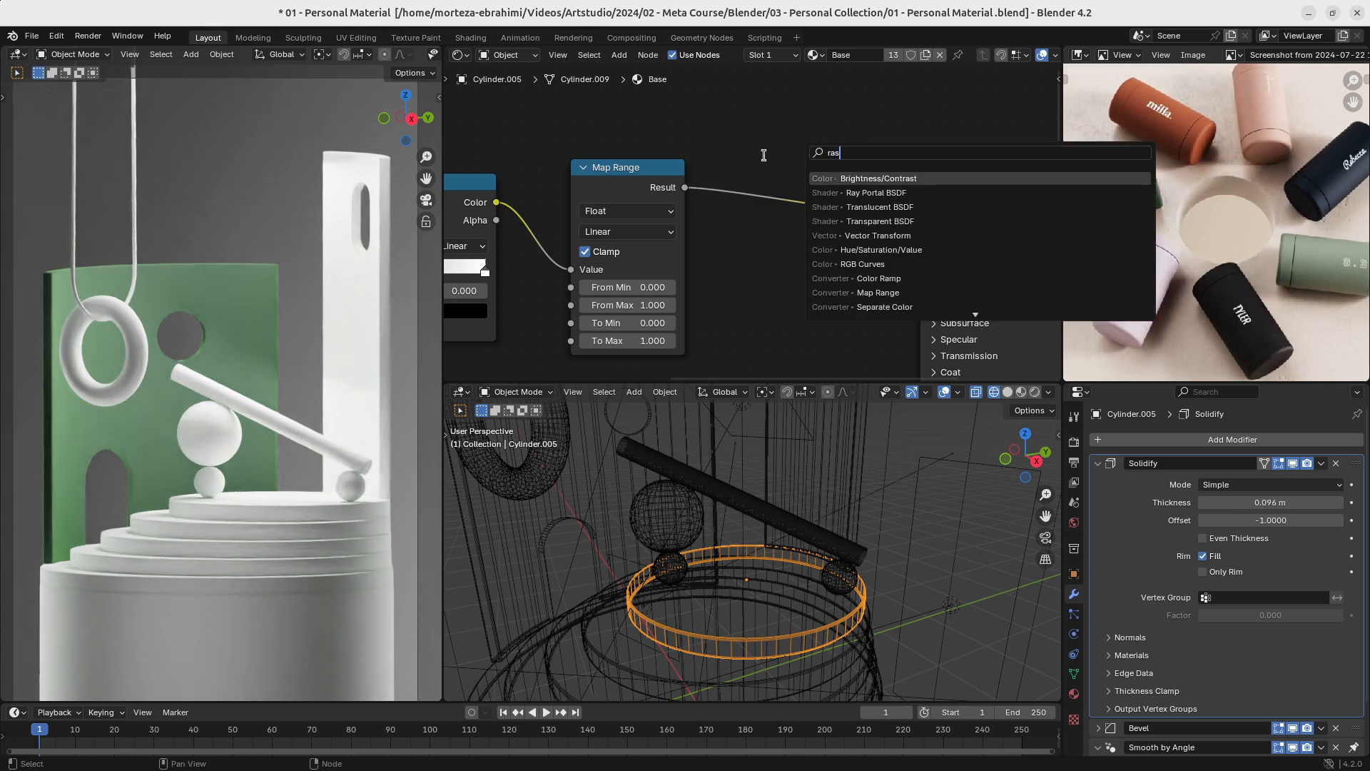
pyautogui.press('Escape')
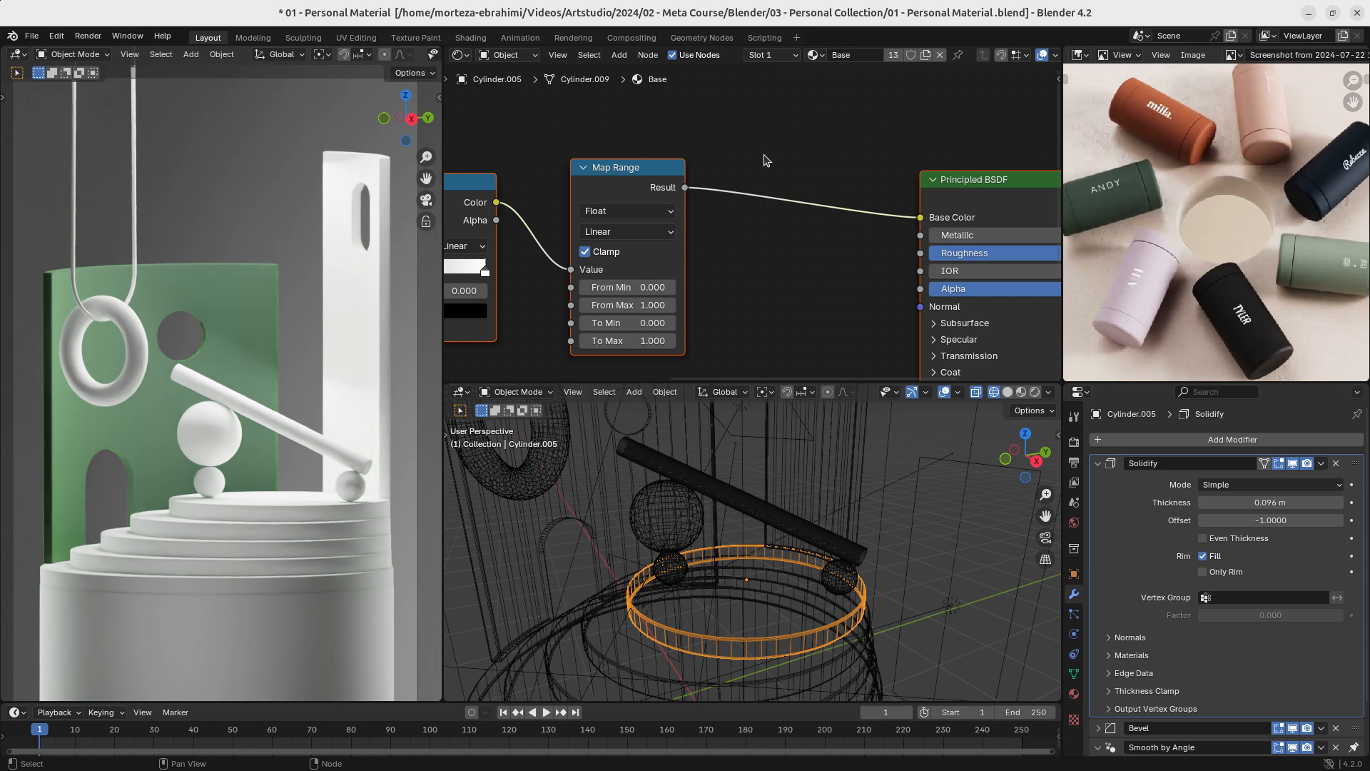
# - Insert a second Color Ramp node between Map Range and the Principled BSDF's Base Color and select its white stop
pyautogui.hotkey('shift', 'a')
pyautogui.write('ram')
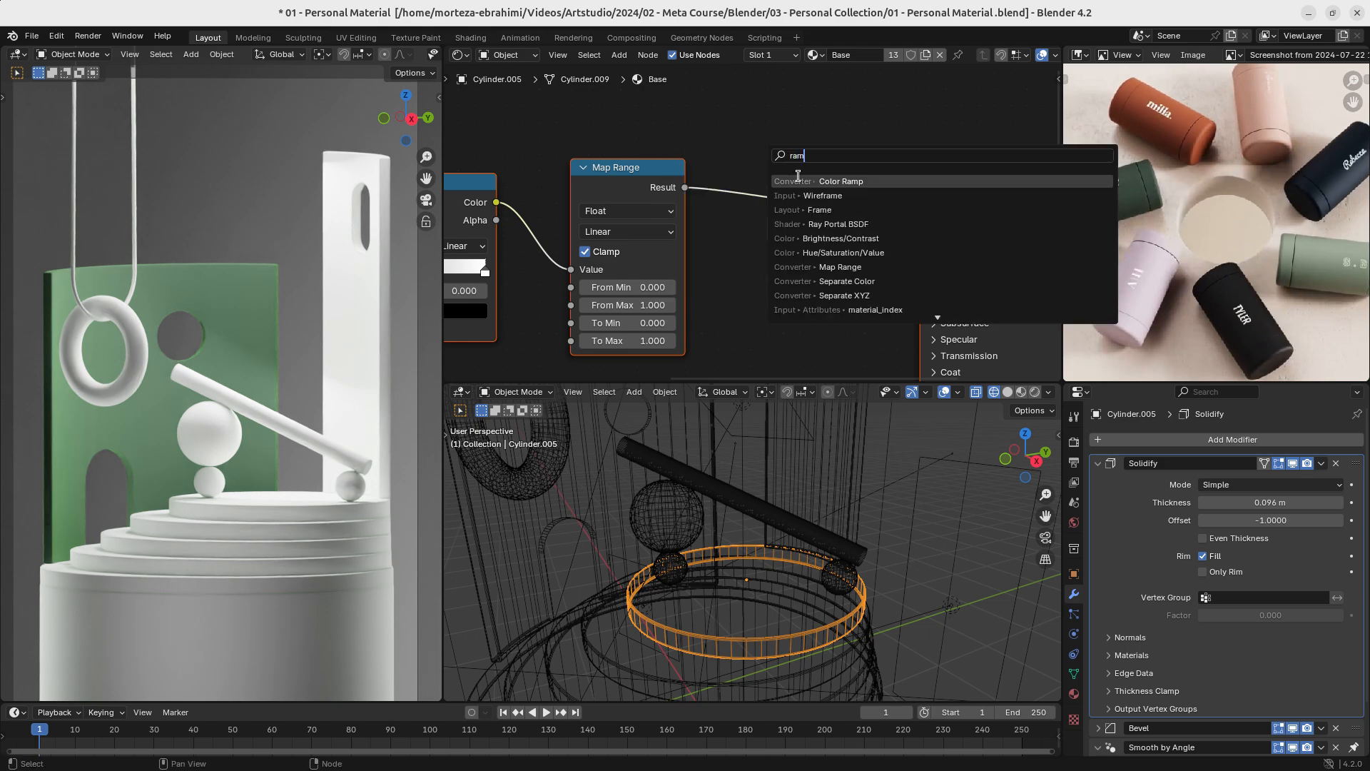
pyautogui.press('Return')
pyautogui.click(814, 250)
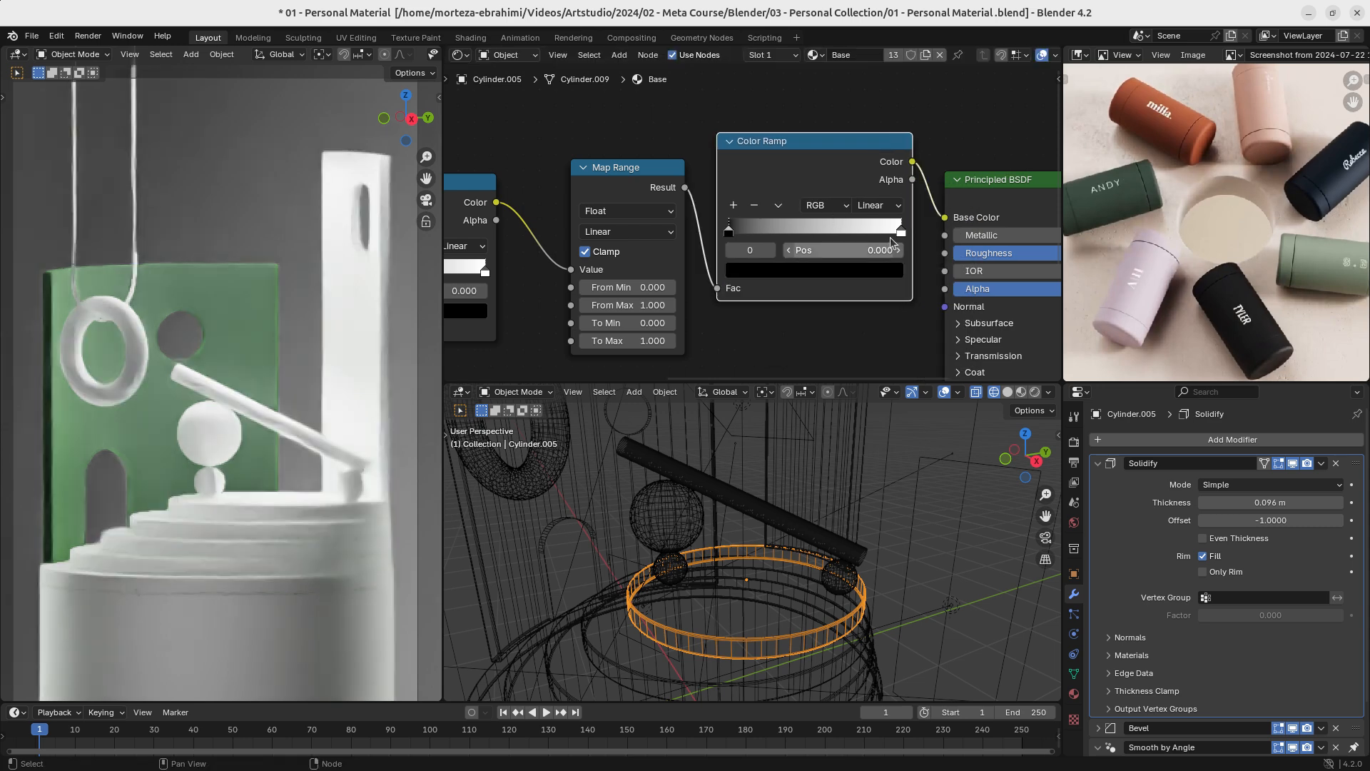
pyautogui.keyDown('ctrl'); pyautogui.moveTo(814, 250); pyautogui.dragTo(748, 237, button='middle'); pyautogui.keyUp('ctrl')
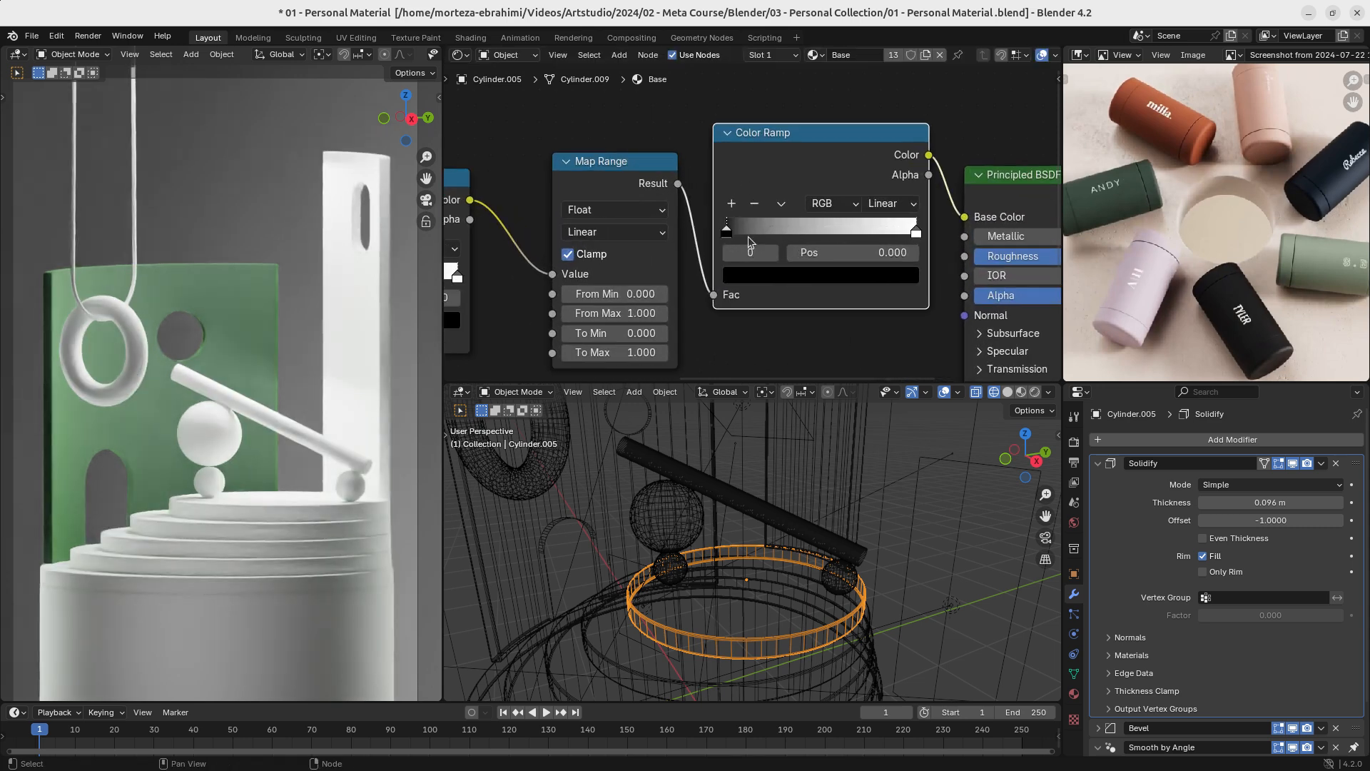
pyautogui.keyDown('ctrl'); pyautogui.moveTo(811, 168); pyautogui.dragTo(749, 131, button='middle'); pyautogui.keyUp('ctrl')
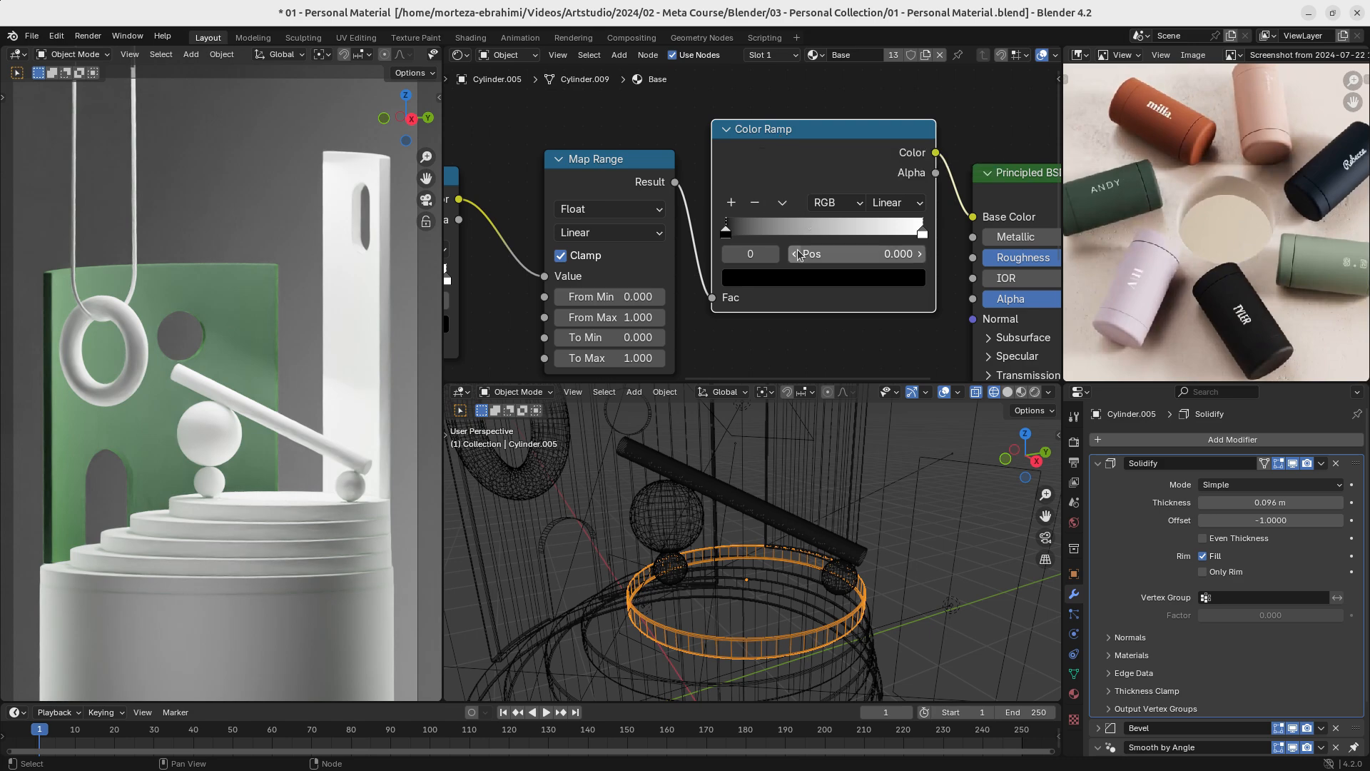
pyautogui.click(922, 234)
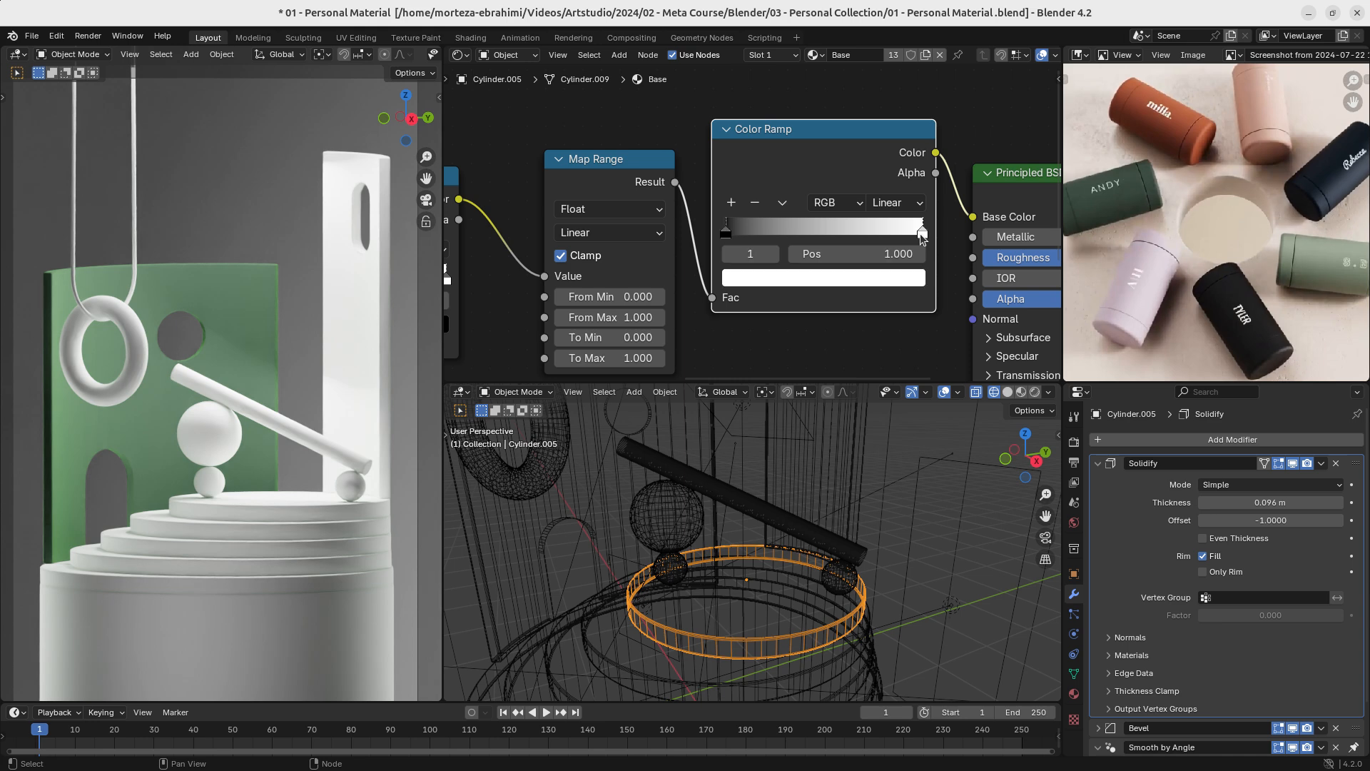
# - Preview the Map Range result directly on the material's surface output and set its To Min to -10
pyautogui.click(612, 162)
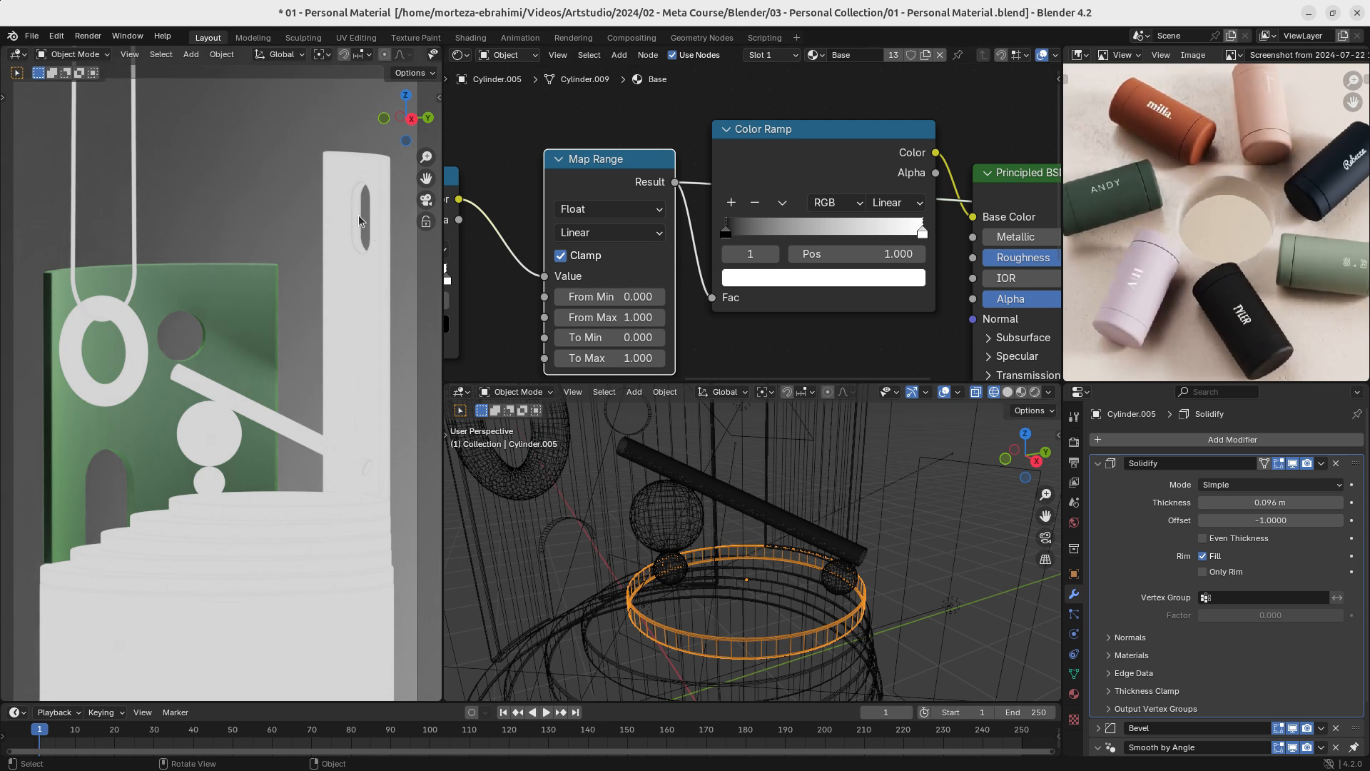
pyautogui.moveTo(672, 337); pyautogui.dragTo(811, 277, button='middle')
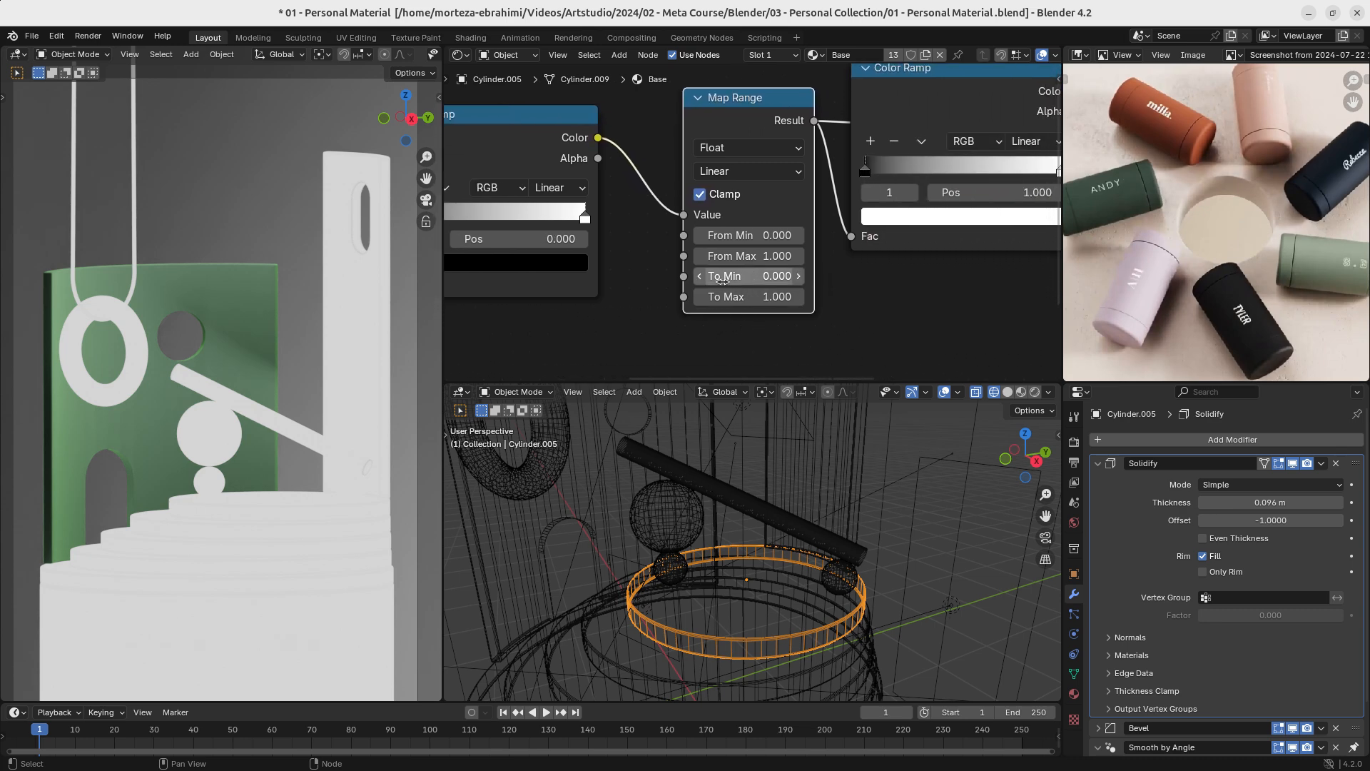
pyautogui.click(685, 318)
pyautogui.scroll(2, 689, 319)
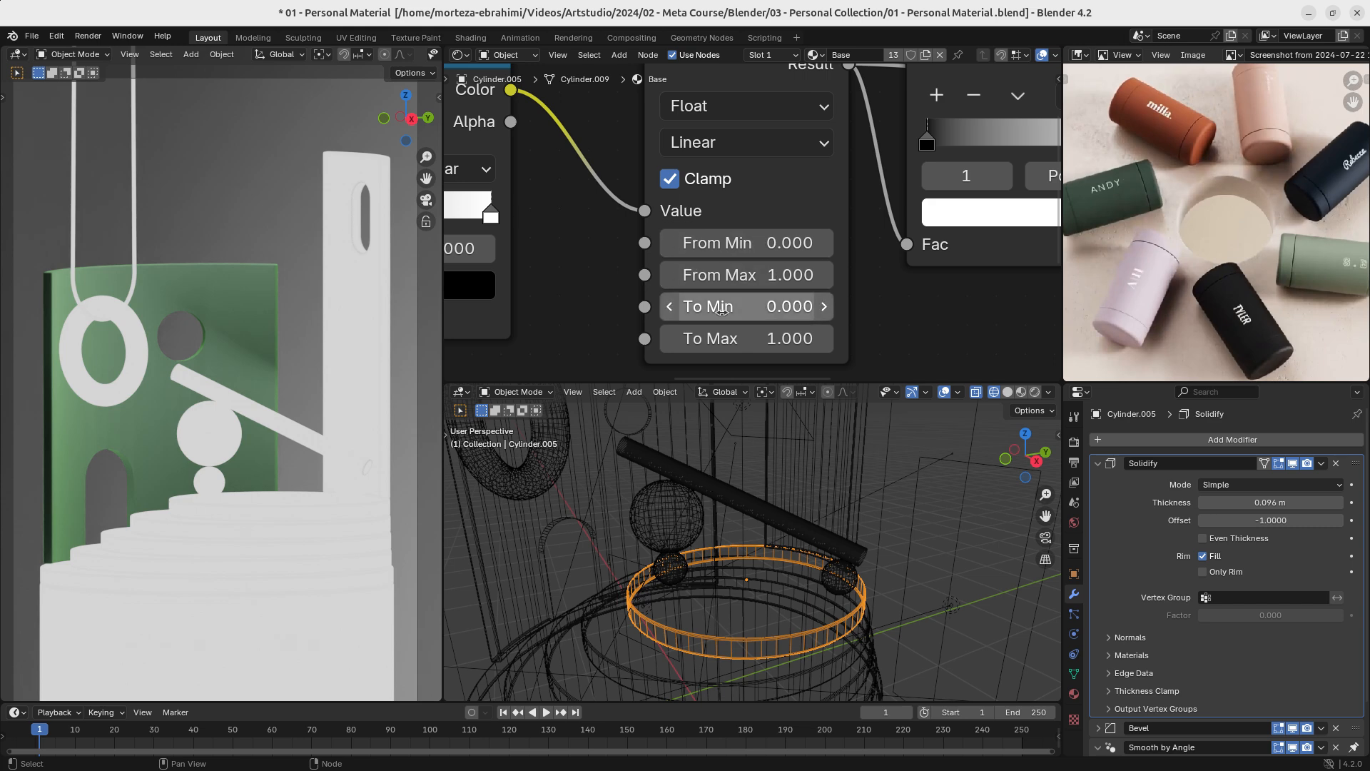
pyautogui.moveTo(766, 308); pyautogui.dragTo(688, 307)
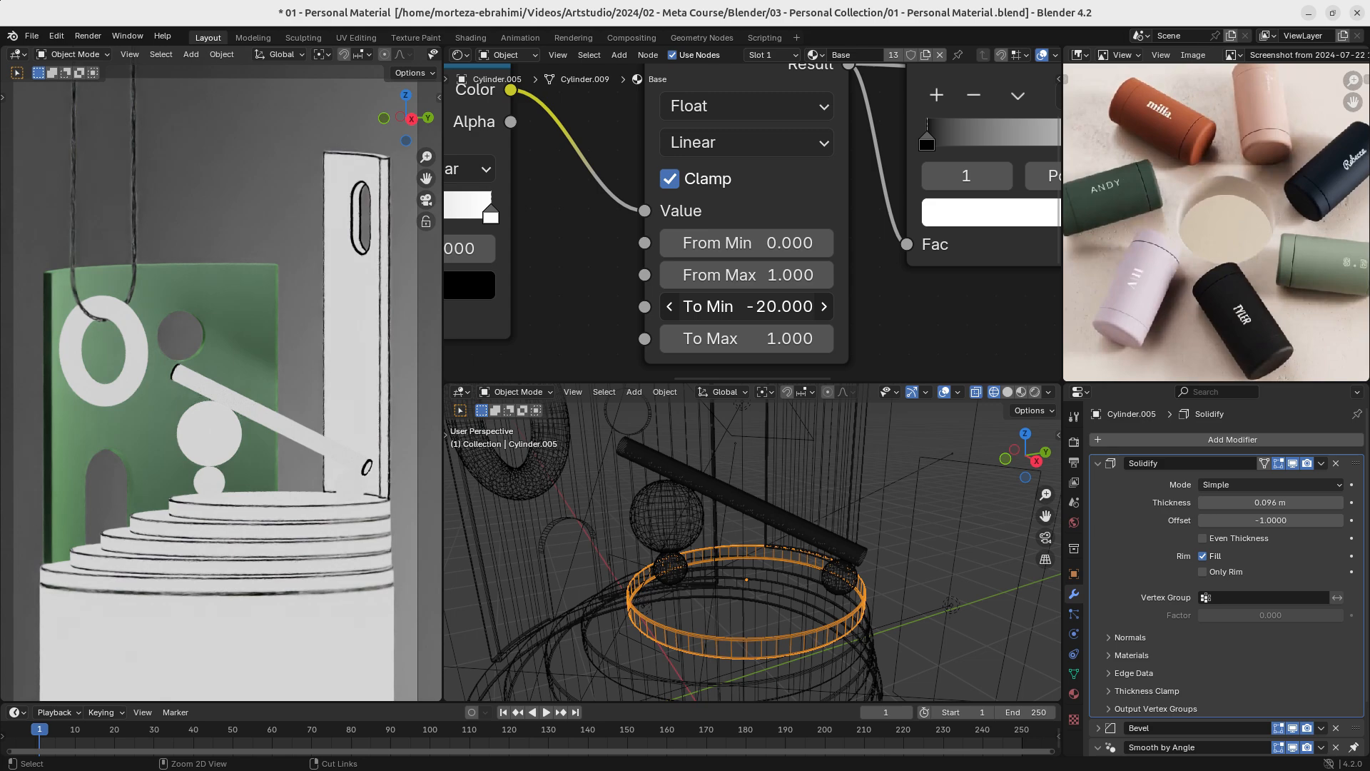
pyautogui.click(762, 308)
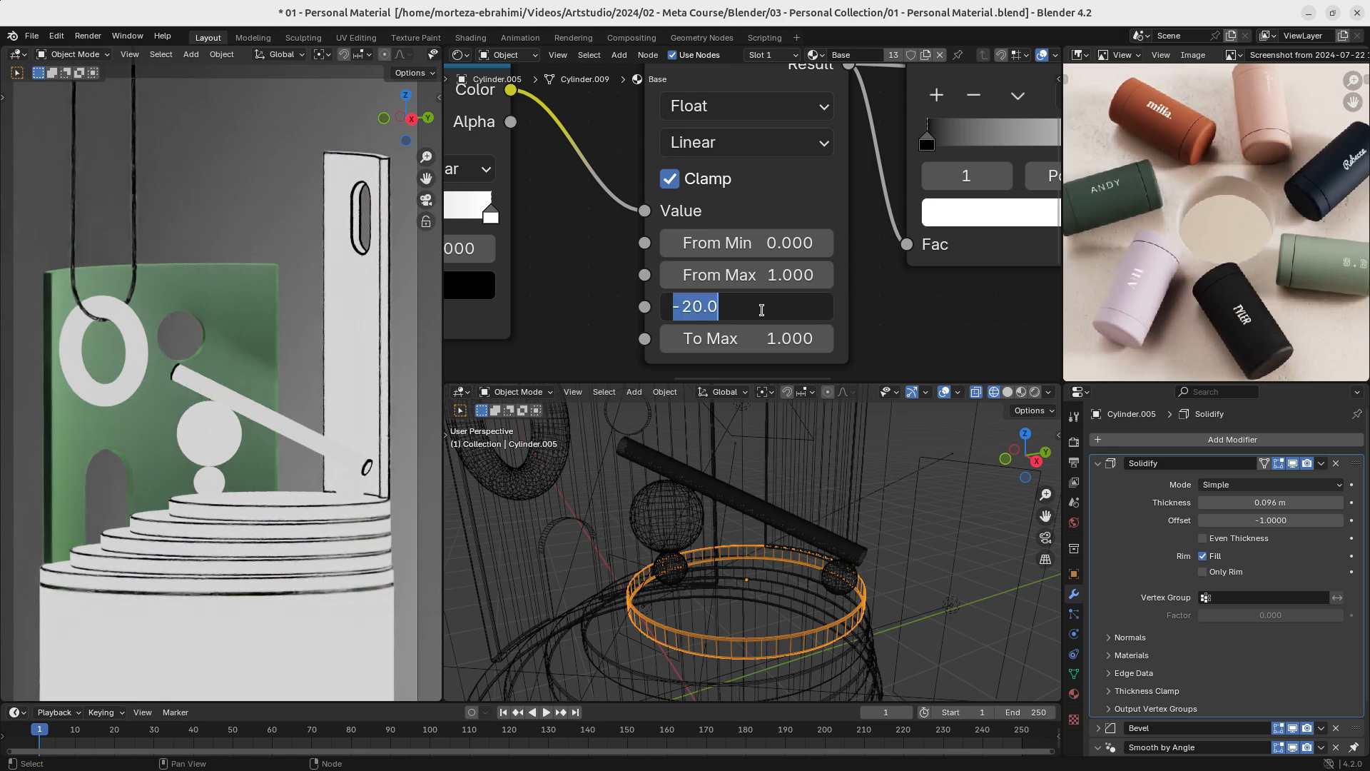
pyautogui.write('-10')
pyautogui.press('Return')
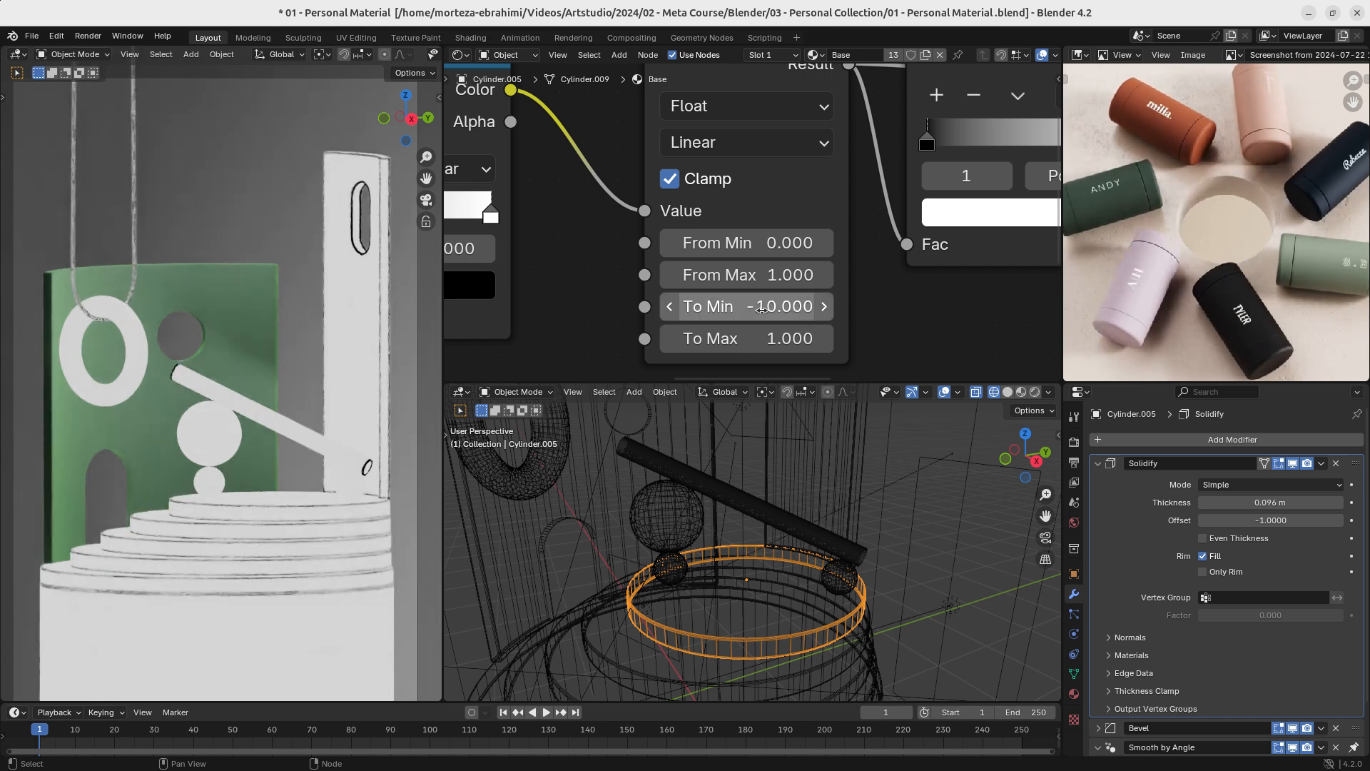
# - Preview the second Color Ramp's colour output directly on the material's surface
pyautogui.keyDown('ctrl'); pyautogui.moveTo(761, 308); pyautogui.dragTo(820, 289, button='middle'); pyautogui.keyUp('ctrl')
pyautogui.moveTo(862, 258); pyautogui.dragTo(685, 281, button='middle')
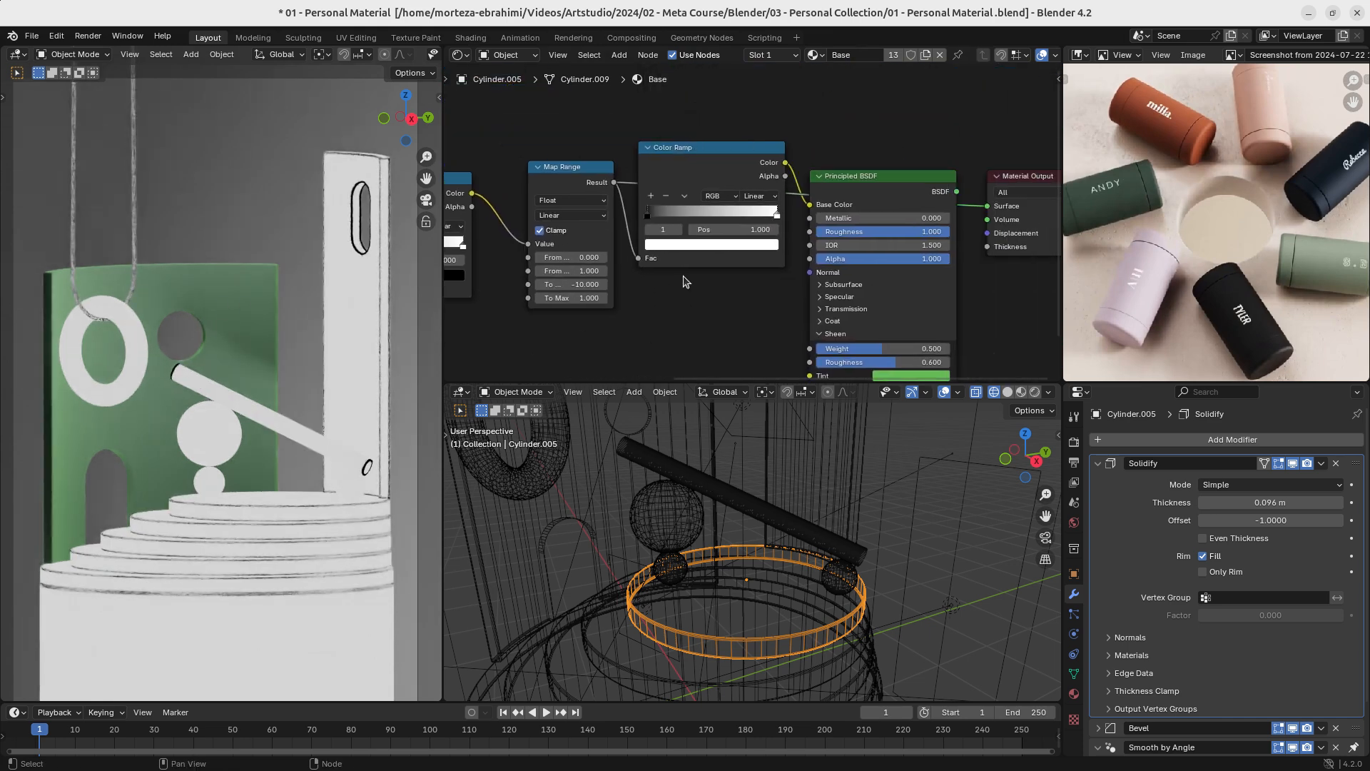
pyautogui.click(705, 160)
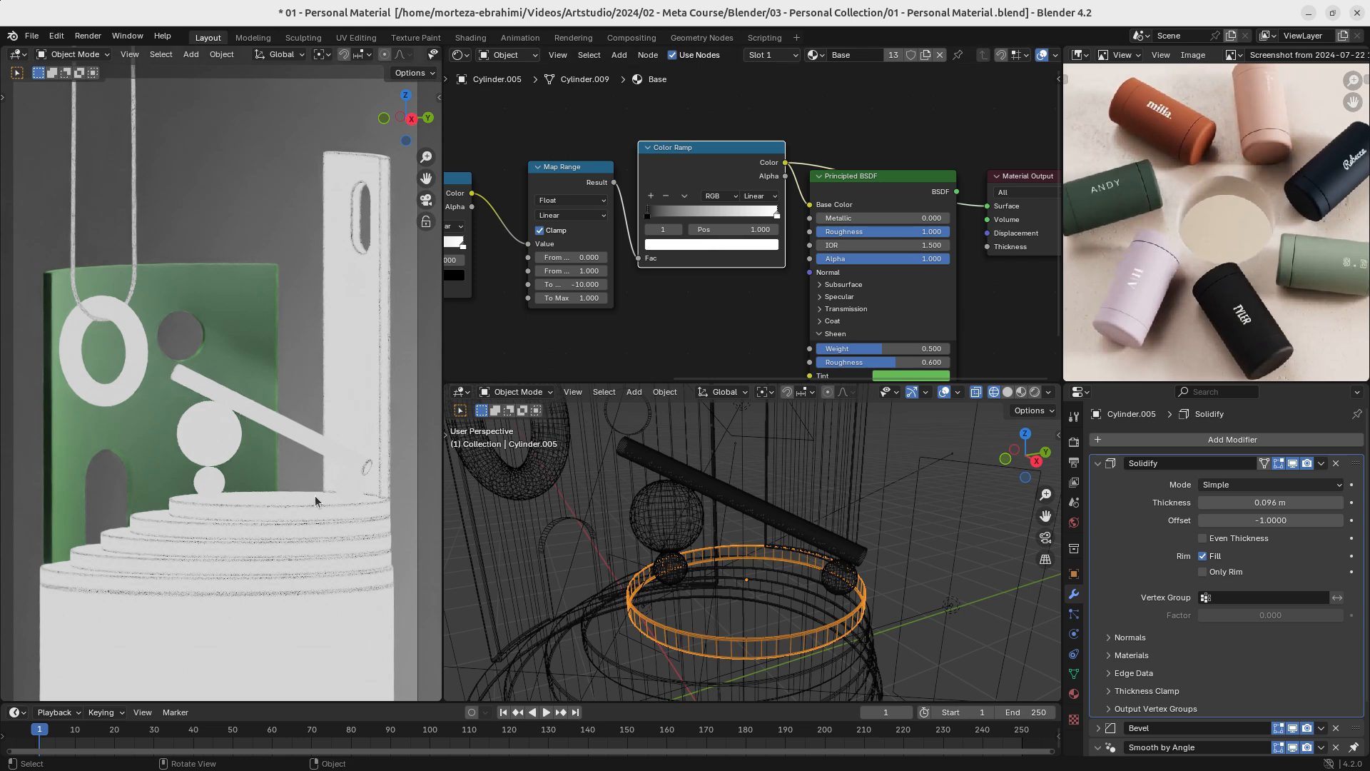
pyautogui.scroll(3, 713, 229)
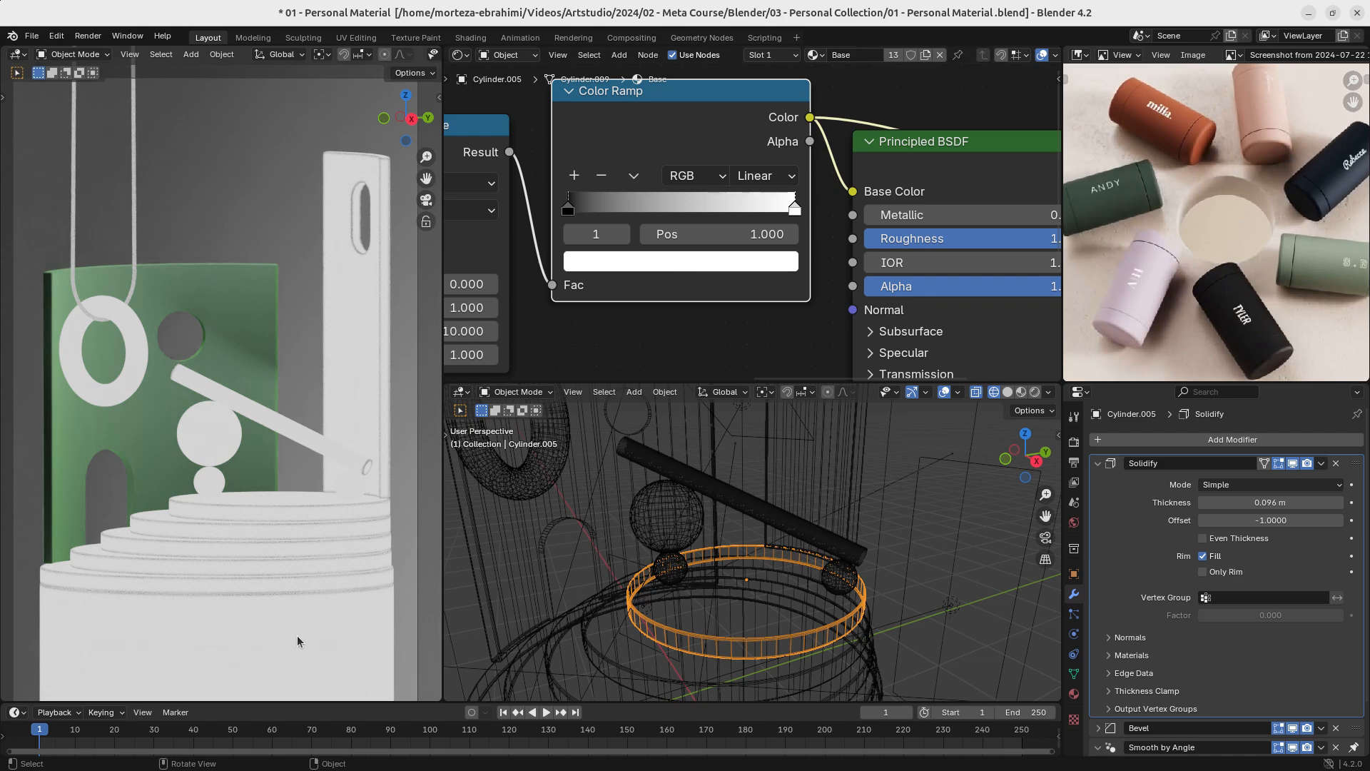
# - Replace the second Color Ramp's white stop colour with the copied dark green hex value
pyautogui.click(725, 261)
pyautogui.click(734, 520)
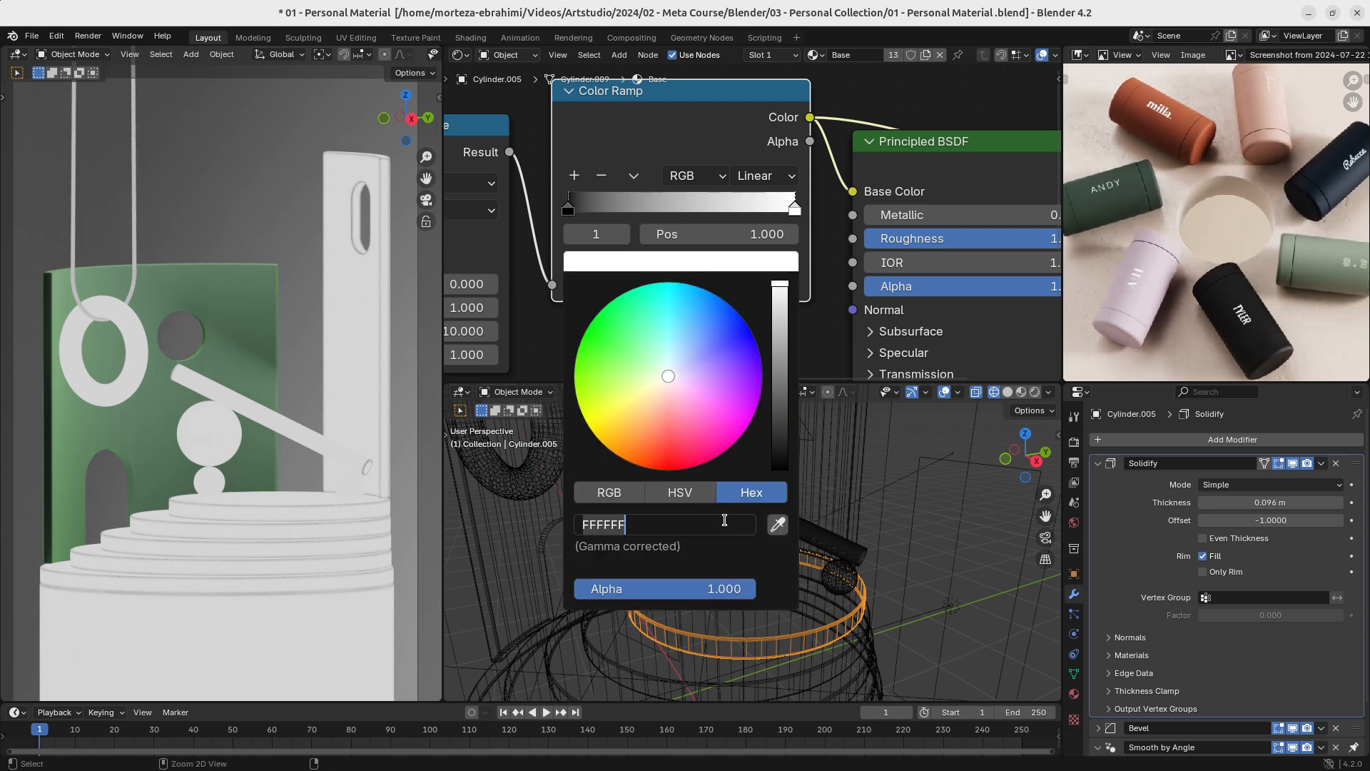
pyautogui.write('334238')
pyautogui.press('Return')
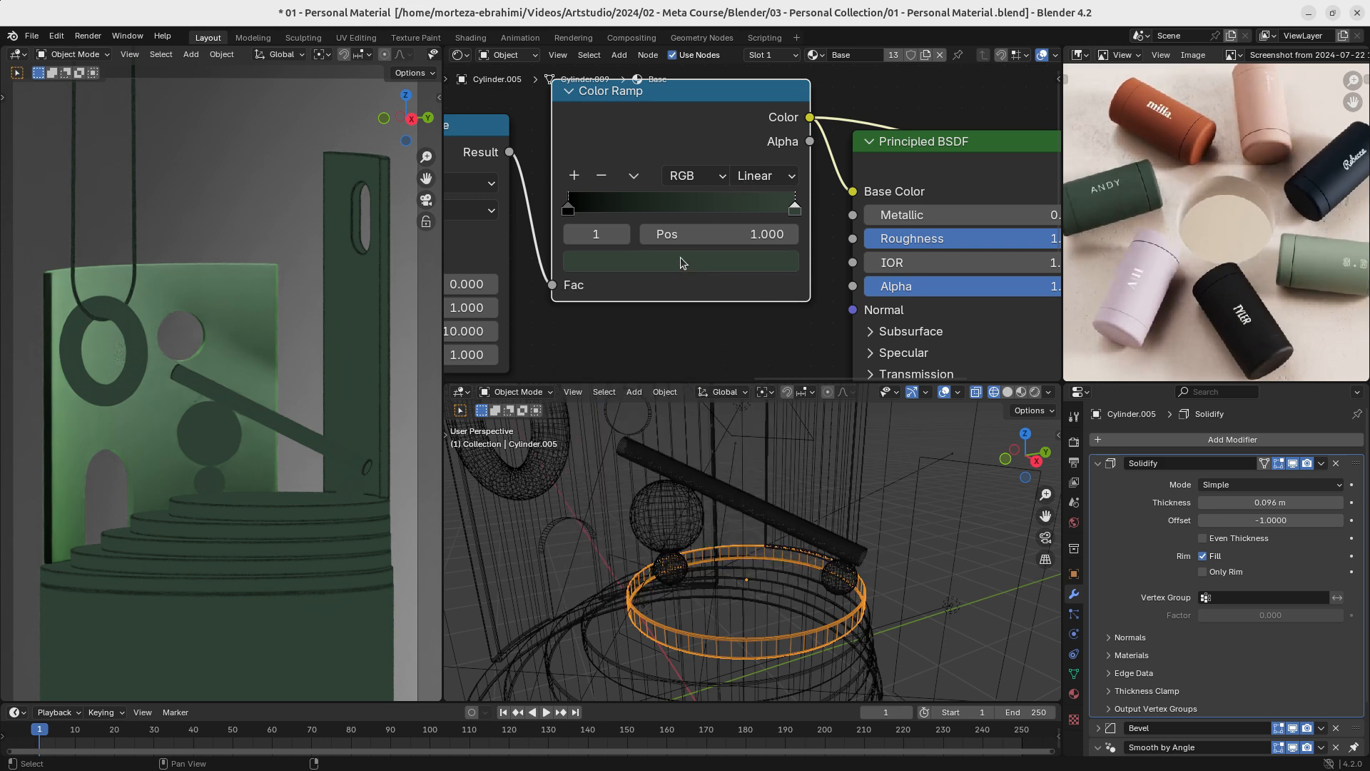
# - Set the second Color Ramp's black stop colour to hex 334238
pyautogui.click(570, 209)
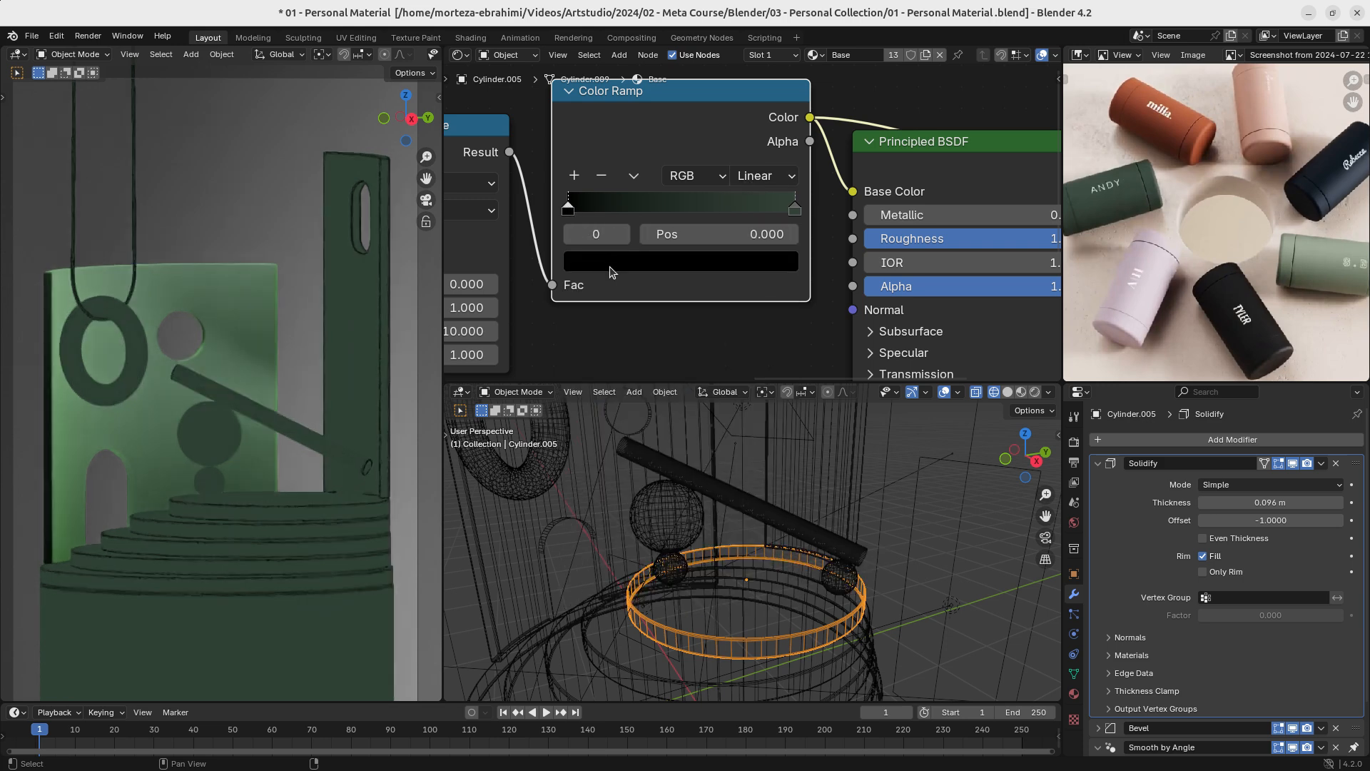
pyautogui.click(612, 263)
pyautogui.click(726, 527)
pyautogui.write('334238')
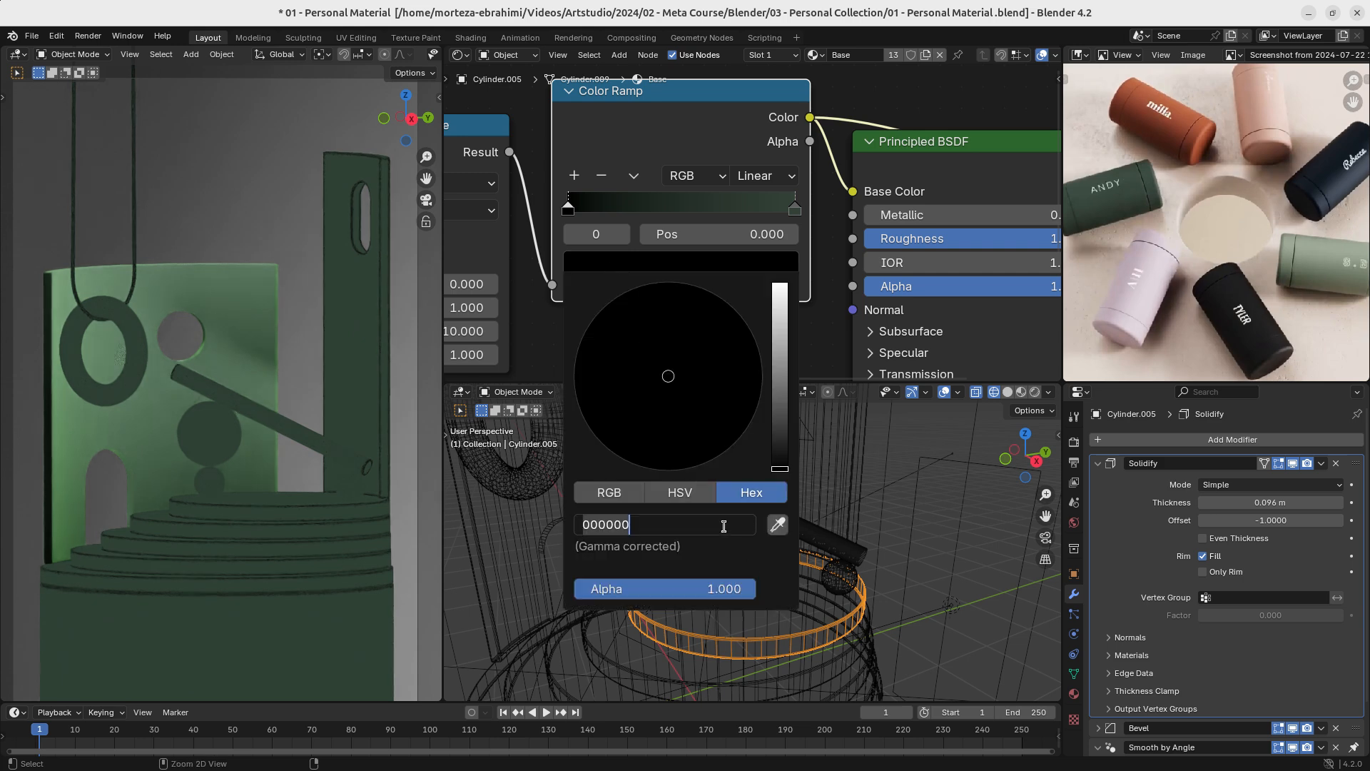
pyautogui.press('Return')
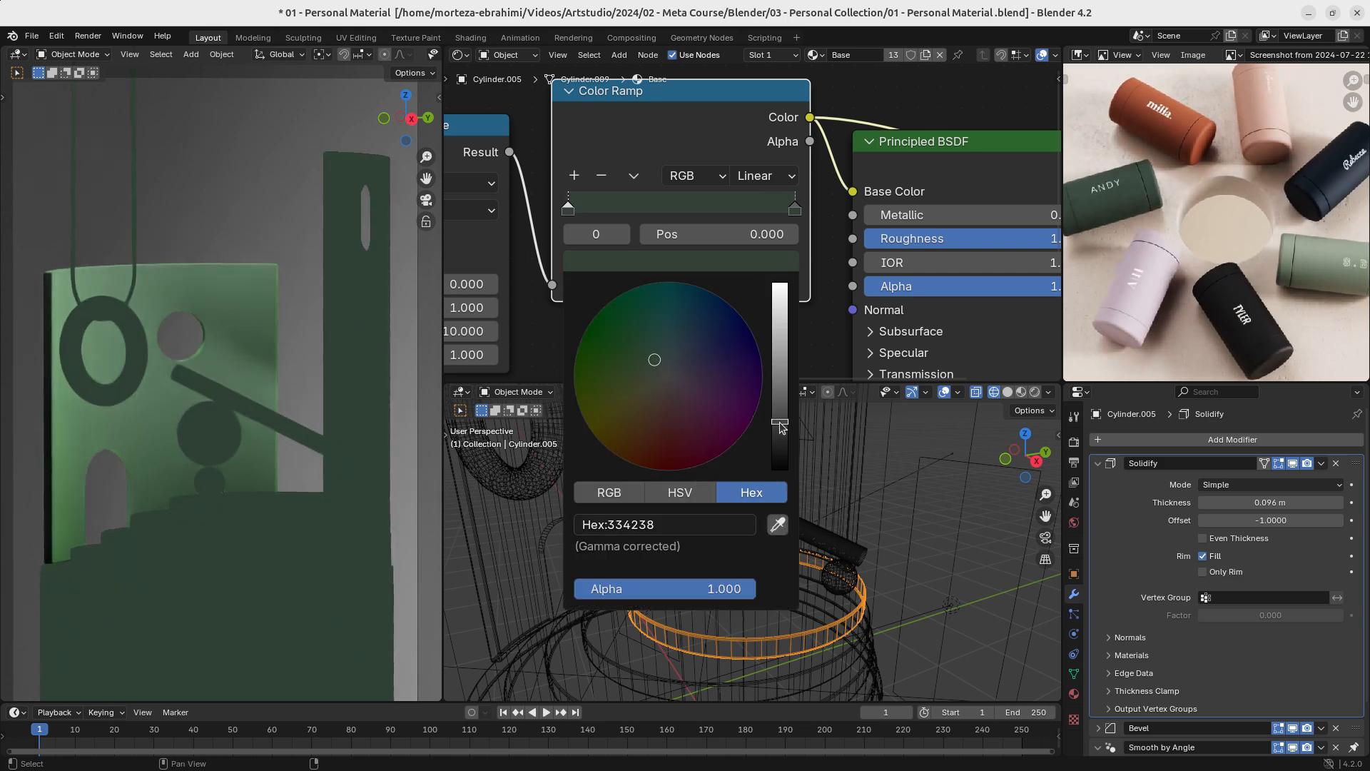
# - Brighten the second Color Ramp's first stop to a lighter green than the dark green stop
pyautogui.moveTo(783, 427); pyautogui.dragTo(780, 406)
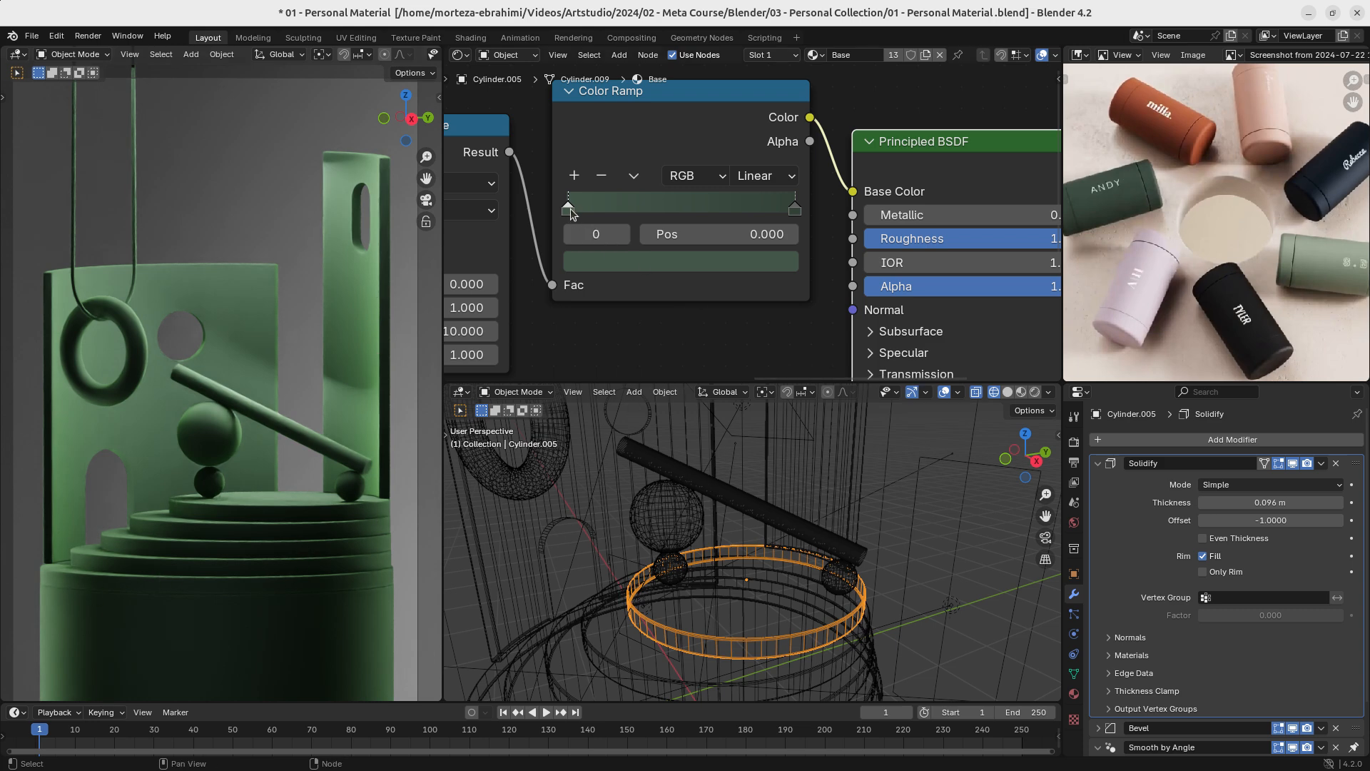
pyautogui.click(591, 262)
pyautogui.moveTo(781, 411); pyautogui.dragTo(780, 368)
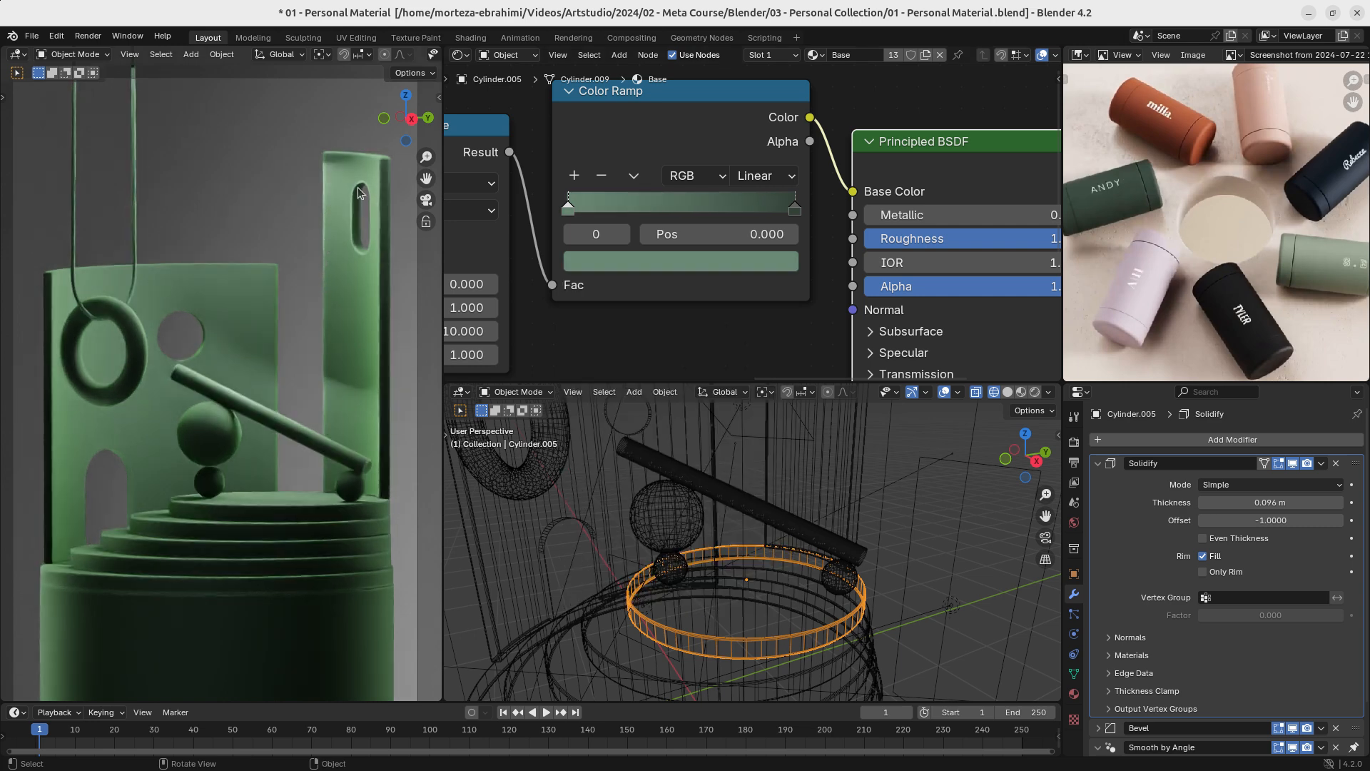
# - Preview the Map Range result on the surface output and move the first Color Ramp's black stop to position 0.773
pyautogui.moveTo(616, 316); pyautogui.dragTo(805, 297, button='middle')
pyautogui.moveTo(609, 187); pyautogui.dragTo(663, 223, button='middle')
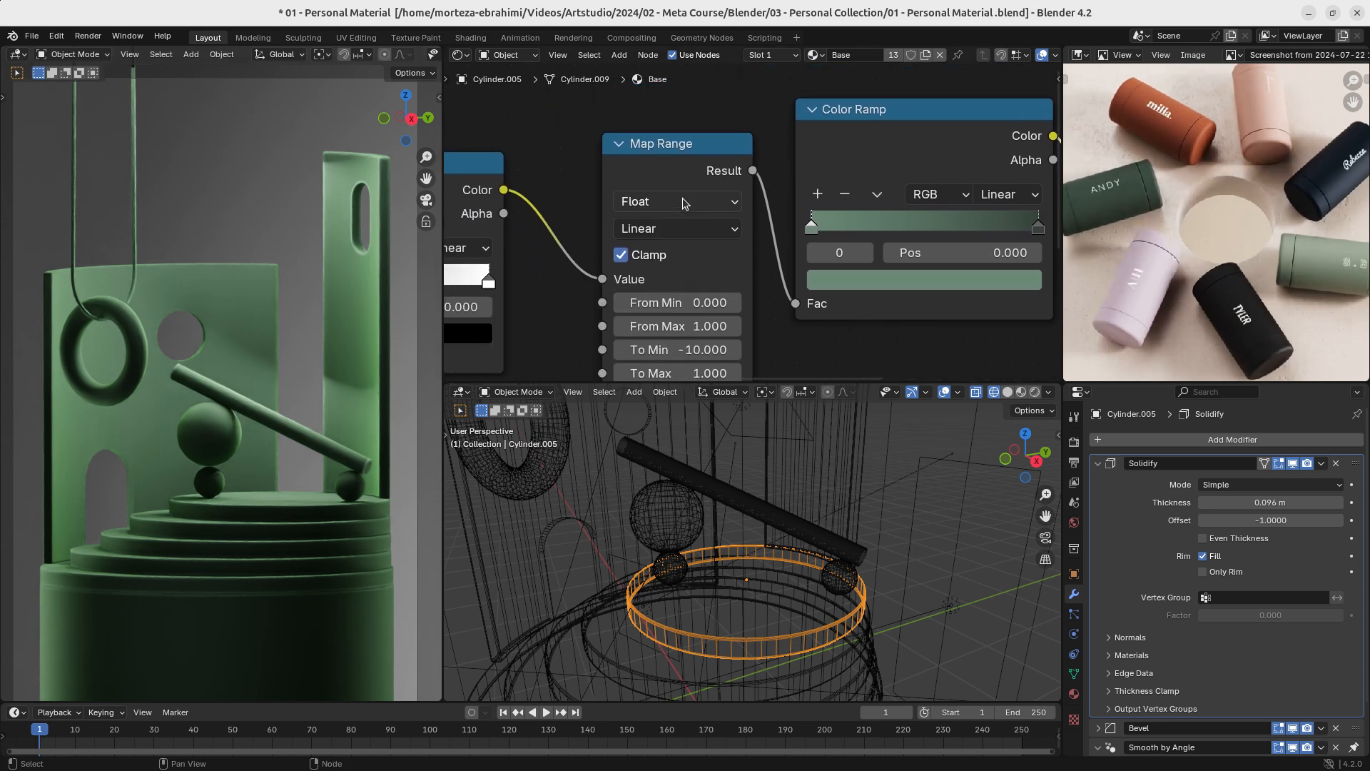
pyautogui.keyDown('ctrl'); pyautogui.keyDown('shift'); pyautogui.click(672, 152); pyautogui.keyUp('shift'); pyautogui.keyUp('ctrl')
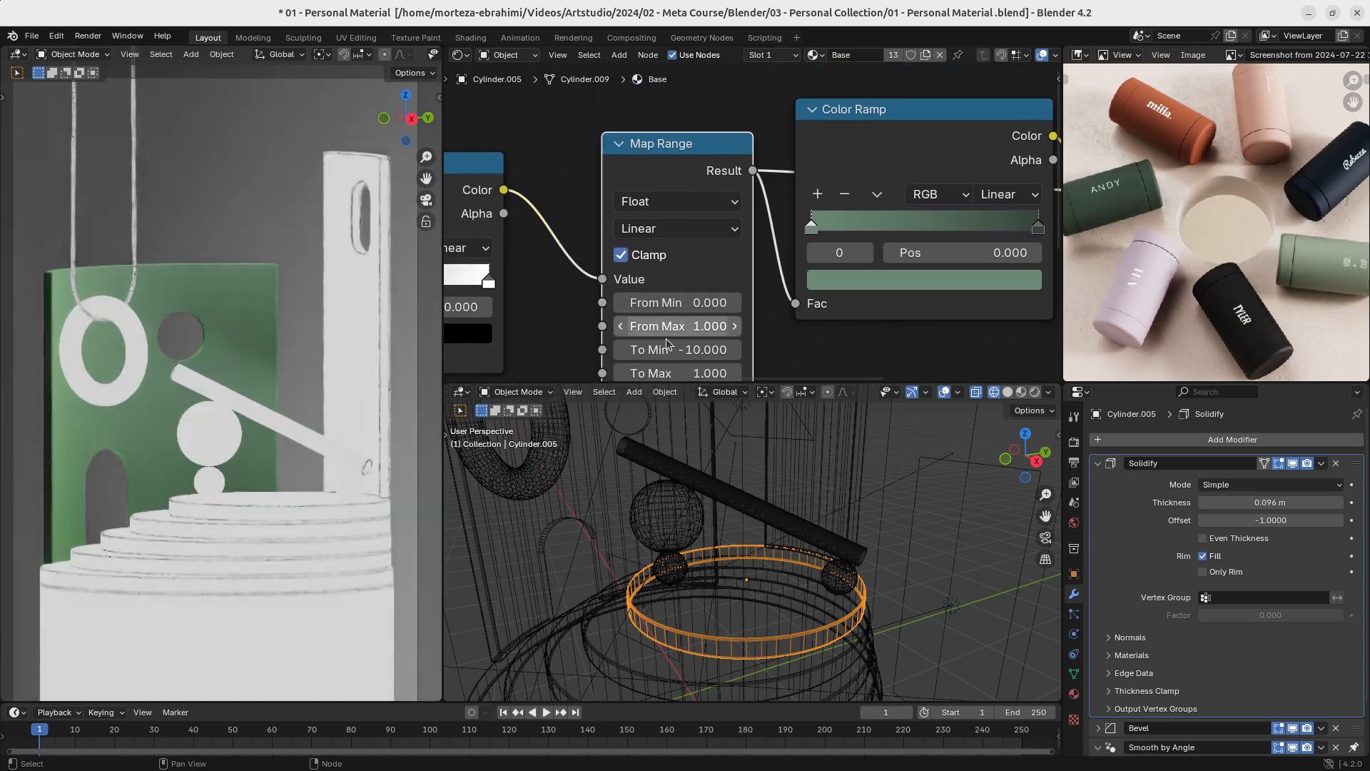
pyautogui.moveTo(663, 339); pyautogui.dragTo(793, 313, button='middle')
pyautogui.moveTo(474, 258); pyautogui.dragTo(689, 267)
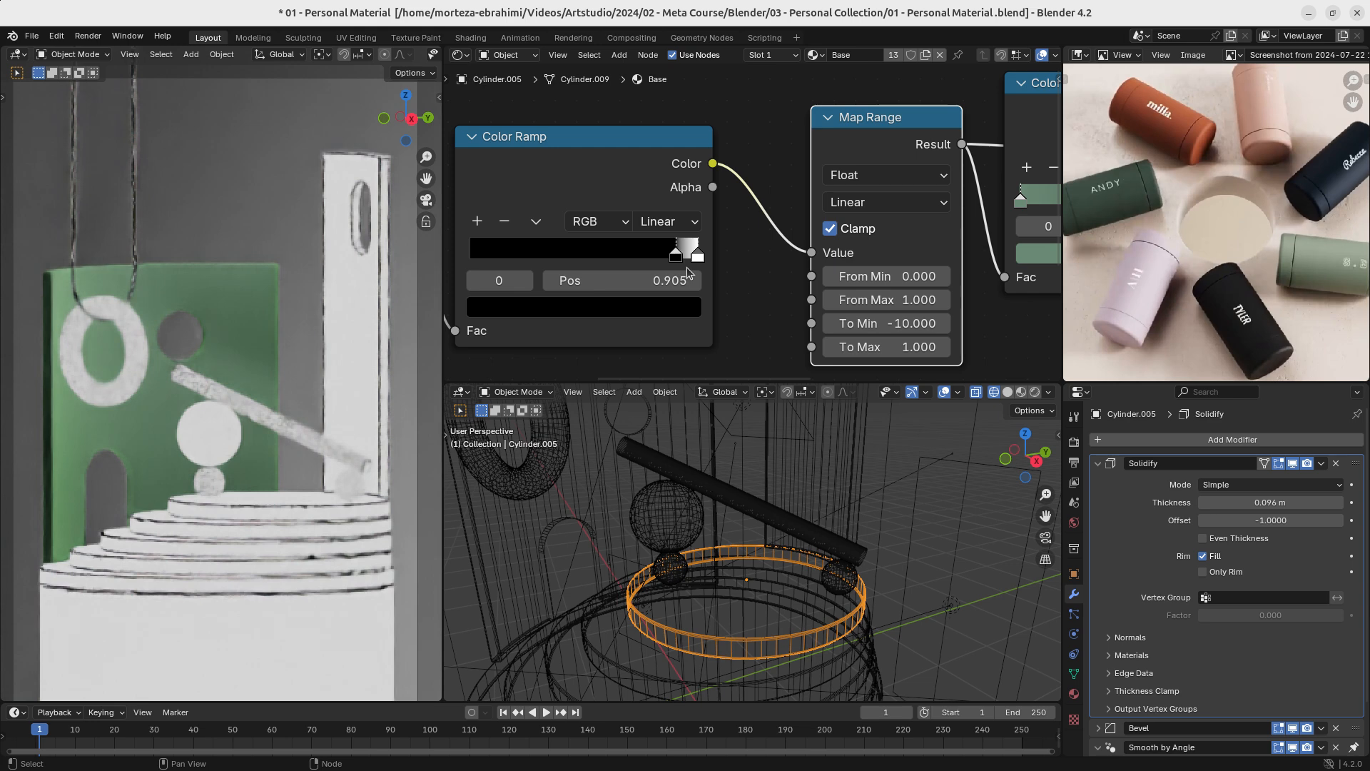
pyautogui.moveTo(687, 267); pyautogui.dragTo(646, 263)
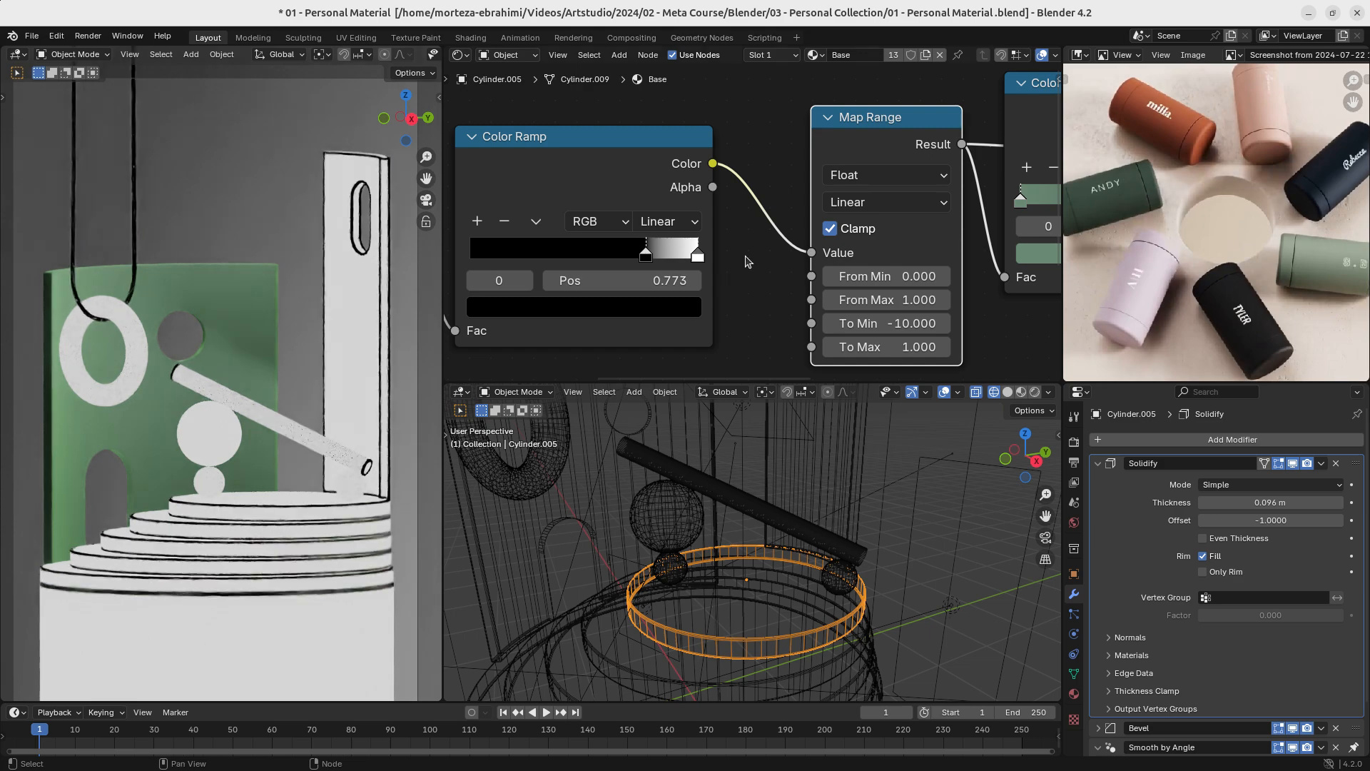
# - Reconnect the Principled BSDF to the Material Output's surface in the Base material
pyautogui.moveTo(746, 261); pyautogui.dragTo(497, 262, button='middle')
pyautogui.scroll(-7, 592, 263)
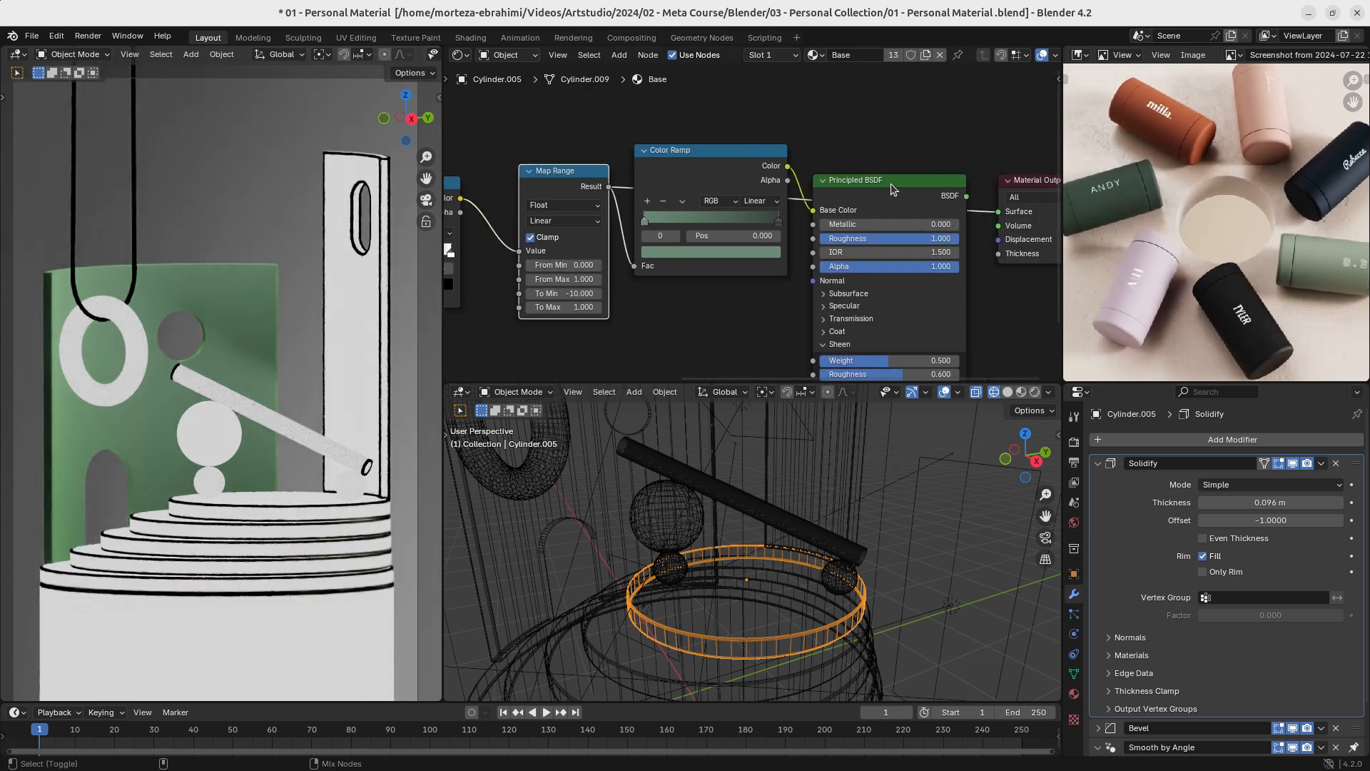
pyautogui.keyDown('ctrl'); pyautogui.keyDown('shift'); pyautogui.click(890, 183); pyautogui.keyUp('shift'); pyautogui.keyUp('ctrl')
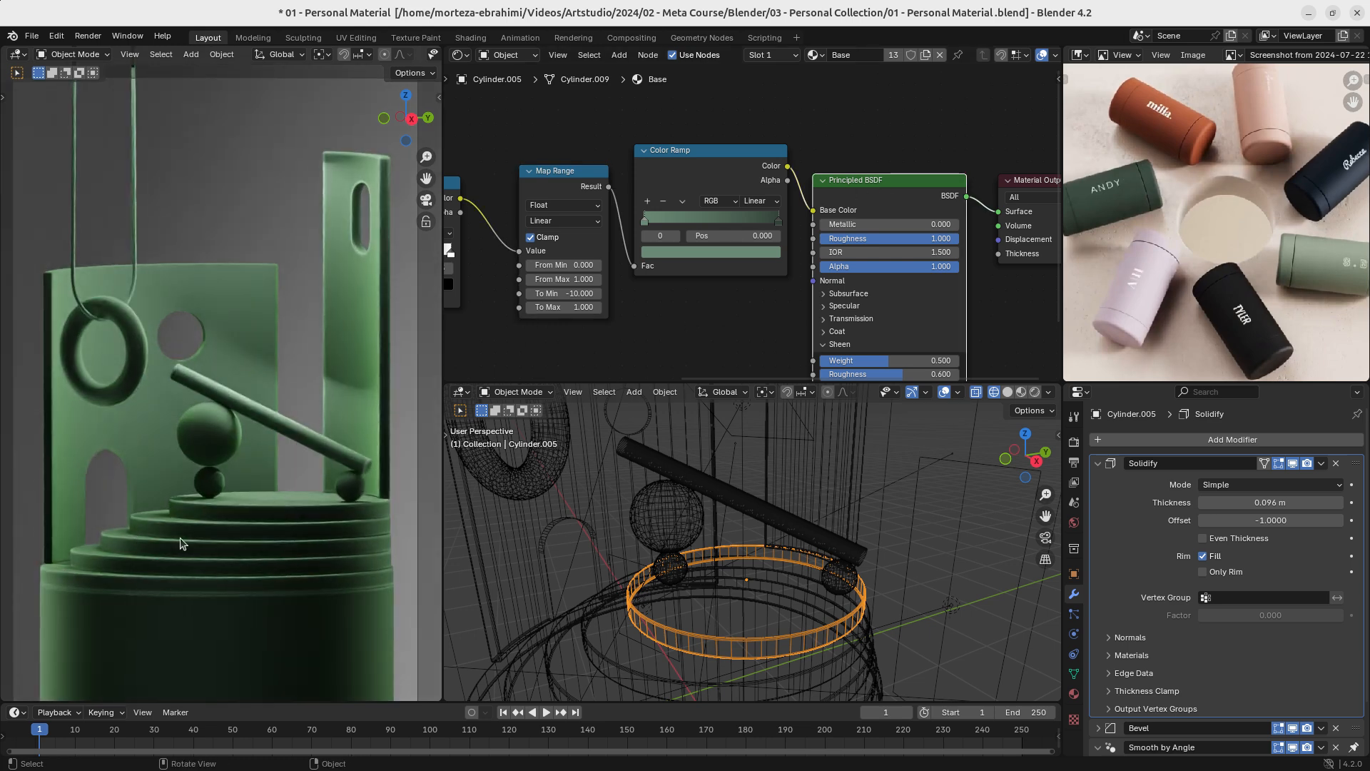
# - Mute and unmute the edge-detection nodes from Bevel to Map Range to compare the look, and save the file
pyautogui.scroll(-4, 749, 229)
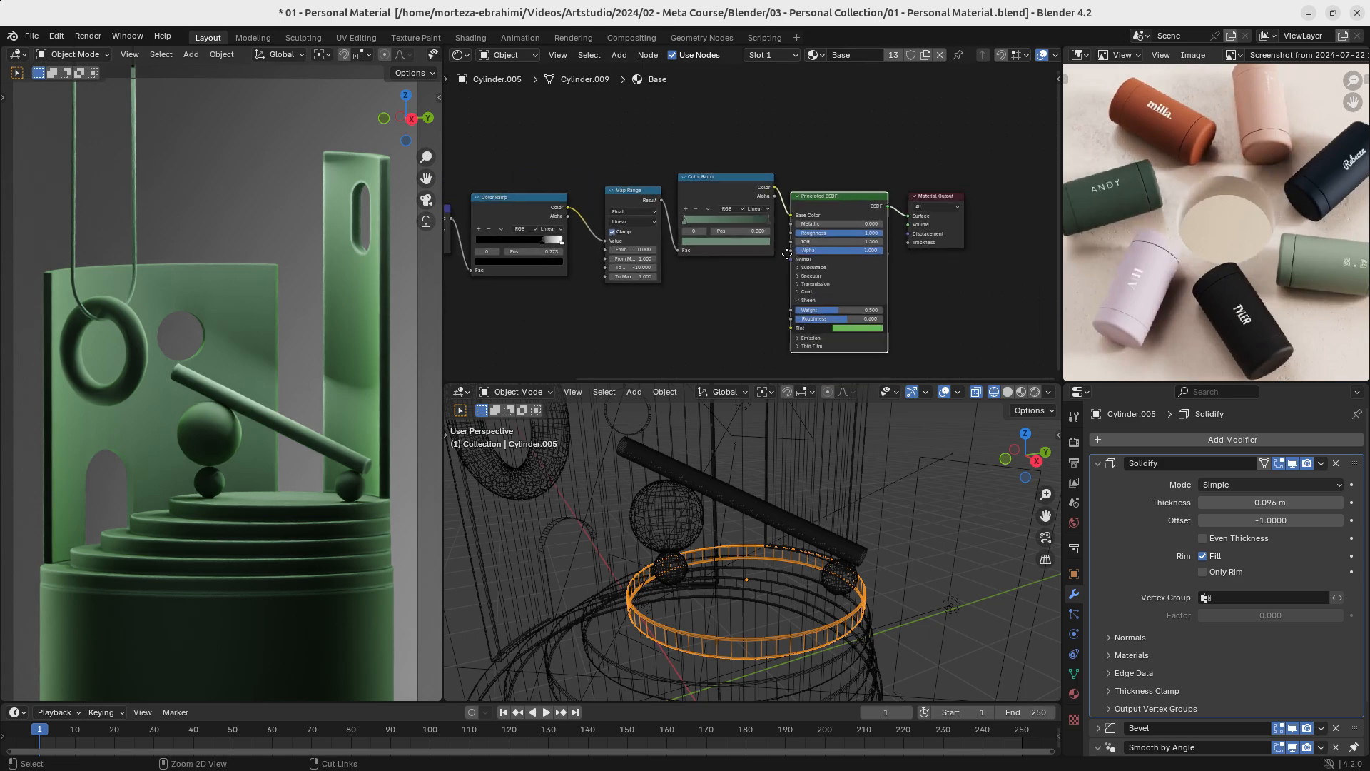
pyautogui.moveTo(719, 294); pyautogui.dragTo(838, 295, button='middle')
pyautogui.scroll(2, 807, 257)
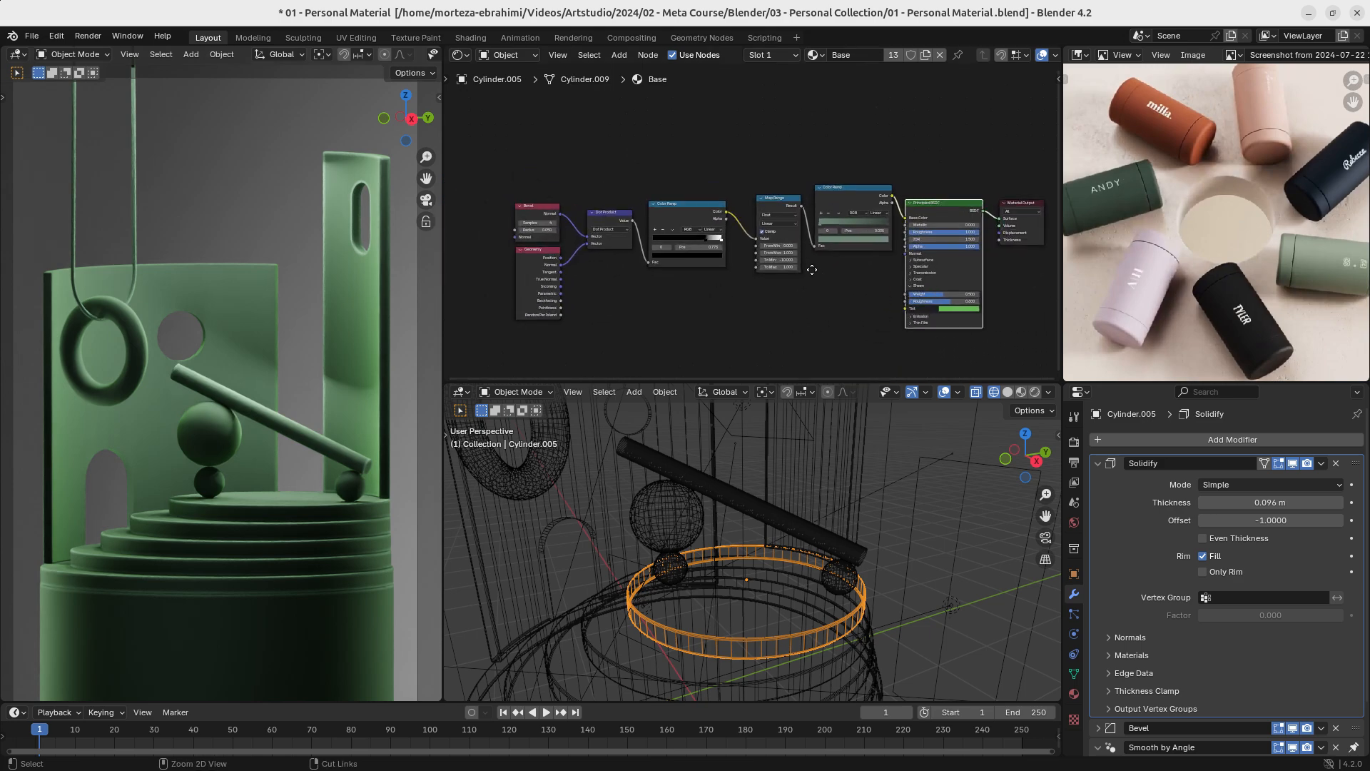
pyautogui.moveTo(764, 166); pyautogui.dragTo(470, 334)
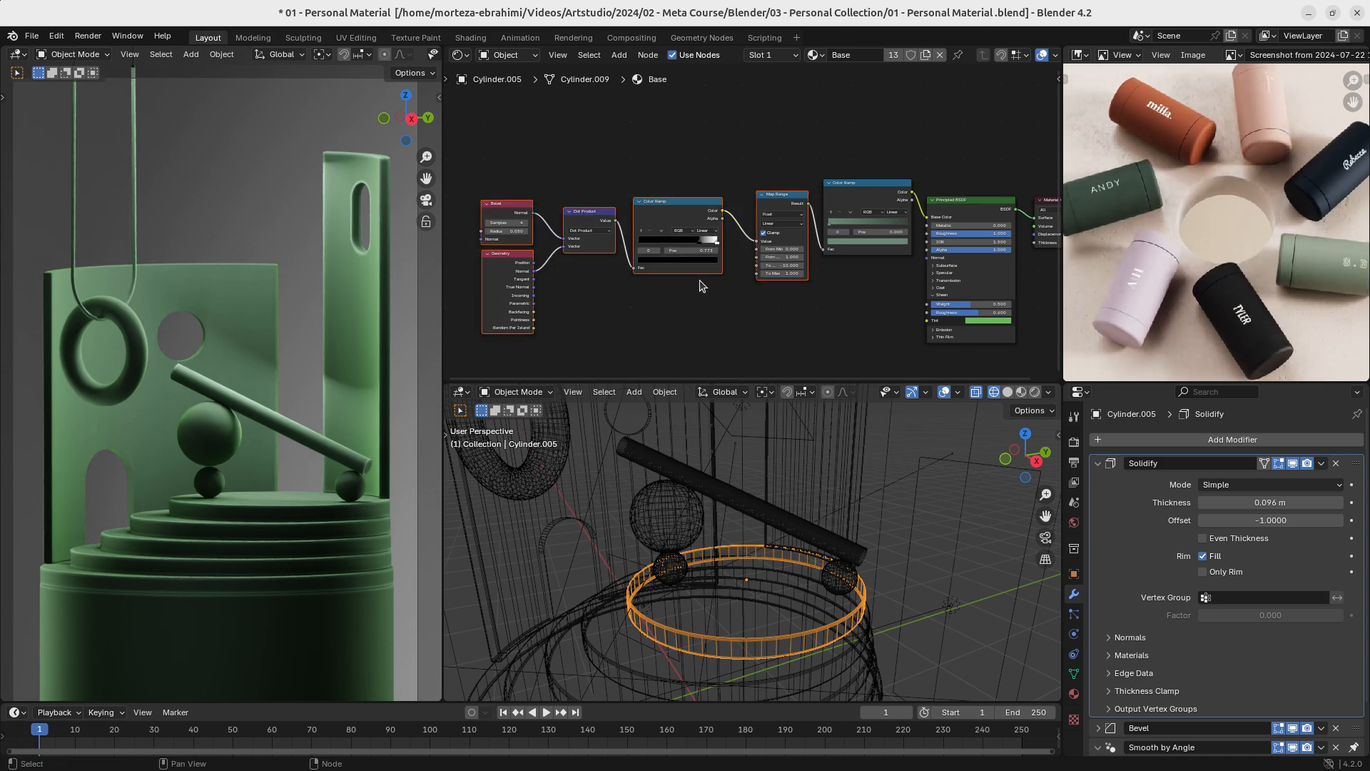
pyautogui.press('m')
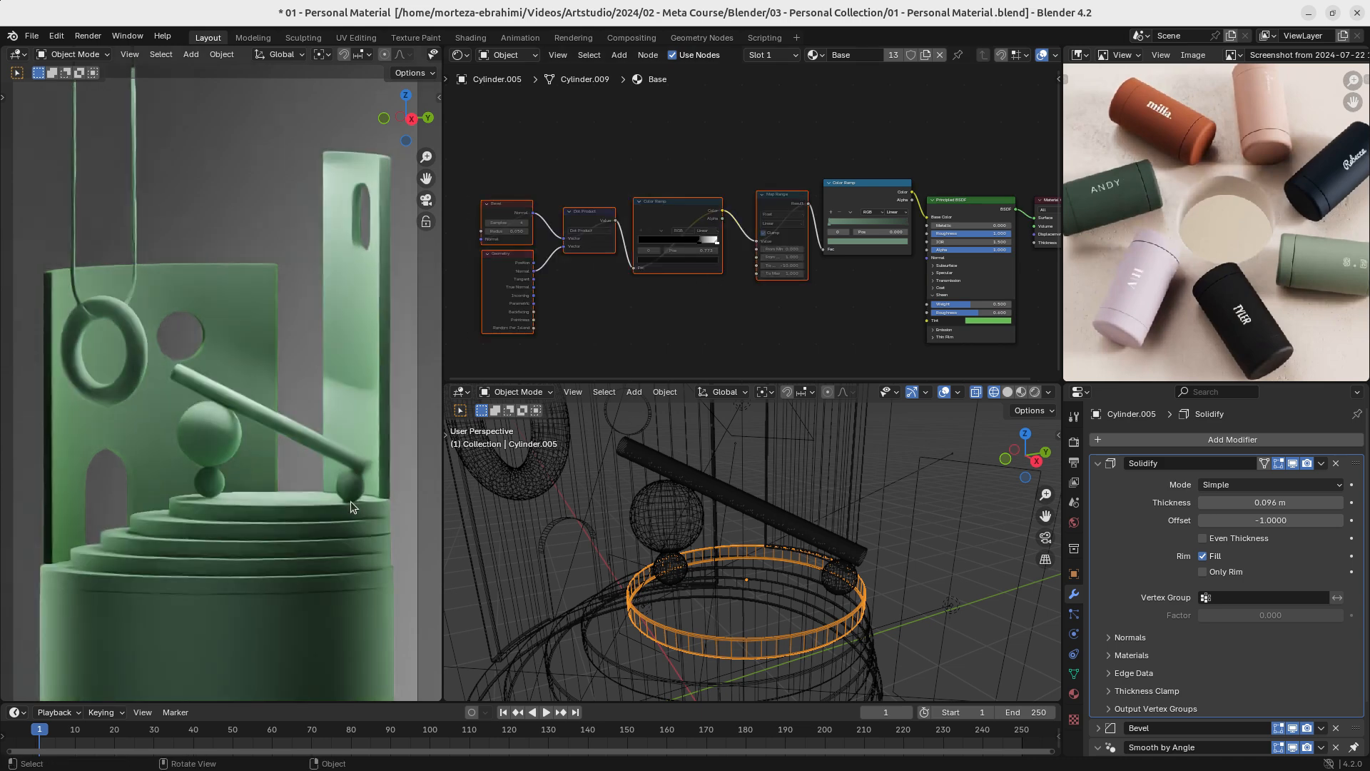
pyautogui.press('m')
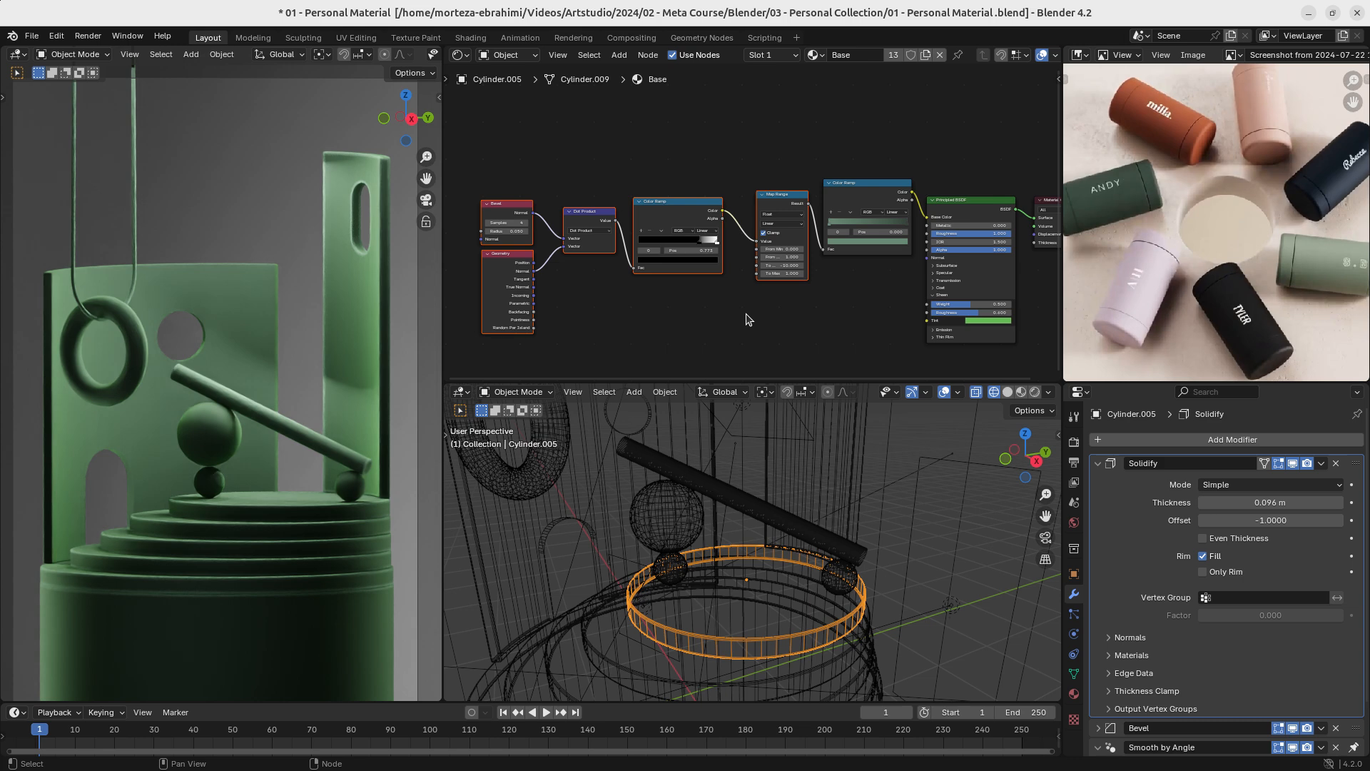
pyautogui.hotkey('ctrl', 's')
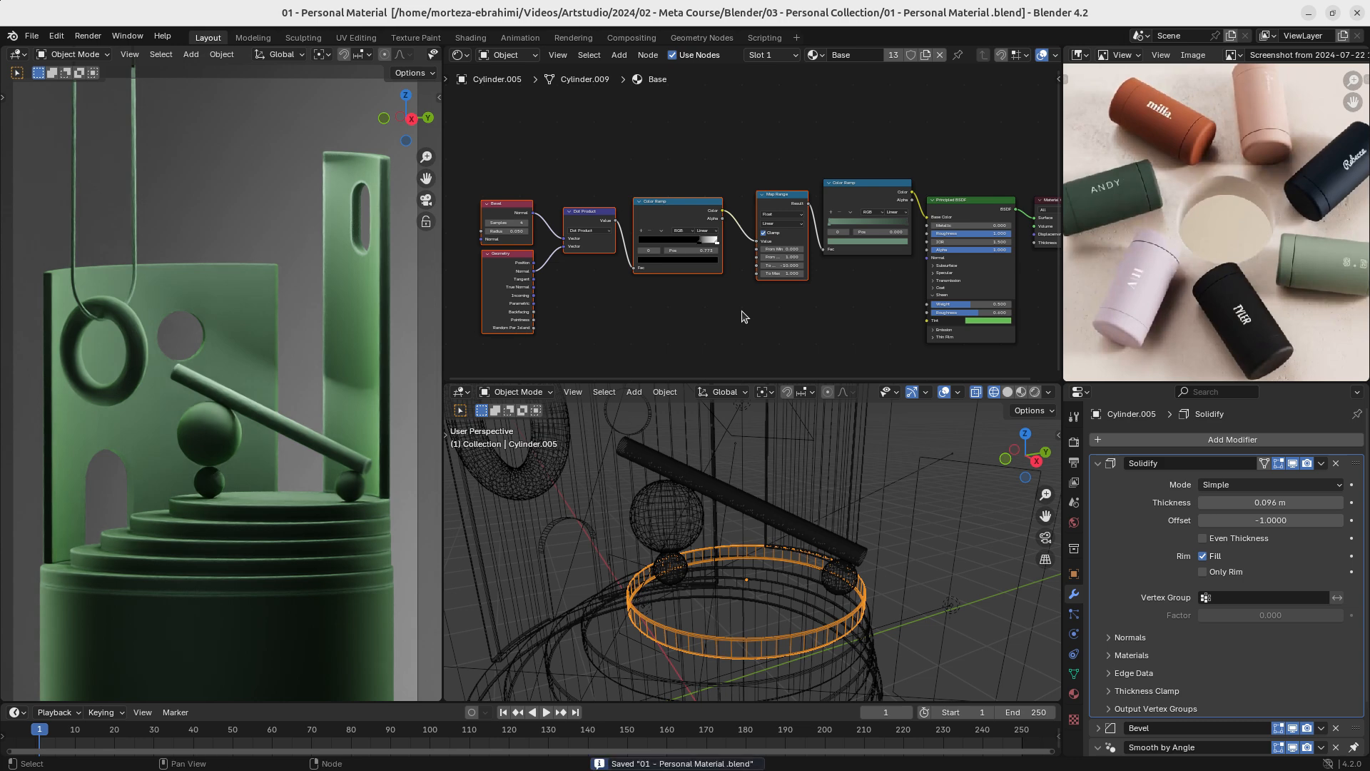
# - Link the tall column's Base material to the back wall with the round hole and arch, and save the file
pyautogui.scroll(-2, 743, 315)
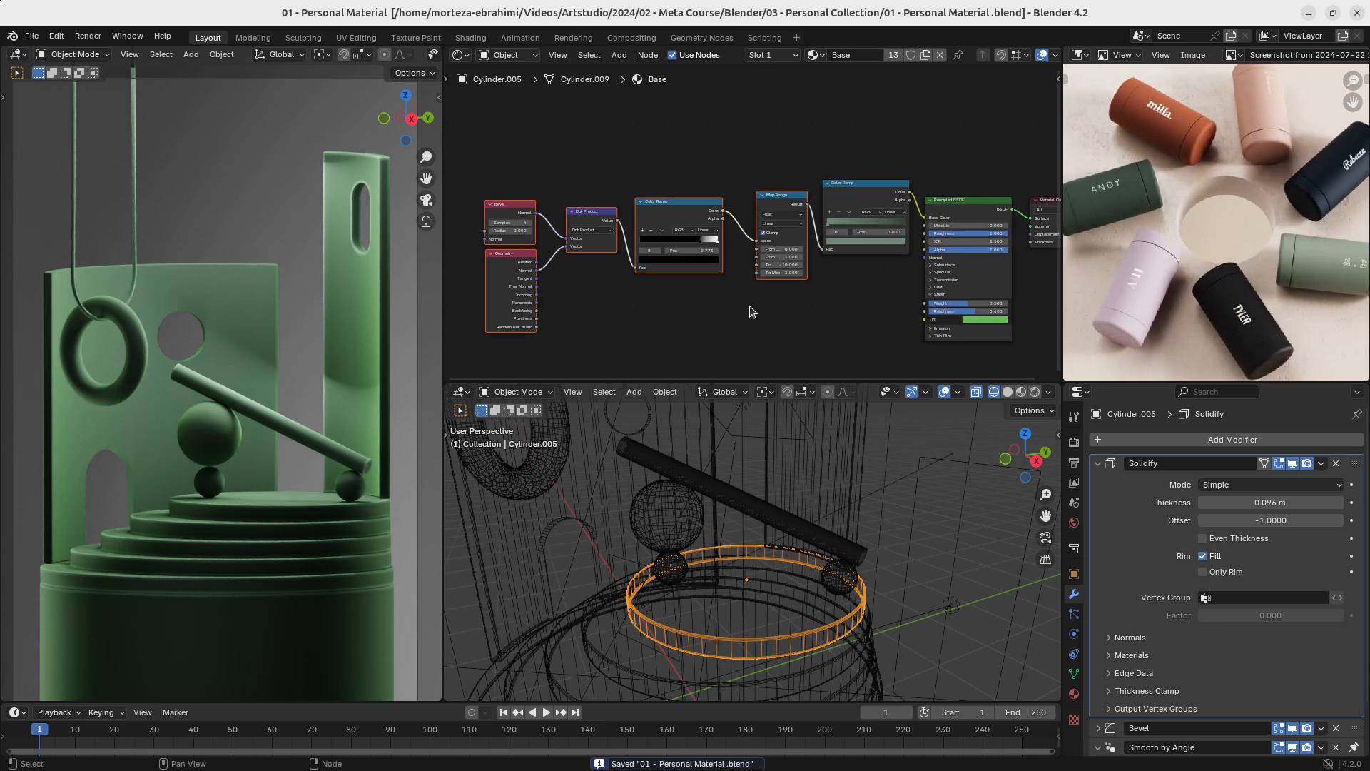
pyautogui.click(211, 281)
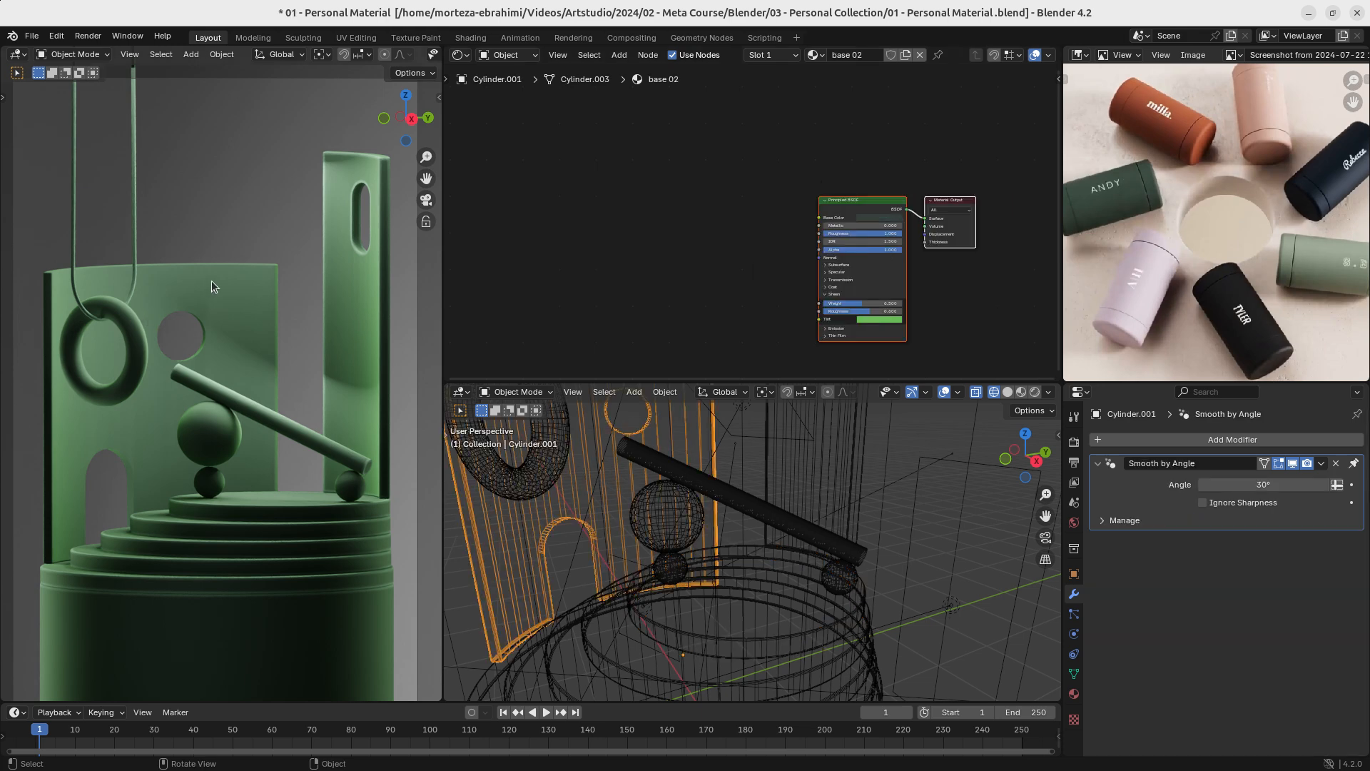
pyautogui.hotkey('ctrl', 'l')
pyautogui.click(343, 330)
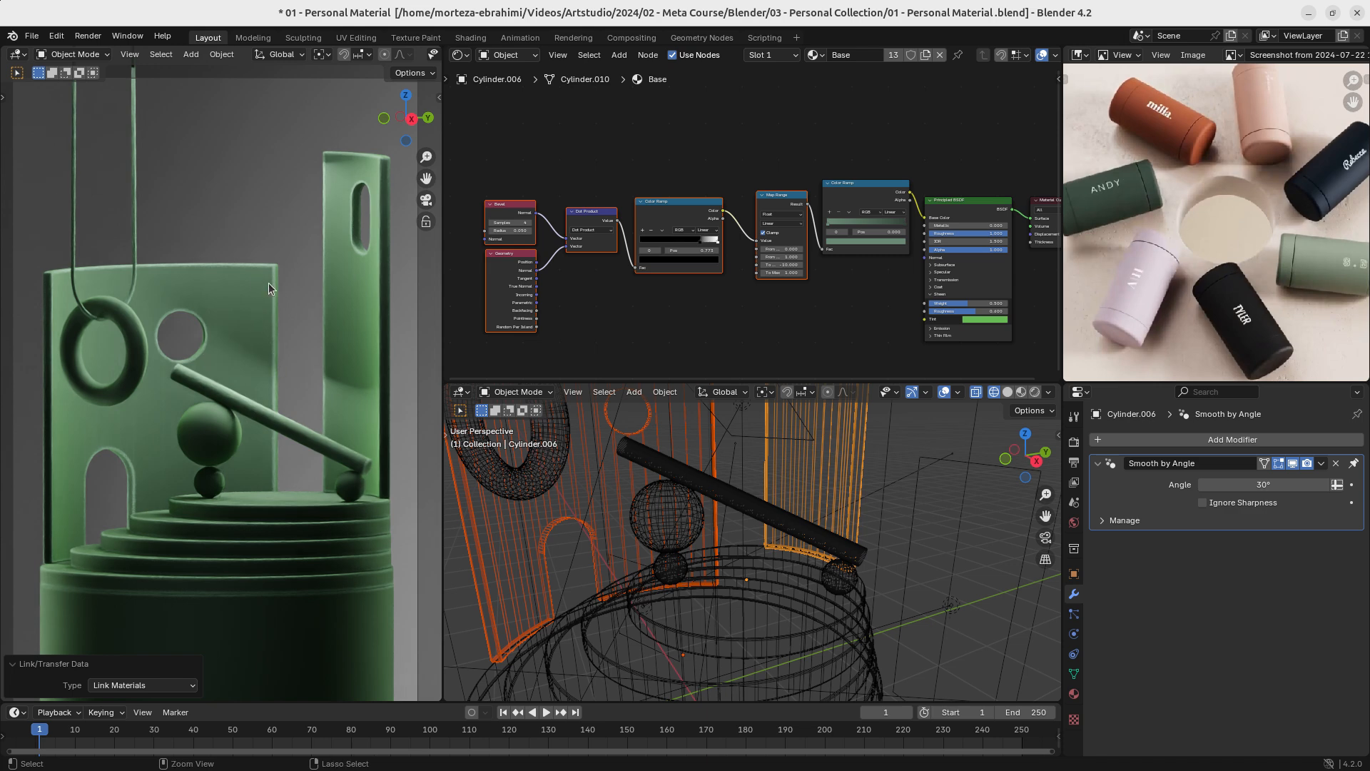
pyautogui.hotkey('ctrl', 's')
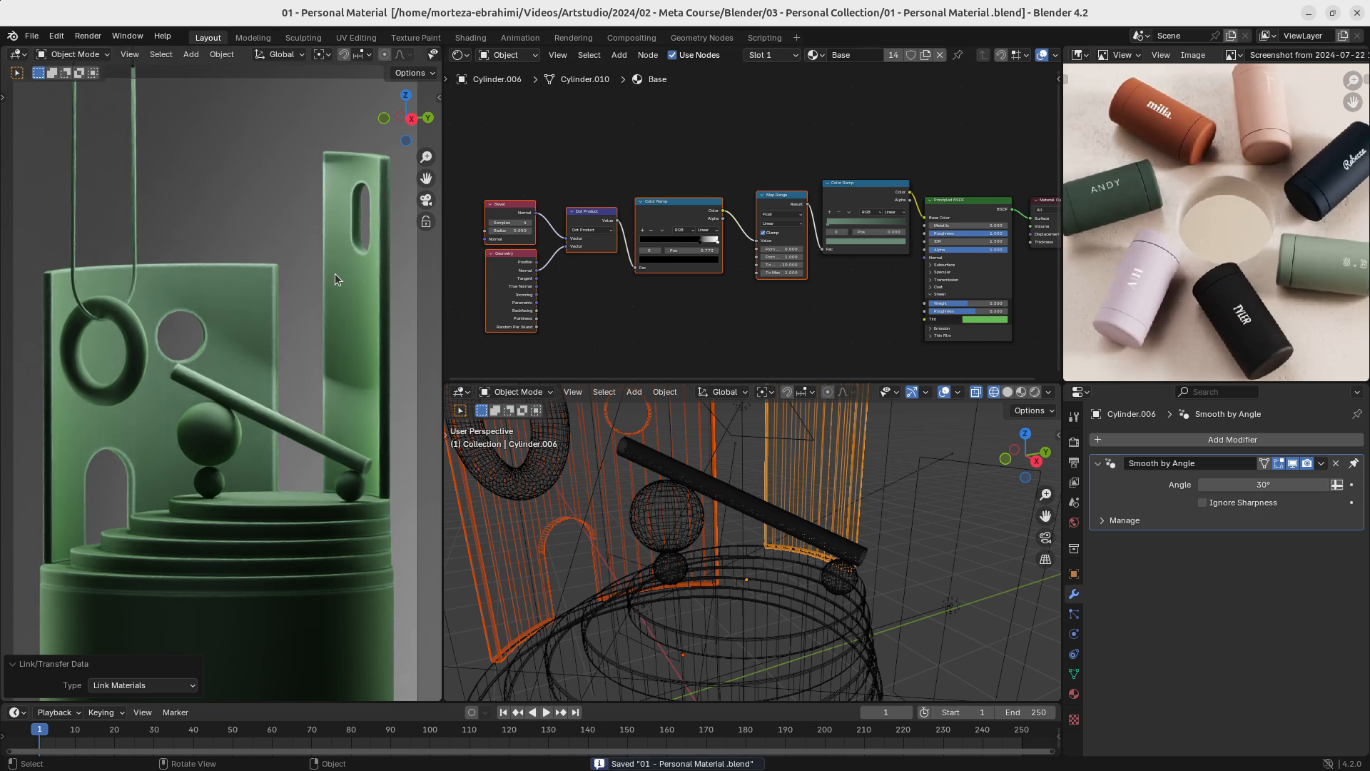
# - Make the back wall's material a single-user copy named 01-Base and save the file
pyautogui.click(256, 284)
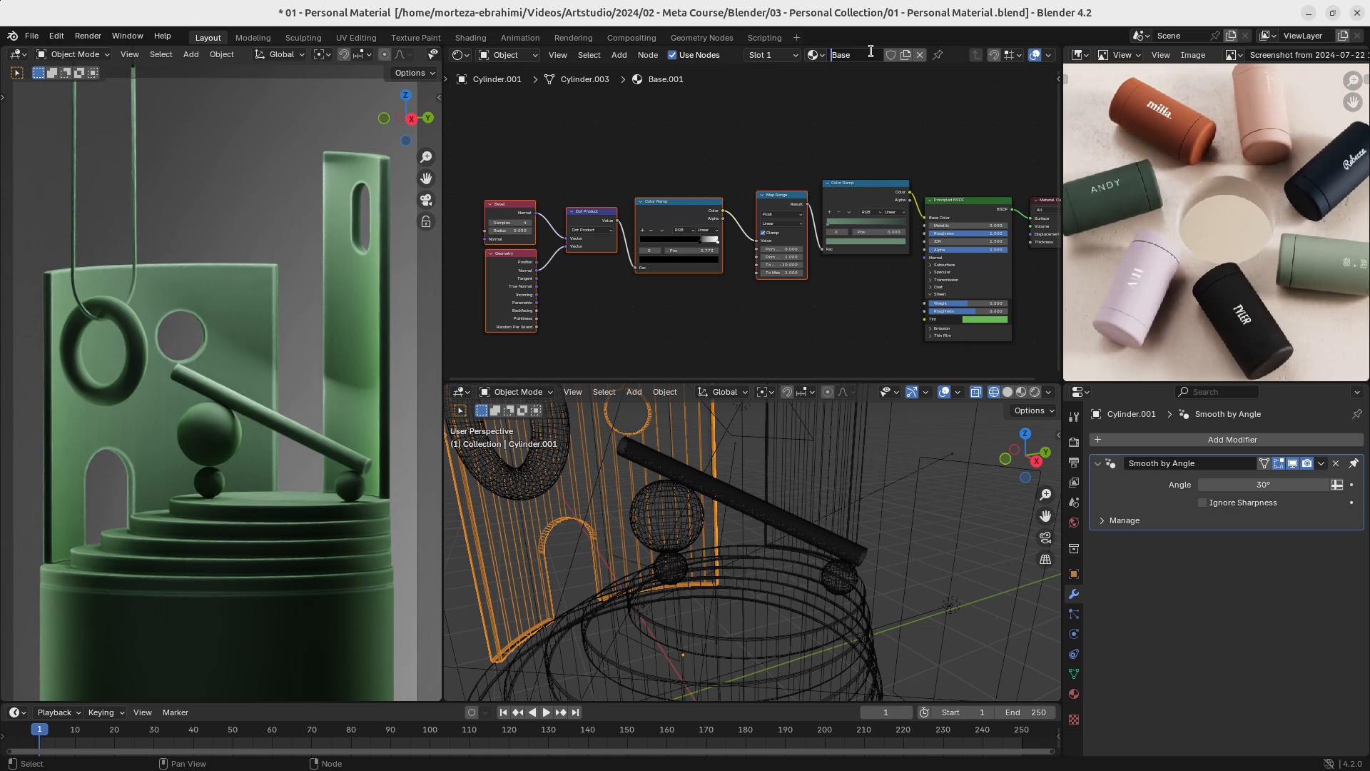
pyautogui.write('0')
pyautogui.write('1 -')
pyautogui.press('BackSpace')
pyautogui.write('-')
pyautogui.press('Return')
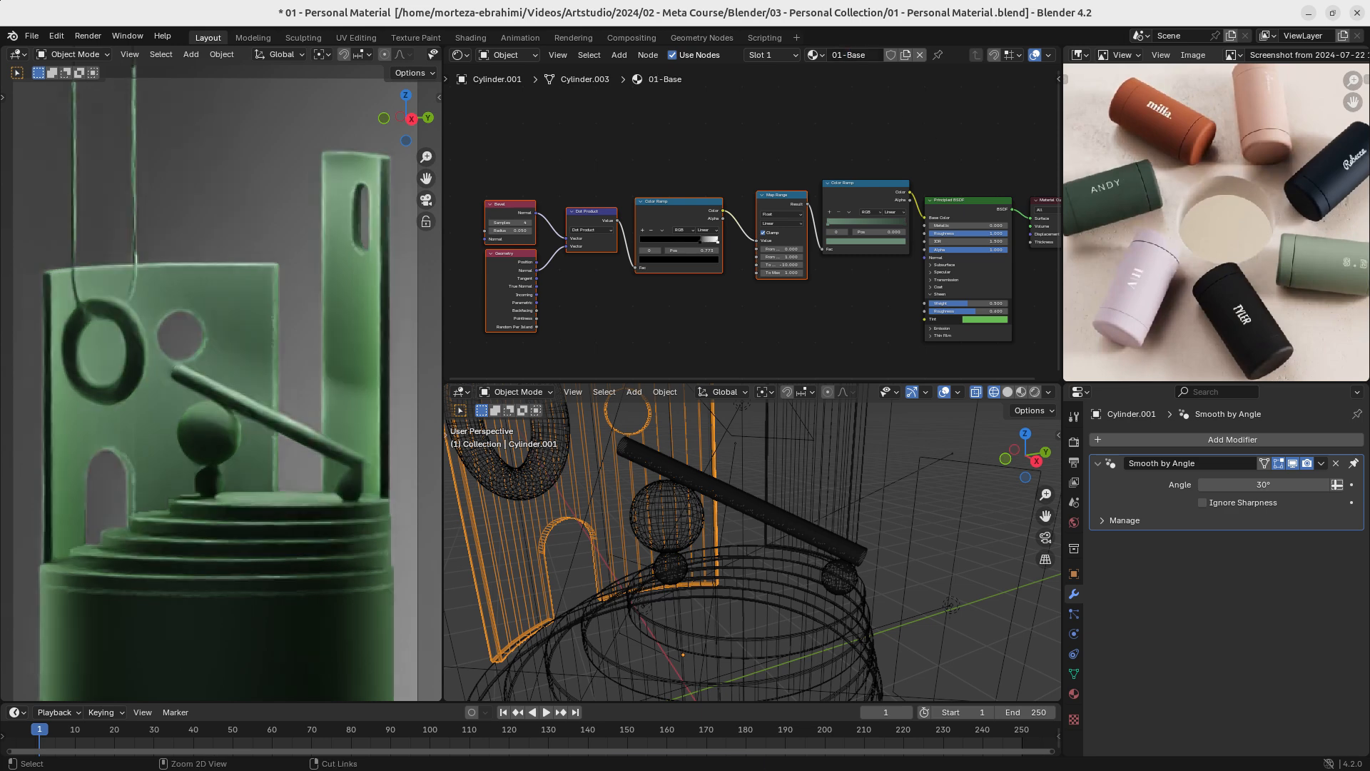
pyautogui.hotkey('ctrl', 's')
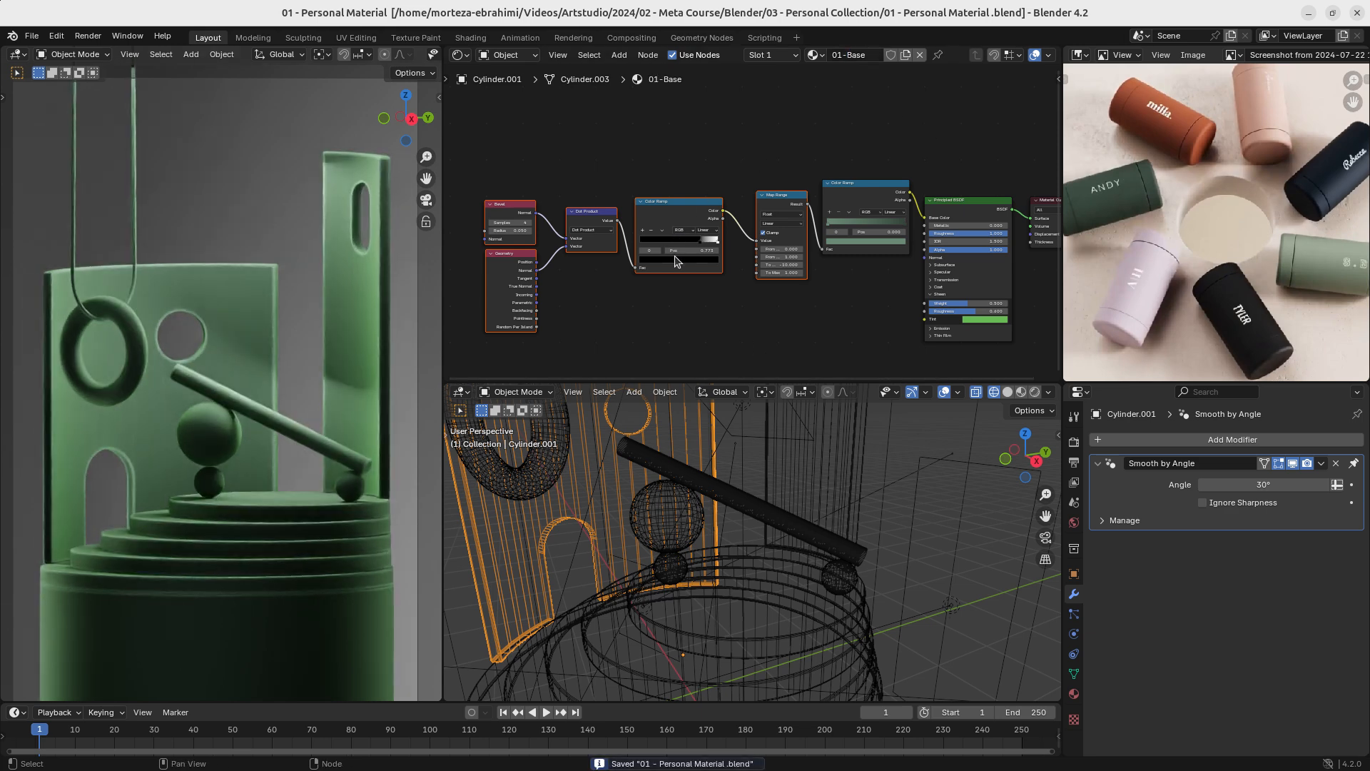
# - Preview the Map Range result directly on the 01-Base material's surface output
pyautogui.keyDown('ctrl'); pyautogui.moveTo(675, 306); pyautogui.dragTo(763, 193, button='middle'); pyautogui.keyUp('ctrl')
pyautogui.scroll(3, 635, 286)
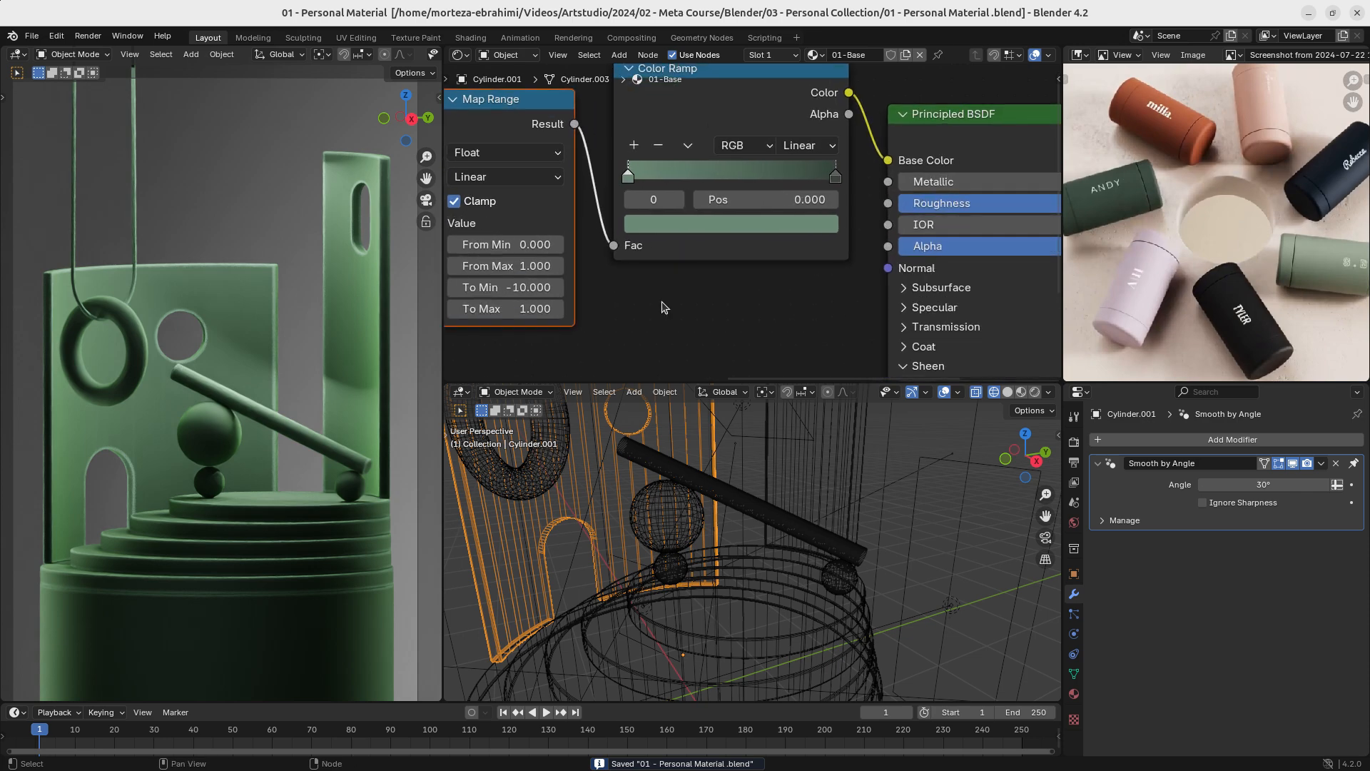
pyautogui.moveTo(598, 323); pyautogui.dragTo(976, 259, button='middle')
pyautogui.scroll(3, 928, 278)
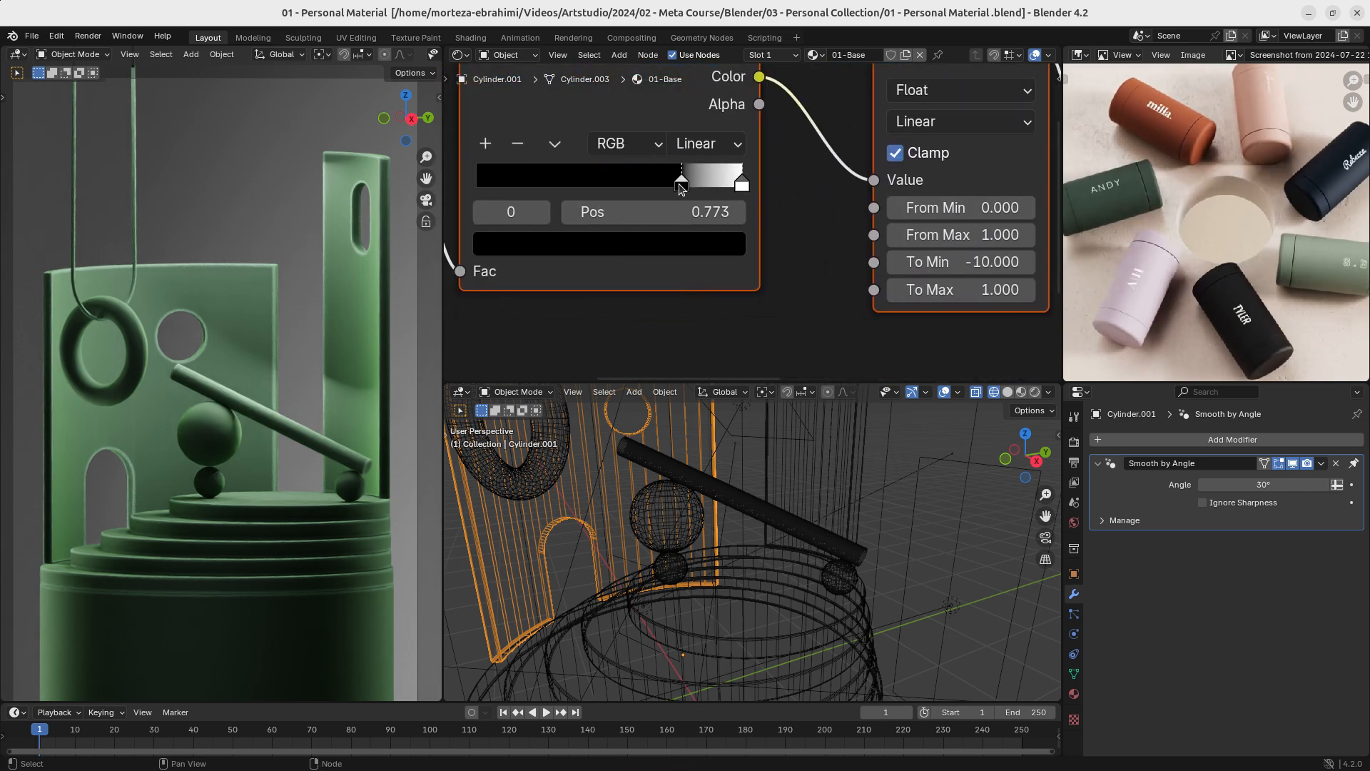
pyautogui.moveTo(936, 90); pyautogui.dragTo(802, 177, button='middle')
pyautogui.keyDown('ctrl'); pyautogui.keyDown('shift'); pyautogui.click(802, 118); pyautogui.keyUp('shift'); pyautogui.keyUp('ctrl')
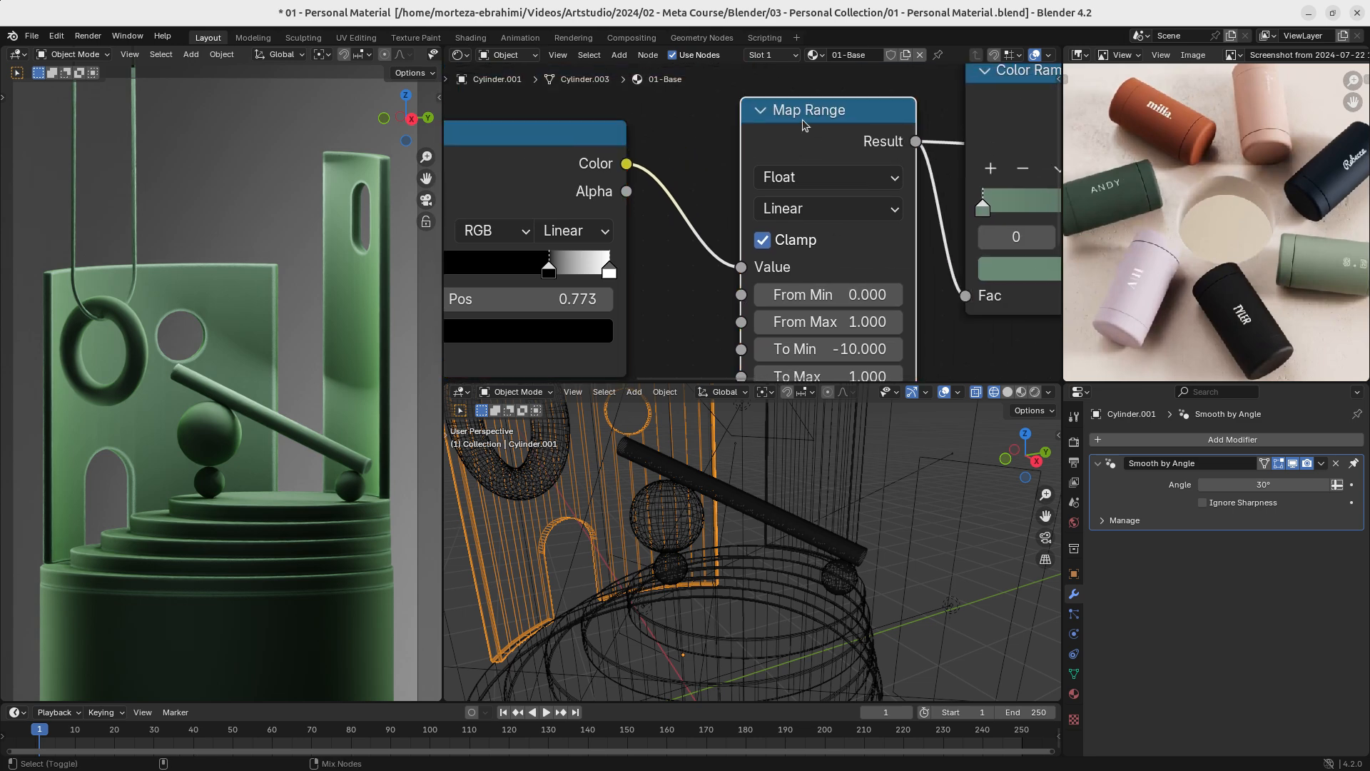
# - Try the first Color Ramp's black stop at a much lower position and set the Map Range's To Min to -2
pyautogui.moveTo(604, 315); pyautogui.dragTo(792, 321, button='middle')
pyautogui.moveTo(738, 277); pyautogui.dragTo(567, 279)
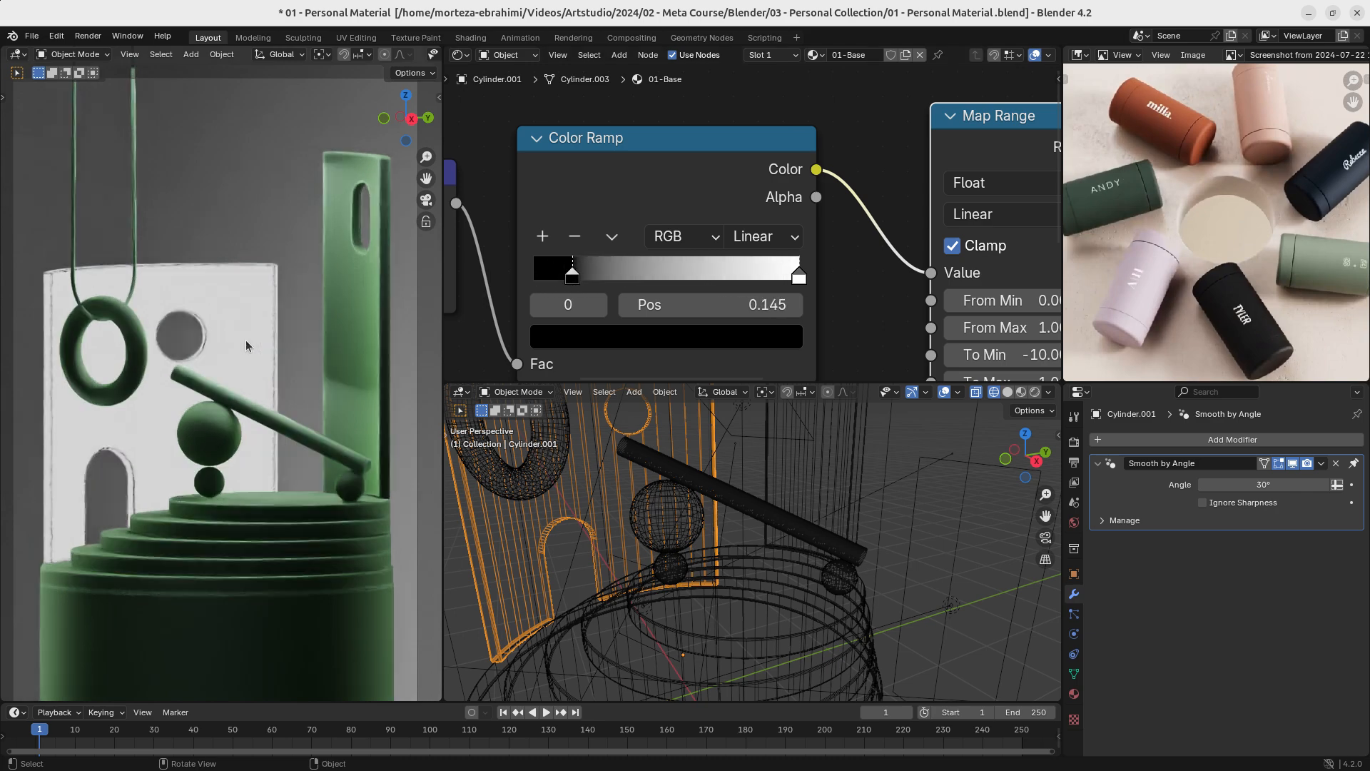
pyautogui.moveTo(716, 336); pyautogui.dragTo(485, 272, button='middle')
pyautogui.moveTo(687, 307); pyautogui.dragTo(564, 309, button='middle')
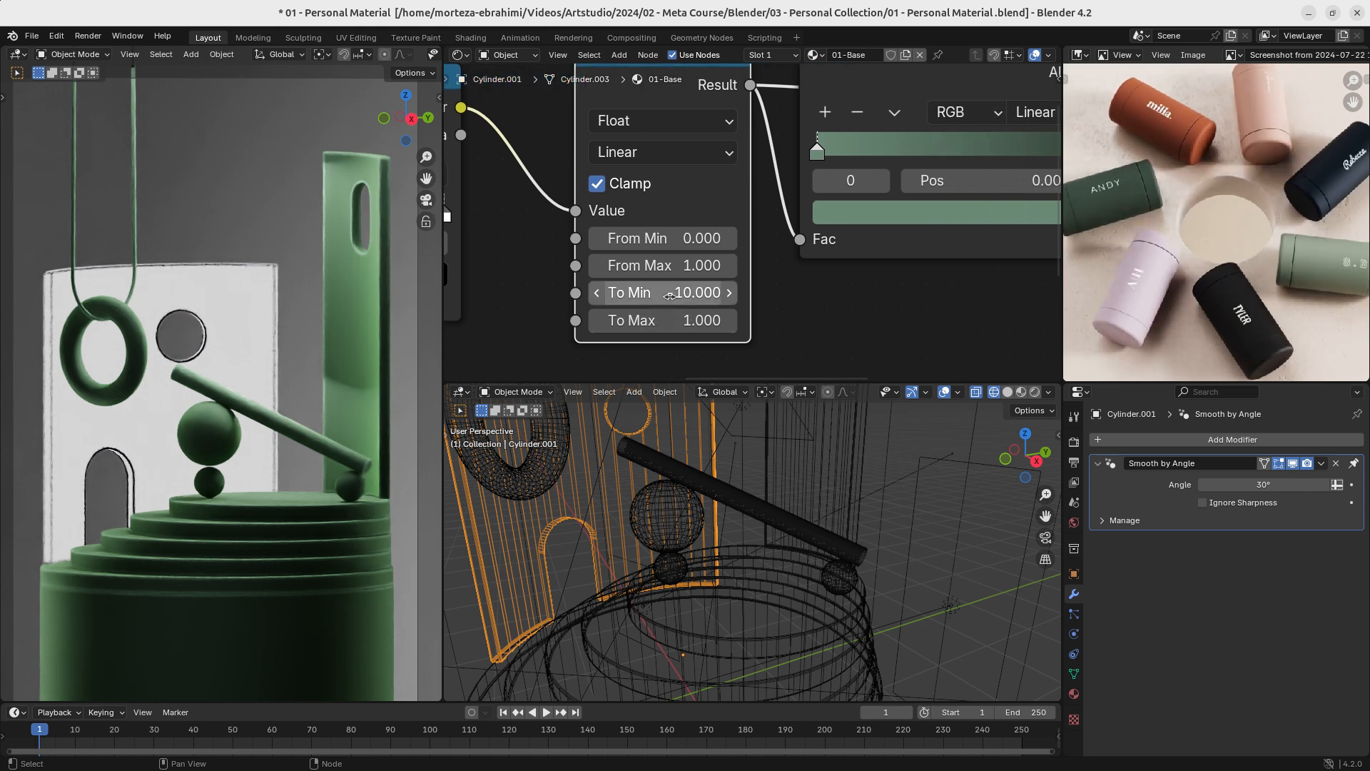
pyautogui.click(672, 294)
pyautogui.write('-2')
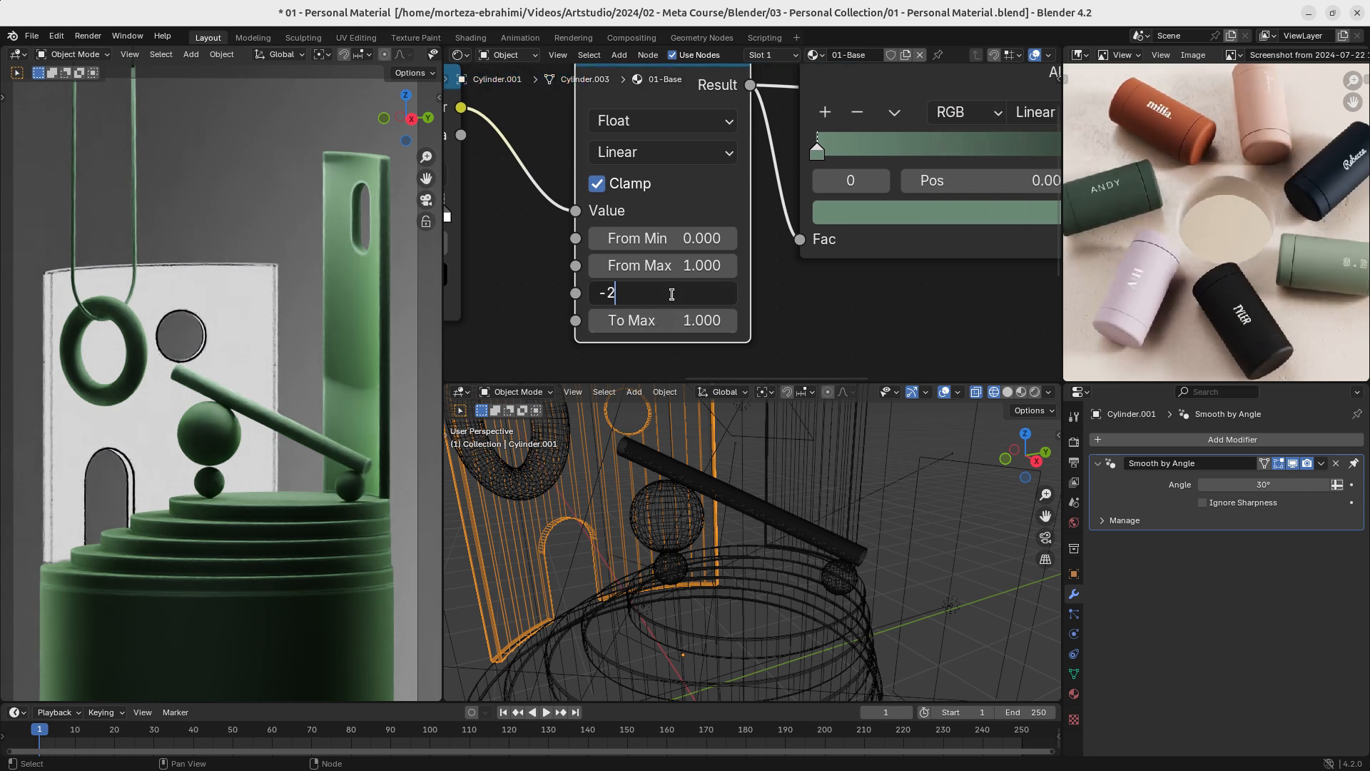
pyautogui.press('Return')
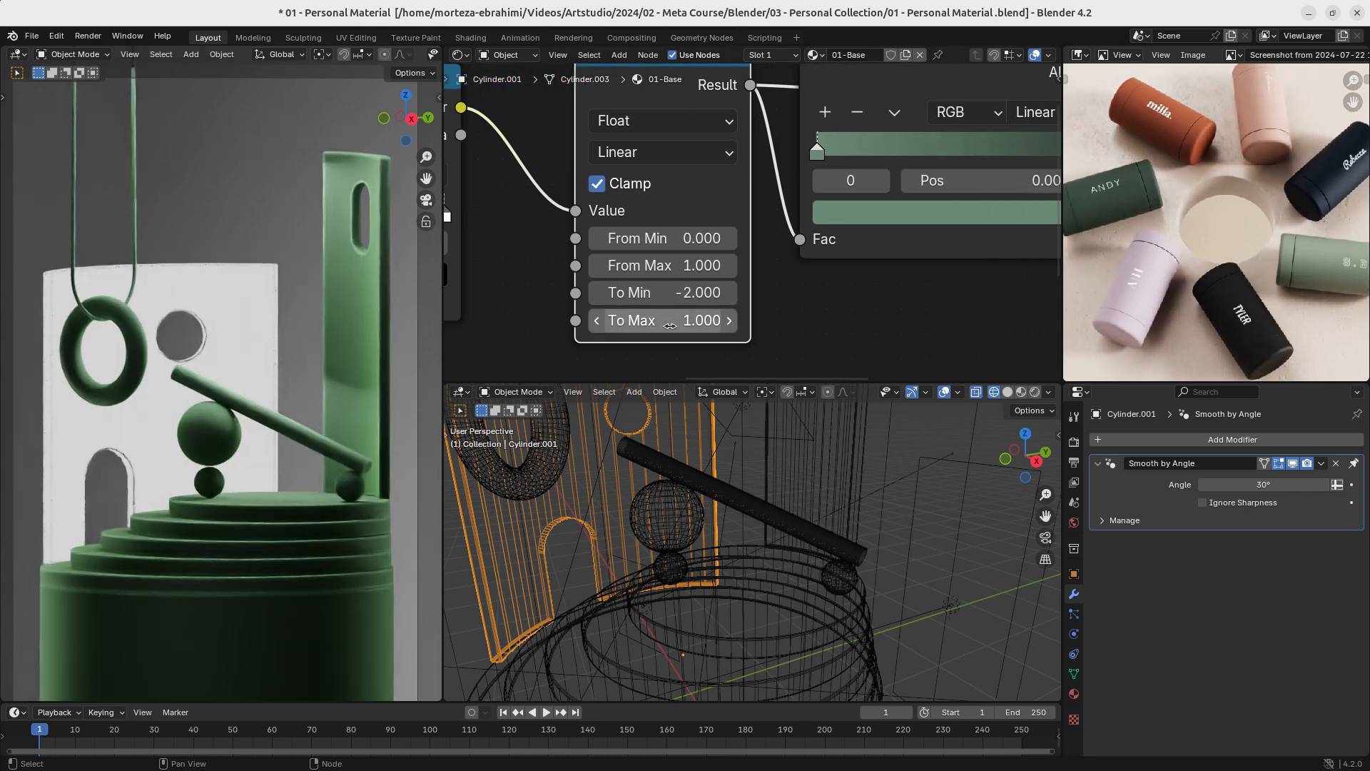
# - Move the first Color Ramp's black stop to position 0.850 for a sharp black-to-white transition on the back wall
pyautogui.moveTo(470, 259); pyautogui.dragTo(721, 280, button='middle')
pyautogui.moveTo(582, 247); pyautogui.dragTo(684, 244)
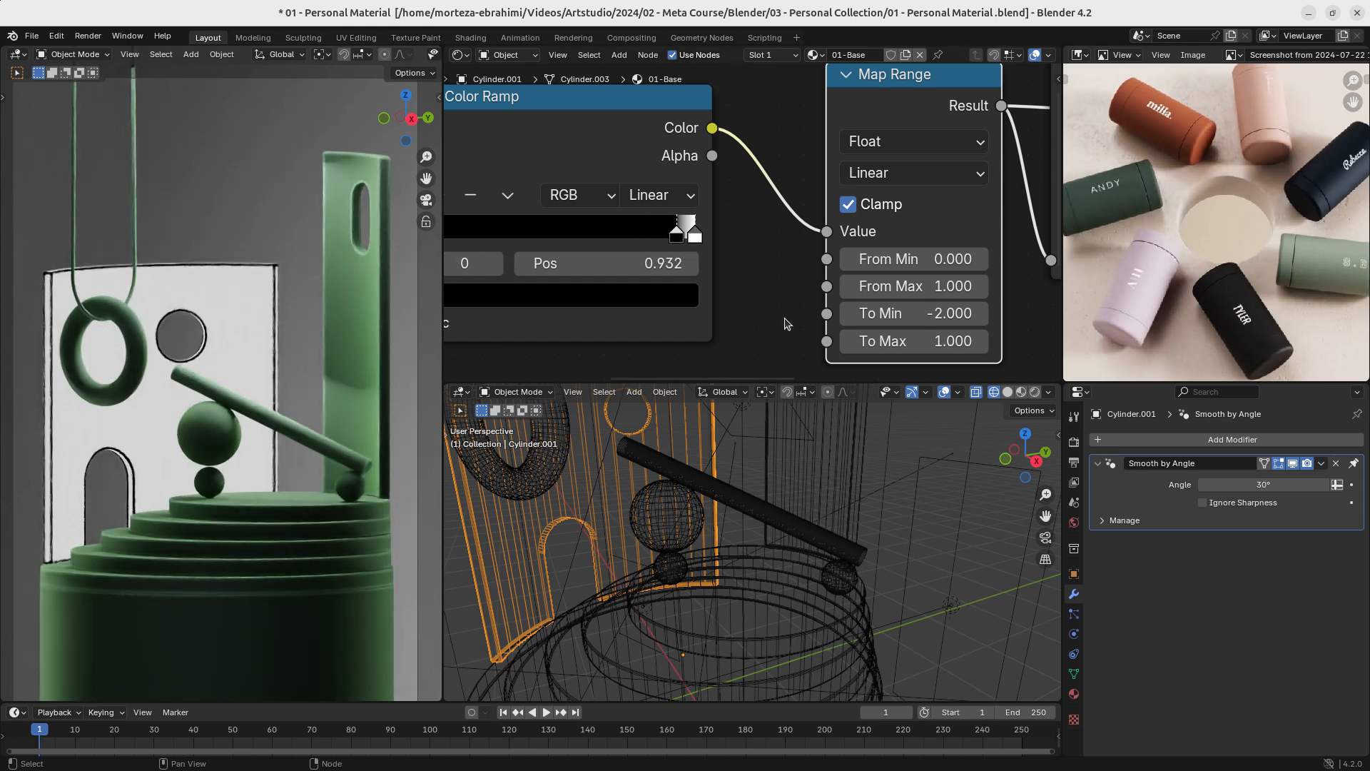
pyautogui.moveTo(674, 237)
pyautogui.mouseDown()
pyautogui.moveTo(549, 239)
pyautogui.moveTo(695, 238)
pyautogui.moveTo(548, 238)
pyautogui.moveTo(674, 239)
pyautogui.mouseUp()
pyautogui.click(631, 237)
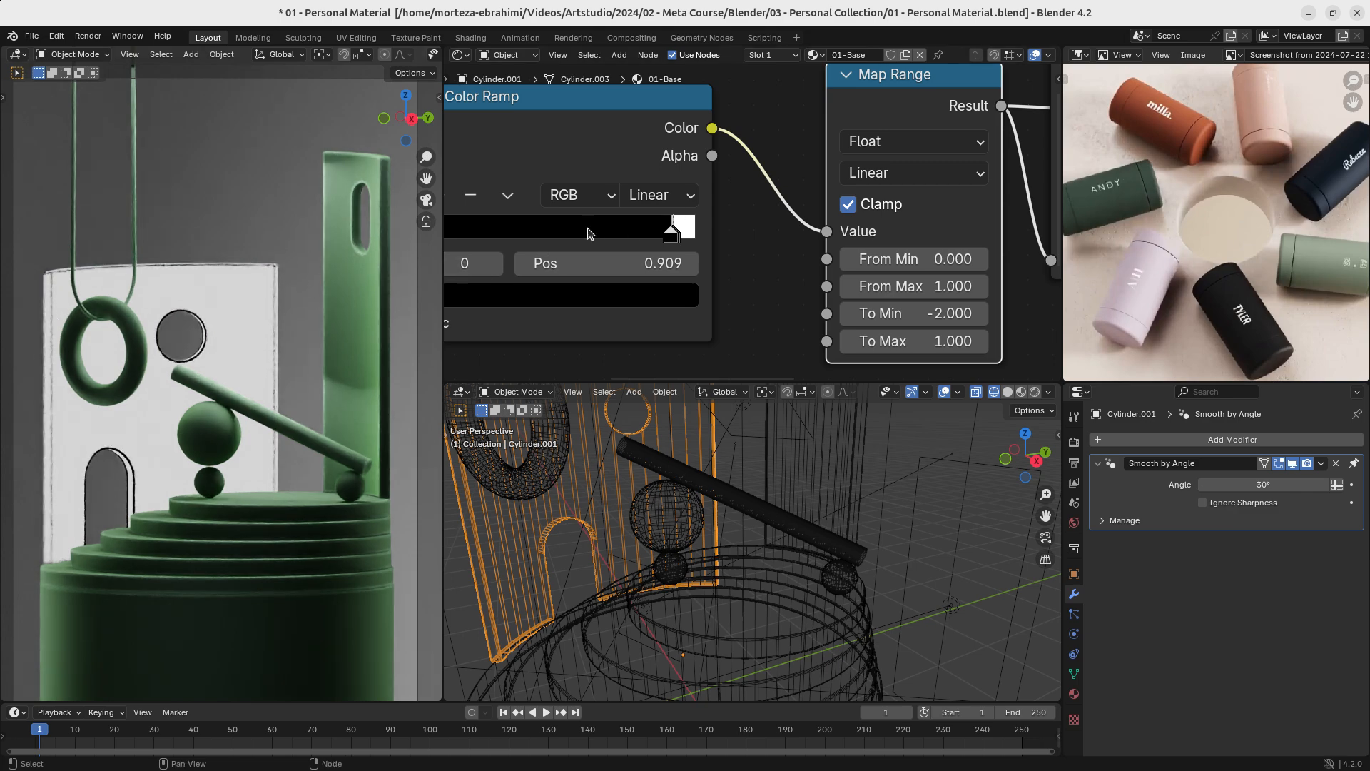
pyautogui.moveTo(671, 236); pyautogui.dragTo(661, 239)
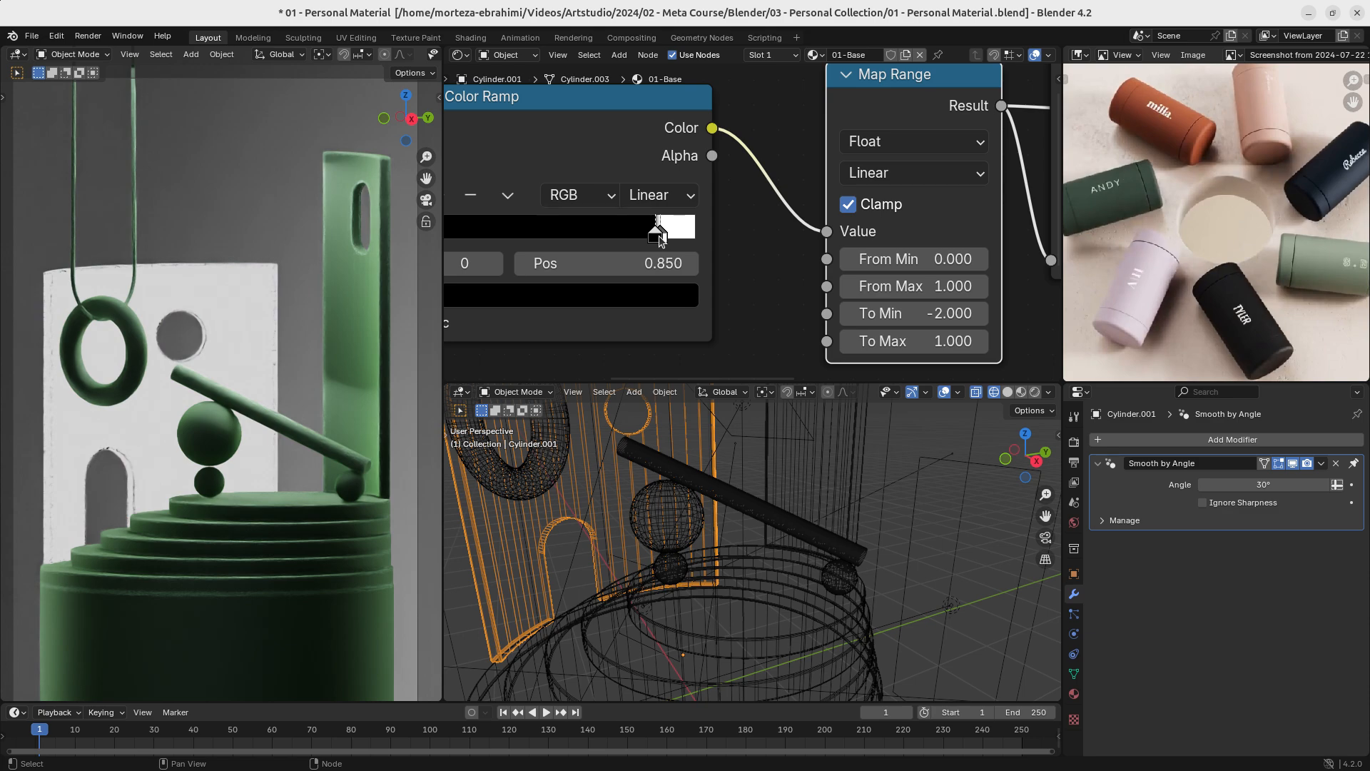
pyautogui.keyDown('ctrl'); pyautogui.moveTo(753, 222); pyautogui.dragTo(580, 297, button='middle'); pyautogui.keyUp('ctrl')
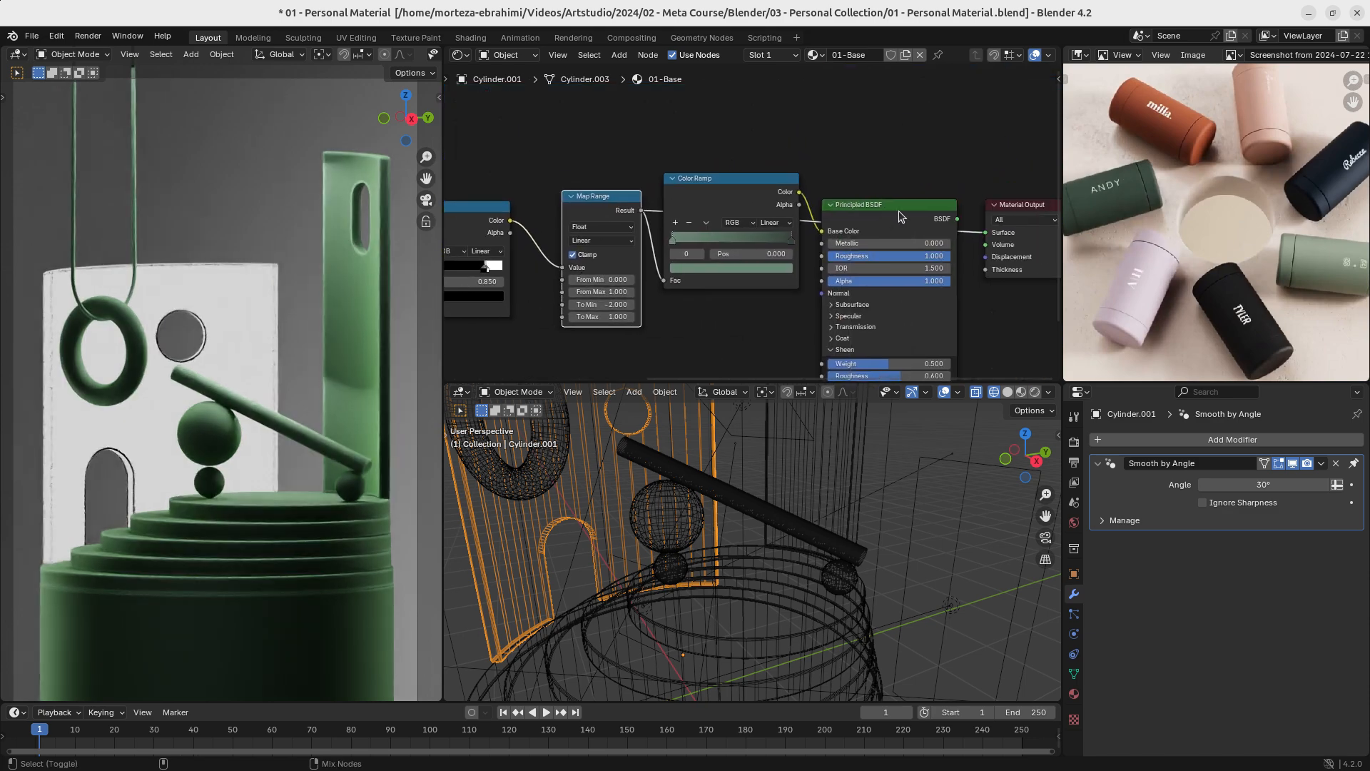
# - Restore the Principled BSDF as the 01-Base material's surface output and save the file
pyautogui.click(898, 211)
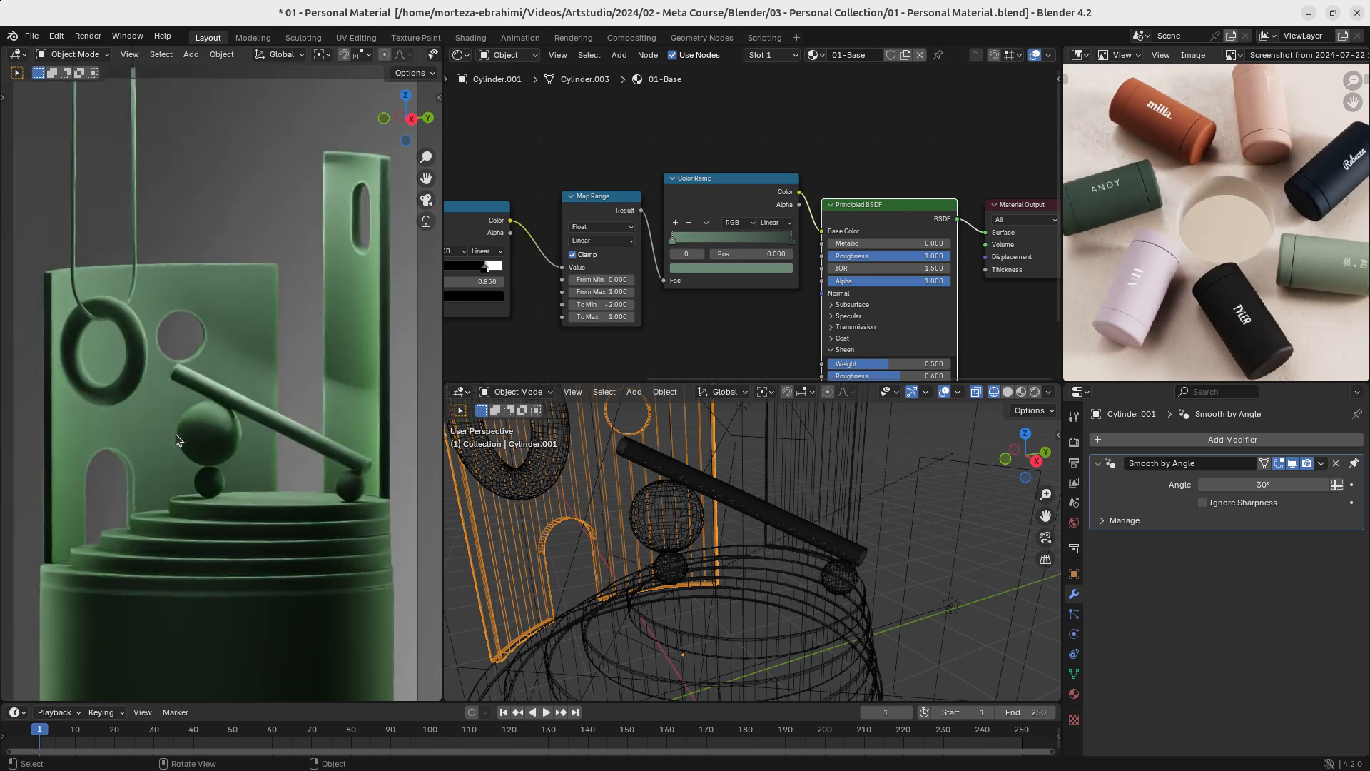
pyautogui.hotkey('ctrl', 's')
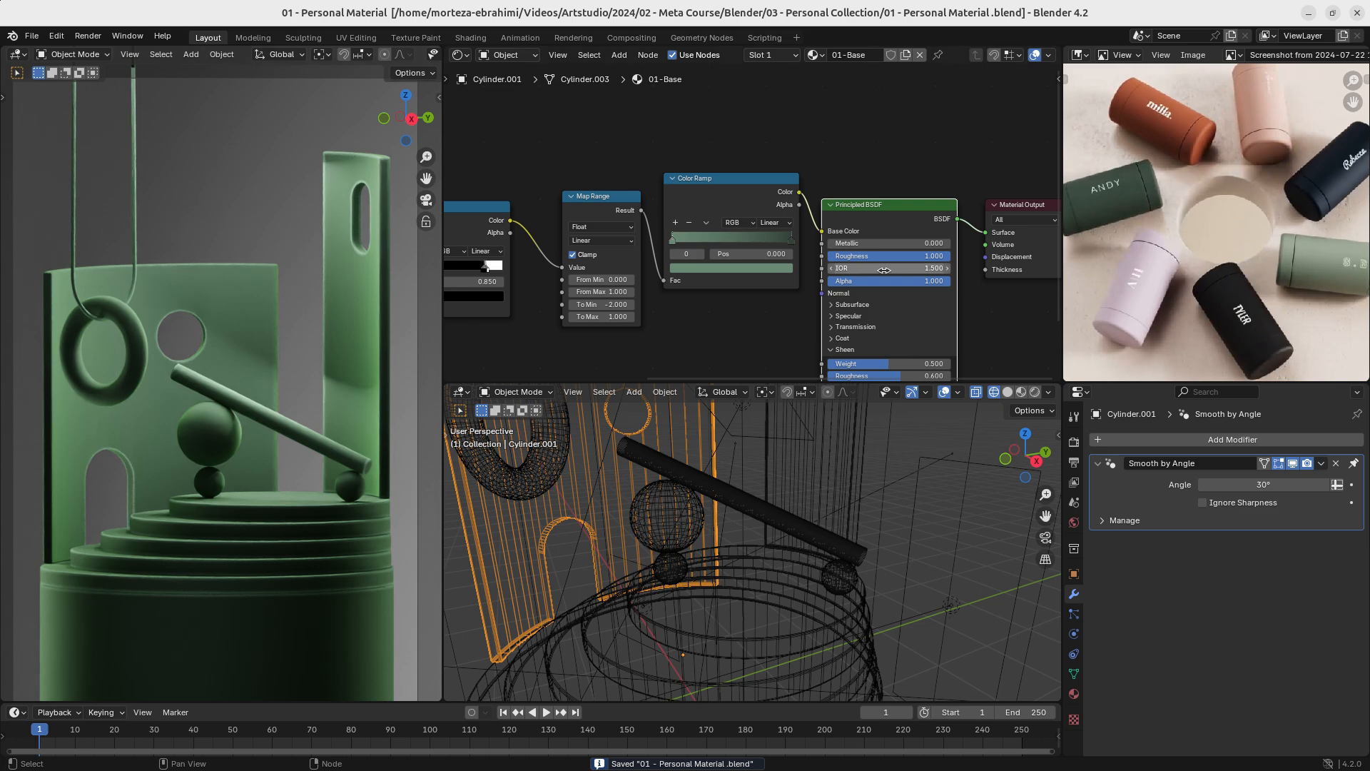
# - Try the reference photo's light green bottle colour on the end stop of the Color Ramp feeding the Base Color
pyautogui.scroll(3, 759, 258)
pyautogui.scroll(2, 756, 261)
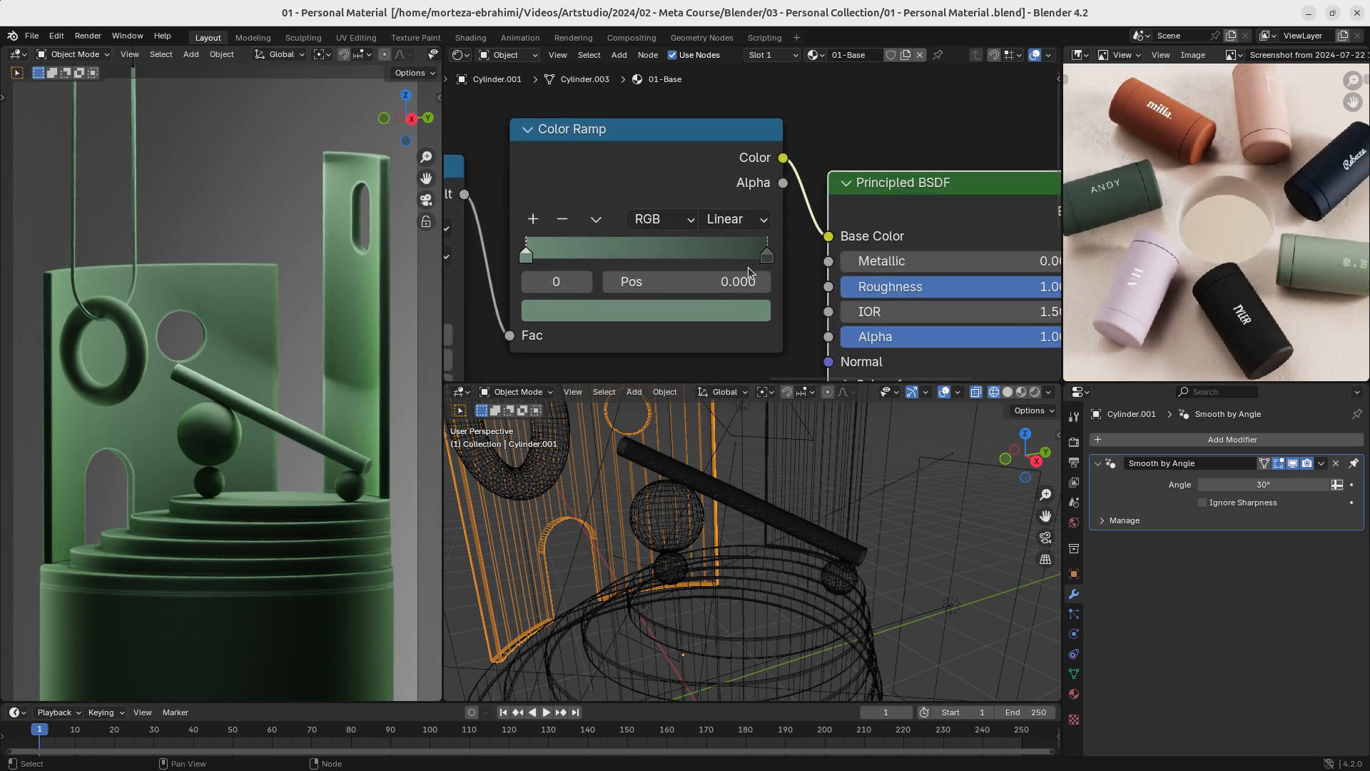
pyautogui.click(767, 255)
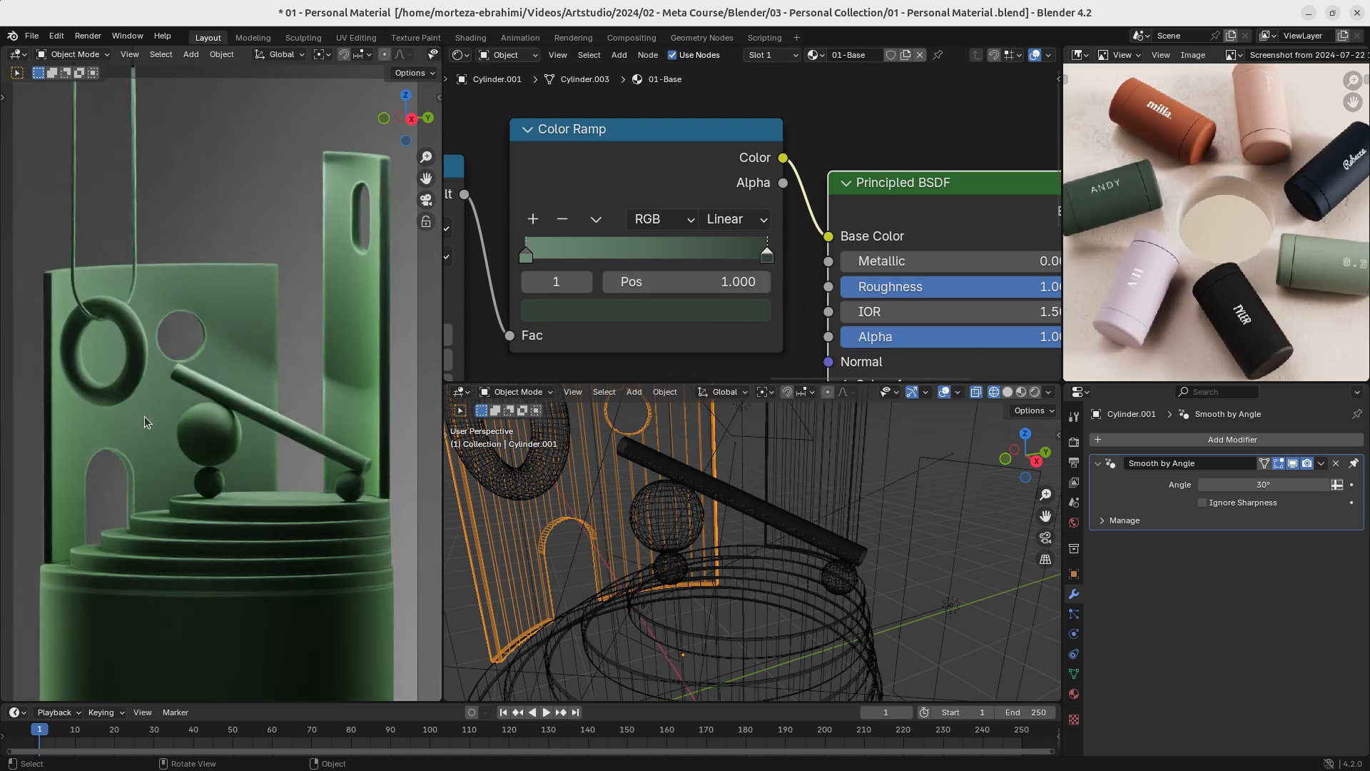
pyautogui.click(710, 312)
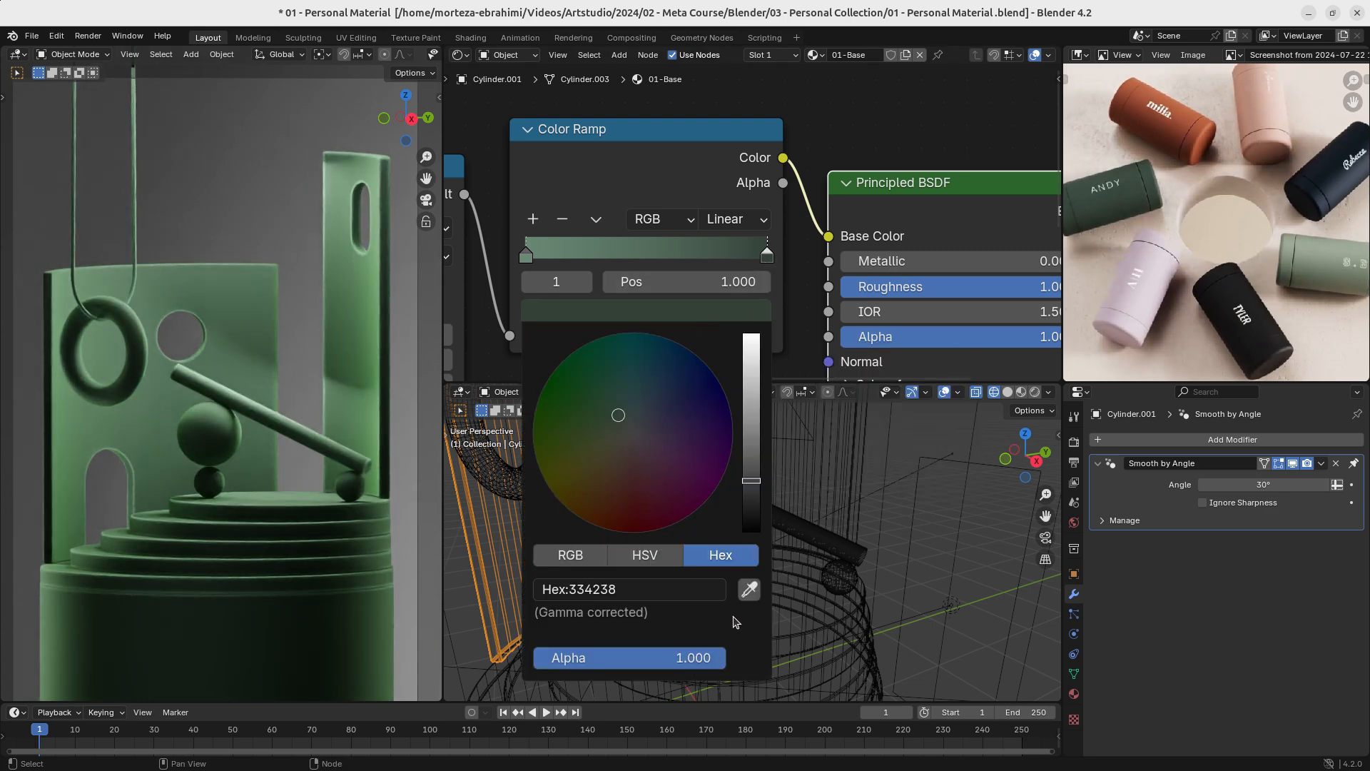
pyautogui.click(753, 586)
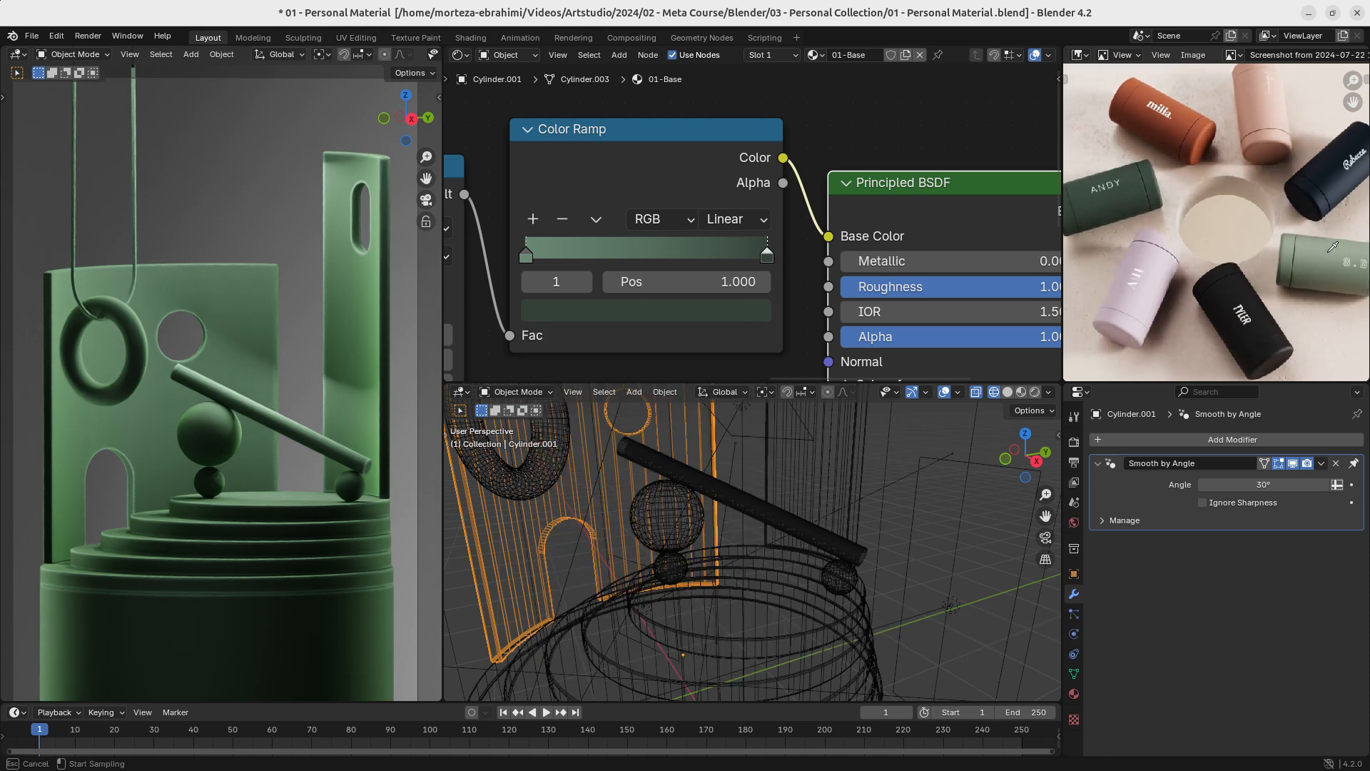
pyautogui.click(1333, 247)
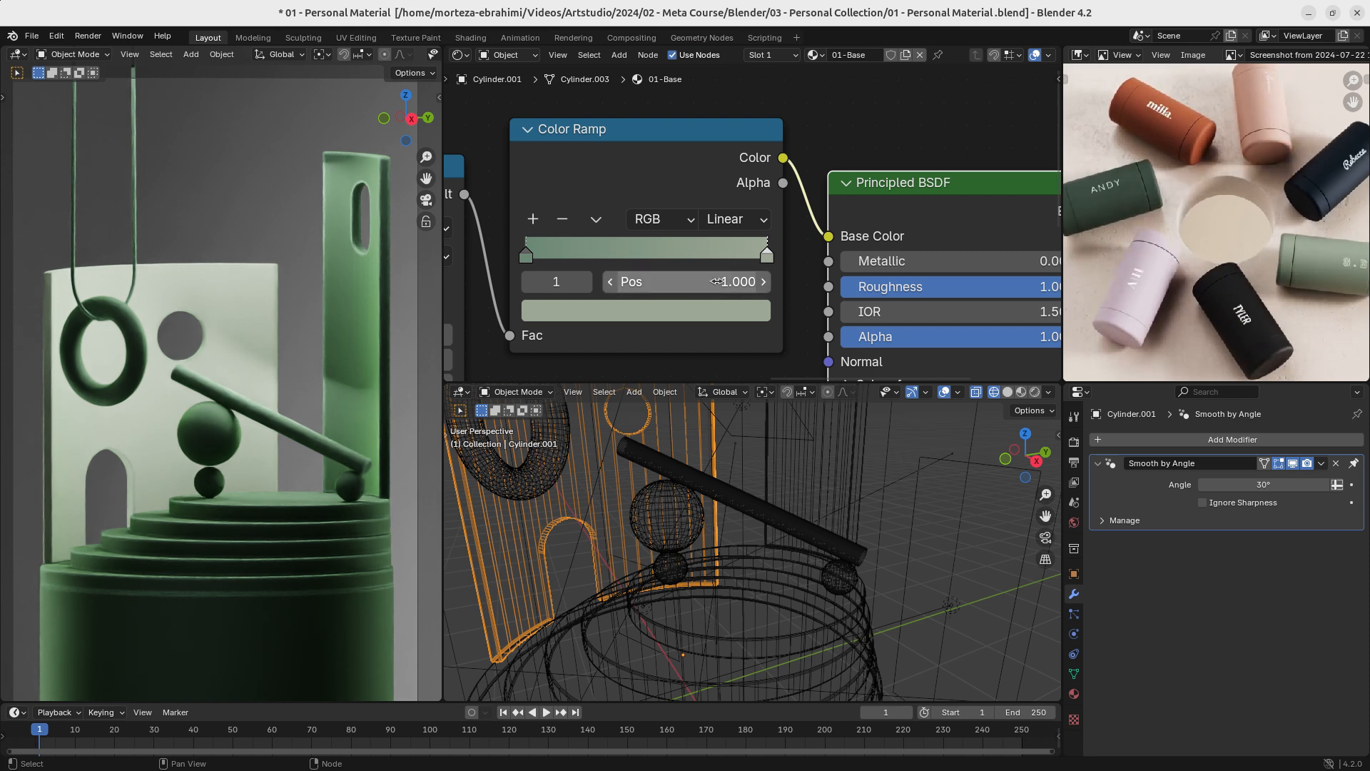
# - Sample the reference photo's orange-red bottle as the Base Color ramp's end stop colour, hex A7553C
pyautogui.click(751, 312)
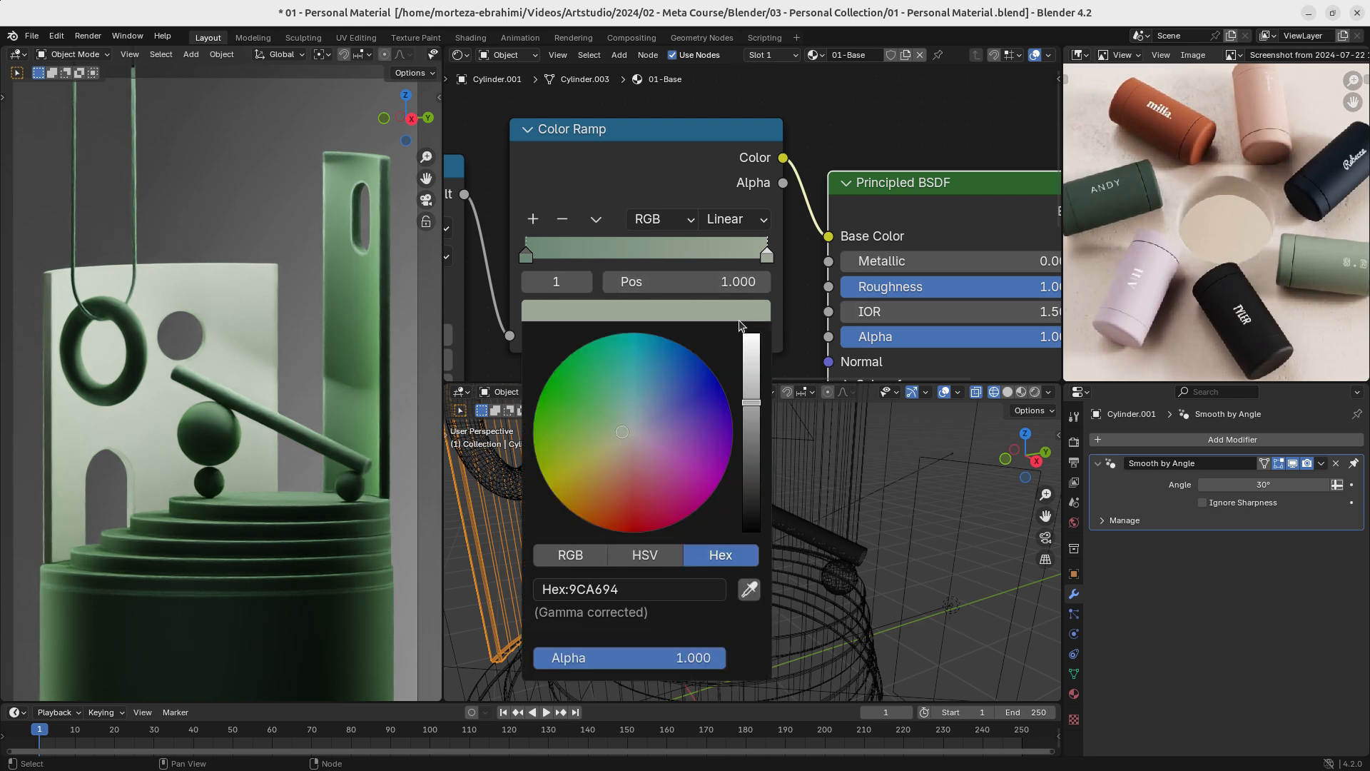
pyautogui.click(748, 589)
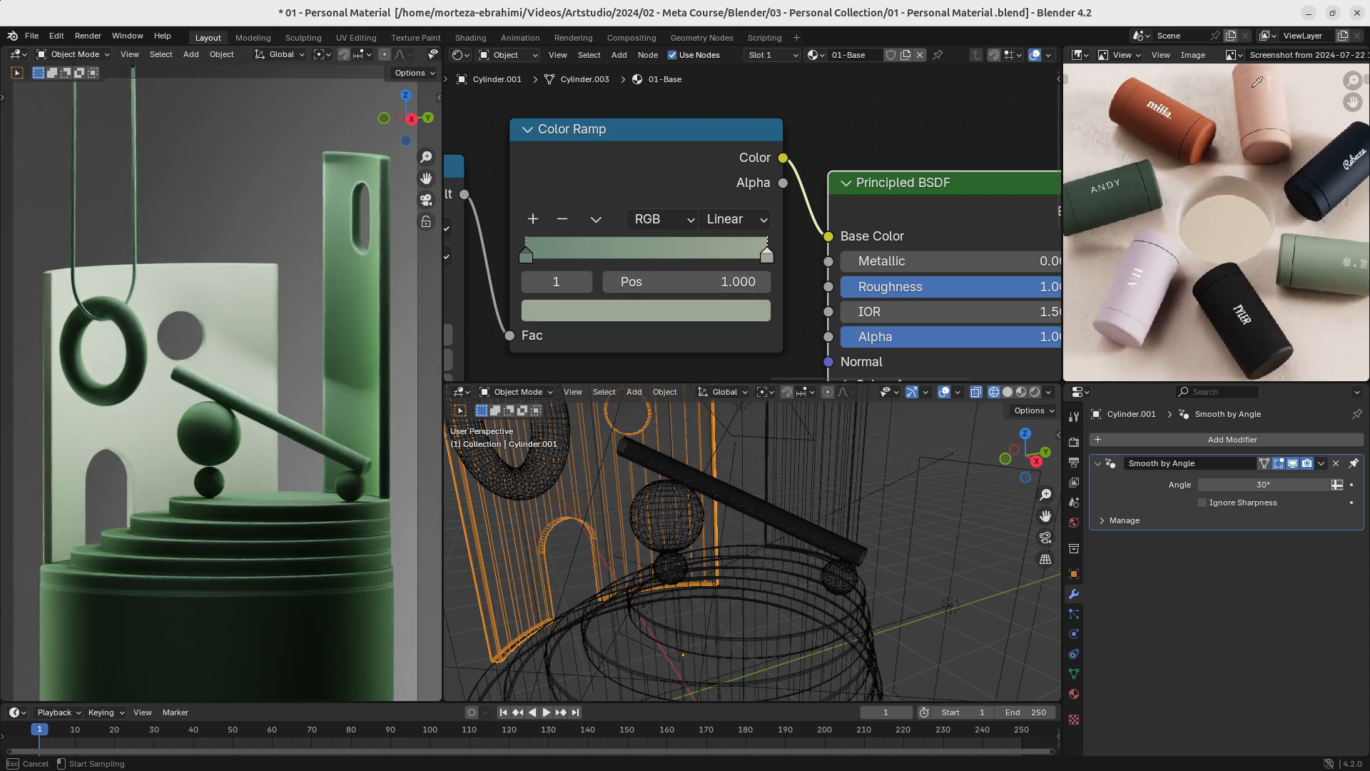
pyautogui.click(1185, 112)
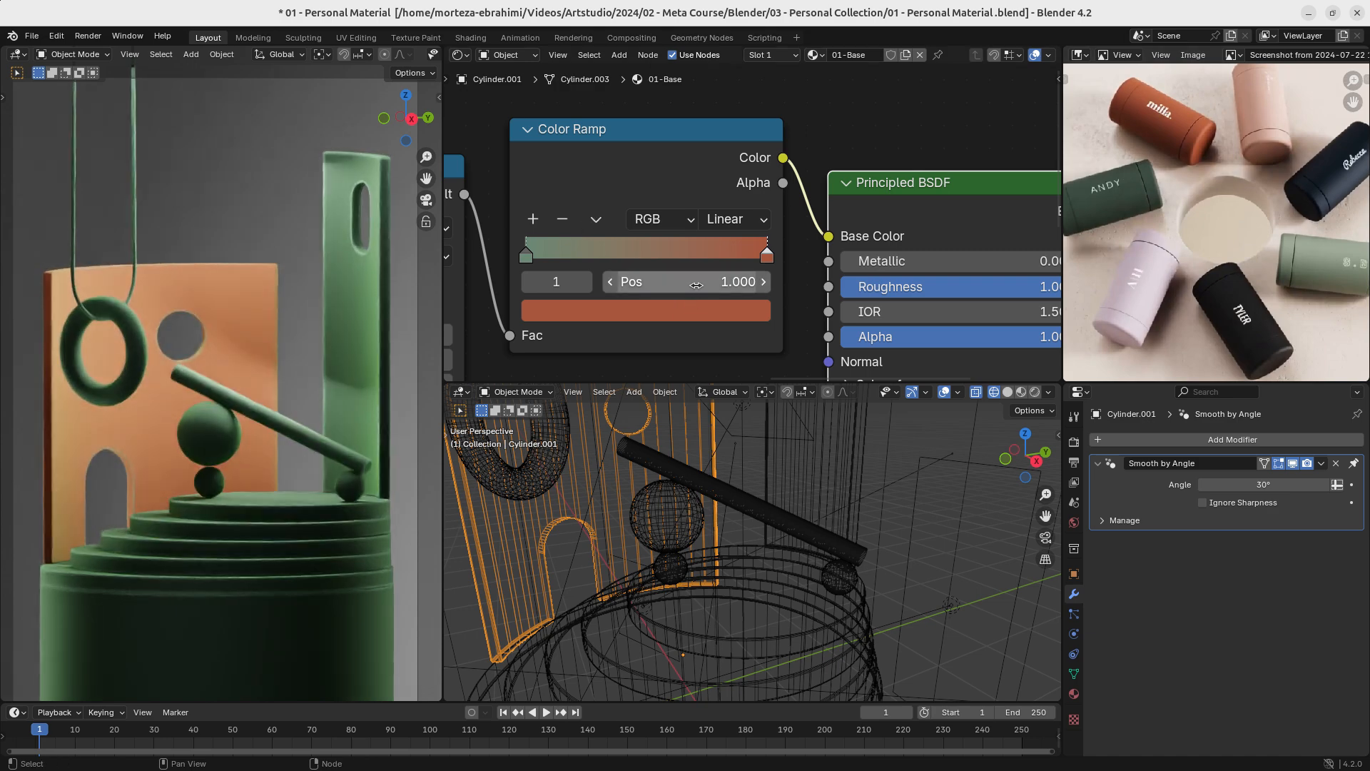
pyautogui.click(691, 314)
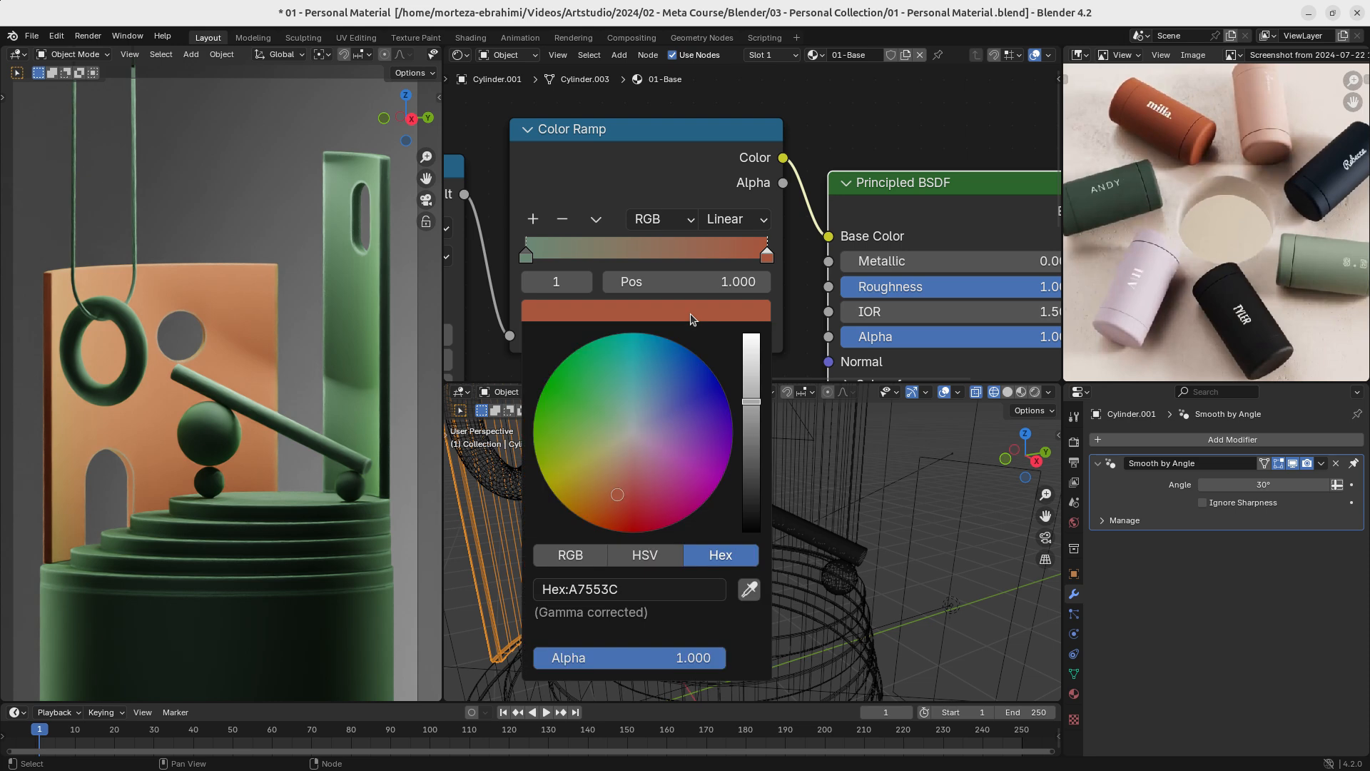
pyautogui.scroll(-6, 785, 236)
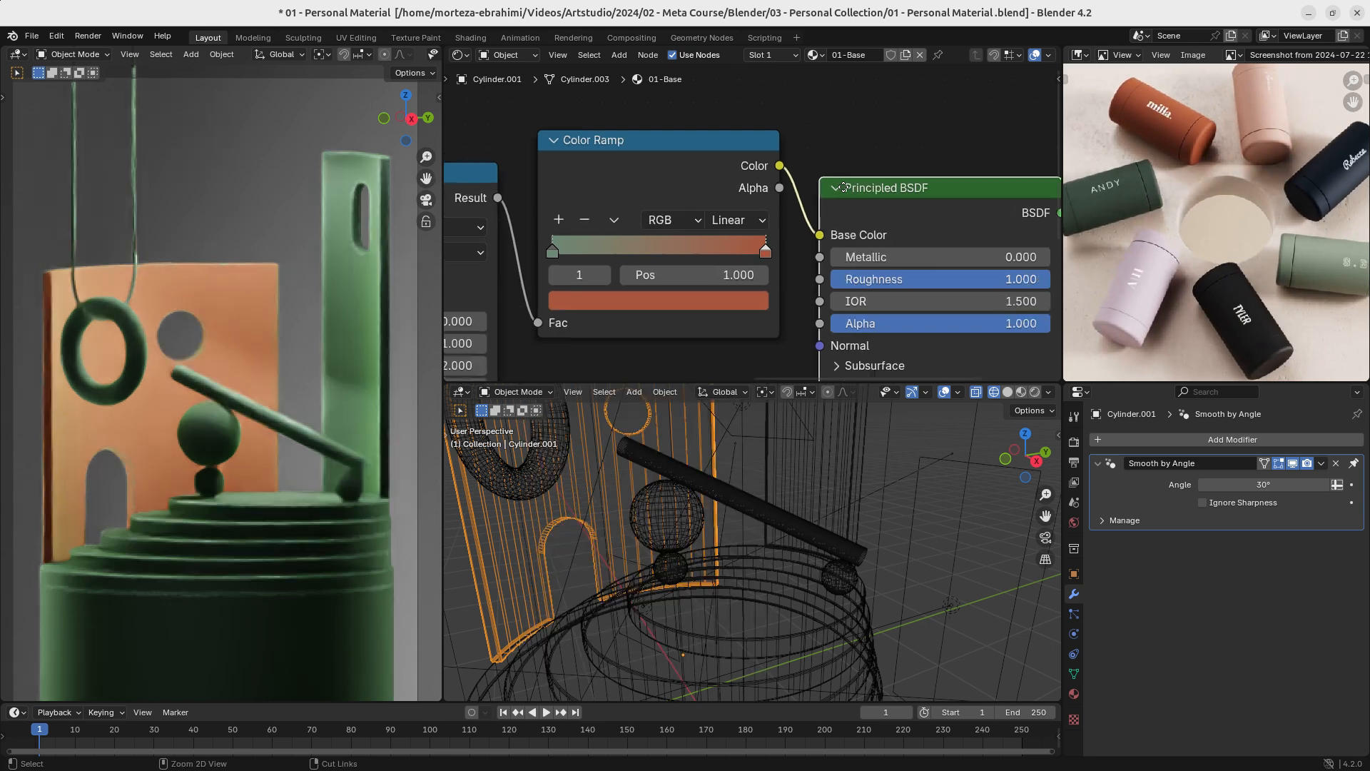
# - Sample the ramp's orange-red end colour into its start stop at position 0.000
pyautogui.keyDown('ctrl'); pyautogui.moveTo(826, 219); pyautogui.dragTo(588, 236, button='middle'); pyautogui.keyUp('ctrl')
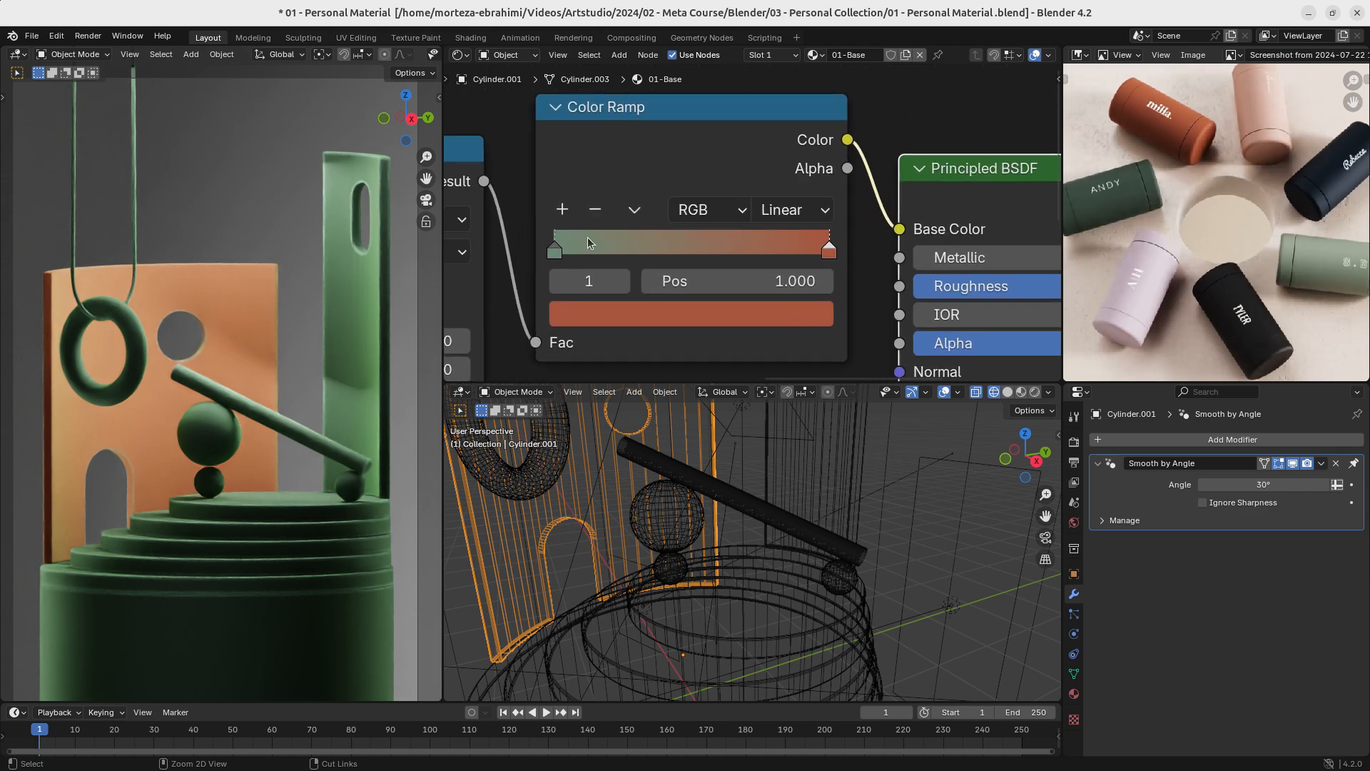
pyautogui.click(555, 251)
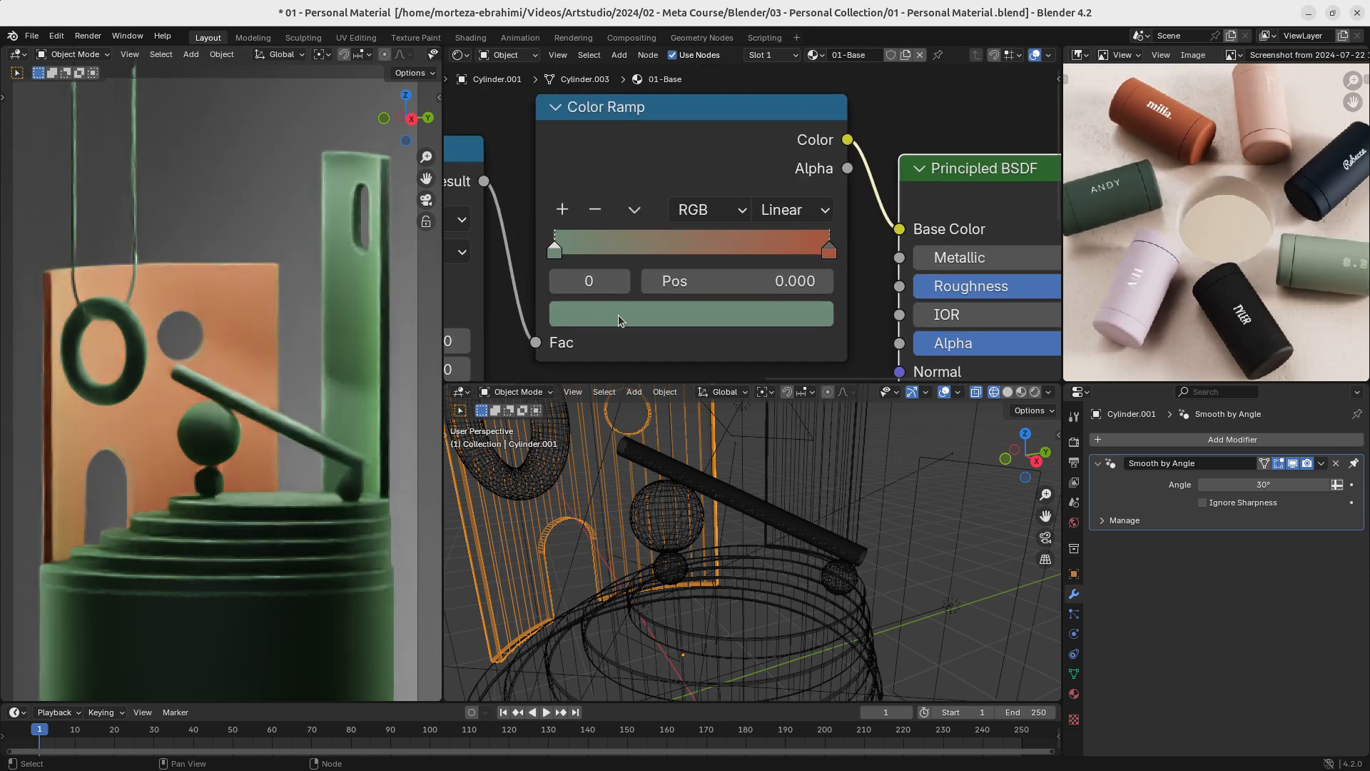
pyautogui.click(828, 251)
pyautogui.click(554, 251)
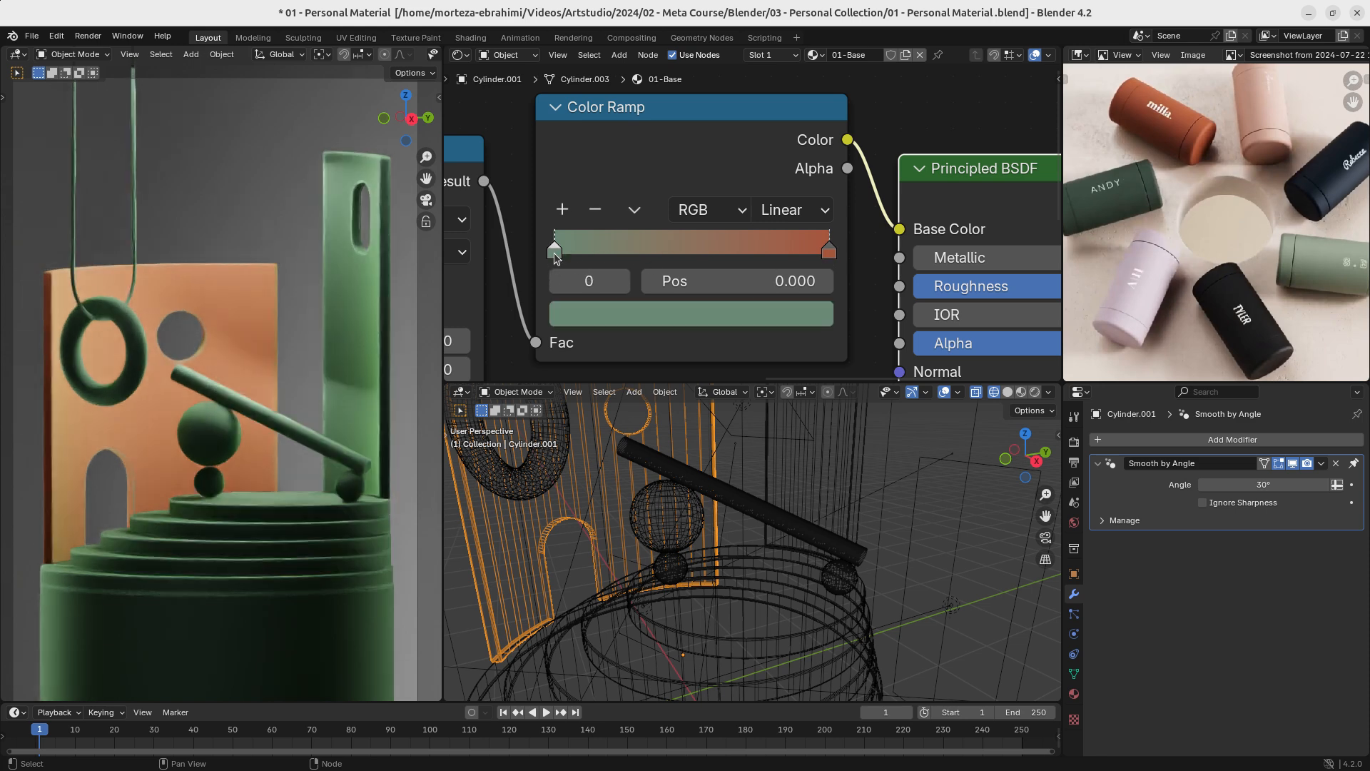
pyautogui.click(600, 314)
pyautogui.click(809, 633)
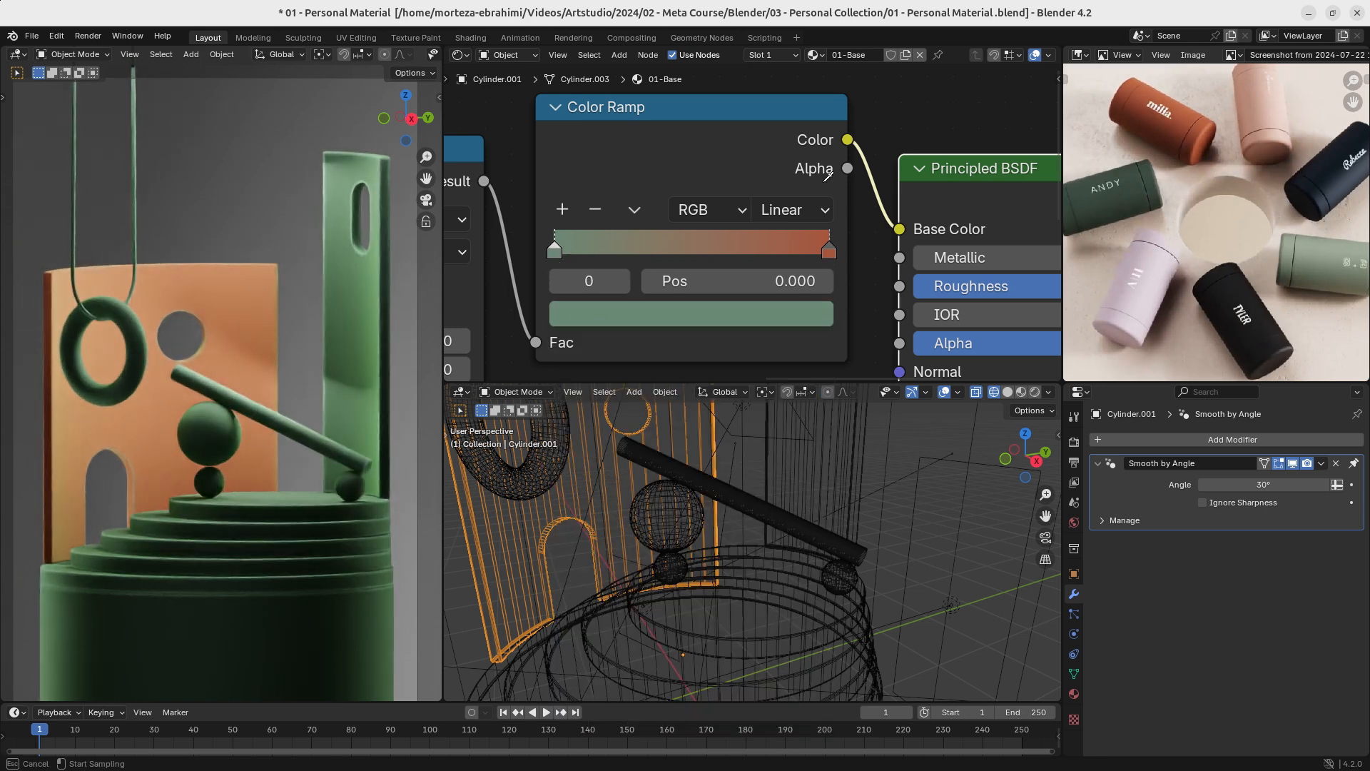
pyautogui.click(833, 244)
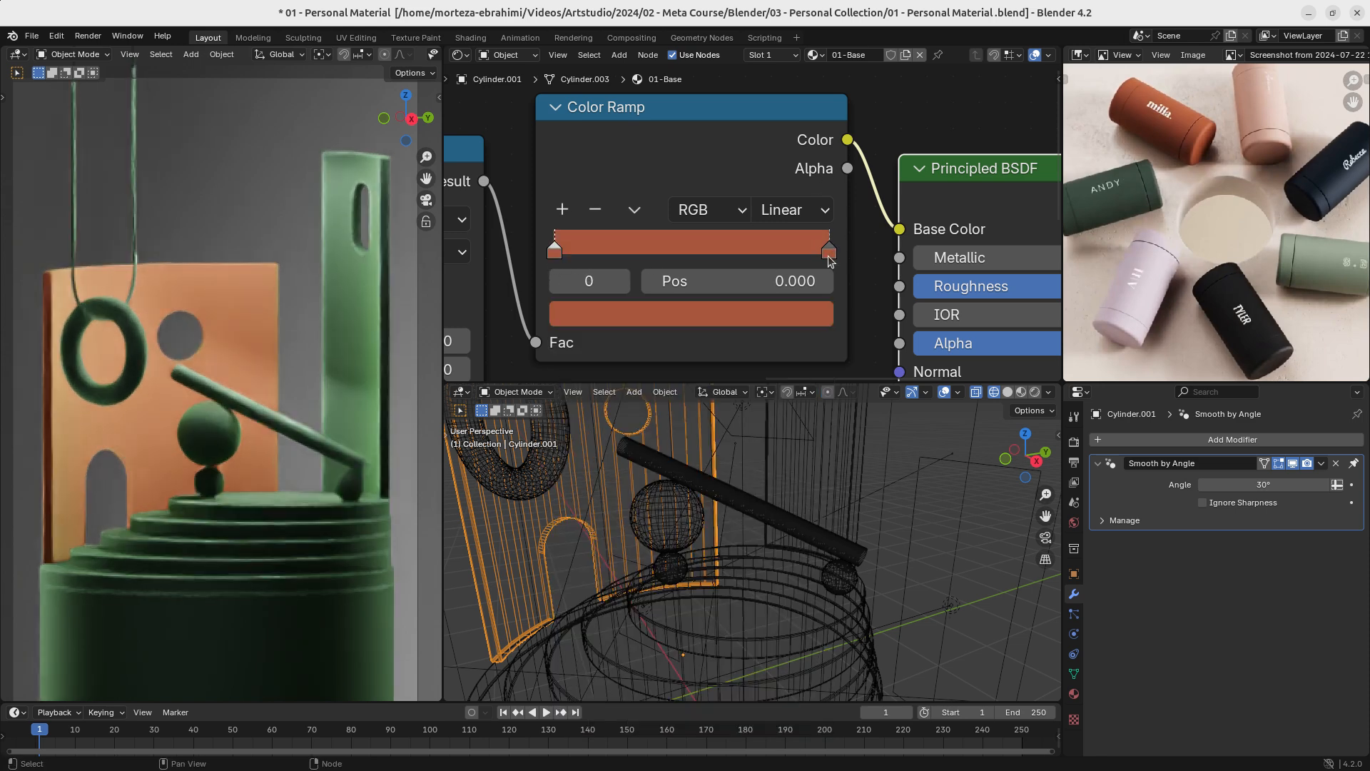
# - Brighten the ramp's start stop to a lighter orange than the end stop
pyautogui.click(667, 320)
pyautogui.moveTo(812, 417); pyautogui.dragTo(811, 371)
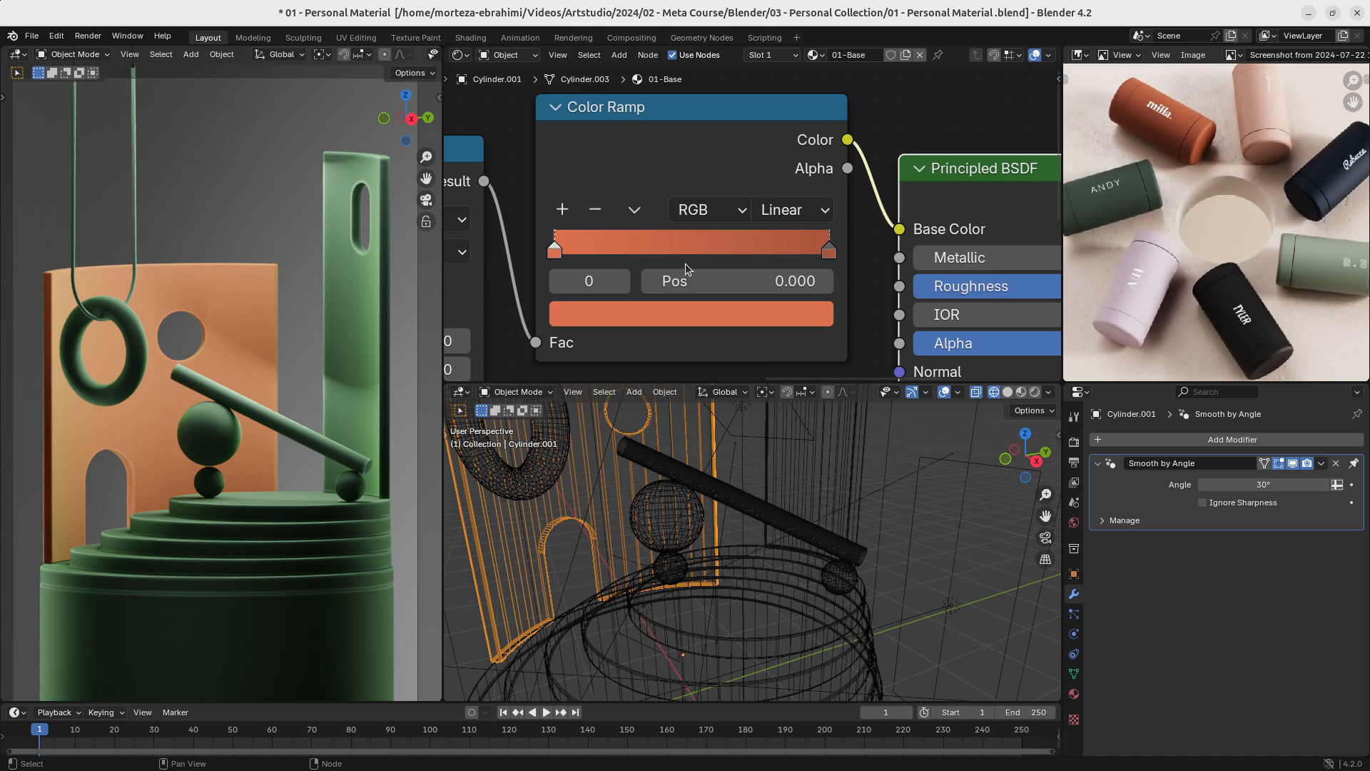
pyautogui.scroll(-3, 747, 233)
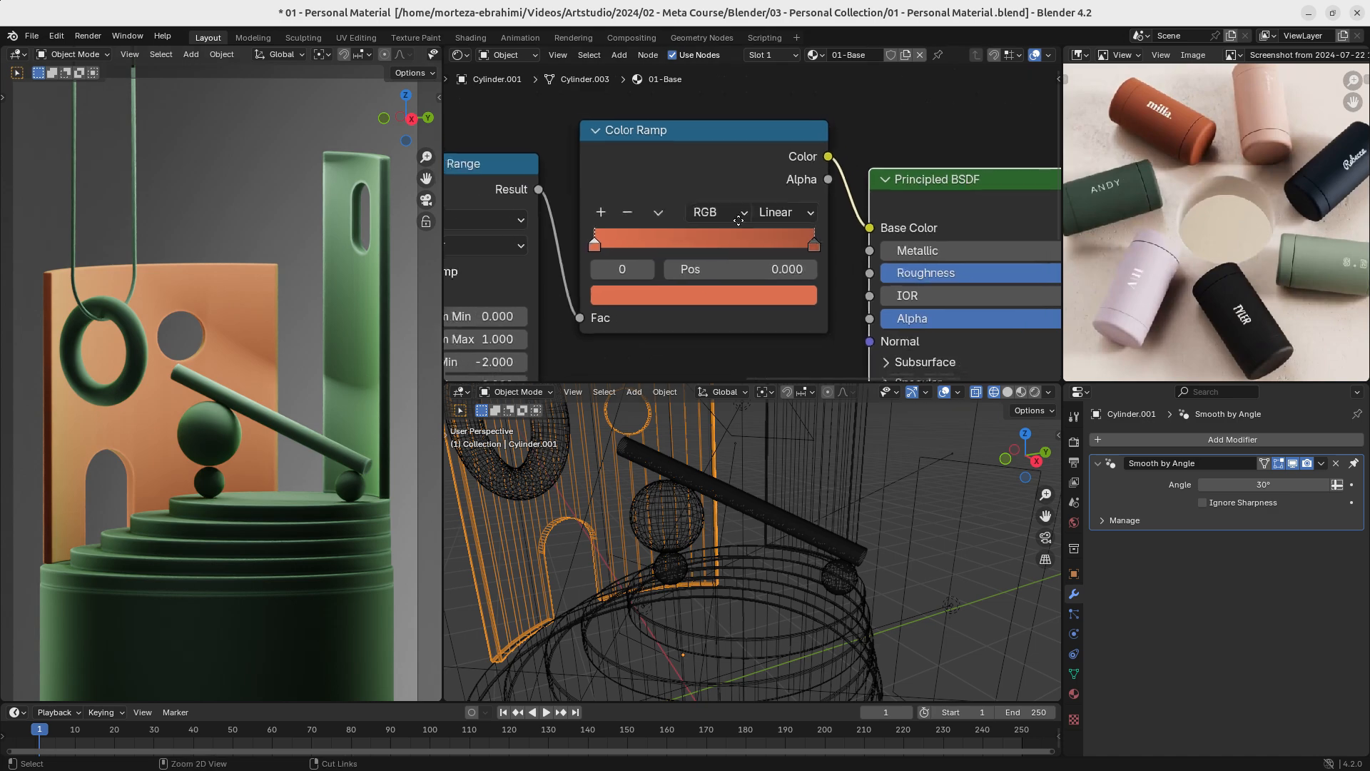
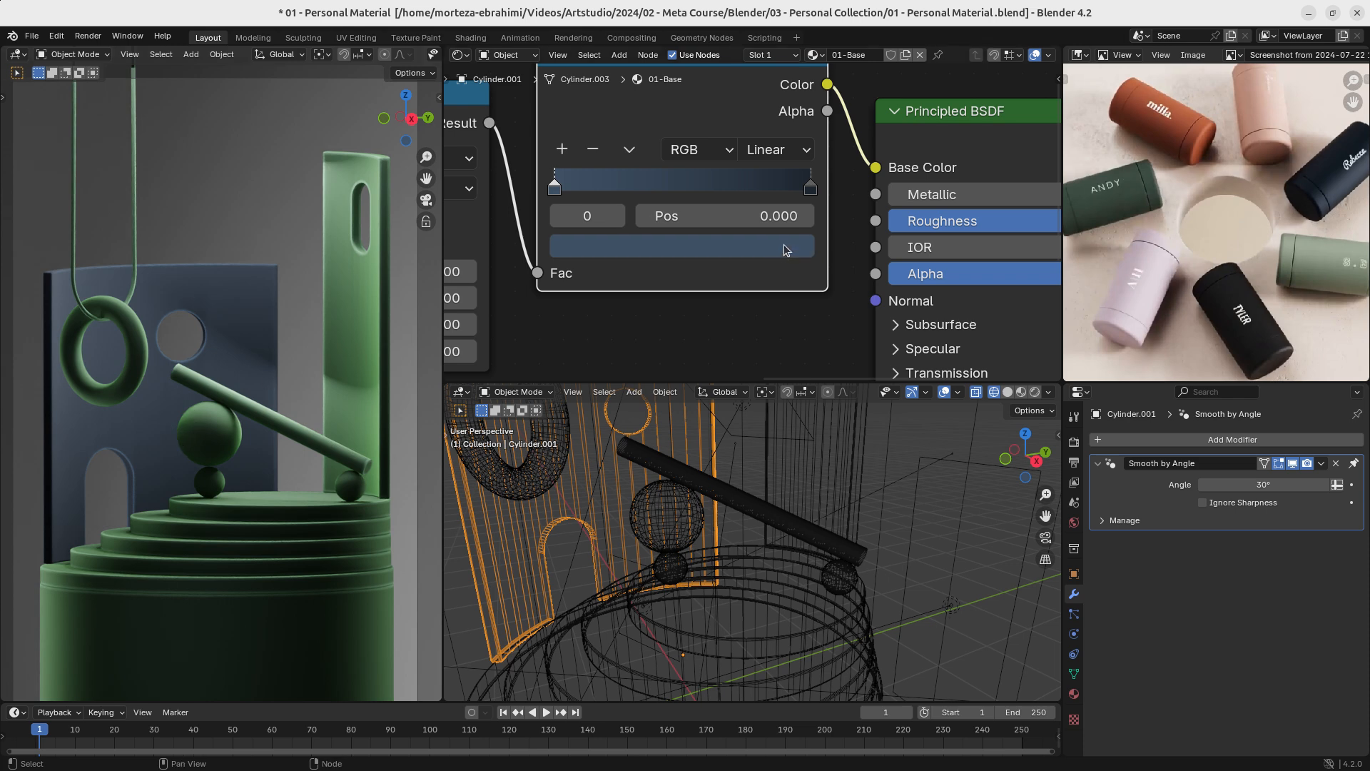
# - Try the reference photo's black bottle colour as the Principled BSDF's sheen tint, hex 1E1E1F
pyautogui.click(811, 188)
pyautogui.keyDown('ctrl'); pyautogui.moveTo(788, 266); pyautogui.dragTo(791, 329, button='middle'); pyautogui.keyUp('ctrl')
pyautogui.moveTo(805, 316); pyautogui.dragTo(677, 331, button='middle')
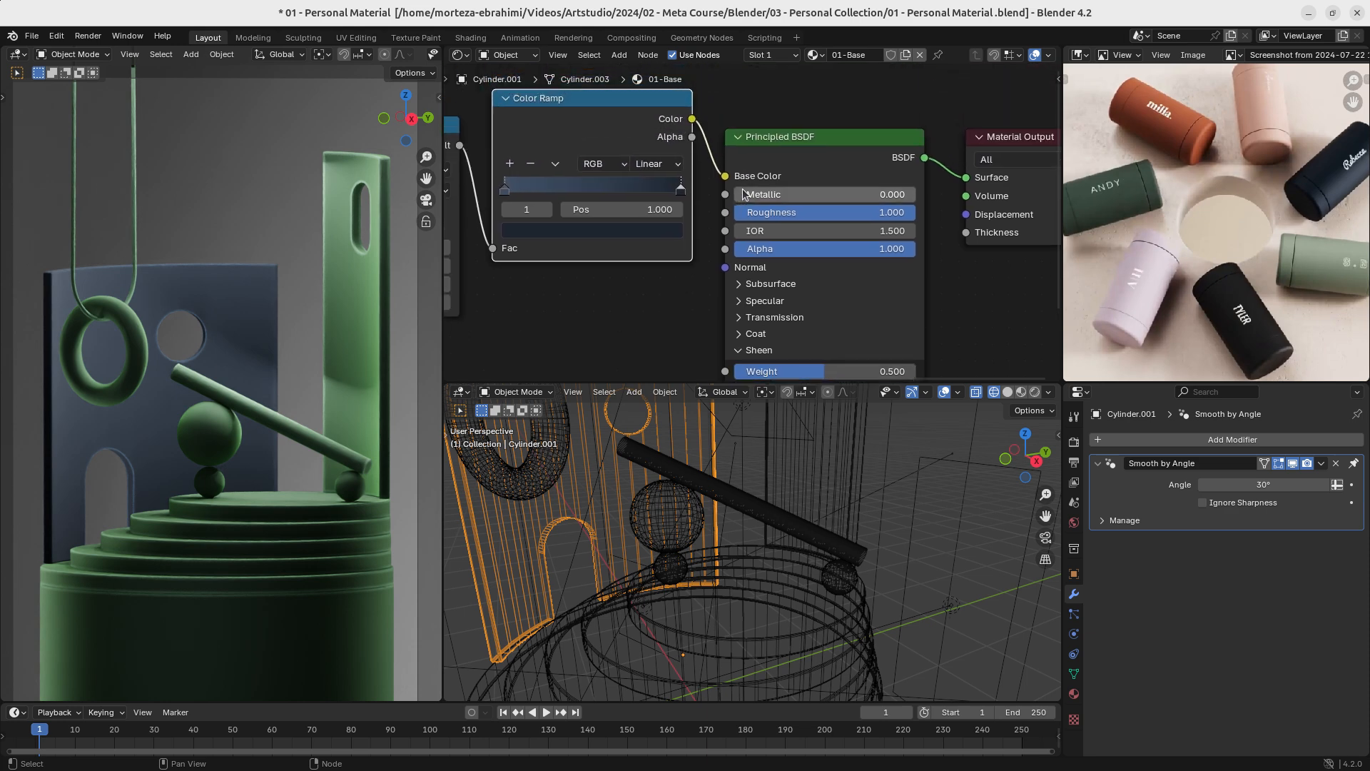
pyautogui.moveTo(762, 184); pyautogui.dragTo(745, 88, button='middle')
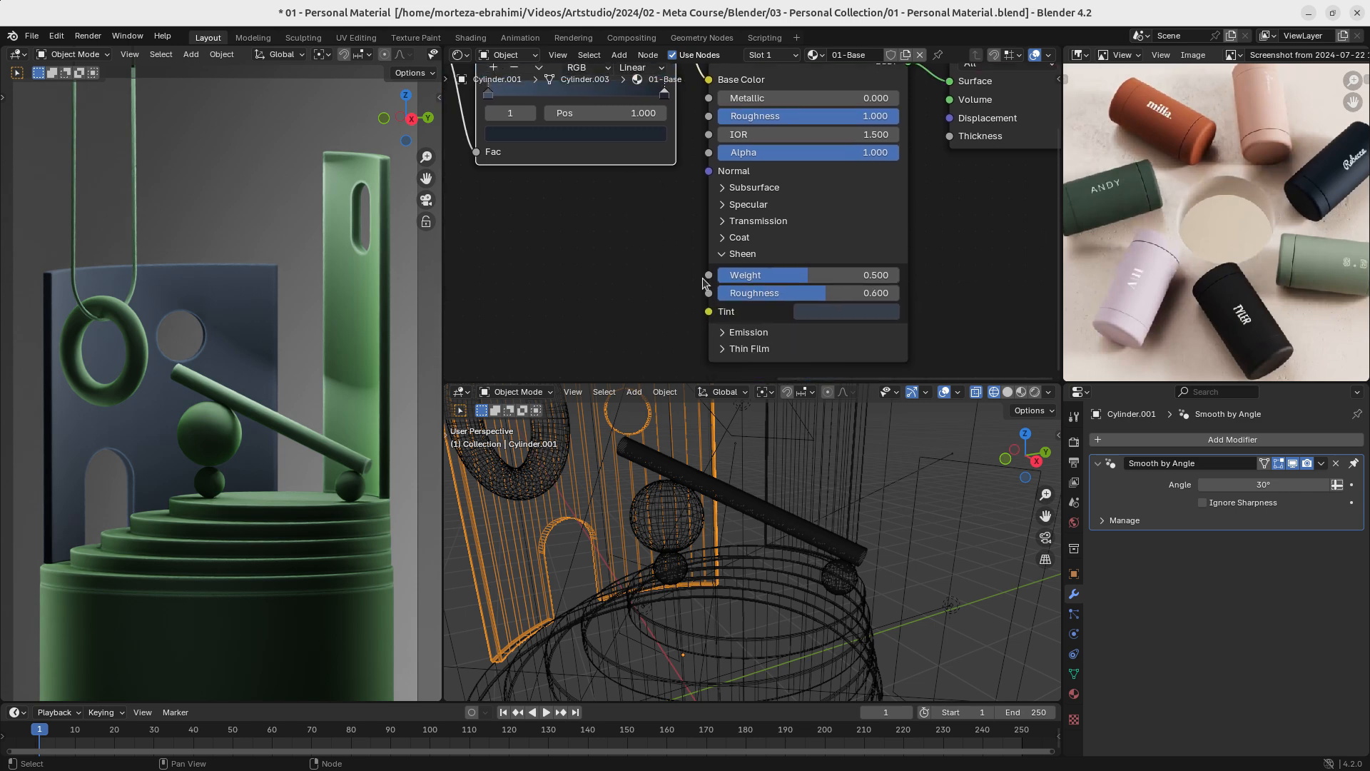
pyautogui.click(829, 311)
pyautogui.click(959, 238)
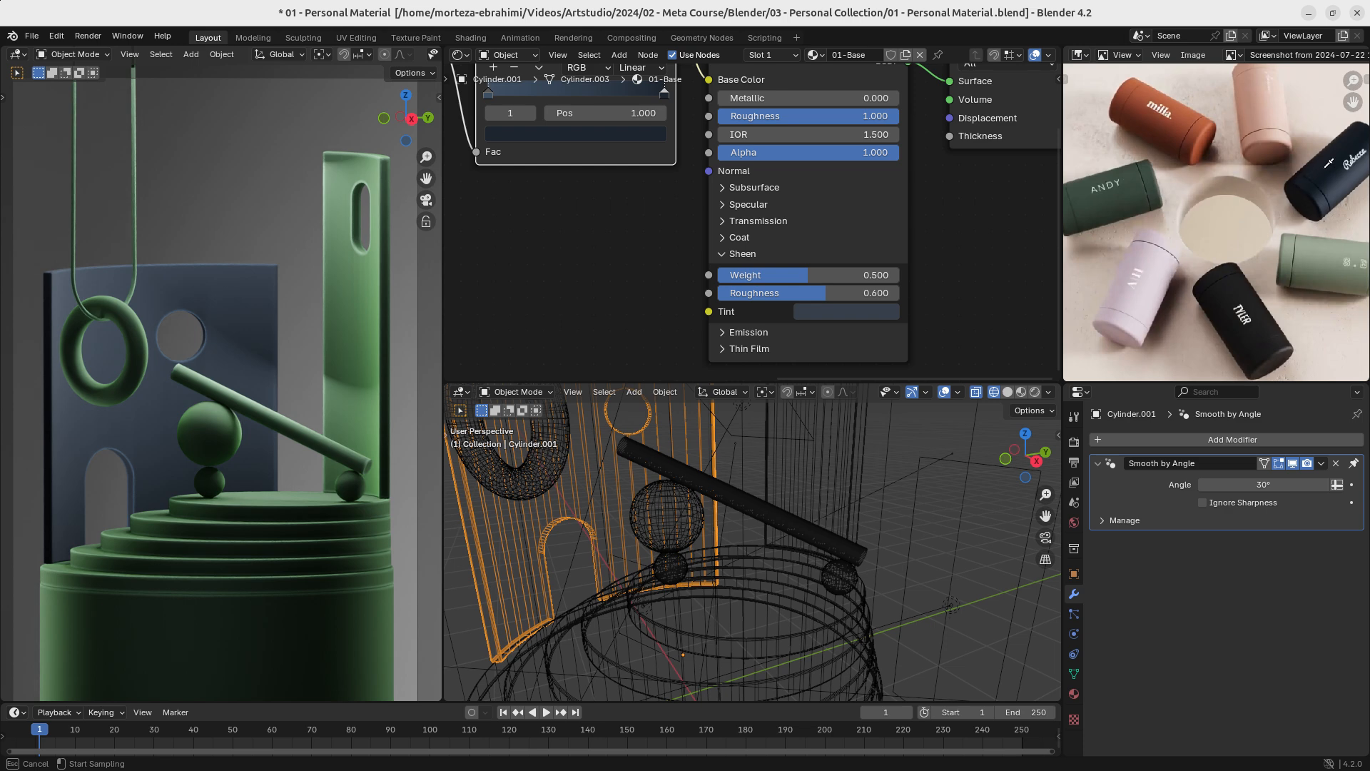
pyautogui.click(1238, 284)
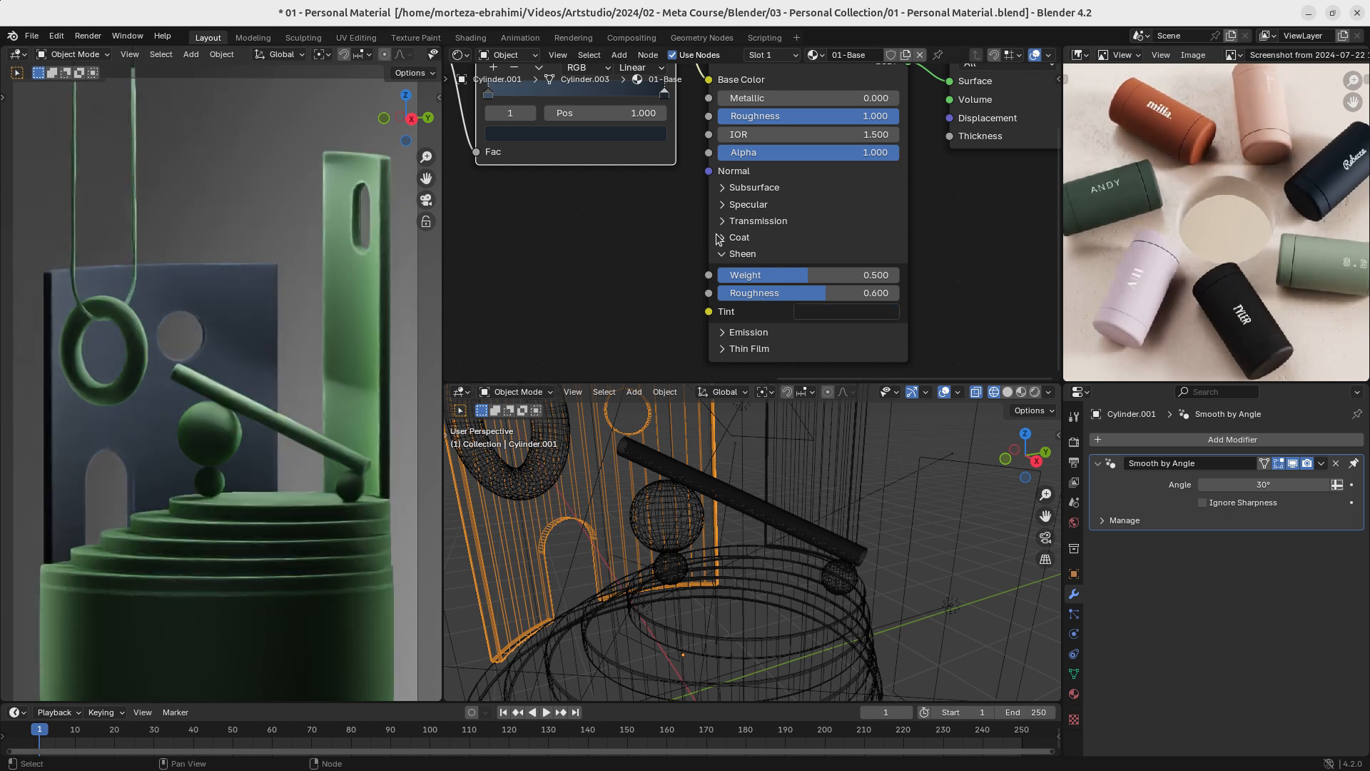
# - Test a bright, fully saturated green as the sheen tint of the back wall material
pyautogui.click(835, 308)
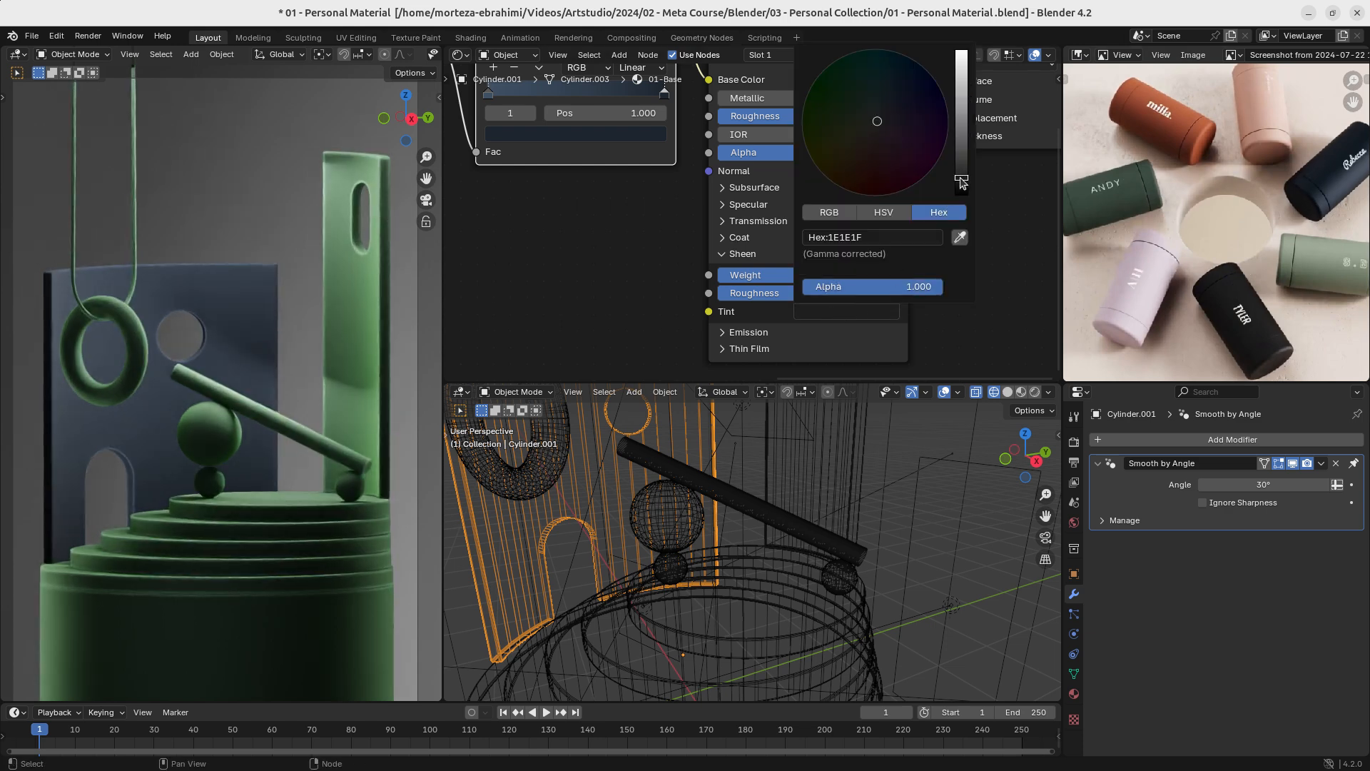
pyautogui.moveTo(961, 182); pyautogui.dragTo(961, 57)
pyautogui.moveTo(871, 162); pyautogui.dragTo(819, 77)
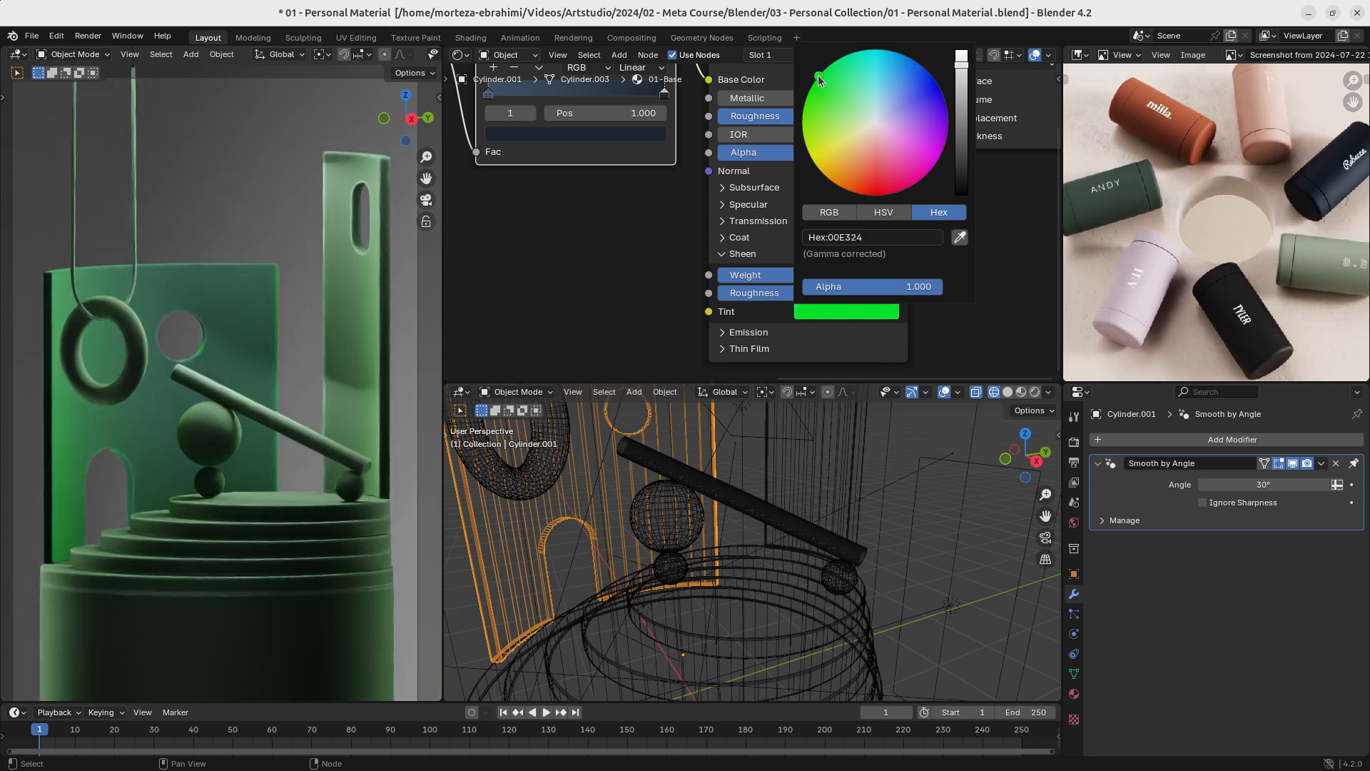
# - Sample the reference photo's navy bottle as the sheen tint, hex 111C22
pyautogui.click(843, 309)
pyautogui.click(959, 237)
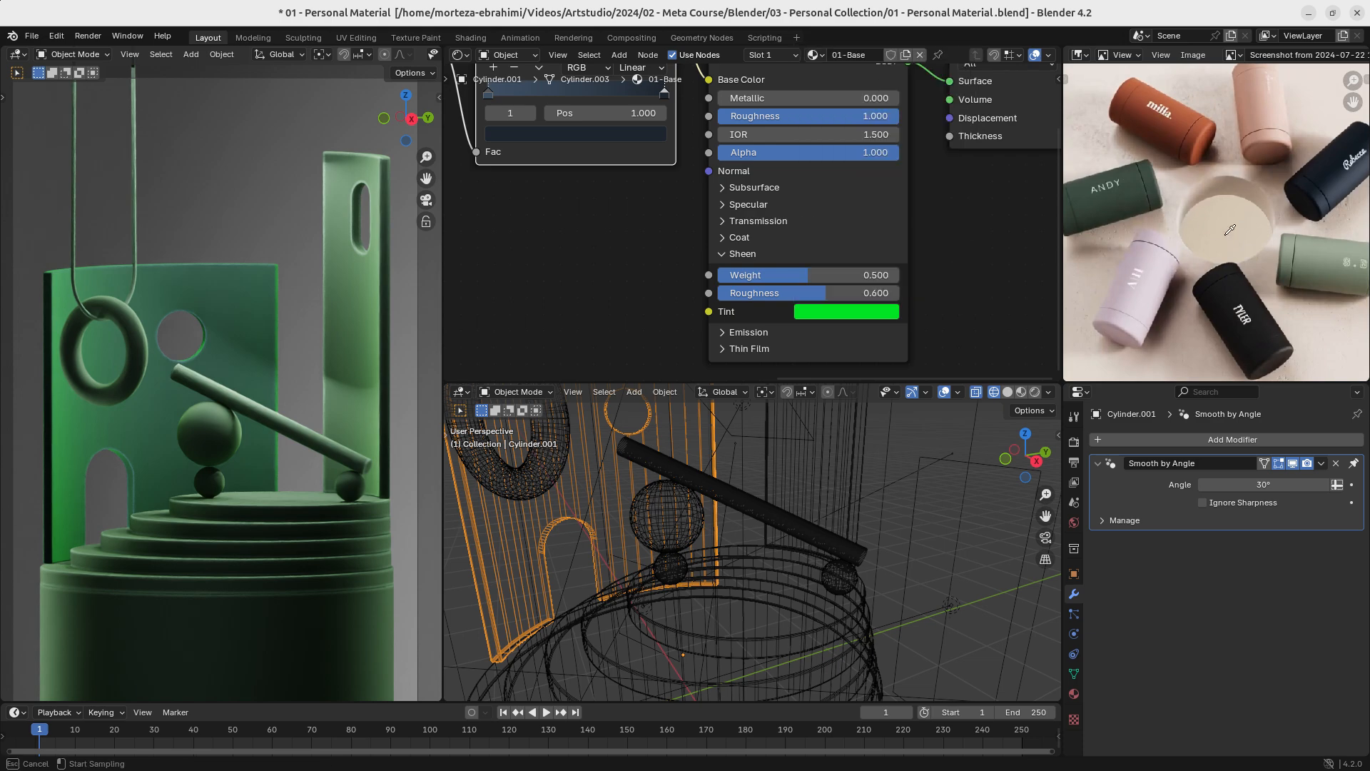
pyautogui.click(1333, 184)
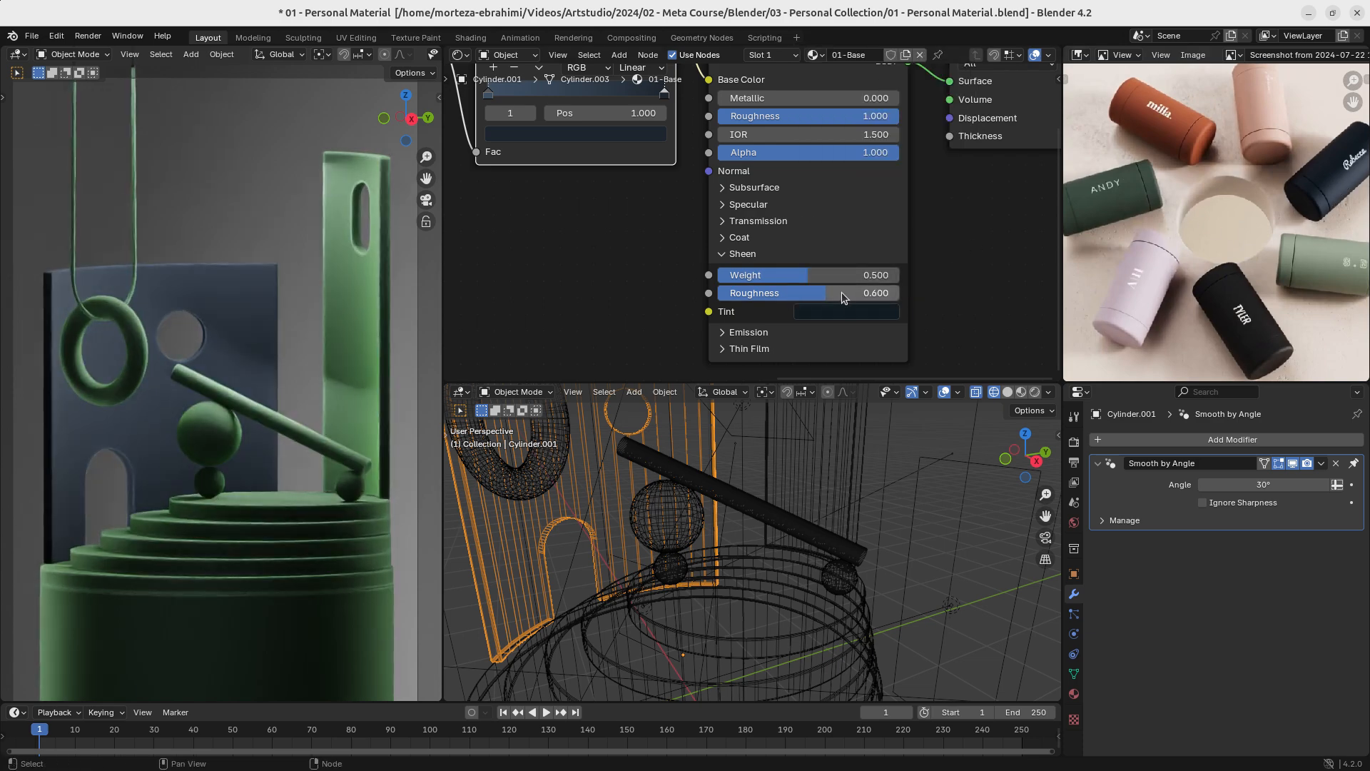
pyautogui.click(847, 311)
pyautogui.click(960, 236)
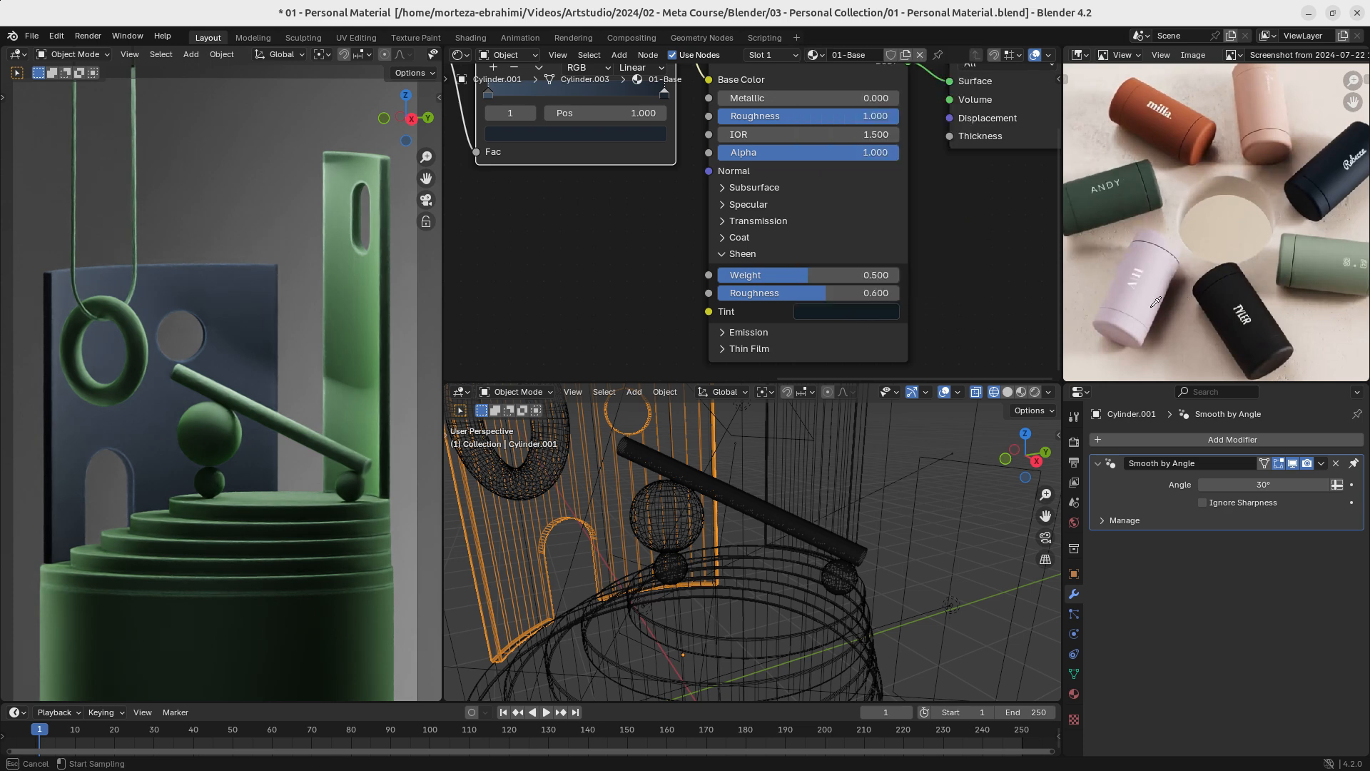
pyautogui.click(859, 310)
# - Turn the sheen tint into a neutral grey with saturation 0.000 and value 0.500
pyautogui.click(858, 311)
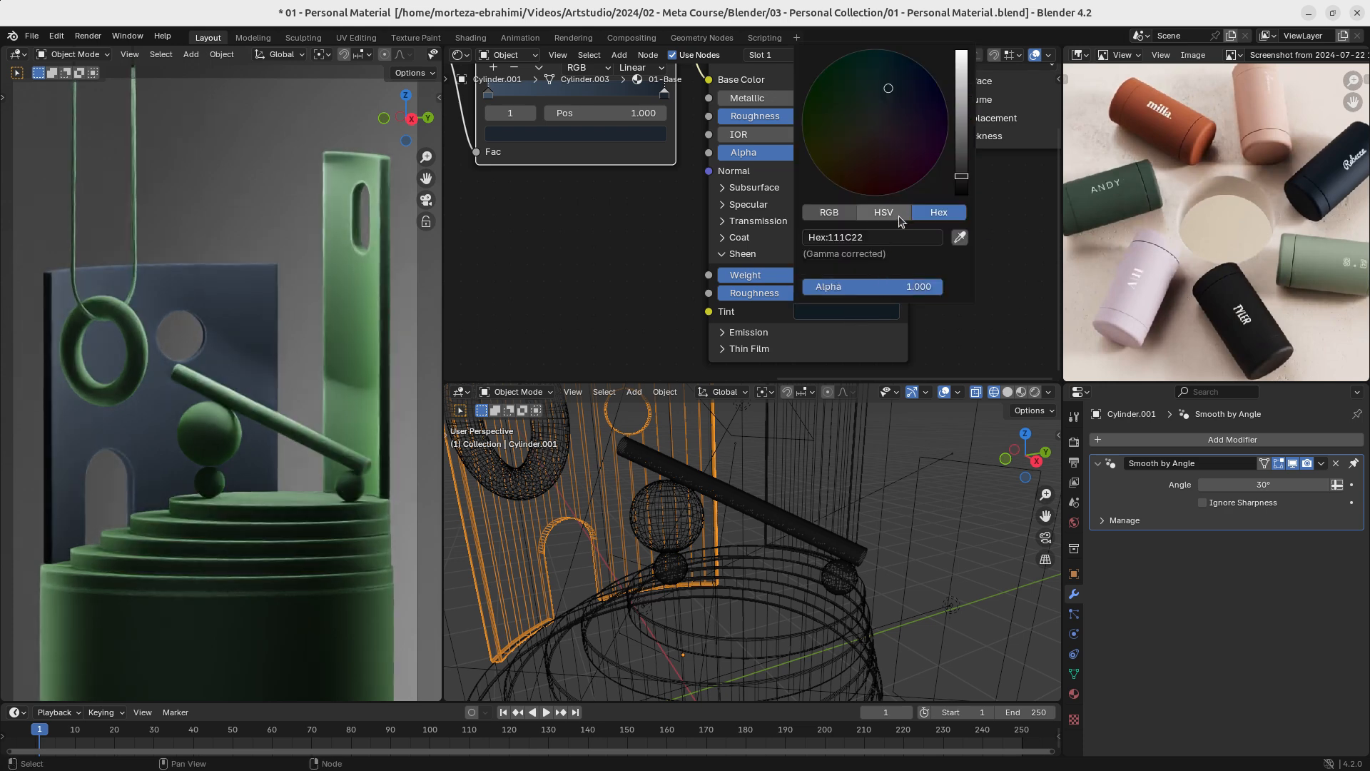
pyautogui.moveTo(897, 254); pyautogui.dragTo(799, 253)
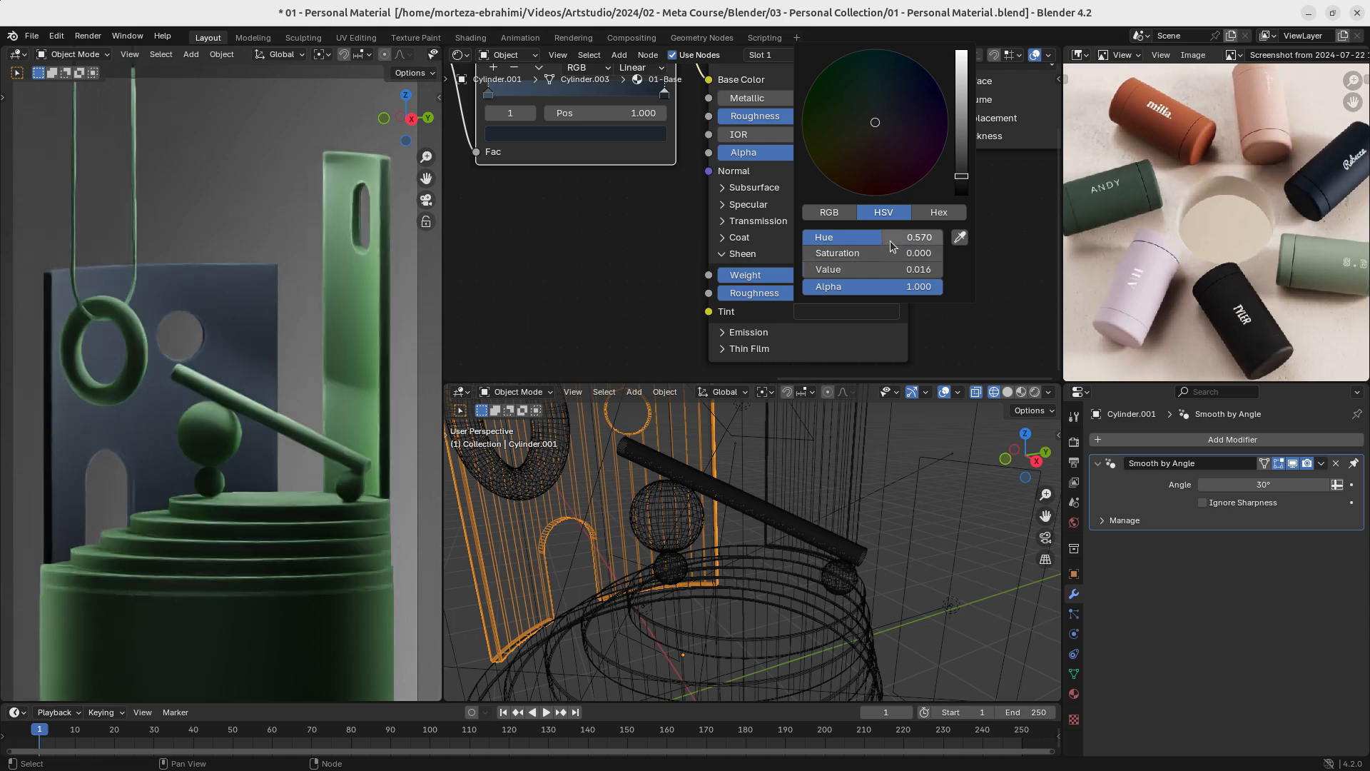
pyautogui.moveTo(889, 239); pyautogui.dragTo(912, 269)
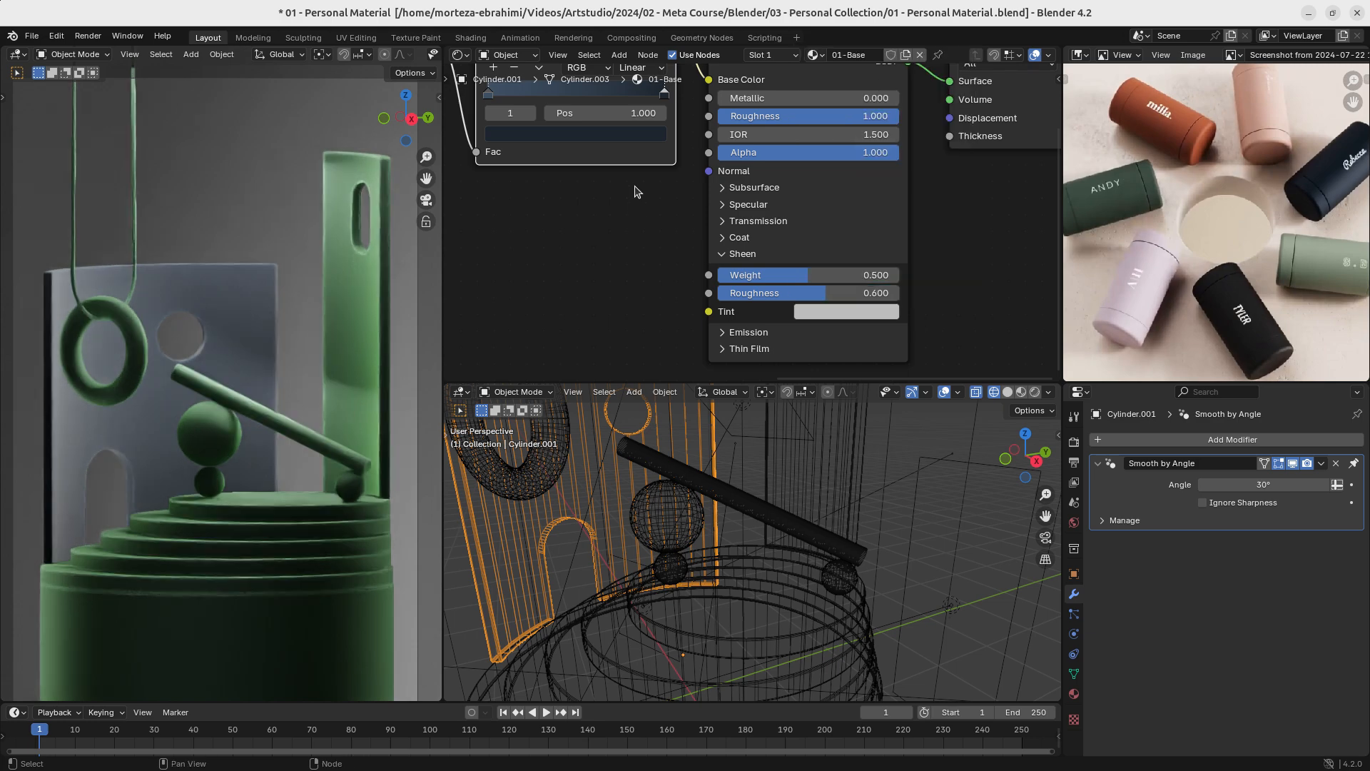
# - Duplicate the Color Ramp feeding the Base Color and place the unconnected copy above it
pyautogui.moveTo(614, 104); pyautogui.dragTo(640, 272, button='middle')
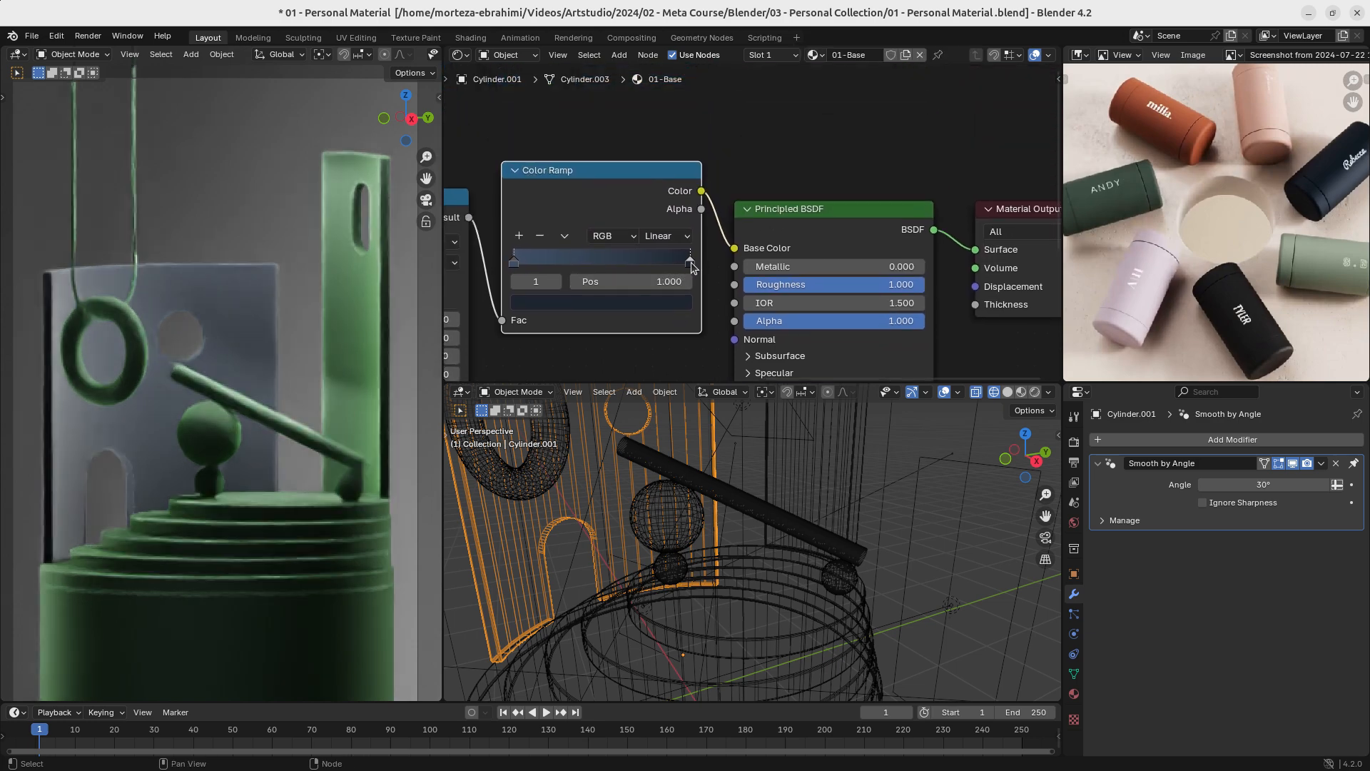
pyautogui.scroll(-6, 648, 227)
pyautogui.hotkey('shift', 'd')
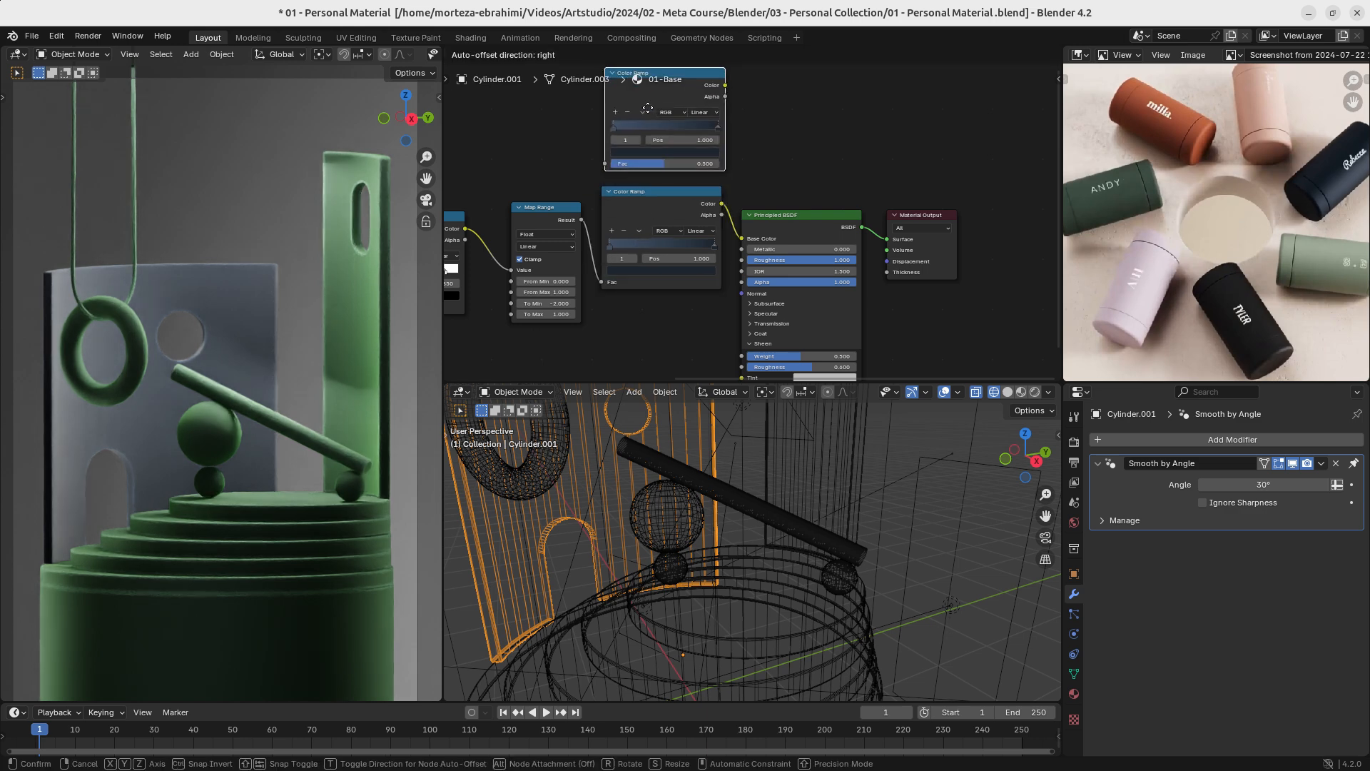
pyautogui.click(647, 104)
pyautogui.scroll(3, 617, 283)
pyautogui.keyDown('ctrl'); pyautogui.moveTo(617, 283); pyautogui.dragTo(647, 237, button='middle'); pyautogui.keyUp('ctrl')
pyautogui.moveTo(648, 237); pyautogui.dragTo(730, 224, button='middle')
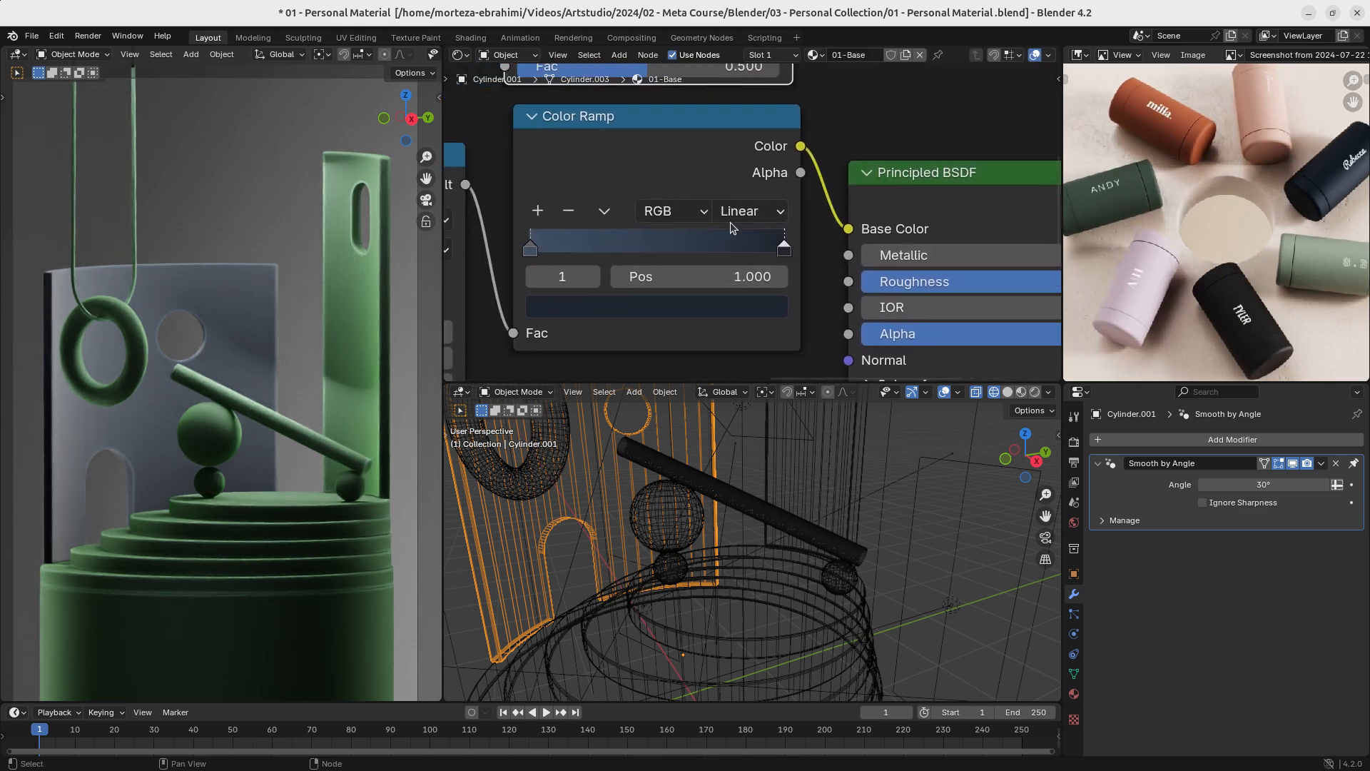
# - Try a pale lilac on the end stop of the connected Color Ramp feeding the Base Color
pyautogui.moveTo(784, 250); pyautogui.dragTo(784, 249)
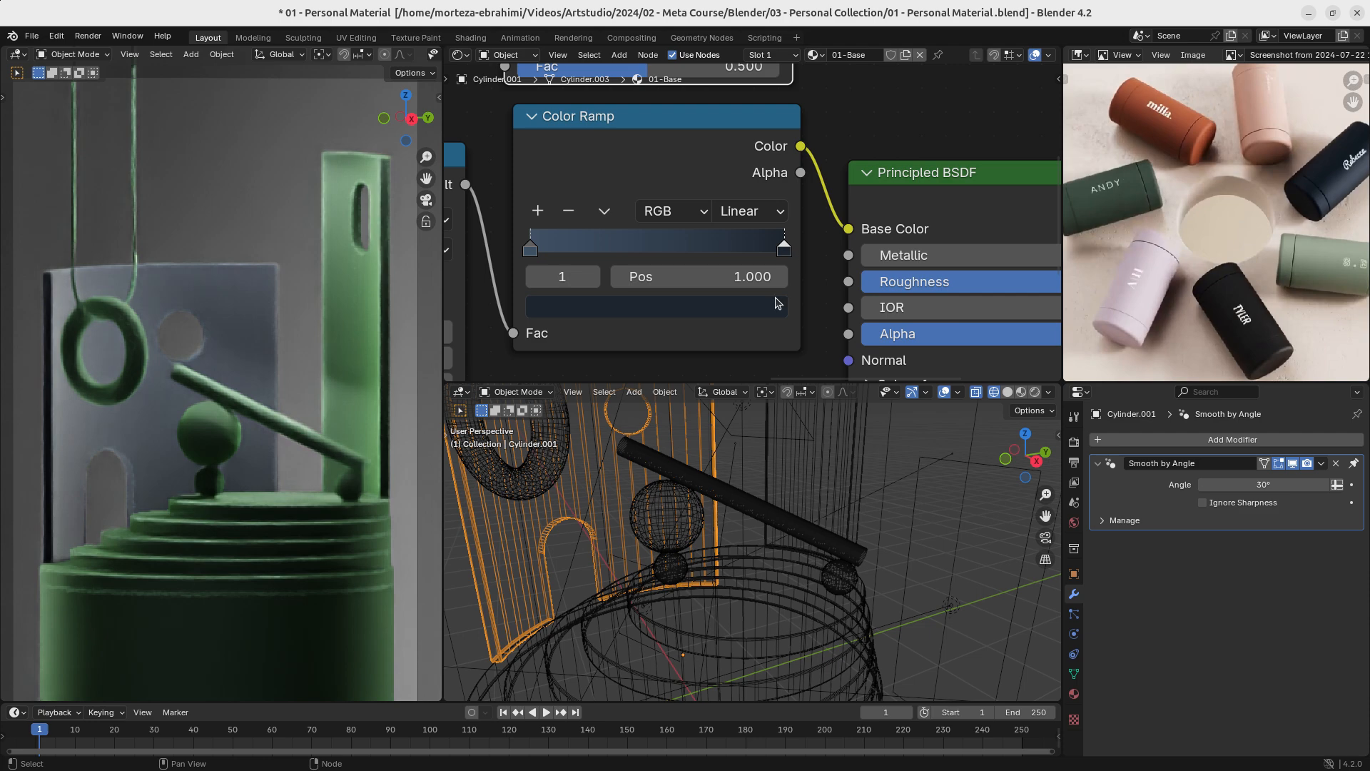
pyautogui.click(776, 306)
pyautogui.click(785, 255)
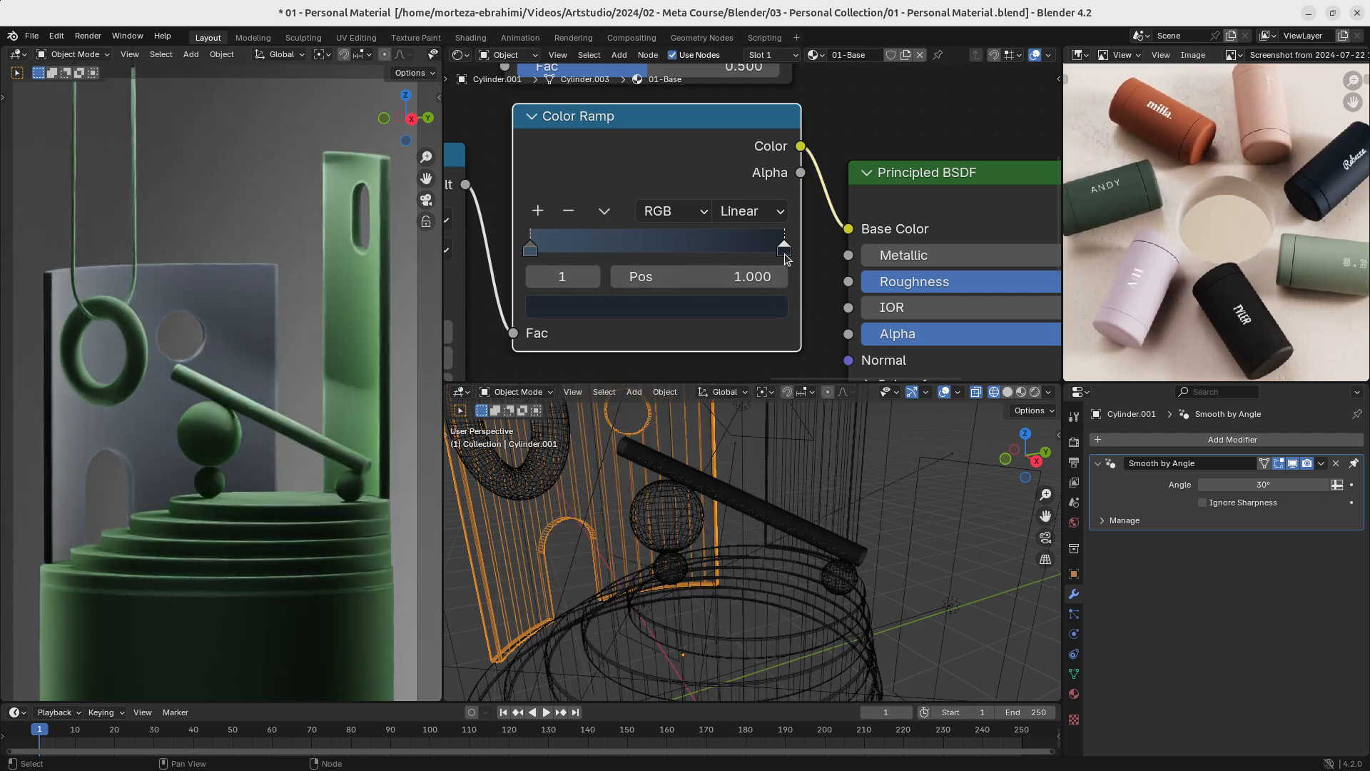
pyautogui.click(767, 307)
pyautogui.moveTo(703, 623)
pyautogui.mouseDown()
pyautogui.moveTo(542, 623)
pyautogui.moveTo(687, 647)
pyautogui.moveTo(666, 648)
pyautogui.mouseUp()
# - Set the connected ramp's start stop to pure white, with saturation 0.000 and value 1.000
pyautogui.click(532, 247)
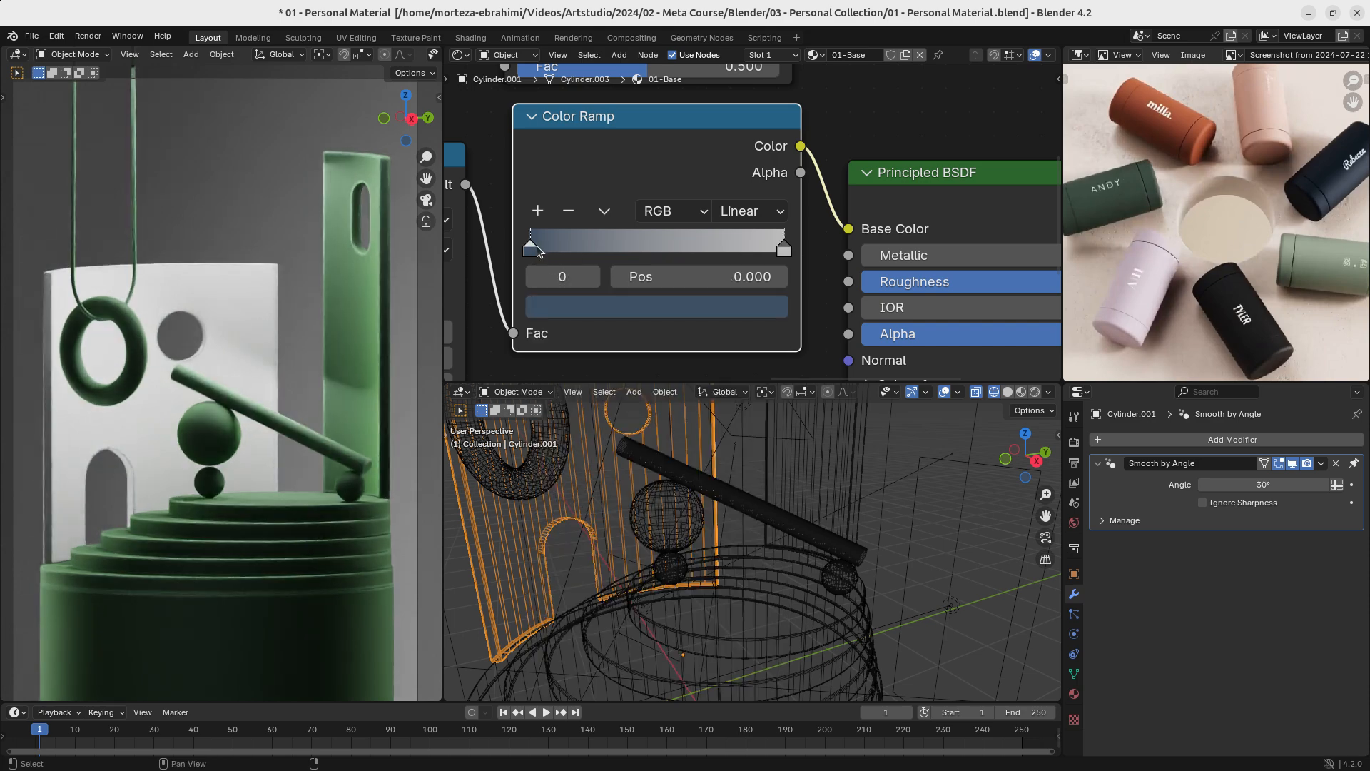
pyautogui.click(566, 309)
pyautogui.moveTo(717, 623); pyautogui.dragTo(571, 624)
pyautogui.moveTo(762, 465); pyautogui.dragTo(763, 331)
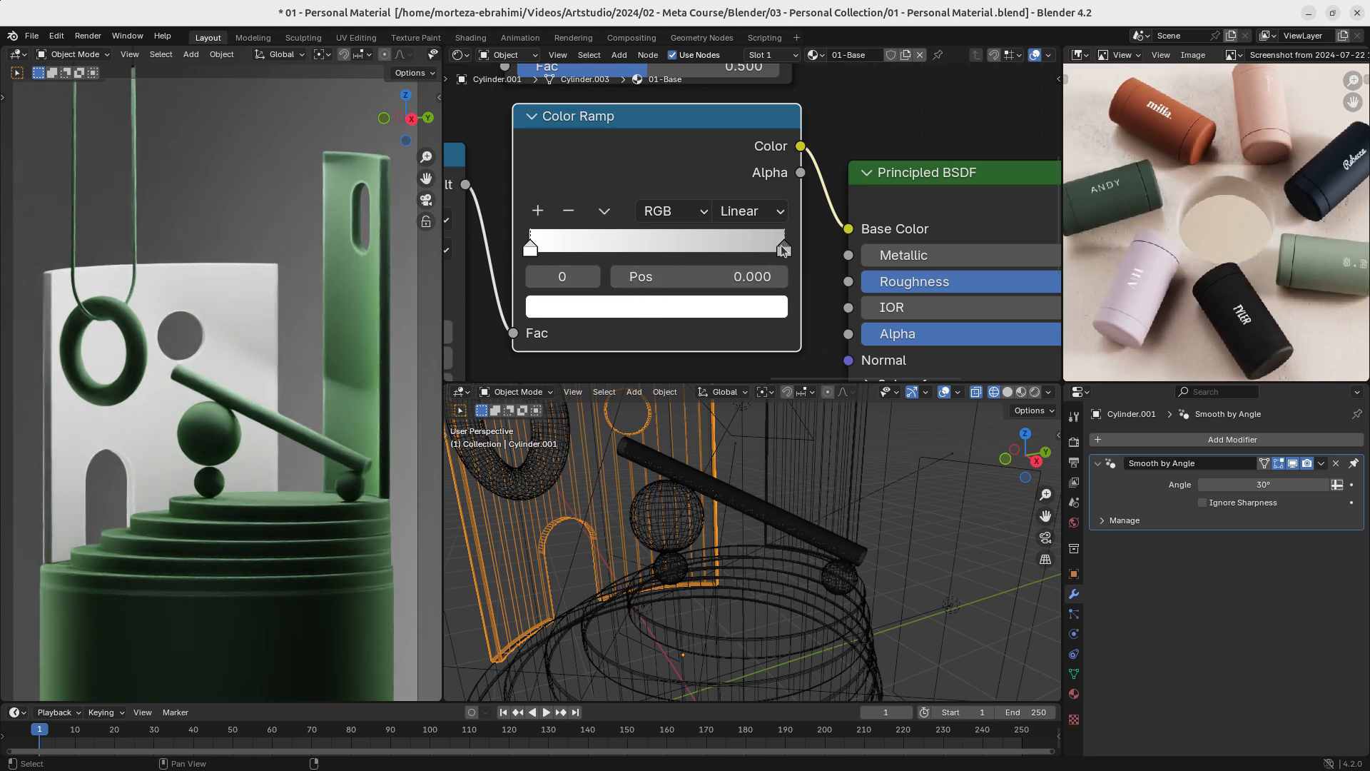
# - Darken the connected ramp's end stop to a mid grey
pyautogui.click(782, 247)
pyautogui.click(762, 305)
pyautogui.moveTo(769, 363); pyautogui.dragTo(767, 427)
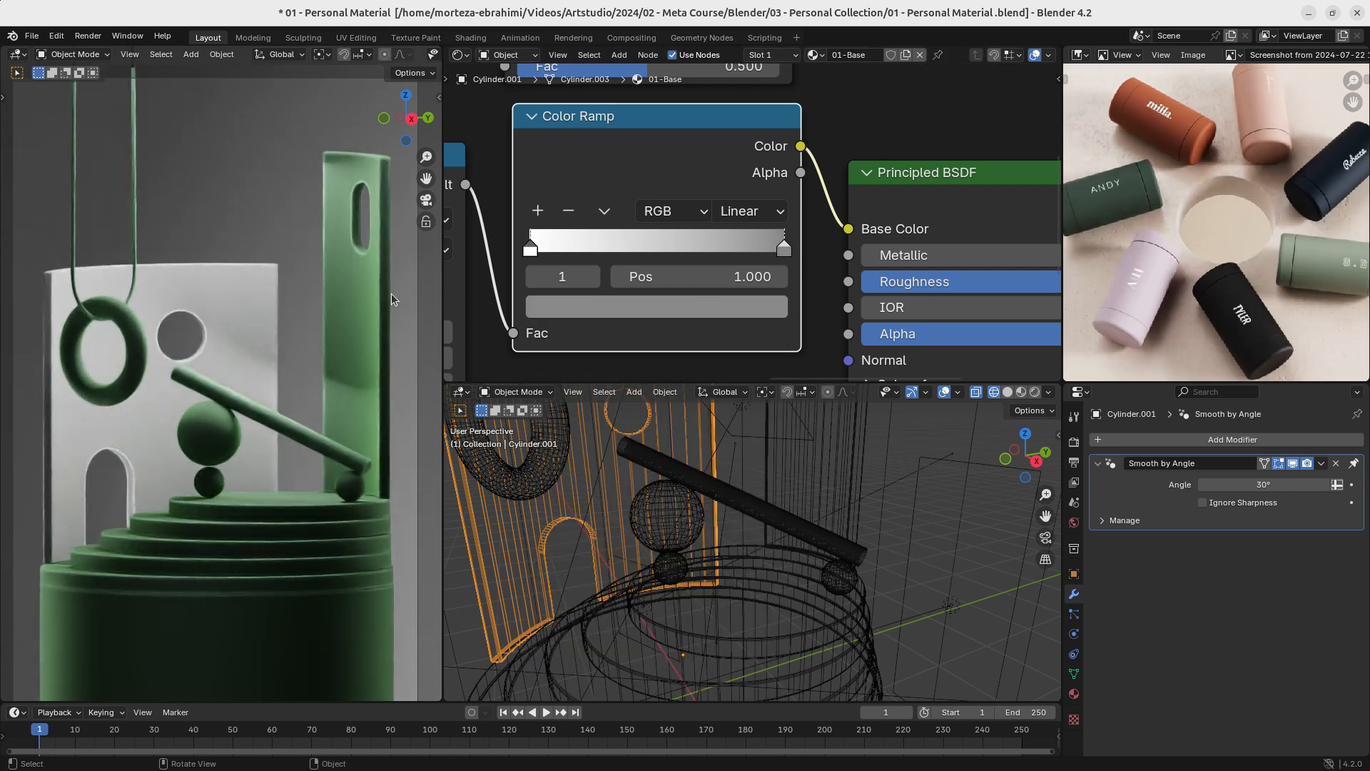
# - Darken the connected ramp's white start stop to a light grey
pyautogui.click(528, 254)
pyautogui.click(581, 308)
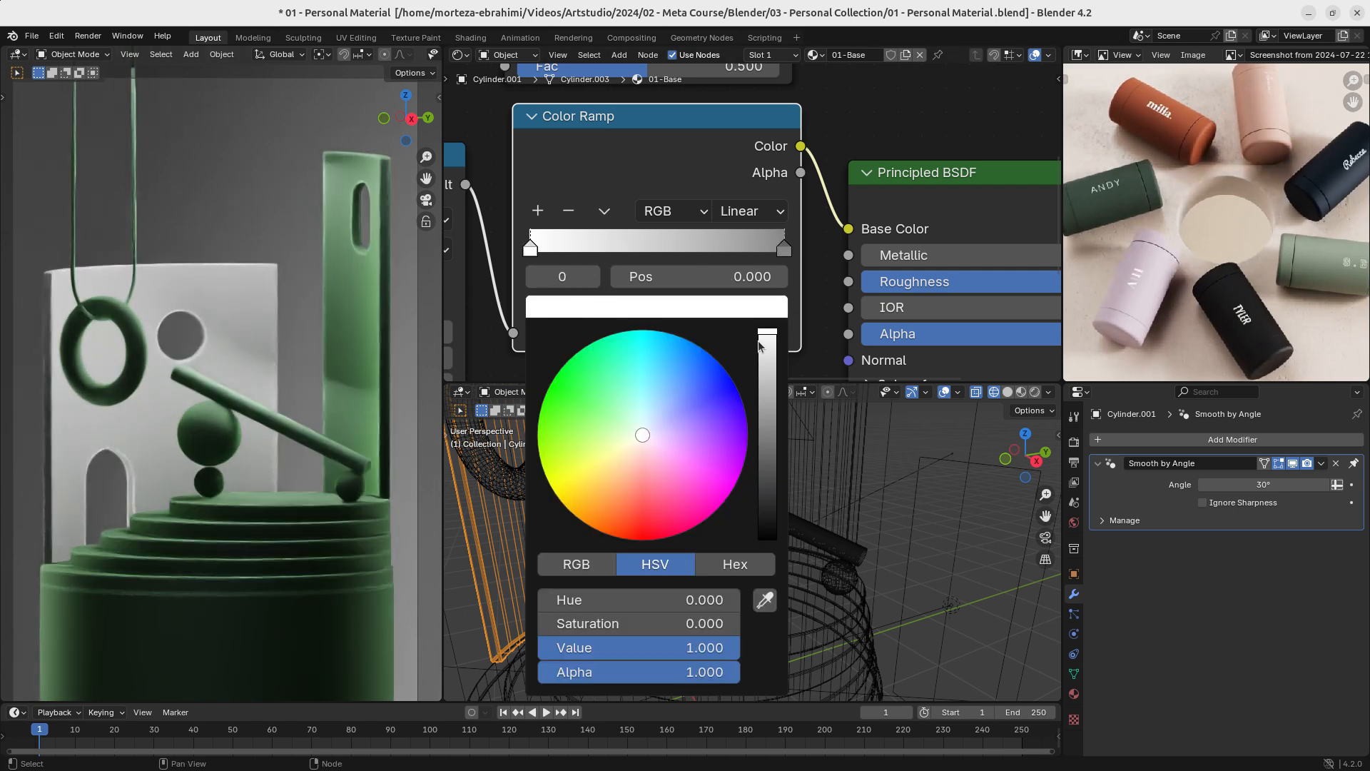
pyautogui.moveTo(767, 346); pyautogui.dragTo(767, 403)
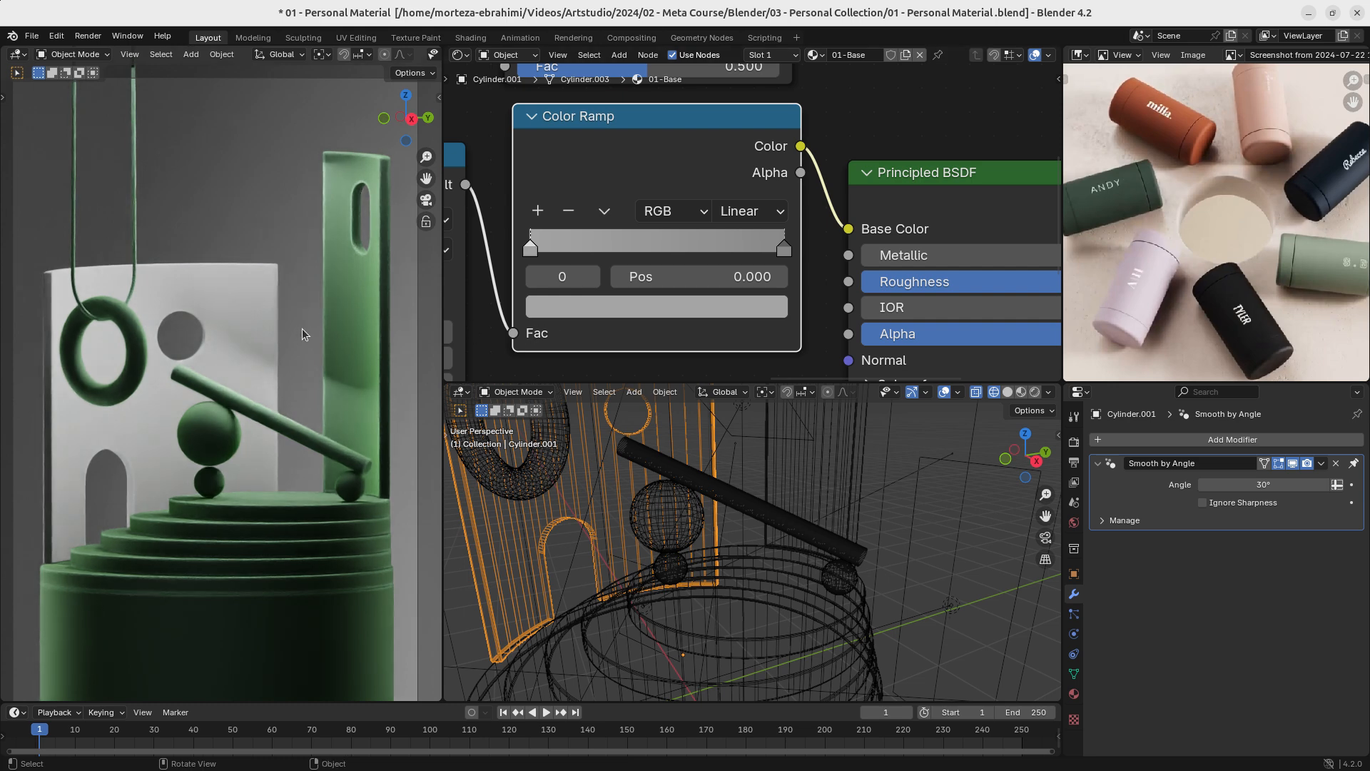
# - Delete the grey Color Ramp and move the navy copy into its place between Map Range and Principled BSDF
pyautogui.moveTo(291, 357); pyautogui.dragTo(284, 392, button='middle')
pyautogui.scroll(-3, 695, 171)
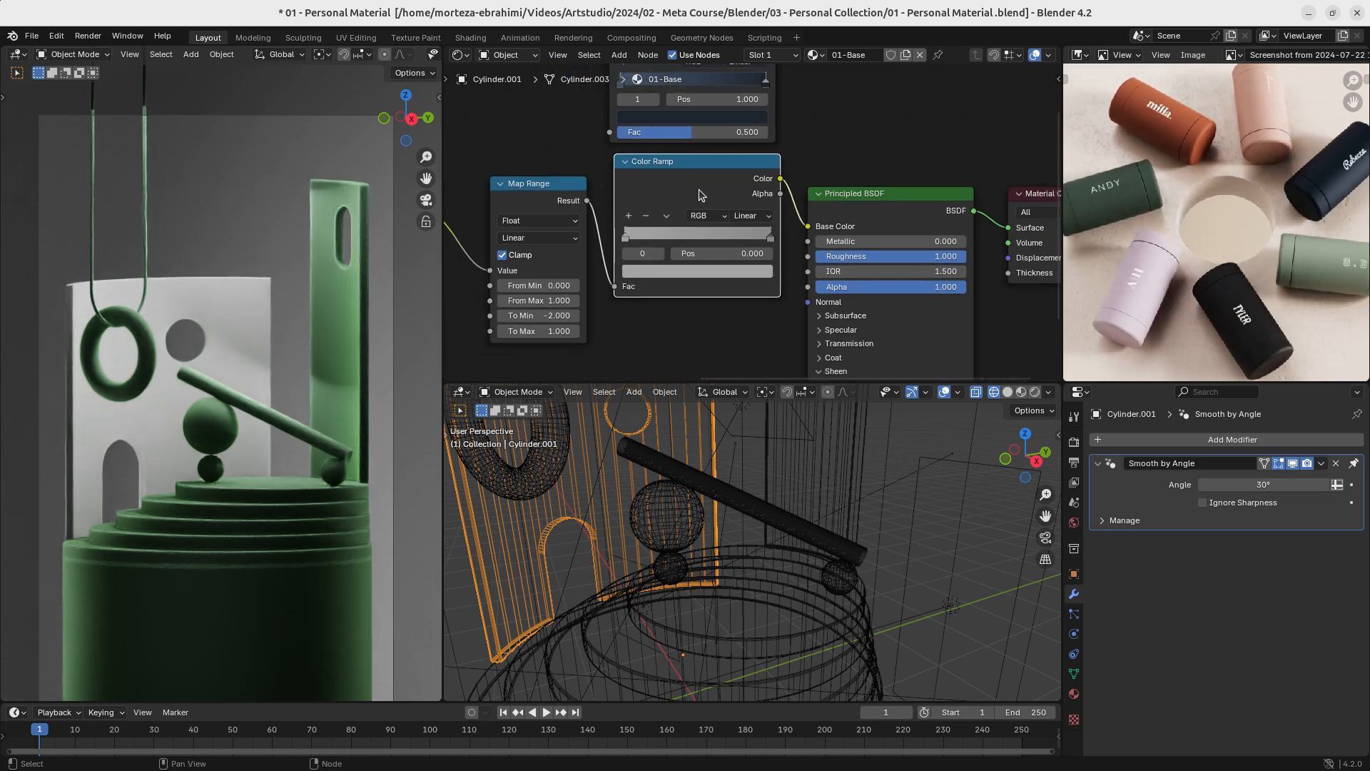
pyautogui.scroll(-3, 699, 194)
pyautogui.moveTo(700, 246); pyautogui.dragTo(695, 253)
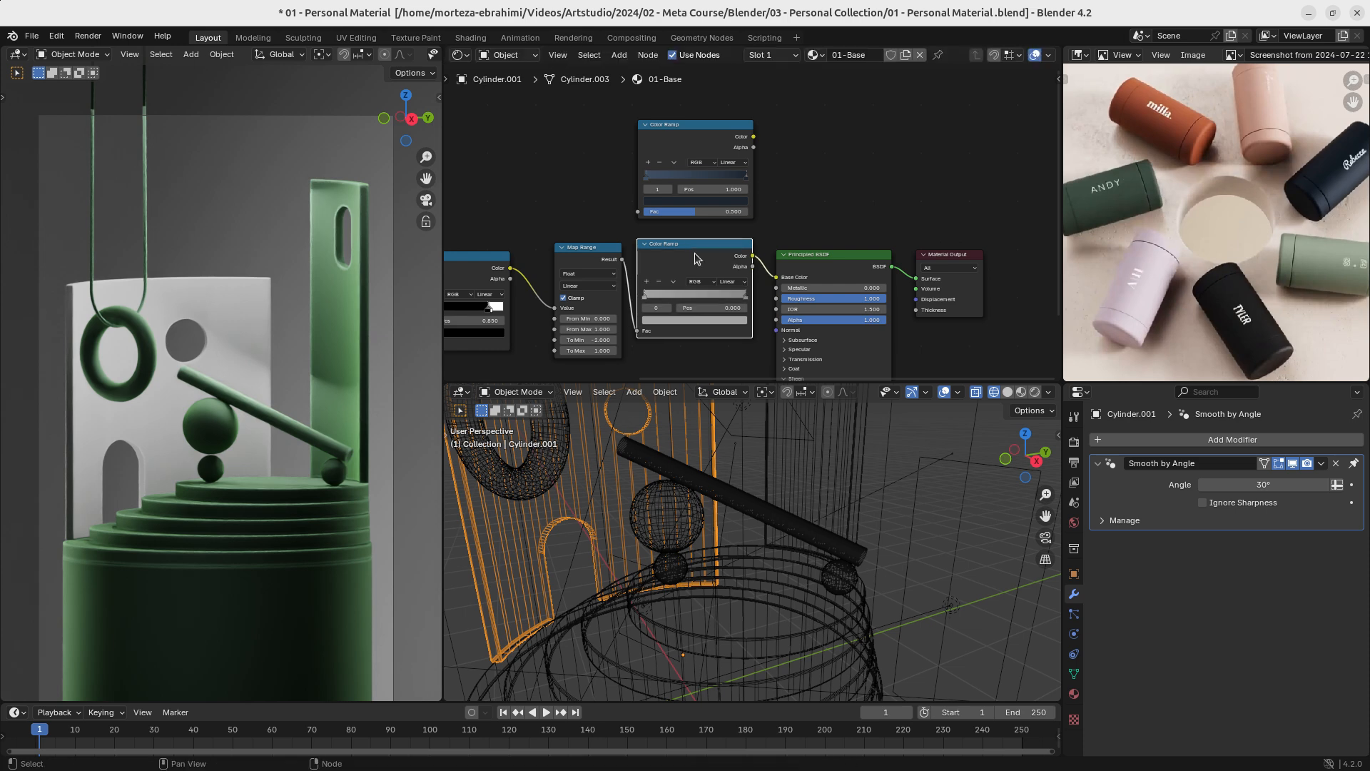
pyautogui.press('x')
pyautogui.moveTo(700, 127); pyautogui.dragTo(693, 249)
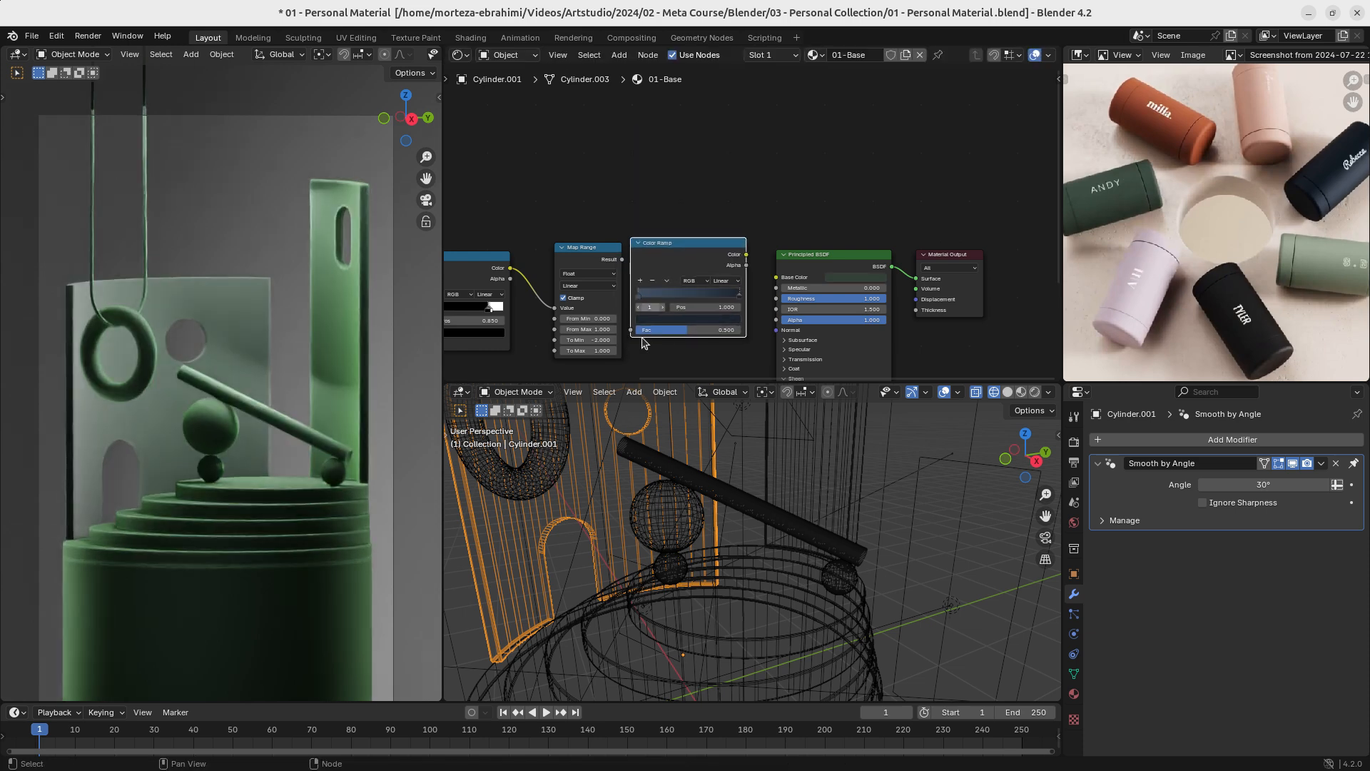
# - Connect the Map Range Result to the navy ramp's Fac and the ramp's Color to the Base Color
pyautogui.scroll(4, 685, 285)
pyautogui.moveTo(569, 205); pyautogui.dragTo(582, 312)
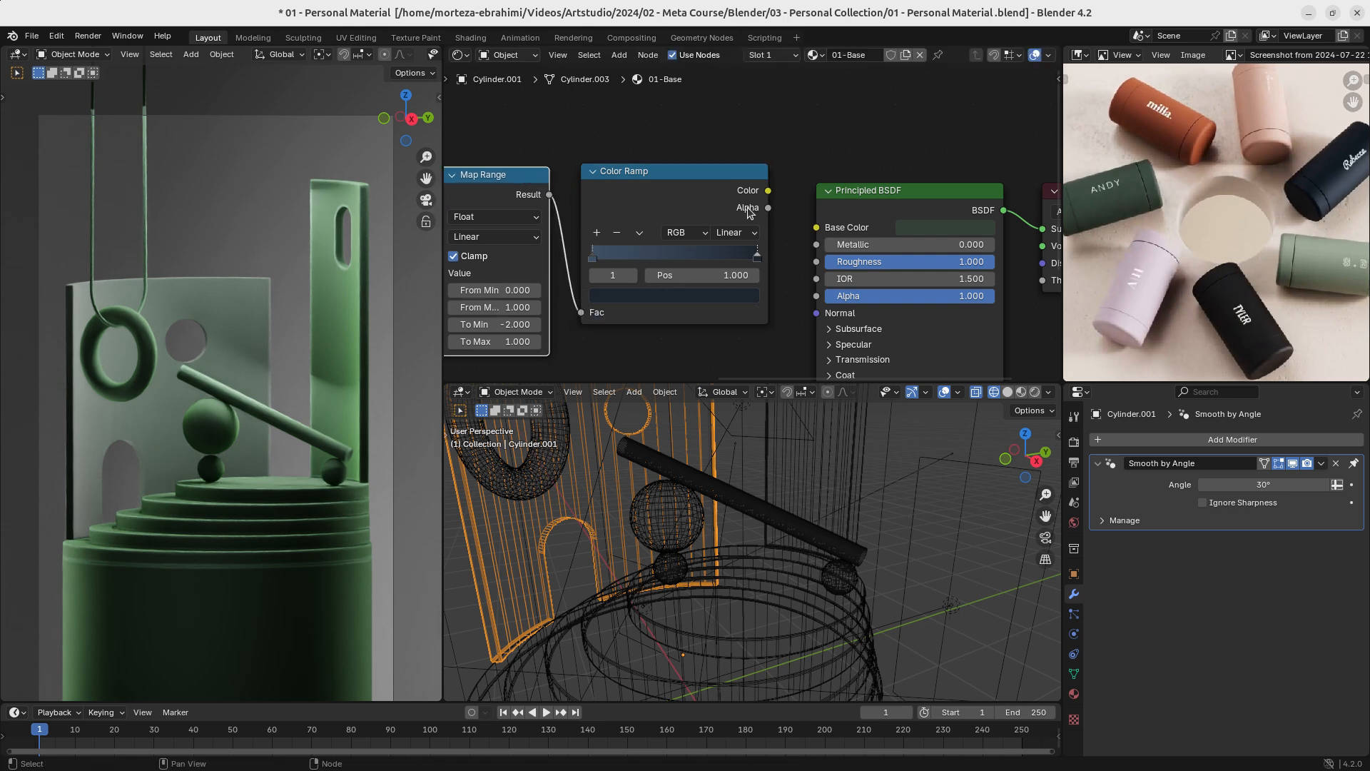
pyautogui.click(765, 198)
# - Sample the reference photo's navy bottle into the sheen tint in place of the grey
pyautogui.scroll(-3, 811, 315)
pyautogui.scroll(5, 812, 315)
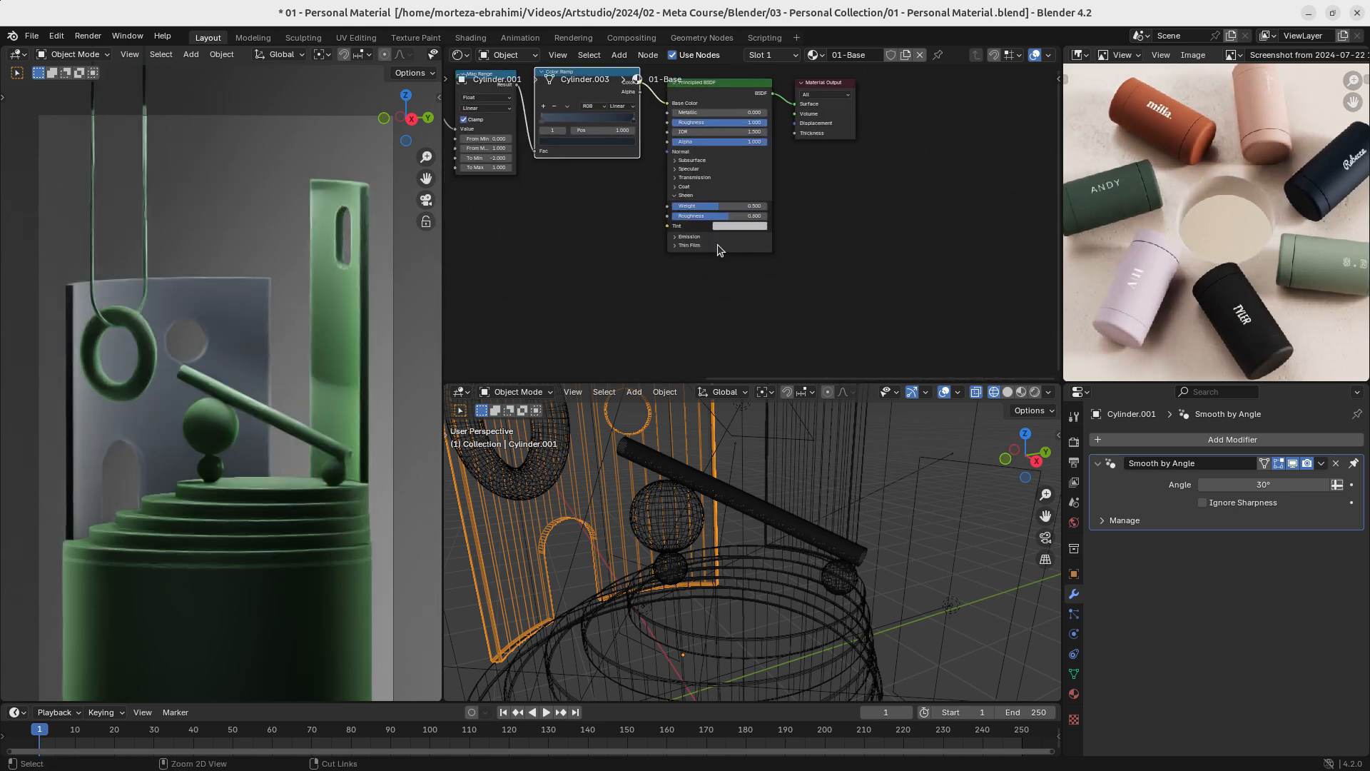
pyautogui.click(821, 268)
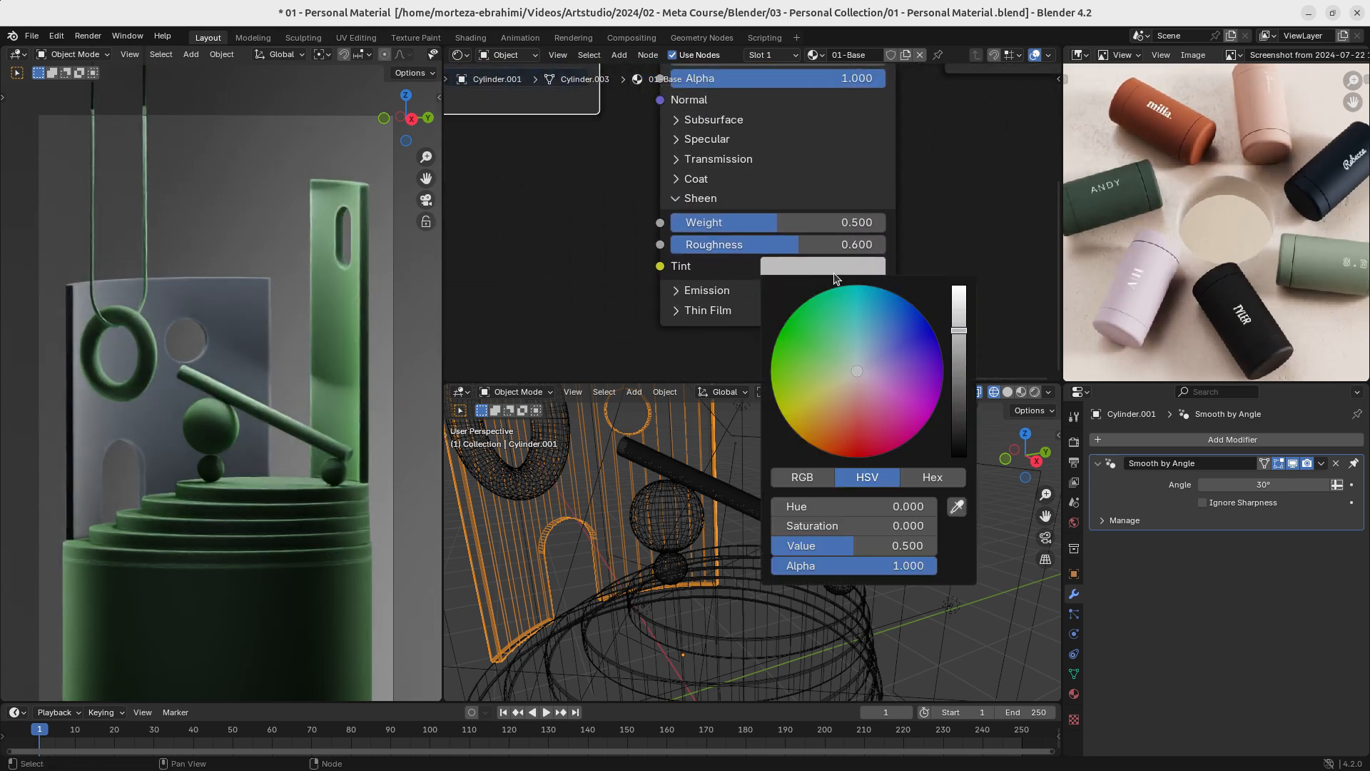
pyautogui.click(957, 506)
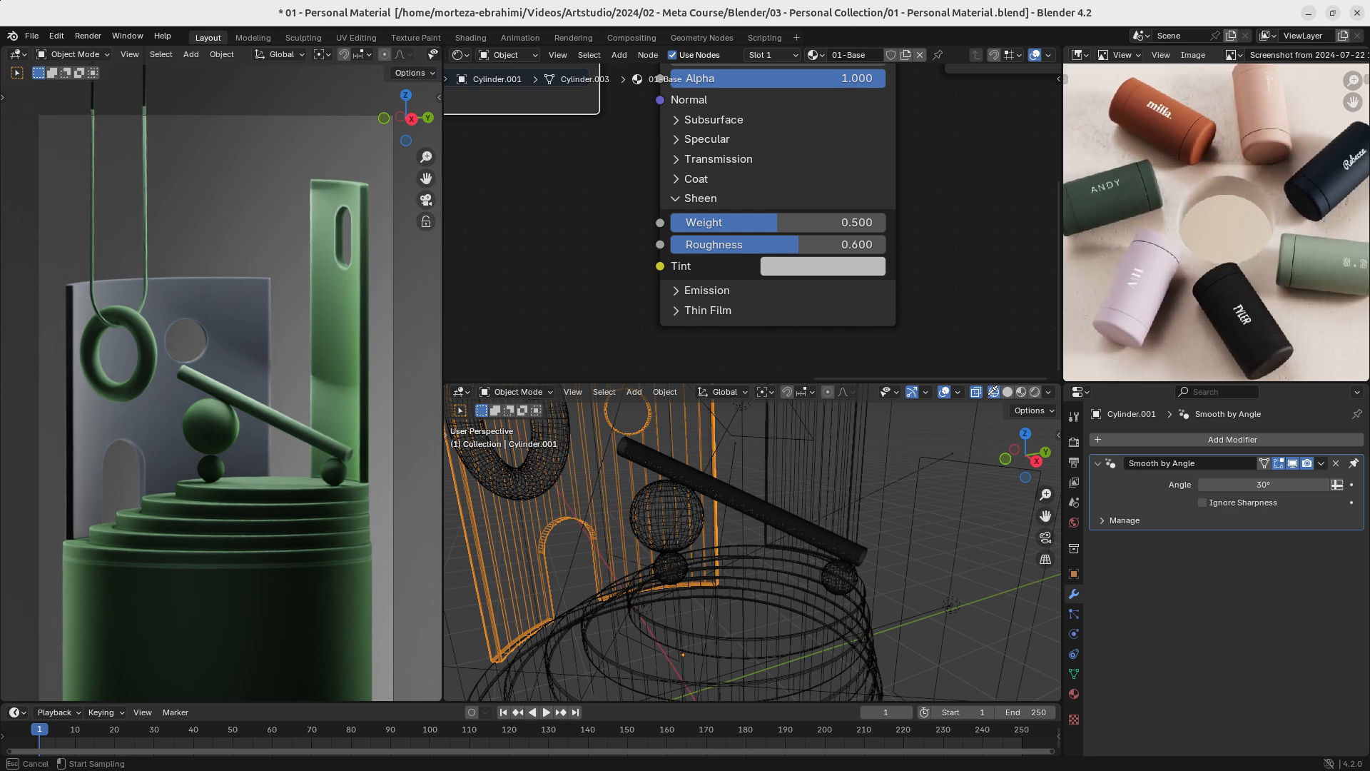
pyautogui.click(1336, 178)
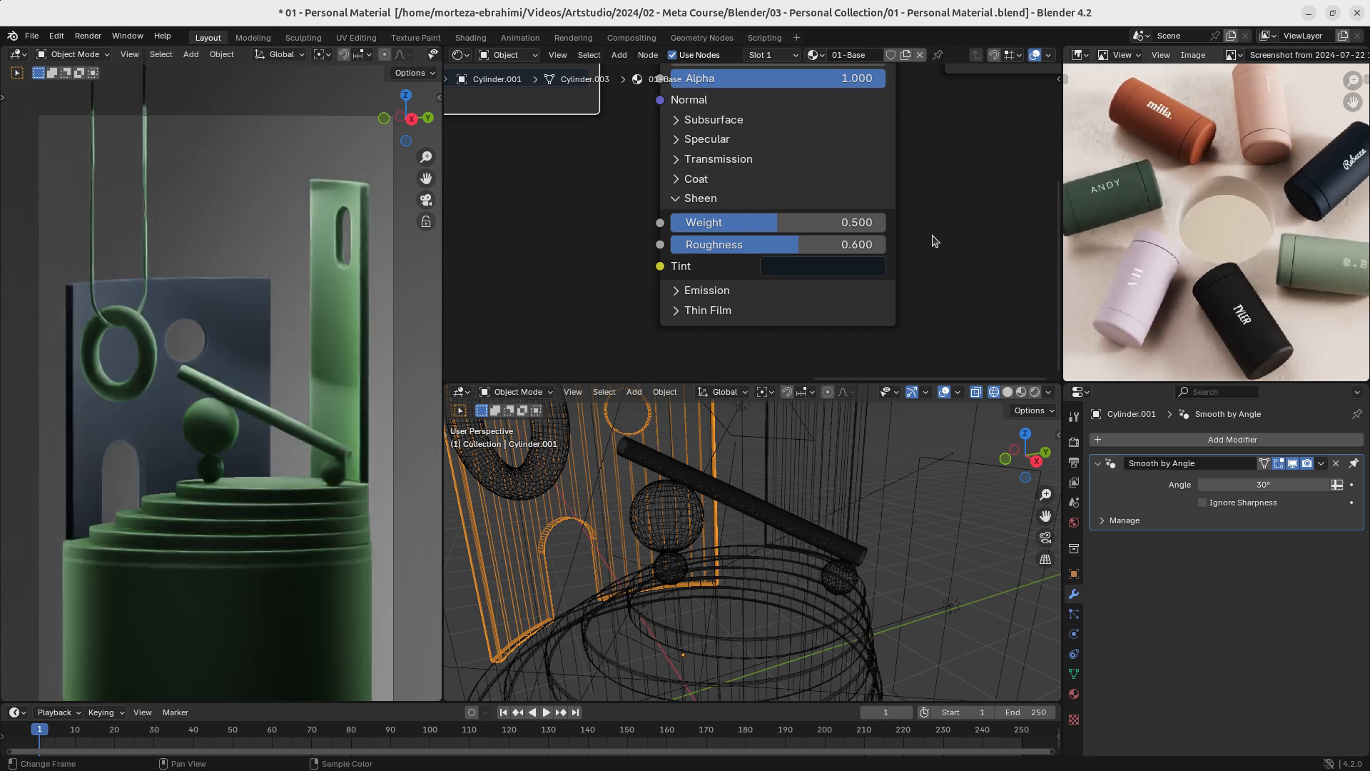
# - Lighten the navy sheen tint to a medium blue by raising its value and slightly lowering its saturation
pyautogui.keyDown('ctrl'); pyautogui.moveTo(206, 430); pyautogui.dragTo(215, 384, button='middle'); pyautogui.keyUp('ctrl')
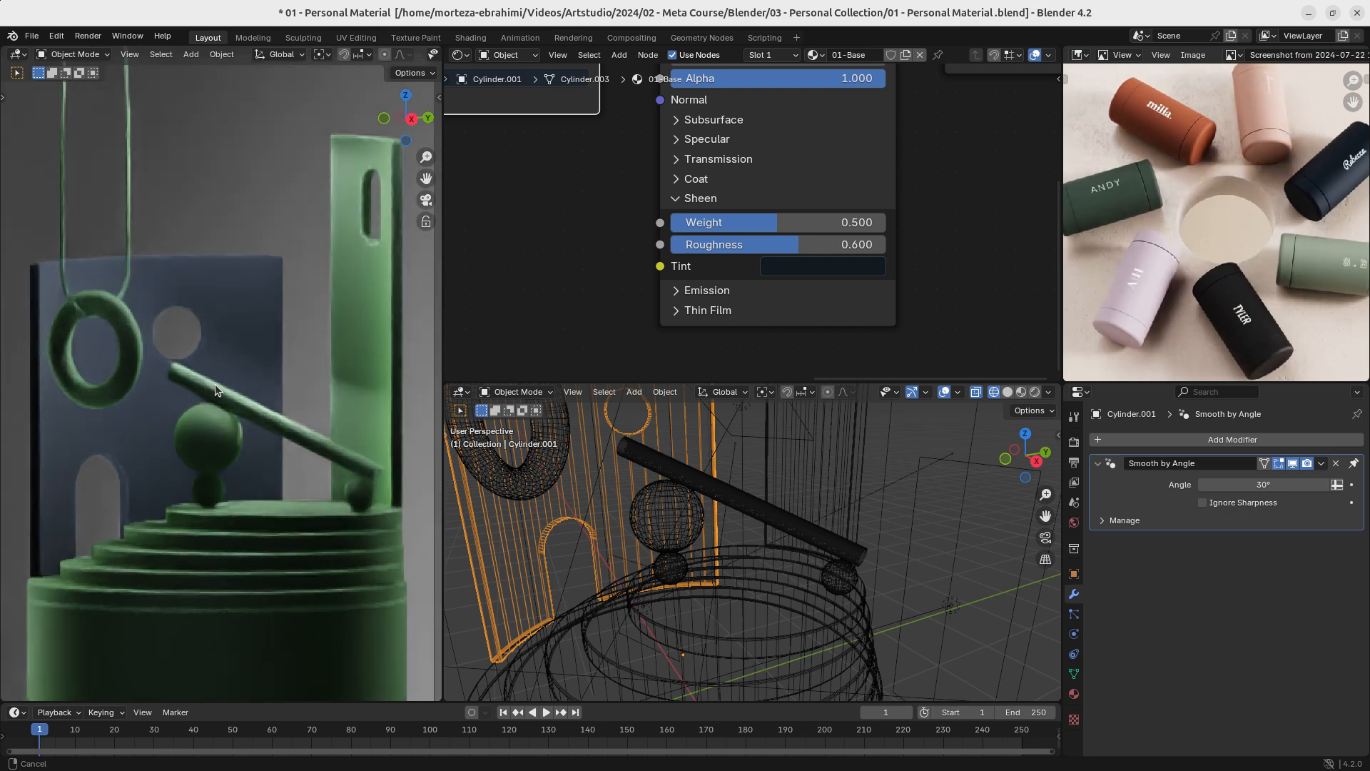
pyautogui.click(816, 264)
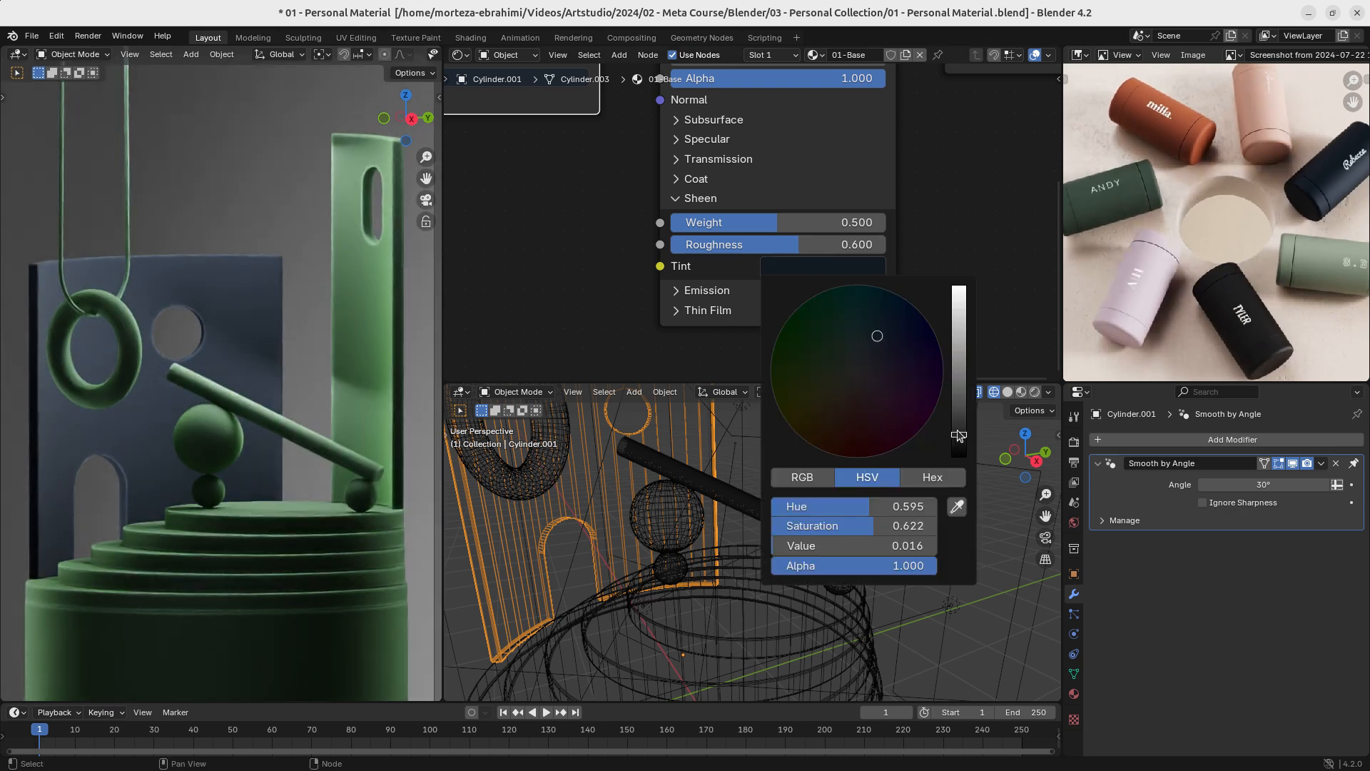
pyautogui.moveTo(959, 434); pyautogui.dragTo(958, 406)
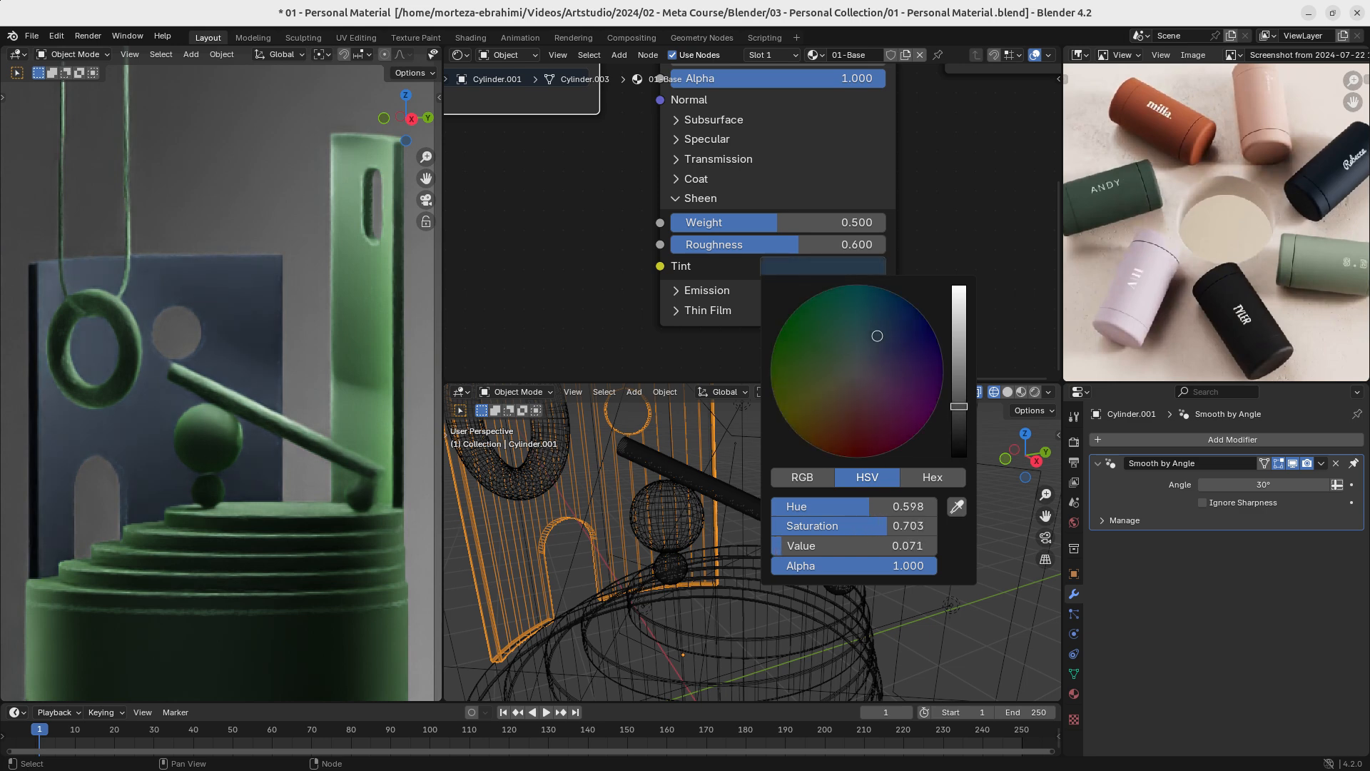
pyautogui.click(818, 267)
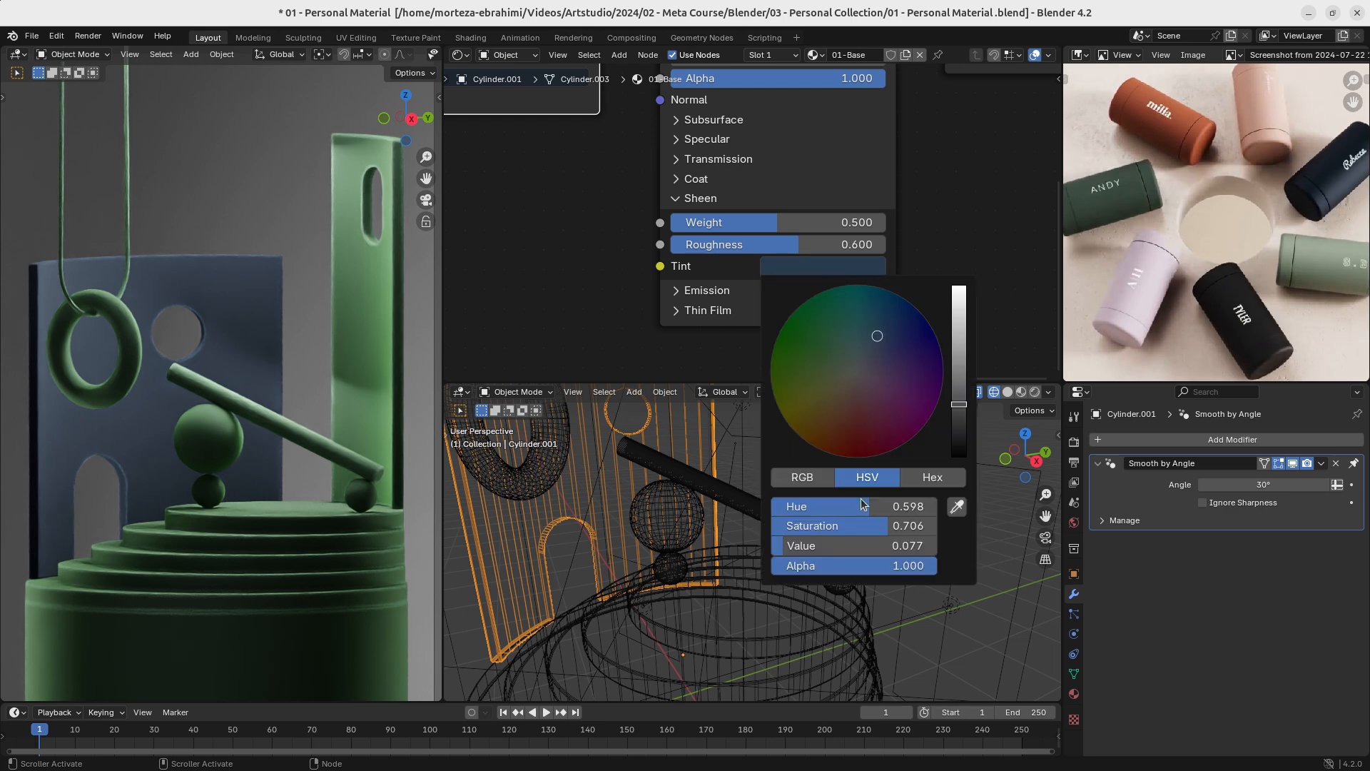
pyautogui.moveTo(887, 525)
pyautogui.mouseDown()
pyautogui.moveTo(780, 525)
pyautogui.moveTo(927, 525)
pyautogui.moveTo(836, 526)
pyautogui.moveTo(877, 525)
pyautogui.mouseUp()
pyautogui.moveTo(776, 547); pyautogui.dragTo(813, 545)
# - Resample the reference photo's navy bottle into the back wall's sheen tint
pyautogui.click(957, 508)
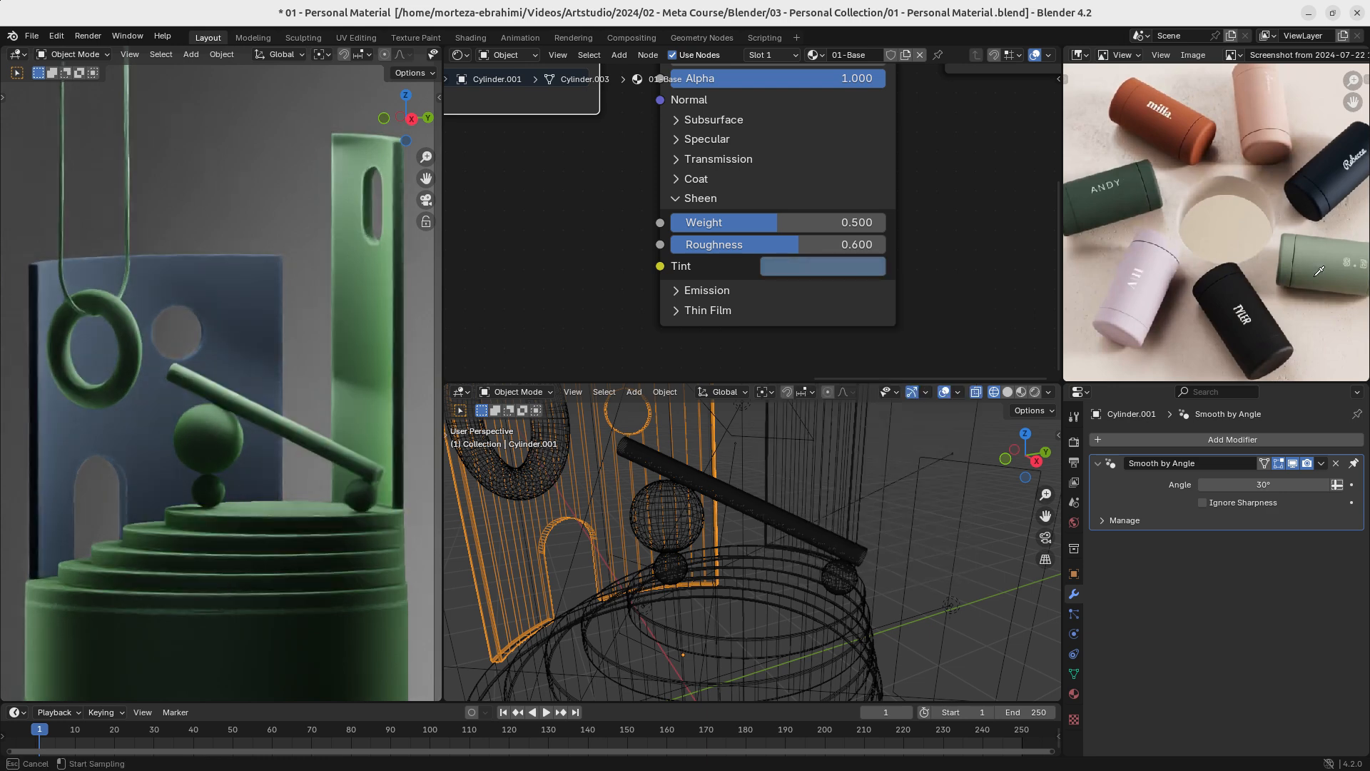
pyautogui.click(1329, 178)
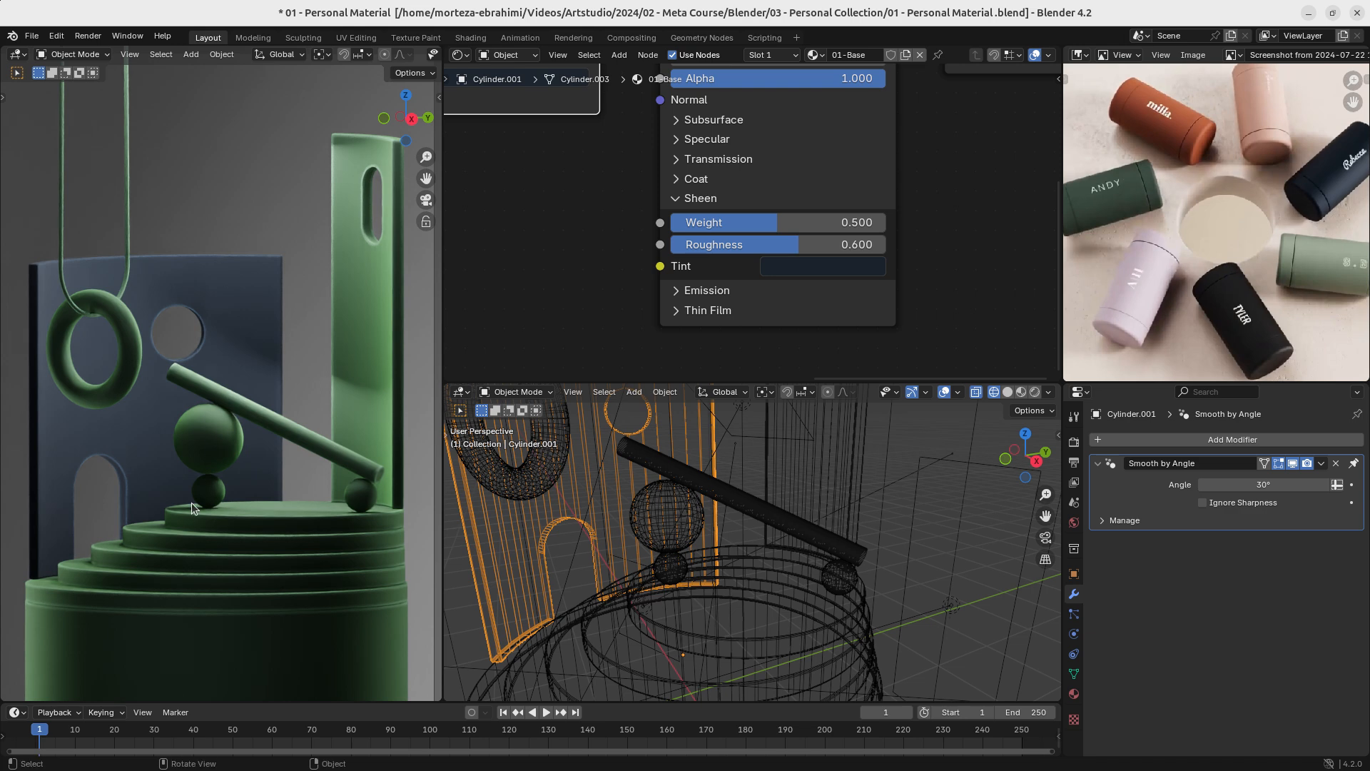
# - Link the back wall's 01-Base material to the small sphere beneath the large ball
pyautogui.click(212, 495)
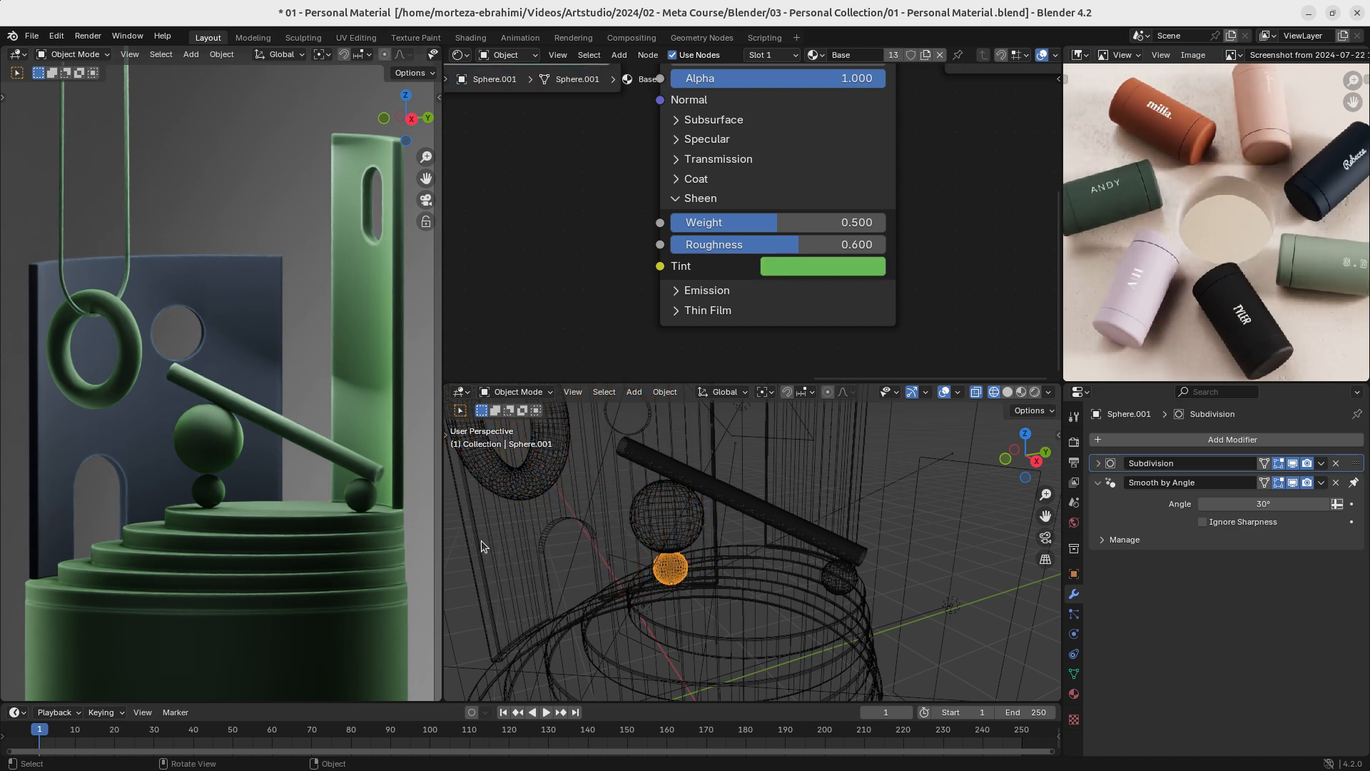
pyautogui.keyDown('shift'); pyautogui.click(143, 456); pyautogui.keyUp('shift')
pyautogui.hotkey('ctrl', 'l')
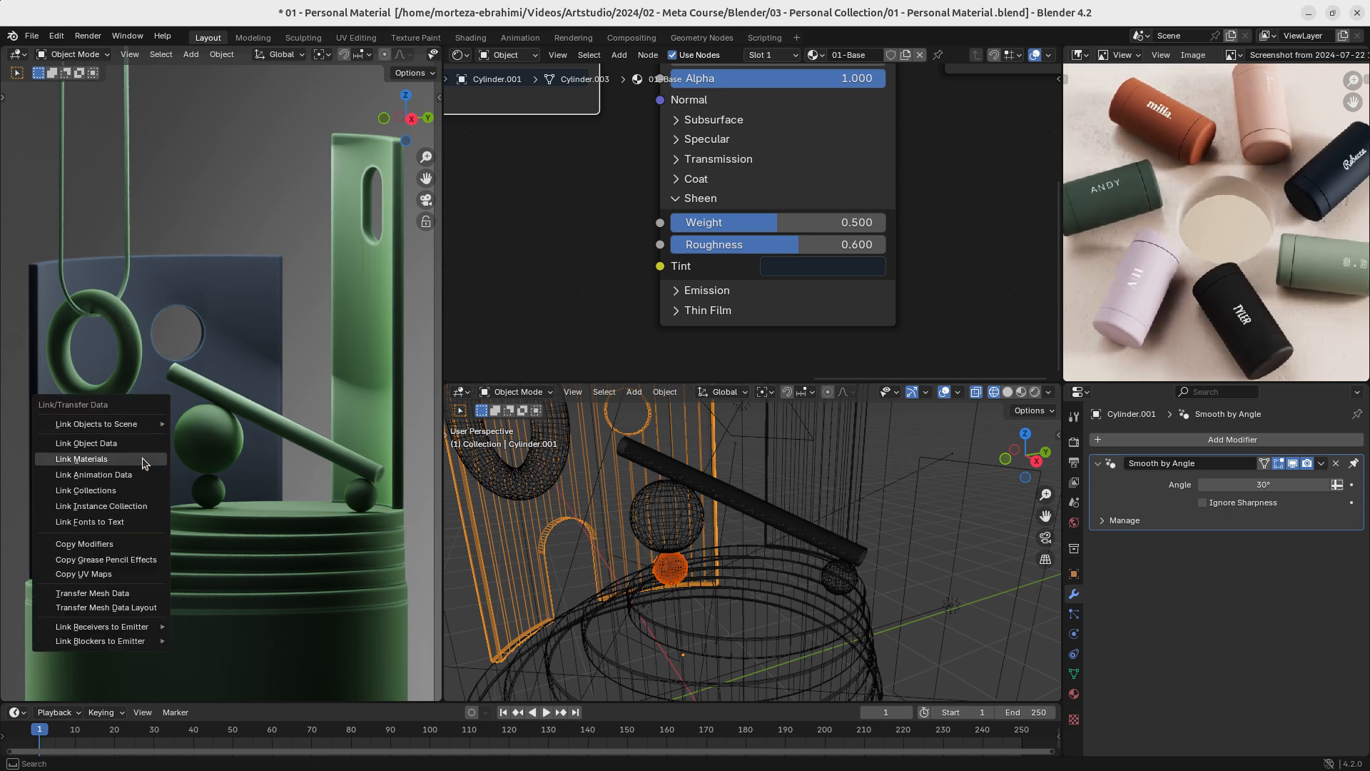
pyautogui.click(142, 459)
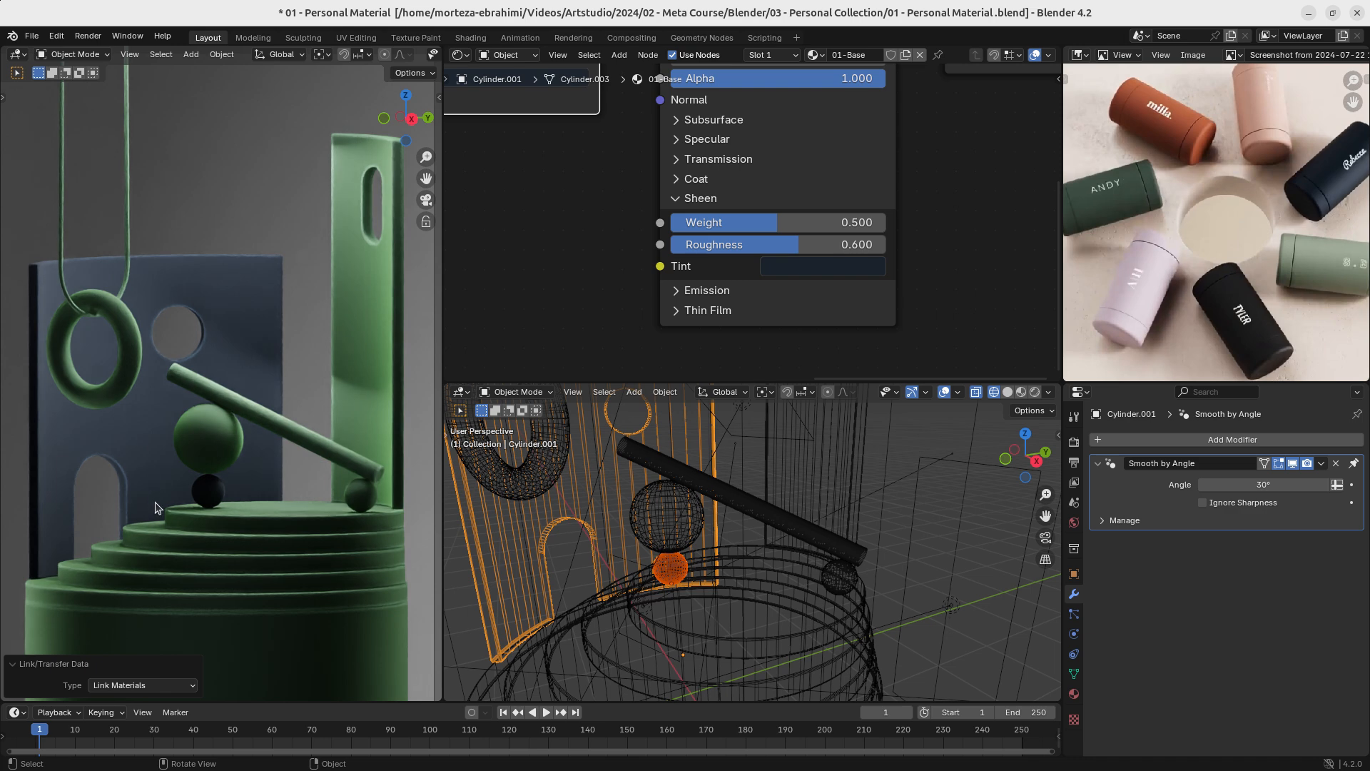
# - Give the large sphere its own copy of the Base material and name it 02-Base
pyautogui.click(206, 453)
pyautogui.keyDown('ctrl'); pyautogui.moveTo(875, 157); pyautogui.dragTo(855, 238, button='middle'); pyautogui.keyUp('ctrl')
pyautogui.click(927, 56)
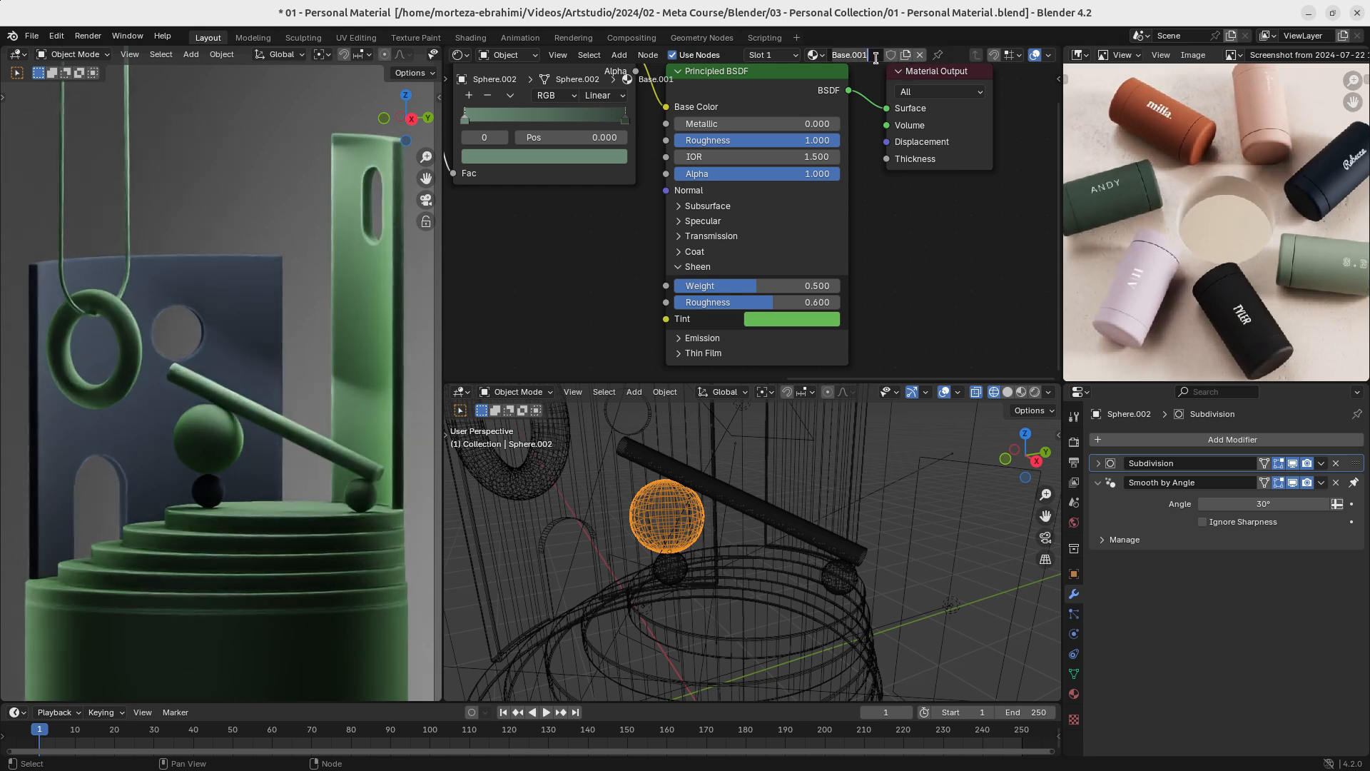
pyautogui.write('B')
pyautogui.write('2-Base')
pyautogui.press('Return')
# - Change the sheen tint of the large sphere's 02-Base material to white
pyautogui.moveTo(758, 146)
pyautogui.mouseDown(button='middle')
pyautogui.moveTo(755, 207)
pyautogui.moveTo(749, 141)
pyautogui.mouseUp(button='middle')
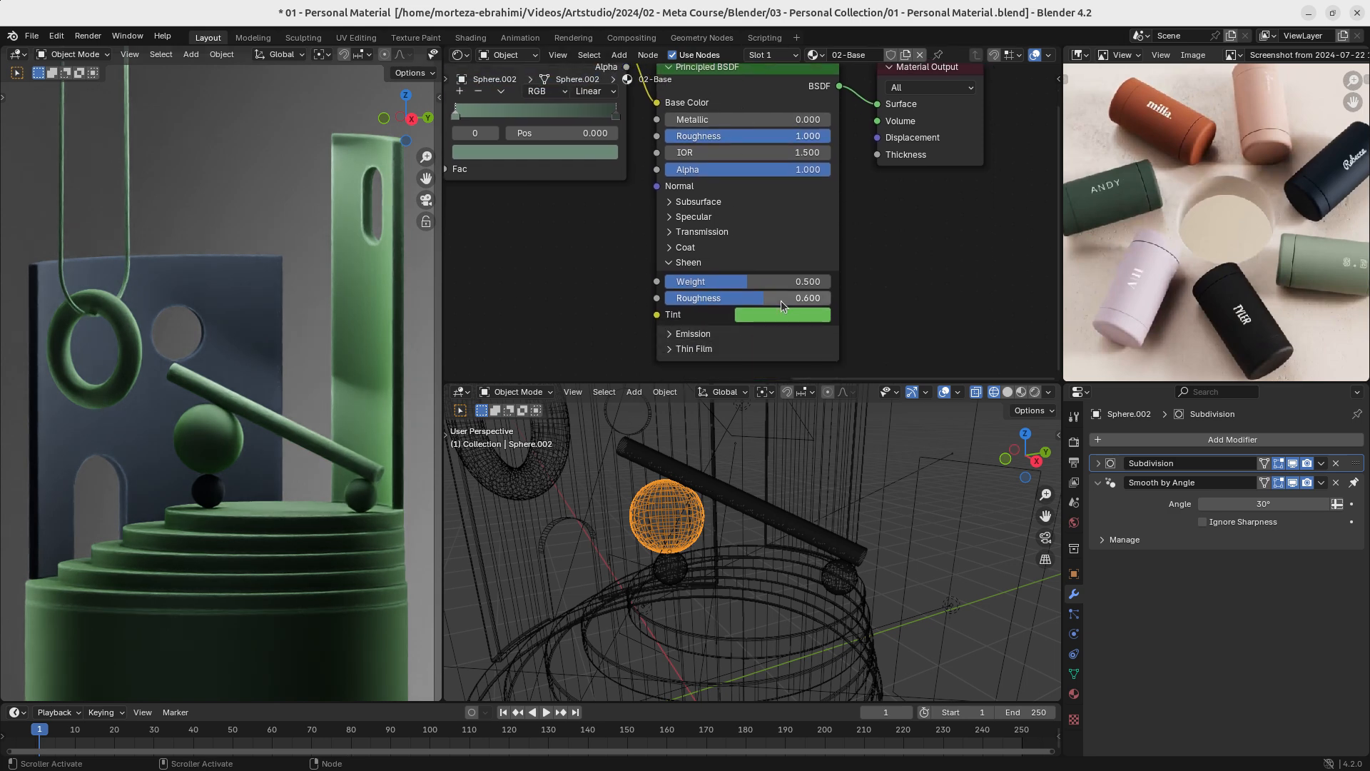
pyautogui.click(785, 322)
pyautogui.click(788, 315)
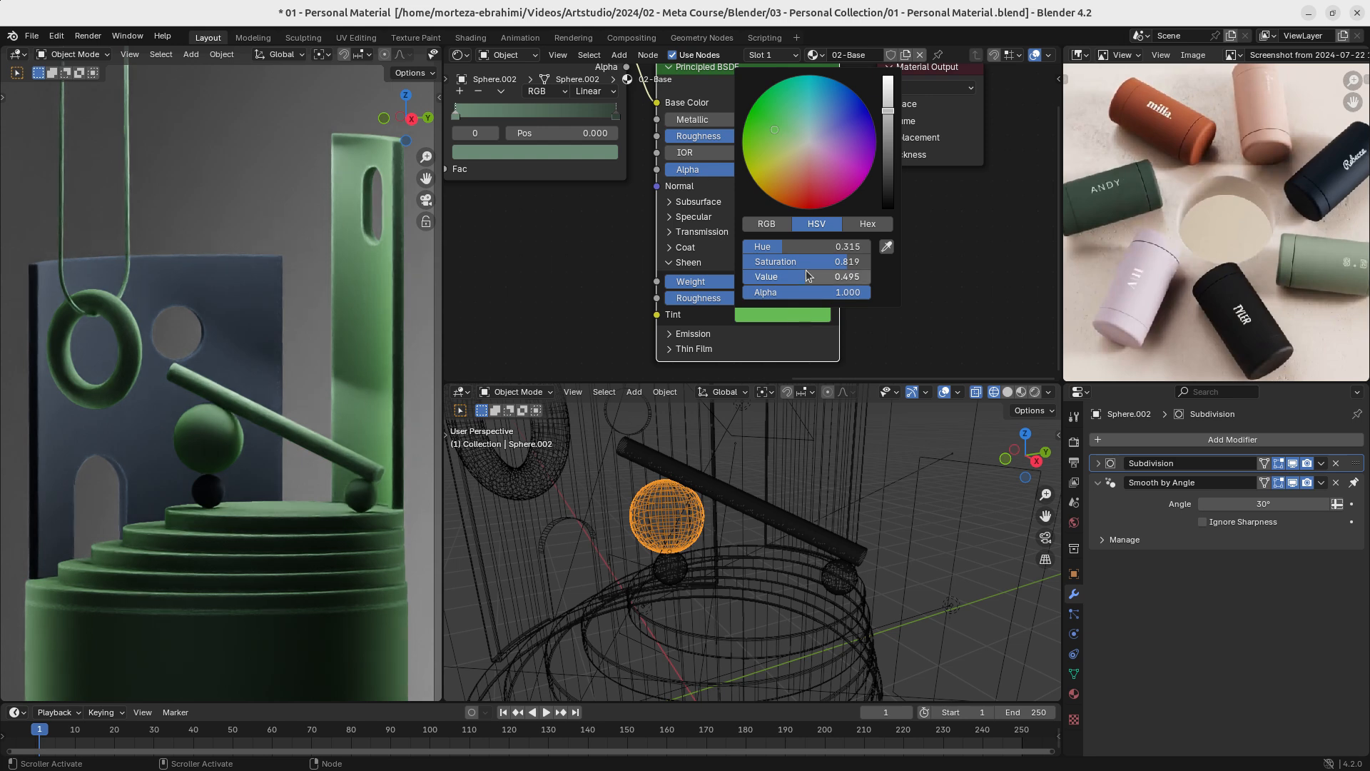
pyautogui.moveTo(566, 235); pyautogui.dragTo(555, 198, button='middle')
pyautogui.click(782, 277)
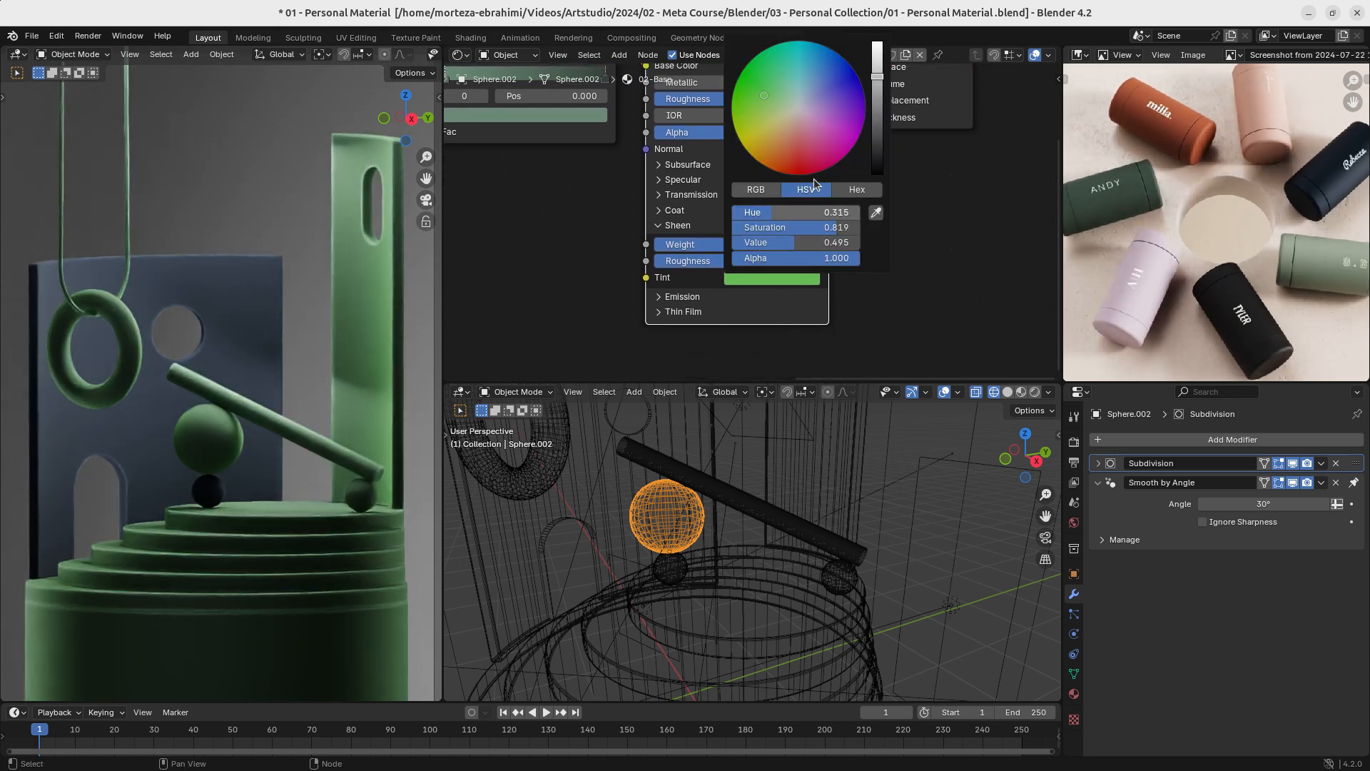
pyautogui.moveTo(807, 216)
pyautogui.mouseDown()
pyautogui.moveTo(872, 216)
pyautogui.moveTo(735, 227)
pyautogui.moveTo(857, 242)
pyautogui.mouseUp()
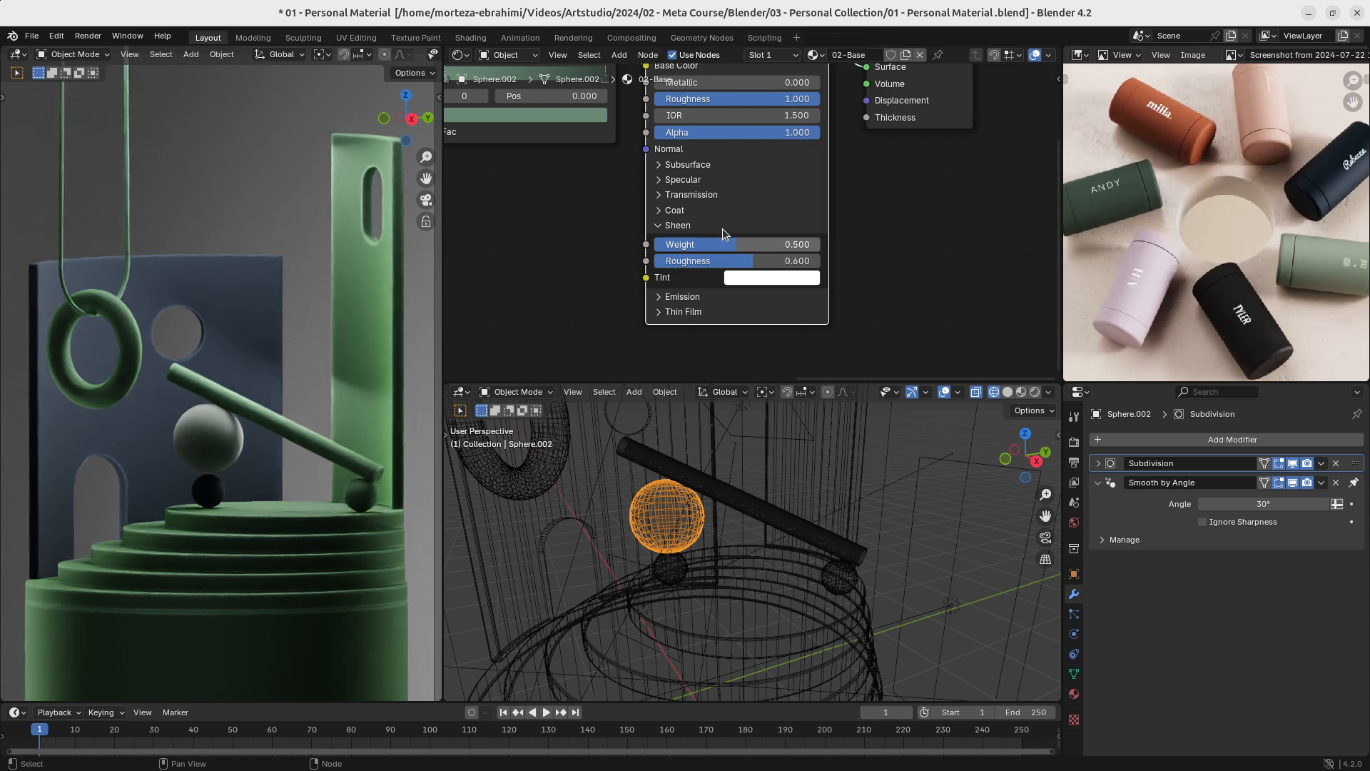
# - Change the end stop at position 1.000 of the 02-Base Color Ramp to a light blue-grey
pyautogui.moveTo(688, 149); pyautogui.dragTo(719, 347, button='middle')
pyautogui.moveTo(610, 308); pyautogui.dragTo(699, 293, button='middle')
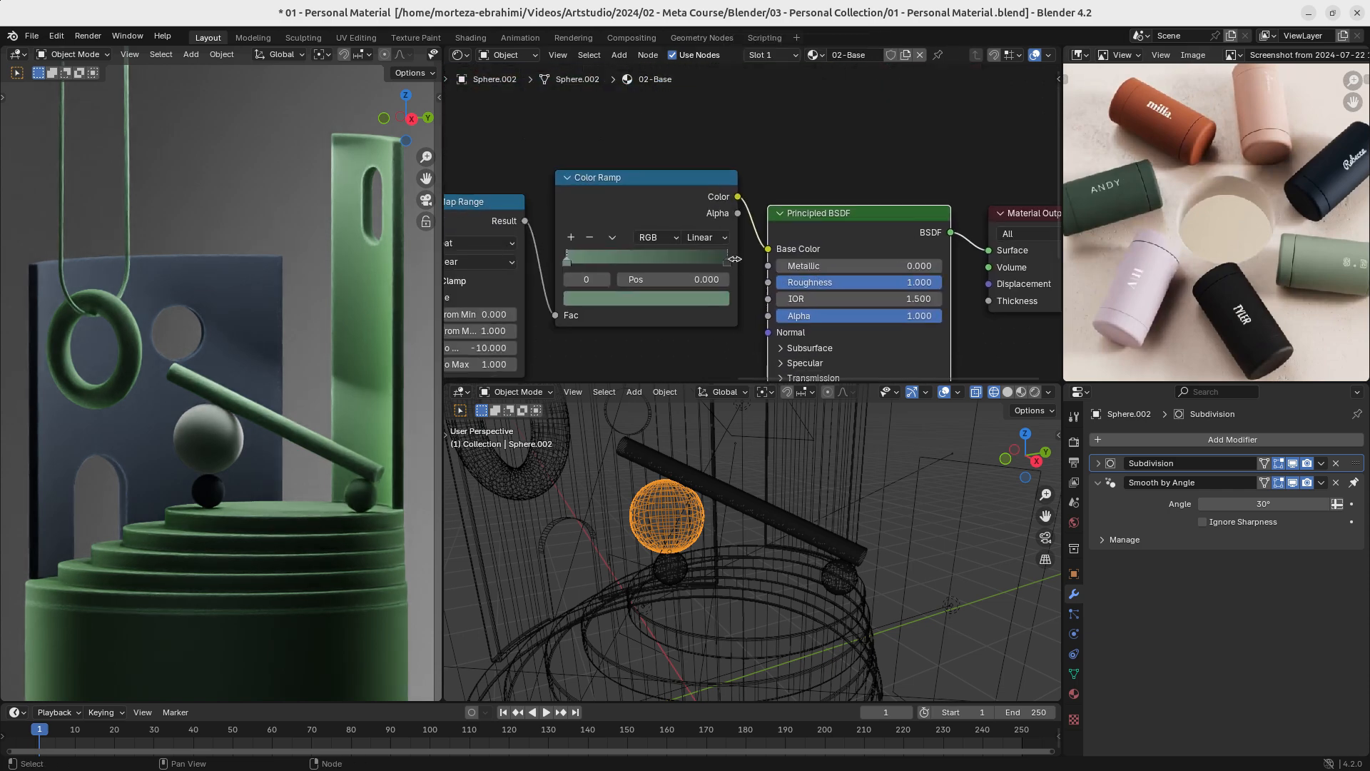
pyautogui.click(727, 262)
pyautogui.click(712, 298)
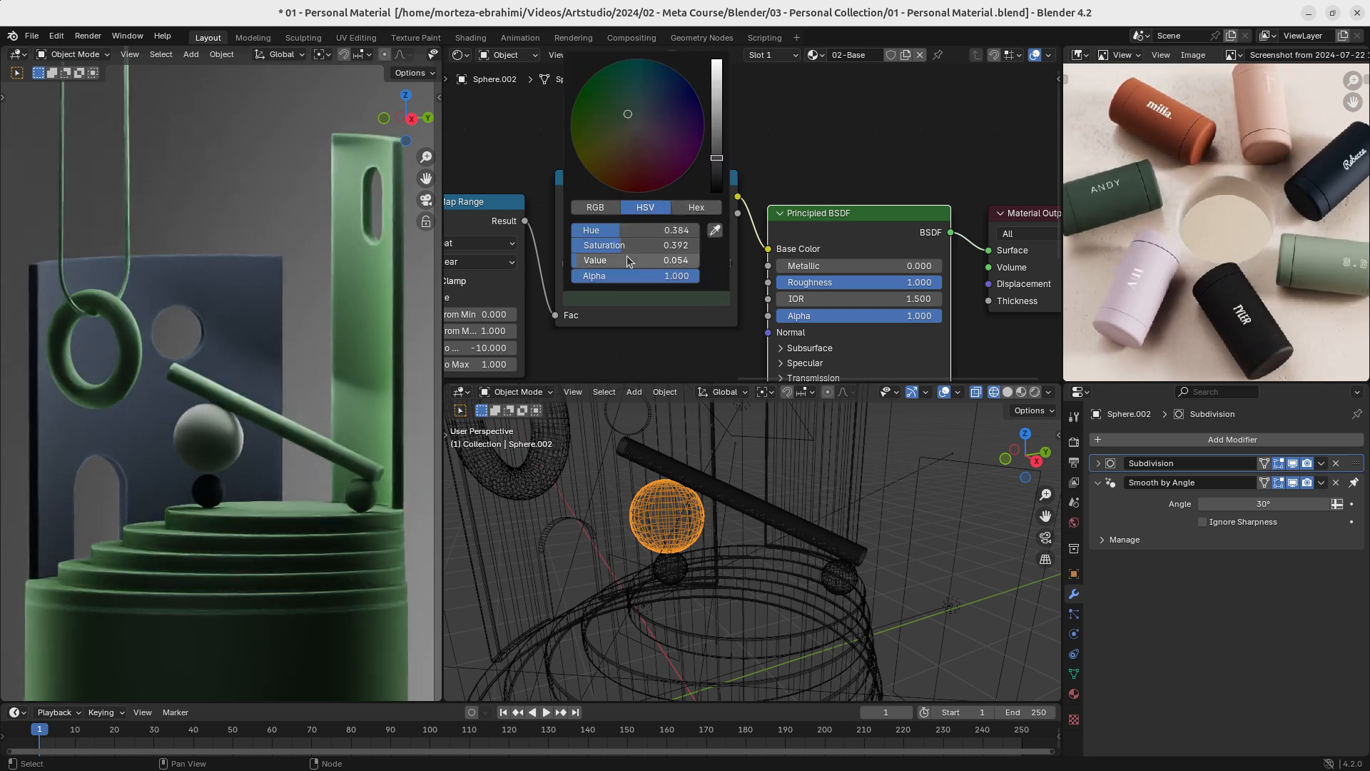
pyautogui.moveTo(607, 255)
pyautogui.mouseDown()
pyautogui.moveTo(643, 256)
pyautogui.moveTo(578, 246)
pyautogui.moveTo(662, 246)
pyautogui.moveTo(631, 247)
pyautogui.moveTo(636, 230)
pyautogui.moveTo(655, 230)
pyautogui.moveTo(619, 244)
pyautogui.mouseUp()
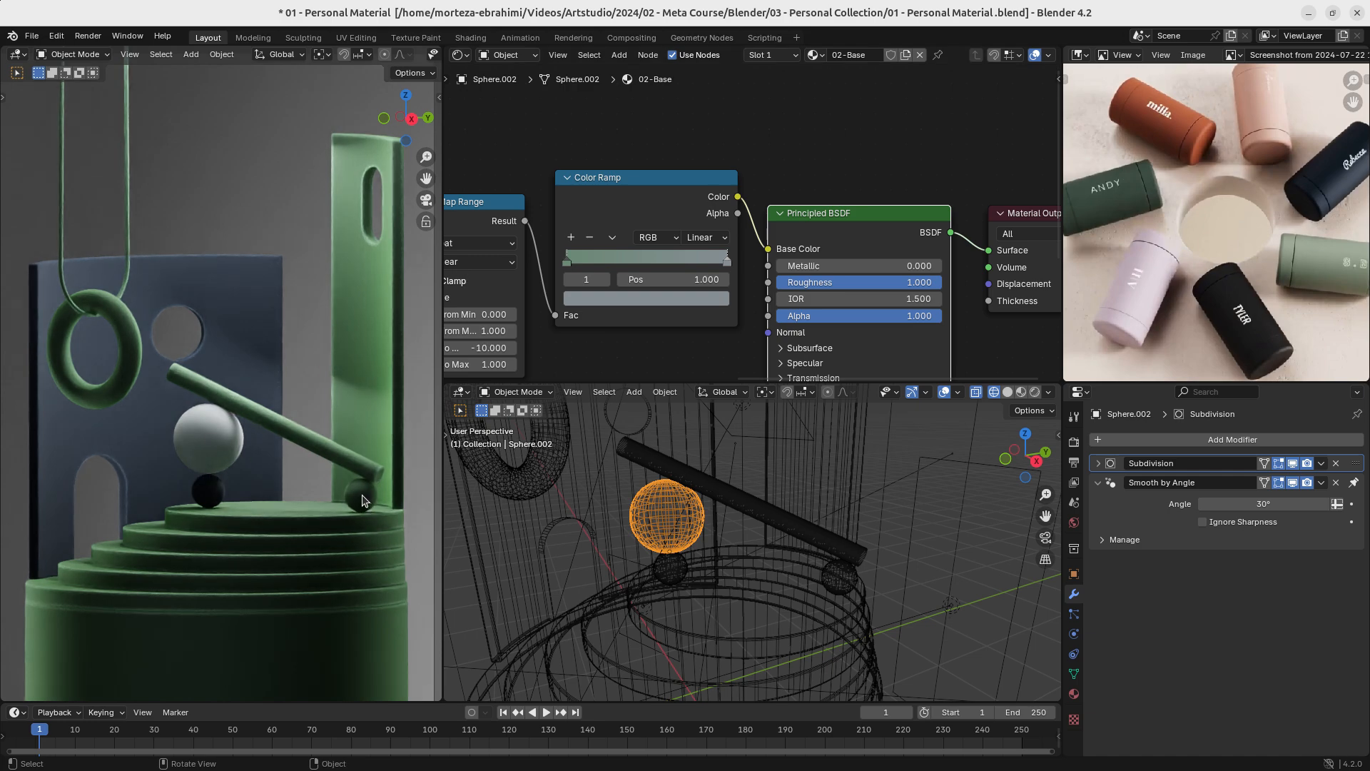
pyautogui.keyDown('shift'); pyautogui.click(834, 579); pyautogui.keyUp('shift')
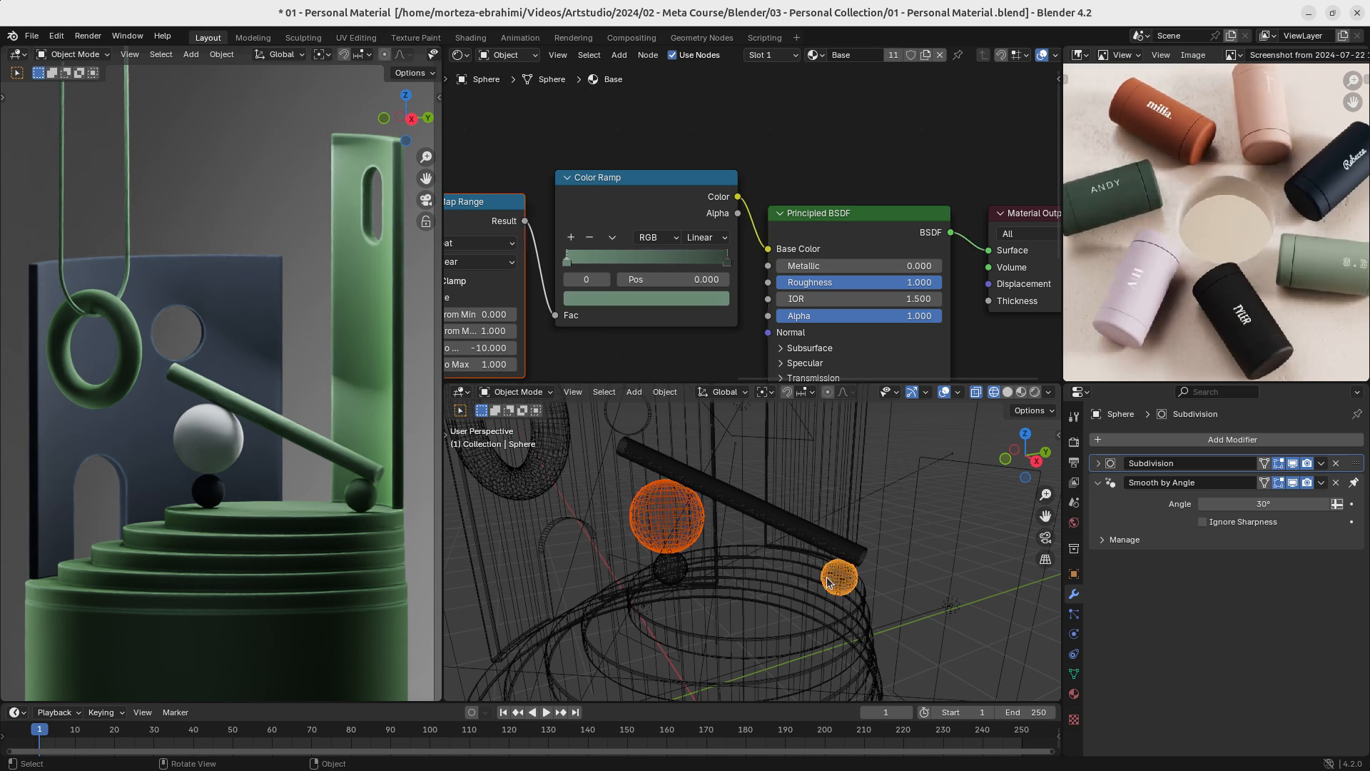
pyautogui.hotkey('ctrl', 'l')
pyautogui.click(829, 576)
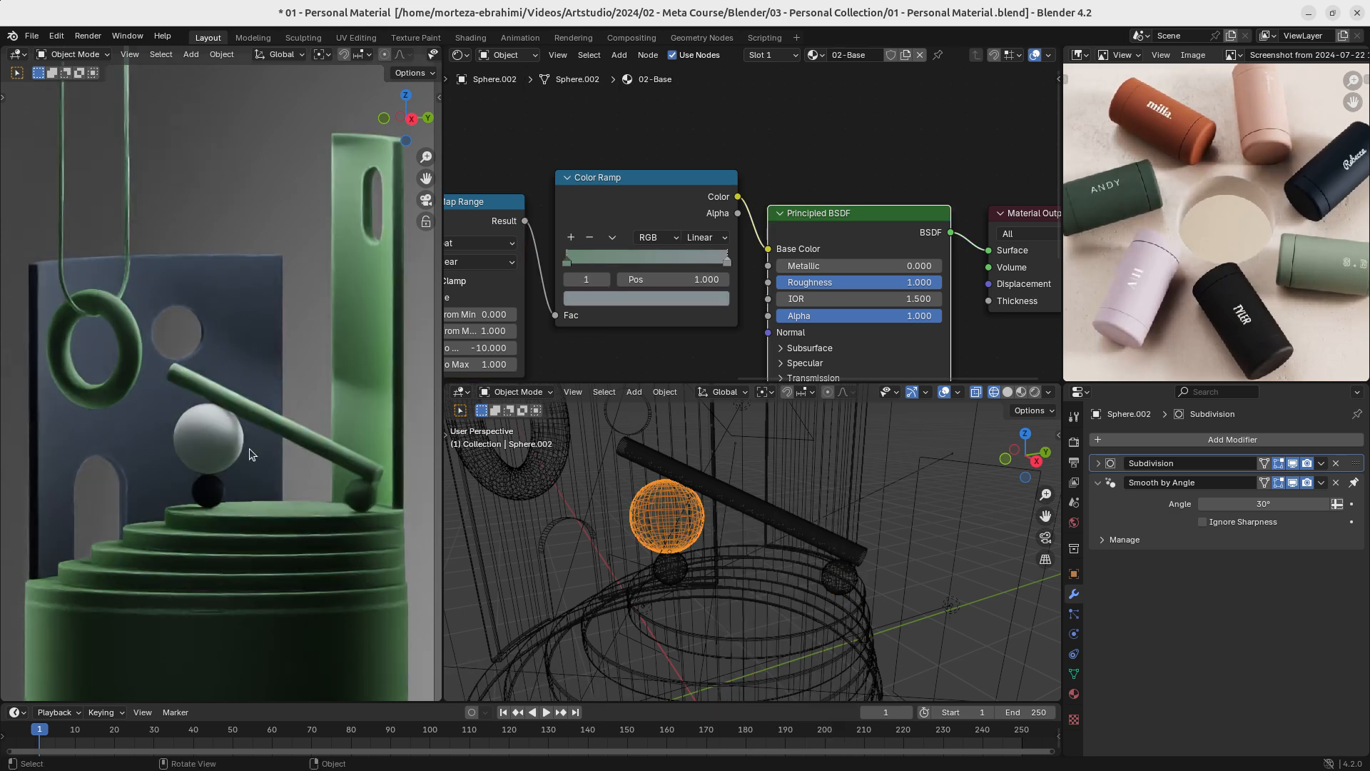
# - Link the large sphere's 02-Base material to the small sphere under the slanted bar's lower end
pyautogui.click(361, 496)
pyautogui.keyDown('shift'); pyautogui.click(208, 445); pyautogui.keyUp('shift')
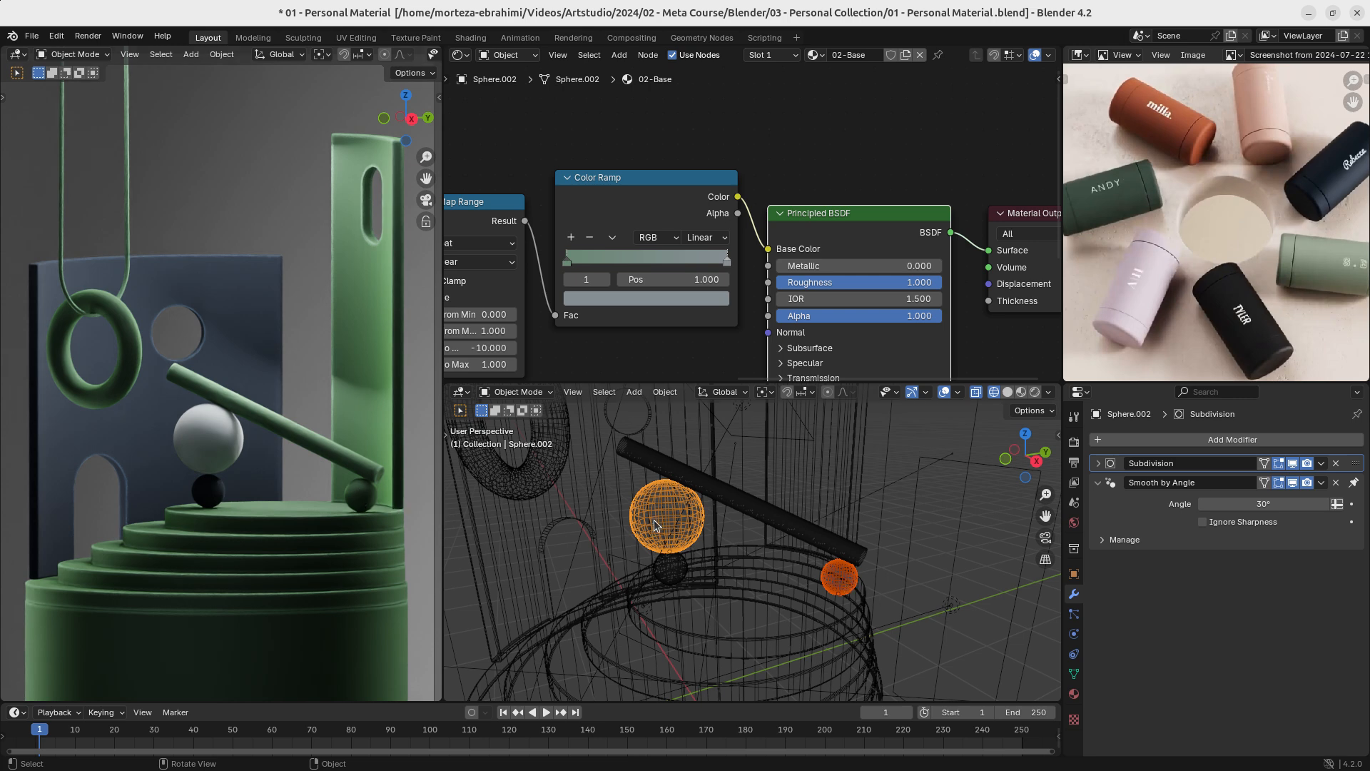
pyautogui.hotkey('ctrl', 'l')
pyautogui.click(219, 434)
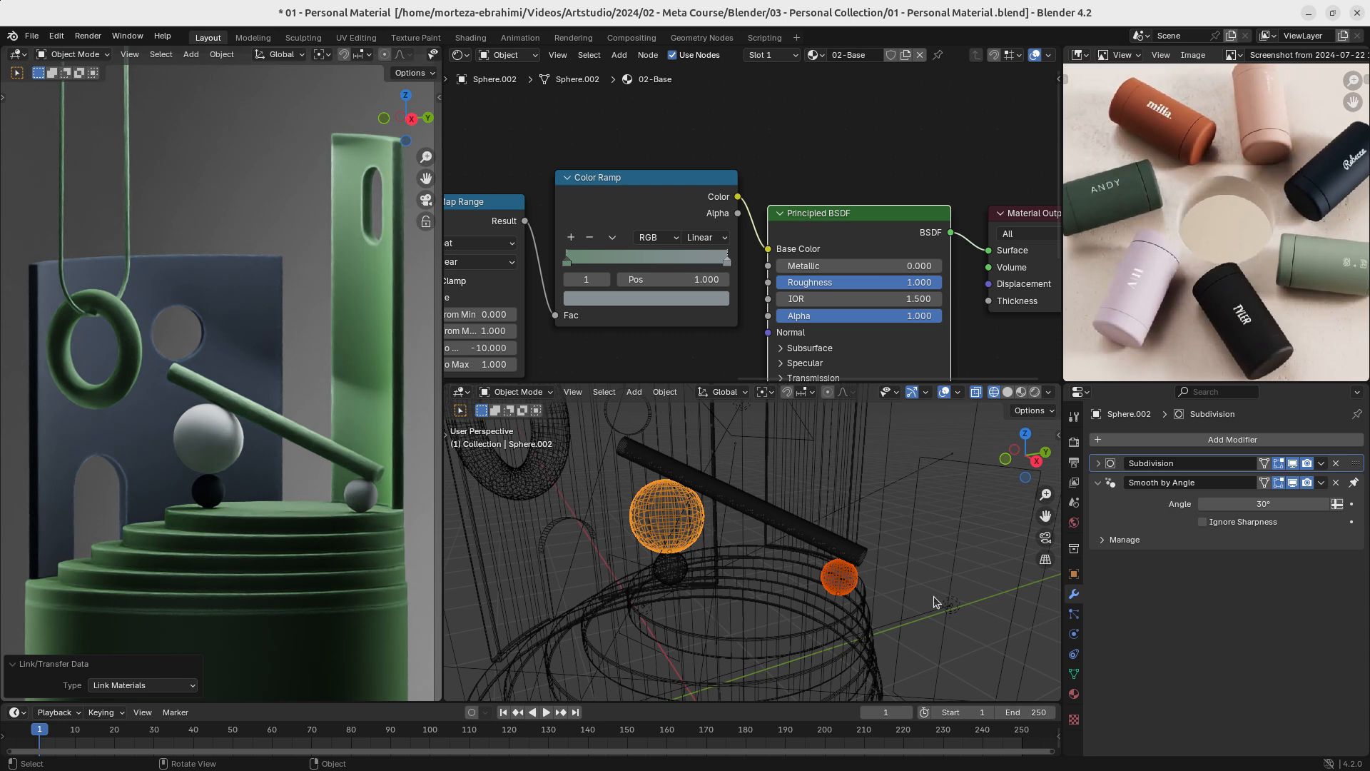
# - Apply the scale of the small sphere under the bar and of the large sphere
pyautogui.click(839, 585)
pyautogui.press('n')
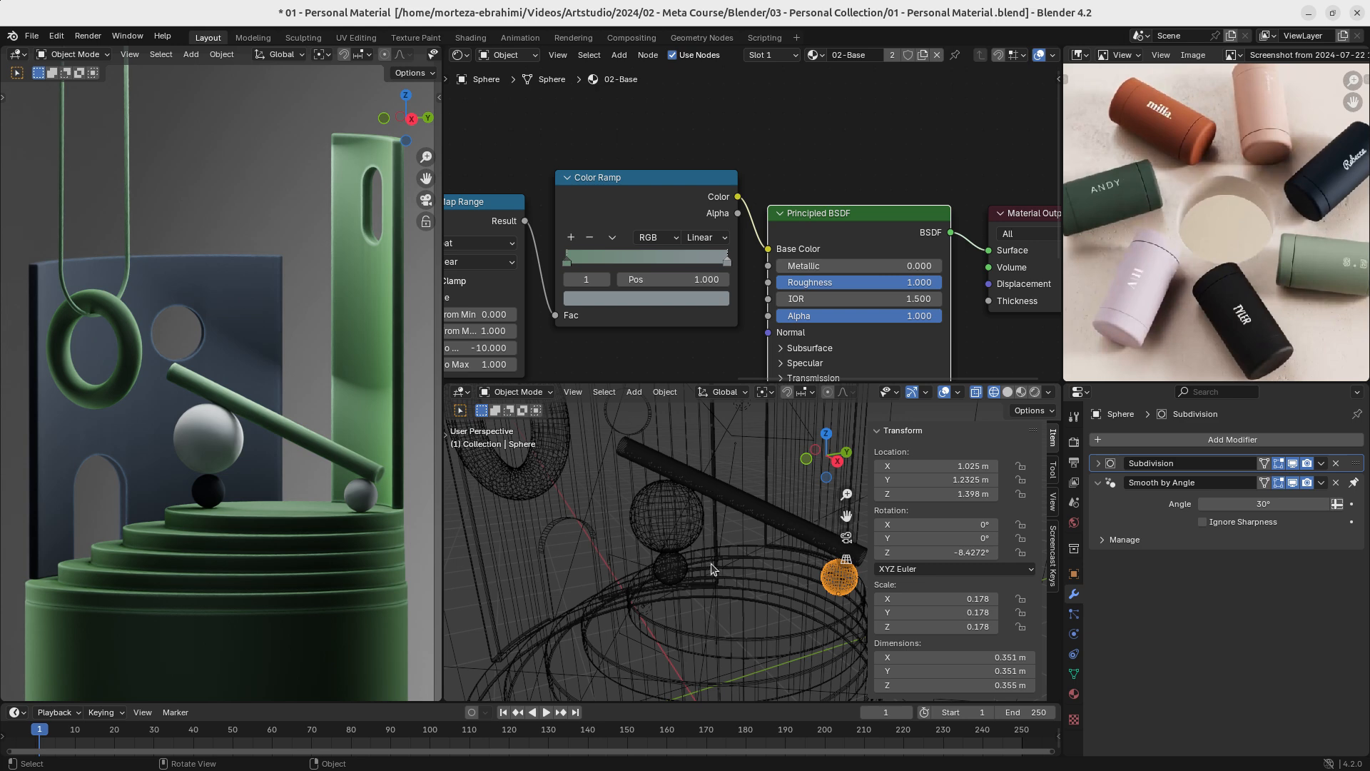
pyautogui.hotkey('ctrl', 'a')
pyautogui.click(694, 576)
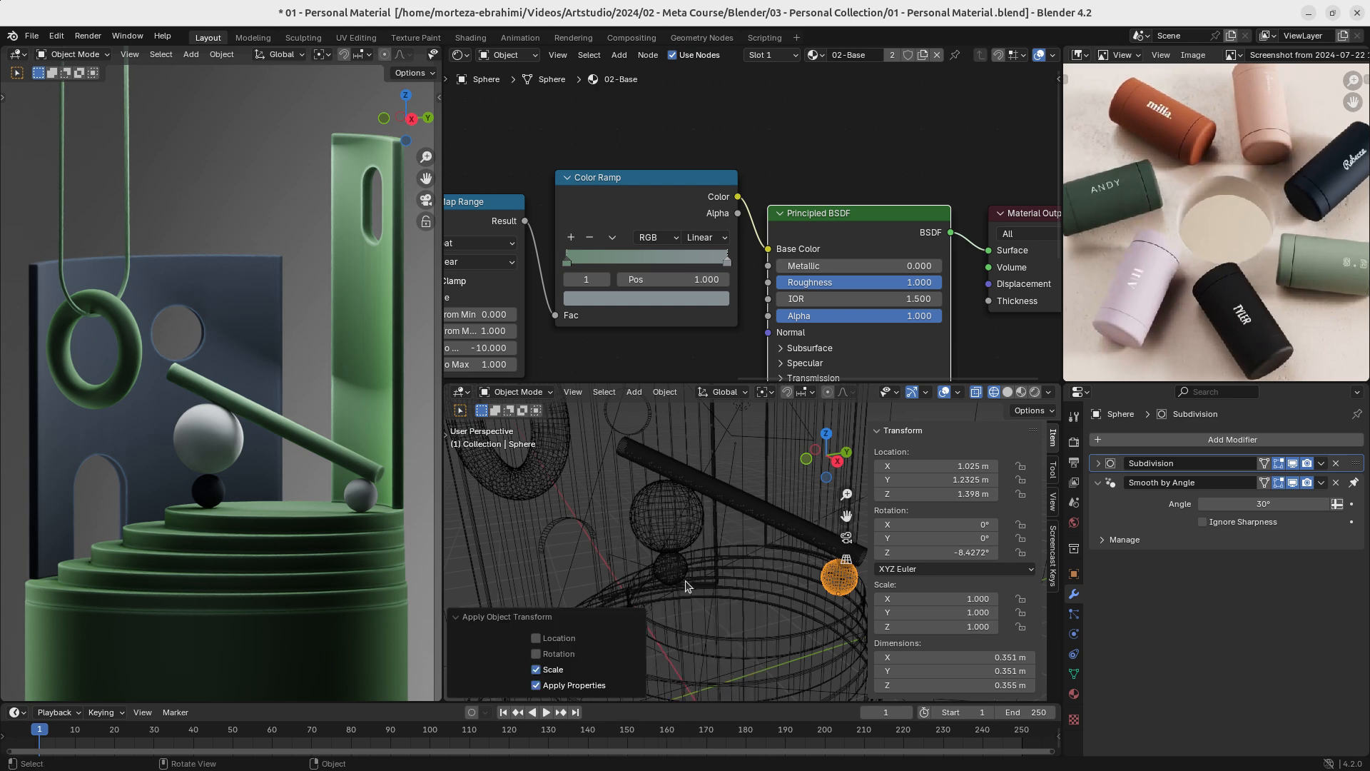
pyautogui.click(210, 449)
pyautogui.hotkey('ctrl', 'a')
pyautogui.click(210, 448)
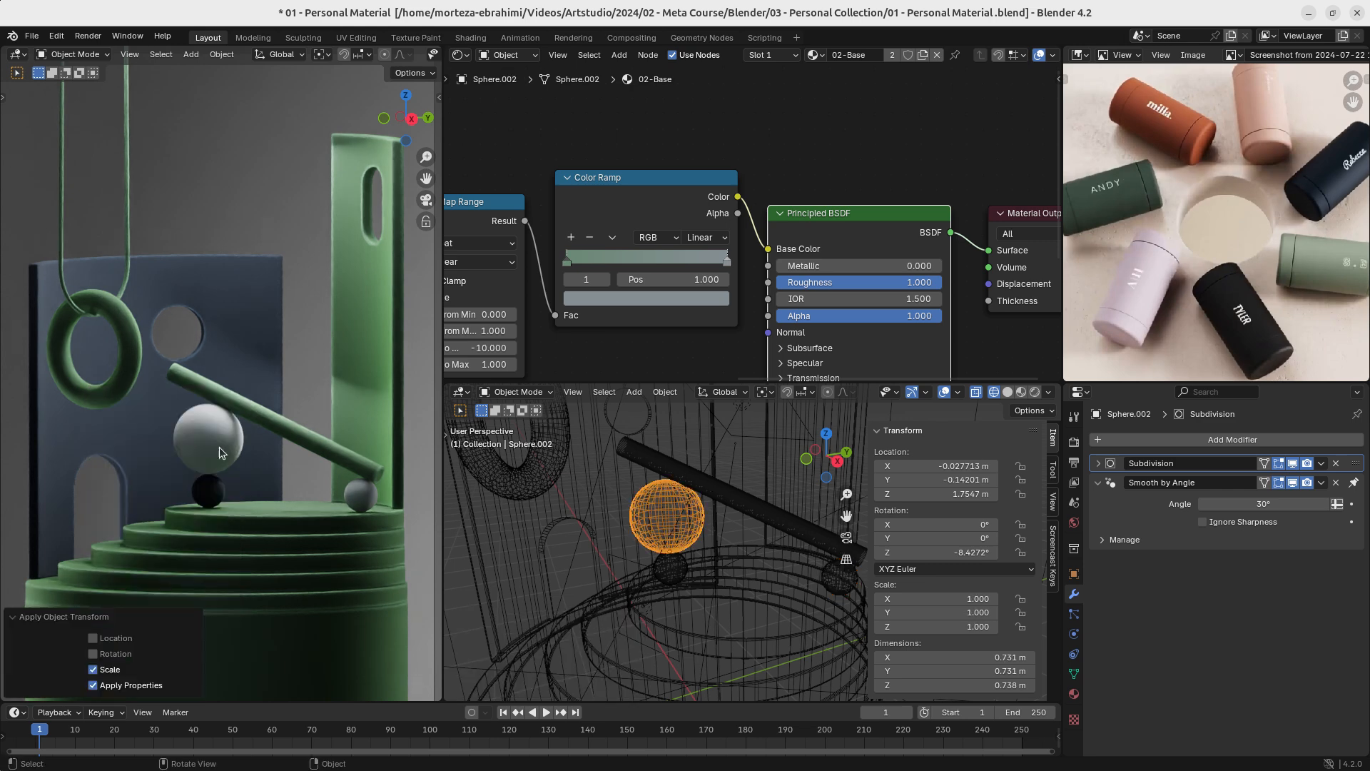
# - Try to apply the scale of all objects in the scene at once, and undo it
pyautogui.press('a')
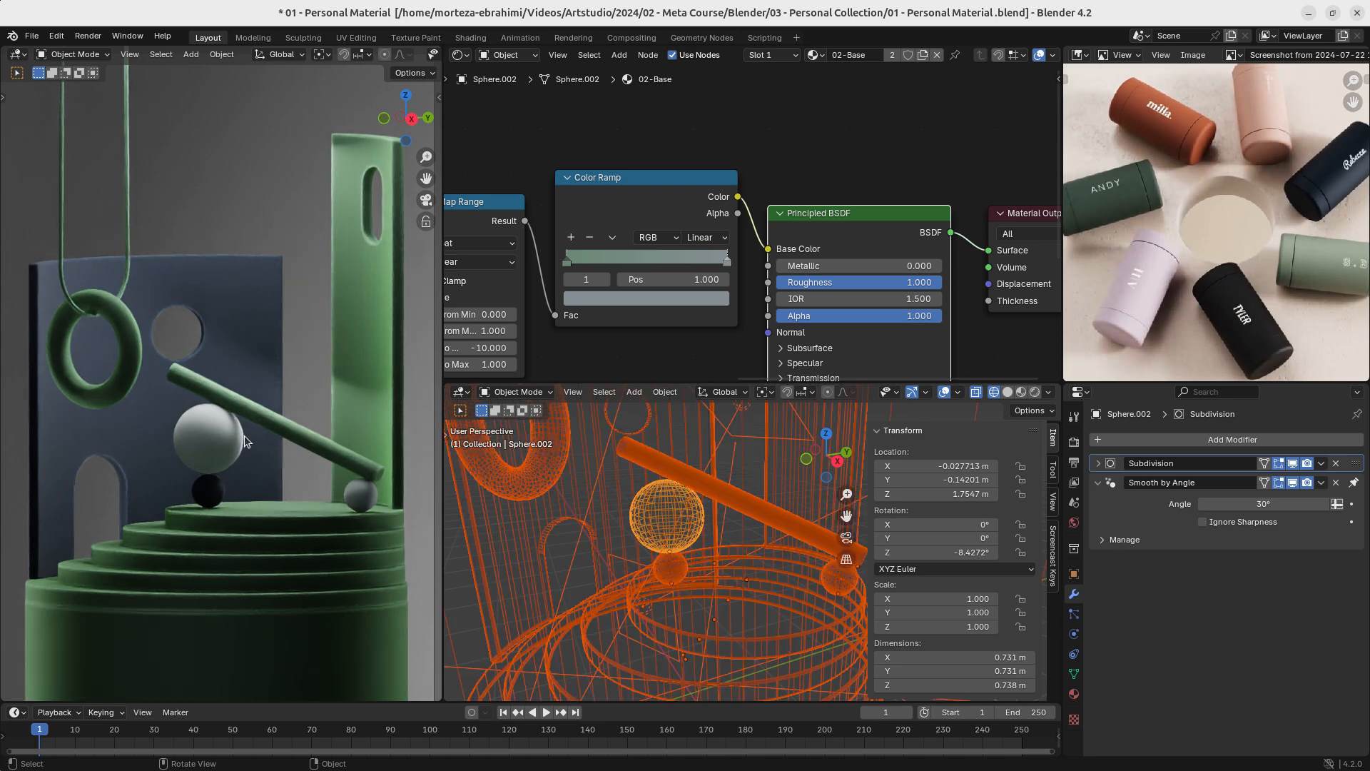
pyautogui.hotkey('ctrl', 'a')
pyautogui.click(245, 434)
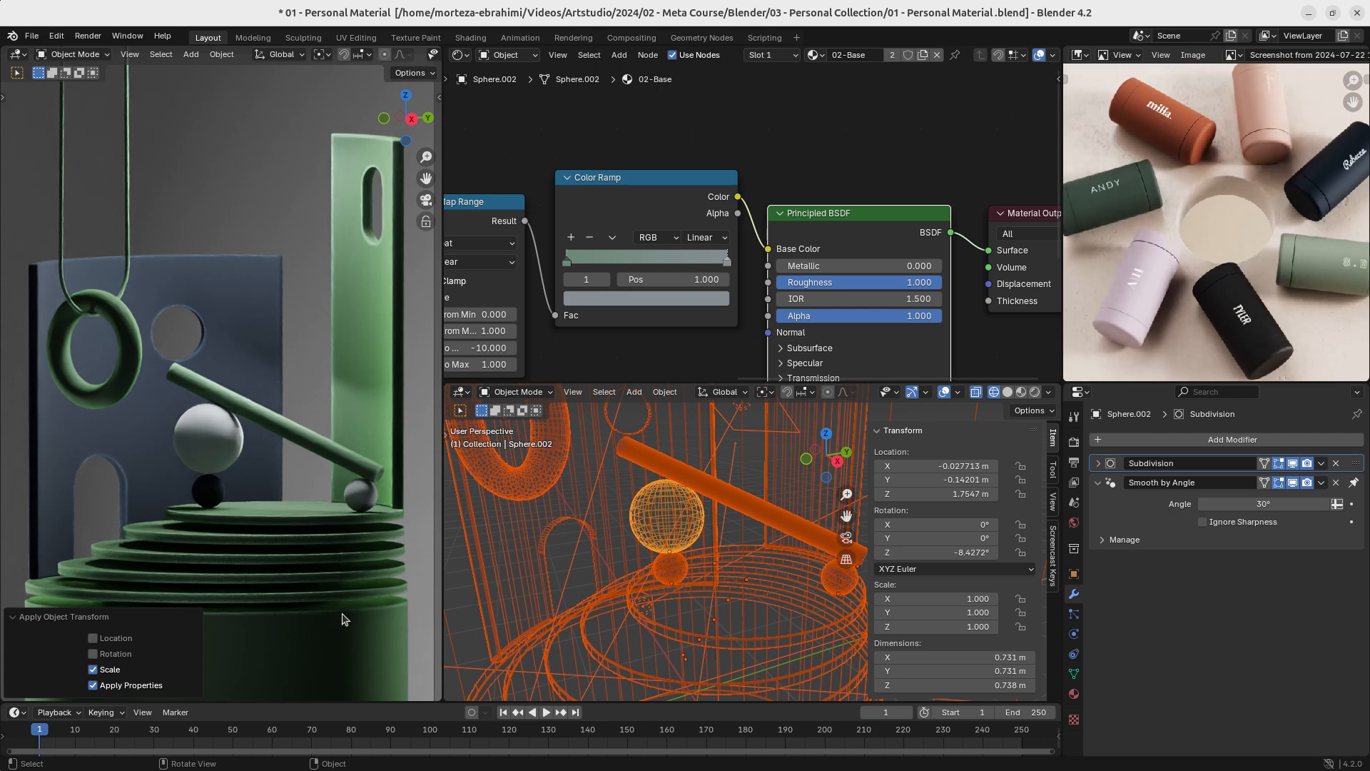
pyautogui.hotkey('ctrl', 'z')
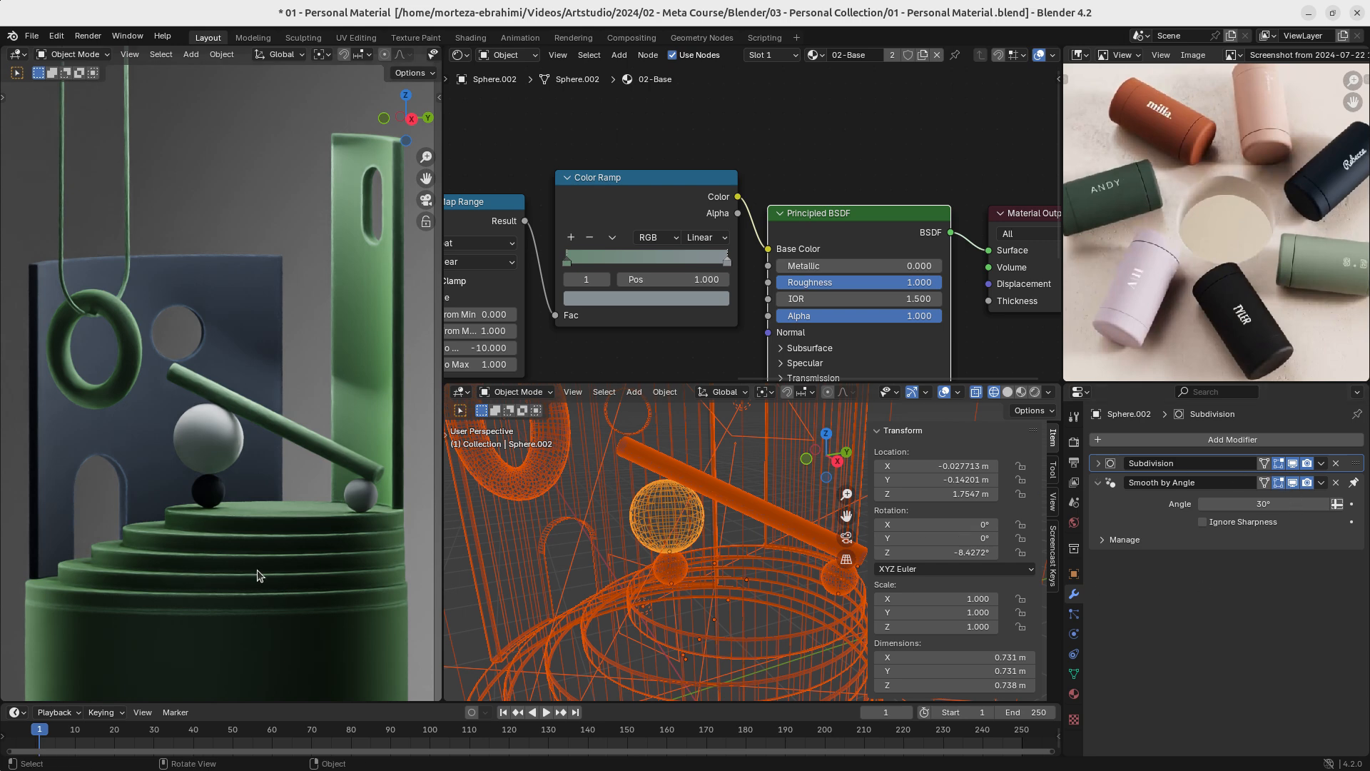
# - Select the podium tier with Solidify and Bevel modifiers and save the file
pyautogui.click(307, 579)
pyautogui.click(1097, 464)
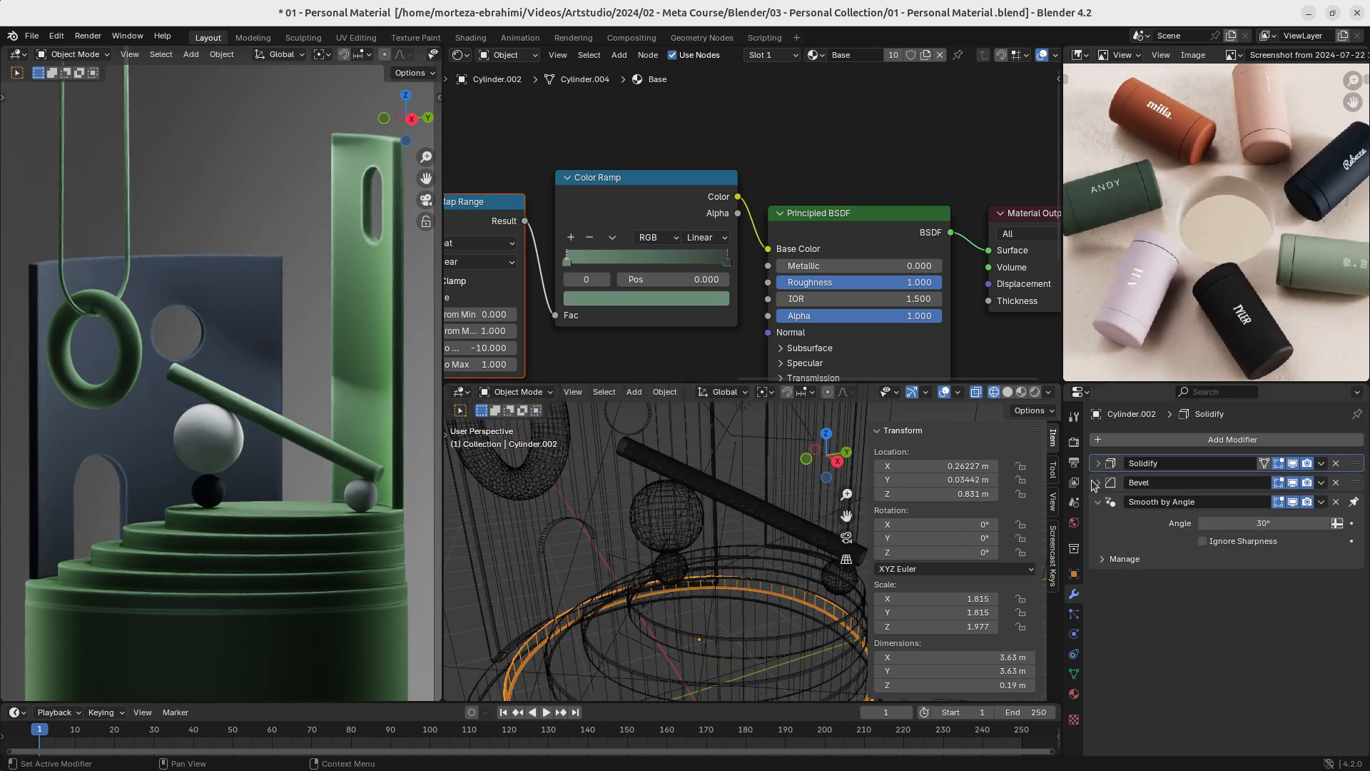
pyautogui.hotkey('ctrl', 's')
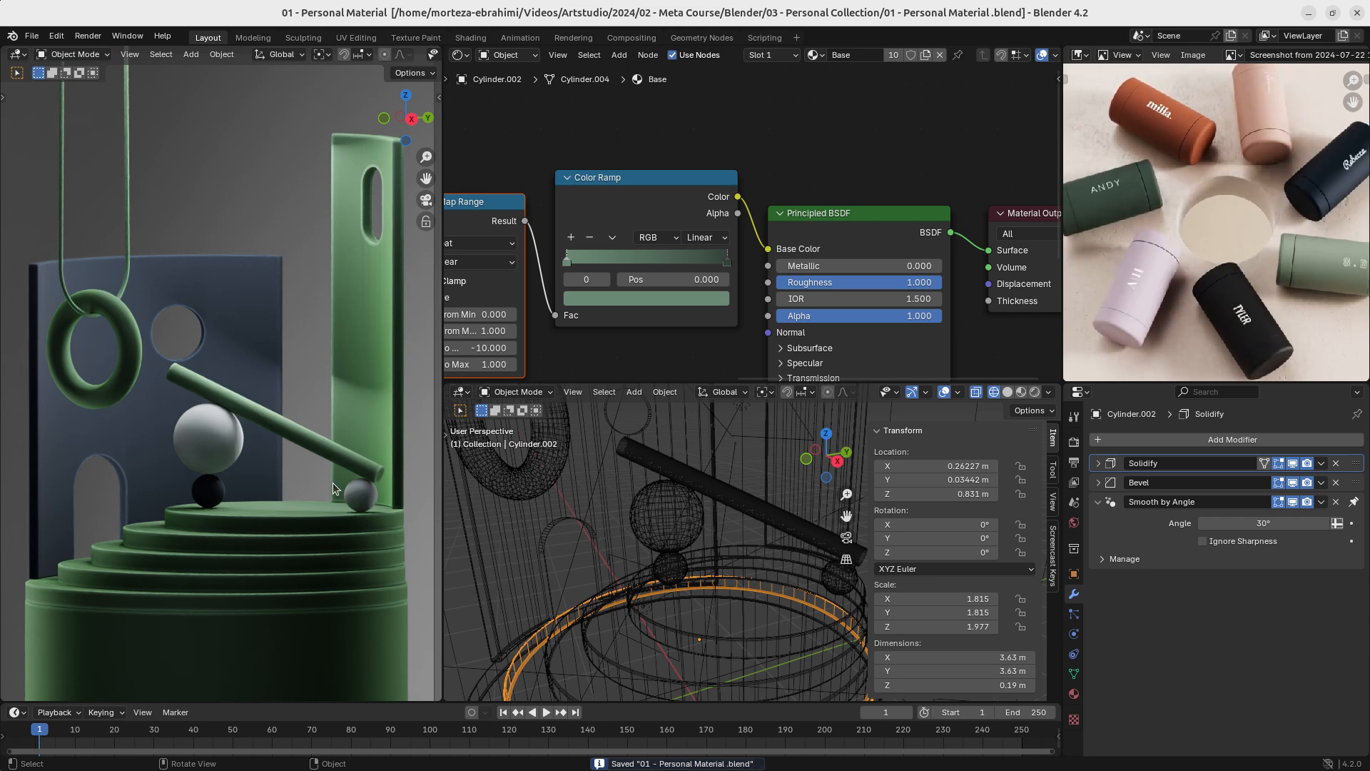
# - Frame the small navy sphere in the wireframe view and bring the rendered view back to the camera
pyautogui.click(214, 497)
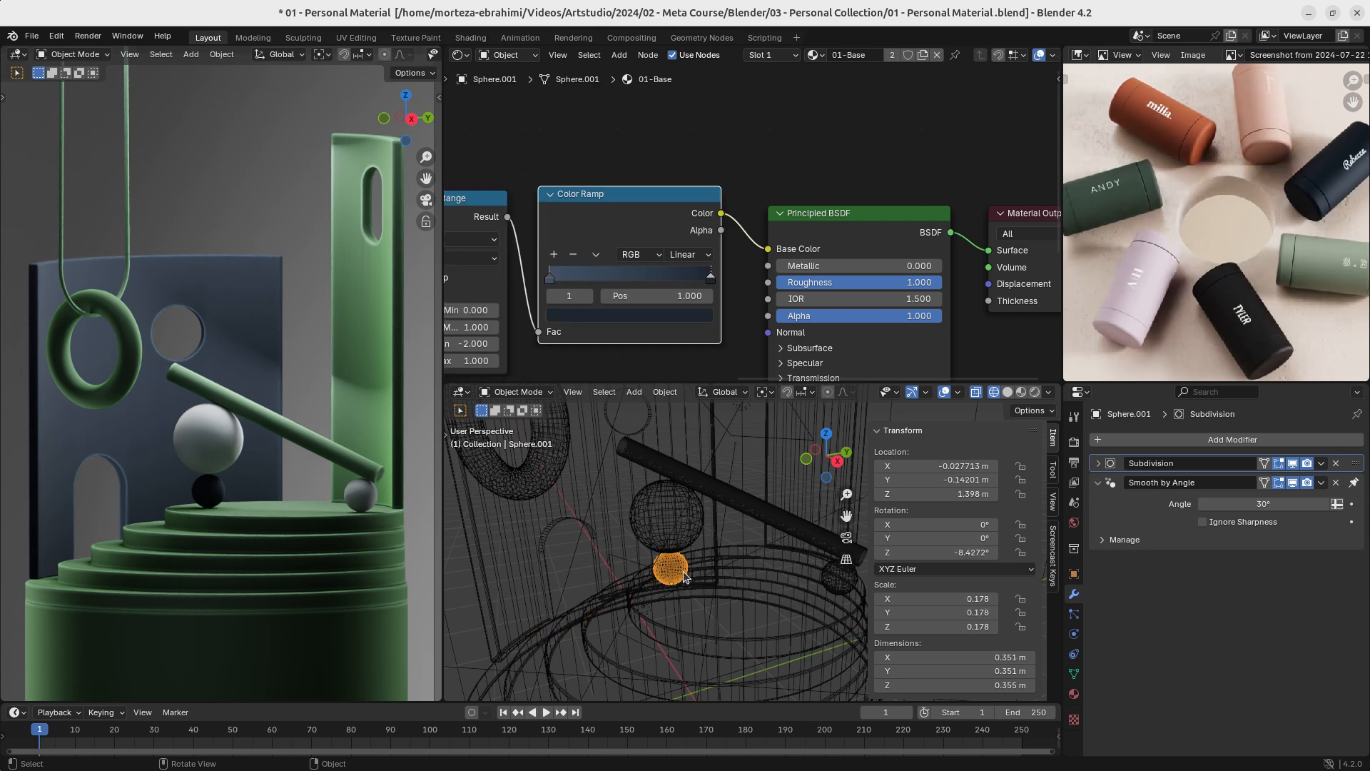
pyautogui.press('KP_0')
pyautogui.press('KP_Decimal')
pyautogui.press('KP_0')
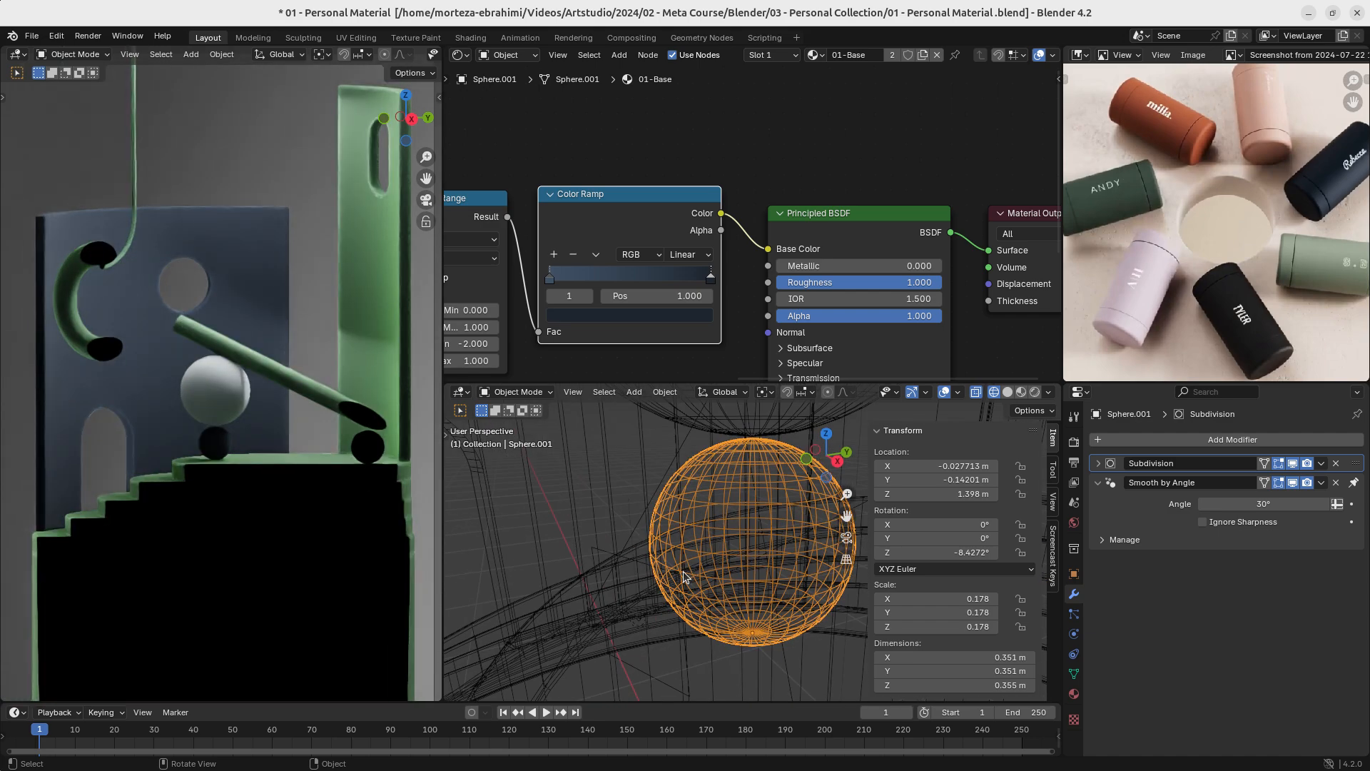
pyautogui.press('KP_0')
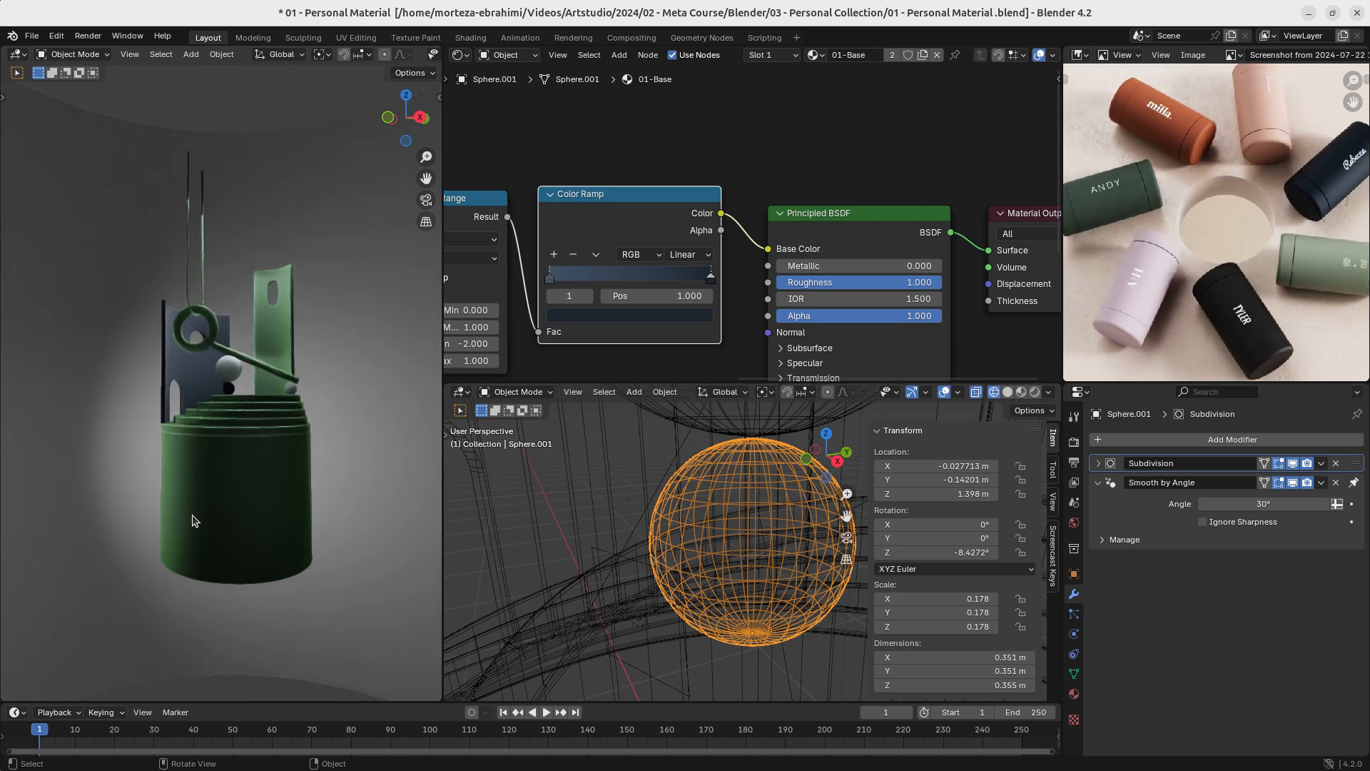
pyautogui.press('KP_0')
pyautogui.moveTo(247, 447); pyautogui.dragTo(237, 478, button='middle')
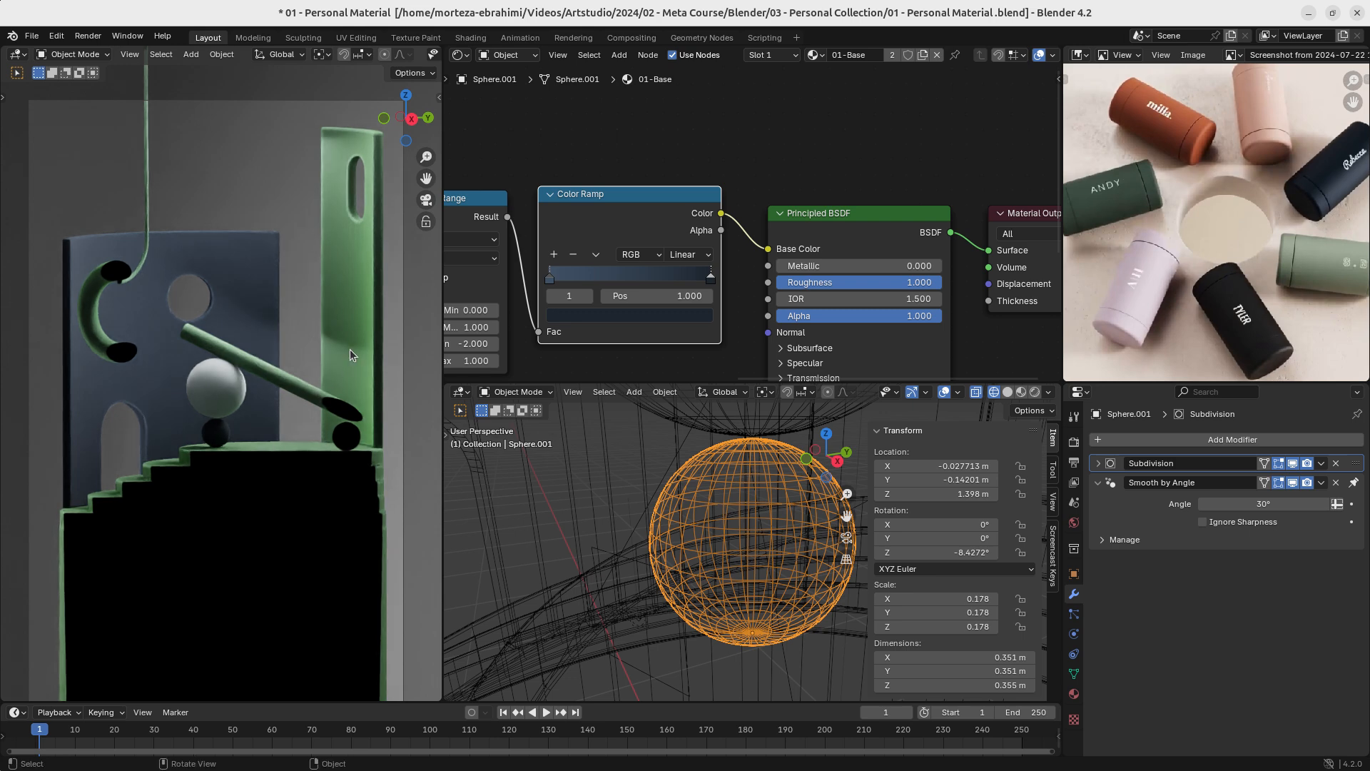
# - Show the overlays in the rendered view and select the camera by its frame
pyautogui.click(405, 464)
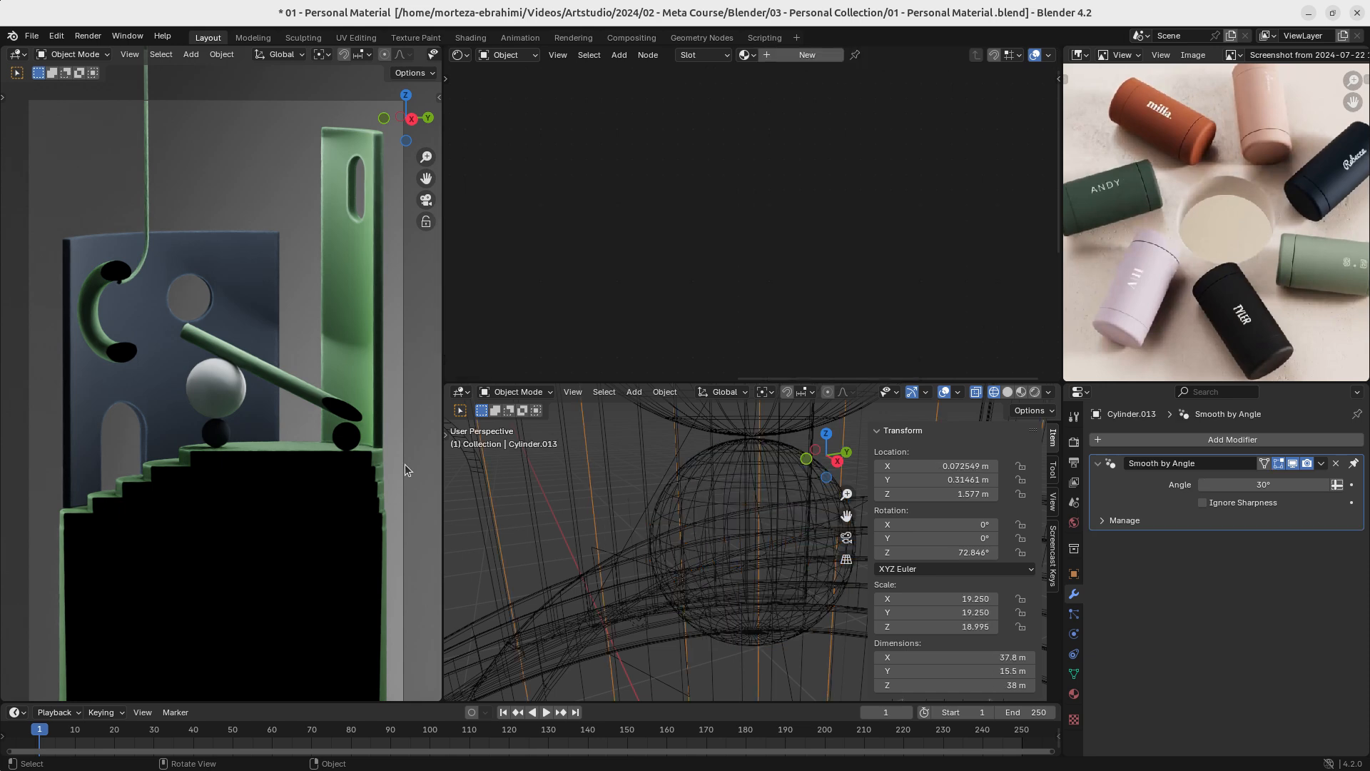
pyautogui.moveTo(392, 62); pyautogui.dragTo(220, 45, button='middle')
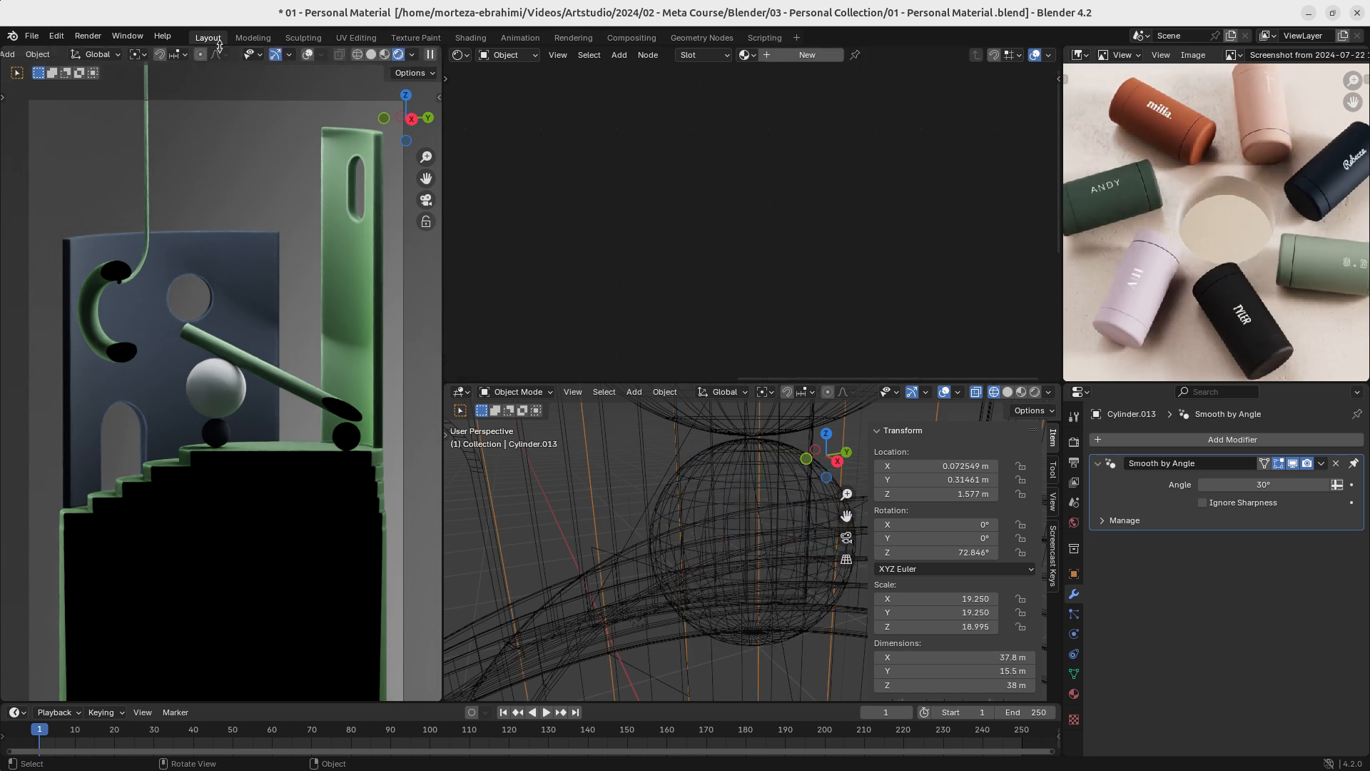
pyautogui.click(306, 55)
pyautogui.click(405, 408)
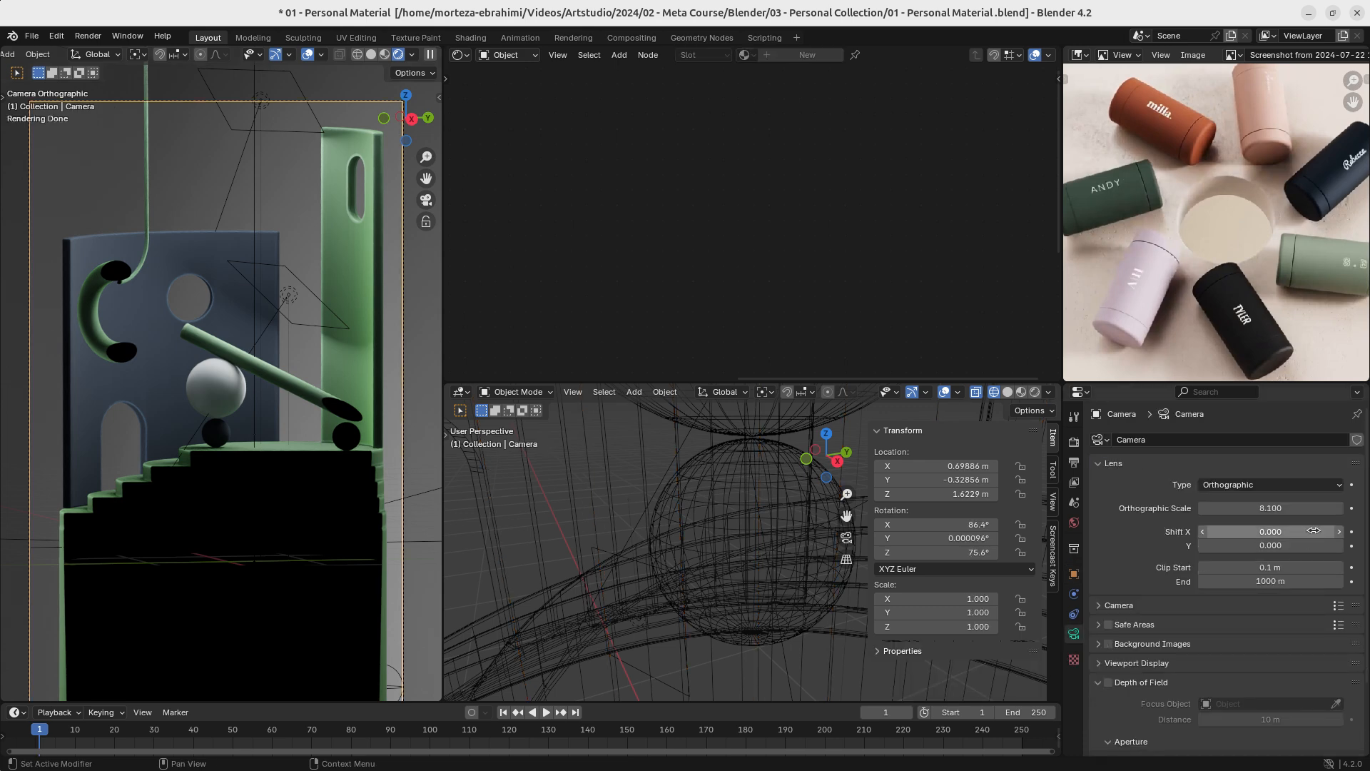
# - Set the camera's orthographic scale to 8.07 and save the file
pyautogui.moveTo(1270, 508)
pyautogui.mouseDown()
pyautogui.moveTo(1313, 508)
pyautogui.moveTo(1248, 508)
pyautogui.moveTo(1263, 508)
pyautogui.mouseUp()
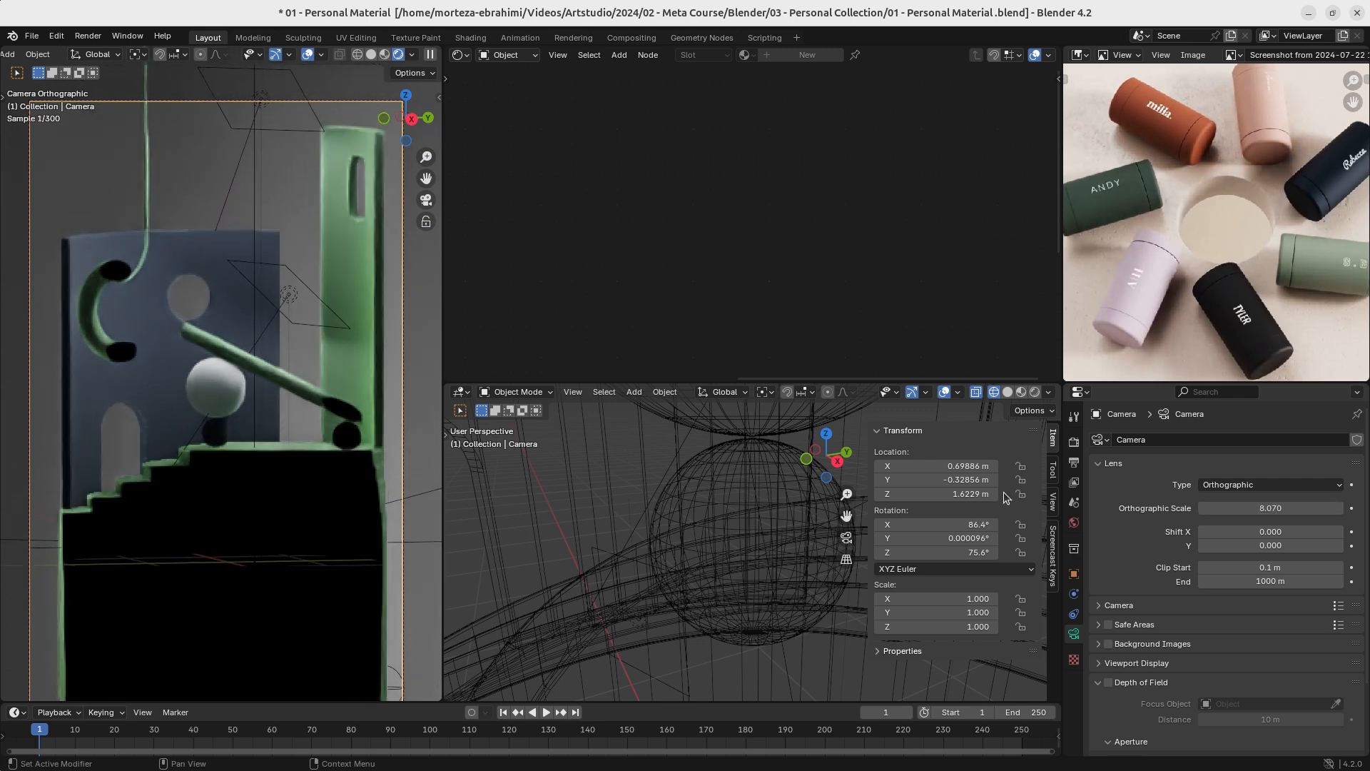
pyautogui.hotkey('ctrl', 's')
# - Hide the sidebar and set the camera's orthographic scale to 8.1 and clip start to 0.01 m
pyautogui.moveTo(682, 503); pyautogui.dragTo(719, 535, button='middle')
pyautogui.press('n')
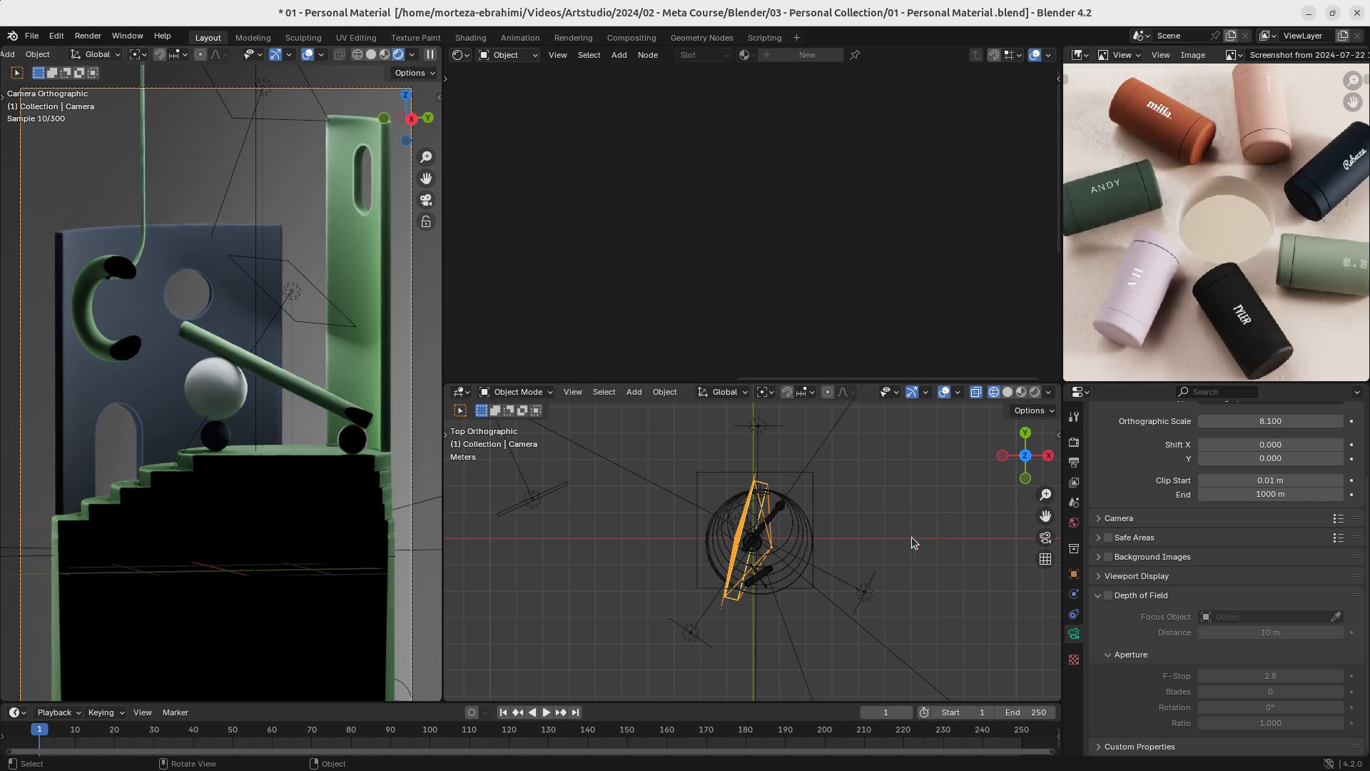
pyautogui.scroll(5, 878, 537)
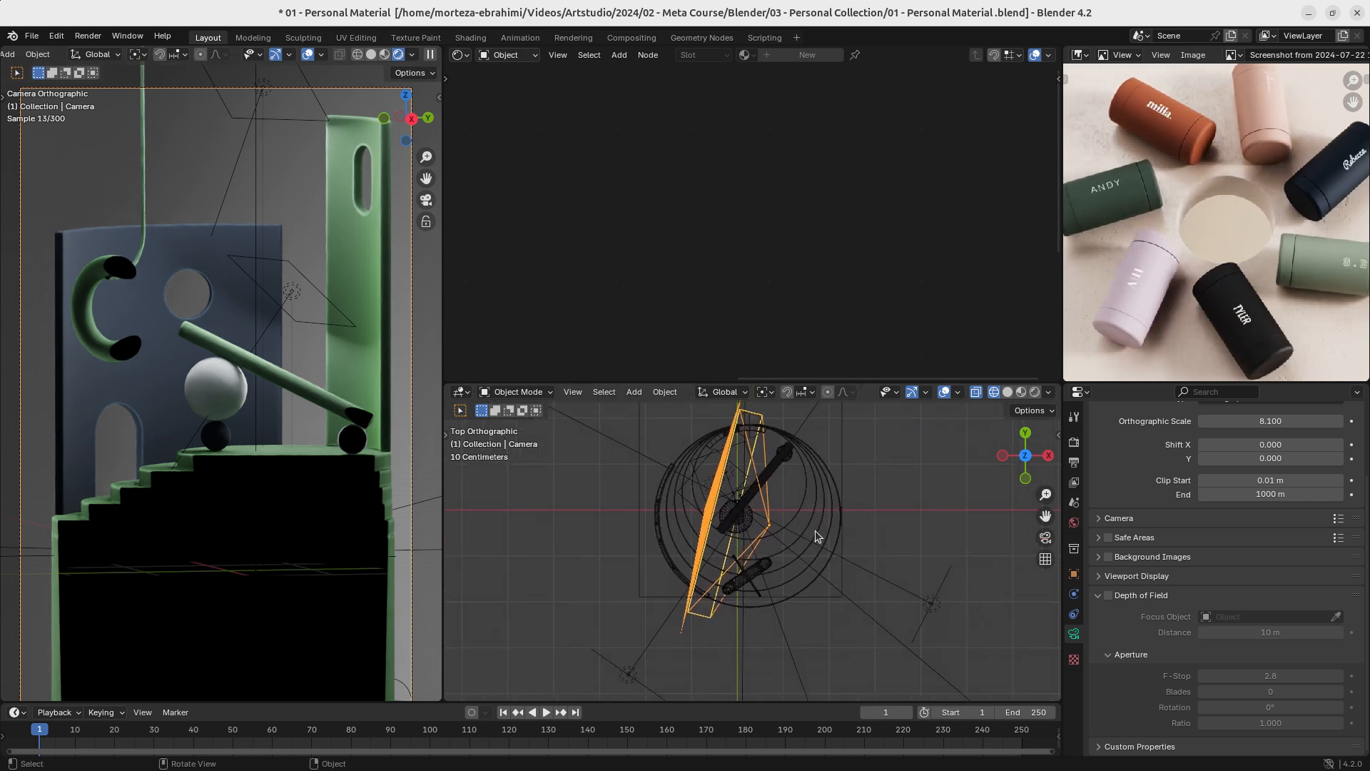
pyautogui.scroll(-2, 849, 569)
# - Move the camera about 2.26 m backward along its local Z axis, clear of the podium objects, and save the file
pyautogui.moveTo(820, 554); pyautogui.dragTo(740, 573, button='middle')
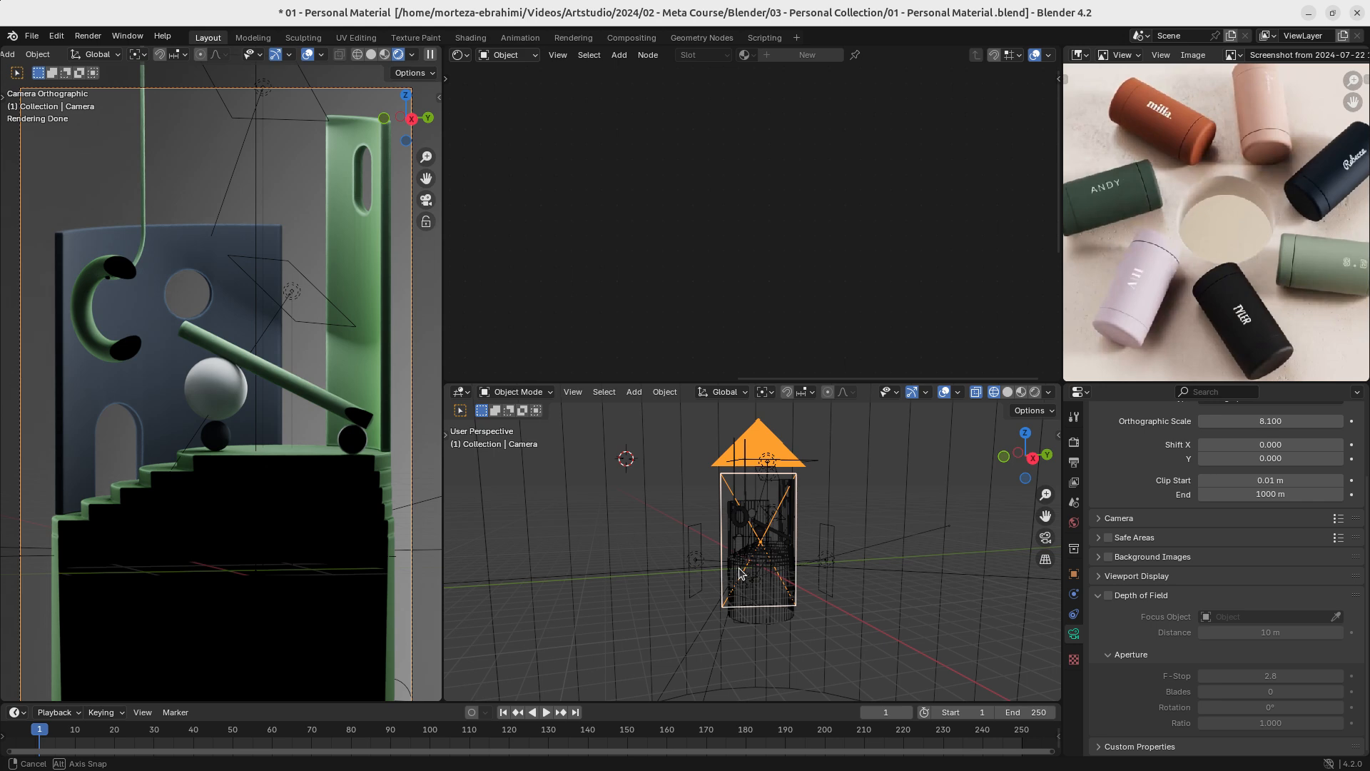
pyautogui.moveTo(739, 573); pyautogui.dragTo(813, 514, button='middle')
pyautogui.scroll(1, 817, 555)
pyautogui.press('g')
pyautogui.press('x')
pyautogui.press('x')
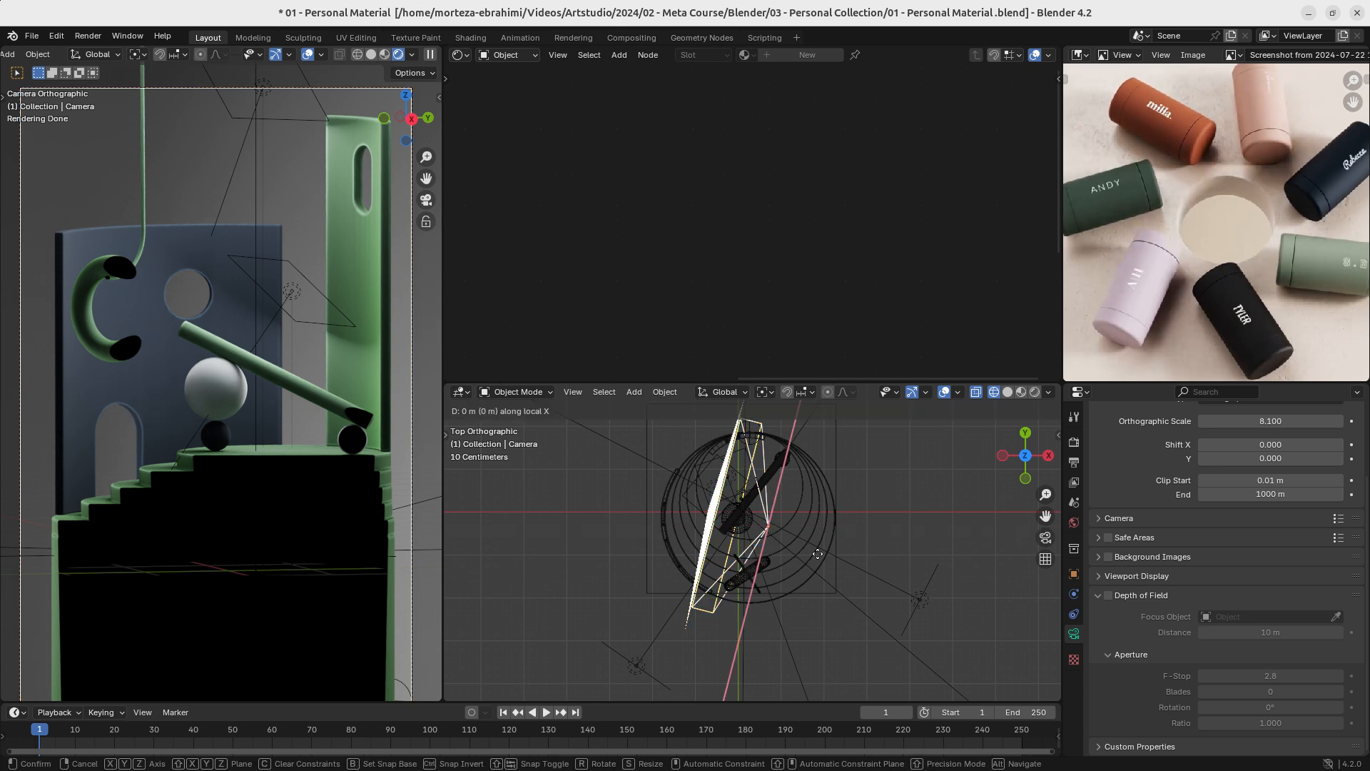
pyautogui.press('y')
pyautogui.press('y')
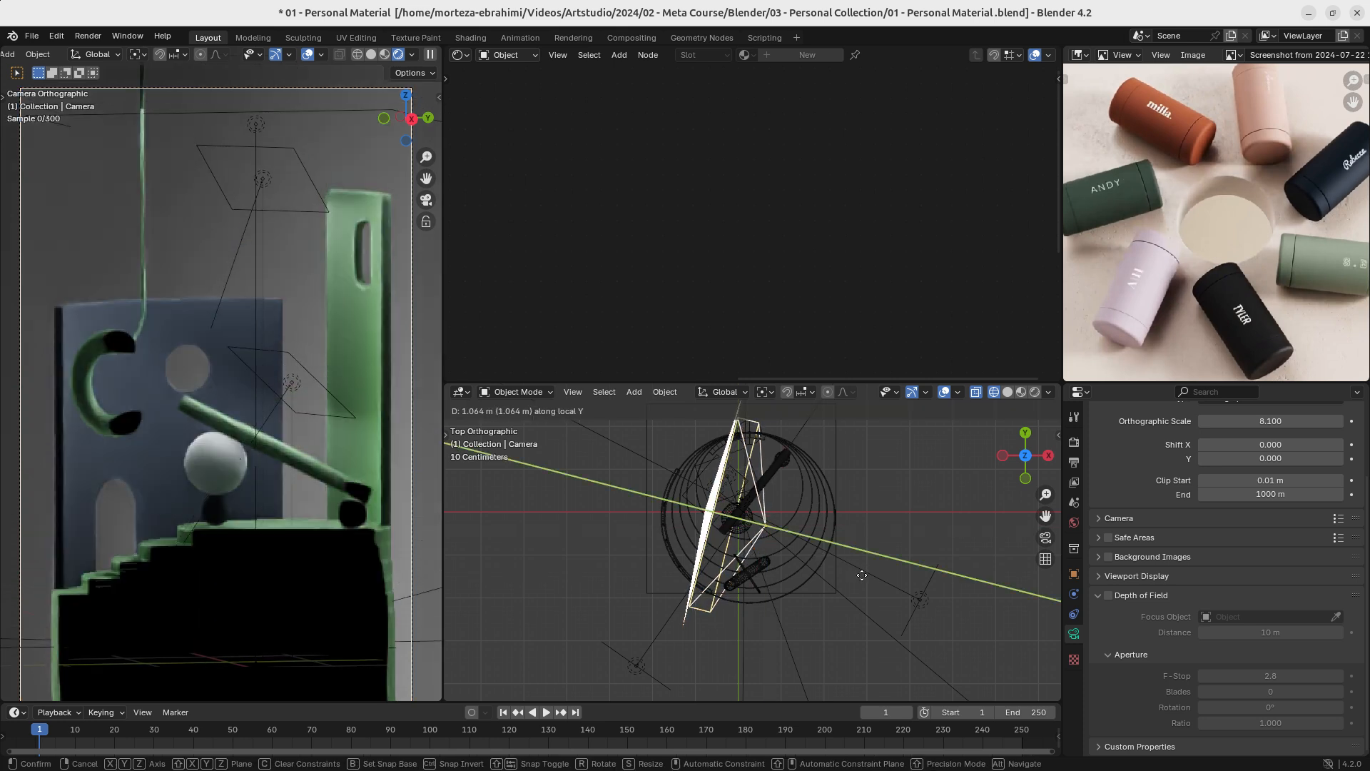
pyautogui.press('z')
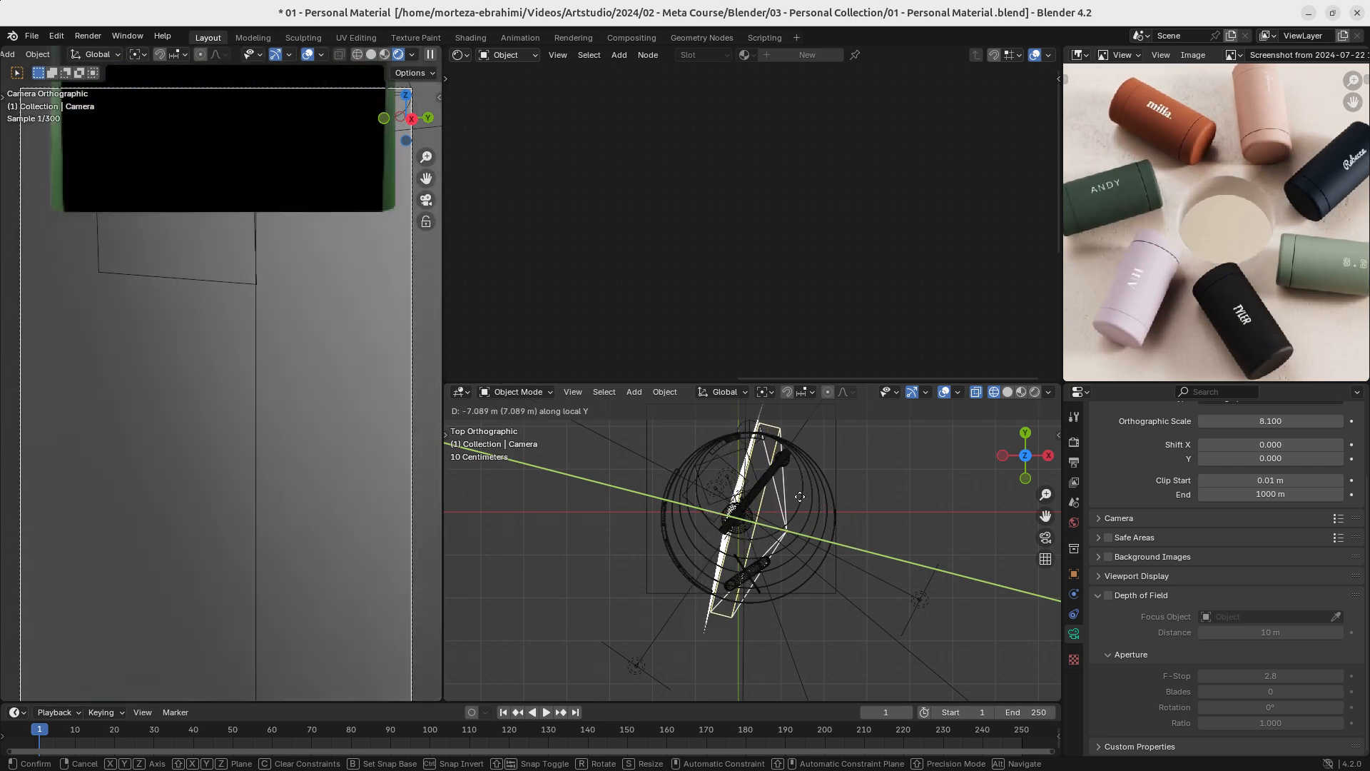
pyautogui.press('z')
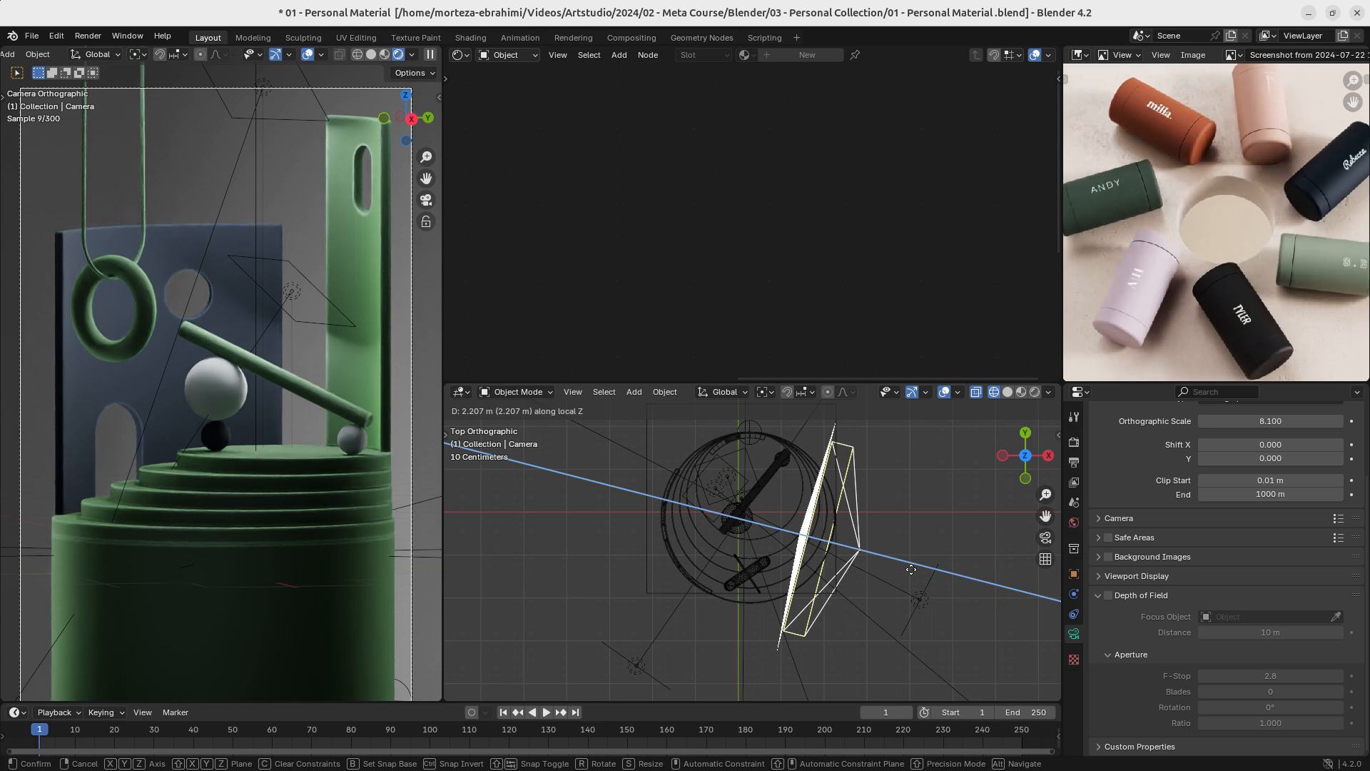
pyautogui.click(912, 568)
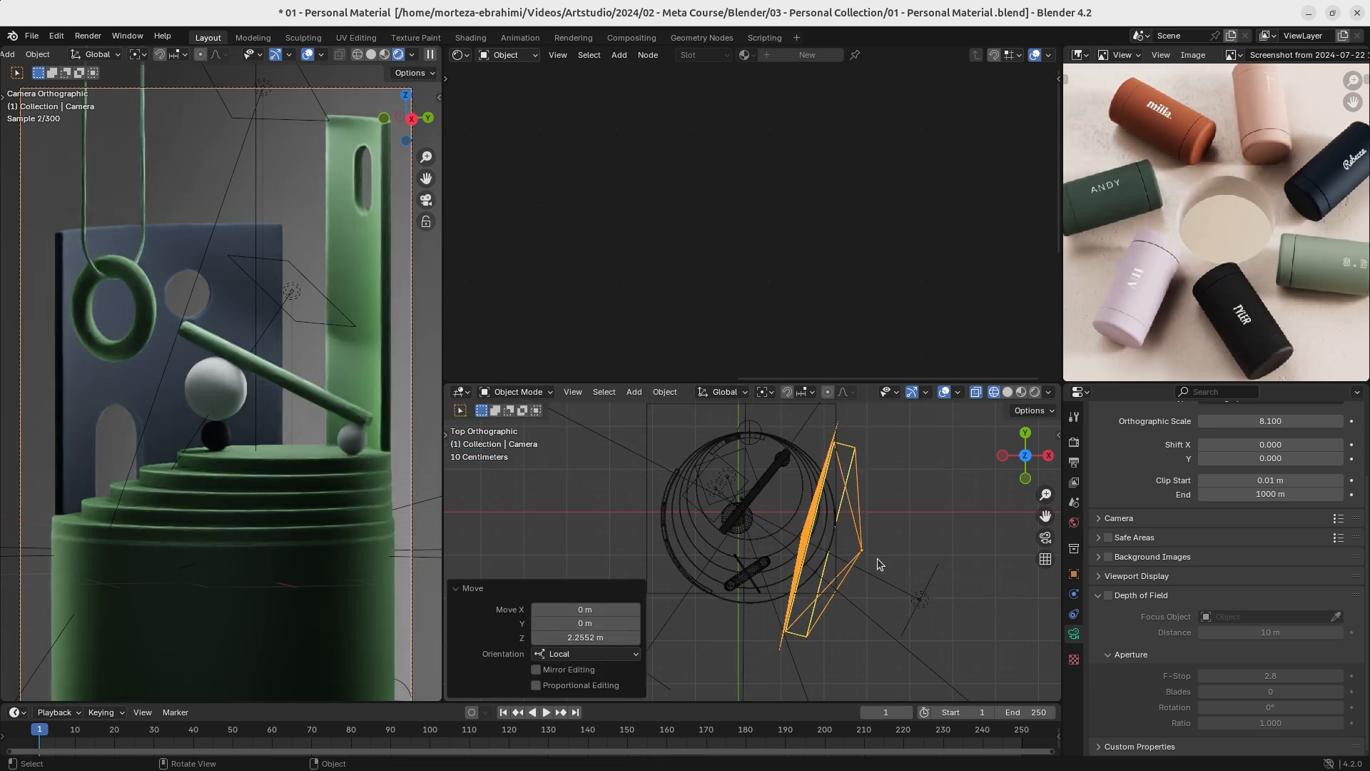
pyautogui.moveTo(834, 533); pyautogui.dragTo(791, 547, button='middle')
pyautogui.hotkey('ctrl', 's')
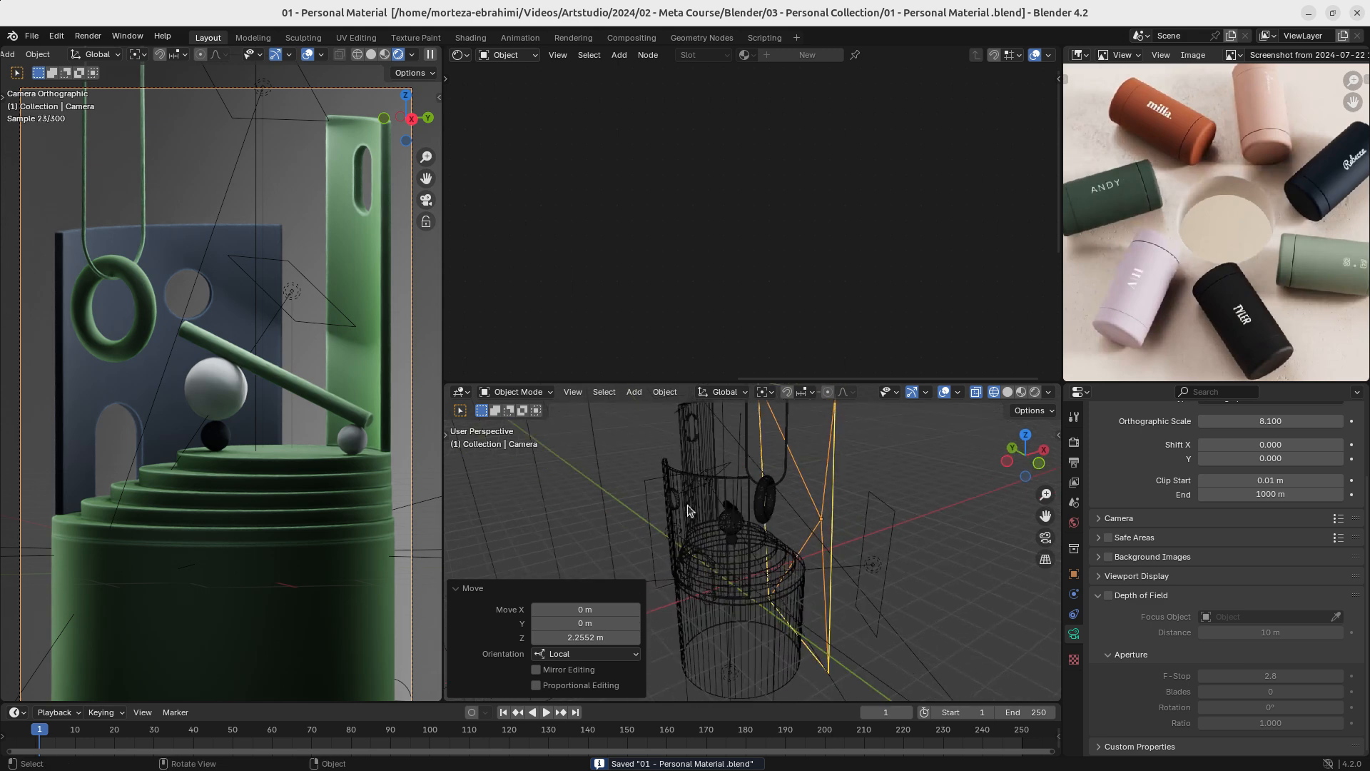
# - Try moving the camera along Z with the transform orientation set to Local, and restore the Global orientation
pyautogui.click(604, 392)
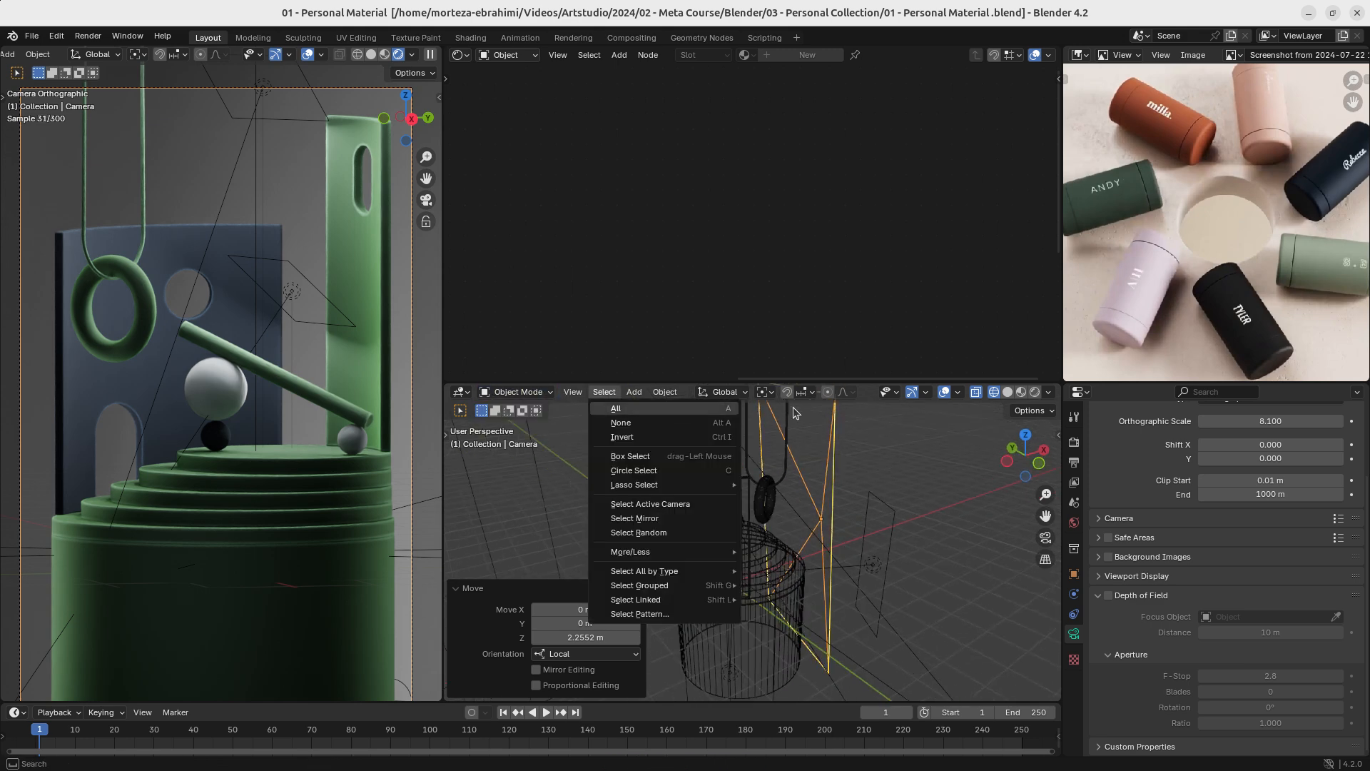
pyautogui.click(734, 393)
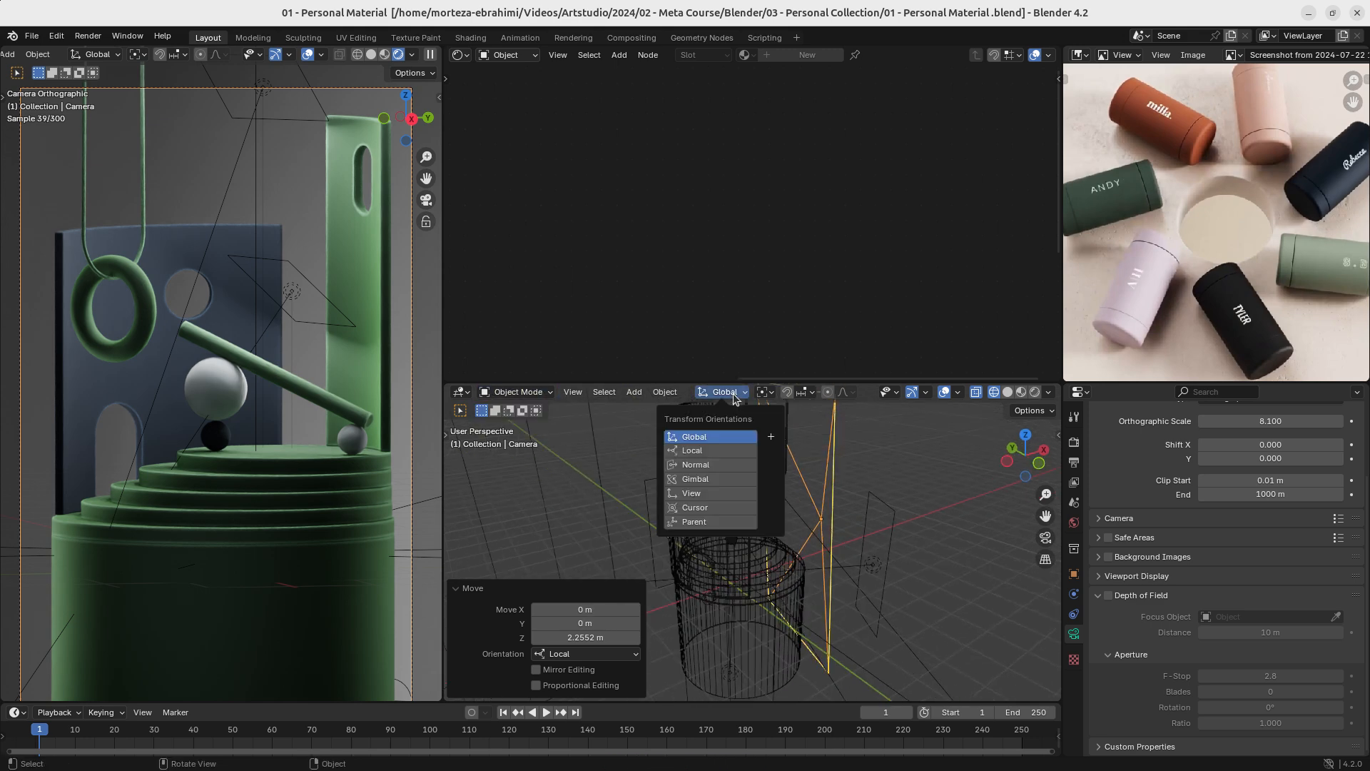
pyautogui.click(696, 451)
pyautogui.press('g')
pyautogui.press('x')
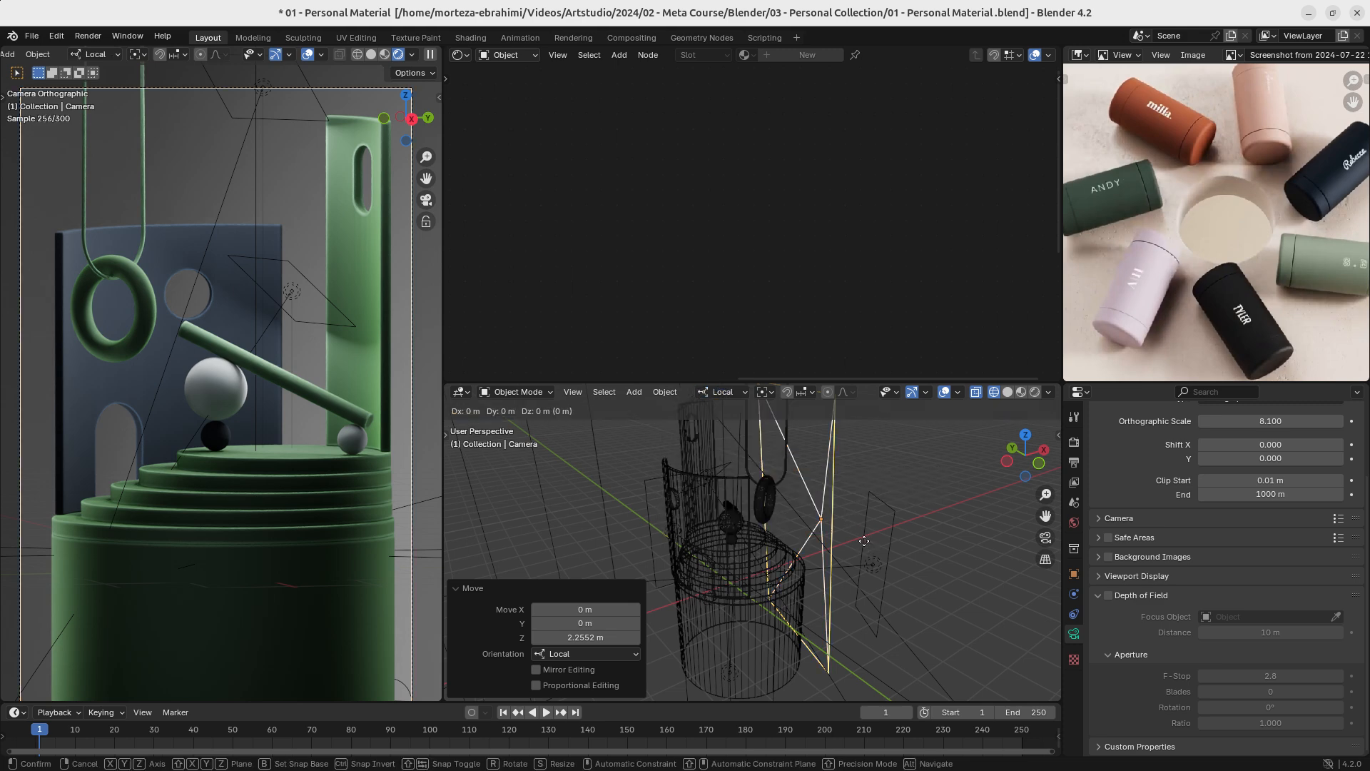
pyautogui.press('z')
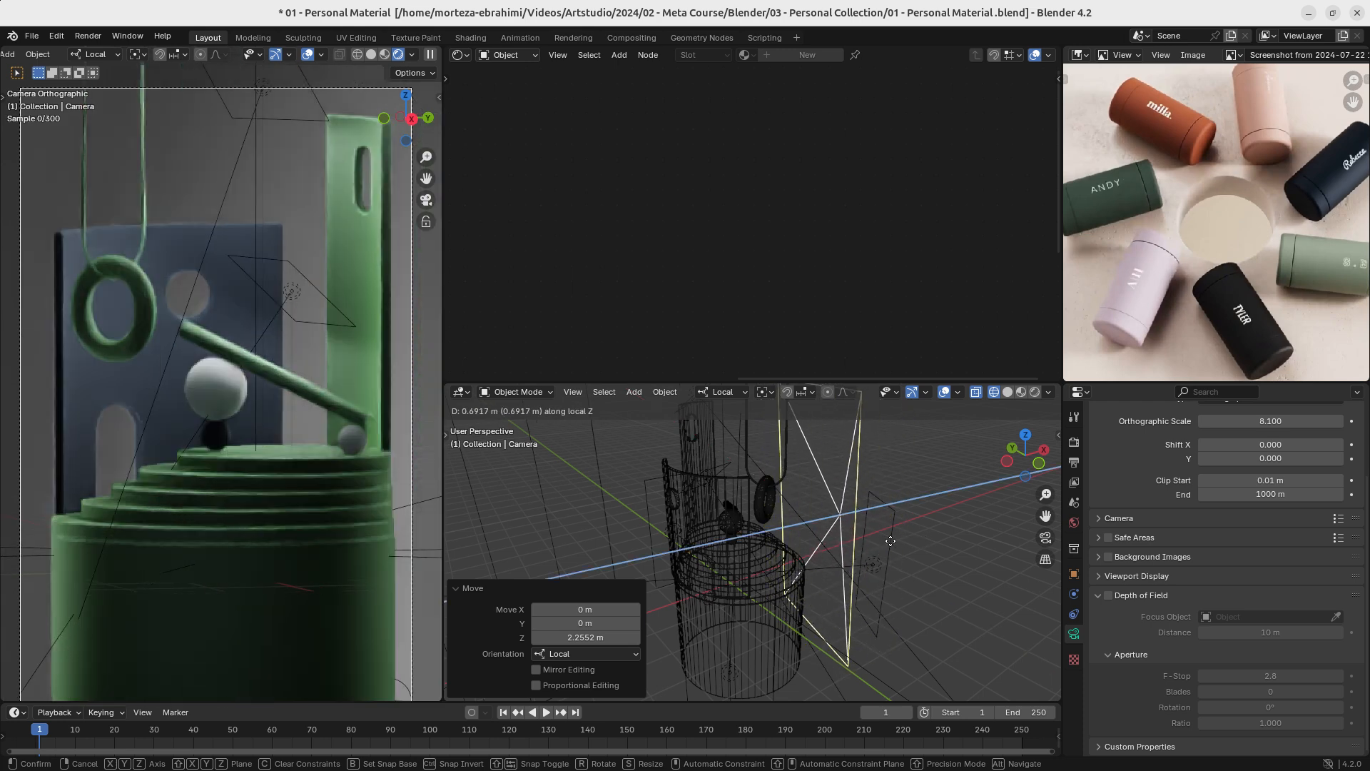
pyautogui.press('Escape')
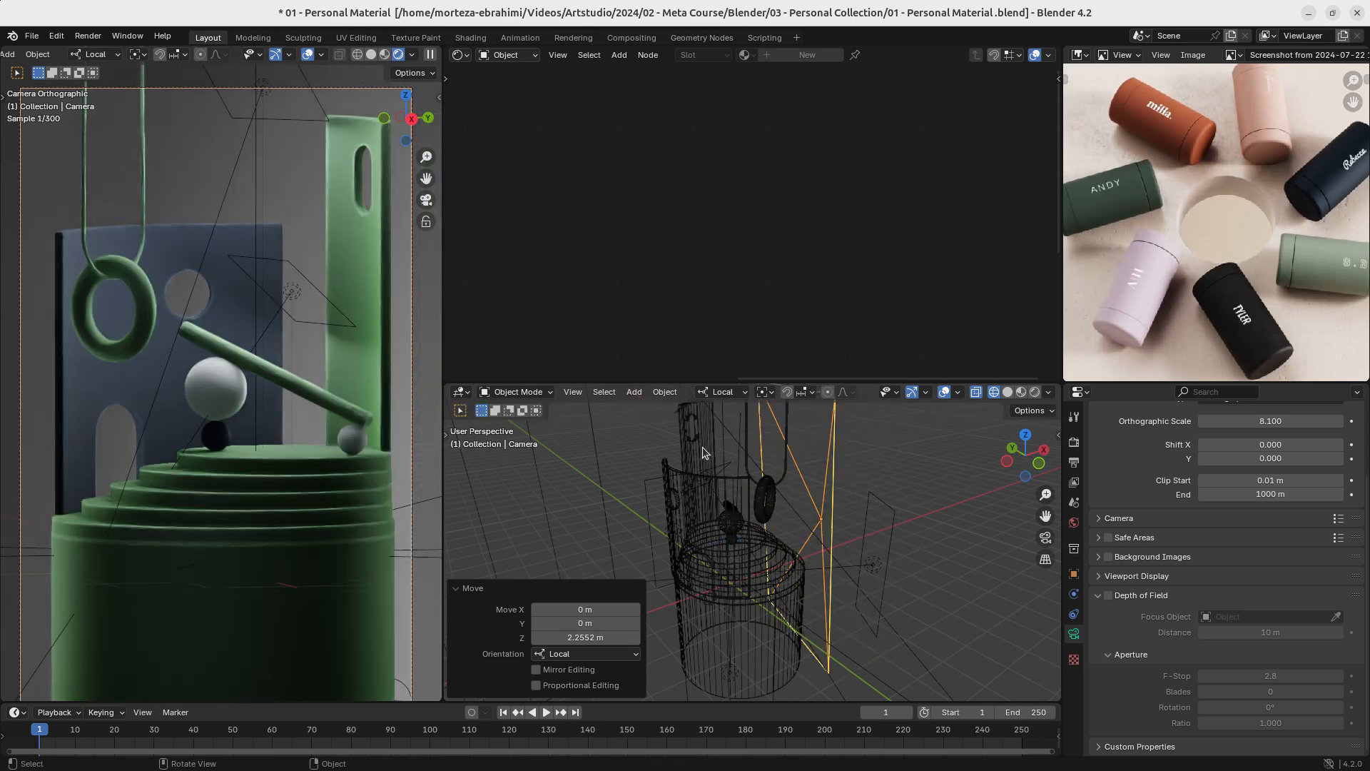
pyautogui.click(719, 392)
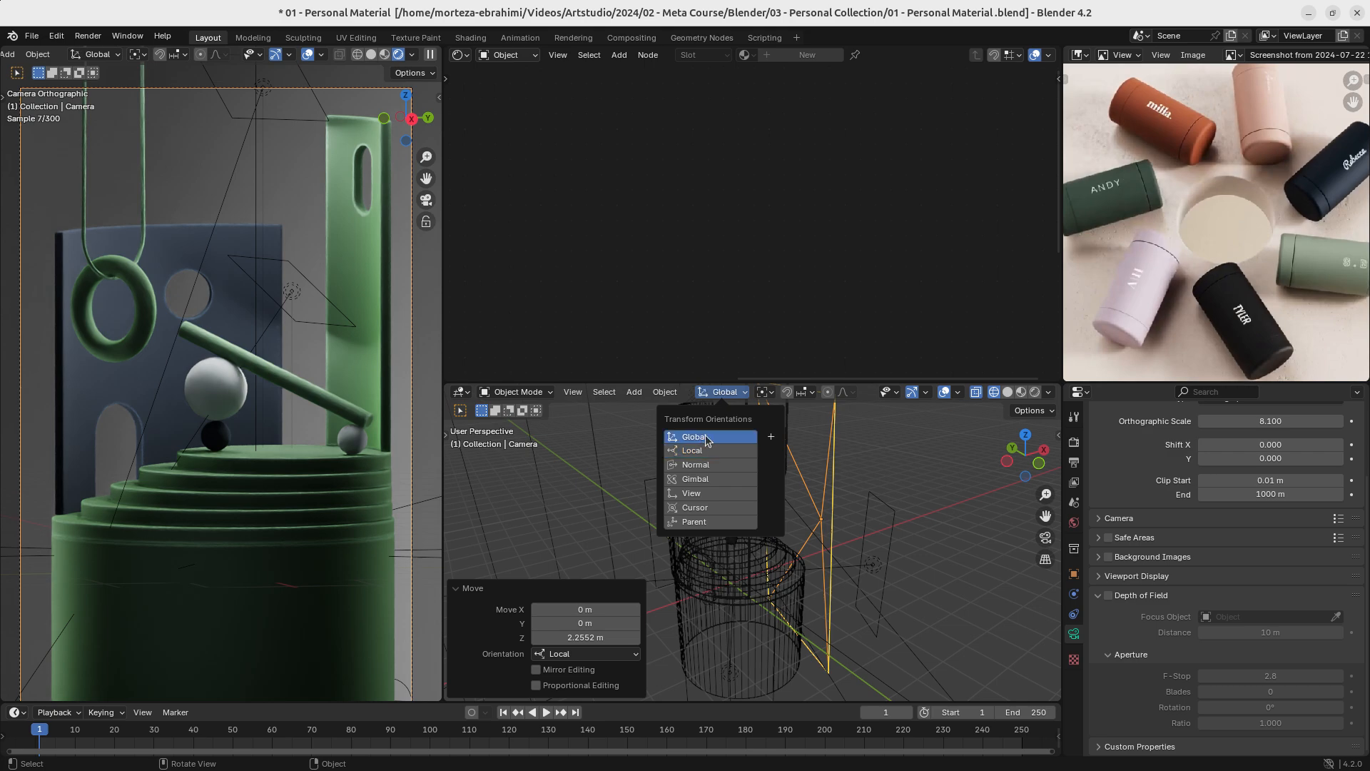
# - Save the file and frame the small dark sphere beneath the large white one in Solid shading
pyautogui.scroll(-3, 833, 563)
pyautogui.moveTo(833, 562); pyautogui.dragTo(781, 503, button='middle')
pyautogui.hotkey('ctrl', 's')
pyautogui.scroll(5, 832, 500)
pyautogui.scroll(-1, 778, 503)
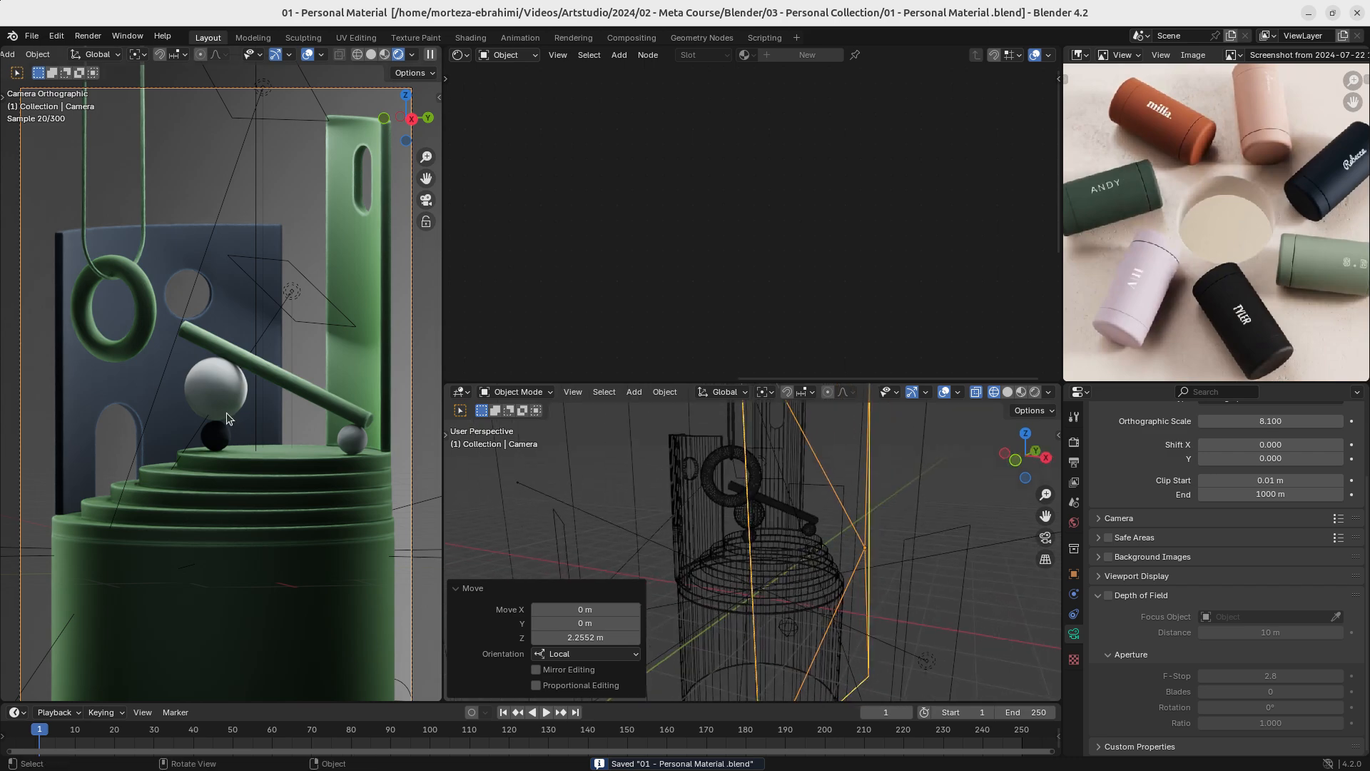
pyautogui.moveTo(800, 569); pyautogui.dragTo(670, 526, button='middle')
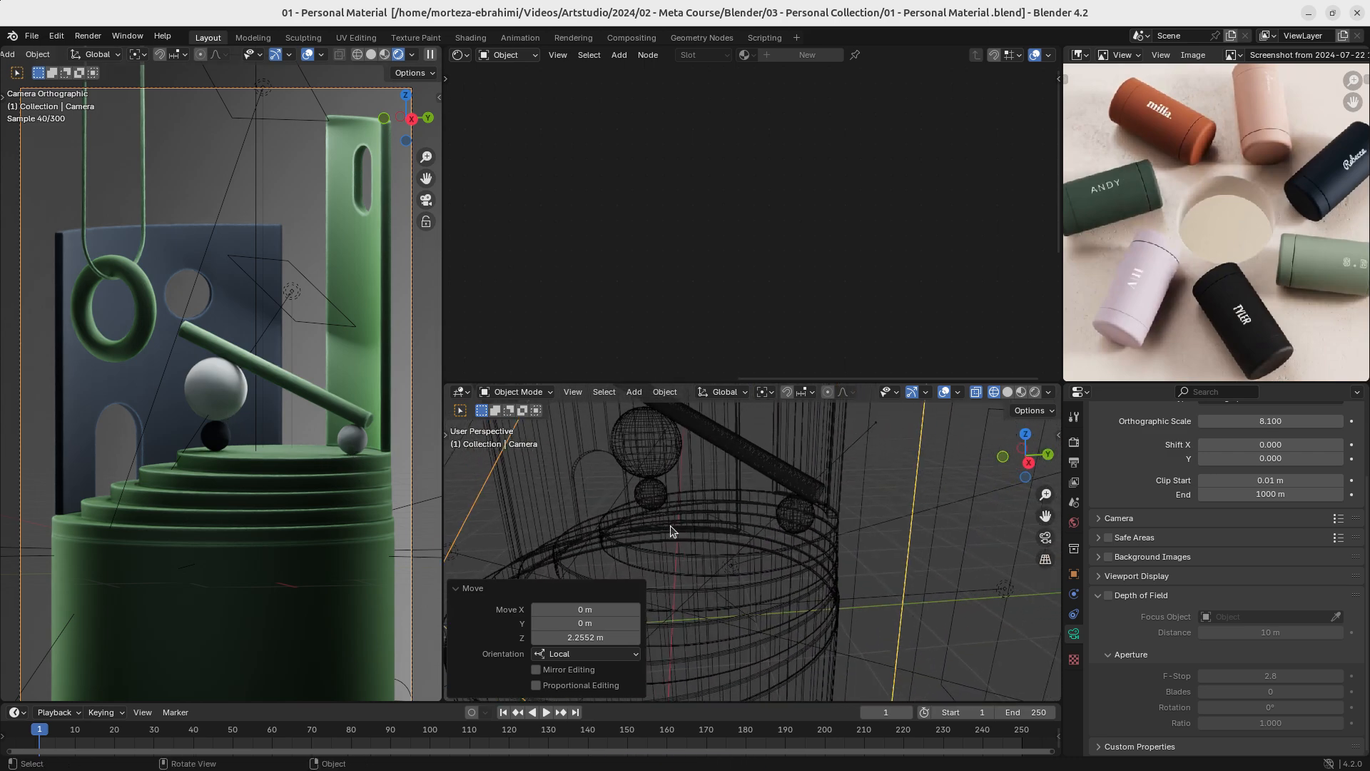
pyautogui.click(647, 492)
pyautogui.press('KP_Decimal')
pyautogui.press('z')
pyautogui.click(939, 568)
pyautogui.moveTo(939, 568)
pyautogui.mouseDown(button='middle')
pyautogui.moveTo(733, 559)
pyautogui.moveTo(714, 606)
pyautogui.mouseUp(button='middle')
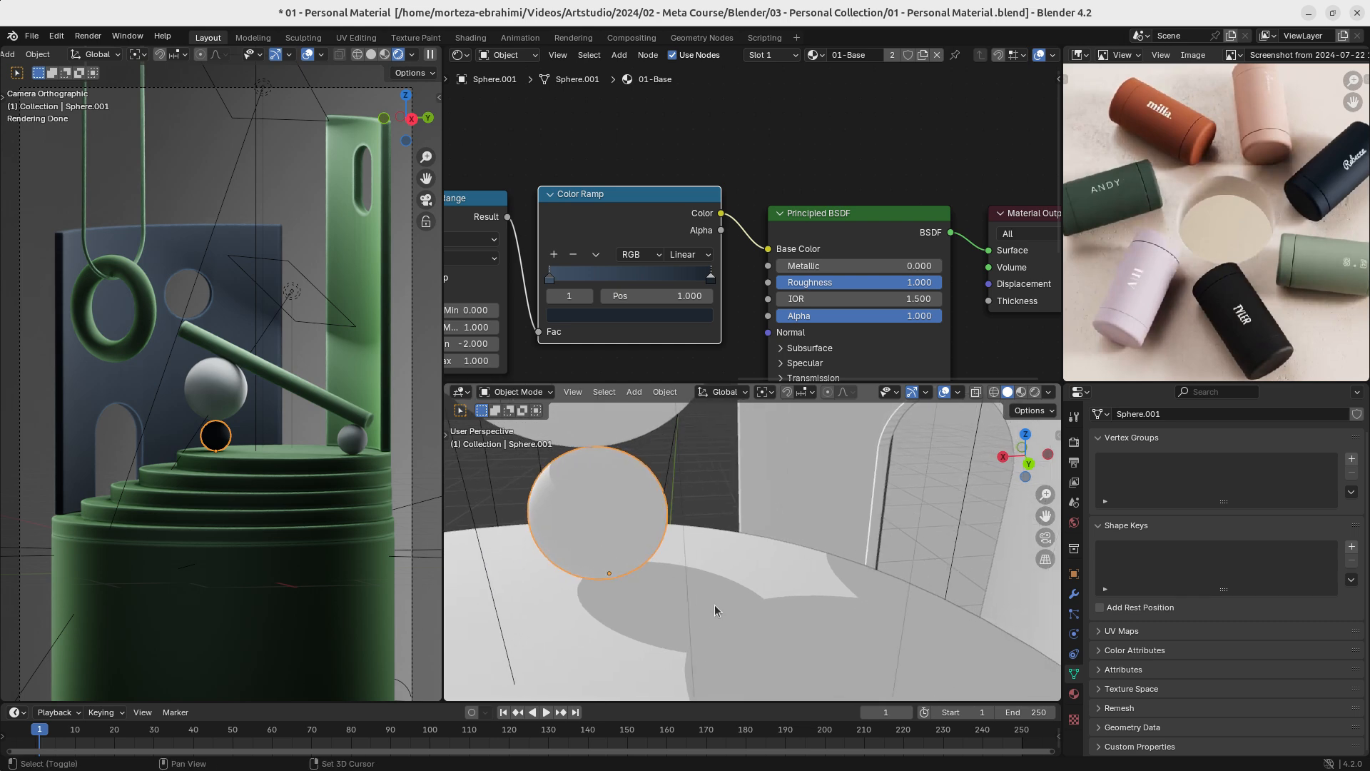
# - Try lighting the small dark sphere with a point light raised along Z and made stronger, and delete that light
pyautogui.hotkey('shift', 'a')
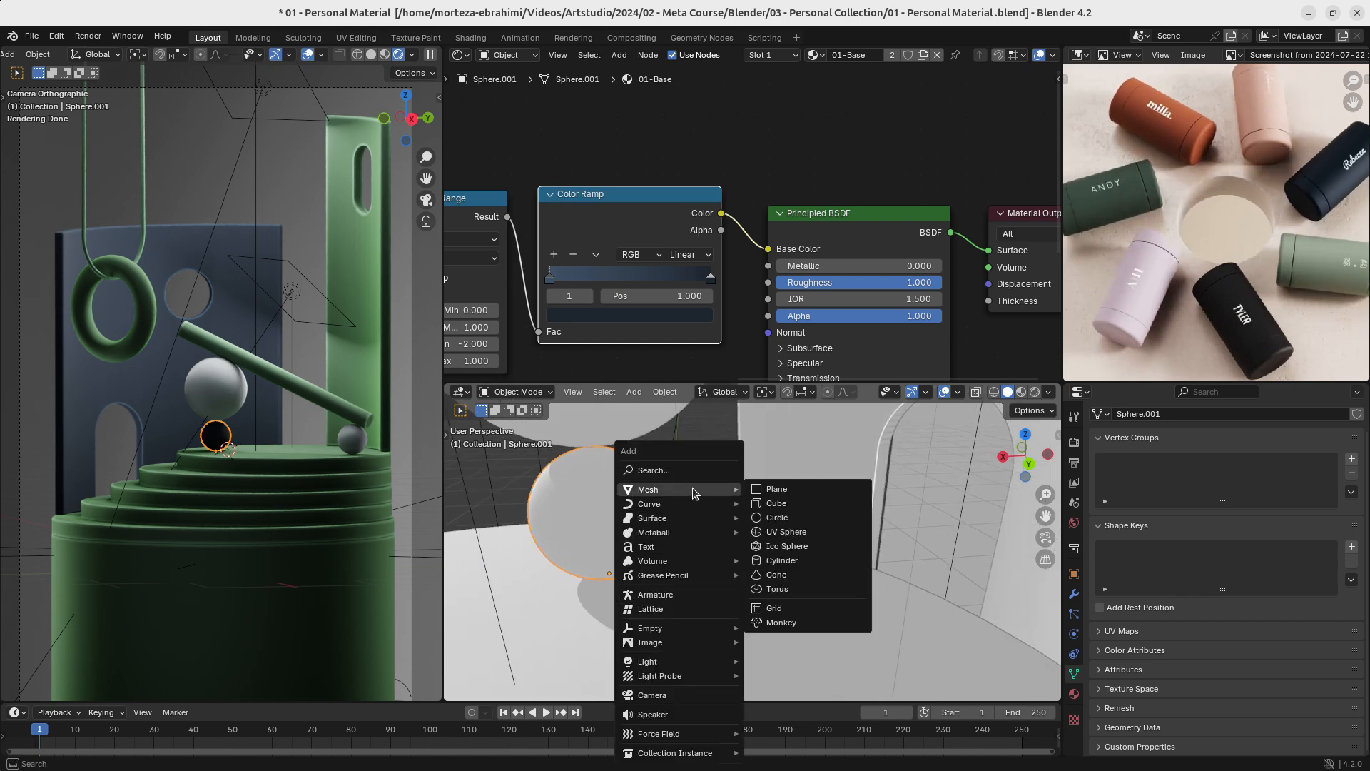
pyautogui.moveTo(671, 662)
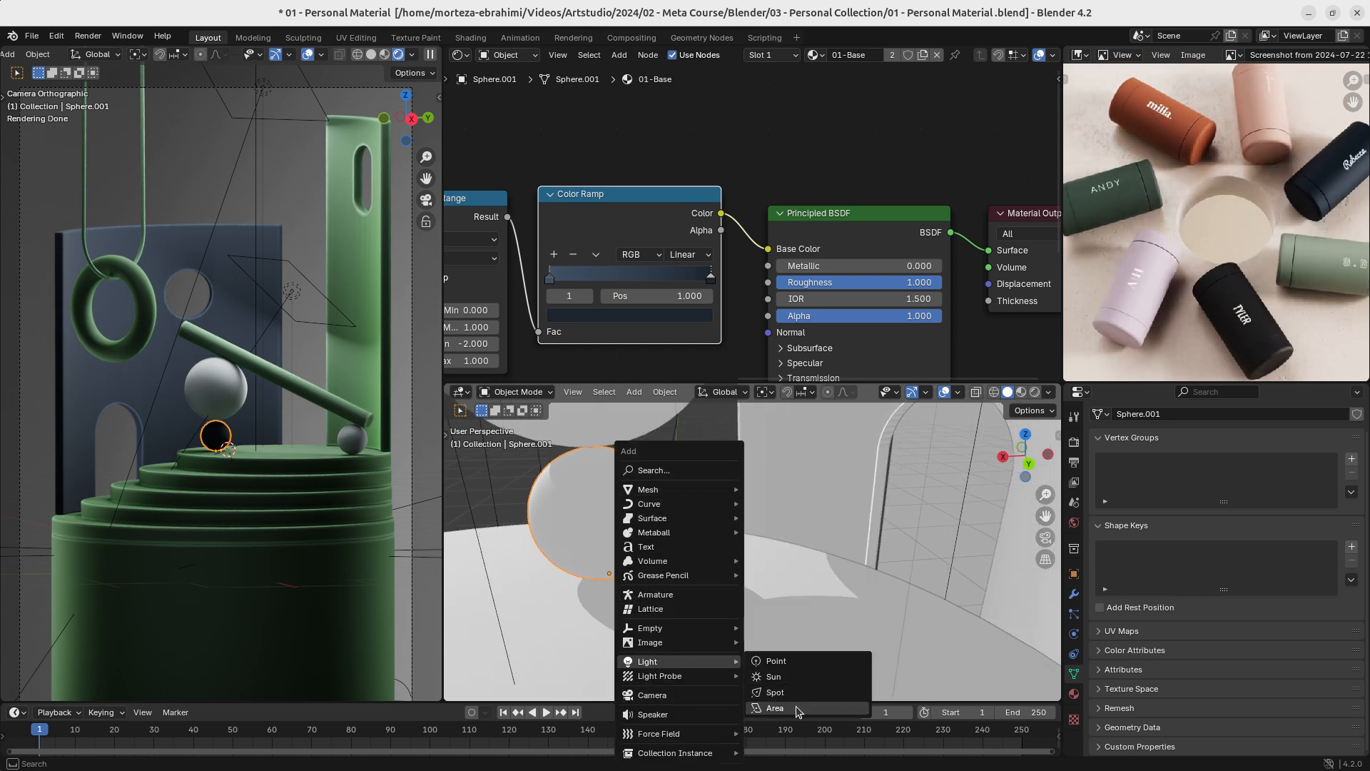
pyautogui.click(797, 662)
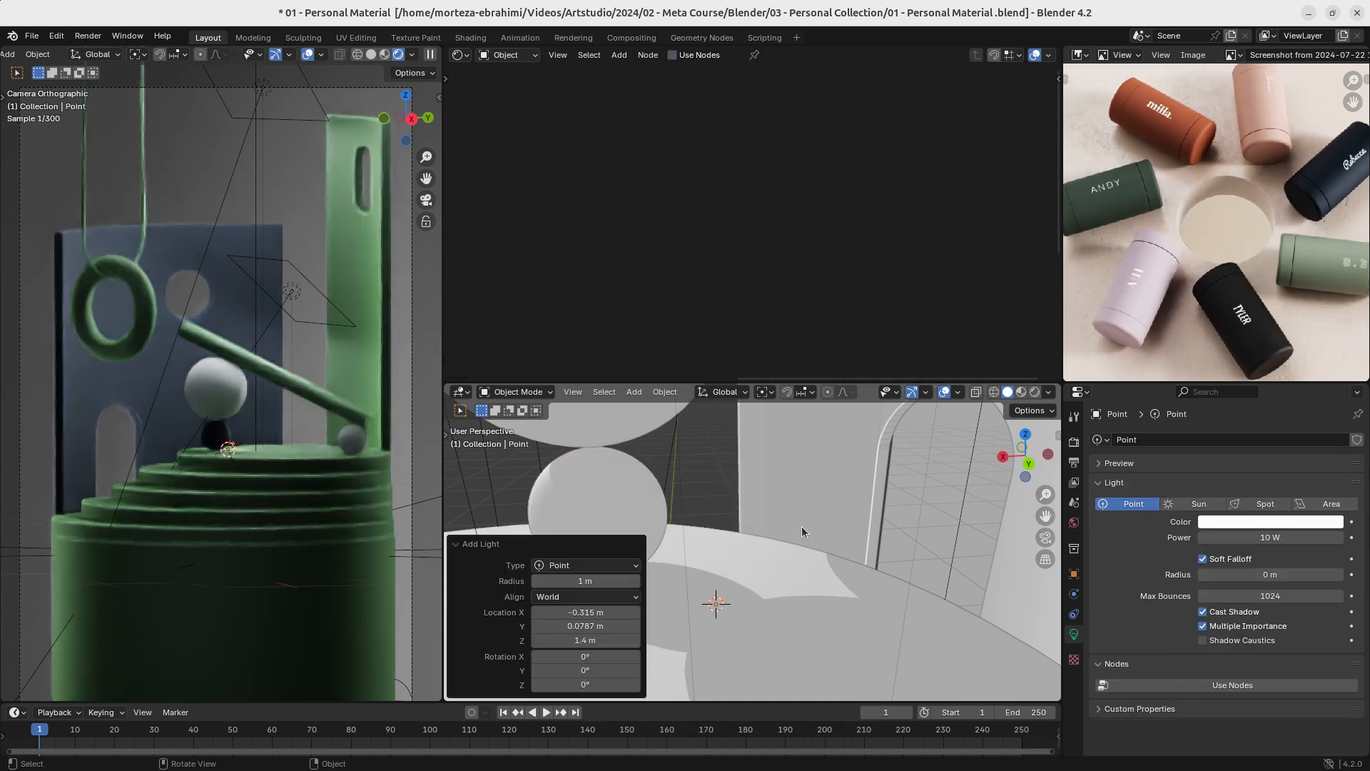
pyautogui.press('g')
pyautogui.press('z')
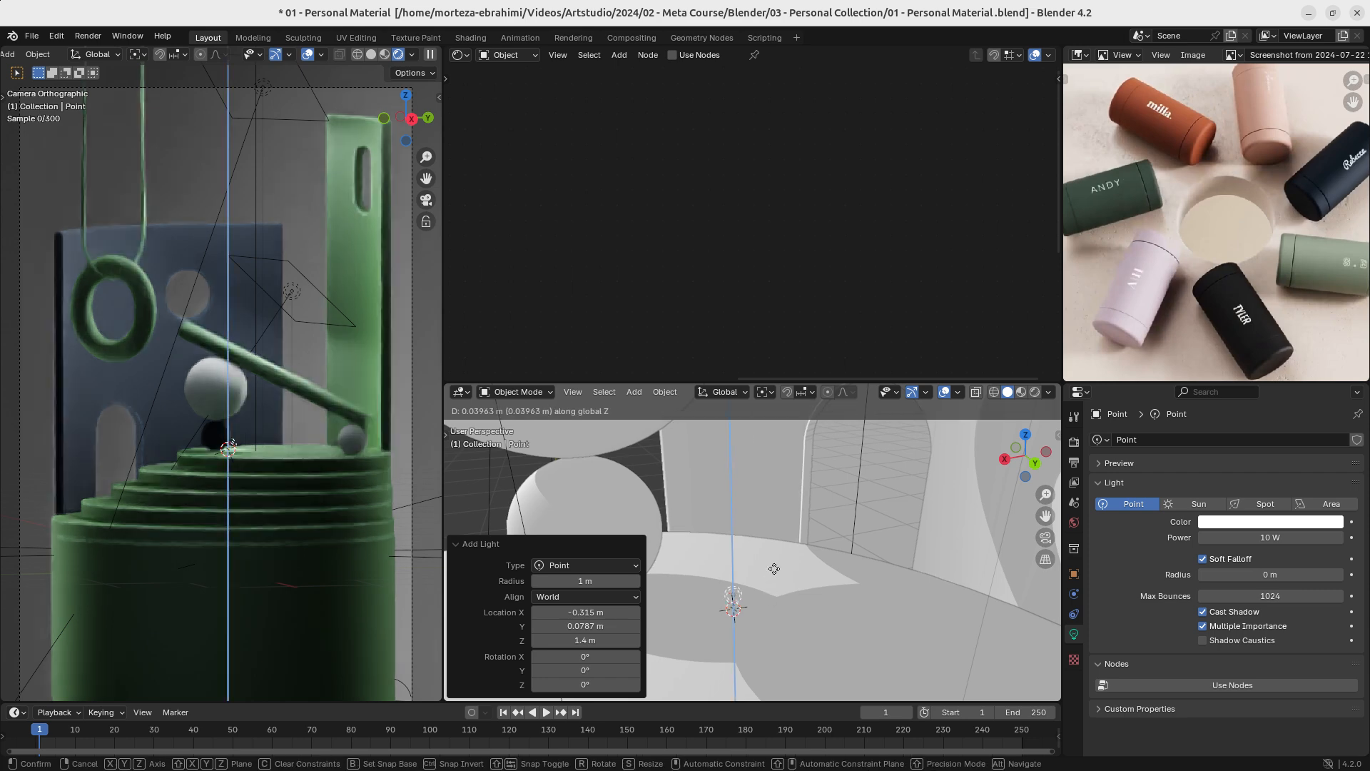
pyautogui.click(785, 511)
pyautogui.moveTo(1256, 537); pyautogui.dragTo(1324, 537)
pyautogui.moveTo(669, 490); pyautogui.dragTo(775, 520, button='middle')
pyautogui.press('Delete')
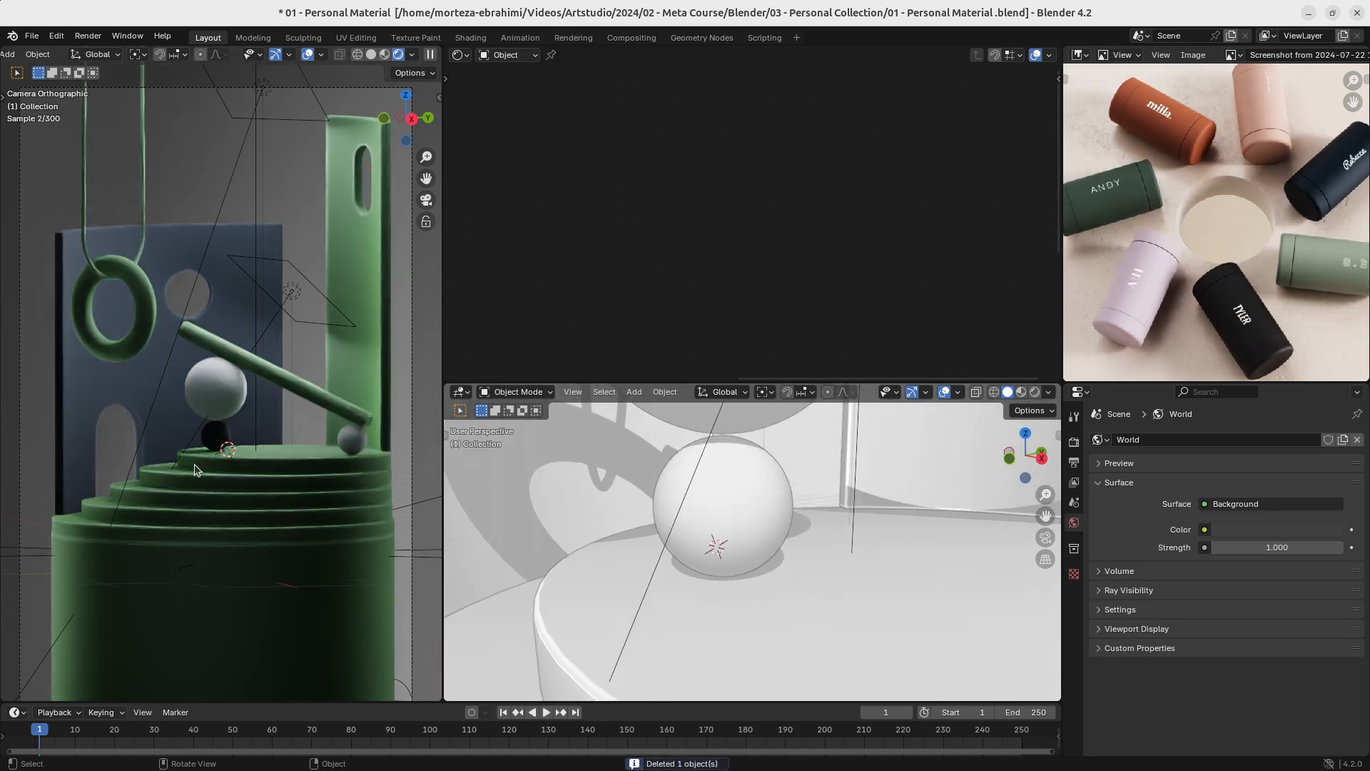
# - Try sliding the small dark sphere horizontally across the podium top with its height locked
pyautogui.moveTo(772, 488); pyautogui.dragTo(722, 542, button='middle')
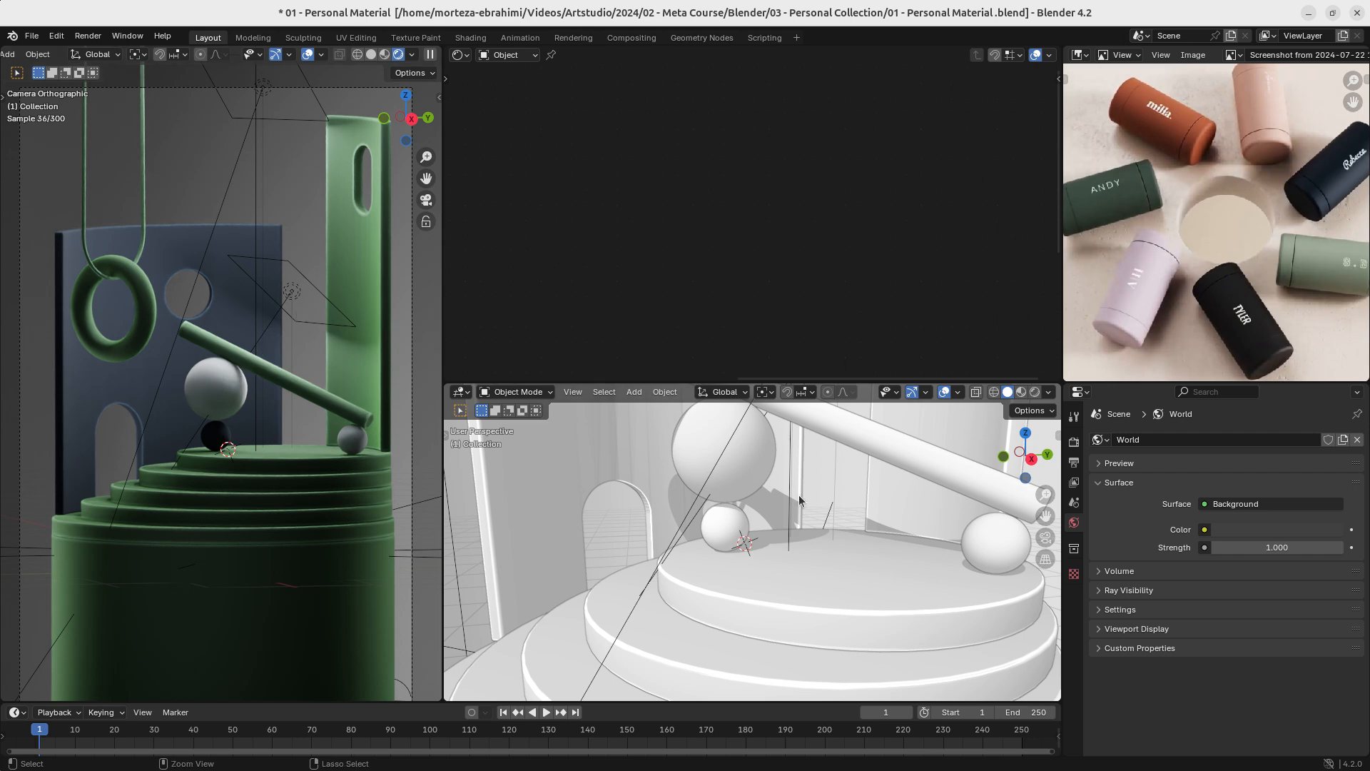
pyautogui.keyDown('ctrl'); pyautogui.moveTo(799, 501); pyautogui.dragTo(759, 639, button='middle'); pyautogui.keyUp('ctrl')
pyautogui.keyDown('ctrl'); pyautogui.moveTo(758, 639); pyautogui.dragTo(746, 564, button='middle'); pyautogui.keyUp('ctrl')
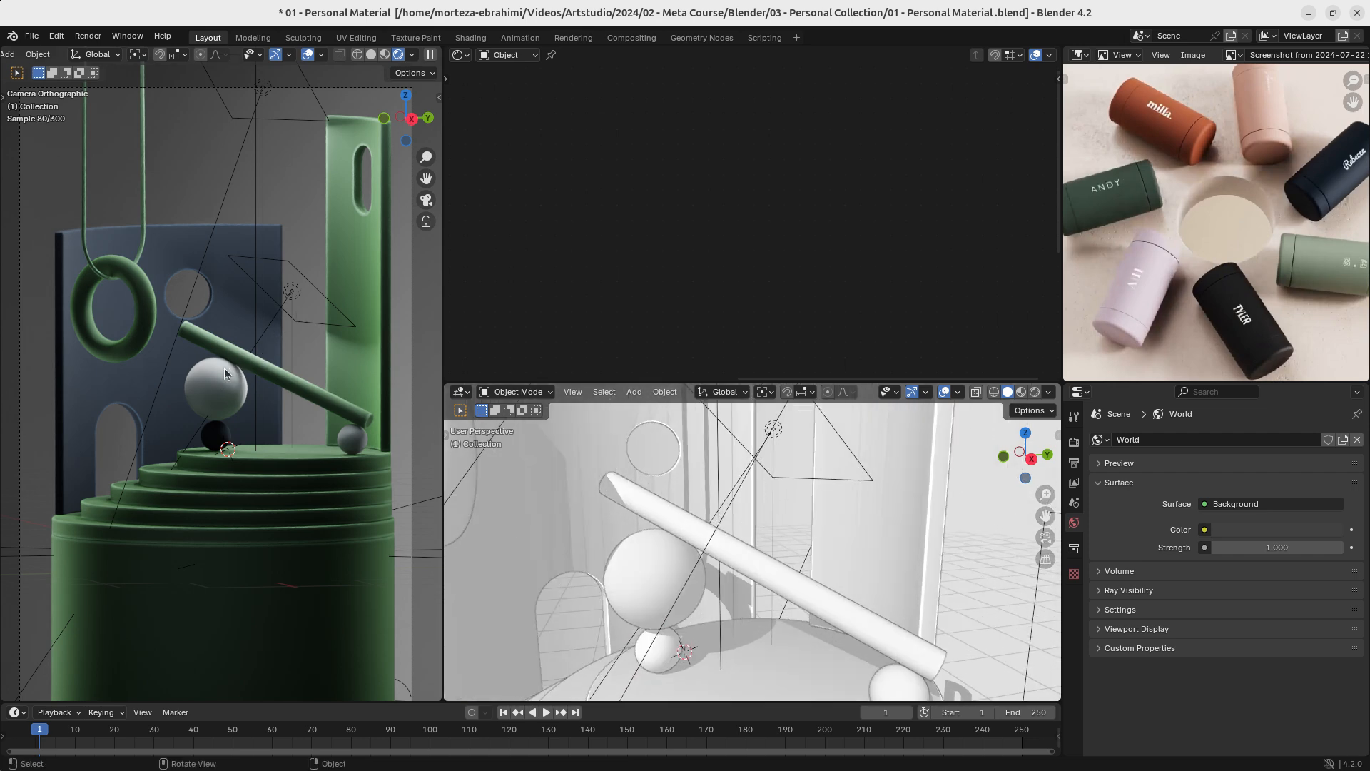
pyautogui.moveTo(684, 620); pyautogui.dragTo(682, 641, button='middle')
pyautogui.click(674, 637)
pyautogui.press('g')
pyautogui.hotkey('shift', 'z')
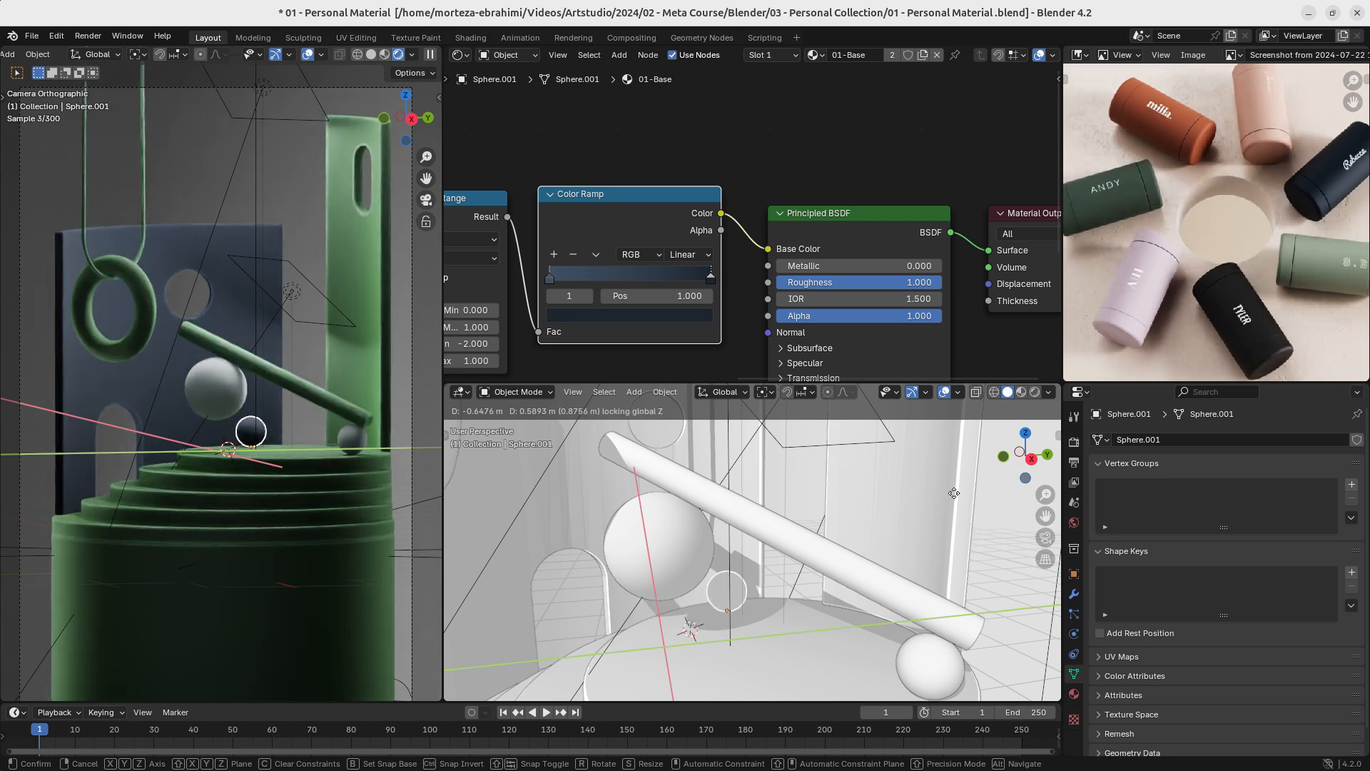
pyautogui.rightClick(954, 493)
# - Try adjusting the Sheen weight of the small dark sphere's 01-Base material
pyautogui.scroll(2, 633, 657)
pyautogui.keyDown('shift'); pyautogui.moveTo(633, 657); pyautogui.dragTo(745, 561, button='middle'); pyautogui.keyUp('shift')
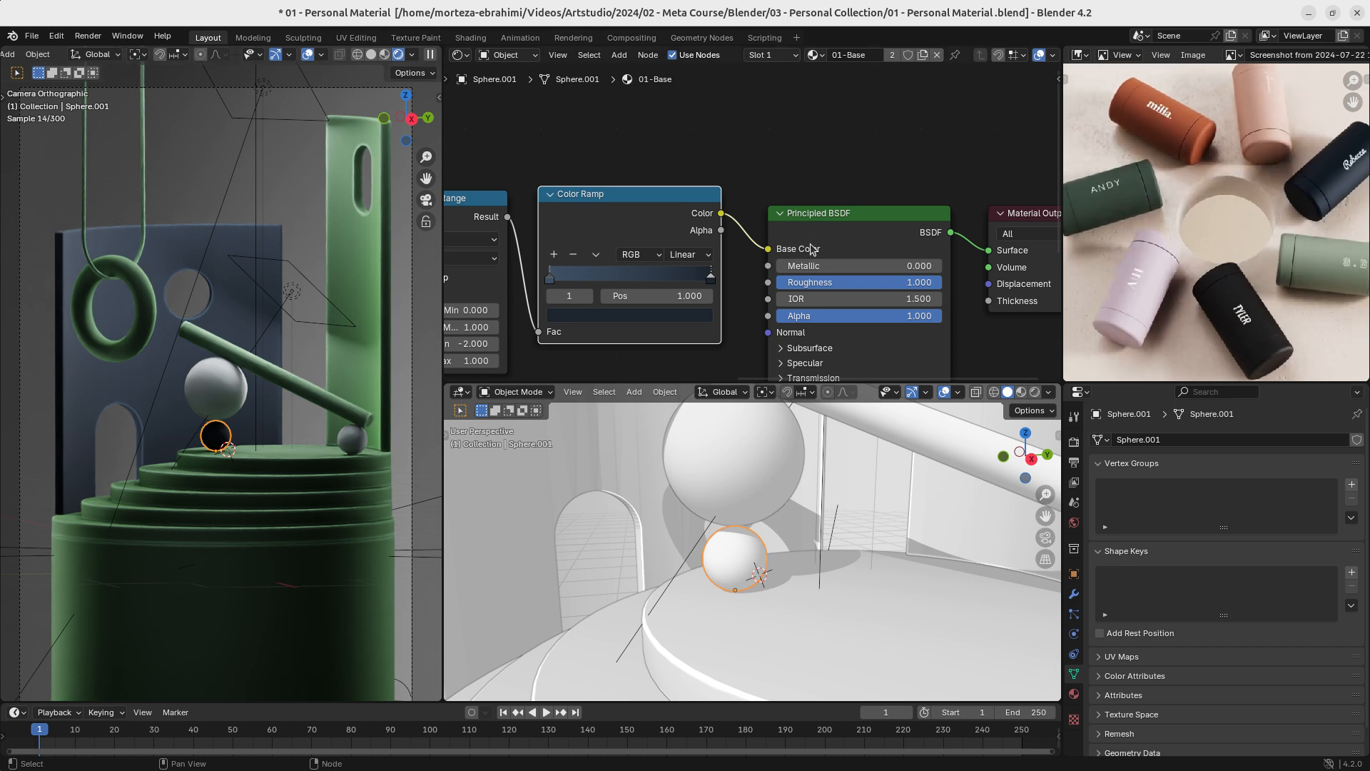
pyautogui.scroll(-5, 812, 248)
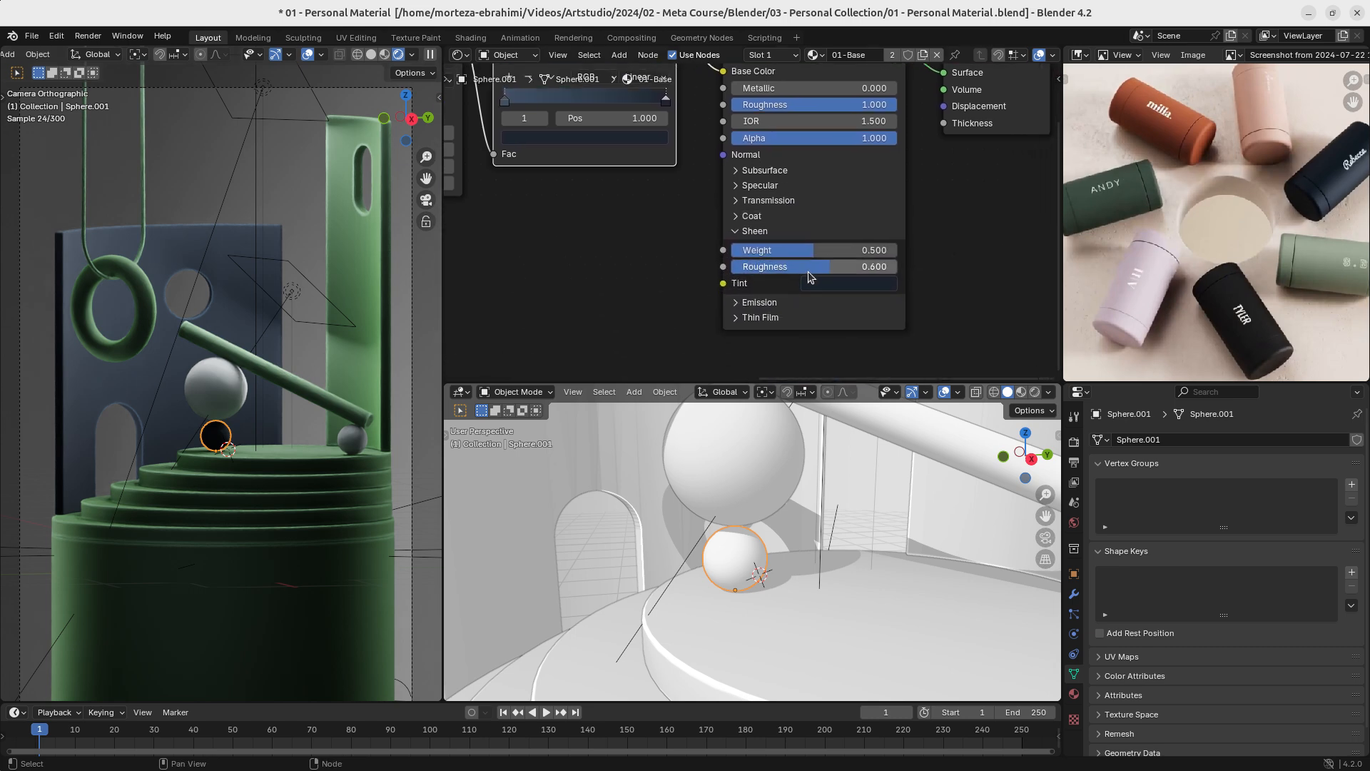
pyautogui.moveTo(815, 255)
pyautogui.mouseDown()
pyautogui.moveTo(881, 254)
pyautogui.moveTo(756, 254)
pyautogui.moveTo(897, 255)
pyautogui.moveTo(814, 255)
pyautogui.mouseUp()
# - View the podium top closely and select the small white sphere supporting the lower end of the slanted bar
pyautogui.keyDown('ctrl'); pyautogui.moveTo(757, 544); pyautogui.dragTo(757, 620, button='middle'); pyautogui.keyUp('ctrl')
pyautogui.keyDown('shift'); pyautogui.moveTo(849, 567); pyautogui.dragTo(743, 525, button='middle'); pyautogui.keyUp('shift')
pyautogui.keyDown('shift'); pyautogui.moveTo(694, 489); pyautogui.dragTo(749, 524, button='middle'); pyautogui.keyUp('shift')
pyautogui.keyDown('ctrl'); pyautogui.moveTo(749, 525); pyautogui.dragTo(711, 528, button='middle'); pyautogui.keyUp('ctrl')
pyautogui.click(854, 552)
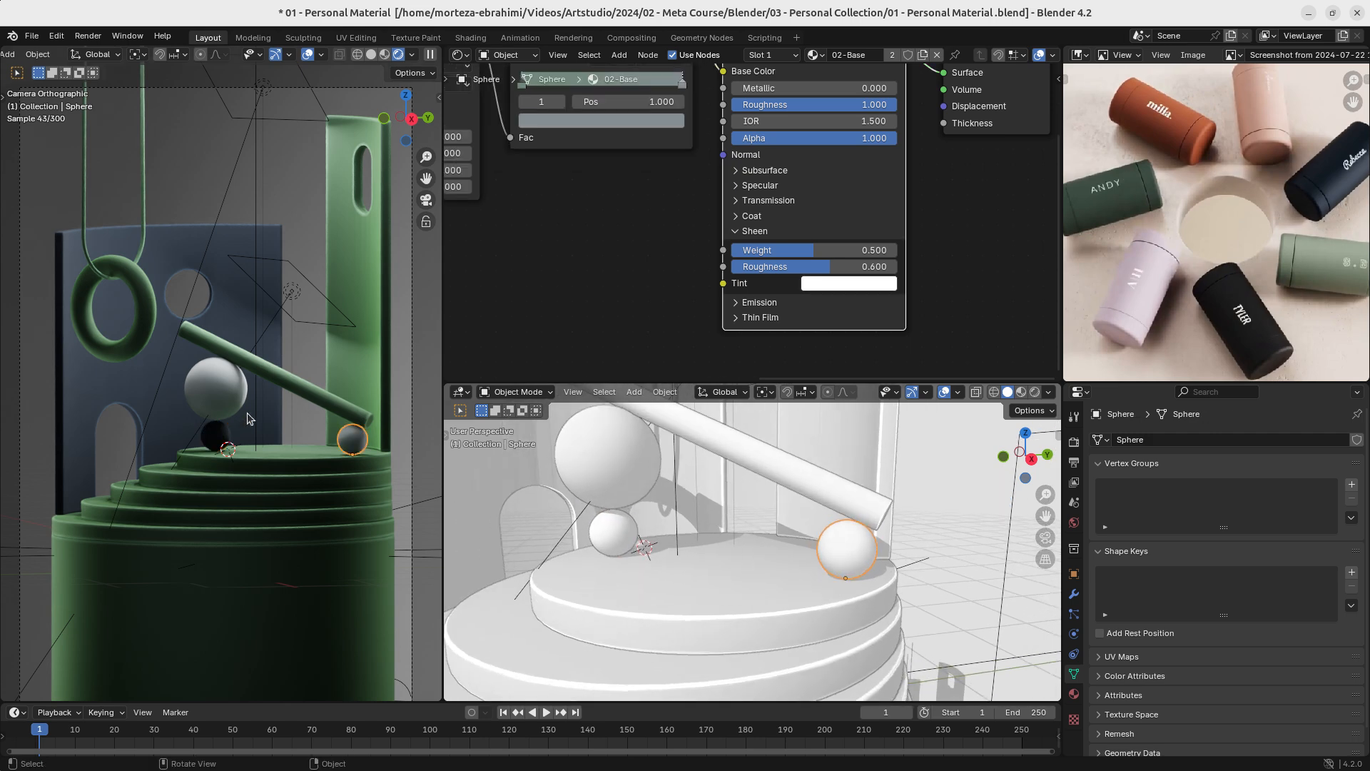
# - Hide the large white sphere to check the lighting on the dark one, and reveal and reselect the large sphere
pyautogui.click(640, 468)
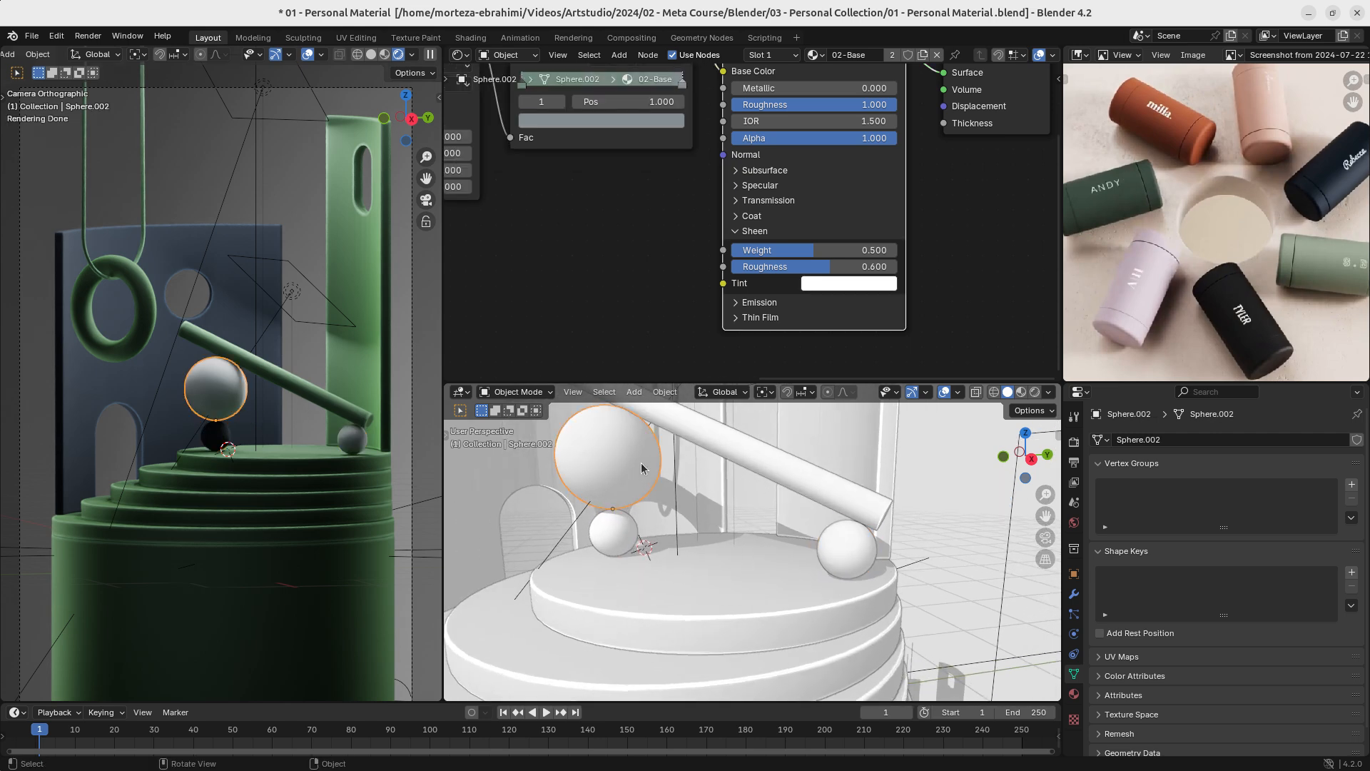
pyautogui.press('h')
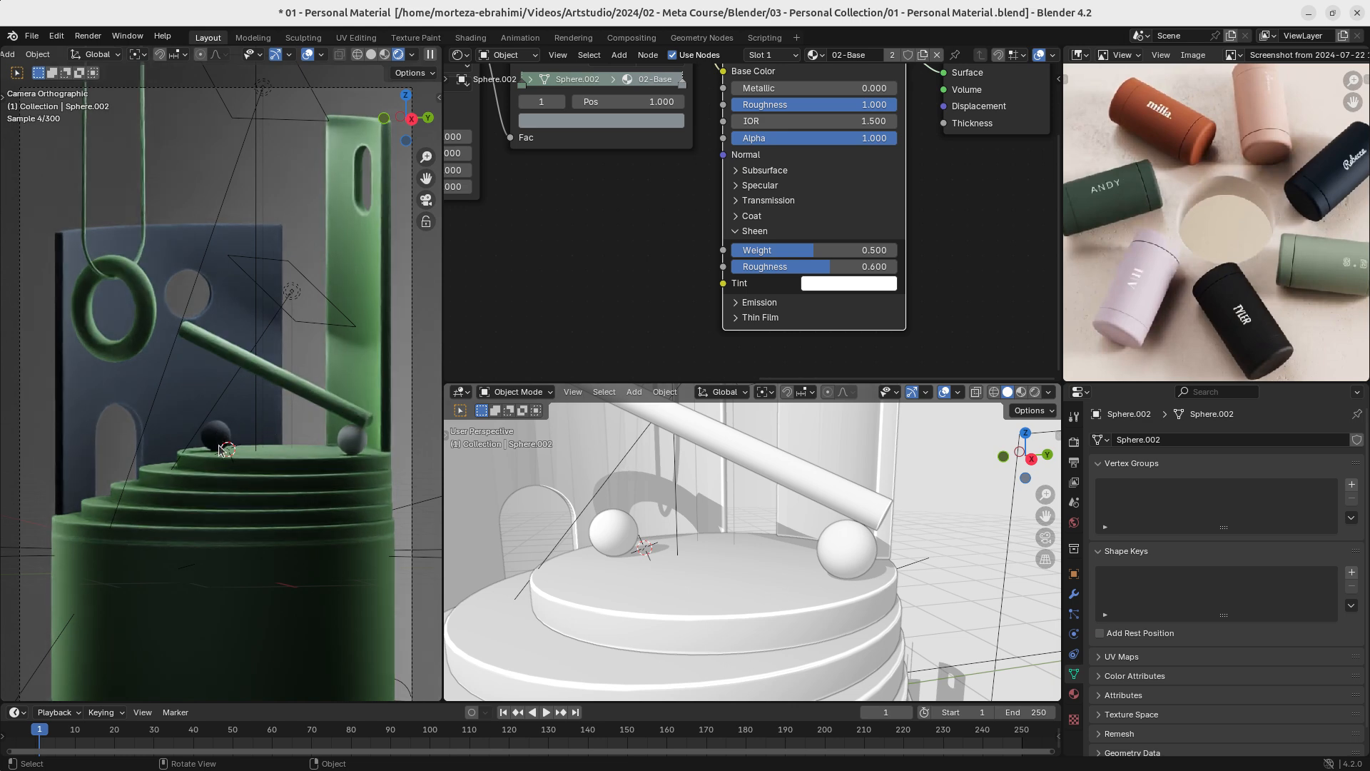
pyautogui.moveTo(739, 530); pyautogui.dragTo(765, 548, button='middle')
pyautogui.hotkey('alt', 'h')
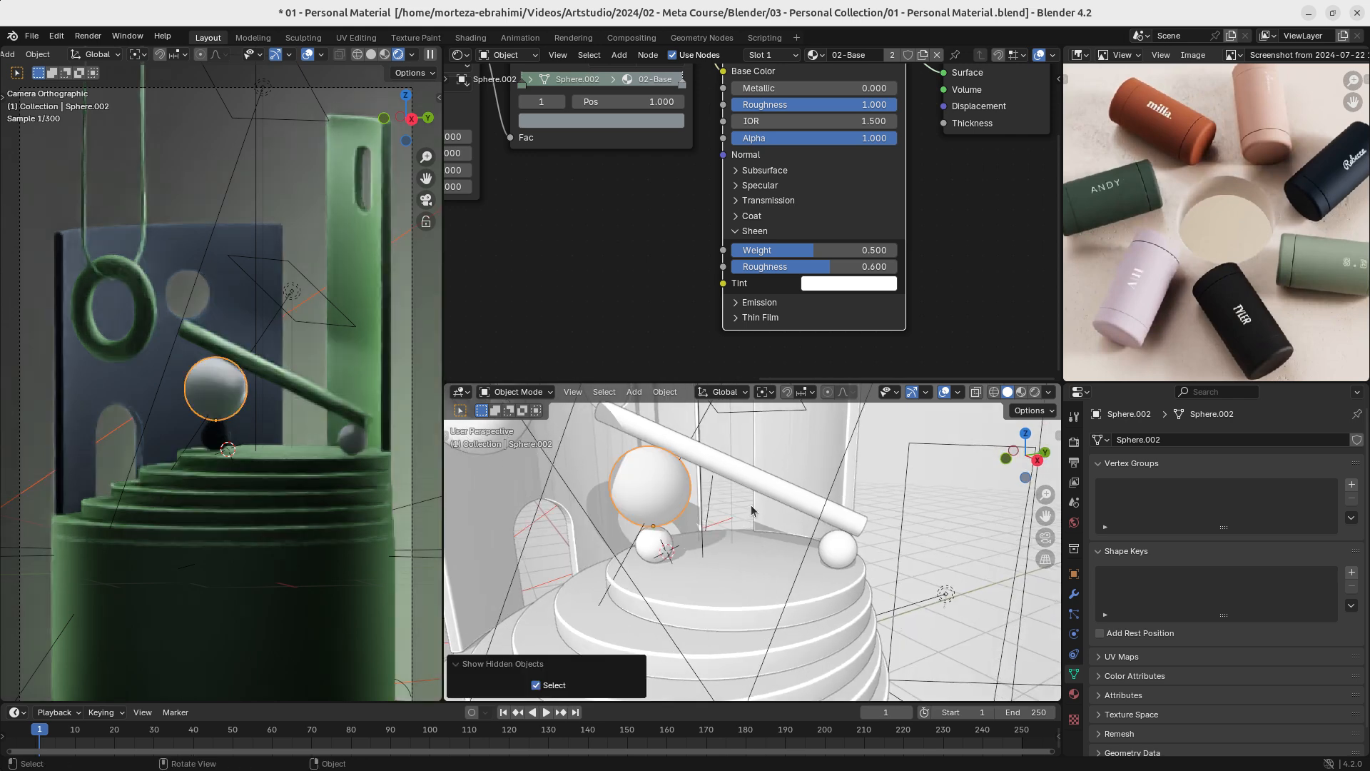
pyautogui.click(656, 491)
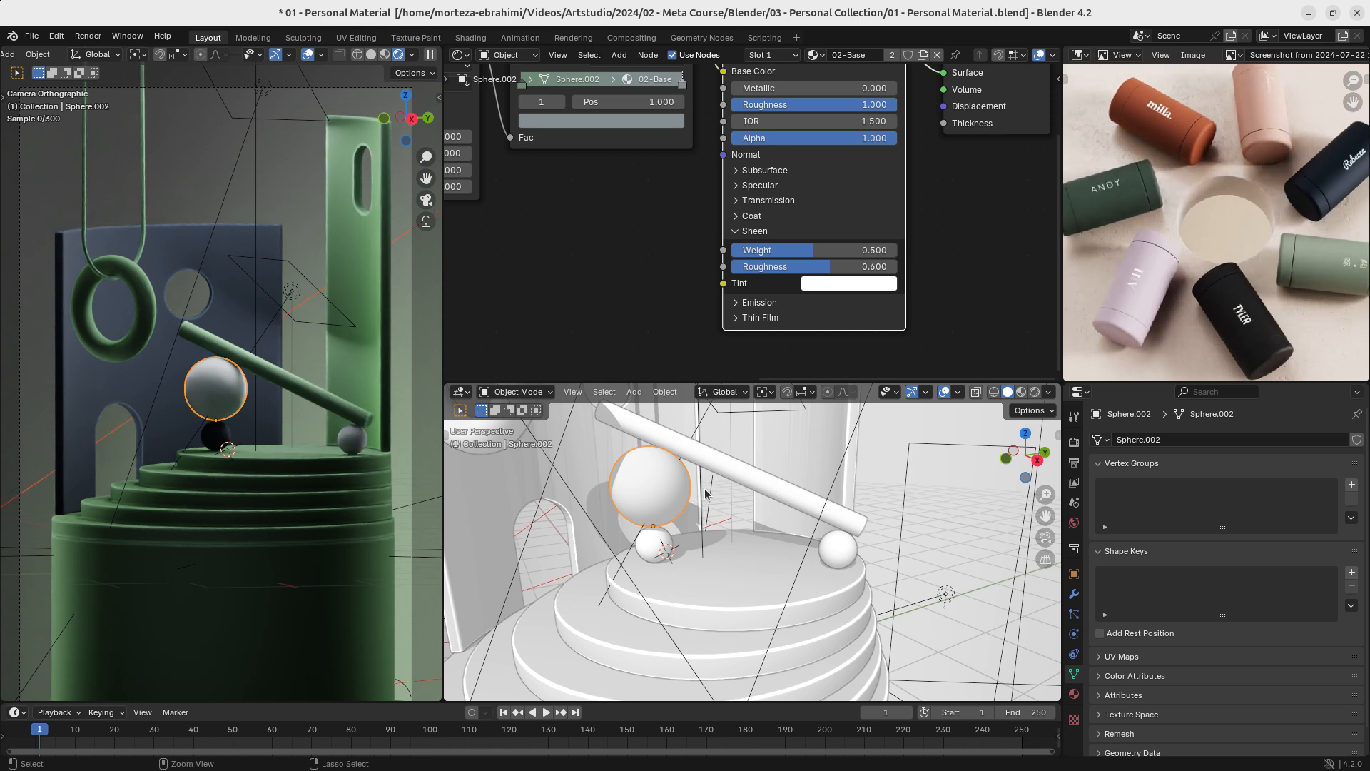
# - Save the file and frame the whole stepped podium with its spheres and slanted bar
pyautogui.scroll(3, 706, 493)
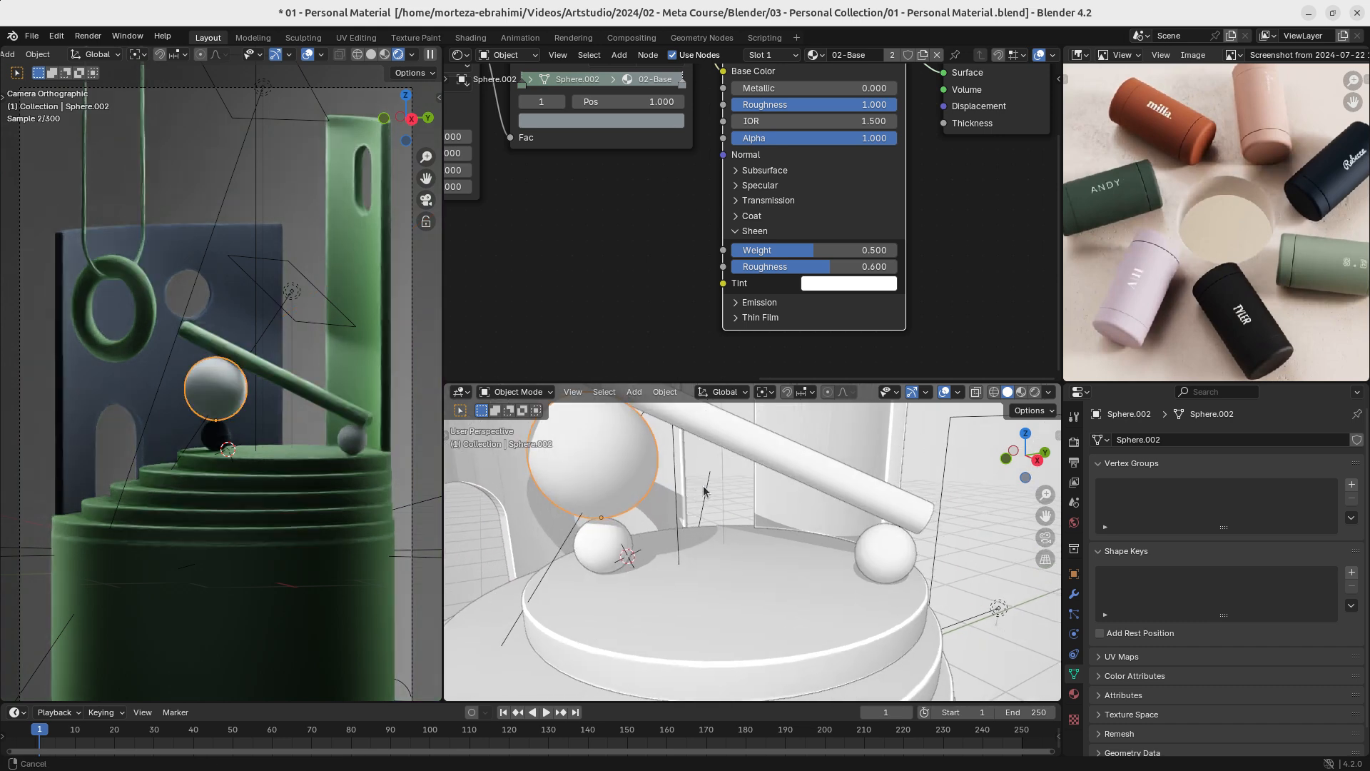
pyautogui.keyDown('shift'); pyautogui.moveTo(703, 491); pyautogui.dragTo(746, 544, button='middle'); pyautogui.keyUp('shift')
pyautogui.hotkey('ctrl', 's')
pyautogui.scroll(-2, 719, 526)
pyautogui.scroll(-1, 754, 559)
pyautogui.scroll(-1, 757, 534)
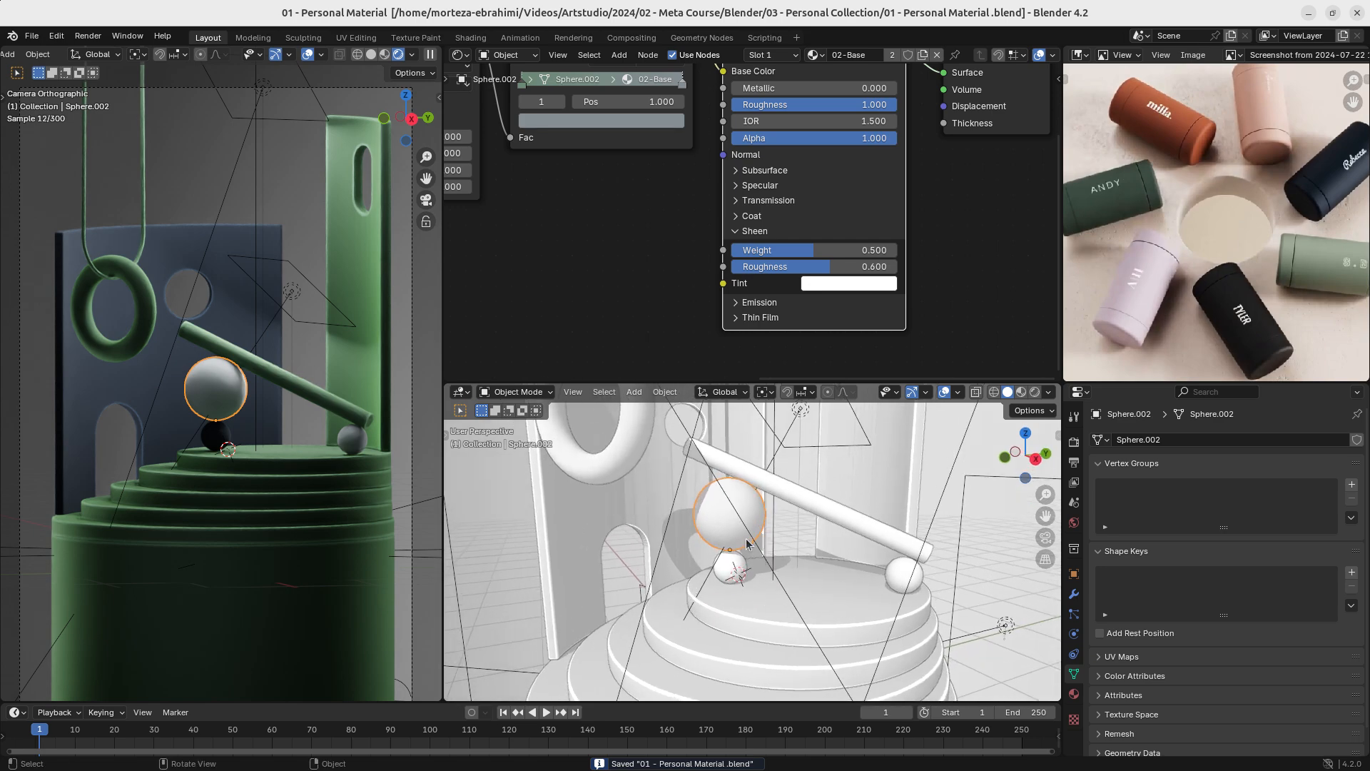
# - Try swapping the stacked spheres in front view by moving the large white one down onto the podium and the small dark one above it
pyautogui.press('KP_1')
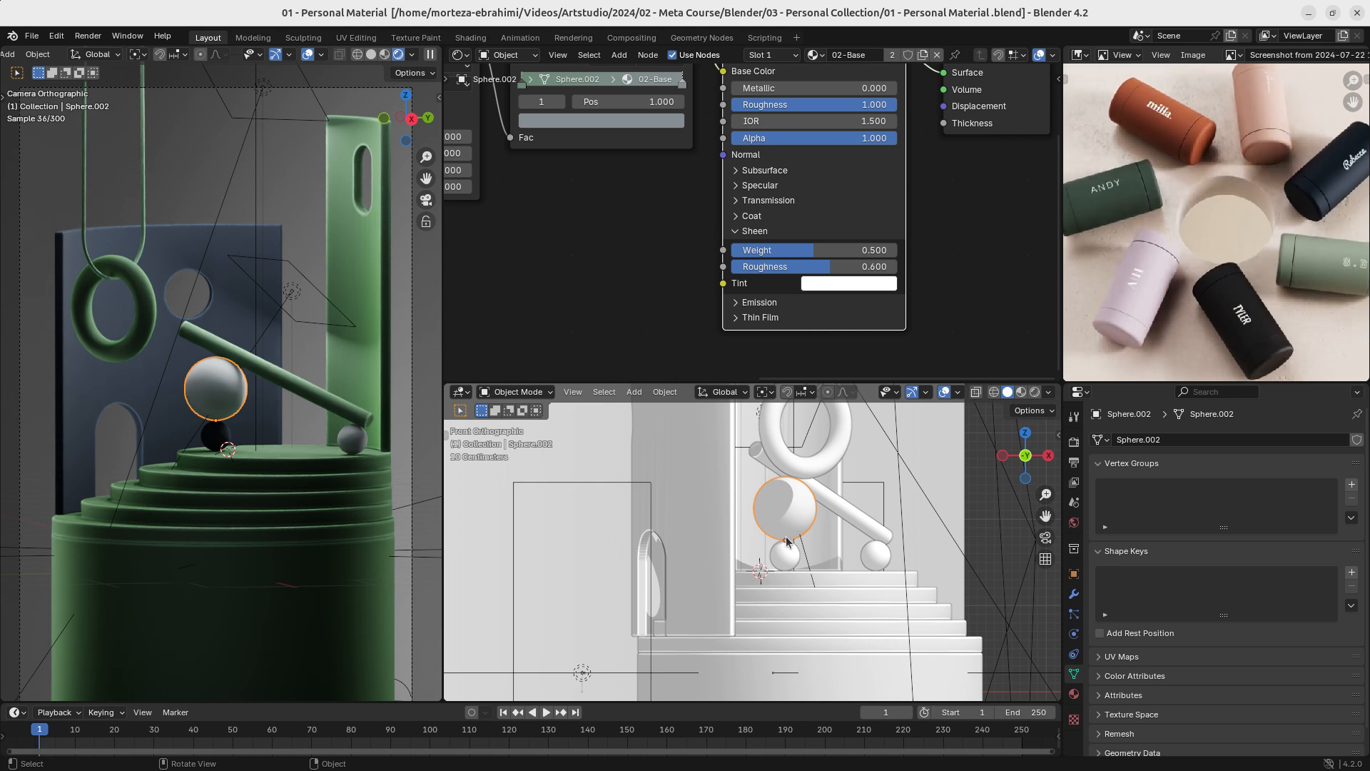
pyautogui.press('g')
pyautogui.press('z')
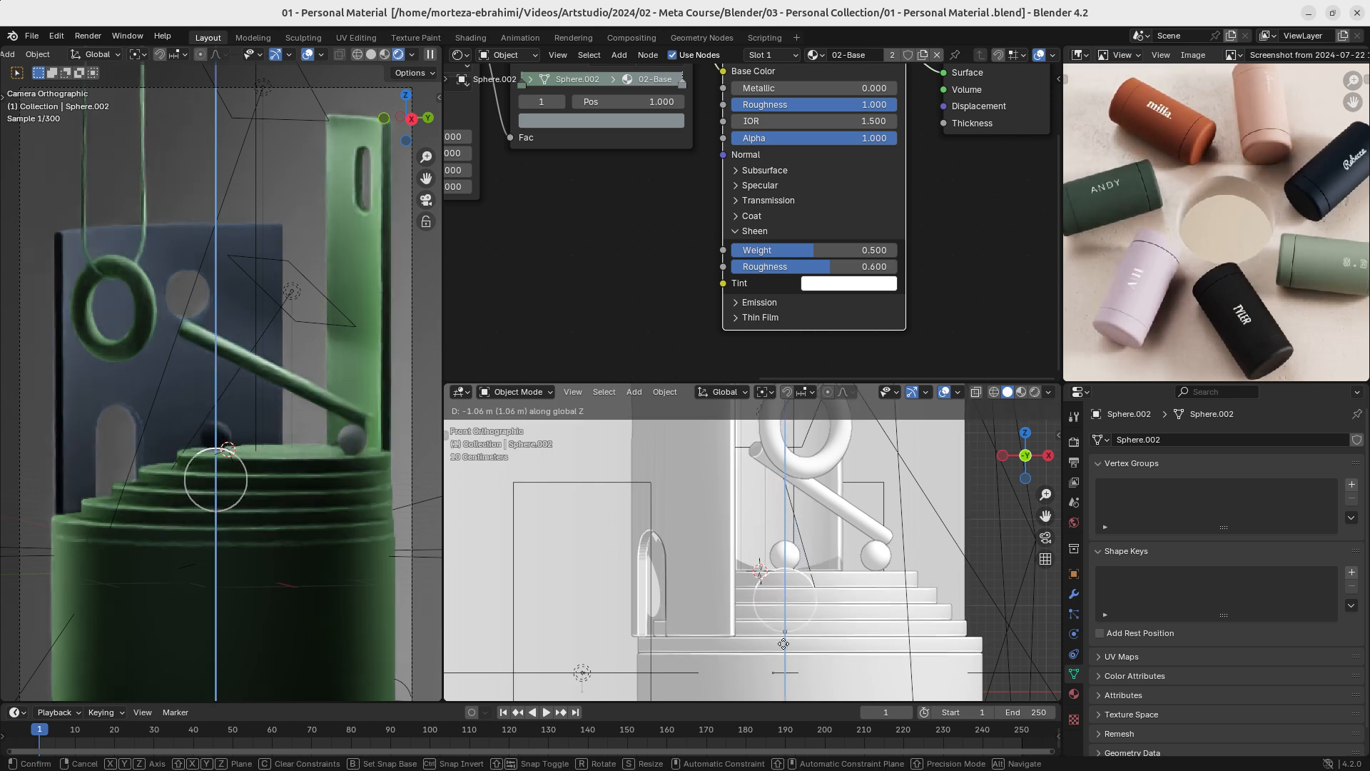
pyautogui.click(798, 568)
pyautogui.press('g')
pyautogui.press('z')
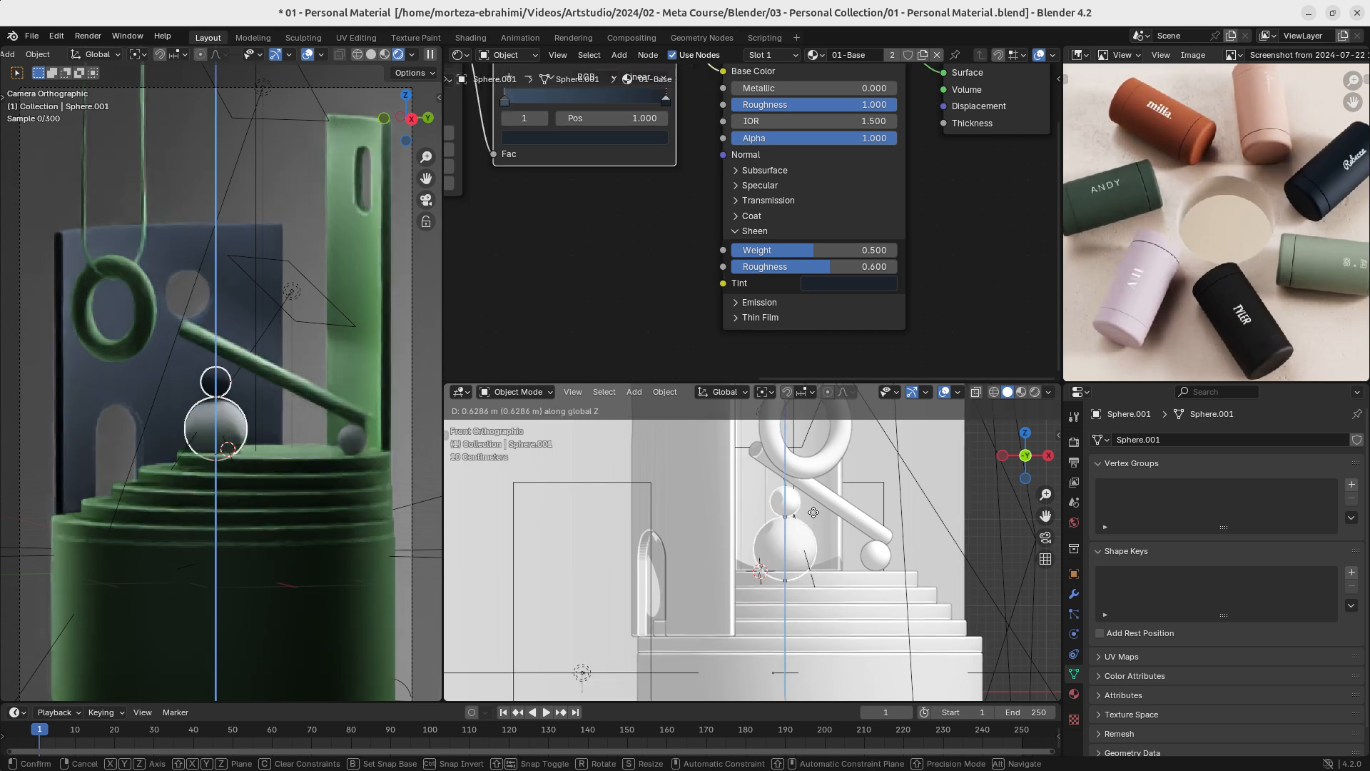
pyautogui.click(835, 444)
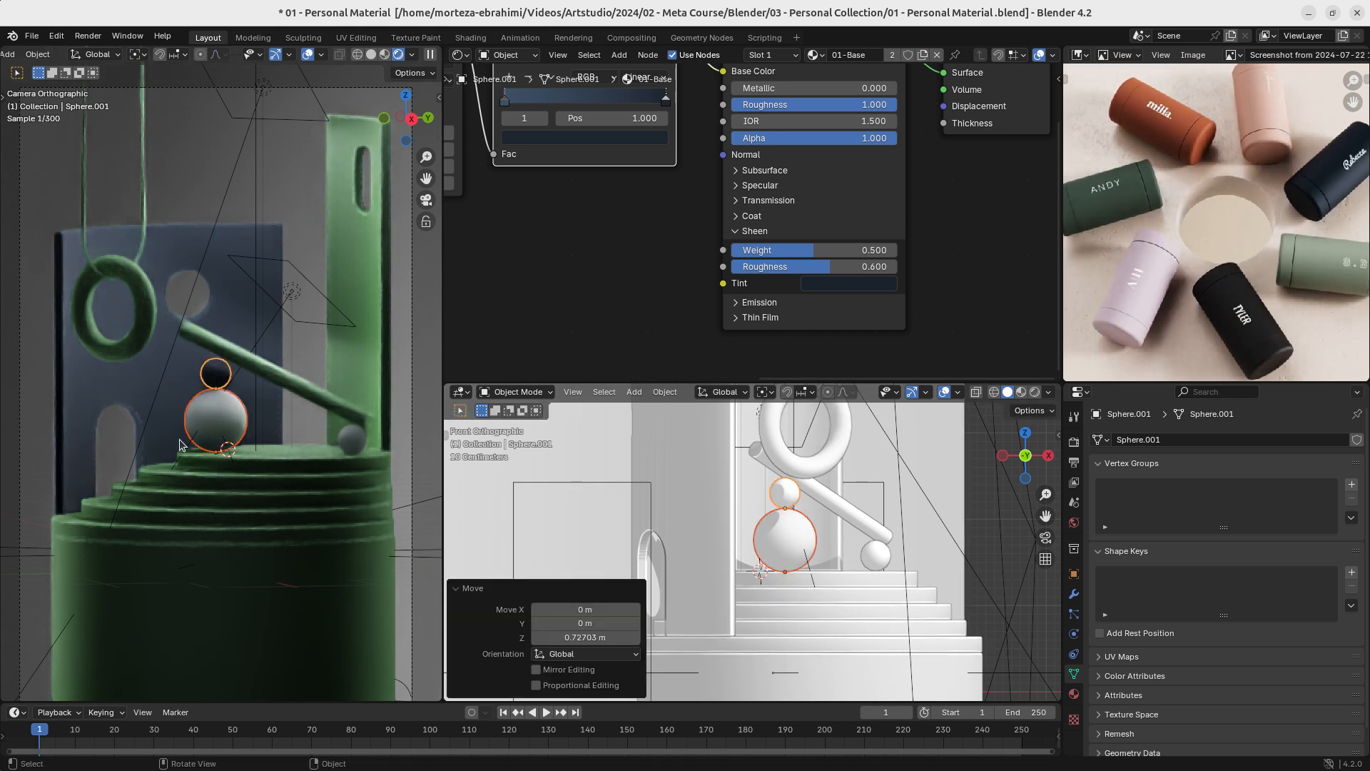
# - Check the swapped sphere stack in the rendered camera view and undo both sphere moves
pyautogui.click(317, 346)
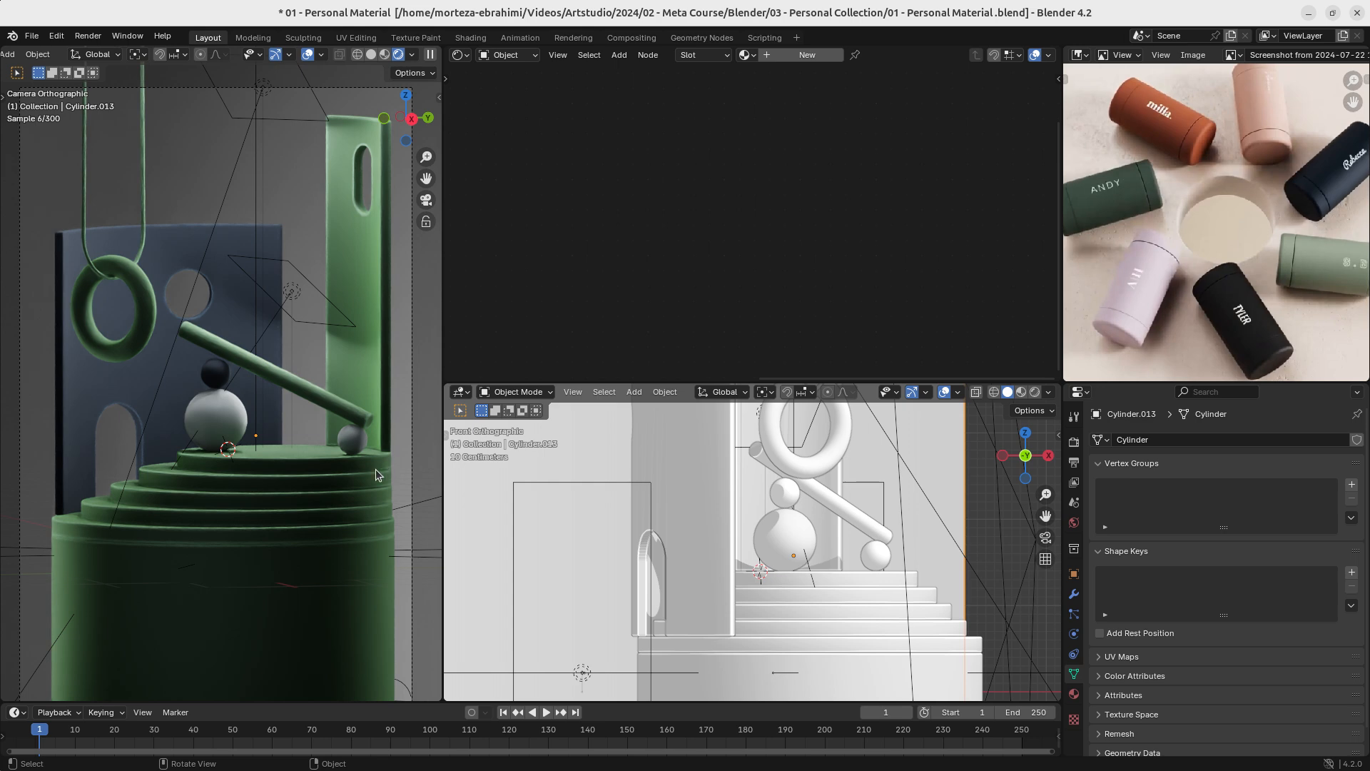
pyautogui.keyDown('ctrl'); pyautogui.moveTo(244, 405); pyautogui.dragTo(266, 458, button='middle'); pyautogui.keyUp('ctrl')
pyautogui.click(265, 456)
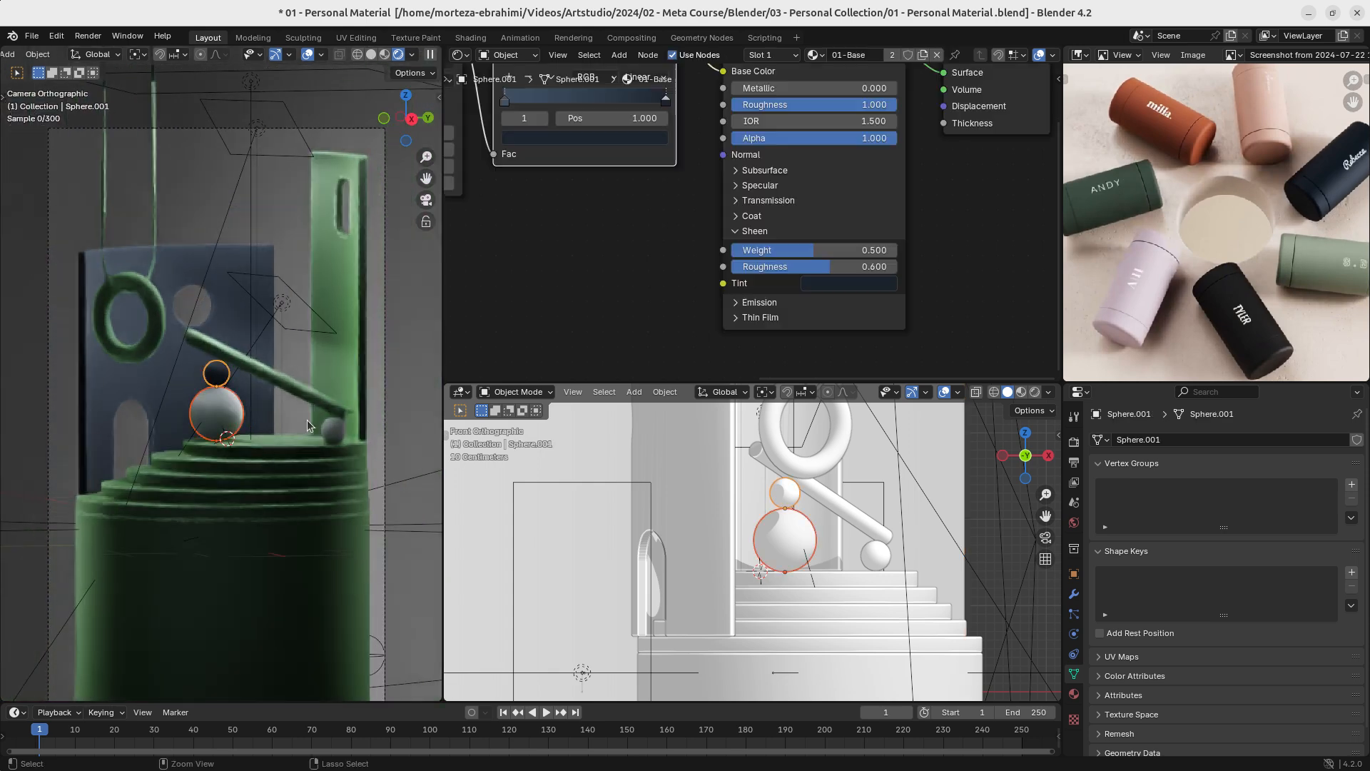
pyautogui.hotkey('ctrl', 'z')
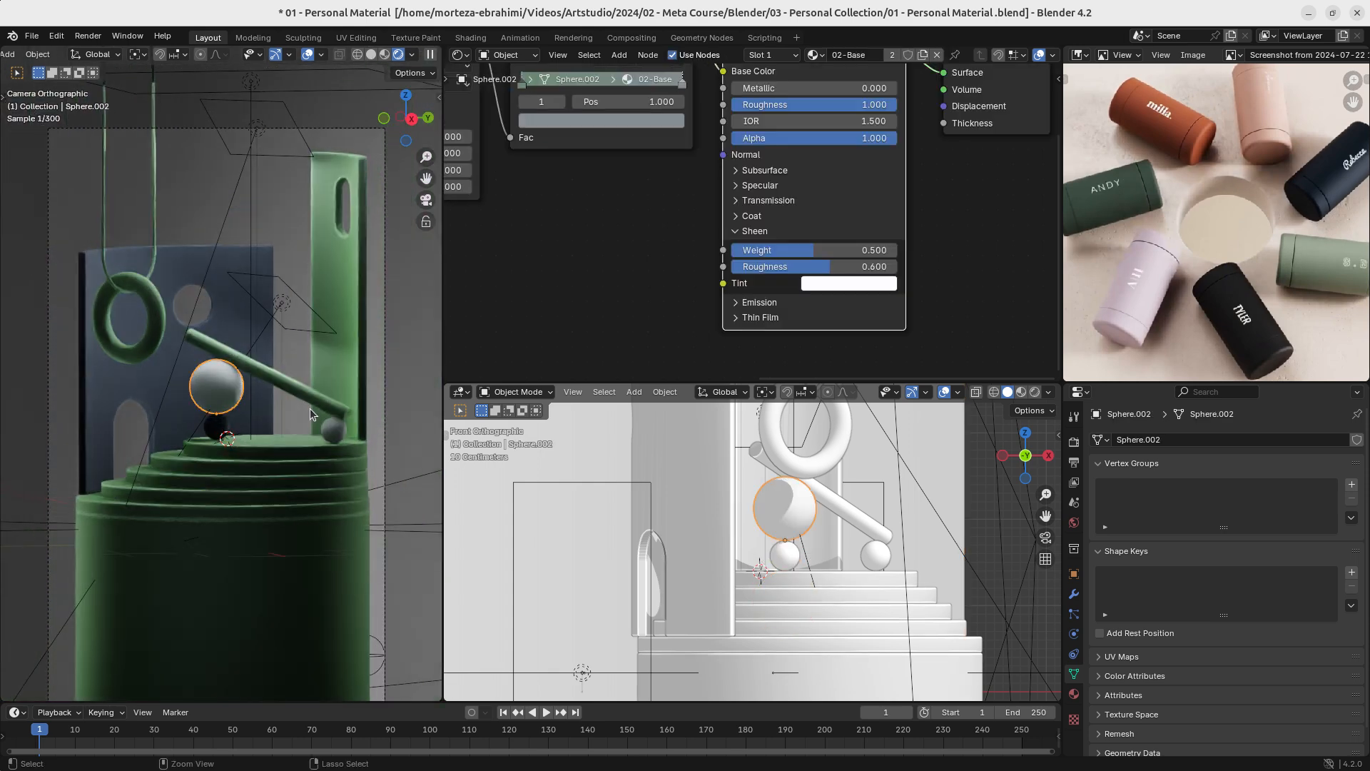
# - Select and frame the small sphere under the slanted bar's lower end, and save the file
pyautogui.click(877, 560)
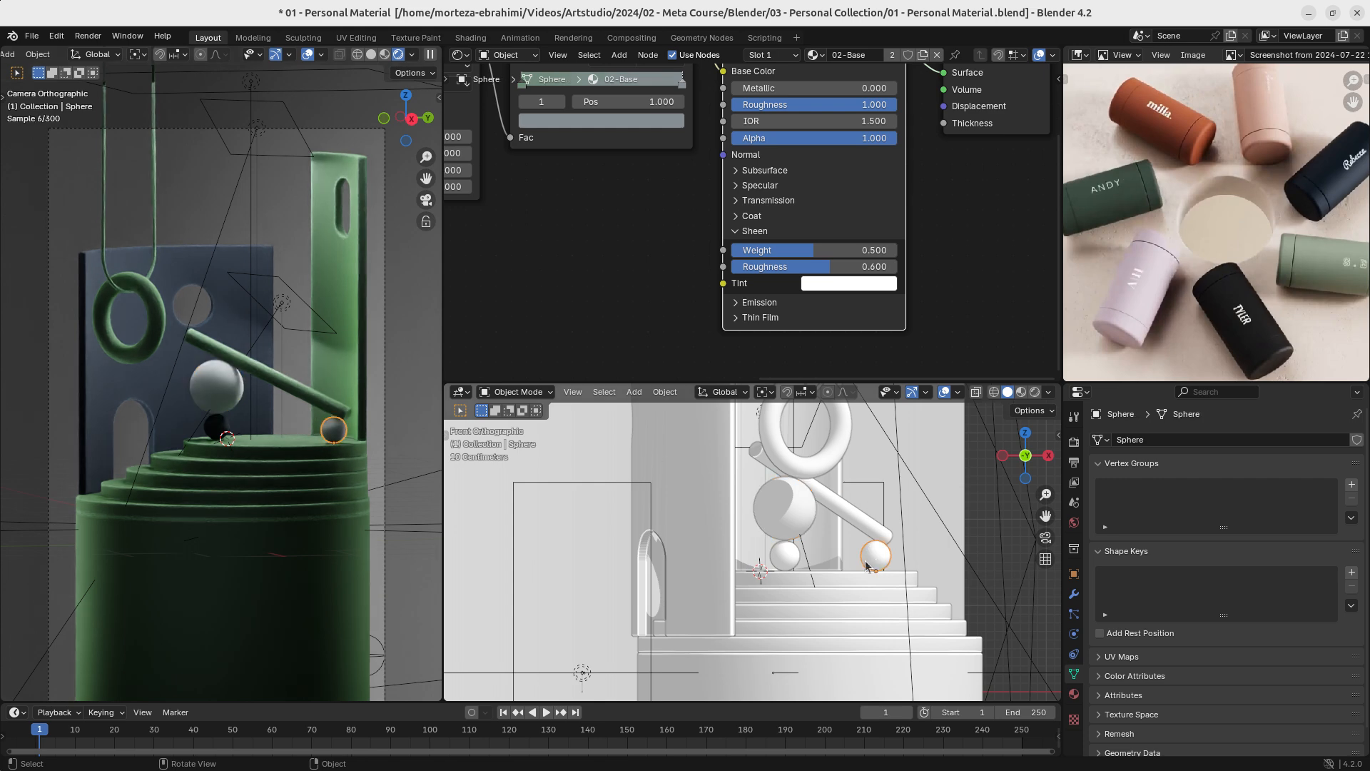
pyautogui.press('KP_Decimal')
pyautogui.keyDown('ctrl'); pyautogui.moveTo(865, 559); pyautogui.dragTo(806, 493, button='middle'); pyautogui.keyUp('ctrl')
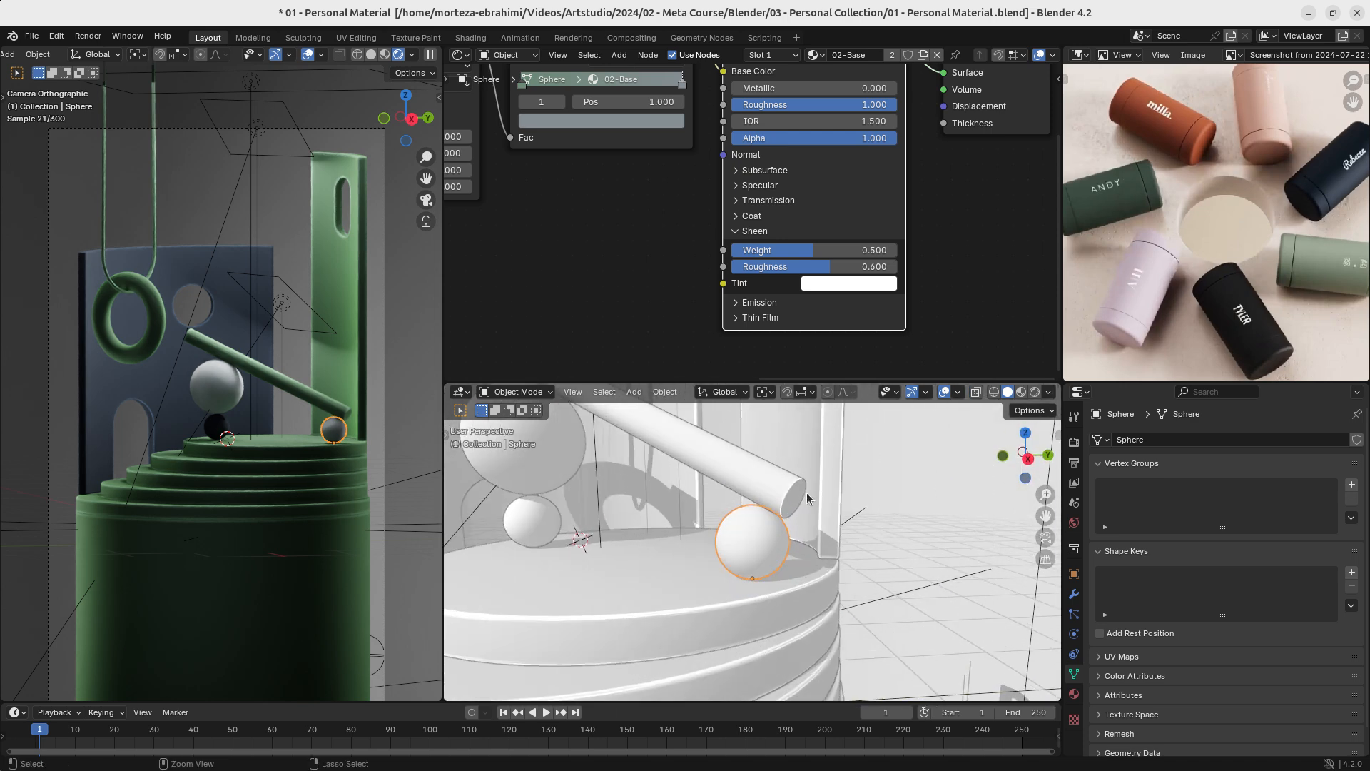
pyautogui.hotkey('ctrl', 's')
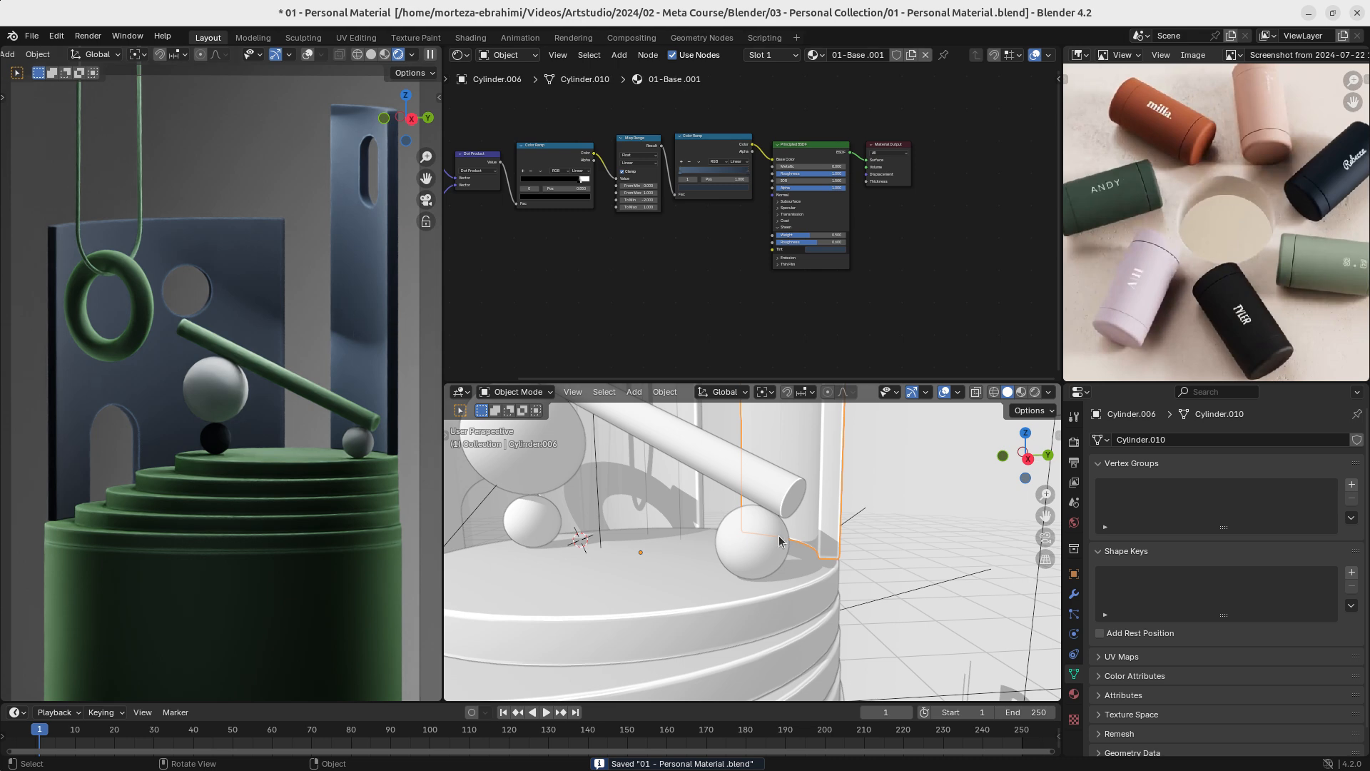
# - Try linking the back wall's 01-Base material to the tall slotted tower
pyautogui.scroll(-5, 739, 576)
pyautogui.keyDown('shift'); pyautogui.moveTo(759, 474); pyautogui.dragTo(789, 536, button='middle'); pyautogui.keyUp('shift')
pyautogui.scroll(2, 799, 511)
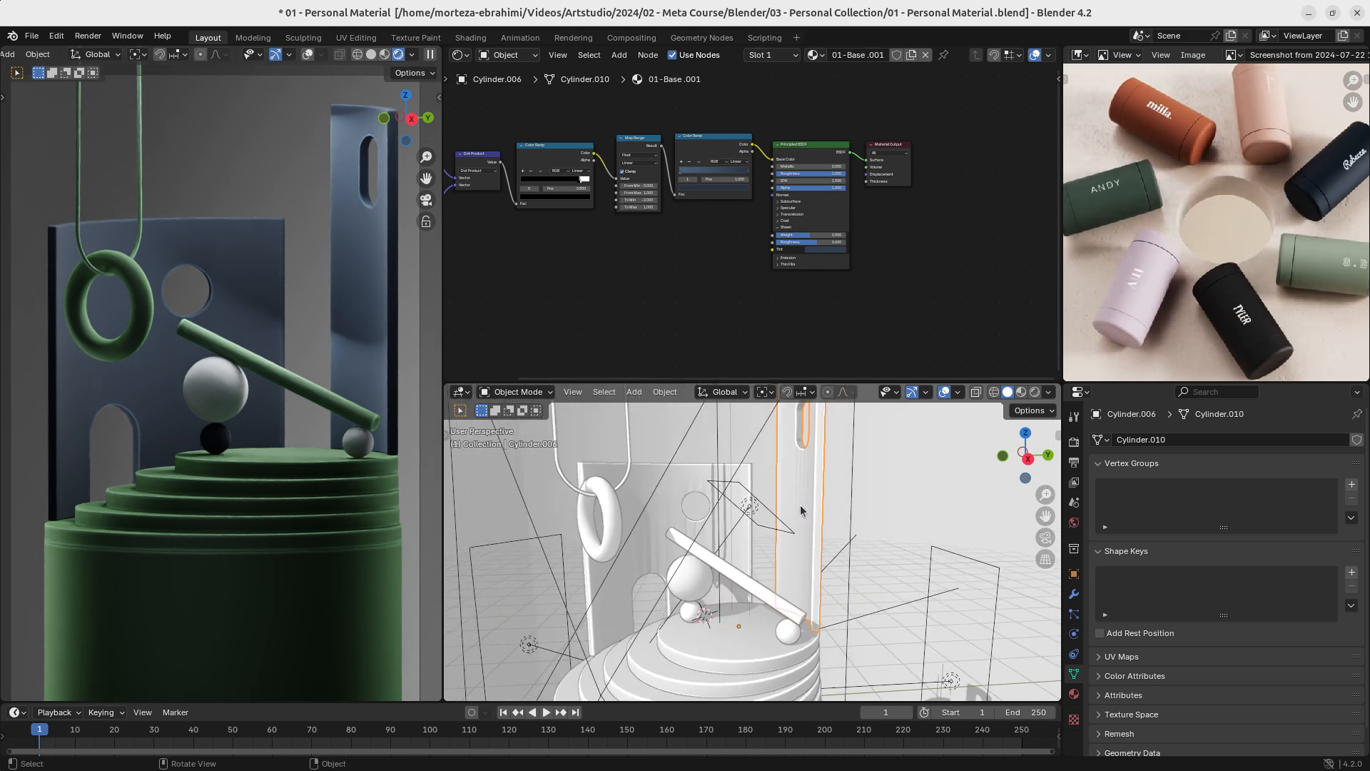
pyautogui.keyDown('shift'); pyautogui.click(678, 494); pyautogui.keyUp('shift')
pyautogui.hotkey('ctrl', 'l')
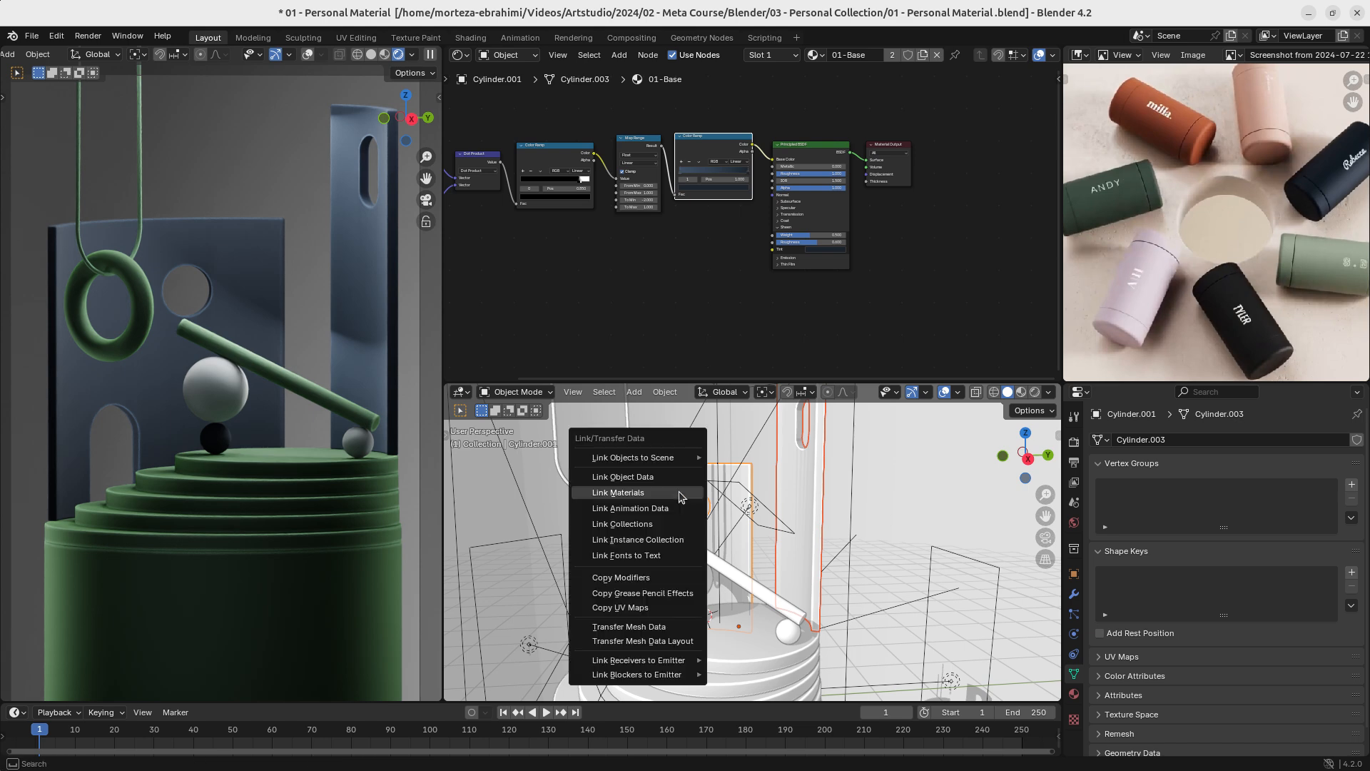
pyautogui.click(679, 494)
# - Rename the tall slotted tower's material as 04-Base, review its Sheen Tint and Color Ramp colours, and save the file
pyautogui.click(344, 280)
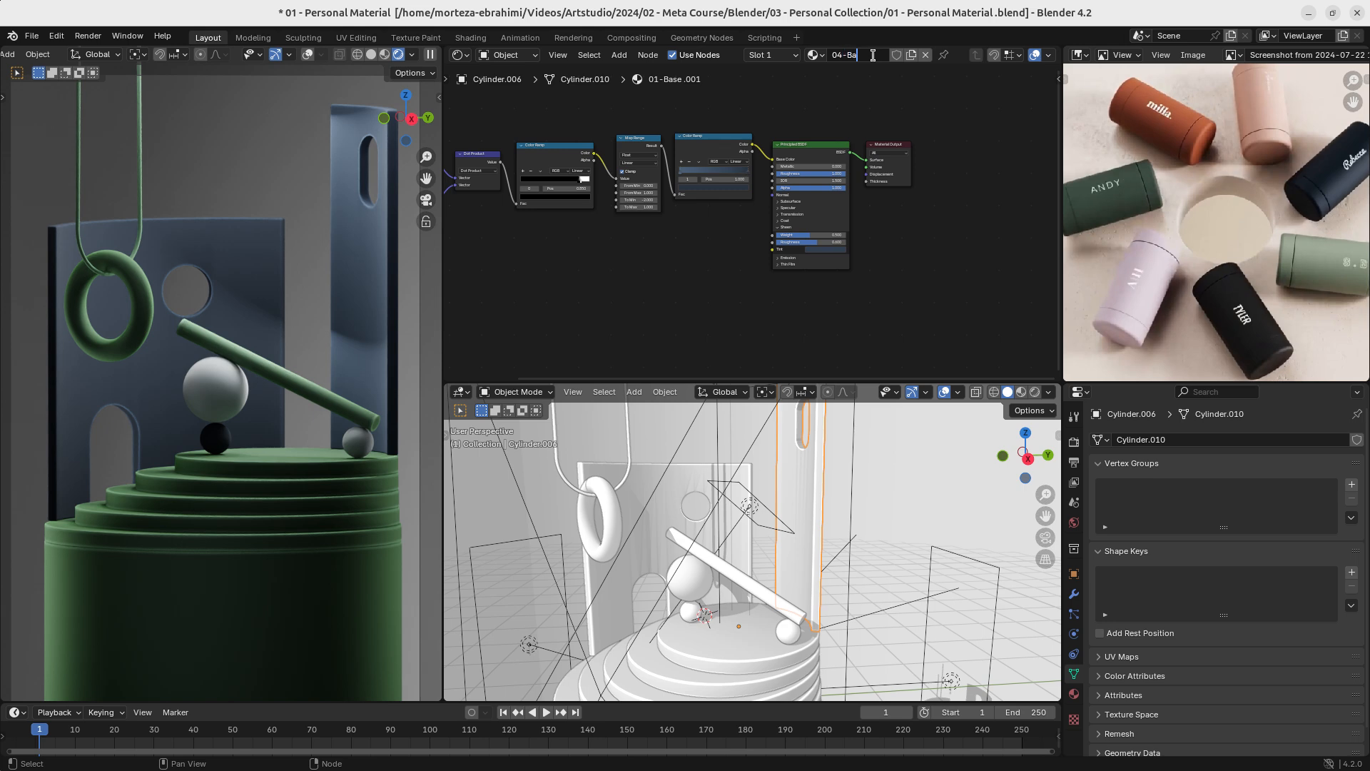
pyautogui.keyDown('ctrl'); pyautogui.moveTo(755, 221); pyautogui.dragTo(817, 257, button='middle'); pyautogui.keyUp('ctrl')
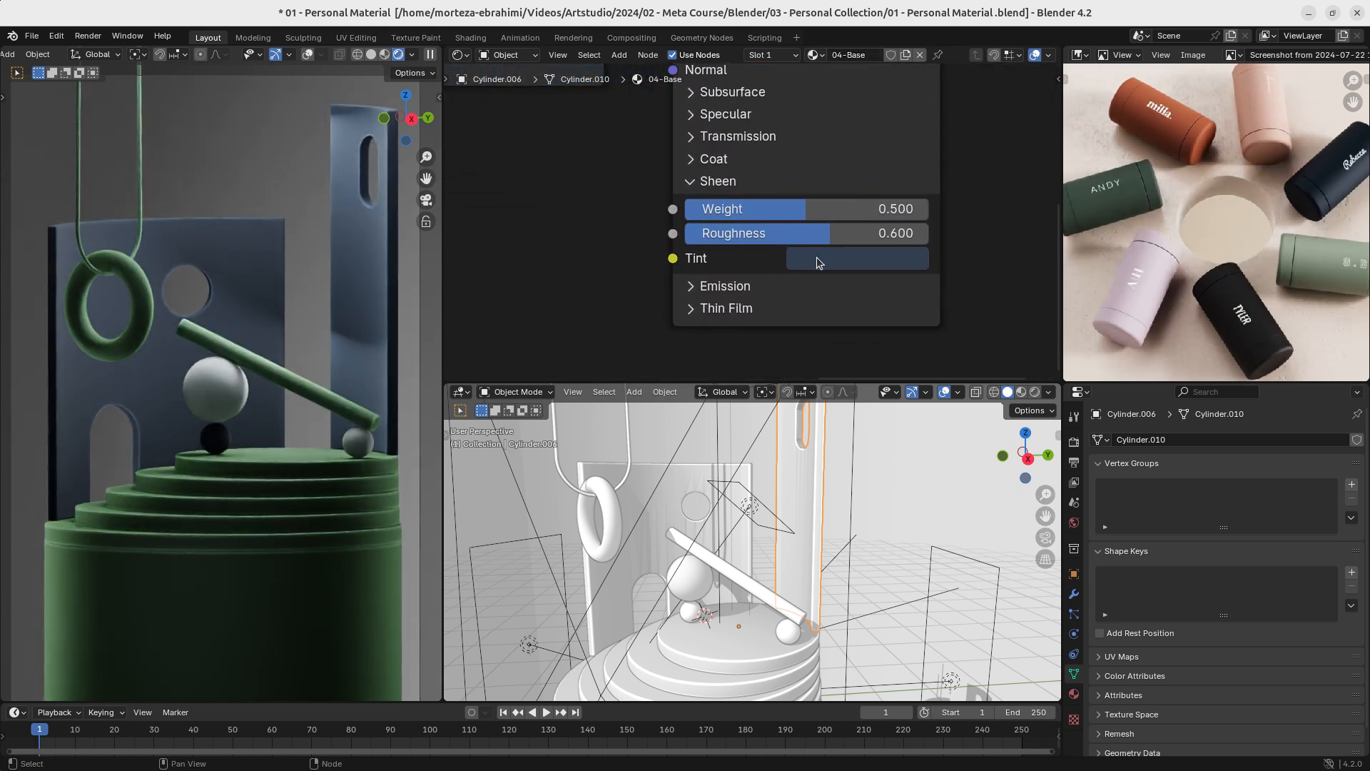
pyautogui.click(875, 265)
pyautogui.moveTo(526, 132); pyautogui.dragTo(743, 413, button='middle')
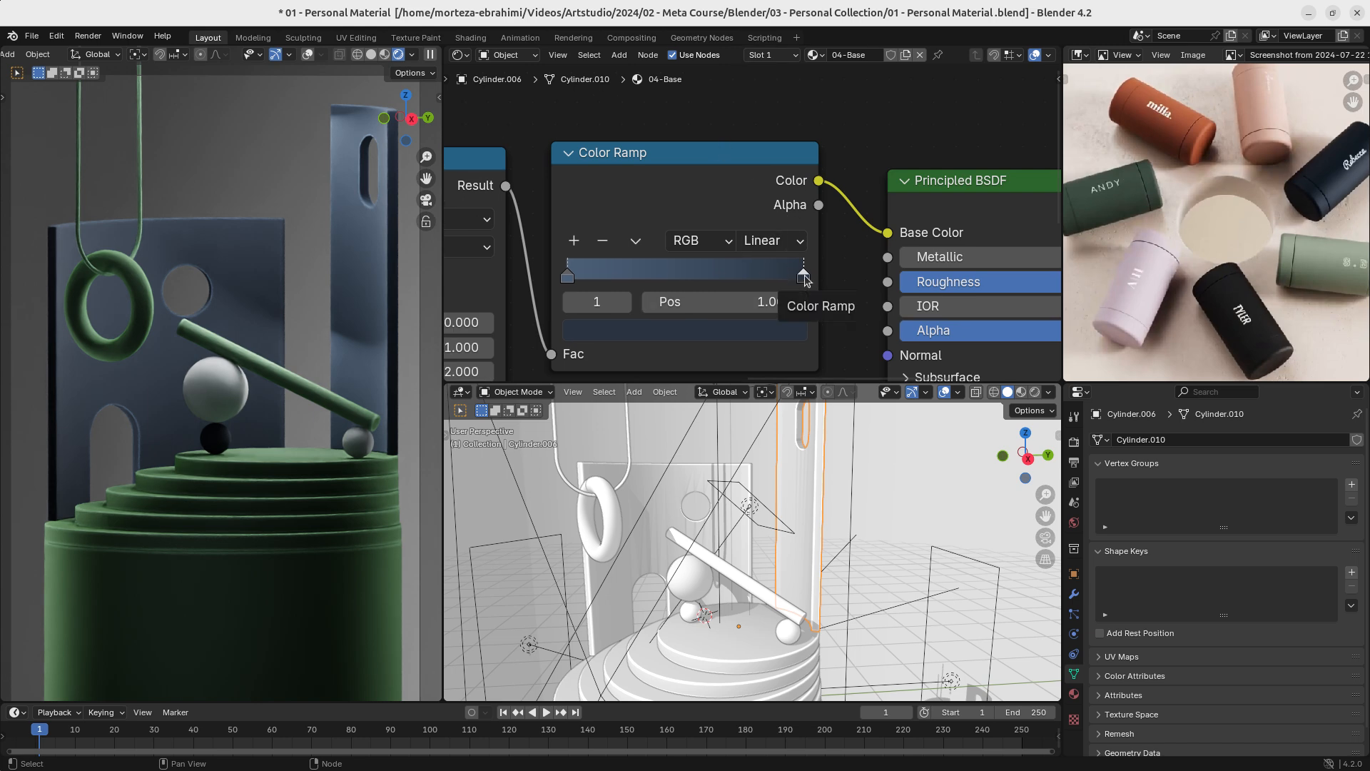
pyautogui.scroll(-2, 799, 204)
pyautogui.hotkey('ctrl', 's')
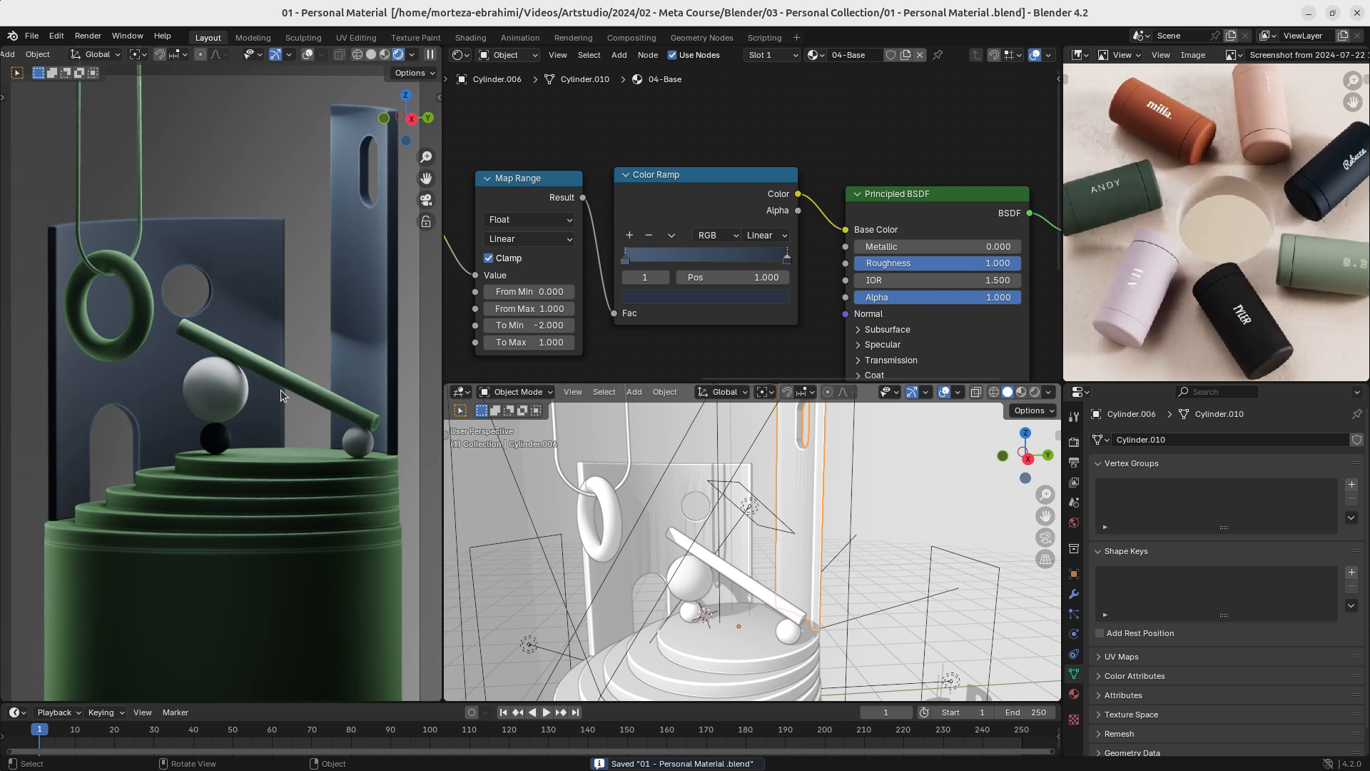
# - Select the hanging ring, test Metallic on its shared Base material, and give the ring its own single-user copy
pyautogui.keyDown('ctrl'); pyautogui.moveTo(298, 400); pyautogui.dragTo(301, 385, button='middle'); pyautogui.keyUp('ctrl')
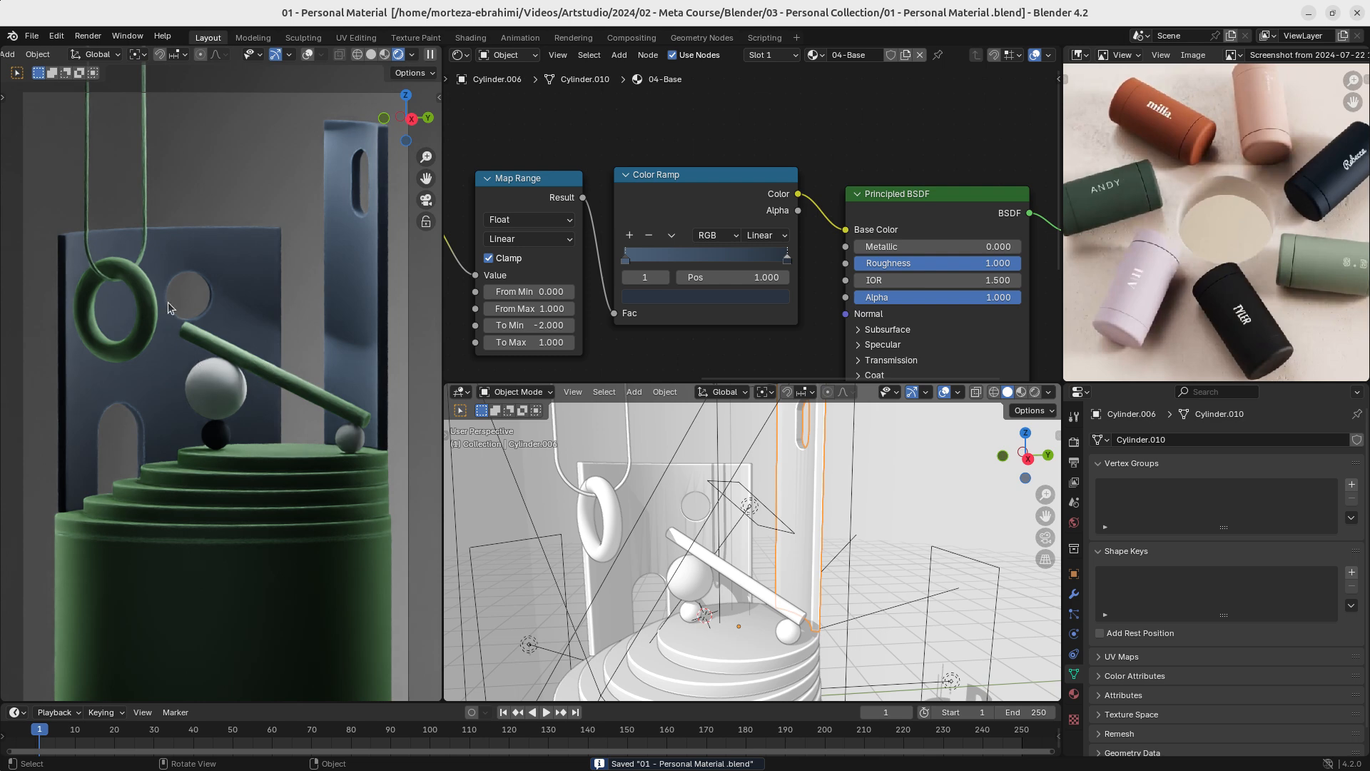
pyautogui.click(140, 291)
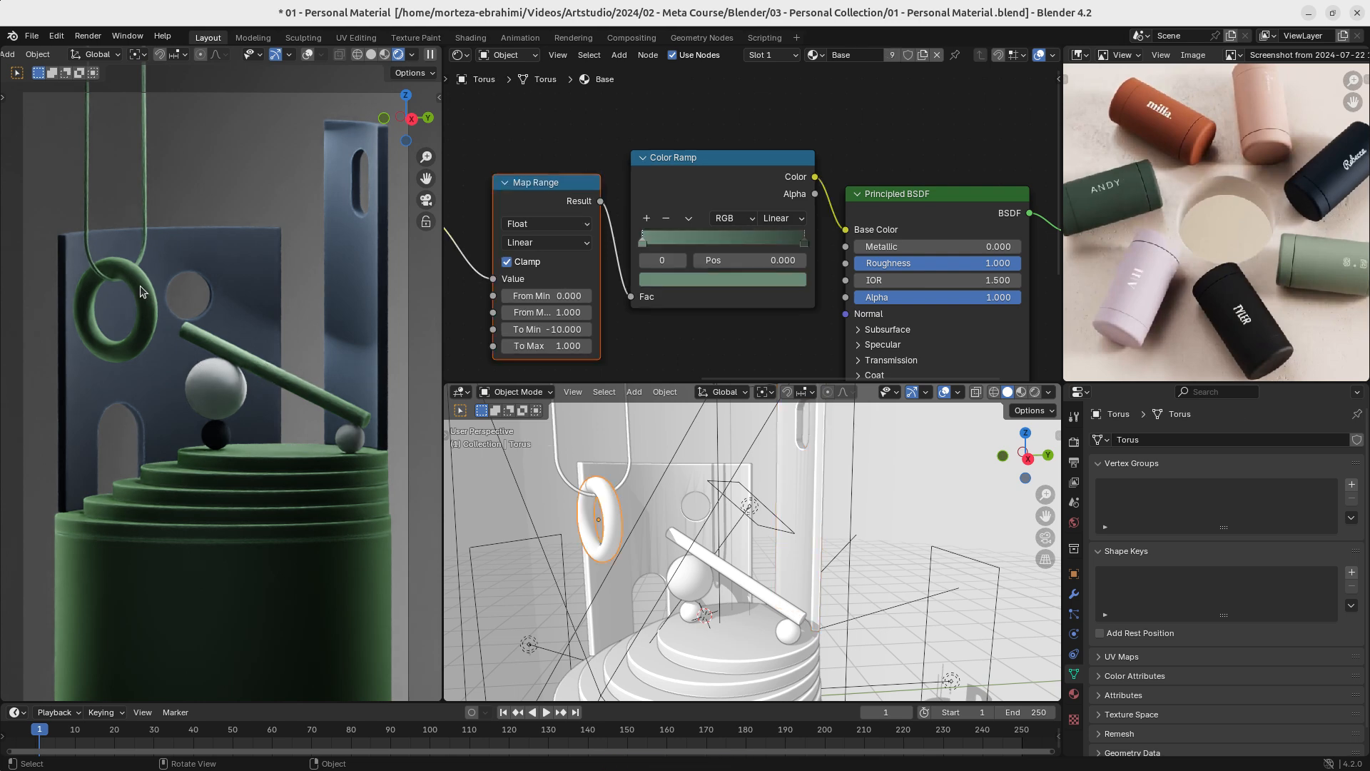
pyautogui.scroll(1, 787, 247)
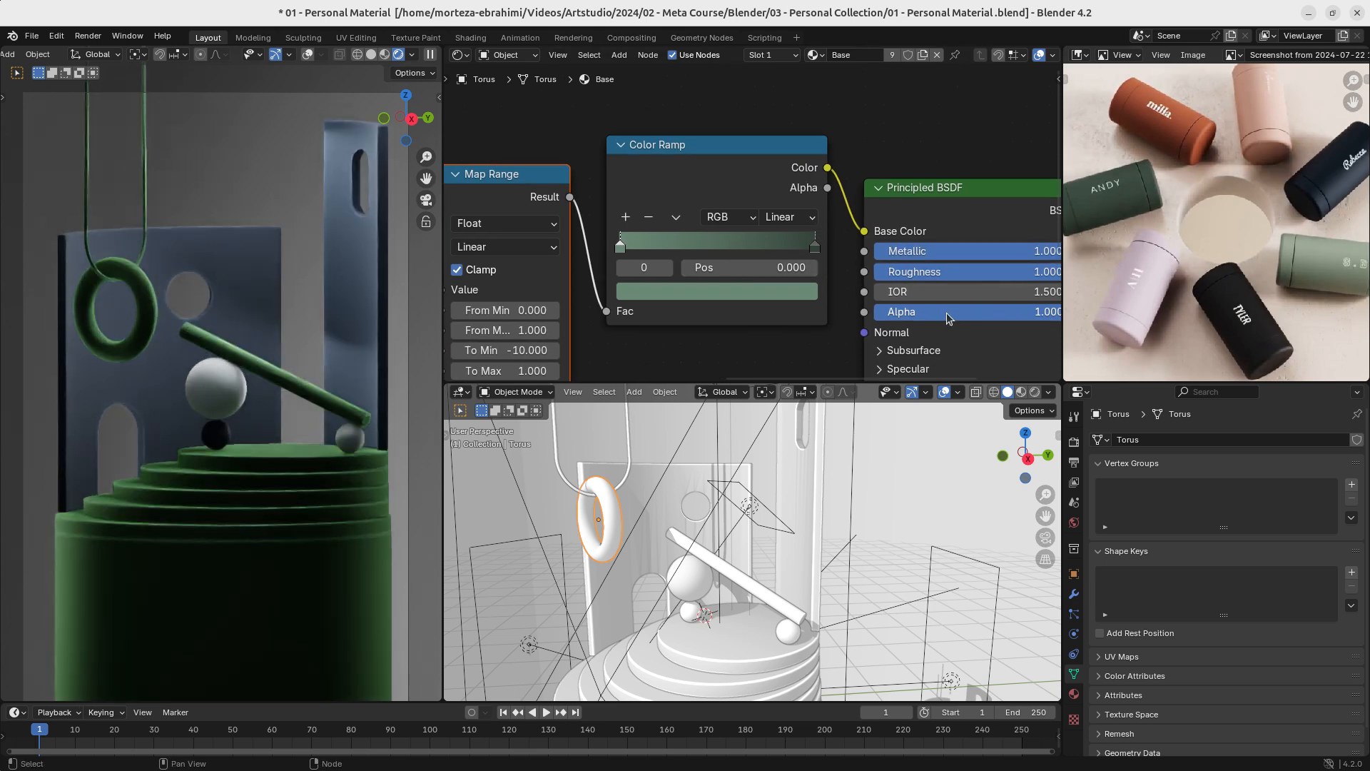
pyautogui.moveTo(946, 313); pyautogui.dragTo(826, 284, button='middle')
pyautogui.moveTo(947, 248); pyautogui.dragTo(755, 226)
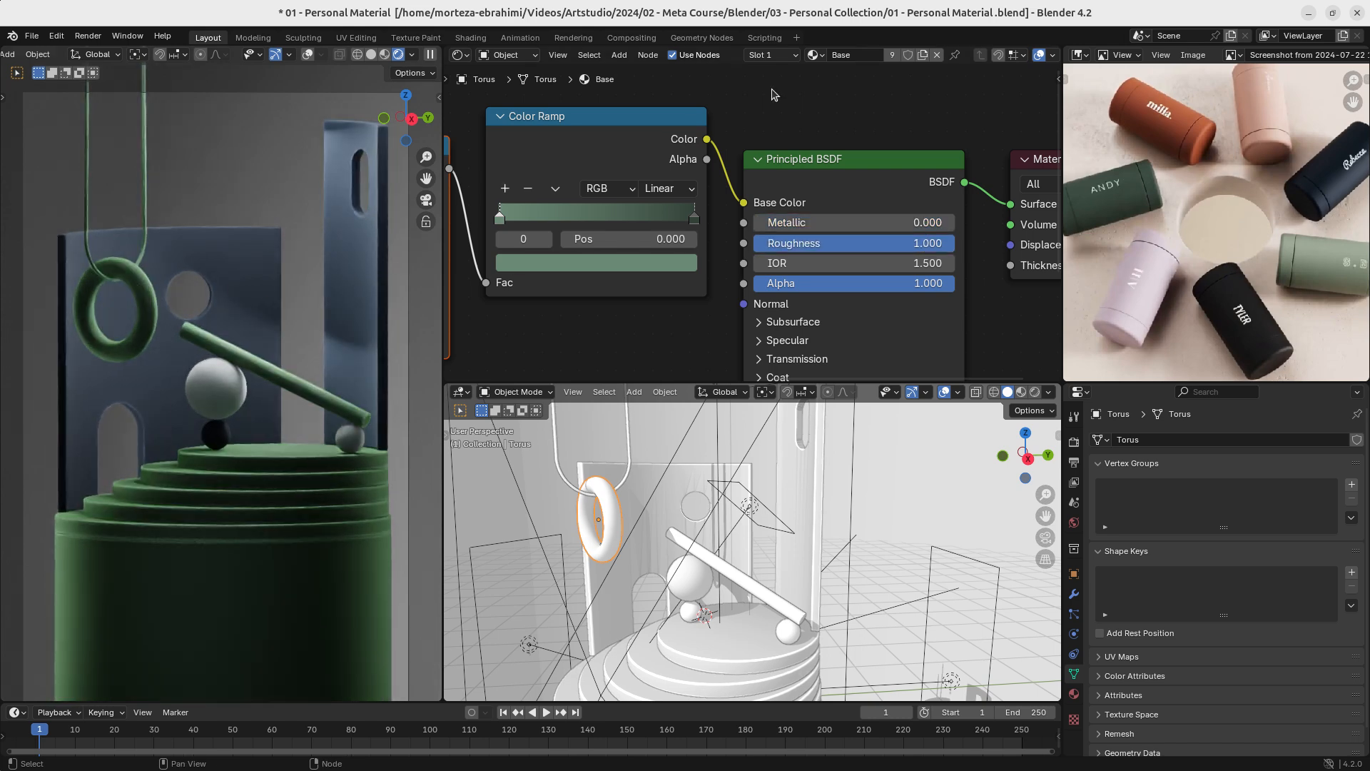
pyautogui.click(923, 54)
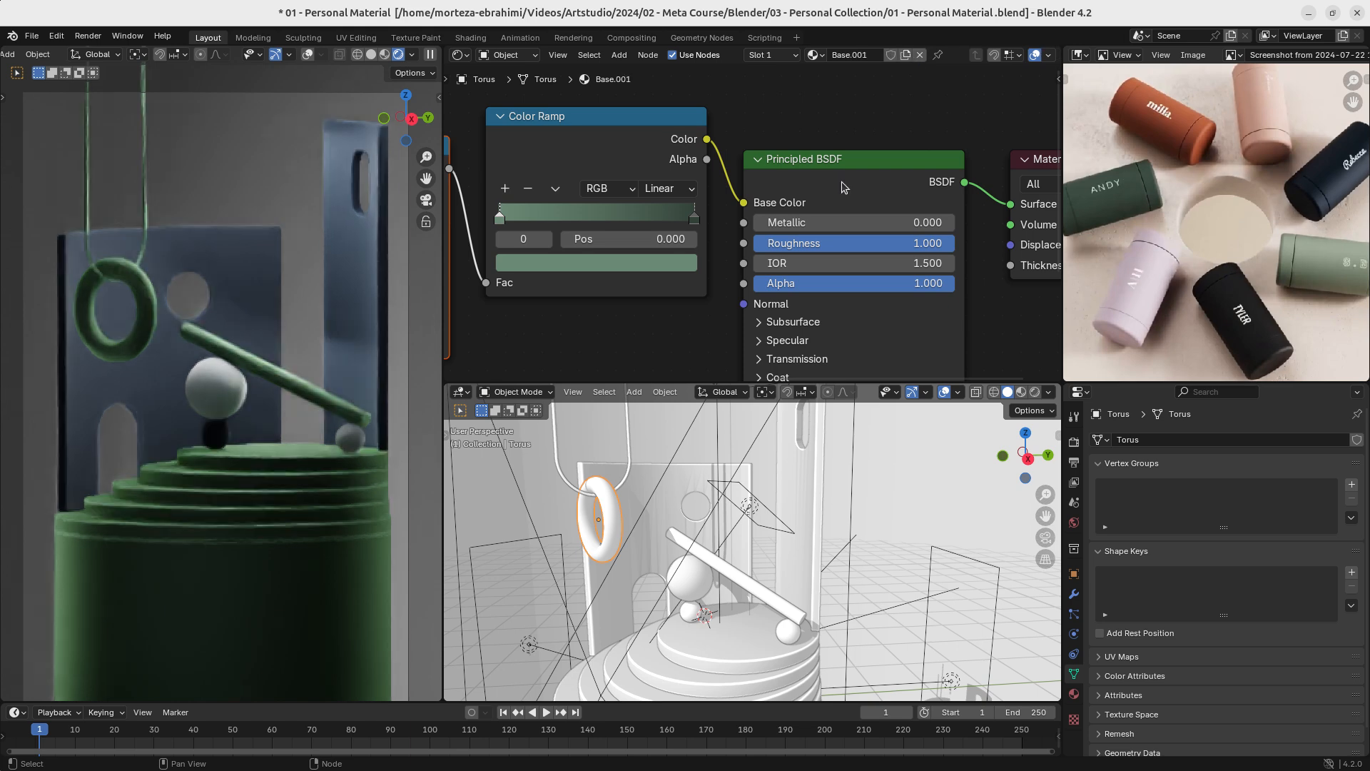
# - Set the hanging ring material's Metallic to 1.000, Roughness to 0.100 and Transmission Weight to 1.000
pyautogui.moveTo(808, 224); pyautogui.dragTo(754, 243)
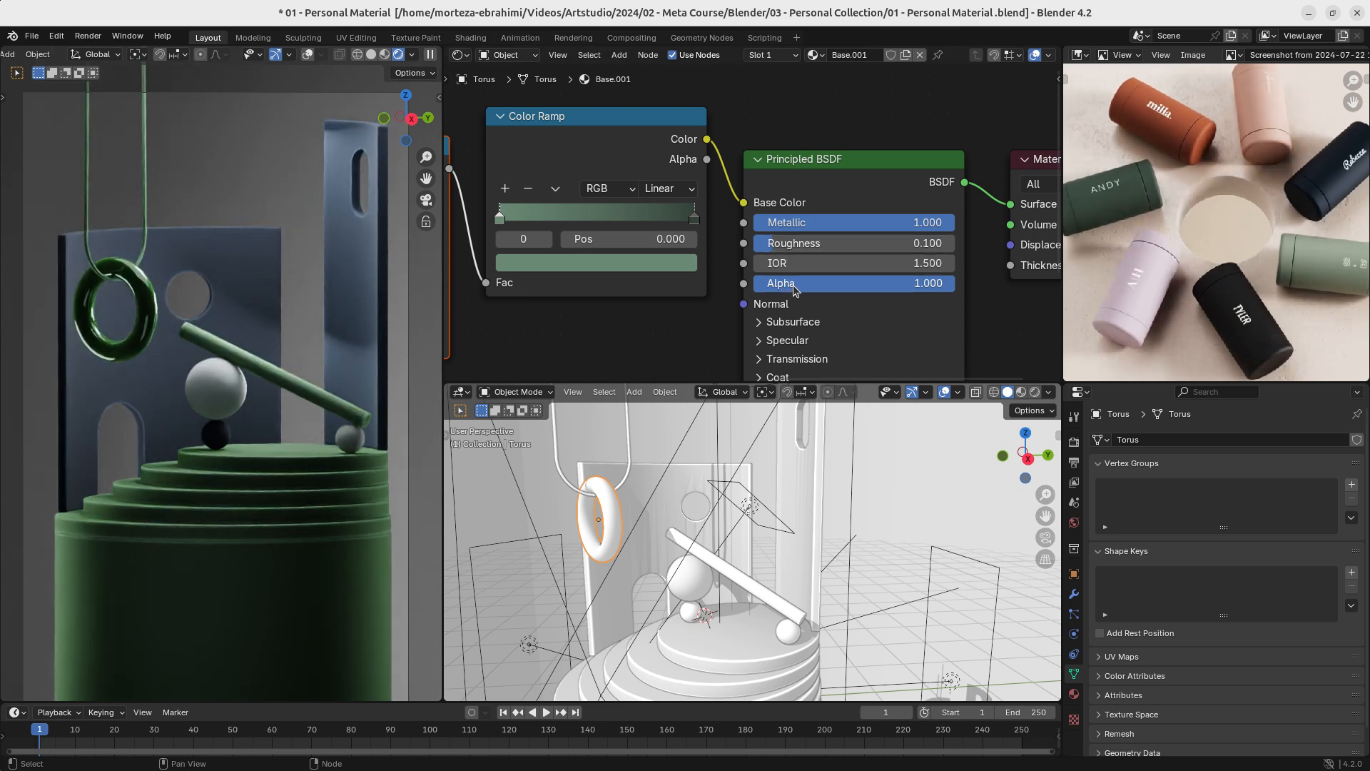
pyautogui.moveTo(801, 368); pyautogui.dragTo(790, 229, button='middle')
pyautogui.click(751, 221)
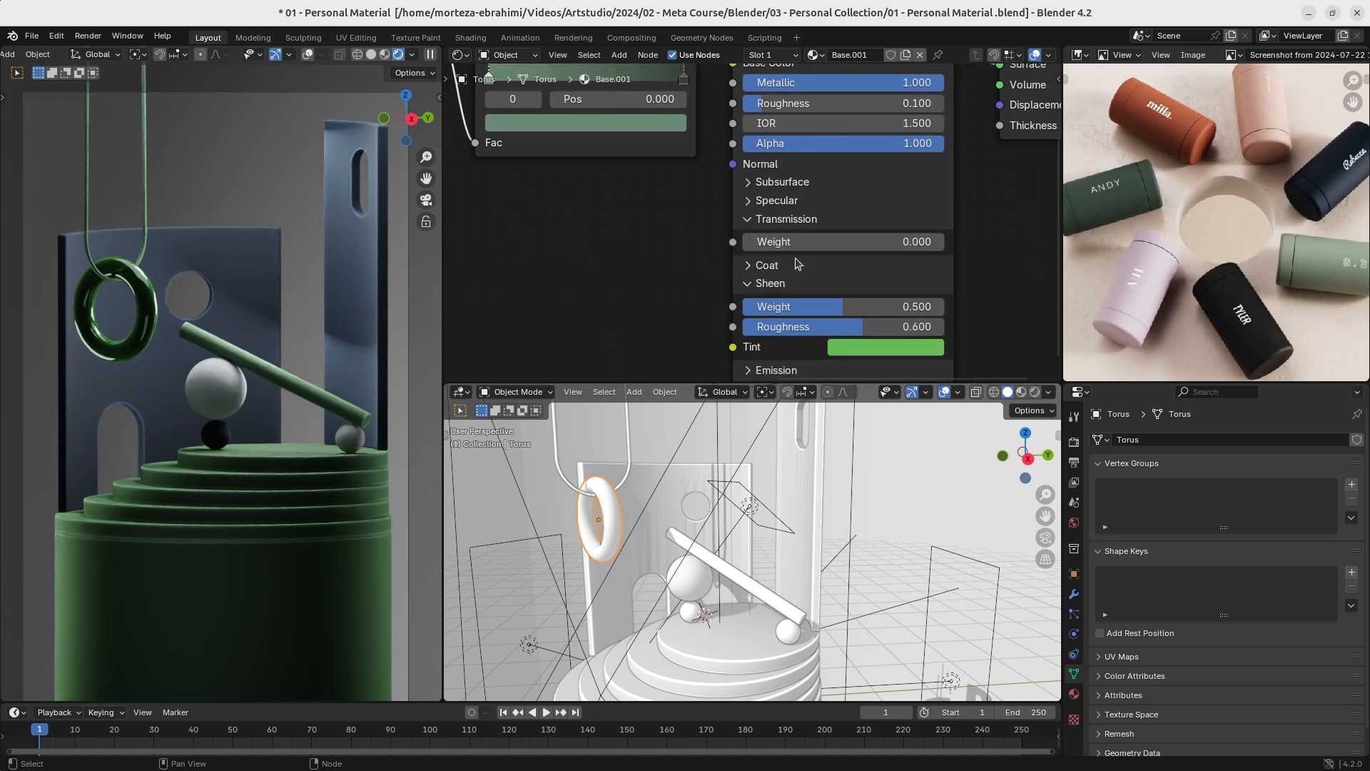
pyautogui.moveTo(798, 241); pyautogui.dragTo(944, 242)
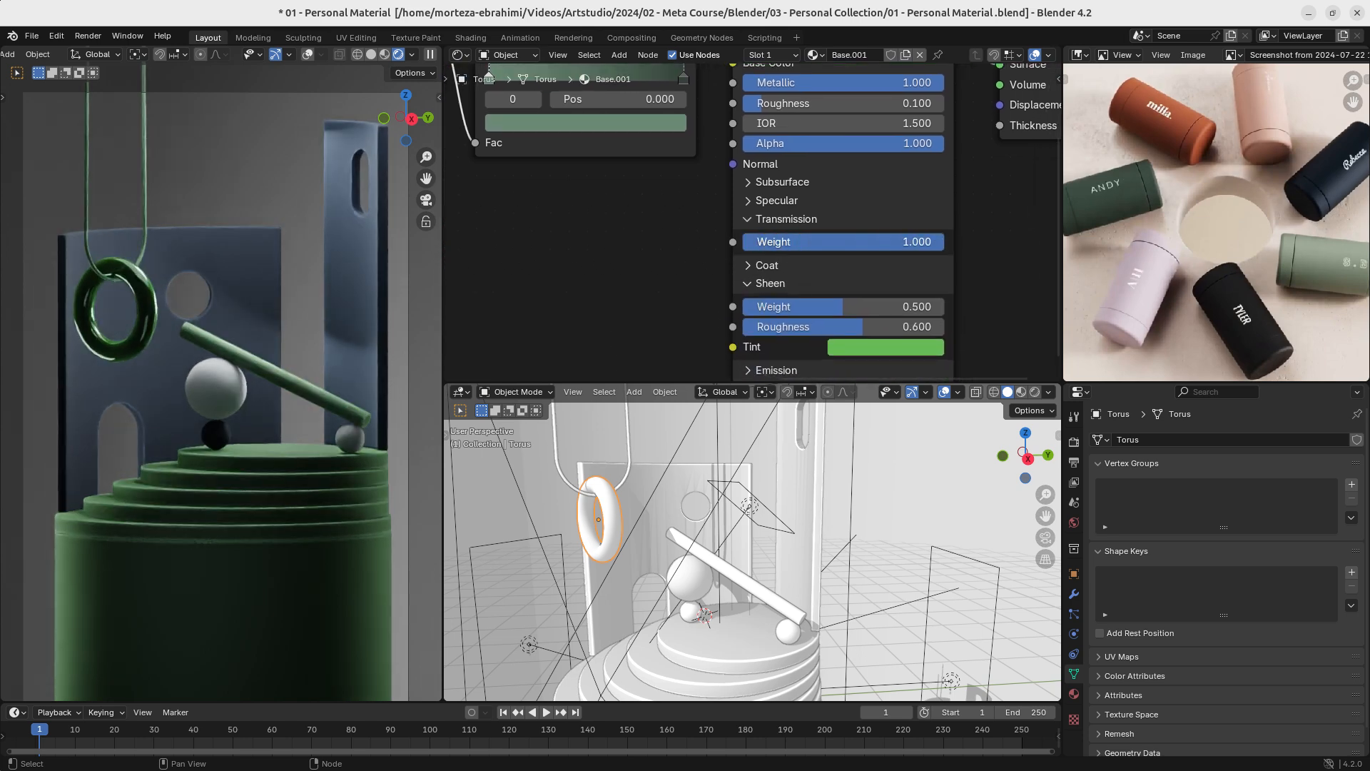
# - Set both the Metallic and the Roughness of the hanging ring's material to 0.000
pyautogui.moveTo(894, 202); pyautogui.dragTo(885, 242, button='middle')
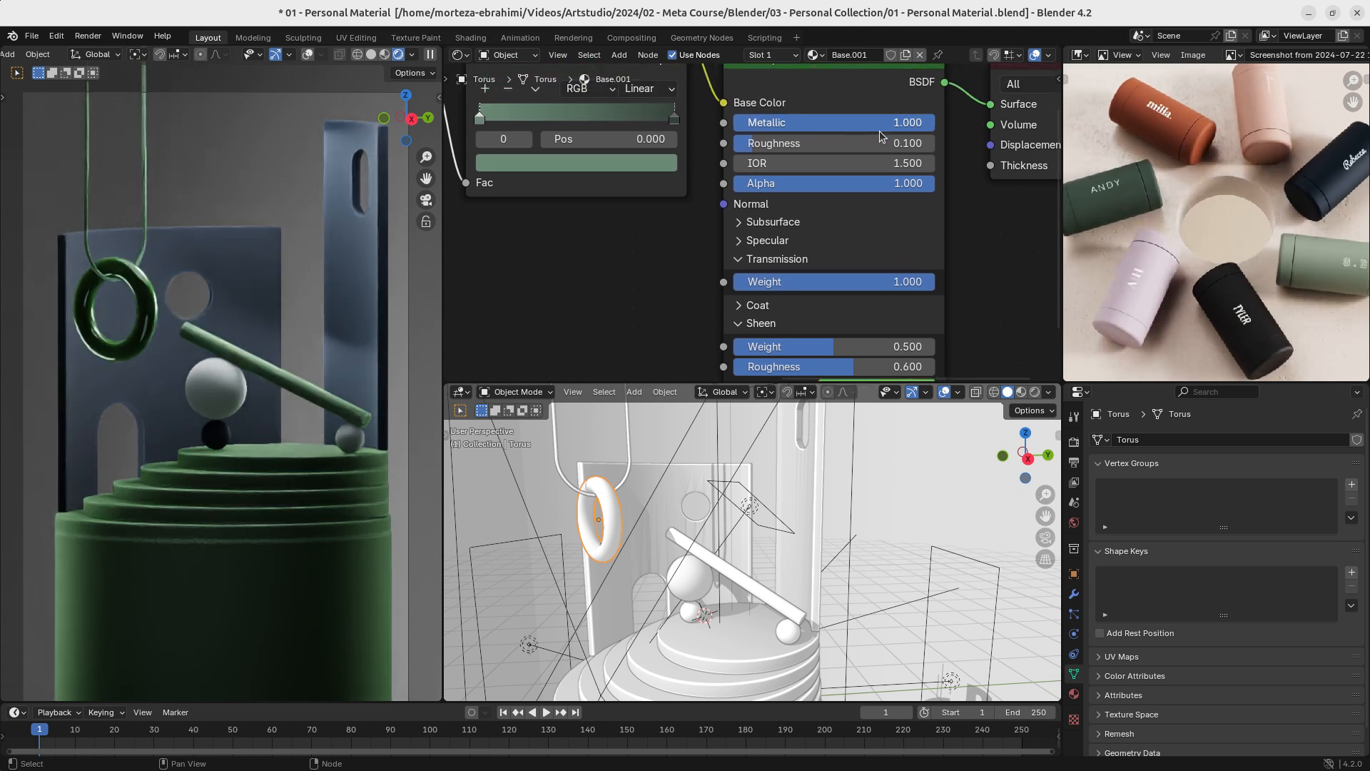
pyautogui.moveTo(882, 127); pyautogui.dragTo(800, 127)
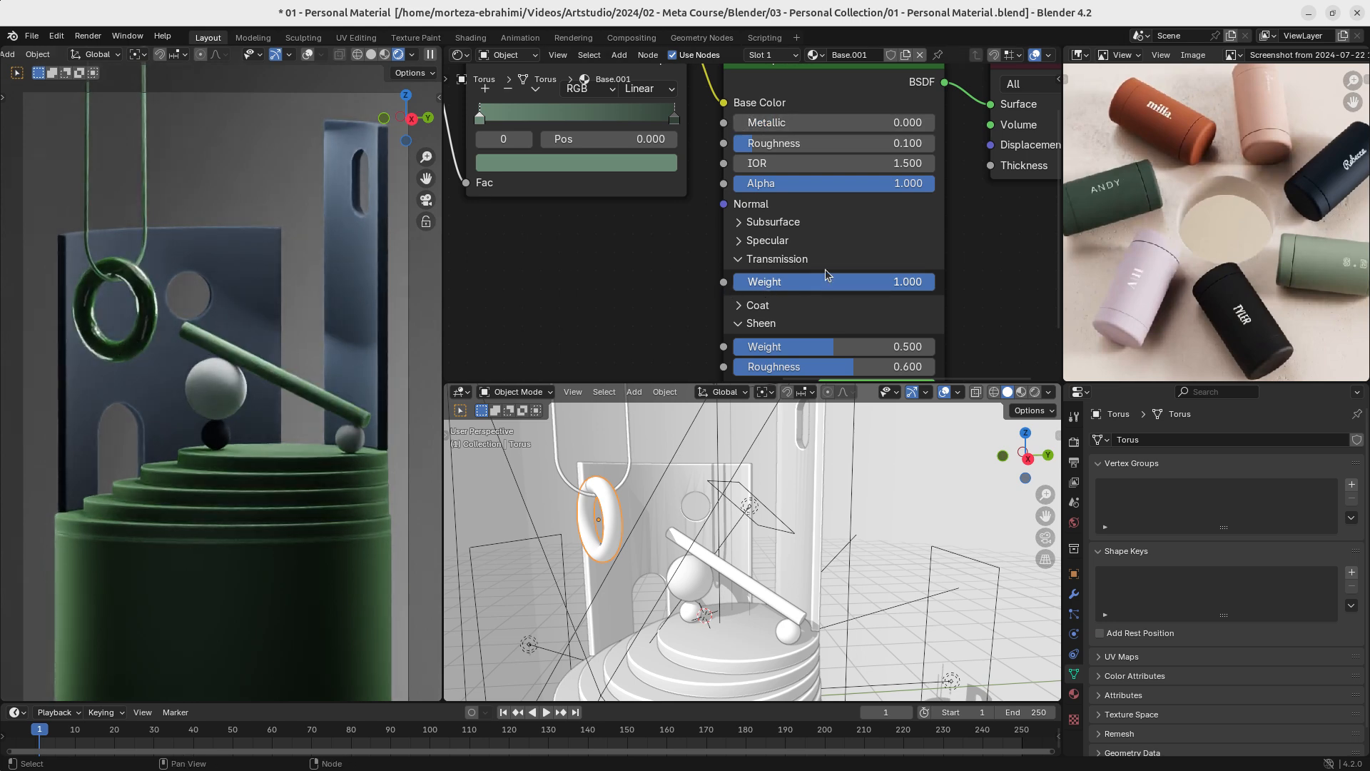
pyautogui.moveTo(825, 269); pyautogui.dragTo(825, 301, button='middle')
pyautogui.moveTo(769, 176); pyautogui.dragTo(743, 175)
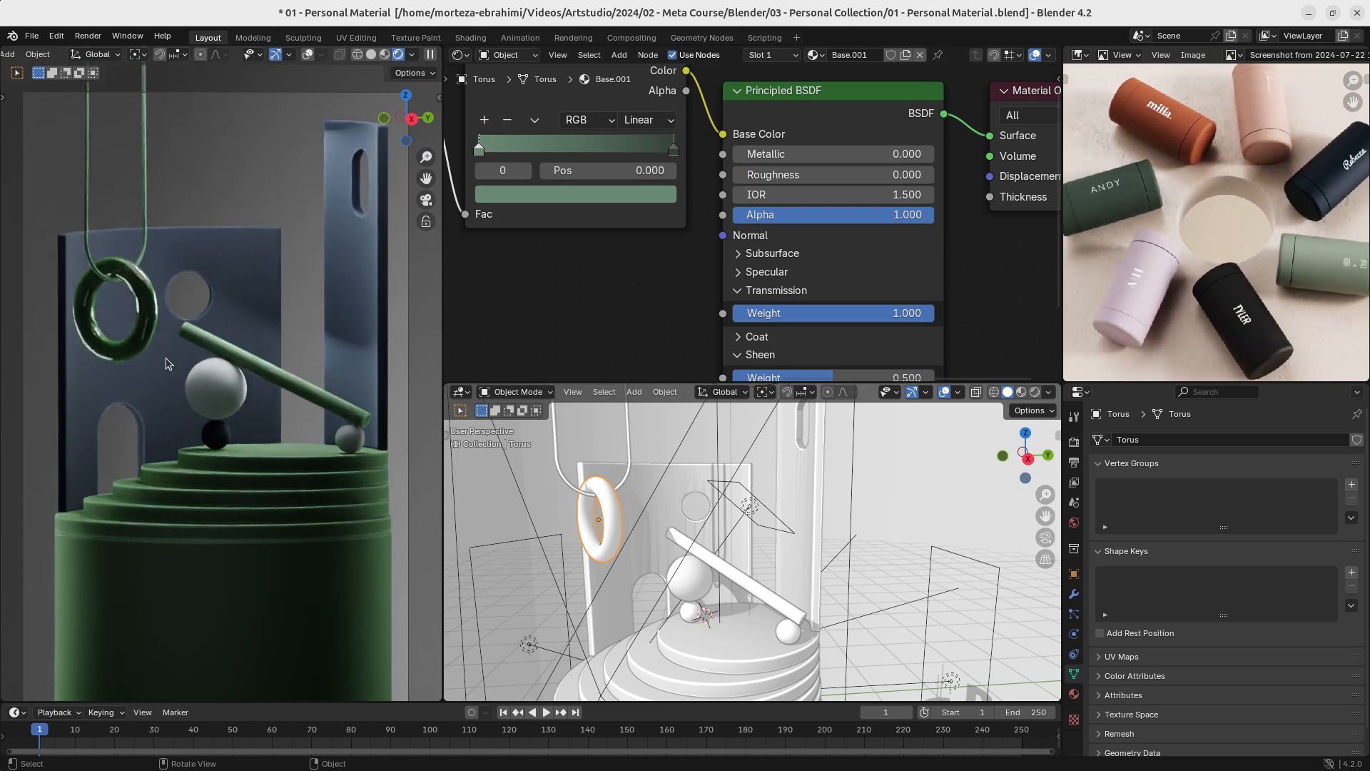
# - Examine the hanging ring up close in the rendered view and set its material's Subsurface Weight to 1.000
pyautogui.press('KP_Decimal')
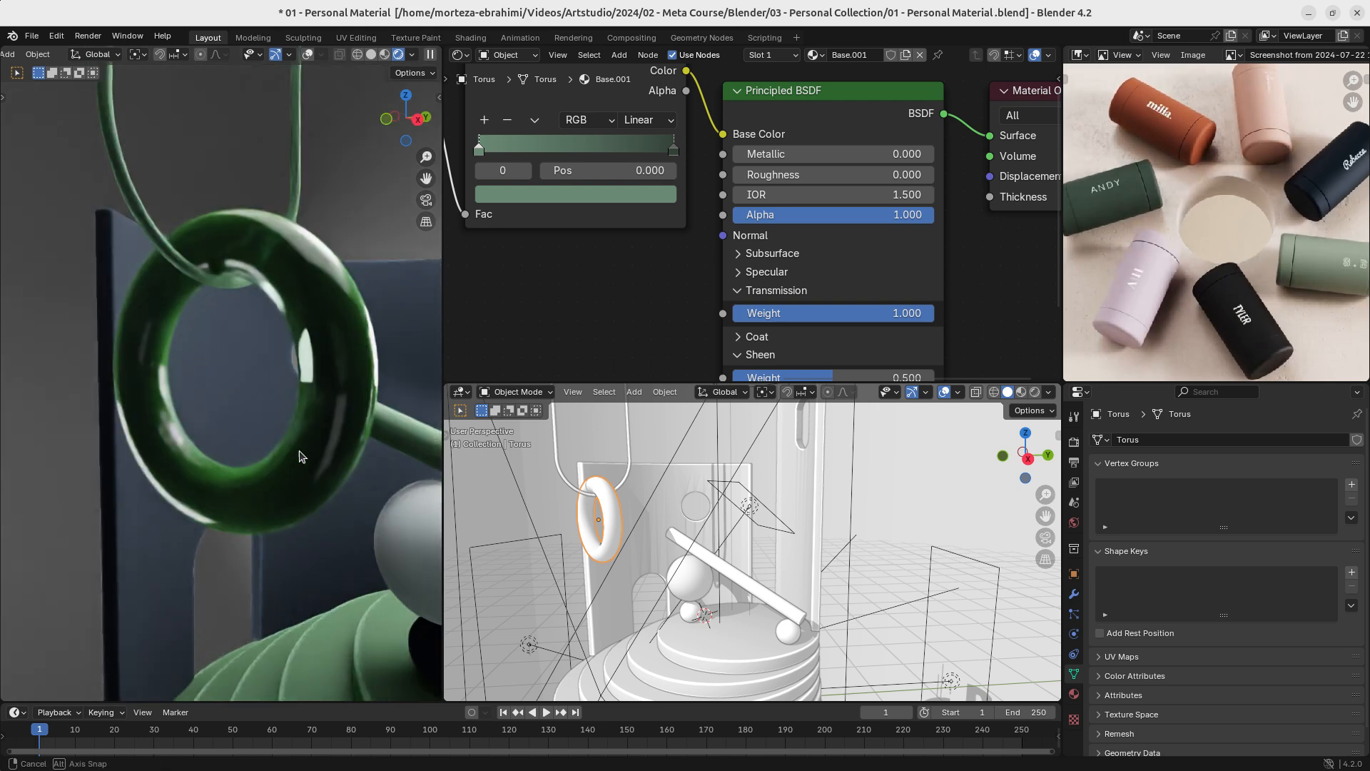
pyautogui.moveTo(300, 457); pyautogui.dragTo(318, 479, button='middle')
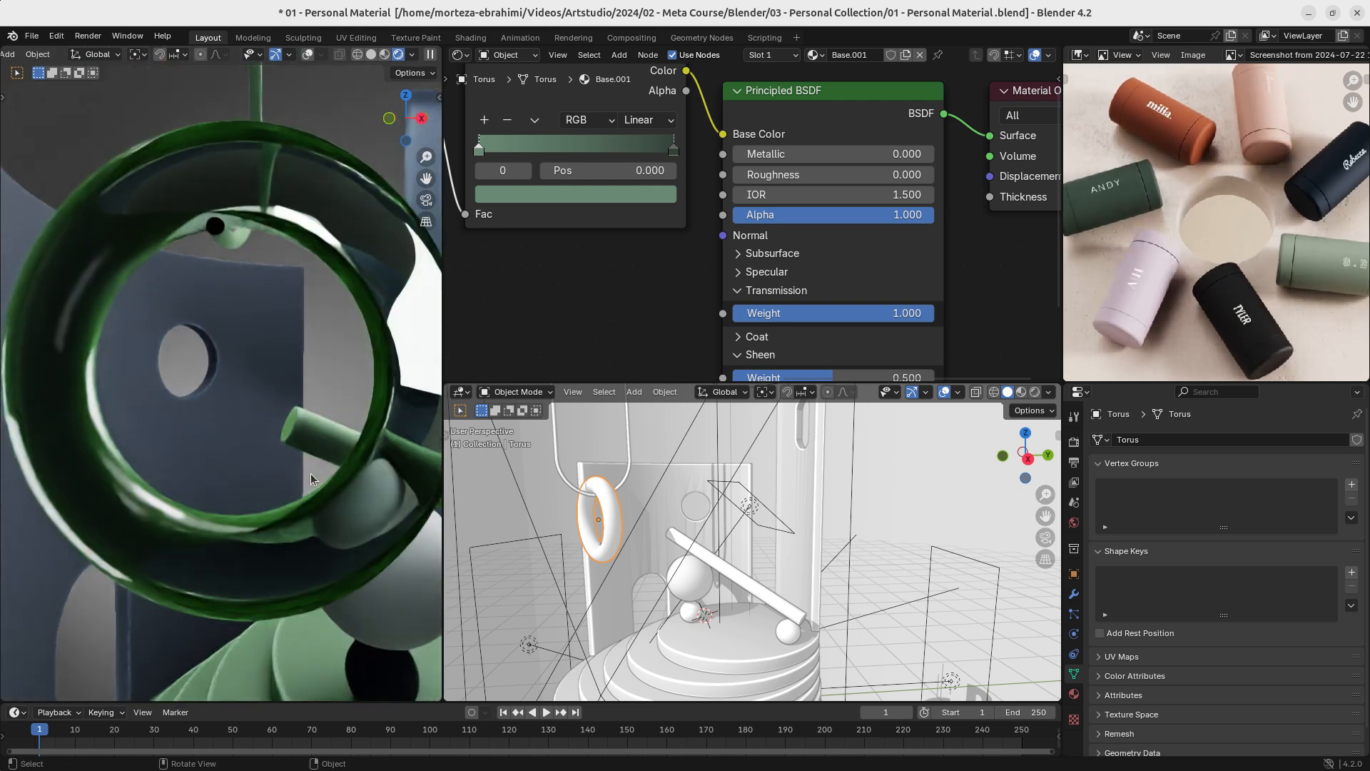
pyautogui.moveTo(324, 346); pyautogui.dragTo(312, 440, button='middle')
pyautogui.moveTo(832, 321); pyautogui.dragTo(769, 293, button='middle')
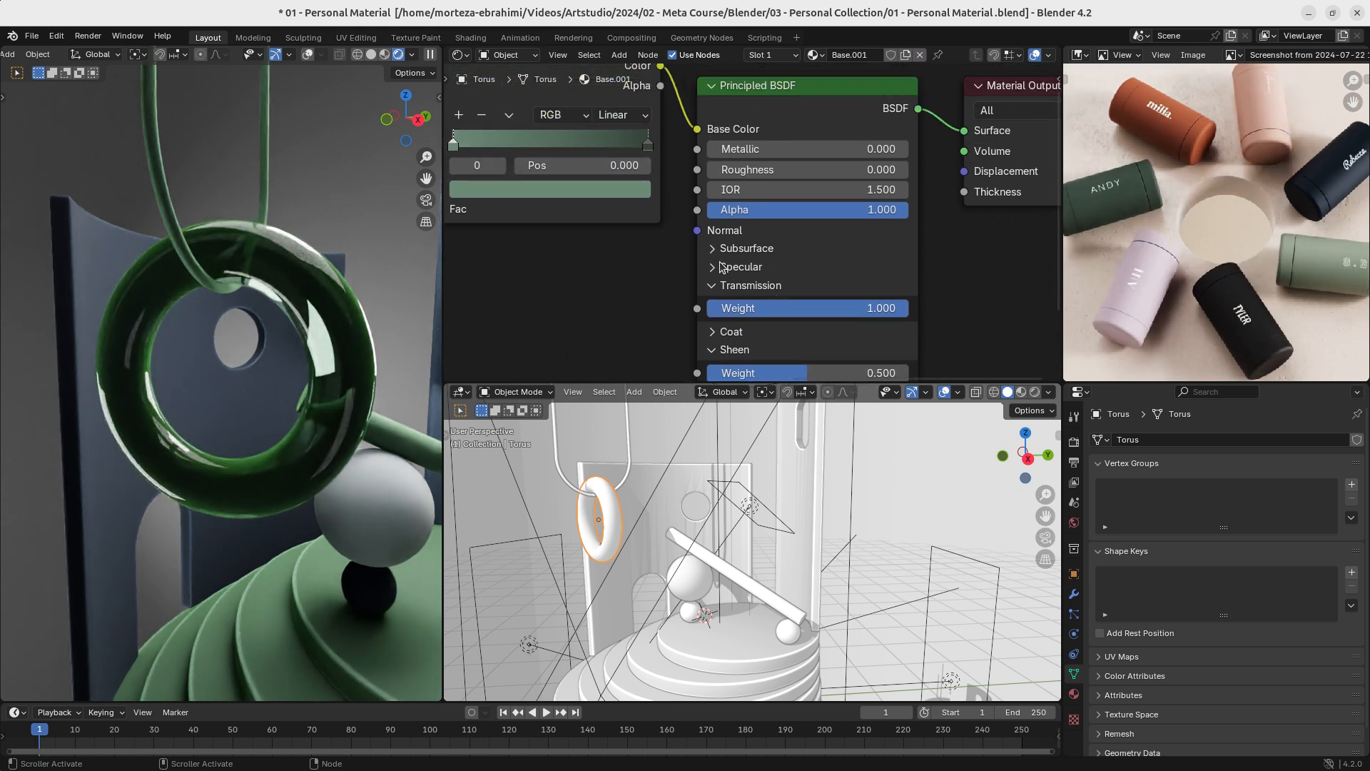
pyautogui.click(717, 250)
pyautogui.moveTo(742, 293); pyautogui.dragTo(921, 293)
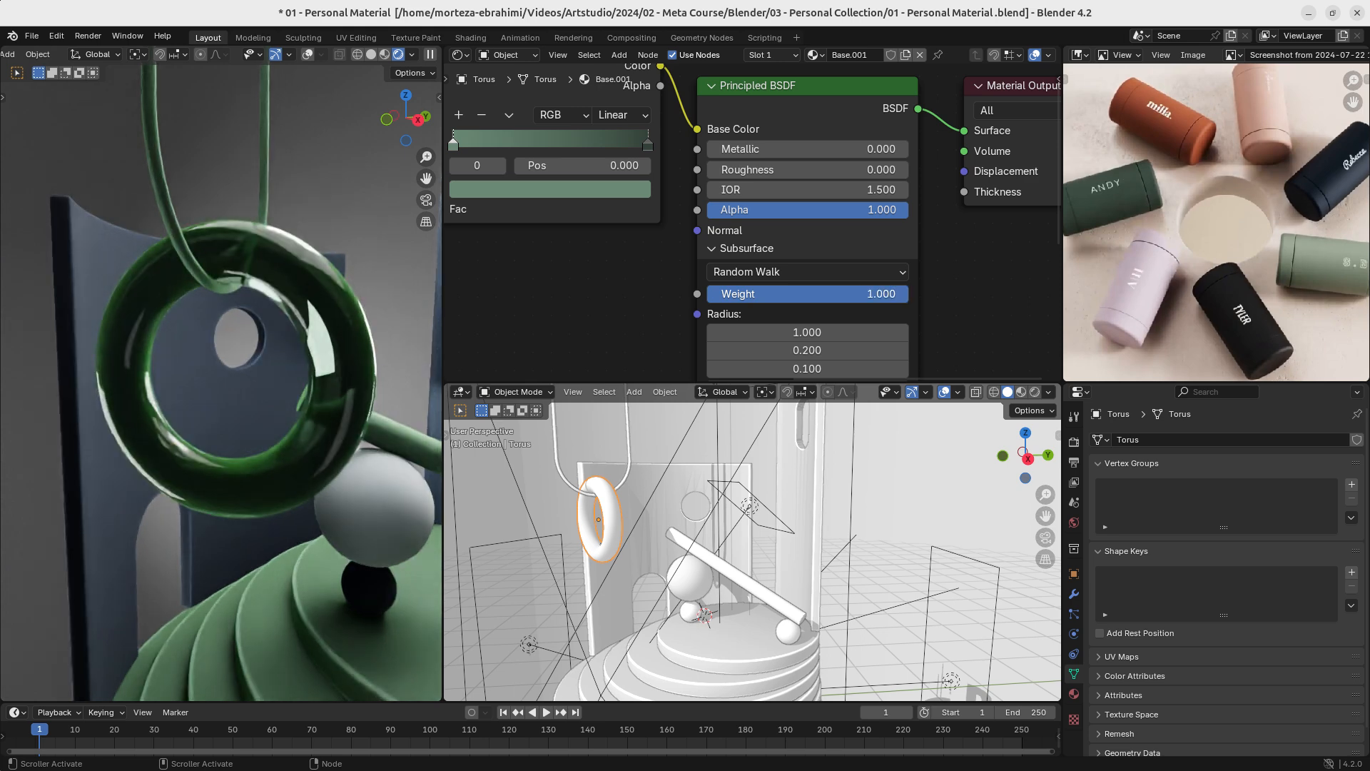
# - Unplug the Color Ramp from the ring material's Base Color, set Roughness to 0.300, and reconnect the ramp to Base Color
pyautogui.scroll(-3, 757, 229)
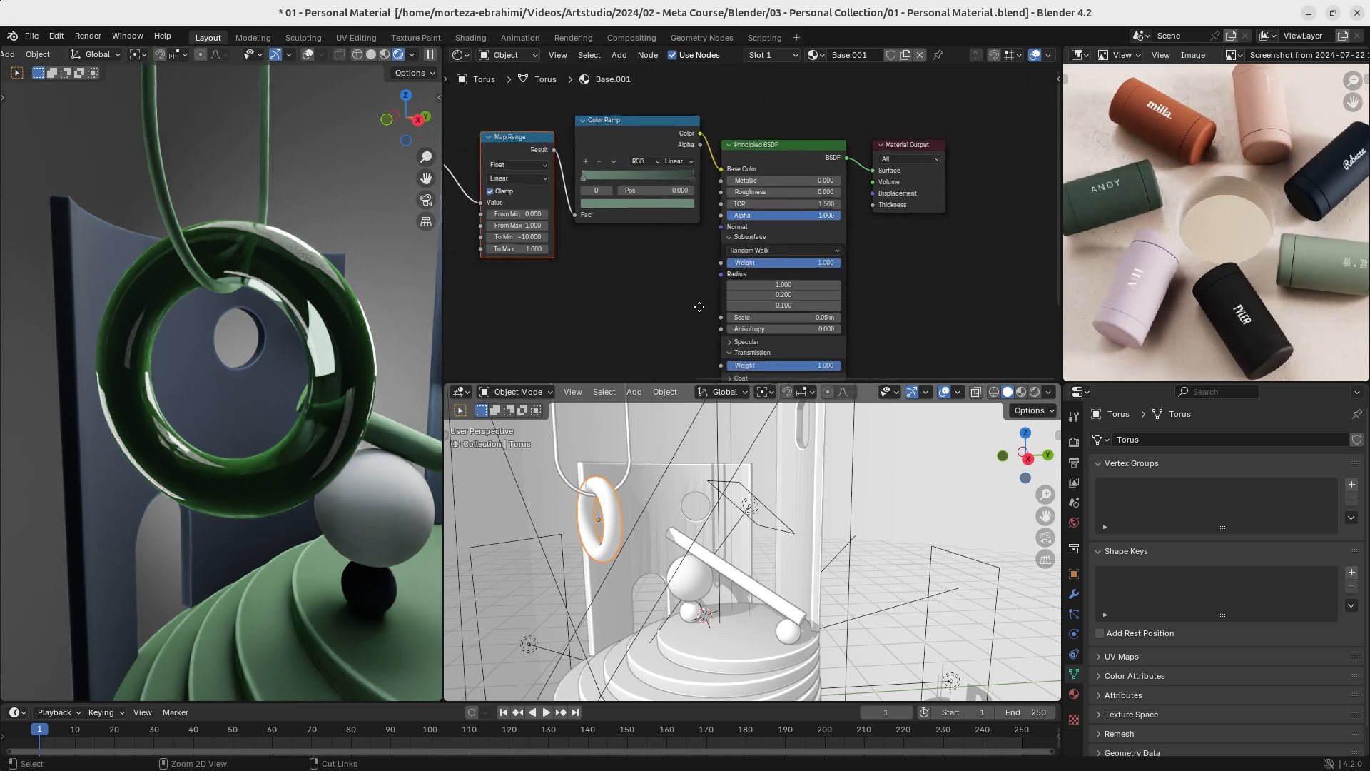
pyautogui.keyDown('ctrl'); pyautogui.moveTo(712, 262); pyautogui.dragTo(707, 146, button='middle'); pyautogui.keyUp('ctrl')
pyautogui.moveTo(706, 147); pyautogui.dragTo(746, 243, button='middle')
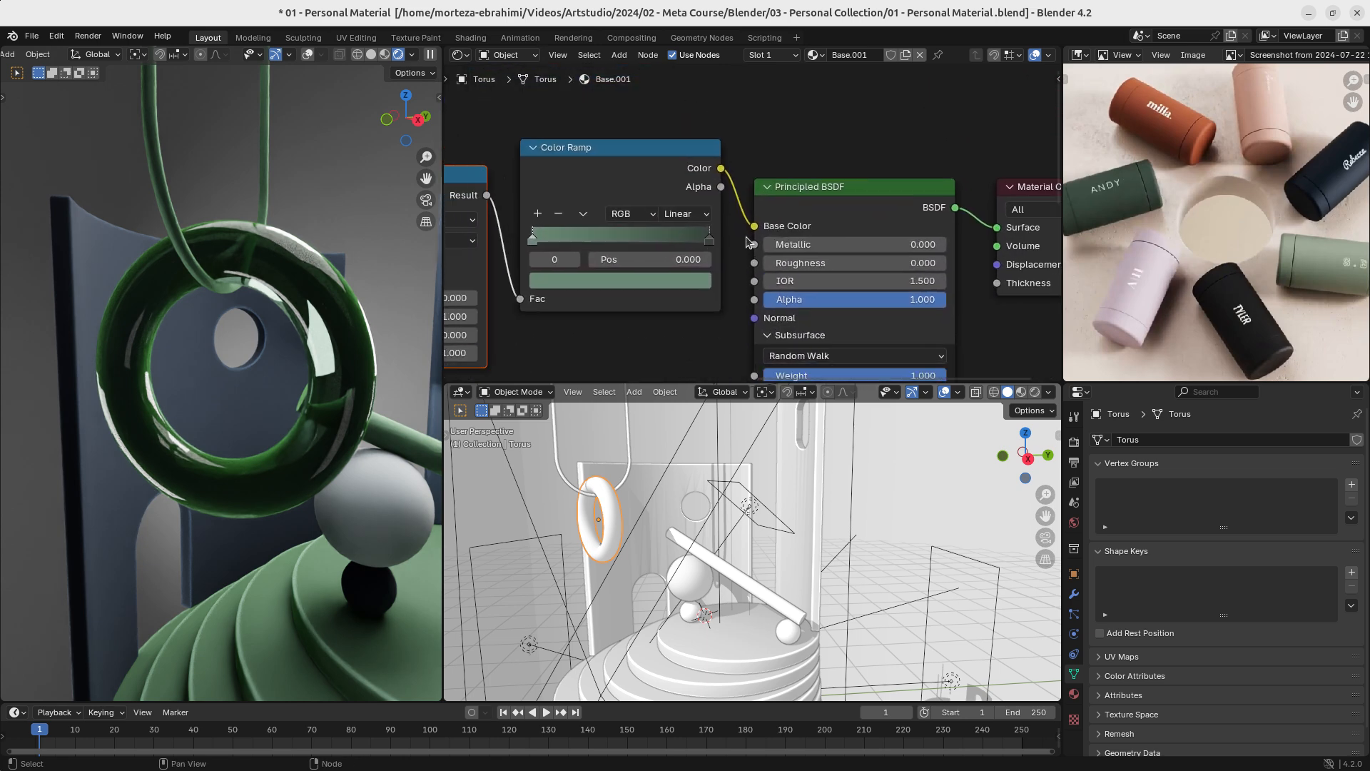
pyautogui.moveTo(754, 227); pyautogui.dragTo(819, 264)
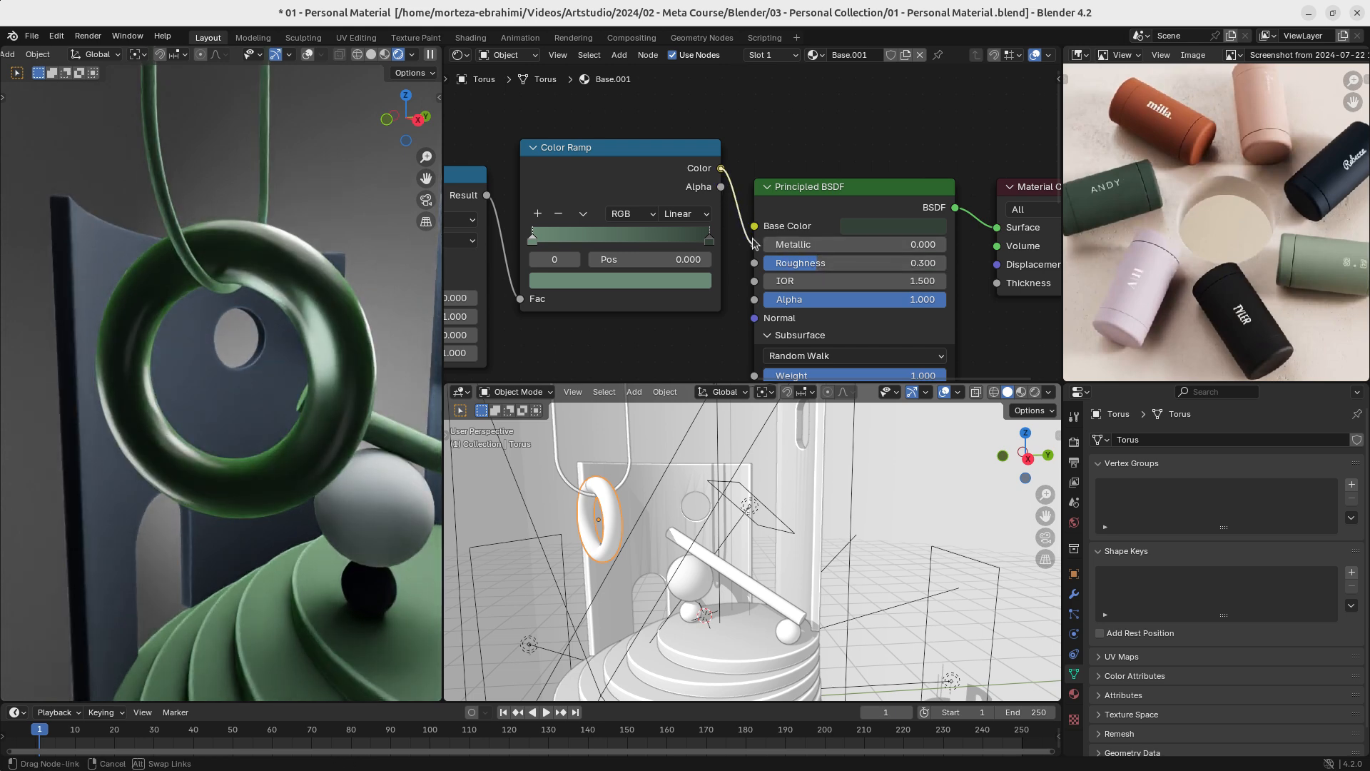
pyautogui.moveTo(754, 227); pyautogui.dragTo(754, 226)
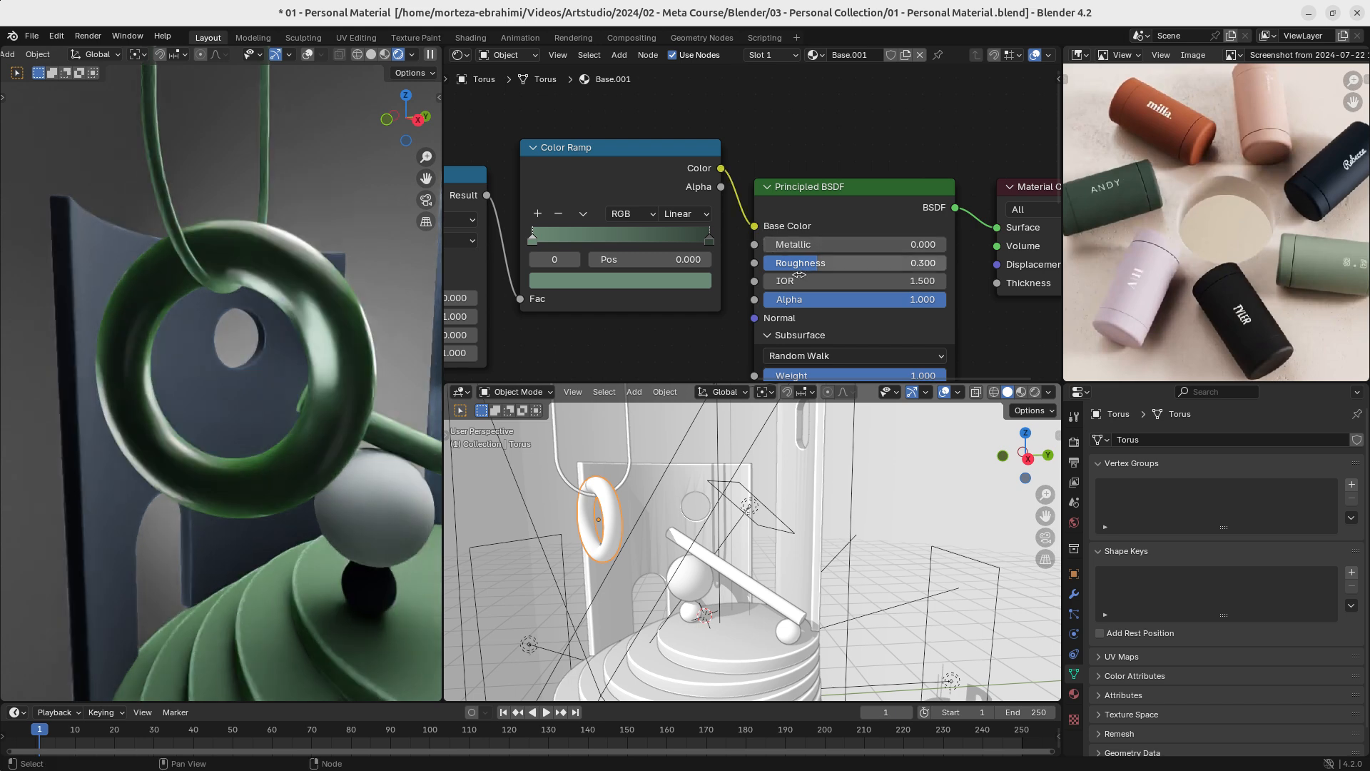
# - Set the hanging ring material's IOR to 1.160
pyautogui.moveTo(809, 280); pyautogui.dragTo(865, 256, button='middle')
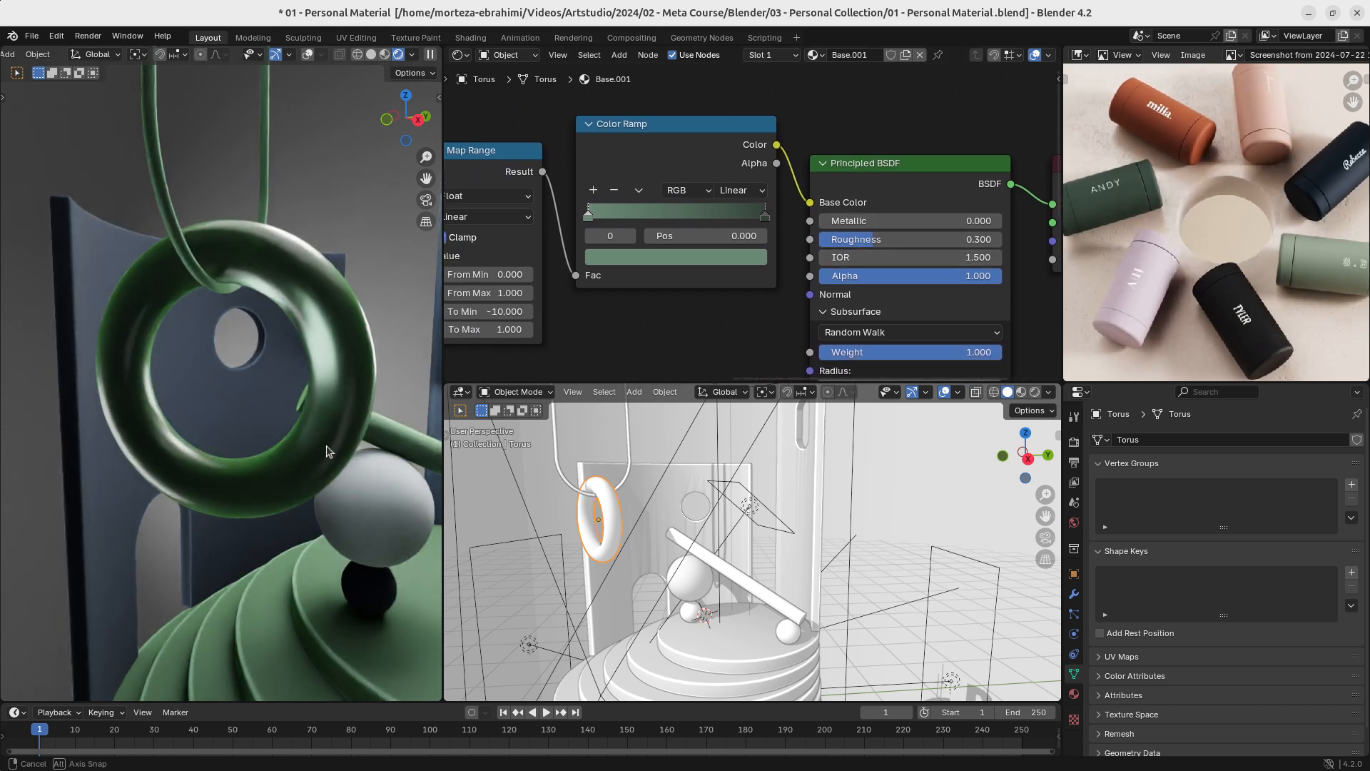
pyautogui.moveTo(327, 451); pyautogui.dragTo(154, 444, button='middle')
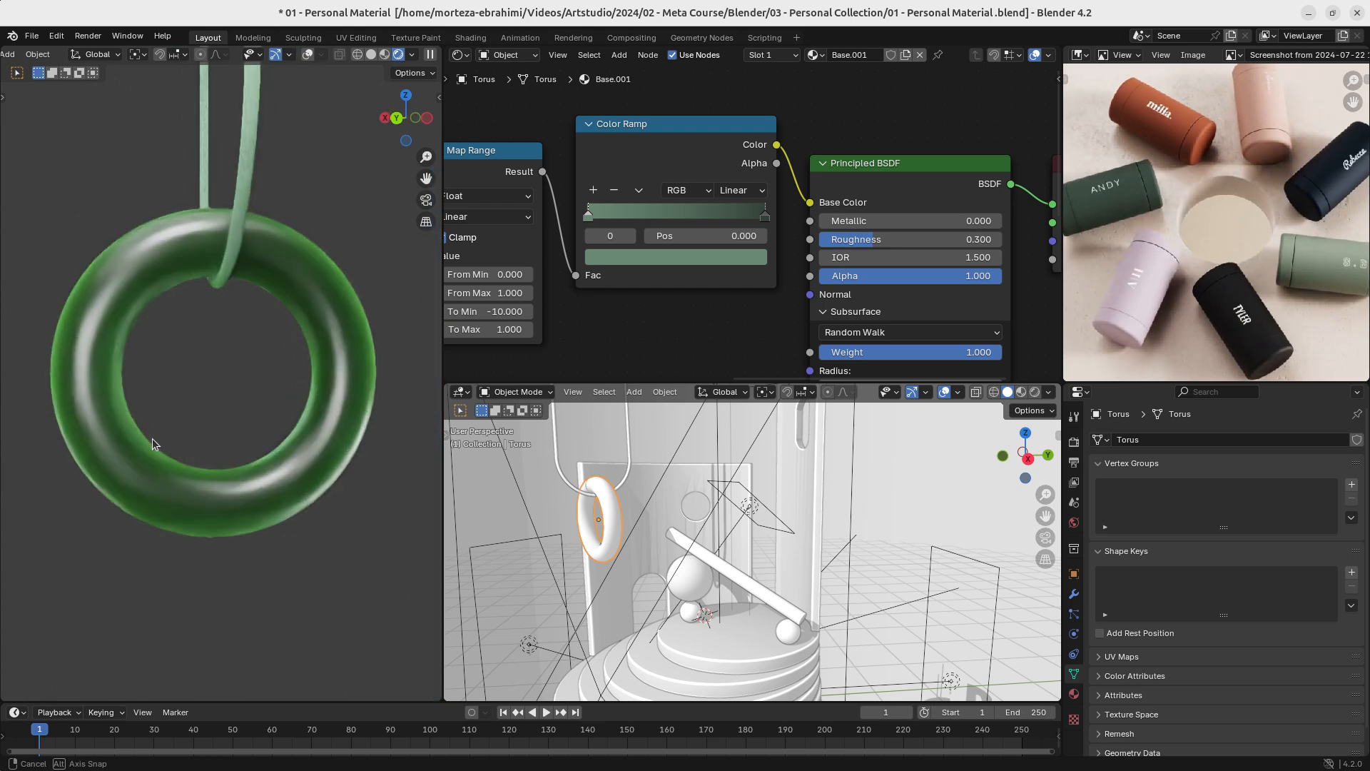
pyautogui.scroll(-7, 674, 329)
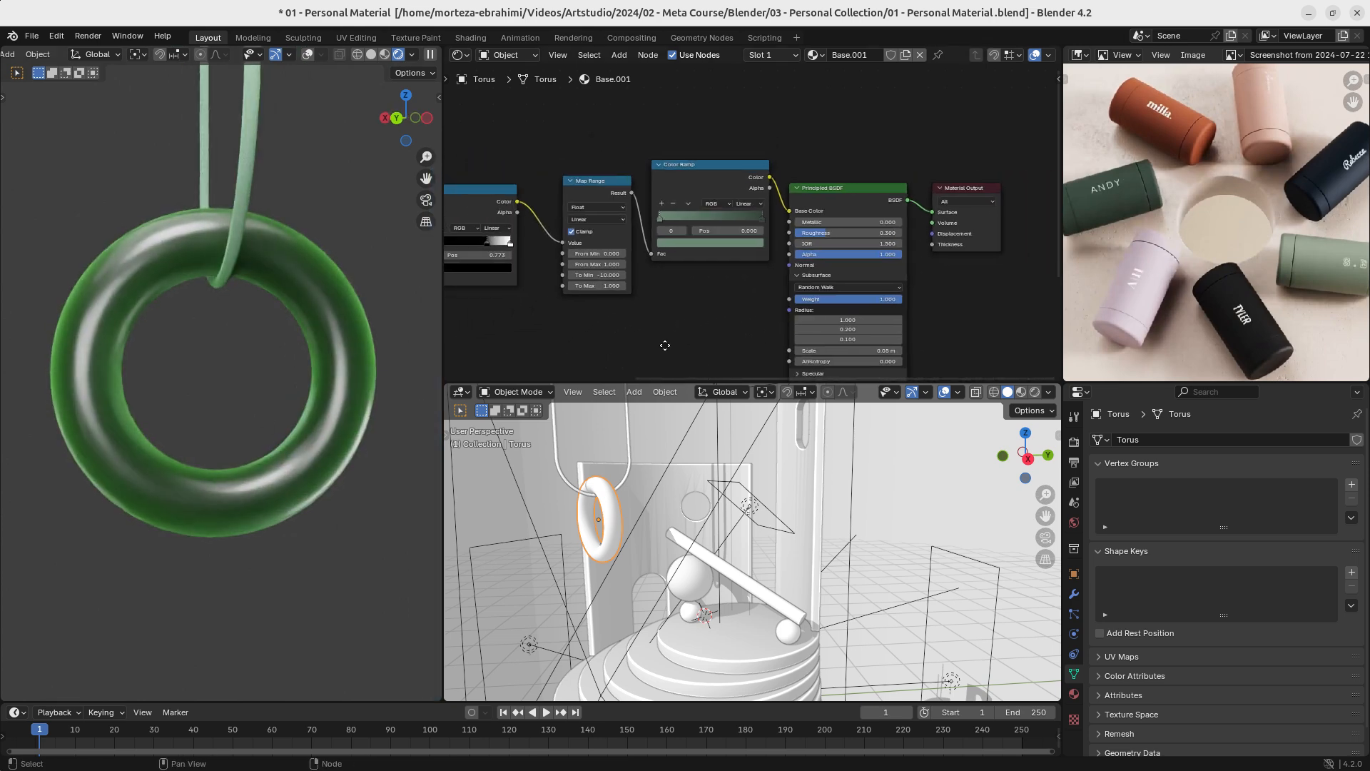
pyautogui.moveTo(664, 345); pyautogui.dragTo(764, 236, button='middle')
pyautogui.moveTo(632, 254); pyautogui.dragTo(592, 334, button='middle')
pyautogui.moveTo(592, 333); pyautogui.dragTo(542, 314, button='middle')
pyautogui.keyDown('ctrl'); pyautogui.moveTo(543, 314); pyautogui.dragTo(582, 357, button='middle'); pyautogui.keyUp('ctrl')
pyautogui.keyDown('ctrl'); pyautogui.moveTo(582, 357); pyautogui.dragTo(618, 265, button='middle'); pyautogui.keyUp('ctrl')
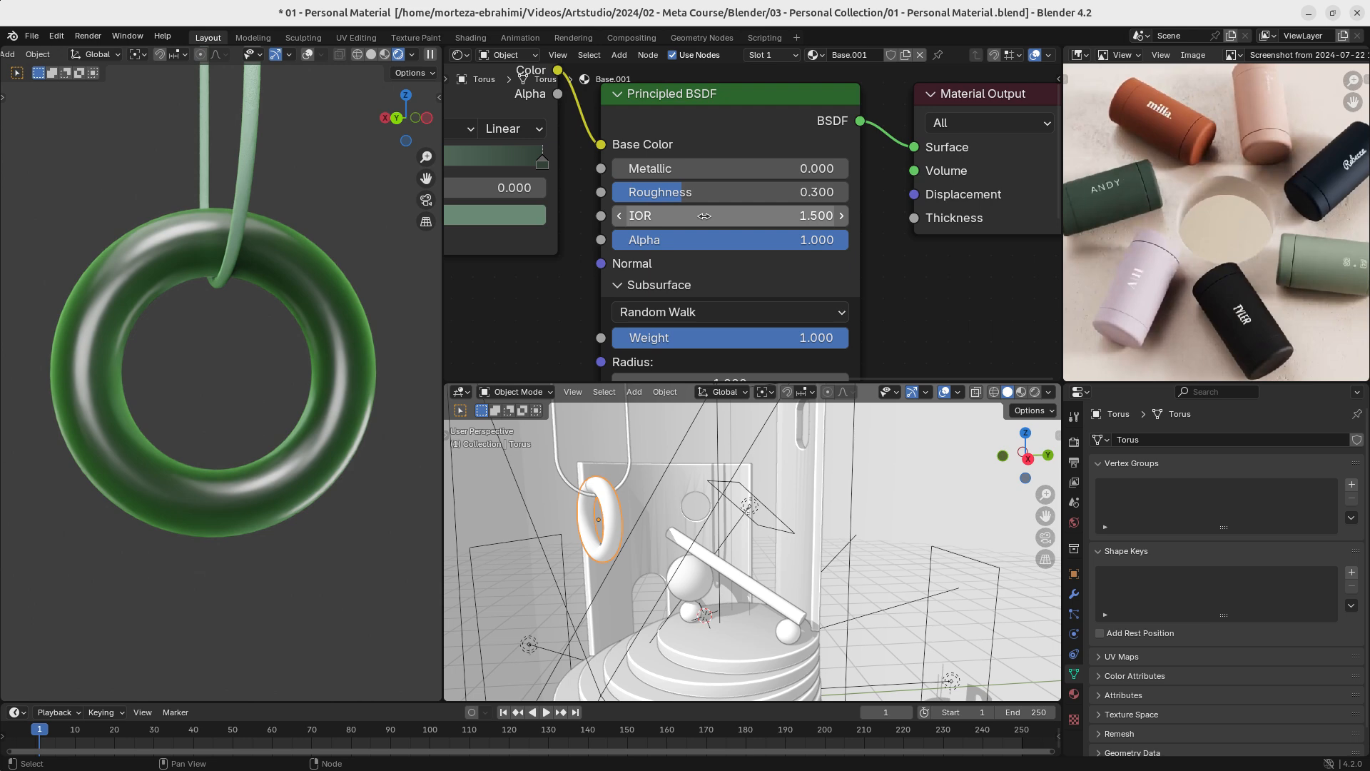
pyautogui.keyDown('shift'); pyautogui.moveTo(703, 215); pyautogui.dragTo(637, 216); pyautogui.keyUp('shift')
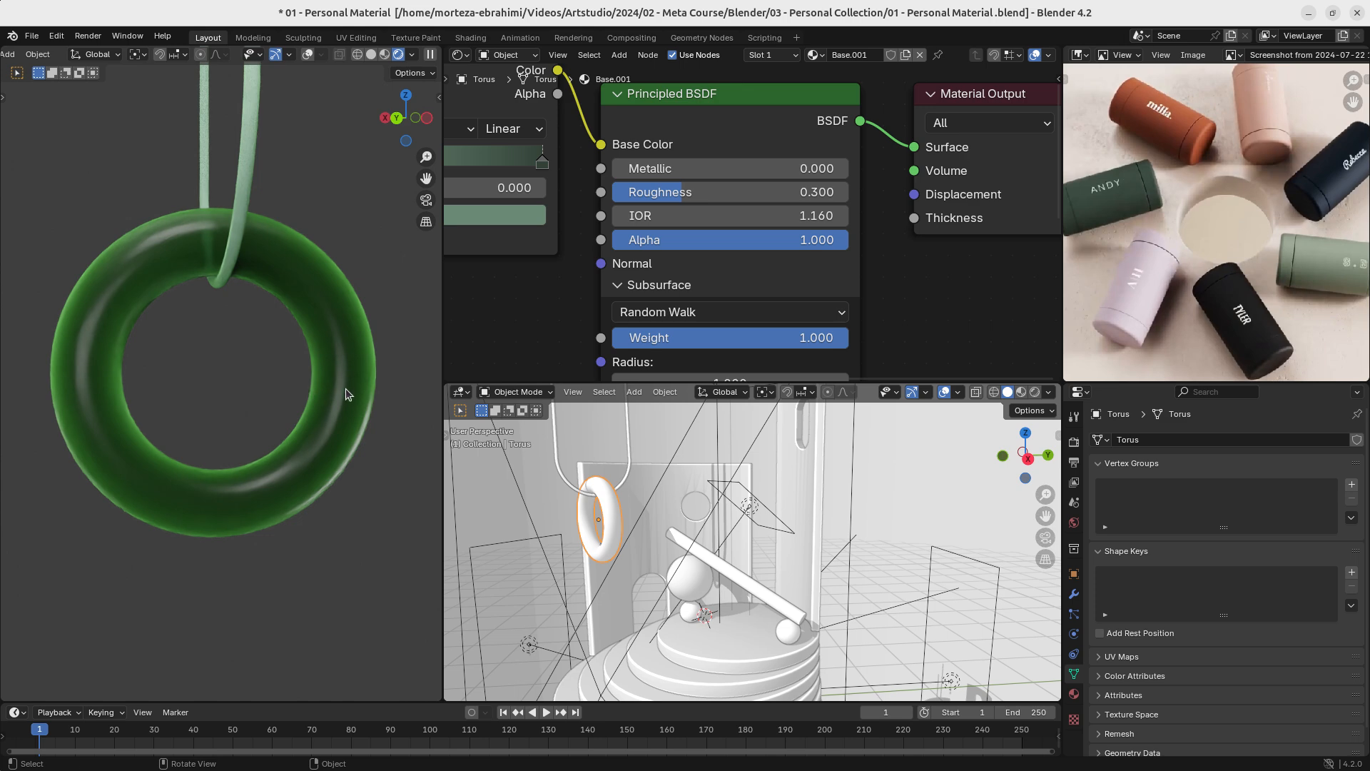
# - Duplicate the hanging ring, offsetting the copy by about -0.11 m on global Z and -0.16 m on global Y
pyautogui.hotkey('shift', 'd')
pyautogui.press('z')
pyautogui.click(310, 421)
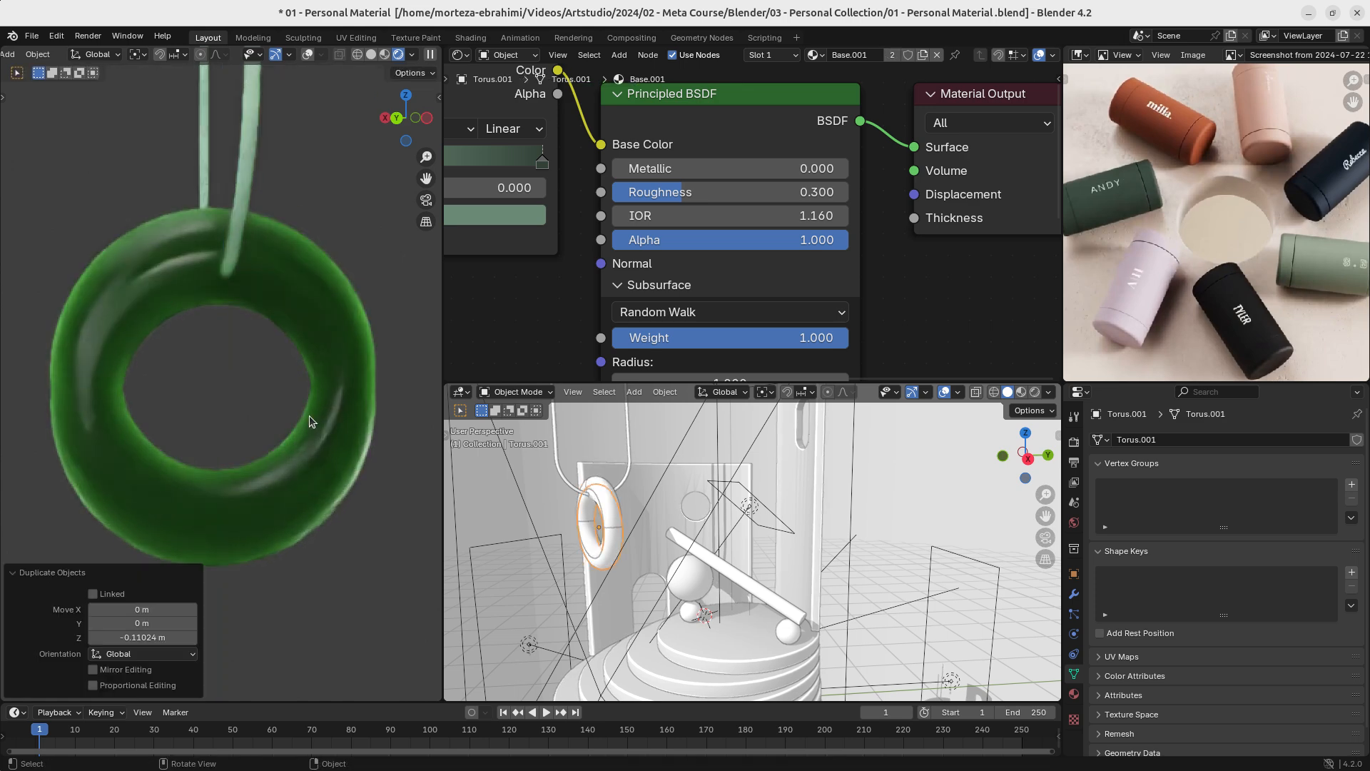
pyautogui.press('g')
pyautogui.press('y')
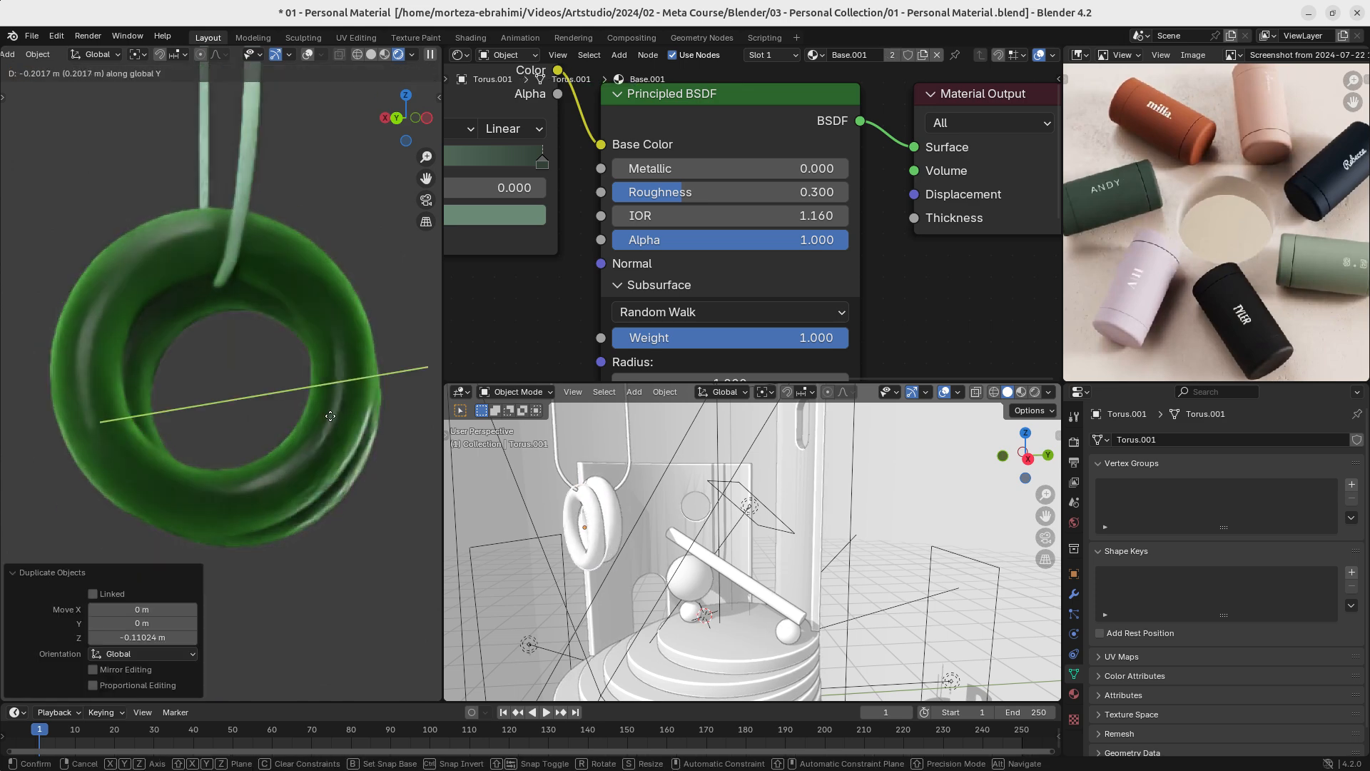
pyautogui.click(326, 424)
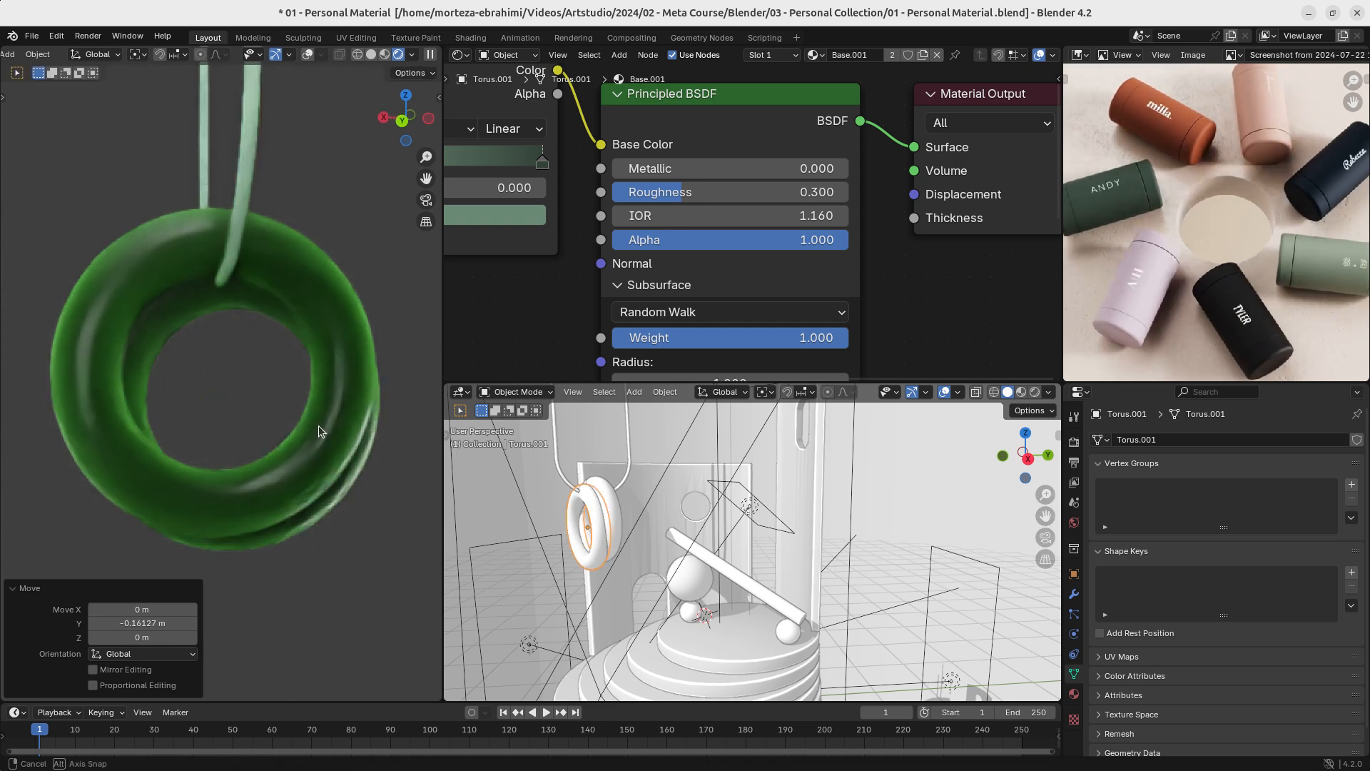
# - Reposition the duplicated ring by about -0.092 m along global Y and 0.228 m along global Z
pyautogui.moveTo(318, 425); pyautogui.dragTo(204, 464, button='middle')
pyautogui.press('g')
pyautogui.press('y')
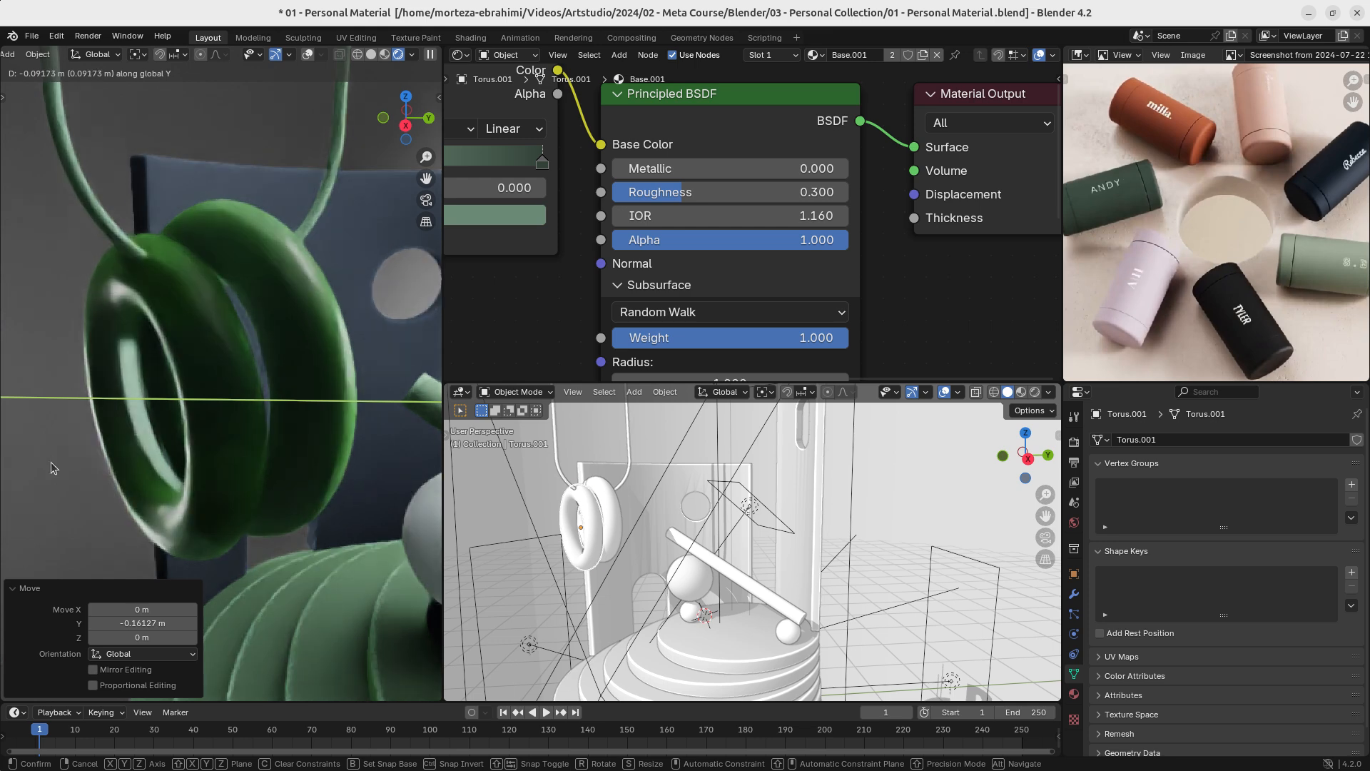
pyautogui.click(50, 461)
pyautogui.press('g')
pyautogui.press('z')
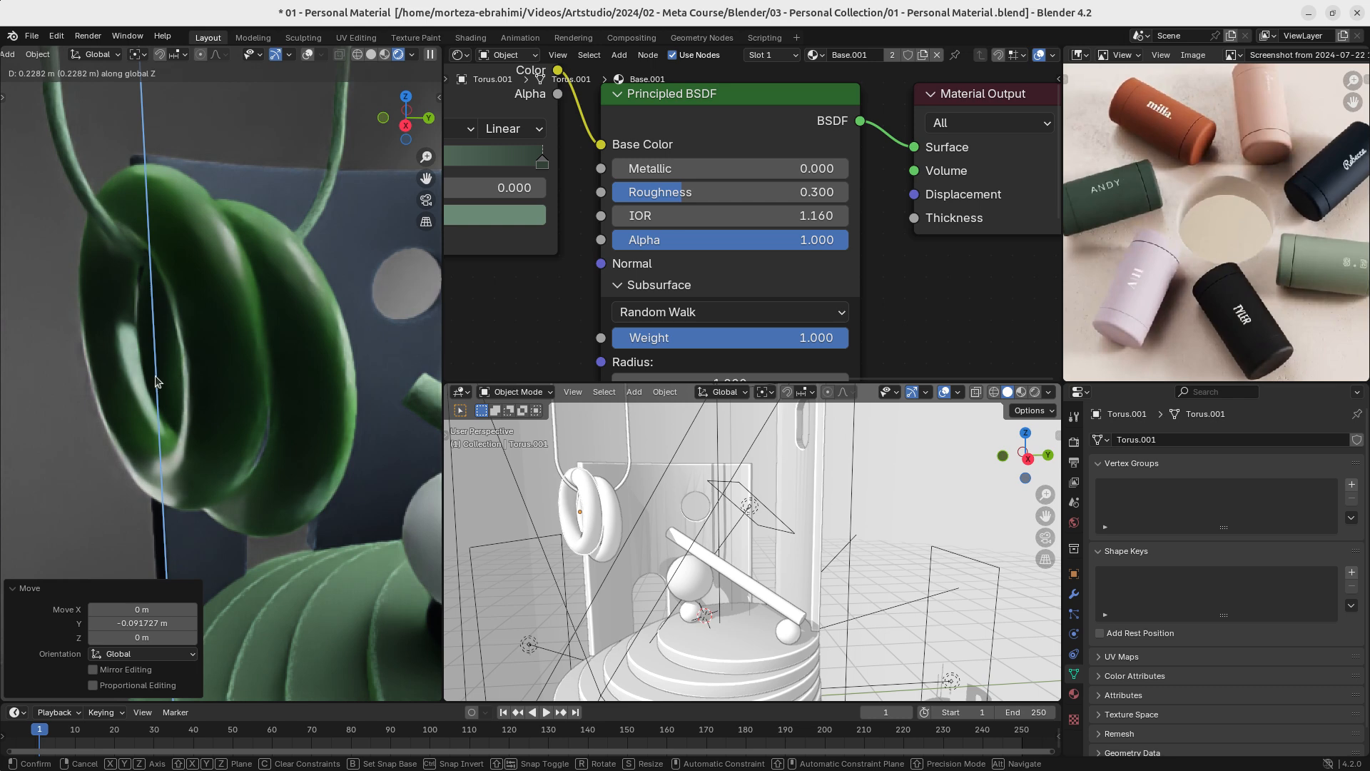
pyautogui.click(207, 378)
pyautogui.moveTo(227, 391); pyautogui.dragTo(359, 329, button='middle')
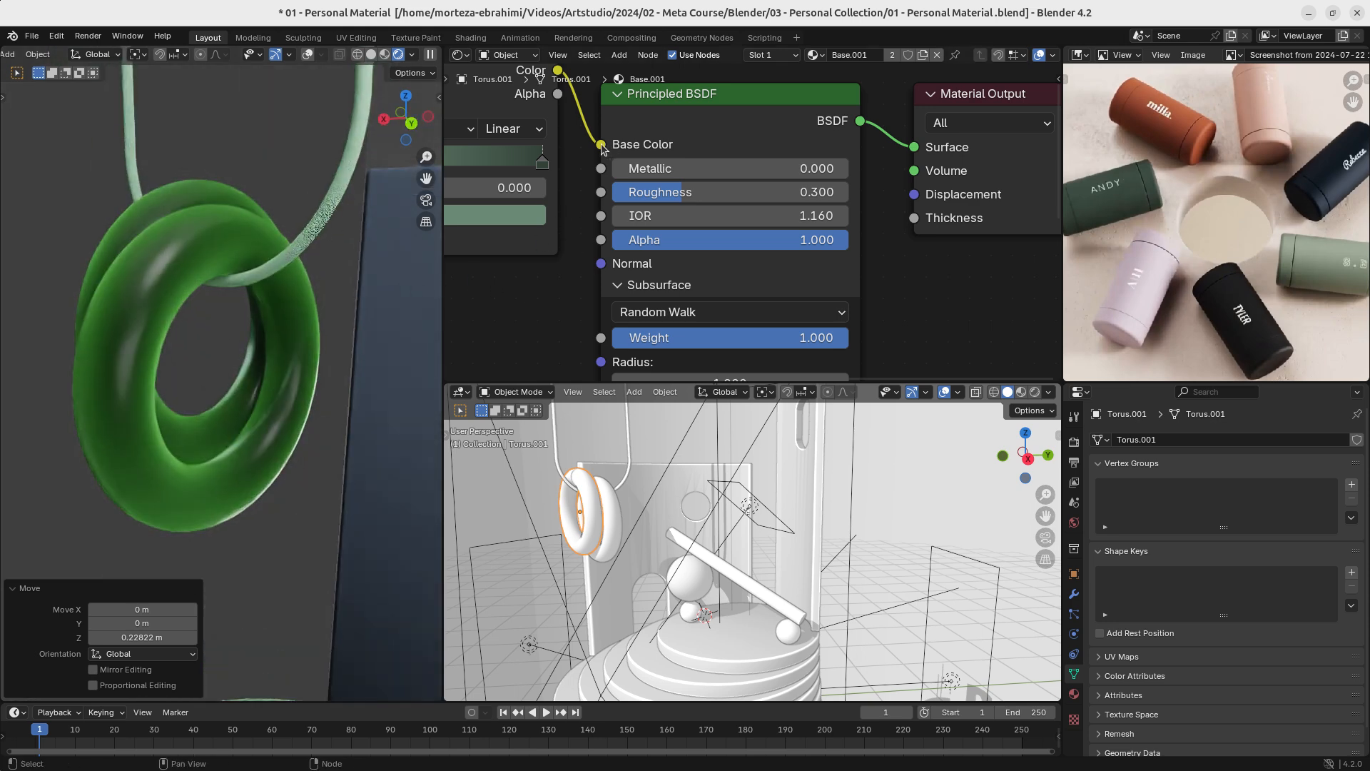
# - Unplug the Color Ramp from the ring material's Base Color and pick a muted blue-violet colour for it
pyautogui.moveTo(602, 145); pyautogui.dragTo(578, 156)
pyautogui.click(739, 150)
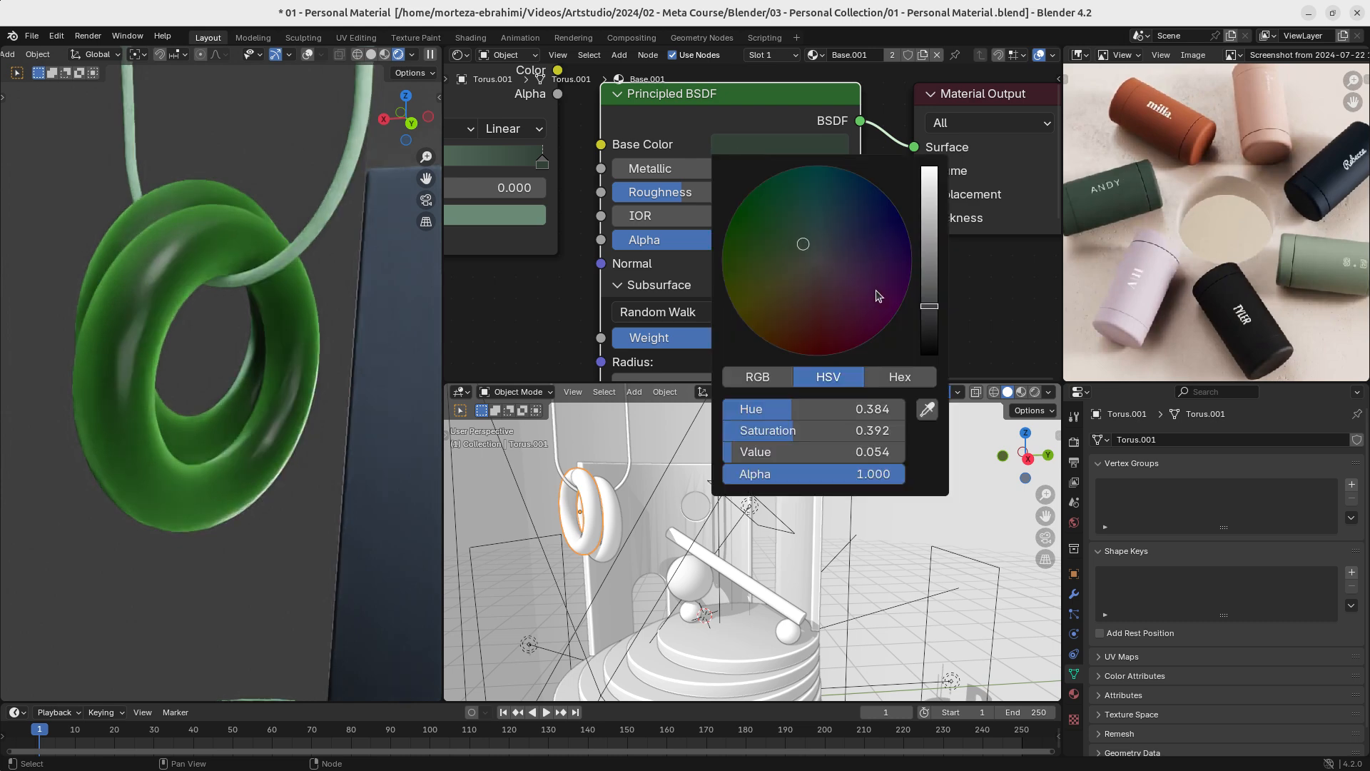
pyautogui.scroll(5, 878, 295)
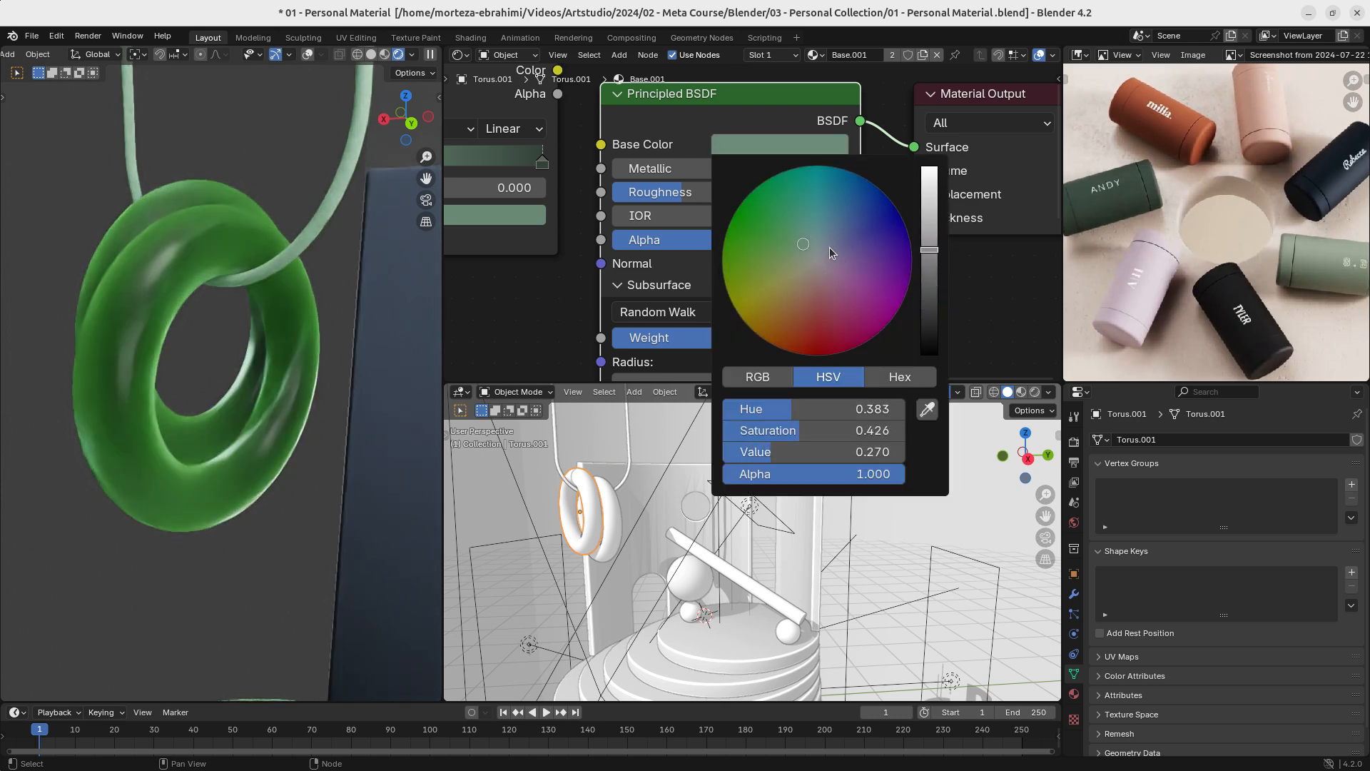
pyautogui.moveTo(830, 247)
pyautogui.mouseDown()
pyautogui.moveTo(786, 223)
pyautogui.moveTo(833, 244)
pyautogui.mouseUp()
pyautogui.scroll(-8, 582, 275)
# - Set the ring material's Sheen Weight to 0.000
pyautogui.moveTo(597, 333); pyautogui.dragTo(598, 204, button='middle')
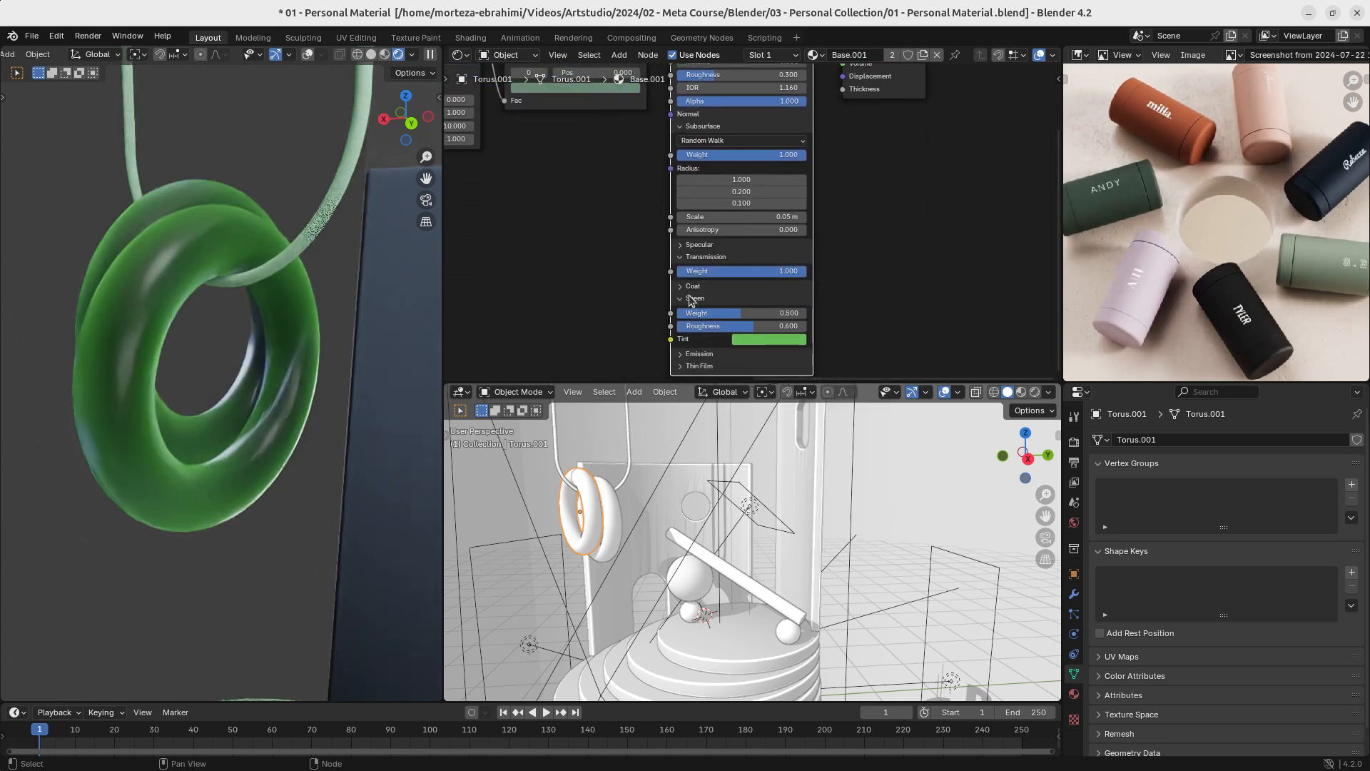
pyautogui.scroll(2, 691, 300)
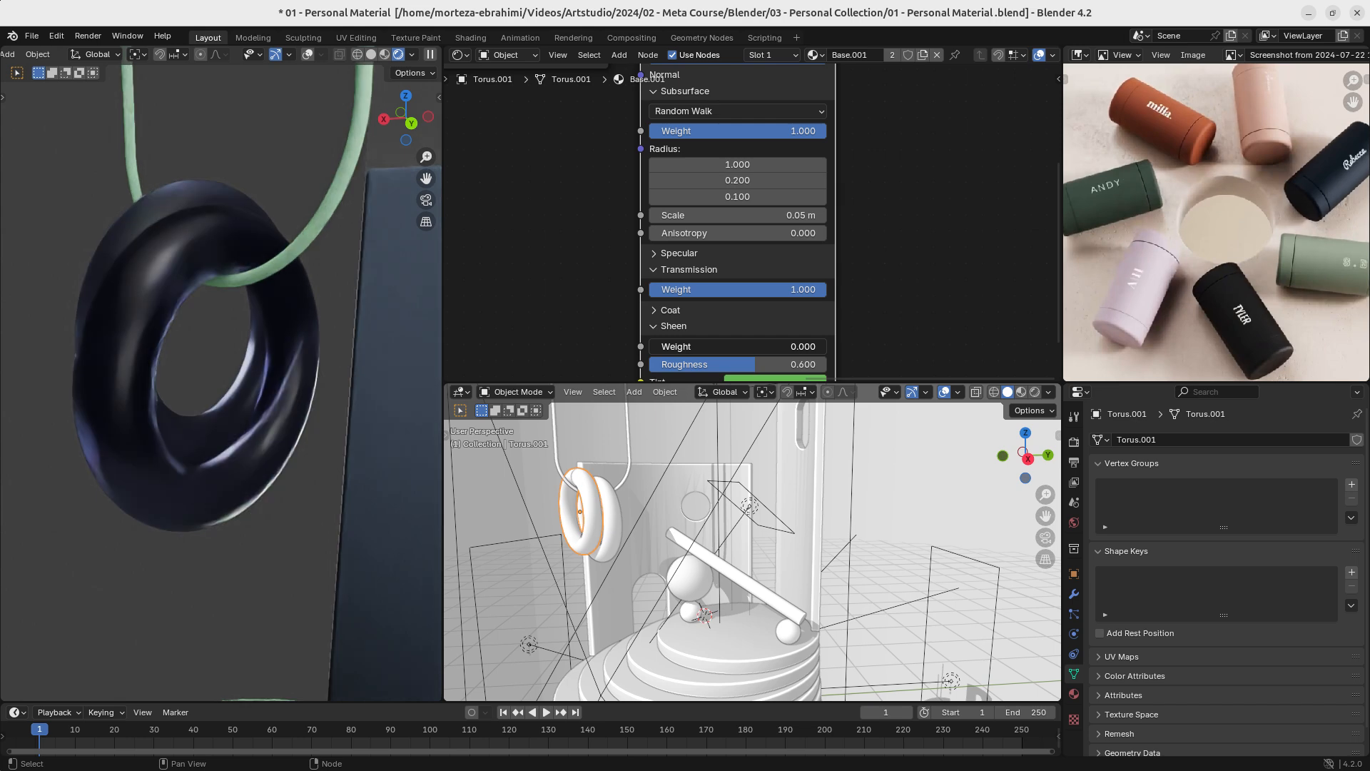
pyautogui.moveTo(652, 132); pyautogui.dragTo(645, 324, button='middle')
pyautogui.moveTo(197, 374); pyautogui.dragTo(316, 393, button='middle')
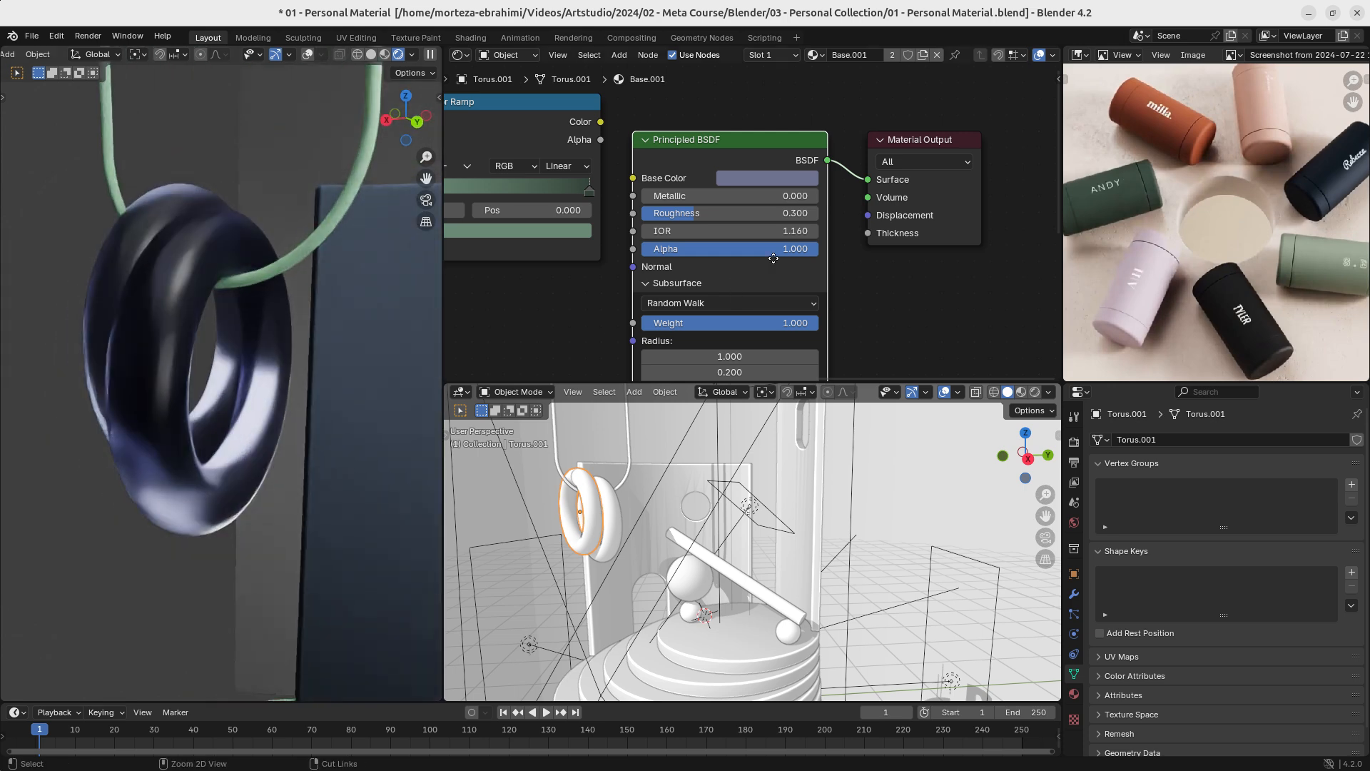
# - Set the ring material's Roughness to 0.500 and its Base Color to beige with Hue 0.135, Saturation 0.400 and Value 0.456
pyautogui.scroll(1, 752, 219)
pyautogui.moveTo(703, 216)
pyautogui.mouseDown()
pyautogui.moveTo(777, 216)
pyautogui.moveTo(727, 213)
pyautogui.mouseUp()
pyautogui.click(768, 168)
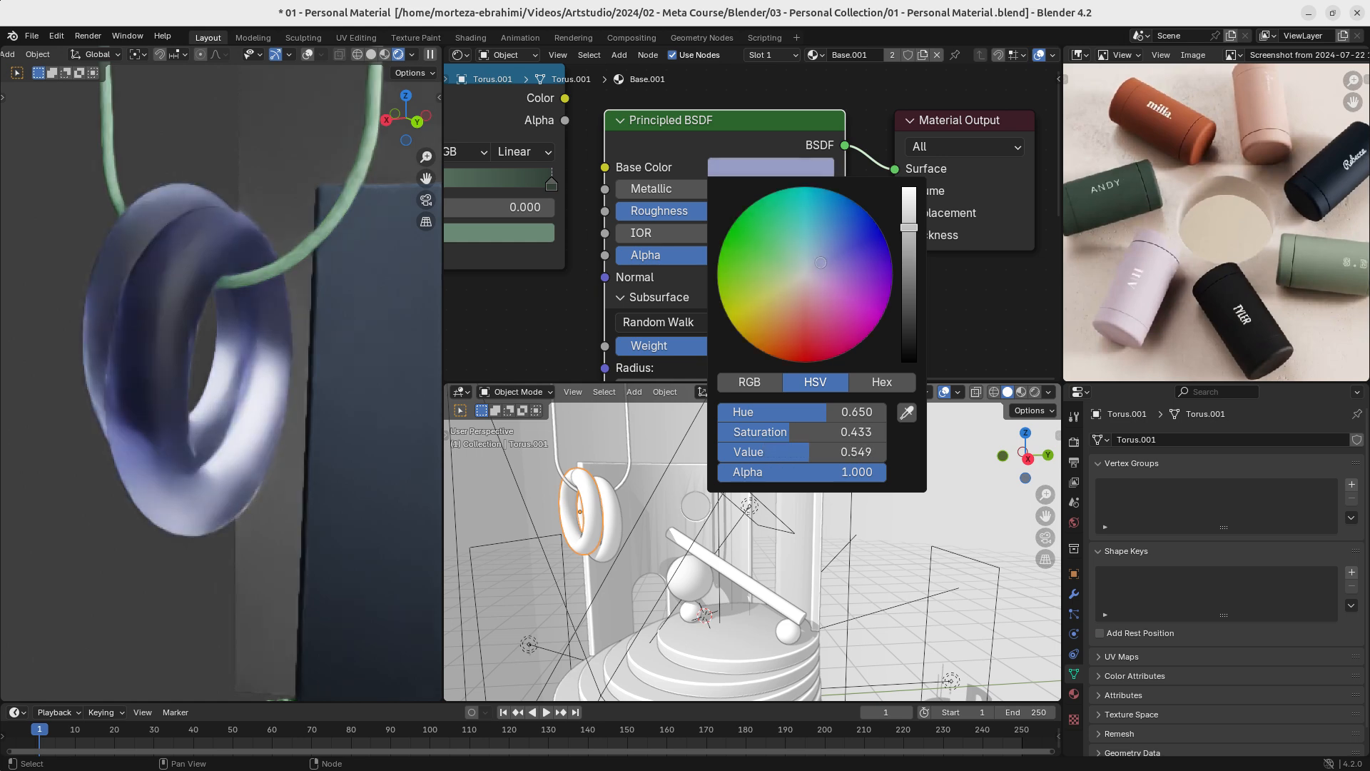
pyautogui.moveTo(909, 233); pyautogui.dragTo(908, 238)
pyautogui.click(780, 292)
pyautogui.moveTo(780, 292); pyautogui.dragTo(793, 277)
pyautogui.moveTo(237, 431); pyautogui.dragTo(310, 378, button='middle')
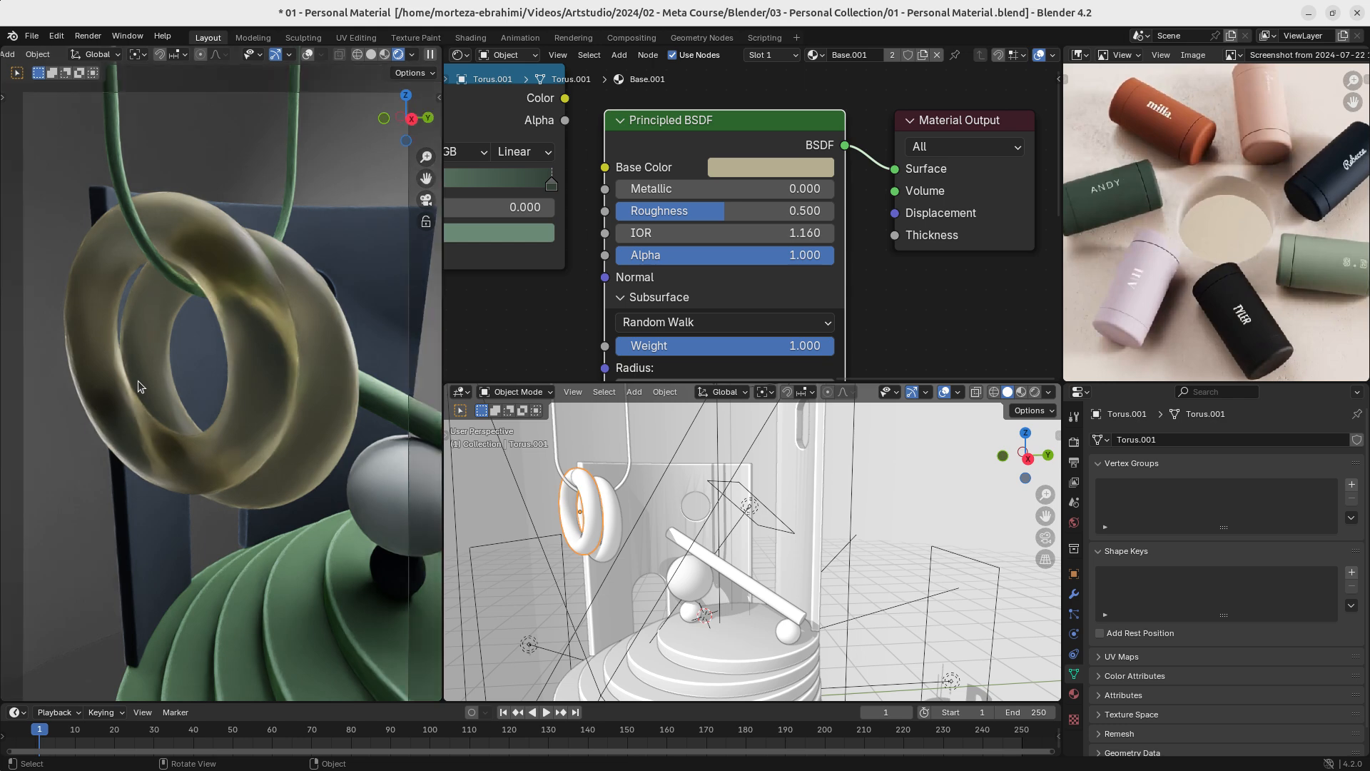
# - In the camera view, change the ring material to near-white Base Color with Saturation 0.000, Roughness 0.700 and IOR 1.400
pyautogui.press('KP_0')
pyautogui.click(763, 168)
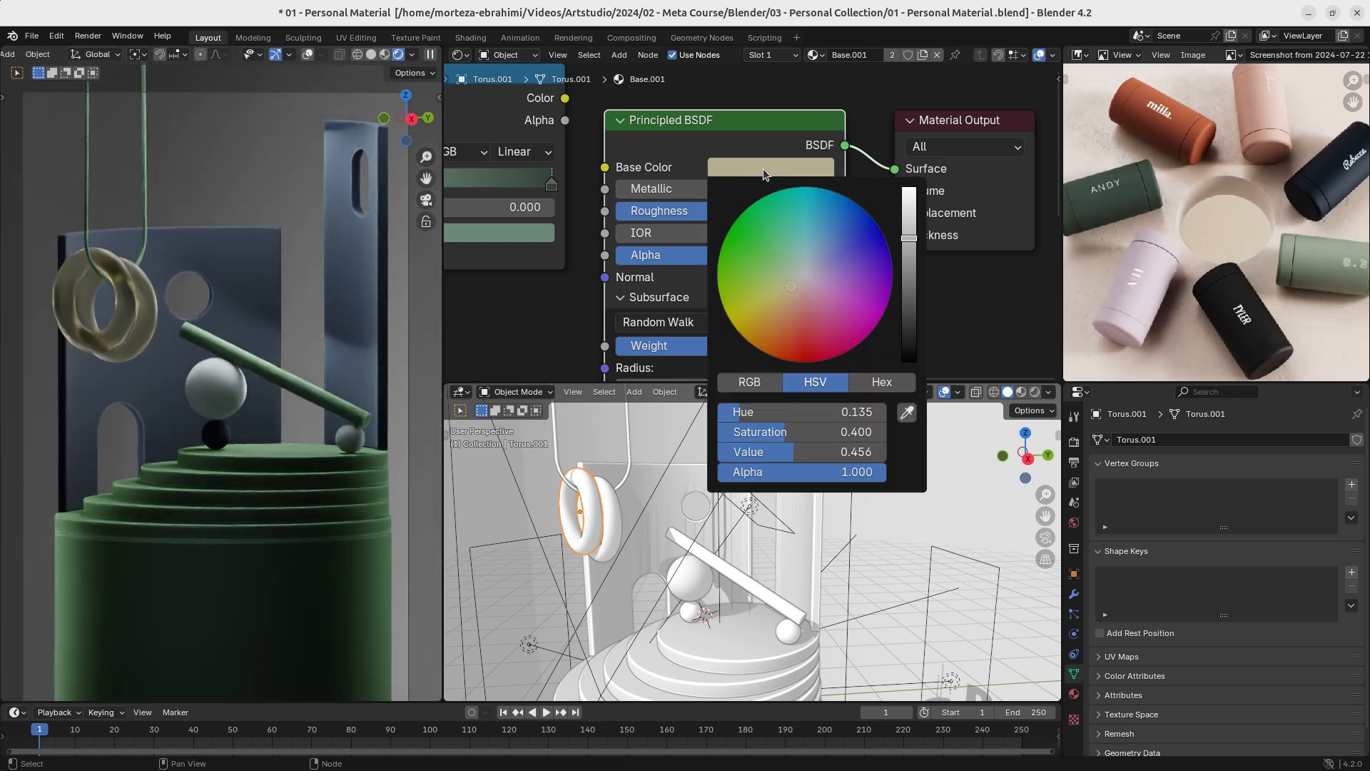
pyautogui.moveTo(798, 432); pyautogui.dragTo(728, 431)
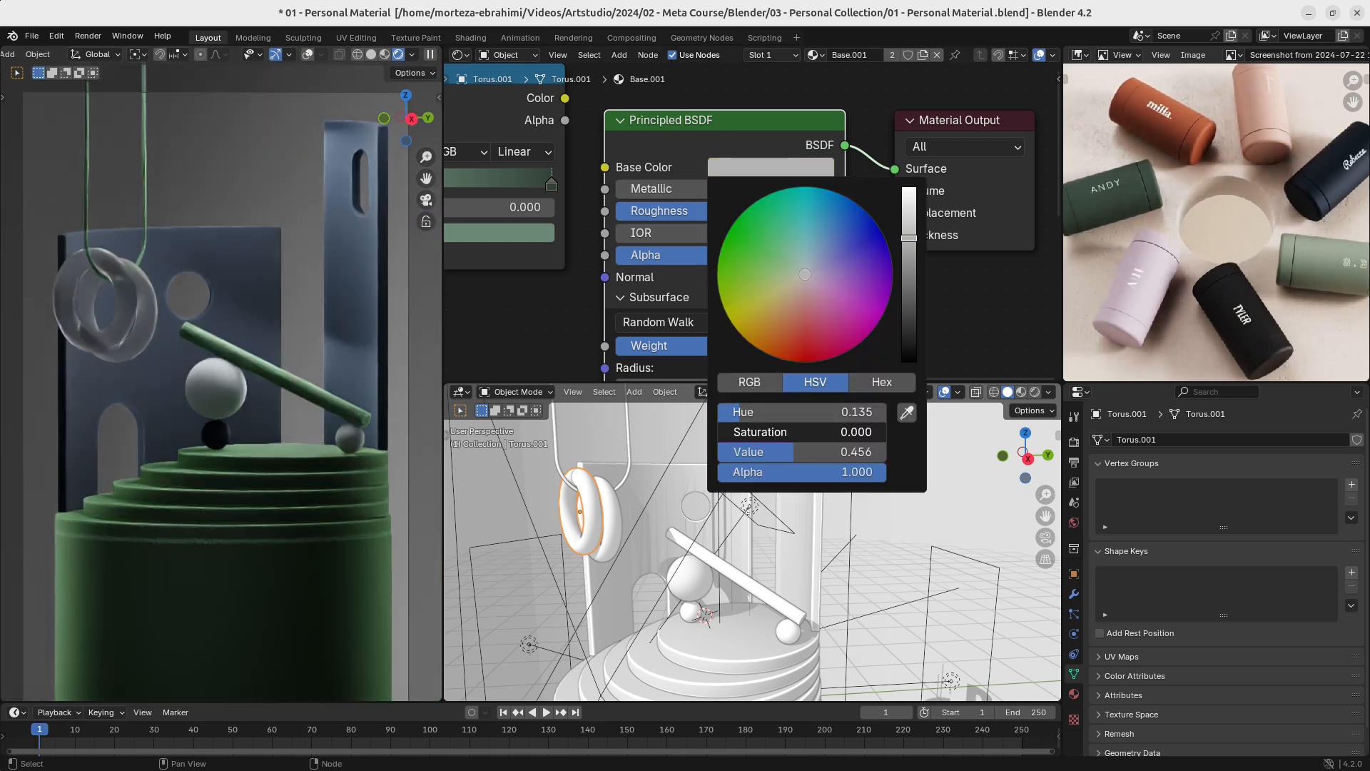
pyautogui.moveTo(909, 239); pyautogui.dragTo(910, 194)
pyautogui.moveTo(700, 215); pyautogui.dragTo(782, 232)
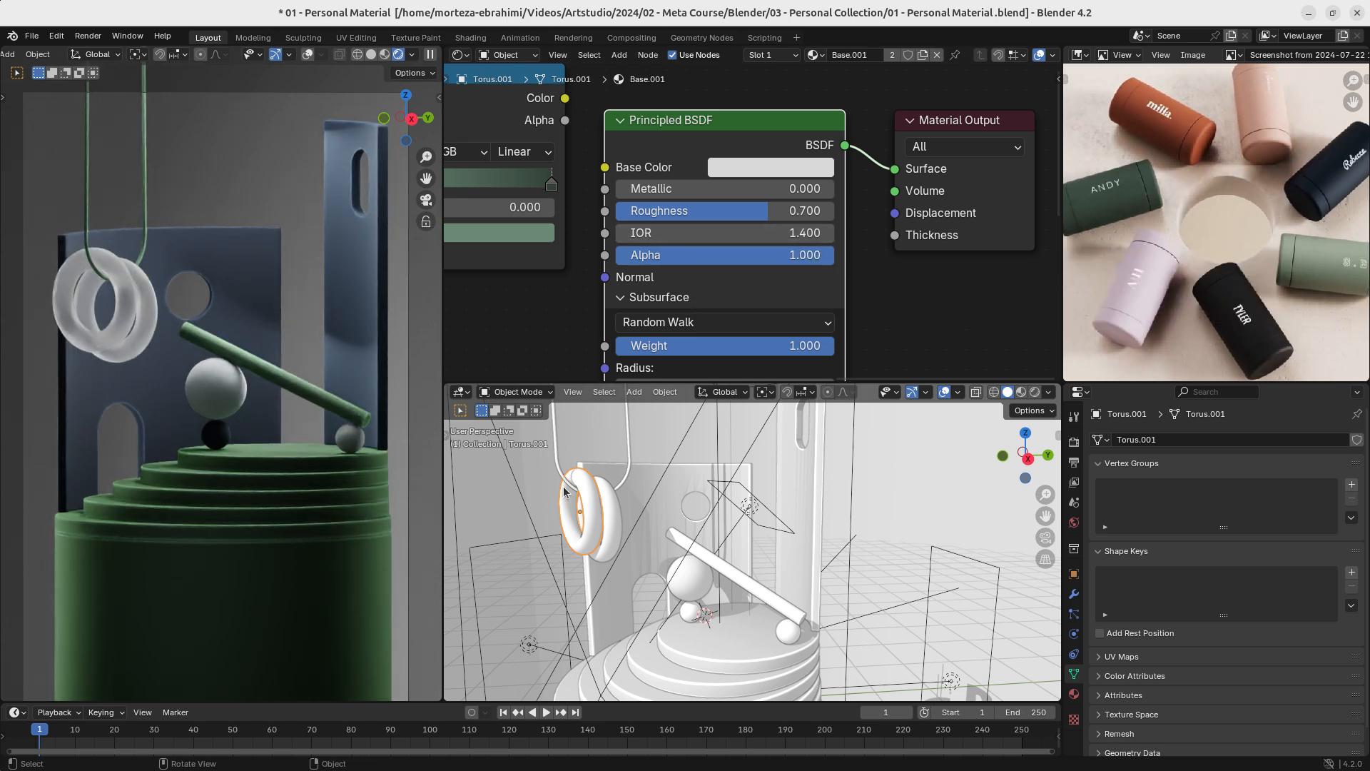
# - Delete the duplicated ring and link the remaining ring's material to the hanging cord
pyautogui.press('Delete')
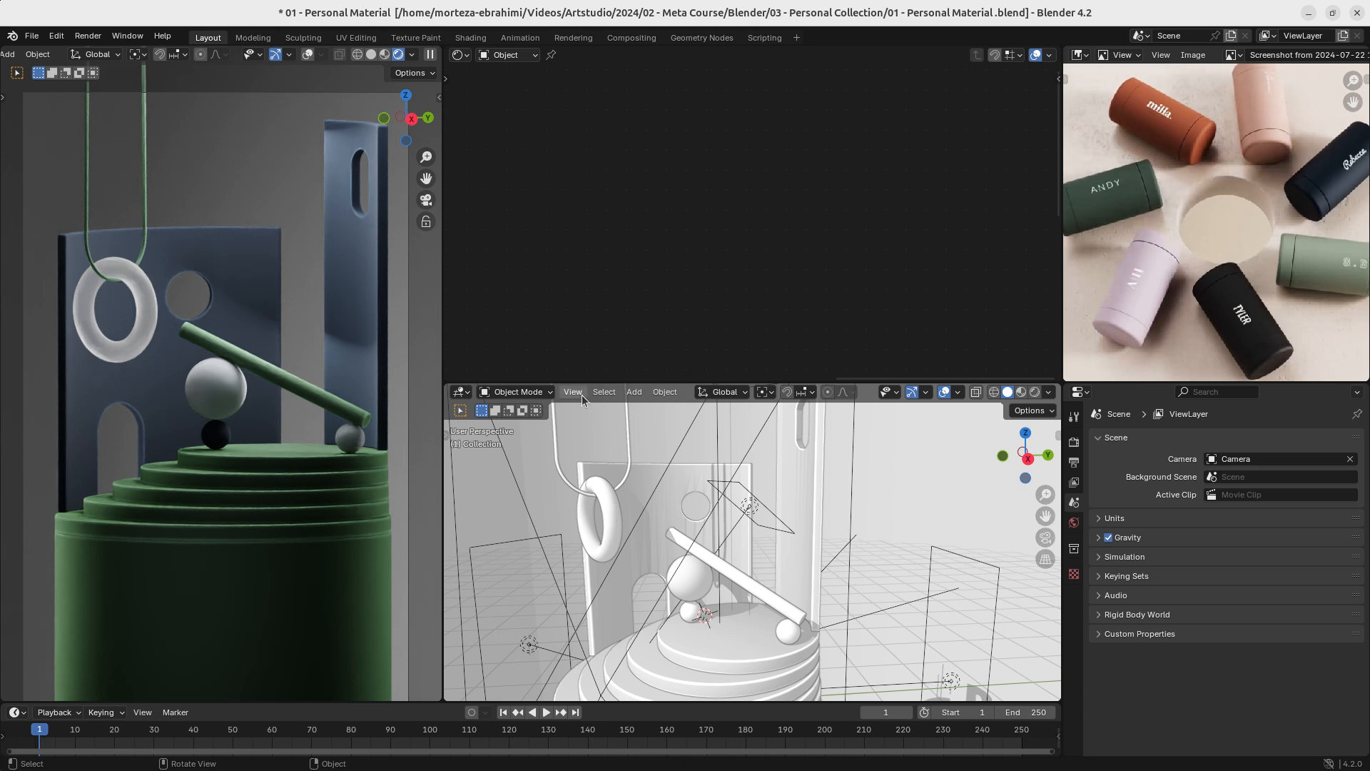
pyautogui.click(611, 511)
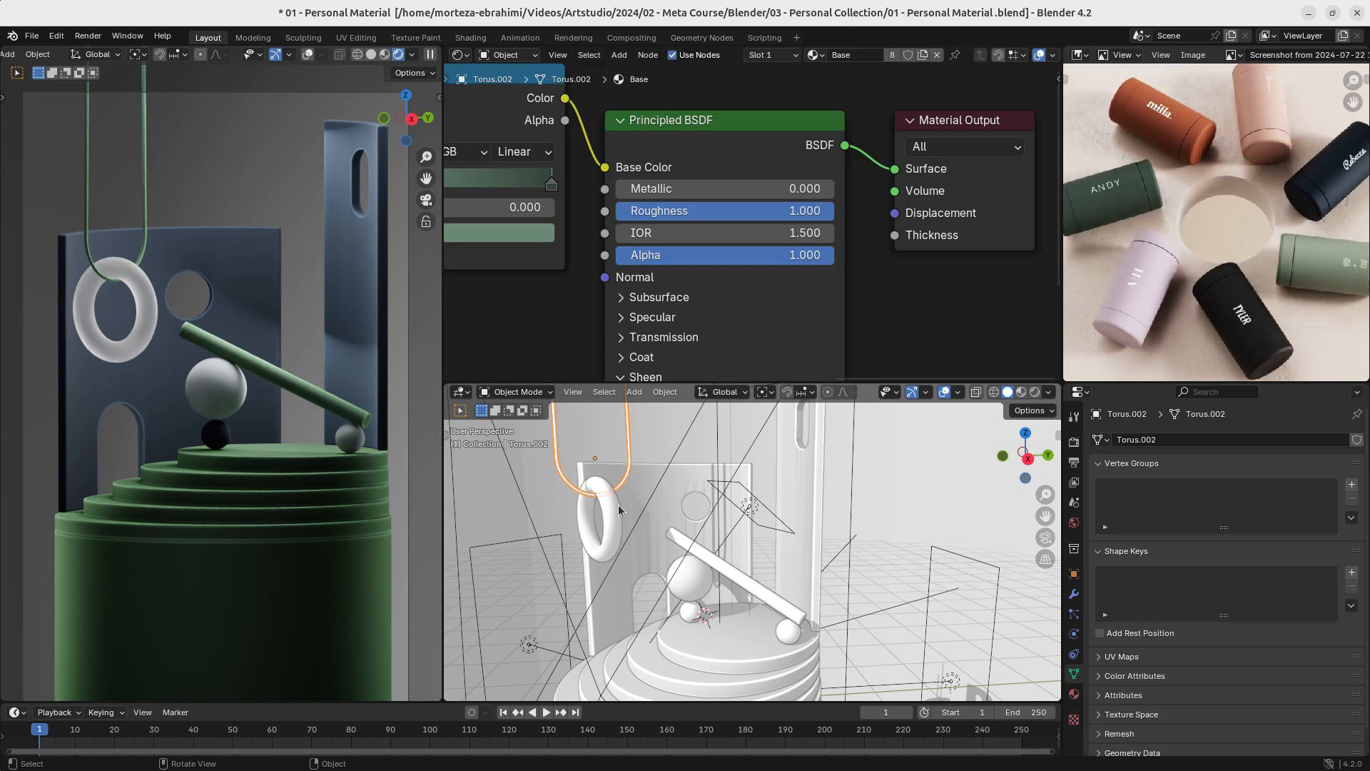
pyautogui.hotkey('ctrl', 'l')
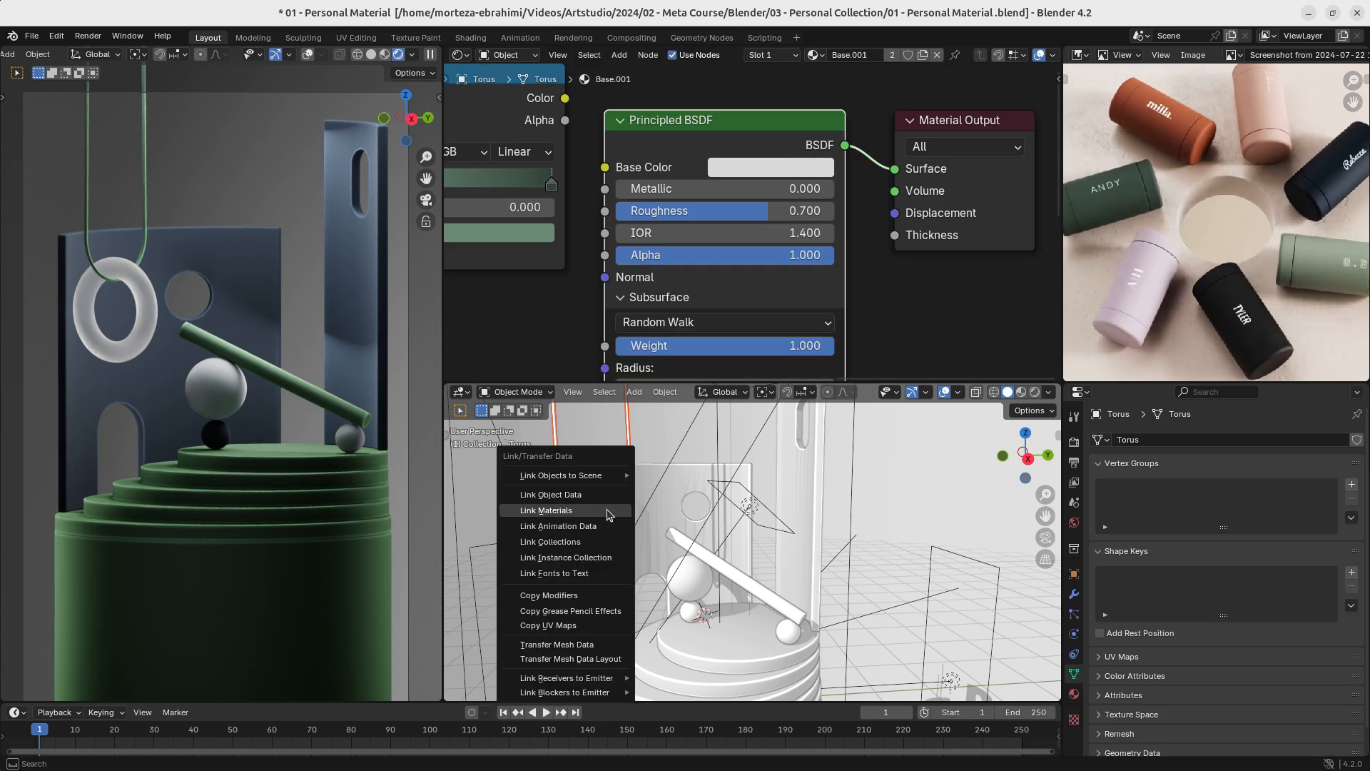
pyautogui.click(607, 510)
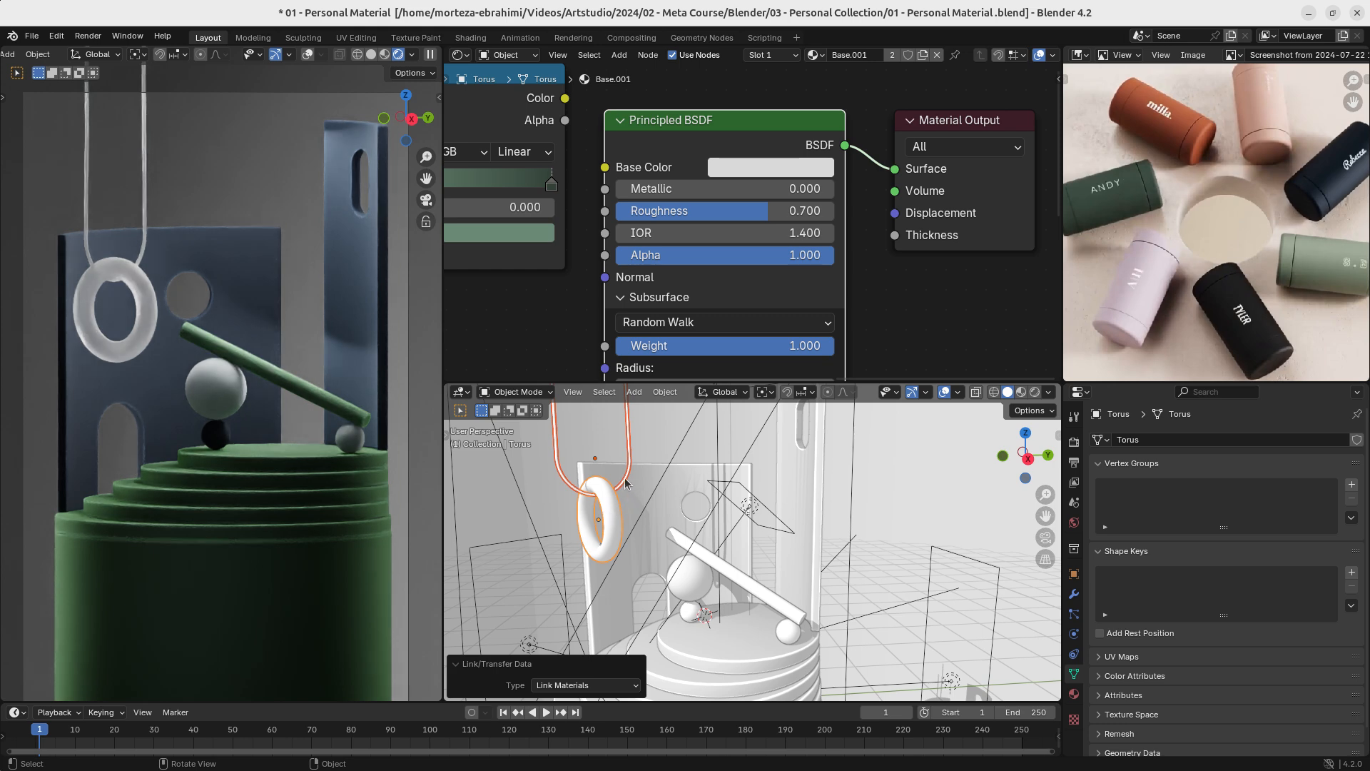
# - Link the back wall's 01-Base material to the hanging cord
pyautogui.click(143, 194)
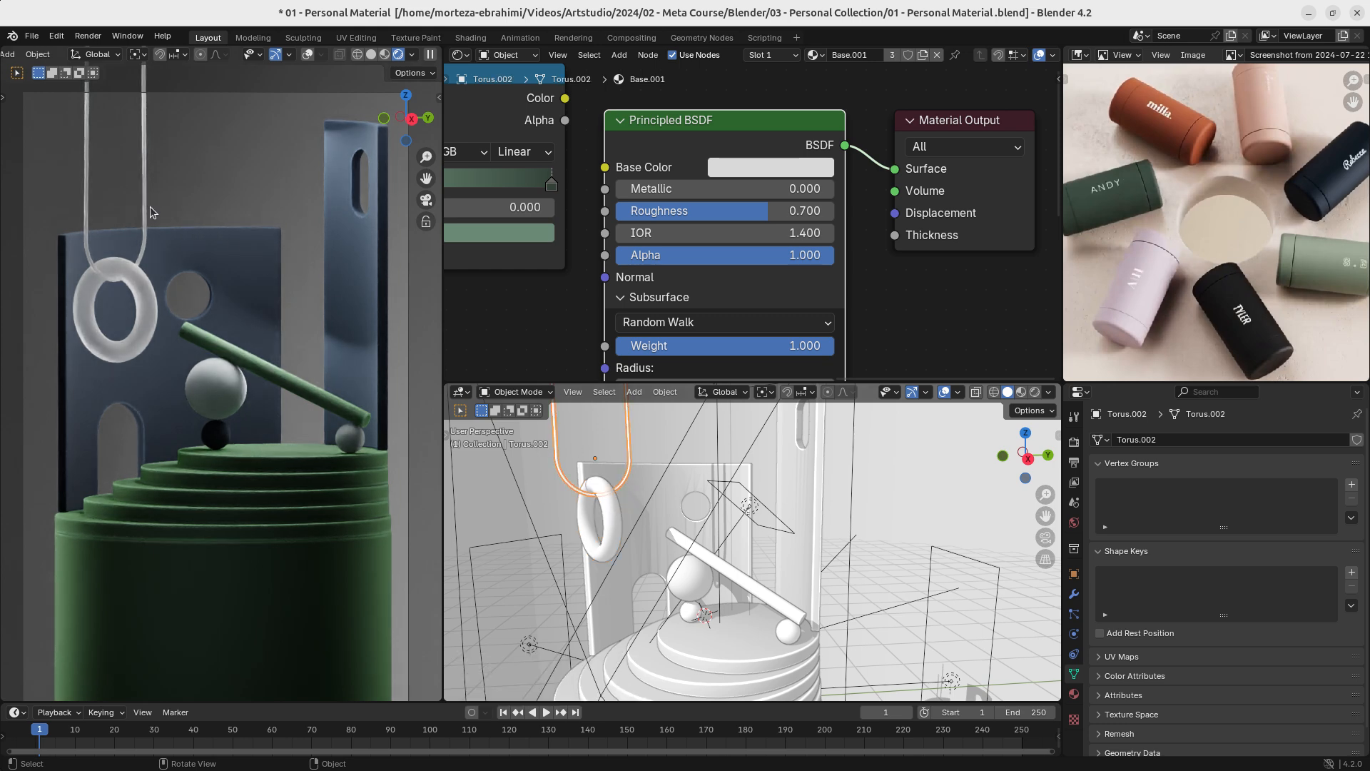
pyautogui.click(649, 489)
pyautogui.hotkey('ctrl', 'l')
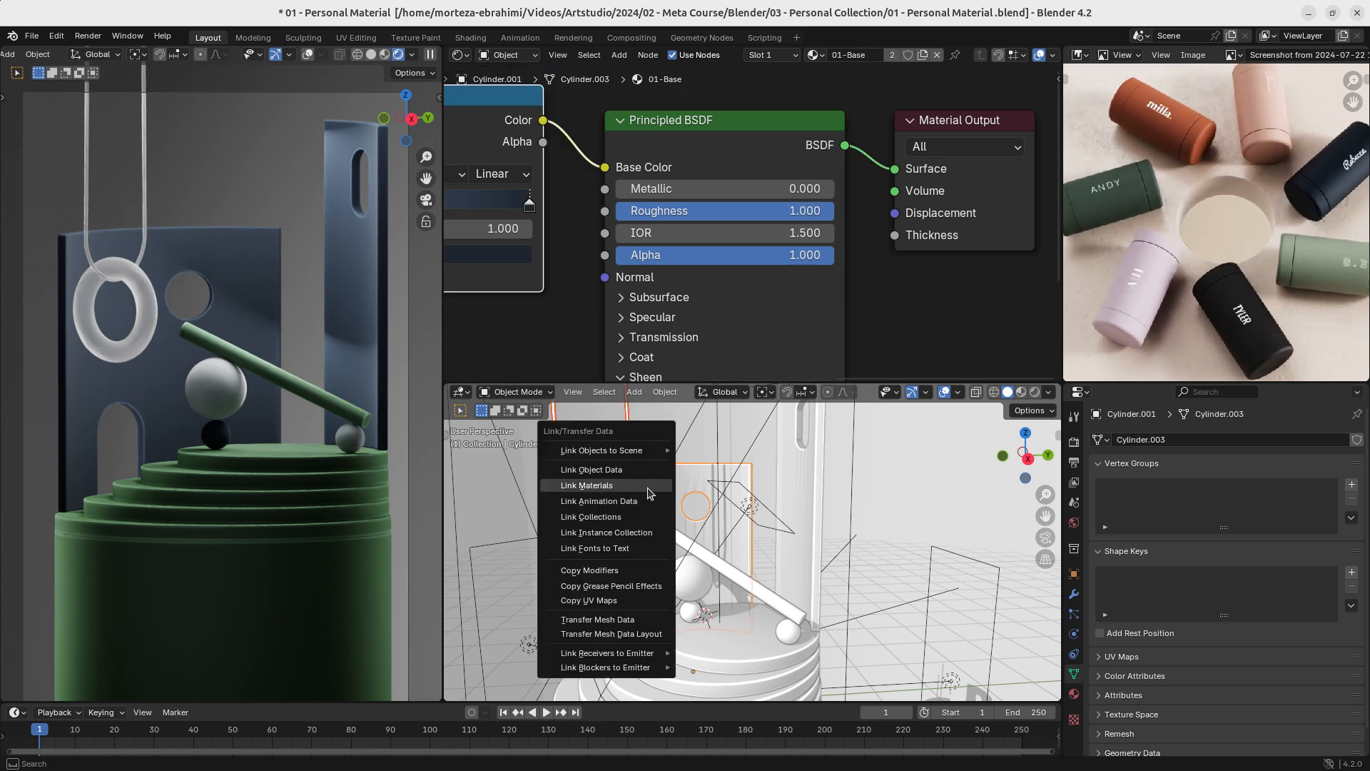
pyautogui.click(651, 490)
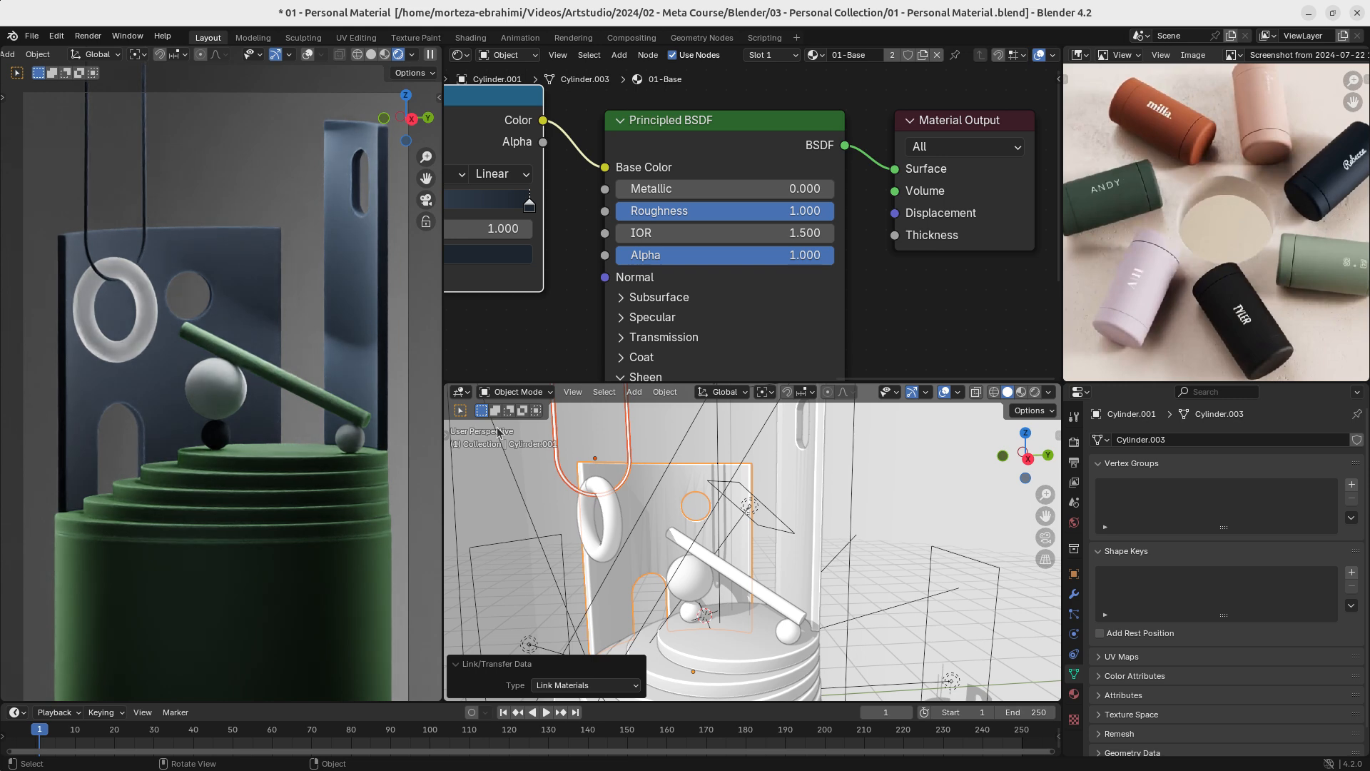
# - Clear the cord and wall selection and save the file
pyautogui.click(657, 432)
pyautogui.hotkey('ctrl', 's')
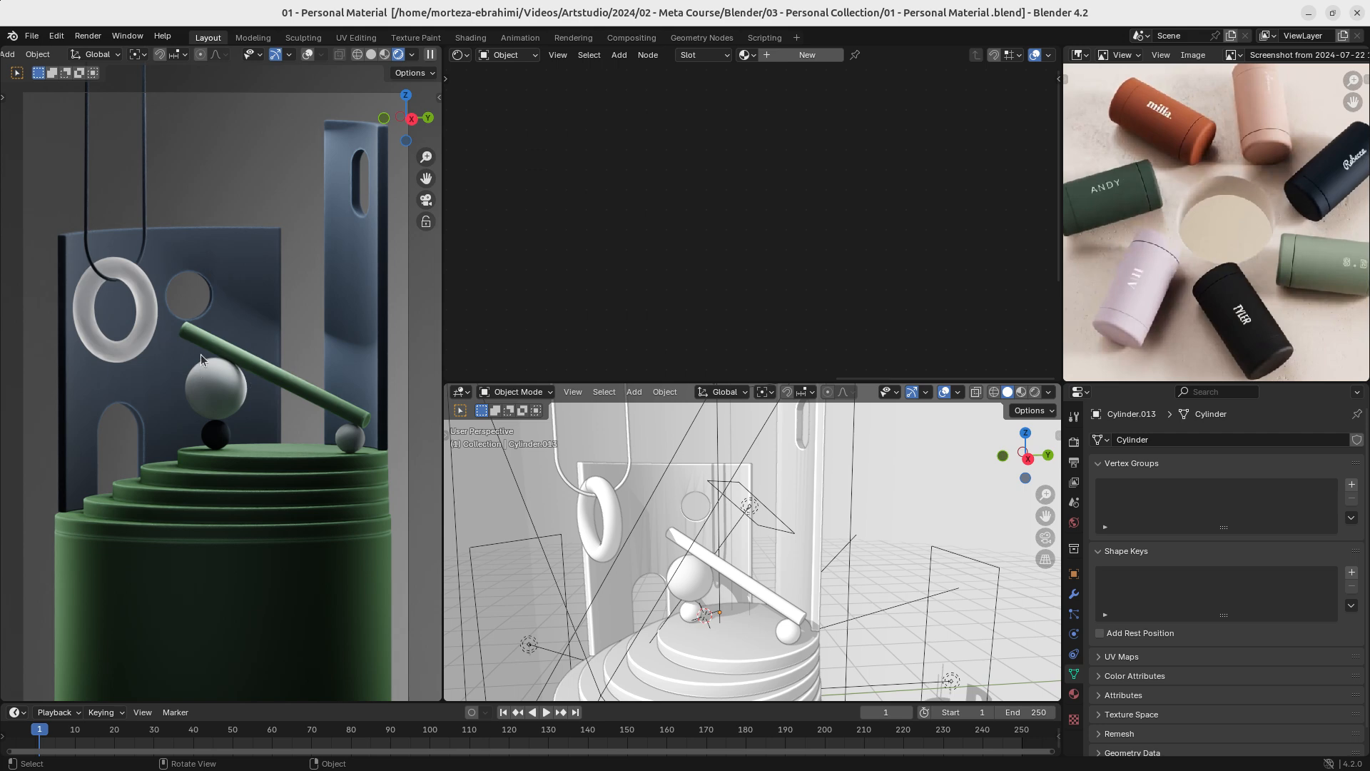
pyautogui.hotkey('ctrl', 's')
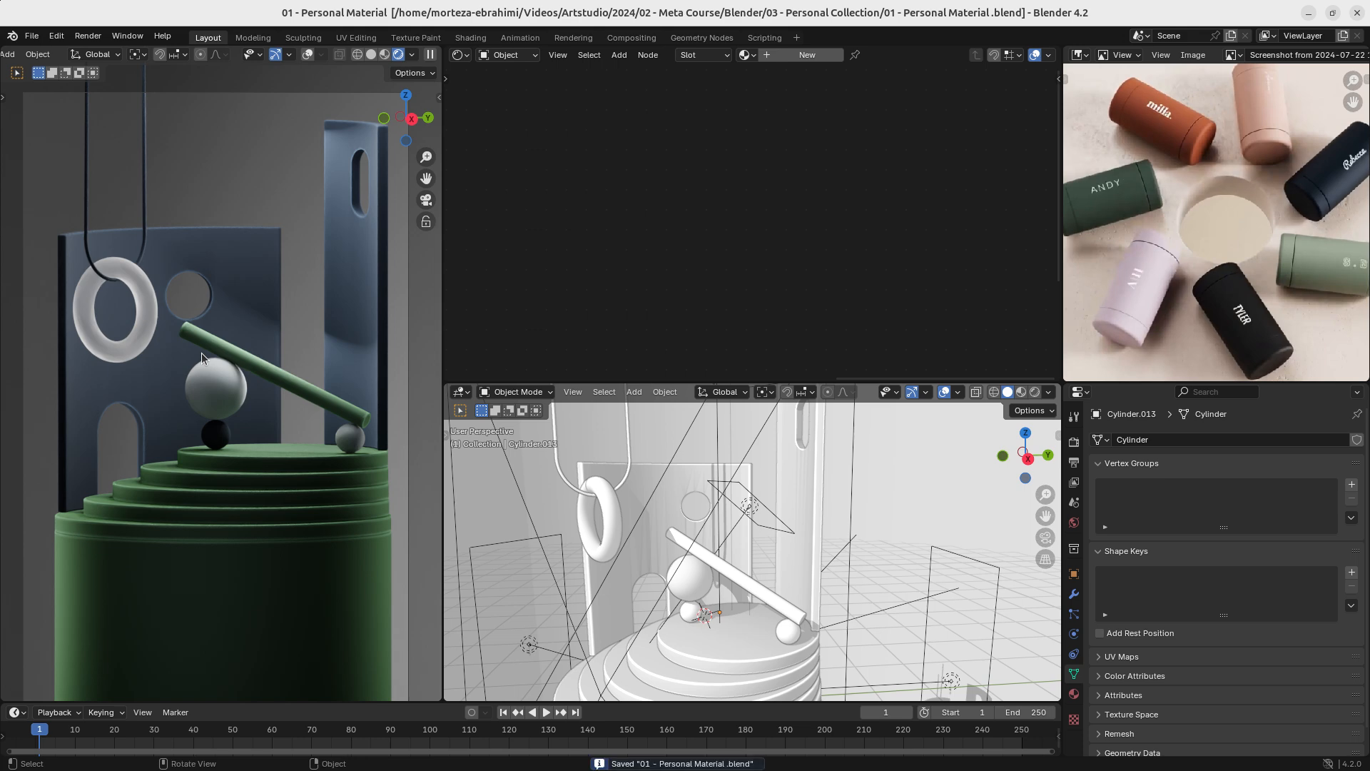